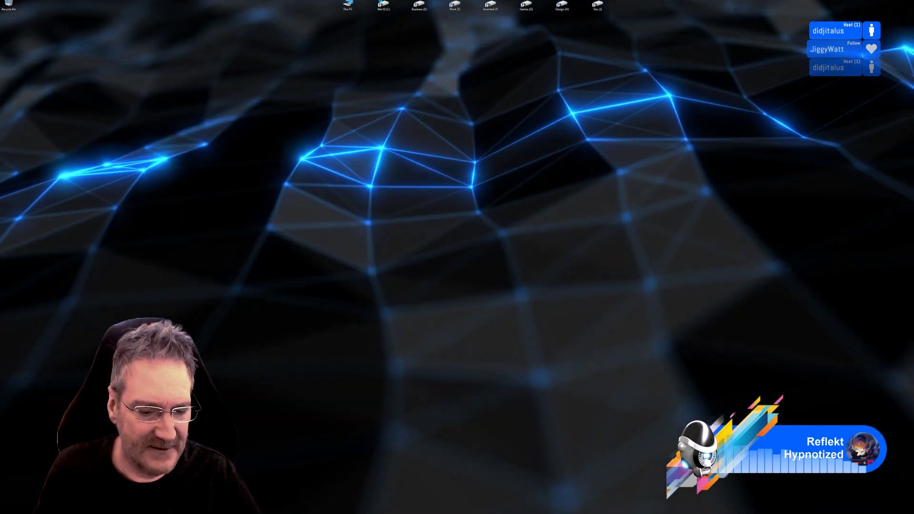
Step: Switch to the Unreal Editor and place the TopPointyFrame_COND_OPT mesh from the building models' merged folder beside the gramophone table
{"action": "key", "text": "alt+Tab"}
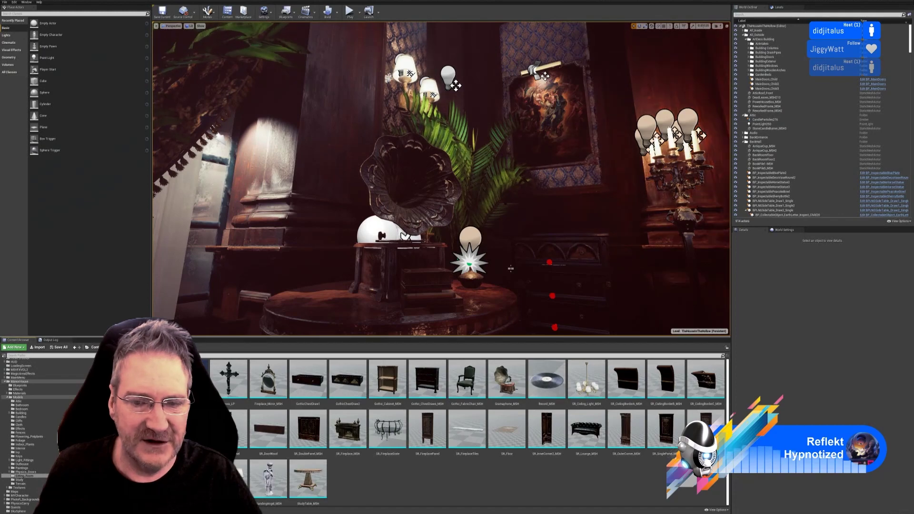
{"action": "mouse_move", "coordinate": [441, 178]}
{"action": "right_mouse_down"}
{"action": "mouse_move", "coordinate": [476, 231]}
{"action": "mouse_move", "coordinate": [508, 206]}
{"action": "mouse_move", "coordinate": [422, 195]}
{"action": "mouse_move", "coordinate": [441, 191]}
{"action": "mouse_move", "coordinate": [380, 193]}
{"action": "mouse_move", "coordinate": [433, 182]}
{"action": "mouse_move", "coordinate": [395, 171]}
{"action": "mouse_move", "coordinate": [580, 201]}
{"action": "right_mouse_up"}
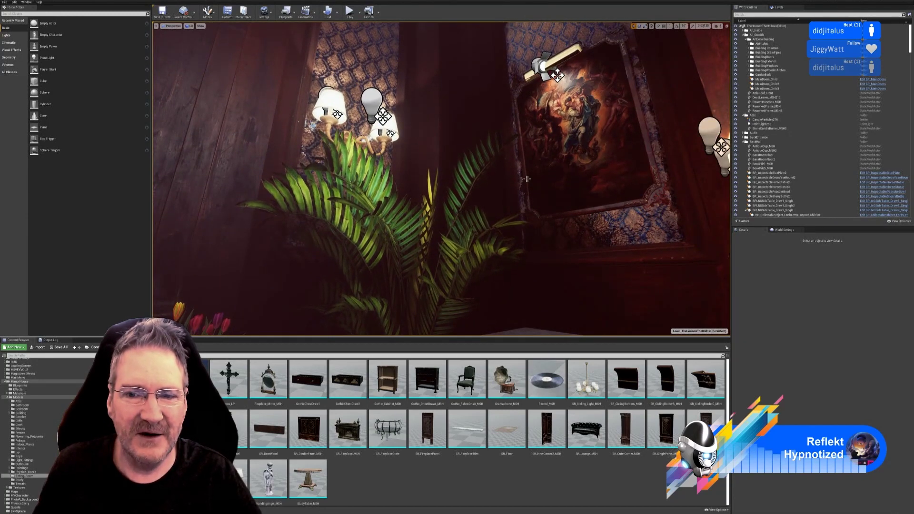
{"action": "mouse_move", "coordinate": [545, 209]}
{"action": "right_mouse_down"}
{"action": "mouse_move", "coordinate": [476, 238]}
{"action": "mouse_move", "coordinate": [519, 217]}
{"action": "mouse_move", "coordinate": [581, 206]}
{"action": "right_mouse_up"}
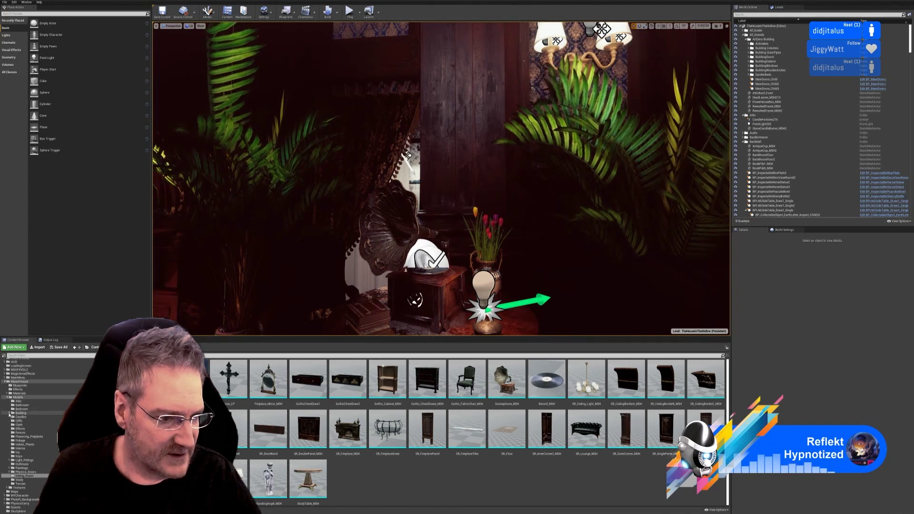
{"action": "left_click", "coordinate": [23, 417]}
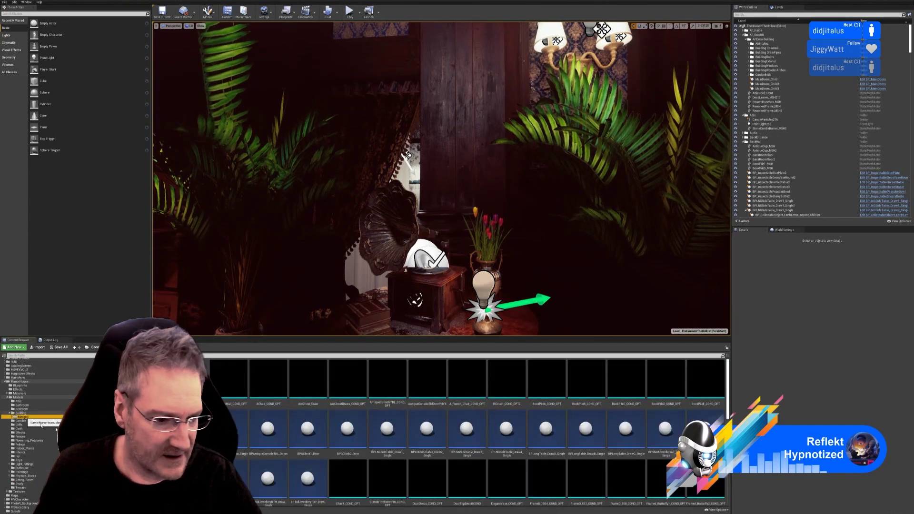
{"action": "scroll", "coordinate": [616, 439], "scroll_direction": "down", "scroll_amount": 3}
{"action": "scroll", "coordinate": [616, 439], "scroll_direction": "down", "scroll_amount": 5}
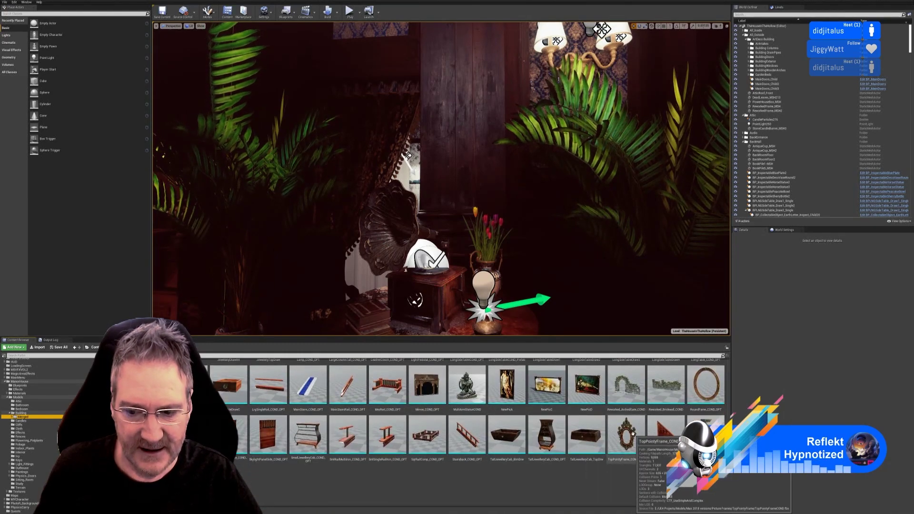
{"action": "left_click_drag", "start_coordinate": [625, 421], "coordinate": [446, 250]}
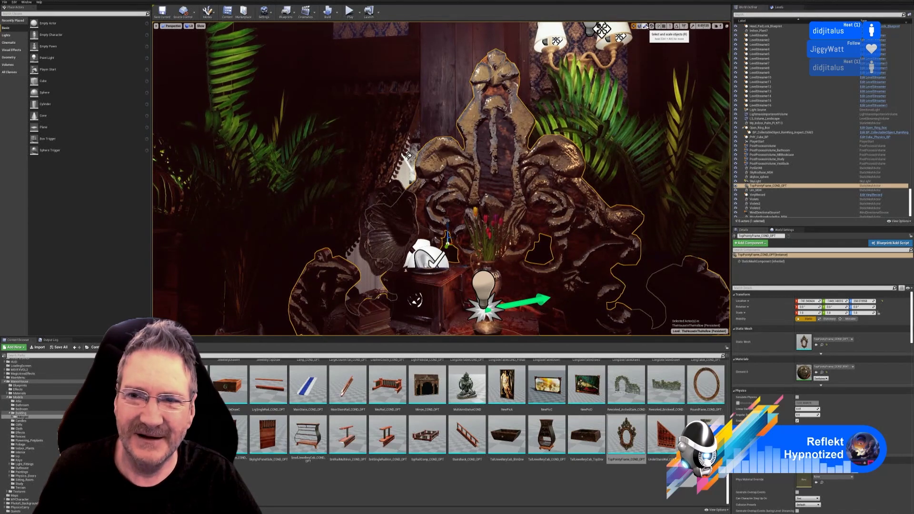
Step: Scale the ornate frame down uniformly to wall-mirror size and raise it above the gramophone table
{"action": "right_click_drag", "start_coordinate": [519, 235], "coordinate": [526, 200]}
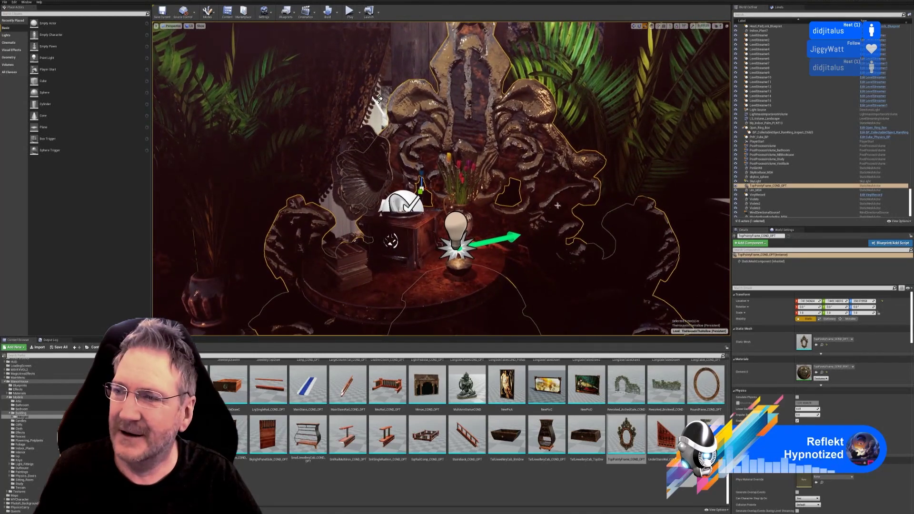
{"action": "right_click_drag", "start_coordinate": [557, 187], "coordinate": [534, 158]}
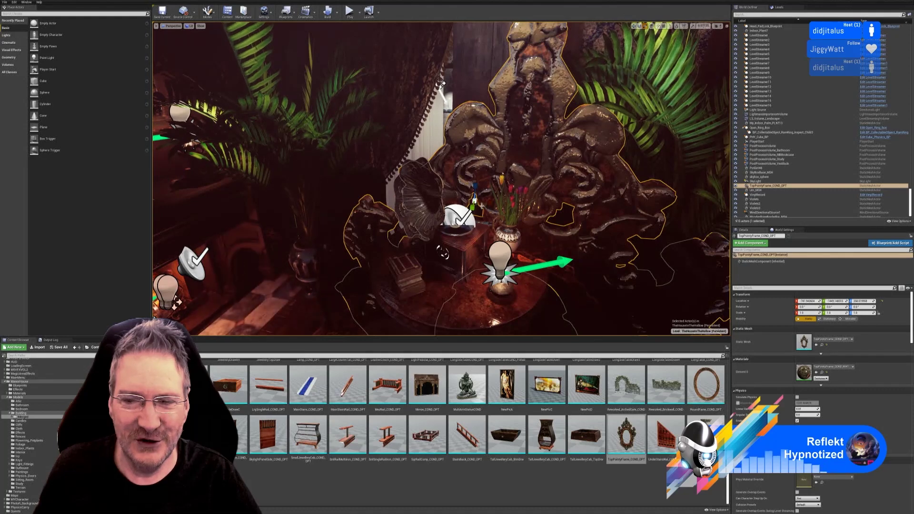
{"action": "left_click_drag", "start_coordinate": [473, 206], "coordinate": [467, 229]}
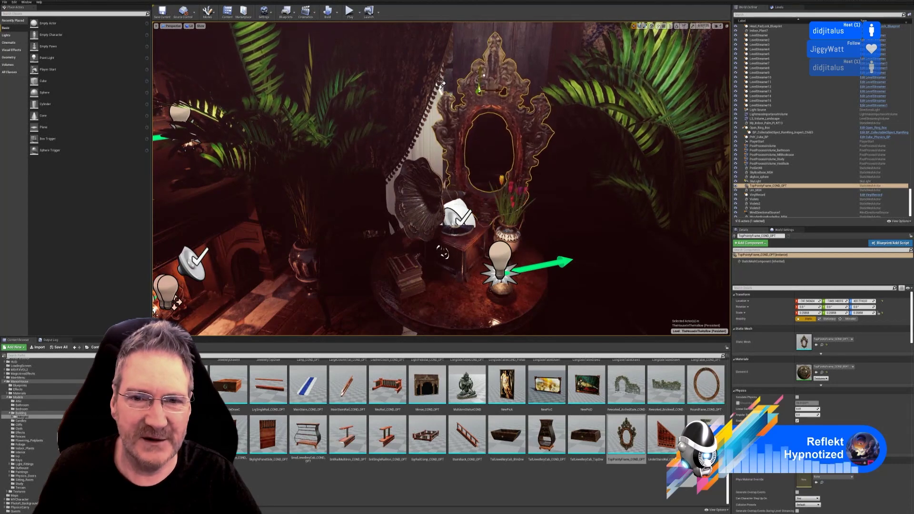
{"action": "right_click_drag", "start_coordinate": [495, 37], "coordinate": [496, 15]}
{"action": "right_click_drag", "start_coordinate": [417, 151], "coordinate": [582, 195]}
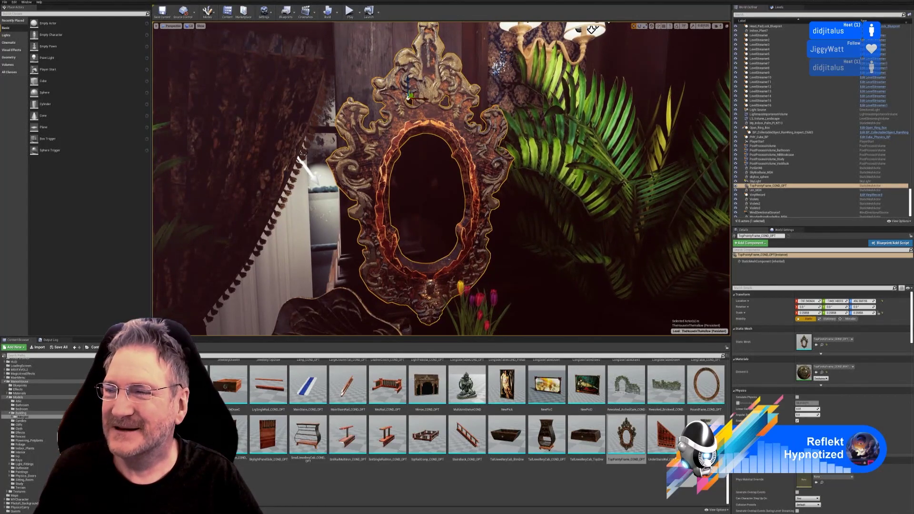
Step: Position the ornate frame flush against the wooden pillar between the curtain and the palm, centred across the pillar's width
{"action": "right_click_drag", "start_coordinate": [565, 200], "coordinate": [471, 150]}
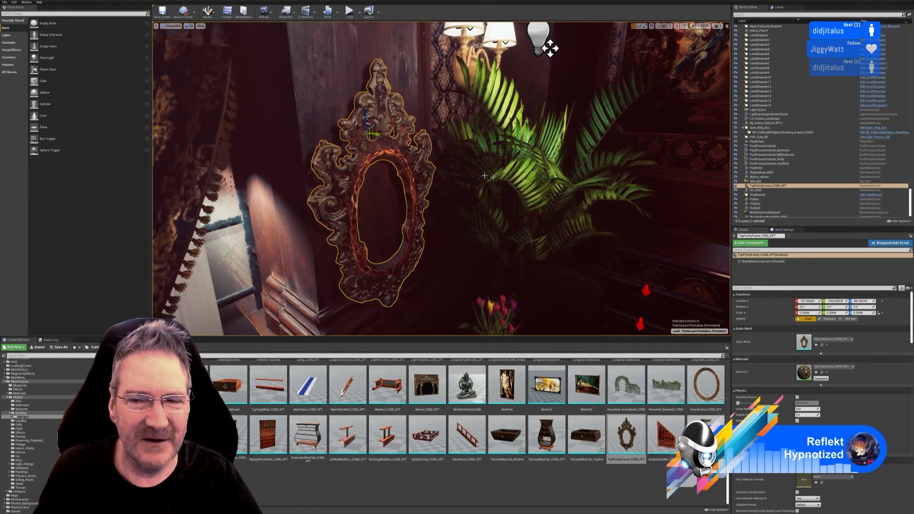
{"action": "mouse_move", "coordinate": [659, 248]}
{"action": "right_mouse_down"}
{"action": "mouse_move", "coordinate": [714, 281]}
{"action": "mouse_move", "coordinate": [652, 267]}
{"action": "mouse_move", "coordinate": [509, 261]}
{"action": "mouse_move", "coordinate": [642, 267]}
{"action": "mouse_move", "coordinate": [709, 254]}
{"action": "mouse_move", "coordinate": [633, 247]}
{"action": "right_mouse_up"}
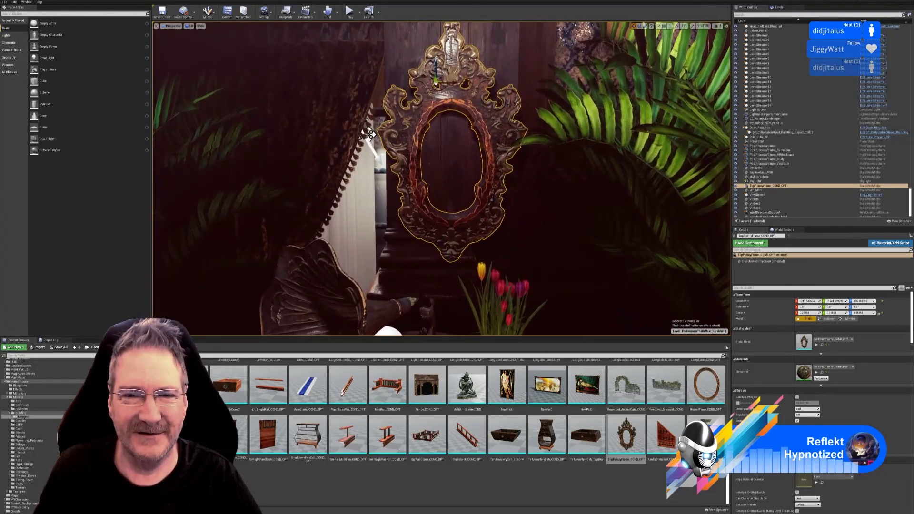
{"action": "right_click_drag", "start_coordinate": [370, 135], "coordinate": [328, 147]}
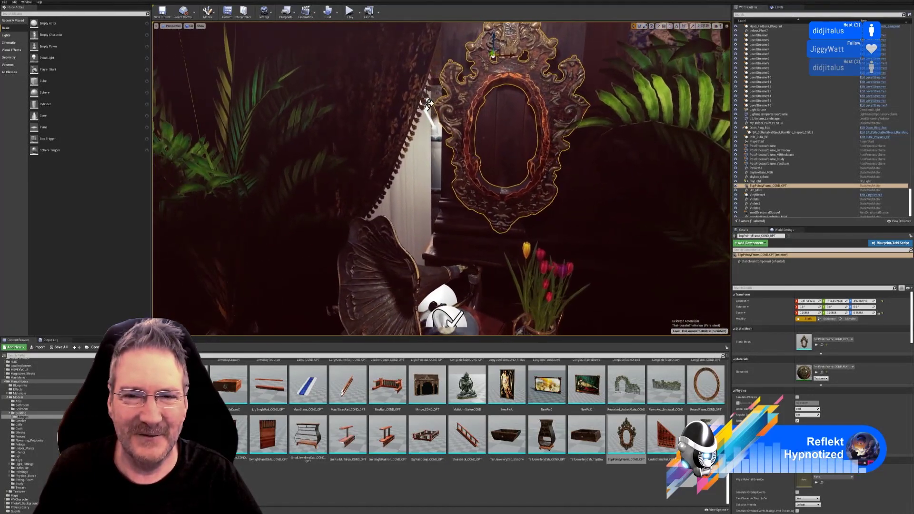
{"action": "mouse_move", "coordinate": [441, 178]}
{"action": "right_mouse_down"}
{"action": "mouse_move", "coordinate": [304, 190]}
{"action": "mouse_move", "coordinate": [321, 207]}
{"action": "mouse_move", "coordinate": [448, 172]}
{"action": "right_mouse_up"}
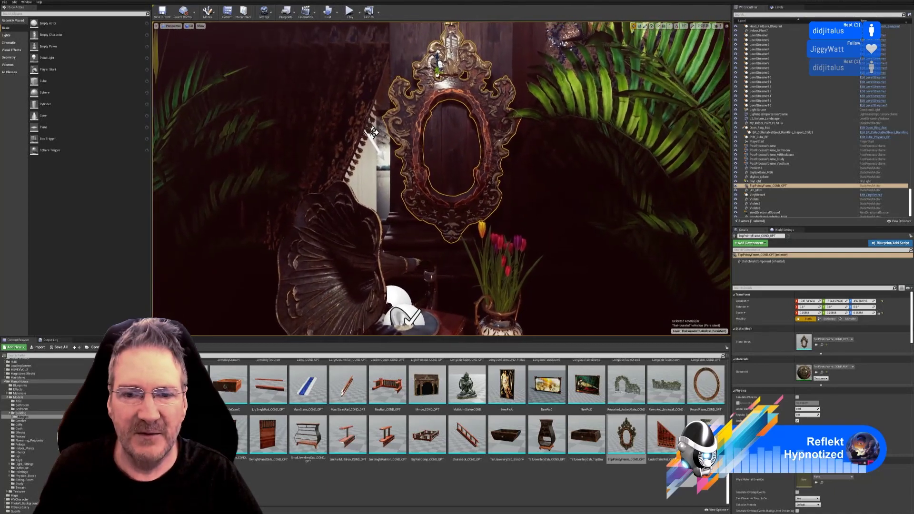
{"action": "right_click_drag", "start_coordinate": [373, 133], "coordinate": [370, 129]}
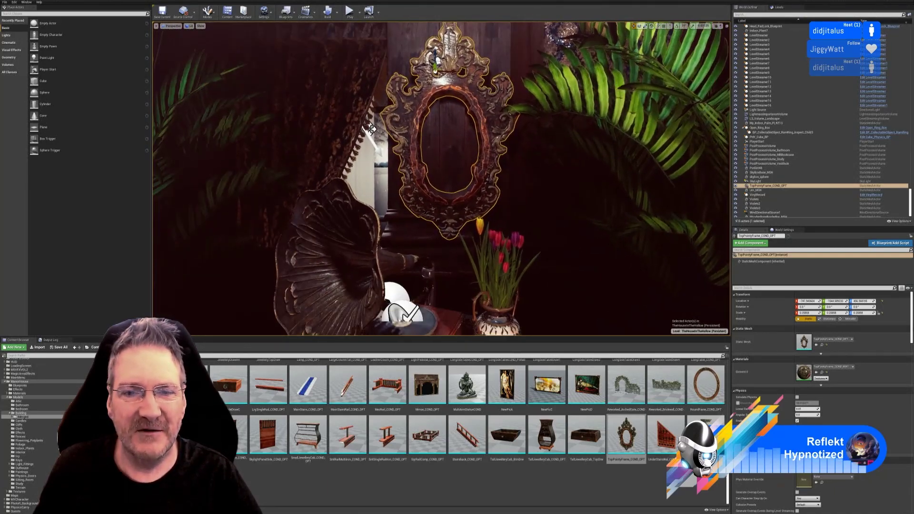
{"action": "mouse_move", "coordinate": [441, 179]}
{"action": "right_mouse_down"}
{"action": "mouse_move", "coordinate": [614, 157]}
{"action": "mouse_move", "coordinate": [611, 128]}
{"action": "mouse_move", "coordinate": [410, 131]}
{"action": "mouse_move", "coordinate": [229, 190]}
{"action": "mouse_move", "coordinate": [271, 226]}
{"action": "right_mouse_up"}
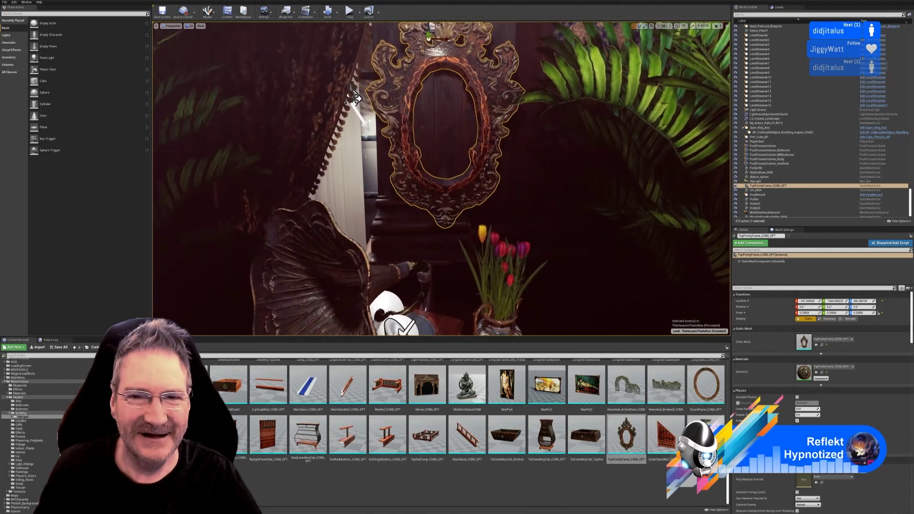
{"action": "right_click_drag", "start_coordinate": [513, 198], "coordinate": [505, 169]}
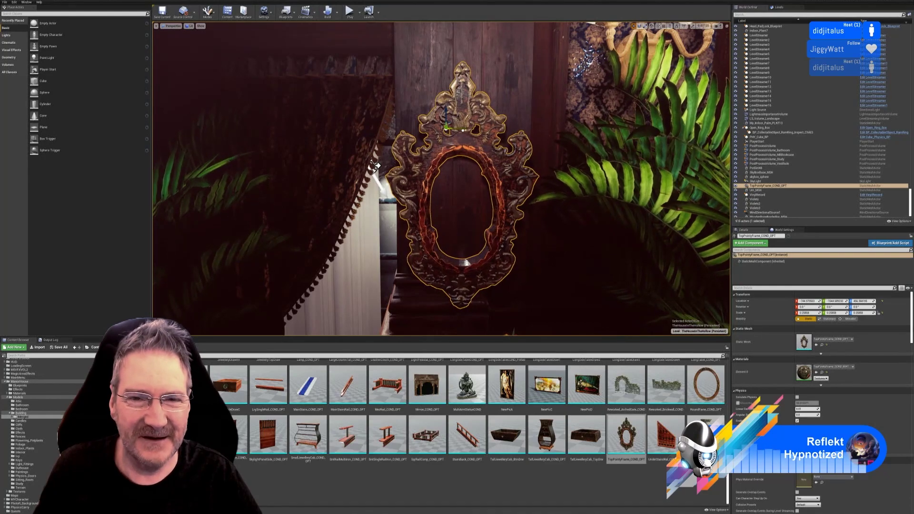
{"action": "mouse_move", "coordinate": [442, 179]}
{"action": "right_mouse_down"}
{"action": "mouse_move", "coordinate": [419, 159]}
{"action": "mouse_move", "coordinate": [323, 178]}
{"action": "mouse_move", "coordinate": [385, 204]}
{"action": "mouse_move", "coordinate": [371, 214]}
{"action": "mouse_move", "coordinate": [304, 214]}
{"action": "mouse_move", "coordinate": [266, 188]}
{"action": "mouse_move", "coordinate": [280, 188]}
{"action": "mouse_move", "coordinate": [52, 190]}
{"action": "mouse_move", "coordinate": [38, 202]}
{"action": "mouse_move", "coordinate": [57, 219]}
{"action": "mouse_move", "coordinate": [45, 228]}
{"action": "mouse_move", "coordinate": [31, 219]}
{"action": "mouse_move", "coordinate": [176, 217]}
{"action": "mouse_move", "coordinate": [243, 203]}
{"action": "right_mouse_up"}
{"action": "key", "text": "s"}
{"action": "key", "text": "s"}
{"action": "key", "text": "w"}
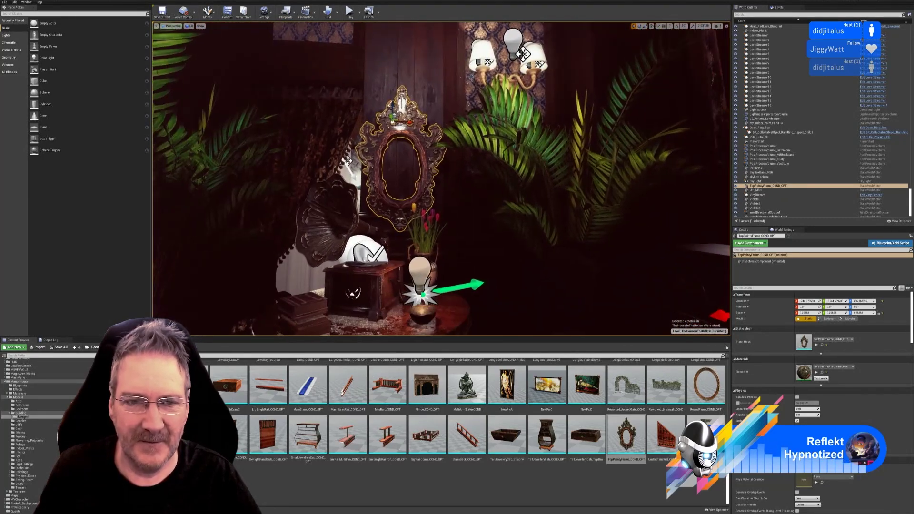
{"action": "right_click_drag", "start_coordinate": [547, 285], "coordinate": [536, 277]}
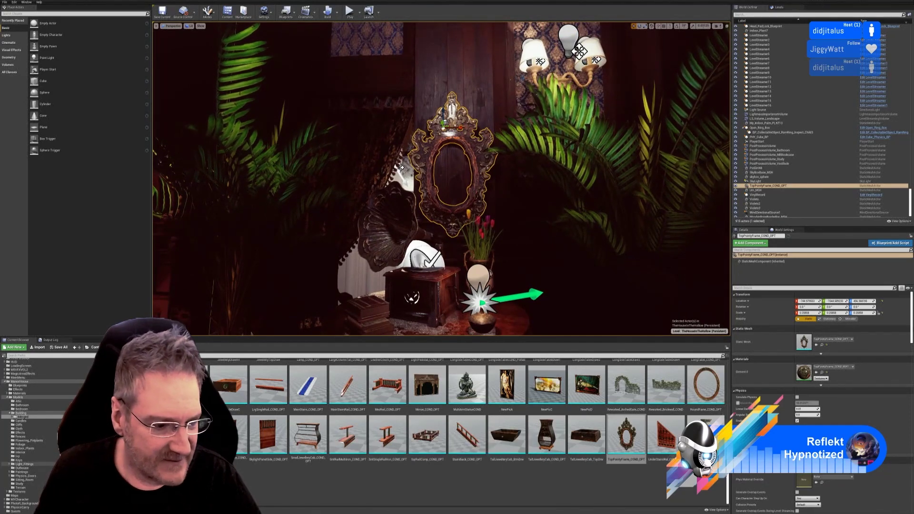
Step: Place the TopPointyPicture mesh from the Paintings models' Decorative_Pic_Frames folder into the room near the vase
{"action": "scroll", "coordinate": [456, 471], "scroll_direction": "up", "scroll_amount": 2}
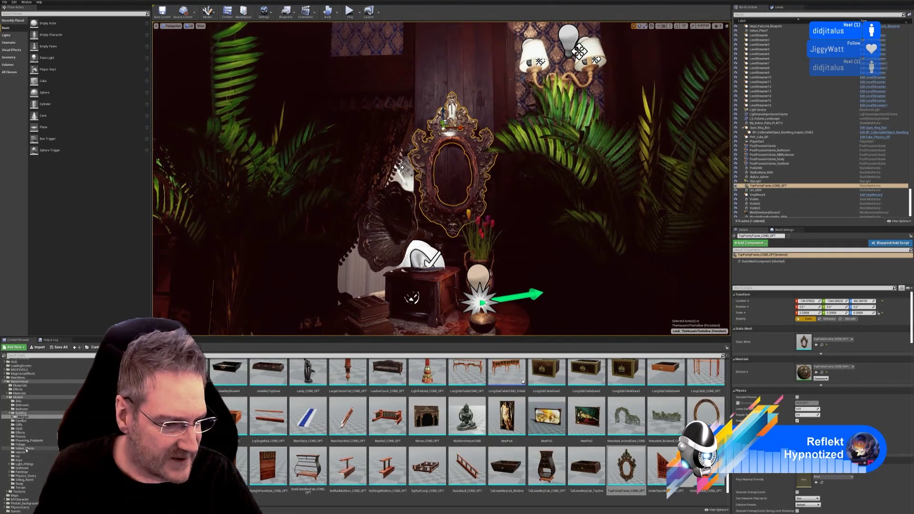
{"action": "left_click", "coordinate": [24, 472]}
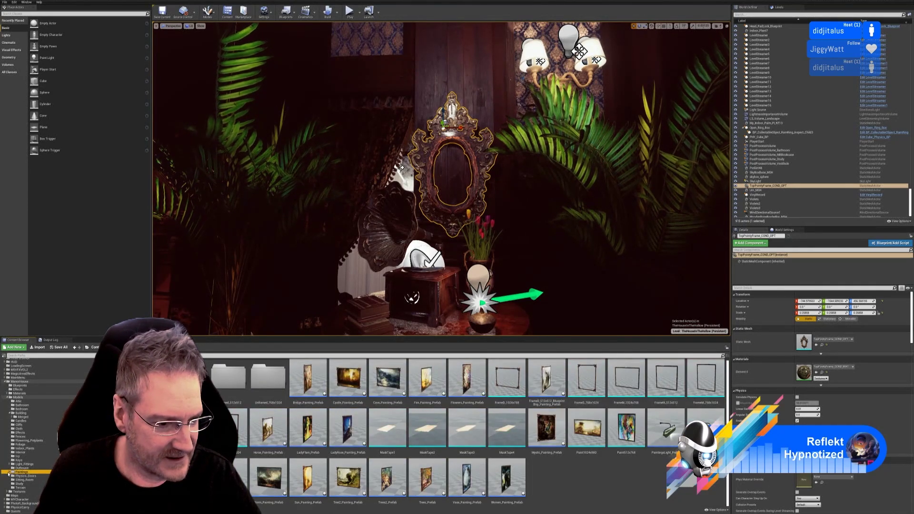
{"action": "left_click", "coordinate": [10, 473]}
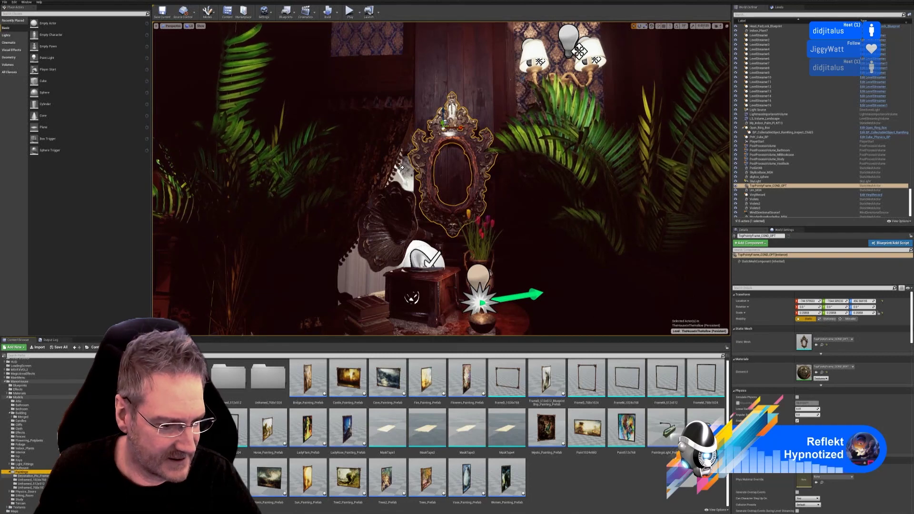
{"action": "left_click", "coordinate": [33, 476]}
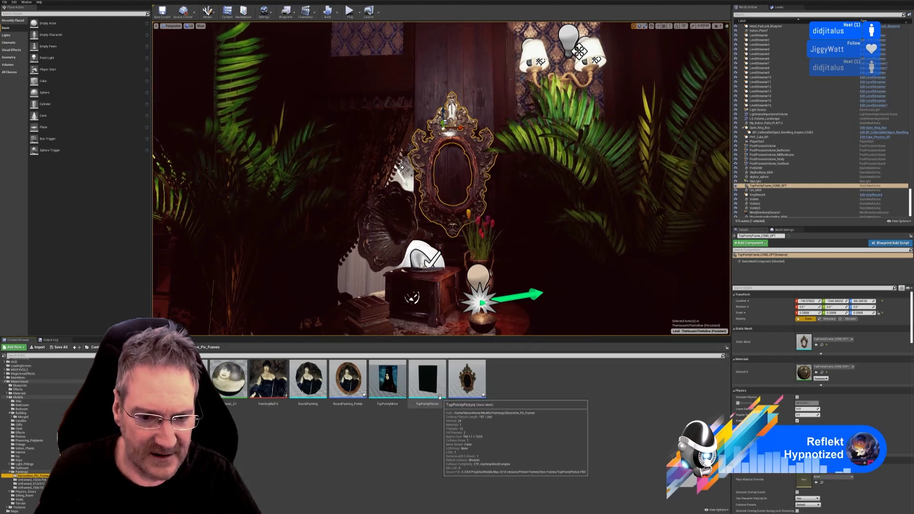
{"action": "left_click_drag", "start_coordinate": [428, 382], "coordinate": [458, 273]}
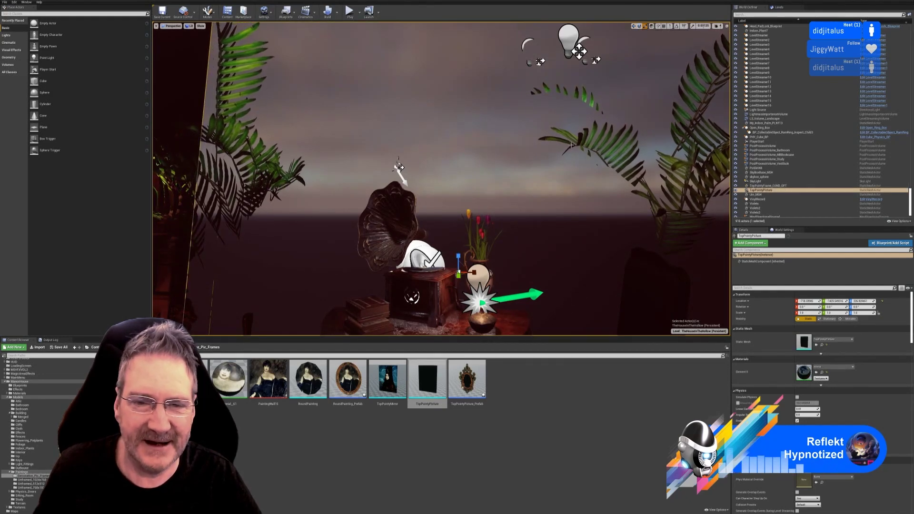
Step: Scale the TopPointyPicture panel down uniformly to suit the frame and move it up to the frame's oval opening
{"action": "right_click_drag", "start_coordinate": [464, 278], "coordinate": [511, 254]}
{"action": "left_click_drag", "start_coordinate": [507, 237], "coordinate": [486, 258]}
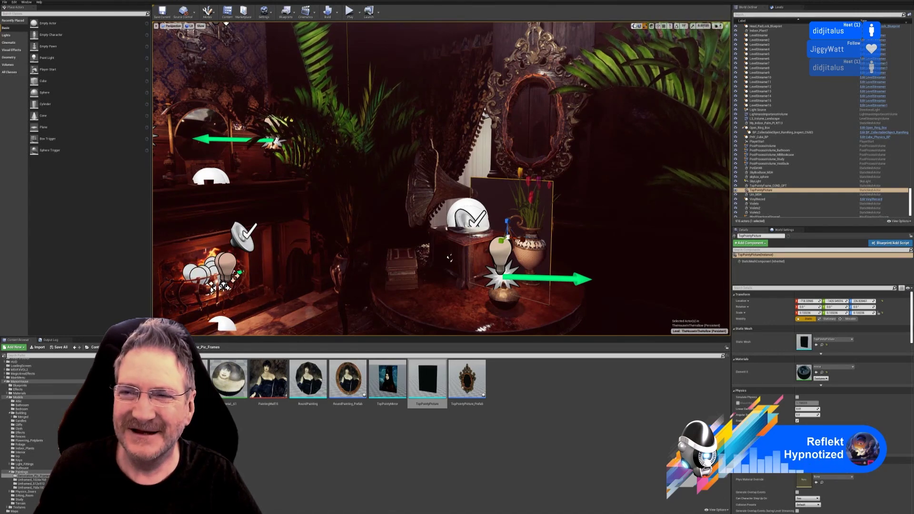
{"action": "left_click", "coordinate": [634, 27]}
{"action": "right_click_drag", "start_coordinate": [476, 142], "coordinate": [517, 172]}
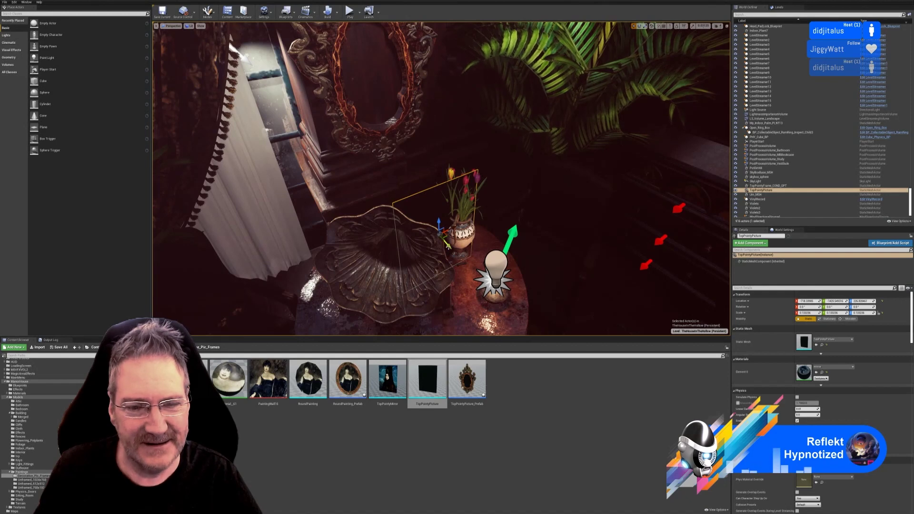
{"action": "left_click_drag", "start_coordinate": [445, 244], "coordinate": [372, 64]}
{"action": "right_click_drag", "start_coordinate": [372, 65], "coordinate": [346, 31]}
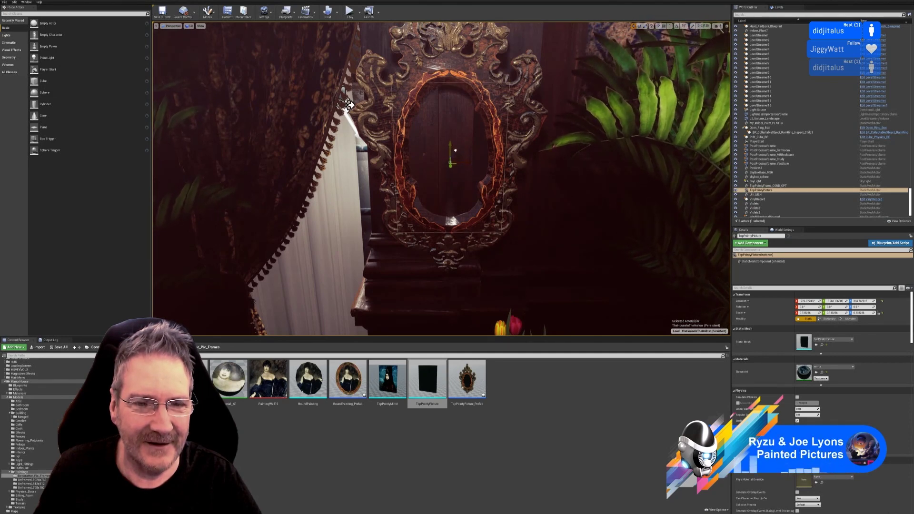
Step: Pull the picture panel forward out of the pillar and adjust its height so it fills the frame's oval opening
{"action": "mouse_move", "coordinate": [462, 194]}
{"action": "right_mouse_down"}
{"action": "mouse_move", "coordinate": [490, 200]}
{"action": "mouse_move", "coordinate": [470, 199]}
{"action": "right_mouse_up"}
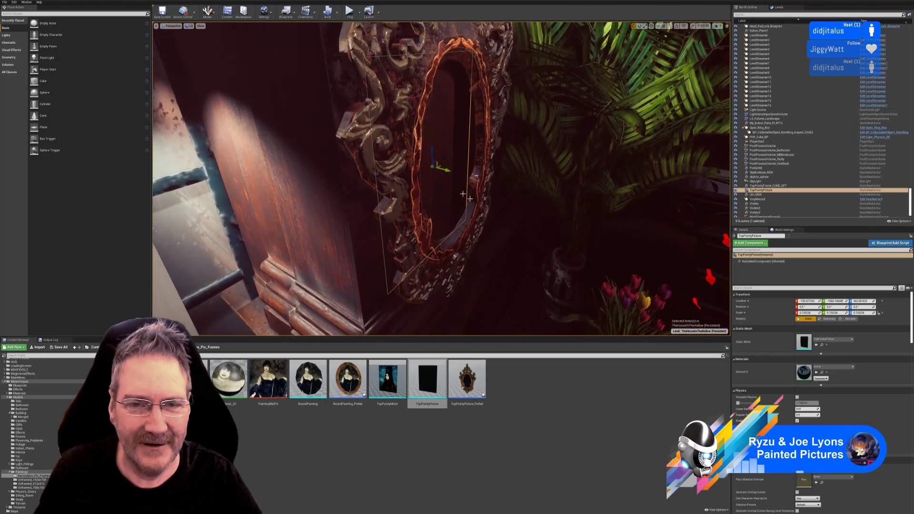
{"action": "left_click_drag", "start_coordinate": [447, 169], "coordinate": [471, 170]}
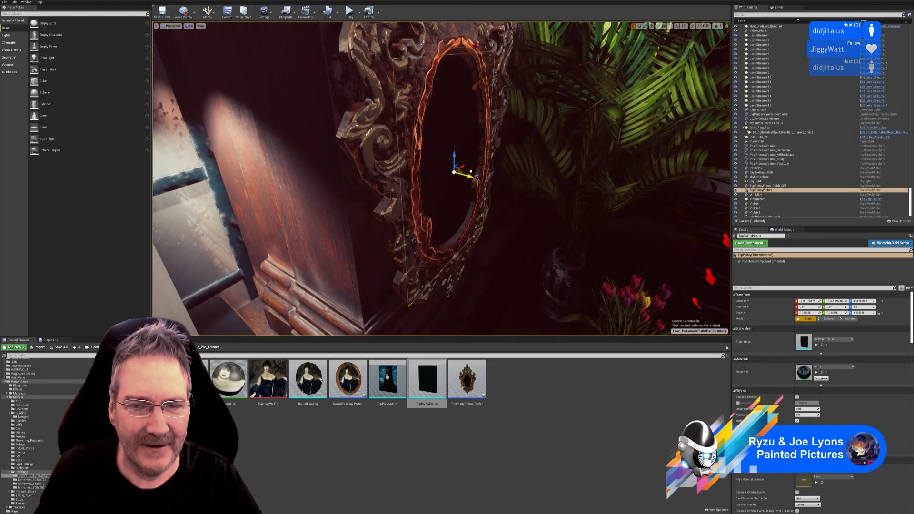
{"action": "mouse_move", "coordinate": [570, 199]}
{"action": "right_mouse_down"}
{"action": "mouse_move", "coordinate": [550, 197]}
{"action": "mouse_move", "coordinate": [552, 191]}
{"action": "mouse_move", "coordinate": [538, 199]}
{"action": "mouse_move", "coordinate": [552, 198]}
{"action": "right_mouse_up"}
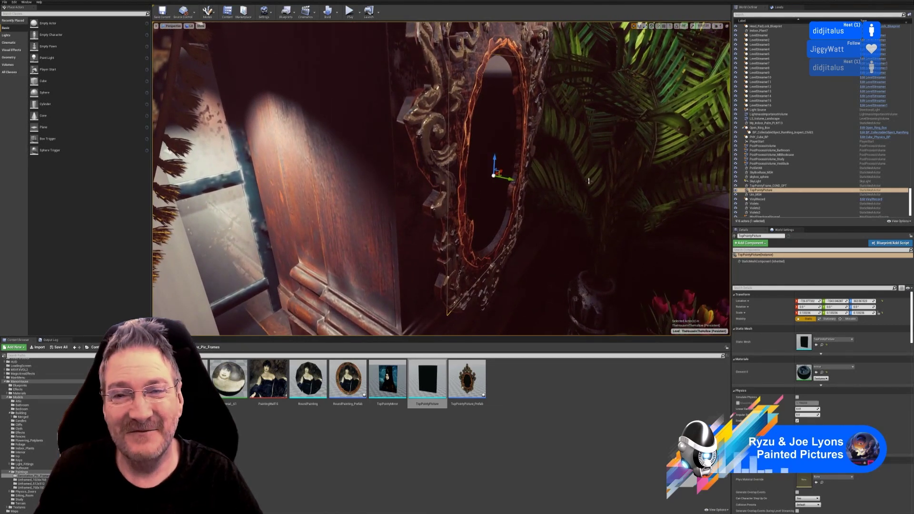
{"action": "mouse_move", "coordinate": [572, 204]}
{"action": "right_mouse_down"}
{"action": "mouse_move", "coordinate": [595, 215]}
{"action": "mouse_move", "coordinate": [575, 197]}
{"action": "right_mouse_up"}
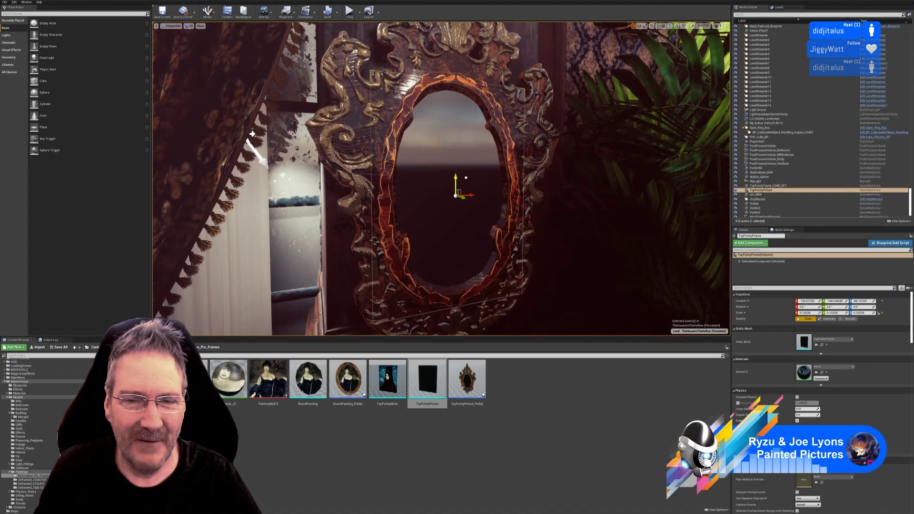
{"action": "mouse_move", "coordinate": [584, 225]}
{"action": "right_mouse_down"}
{"action": "mouse_move", "coordinate": [557, 223]}
{"action": "mouse_move", "coordinate": [589, 228]}
{"action": "mouse_move", "coordinate": [577, 253]}
{"action": "mouse_move", "coordinate": [615, 223]}
{"action": "mouse_move", "coordinate": [605, 244]}
{"action": "mouse_move", "coordinate": [532, 227]}
{"action": "mouse_move", "coordinate": [601, 231]}
{"action": "mouse_move", "coordinate": [582, 225]}
{"action": "right_mouse_up"}
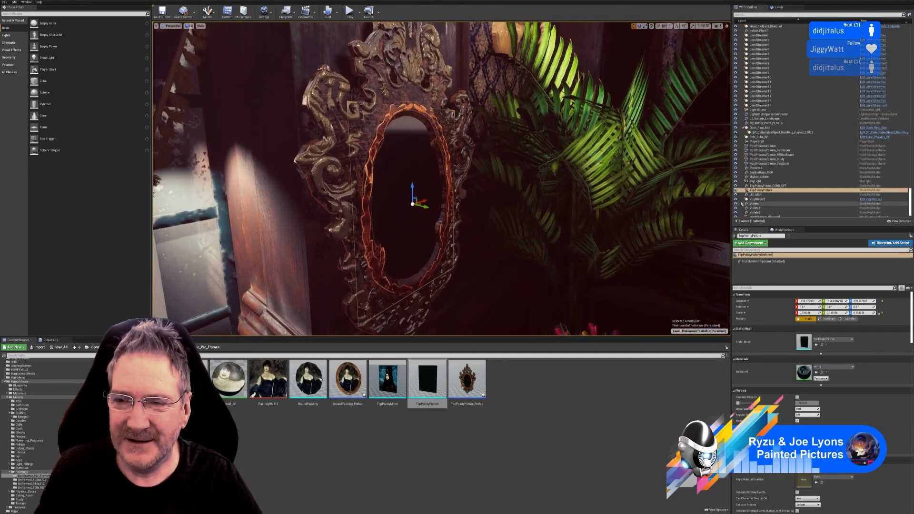
Step: Attach TopPointyPicture to TopPointyFrame_COND_OPT as its child in the level hierarchy and collapse or expand the parent entry
{"action": "left_click", "coordinate": [766, 186]}
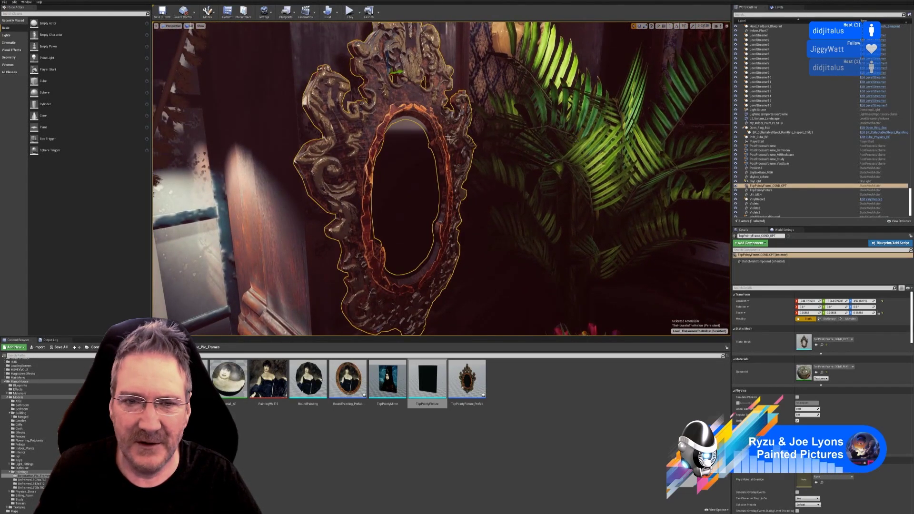
{"action": "left_click", "coordinate": [762, 190]}
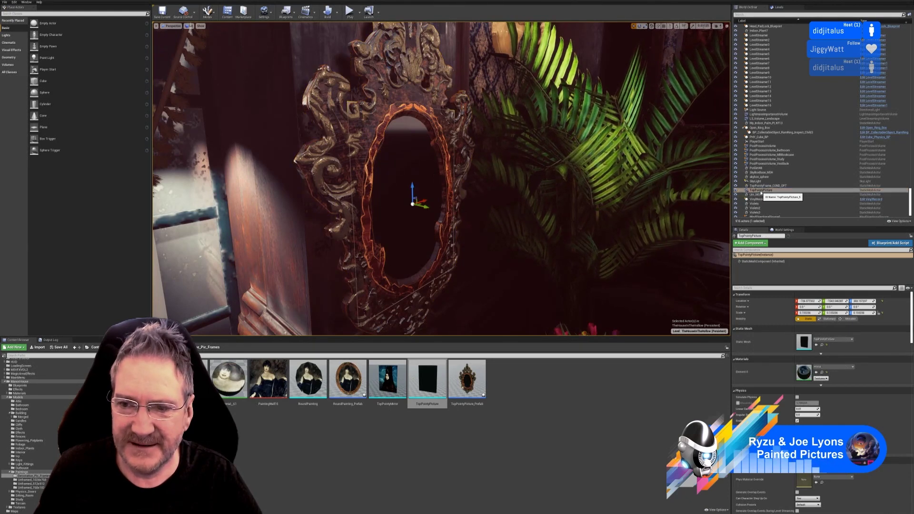
{"action": "left_click_drag", "start_coordinate": [762, 192], "coordinate": [765, 187]}
{"action": "left_click", "coordinate": [743, 186]}
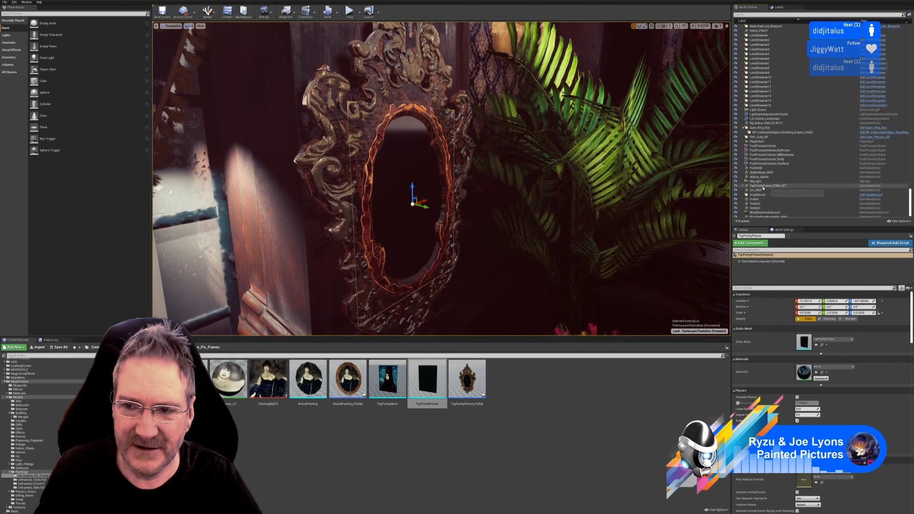
Step: Tilt the TopPointyFrame_COND_OPT frame slightly so its lower end sits closer to the pillar, deselect it and check how it hangs
{"action": "left_click", "coordinate": [765, 186]}
{"action": "right_click_drag", "start_coordinate": [502, 182], "coordinate": [588, 101]}
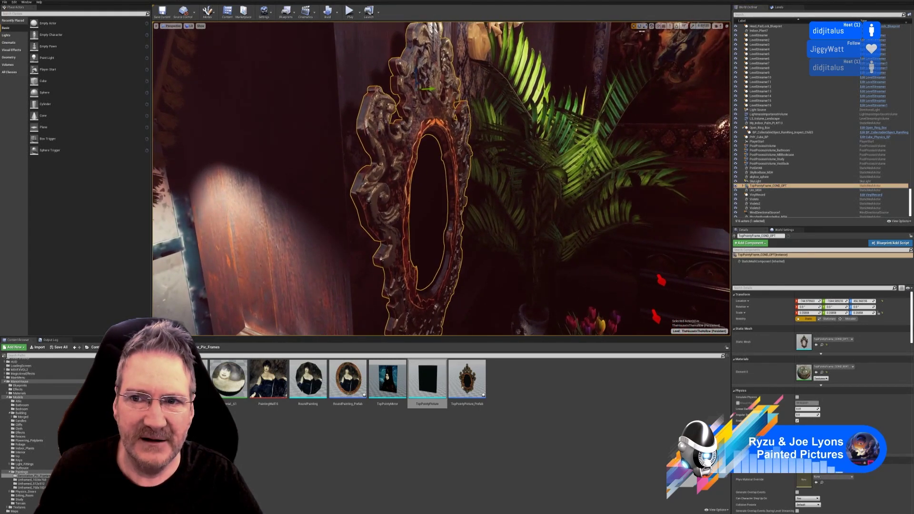
{"action": "left_click", "coordinate": [639, 25]}
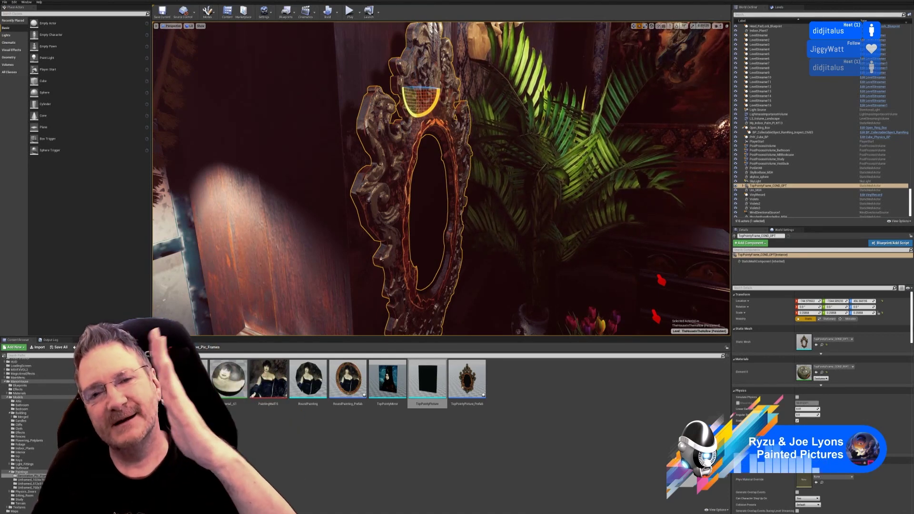
{"action": "mouse_move", "coordinate": [569, 237]}
{"action": "right_mouse_down"}
{"action": "mouse_move", "coordinate": [590, 251]}
{"action": "mouse_move", "coordinate": [558, 277]}
{"action": "mouse_move", "coordinate": [582, 247]}
{"action": "right_mouse_up"}
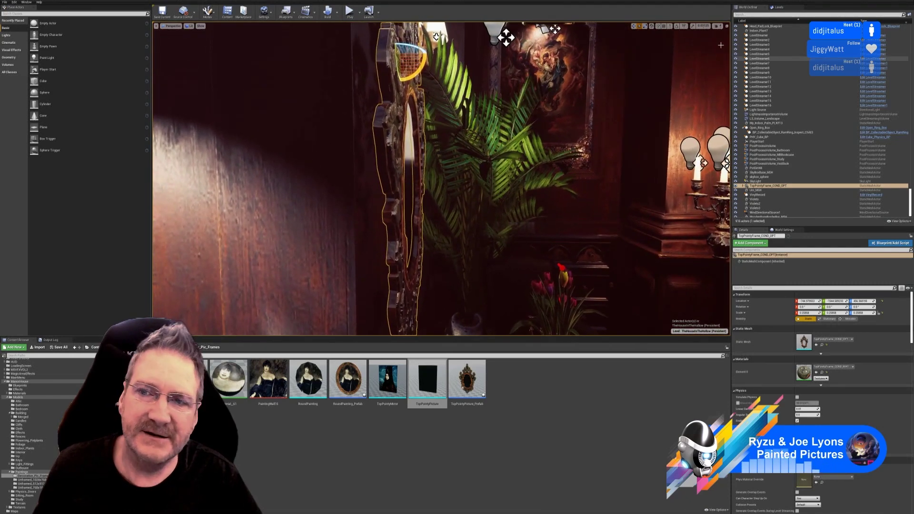
{"action": "left_click_drag", "start_coordinate": [418, 71], "coordinate": [417, 73]}
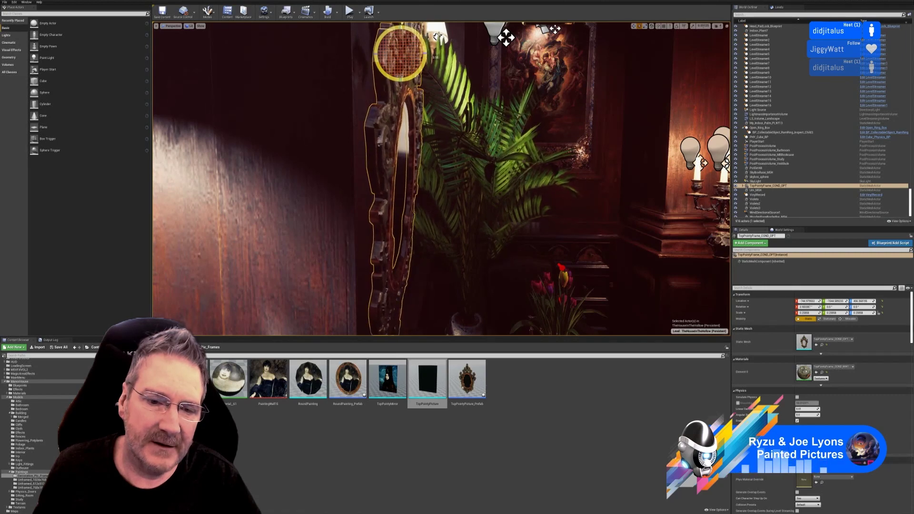
{"action": "mouse_move", "coordinate": [441, 178]}
{"action": "right_mouse_down"}
{"action": "mouse_move", "coordinate": [395, 174]}
{"action": "mouse_move", "coordinate": [457, 183]}
{"action": "mouse_move", "coordinate": [404, 176]}
{"action": "mouse_move", "coordinate": [424, 177]}
{"action": "right_mouse_up"}
{"action": "key", "text": "s"}
{"action": "mouse_move", "coordinate": [607, 131]}
{"action": "right_mouse_down"}
{"action": "mouse_move", "coordinate": [590, 132]}
{"action": "mouse_move", "coordinate": [619, 138]}
{"action": "mouse_move", "coordinate": [608, 131]}
{"action": "right_mouse_up"}
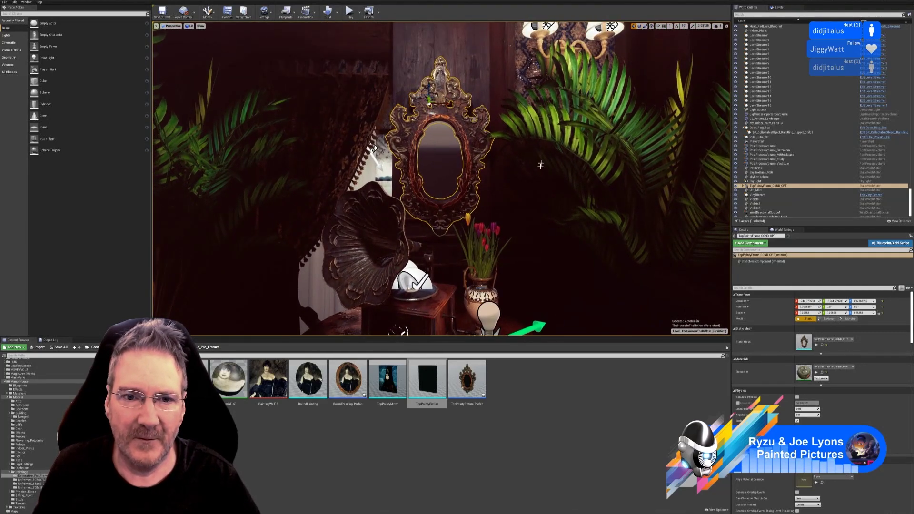
{"action": "right_click_drag", "start_coordinate": [541, 164], "coordinate": [534, 162]}
{"action": "key", "text": "Escape"}
{"action": "mouse_move", "coordinate": [534, 210]}
{"action": "right_mouse_down"}
{"action": "mouse_move", "coordinate": [534, 252]}
{"action": "mouse_move", "coordinate": [504, 238]}
{"action": "mouse_move", "coordinate": [505, 210]}
{"action": "mouse_move", "coordinate": [554, 208]}
{"action": "mouse_move", "coordinate": [628, 176]}
{"action": "mouse_move", "coordinate": [506, 202]}
{"action": "mouse_move", "coordinate": [624, 171]}
{"action": "right_mouse_up"}
{"action": "right_click_drag", "start_coordinate": [529, 167], "coordinate": [506, 186]}
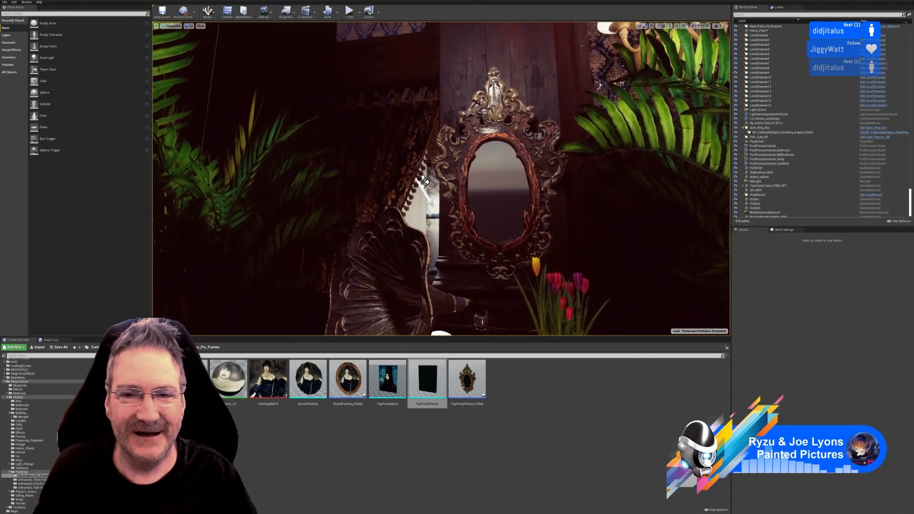
{"action": "right_click_drag", "start_coordinate": [506, 187], "coordinate": [510, 181]}
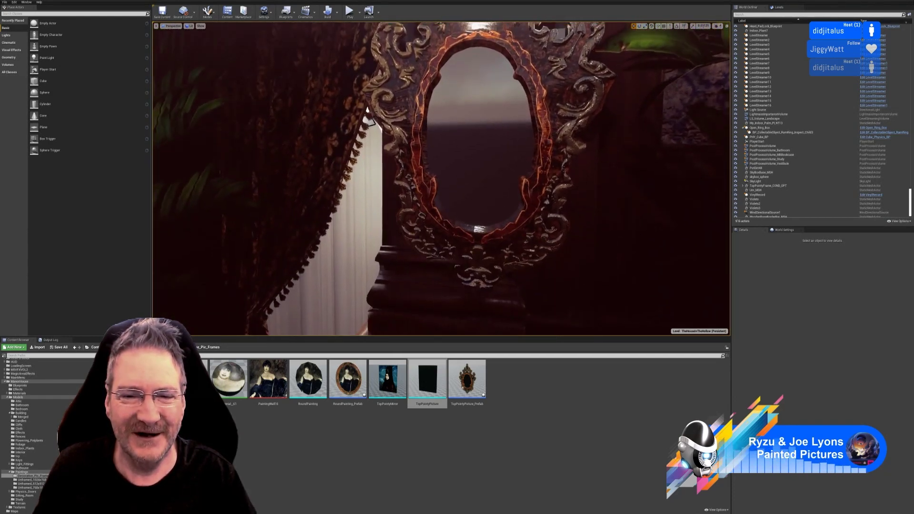
Step: Check the lighting channels of the point light that illuminates the wall cross above the fireplace
{"action": "right_click_drag", "start_coordinate": [510, 181], "coordinate": [409, 168]}
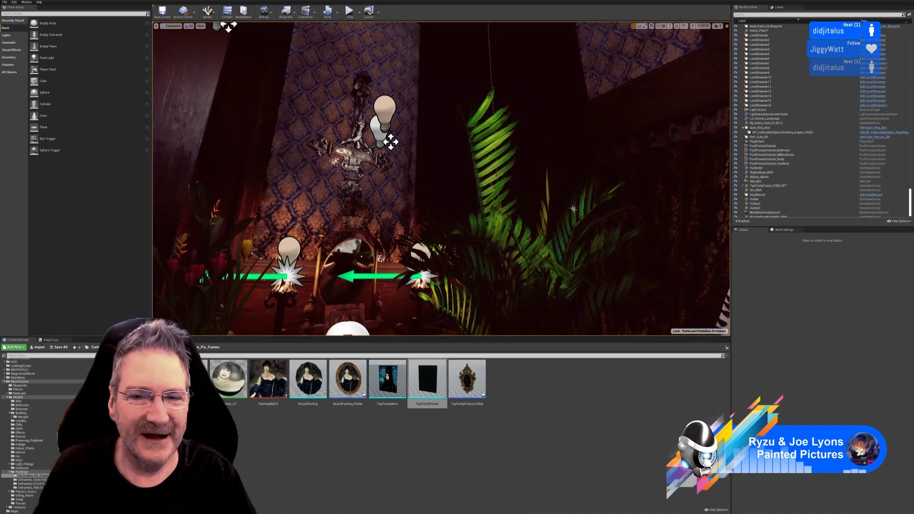
{"action": "mouse_move", "coordinate": [573, 208]}
{"action": "right_mouse_down"}
{"action": "mouse_move", "coordinate": [591, 219]}
{"action": "mouse_move", "coordinate": [667, 216]}
{"action": "mouse_move", "coordinate": [557, 210]}
{"action": "right_mouse_up"}
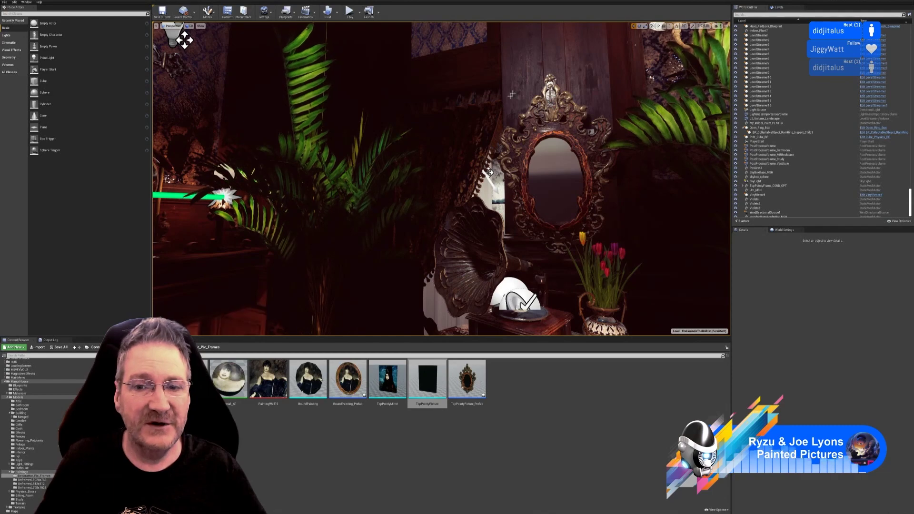
{"action": "mouse_move", "coordinate": [431, 213]}
{"action": "right_mouse_down"}
{"action": "mouse_move", "coordinate": [516, 252]}
{"action": "mouse_move", "coordinate": [575, 248]}
{"action": "mouse_move", "coordinate": [595, 203]}
{"action": "mouse_move", "coordinate": [485, 219]}
{"action": "mouse_move", "coordinate": [493, 216]}
{"action": "mouse_move", "coordinate": [326, 208]}
{"action": "mouse_move", "coordinate": [391, 209]}
{"action": "mouse_move", "coordinate": [366, 216]}
{"action": "mouse_move", "coordinate": [359, 208]}
{"action": "right_mouse_up"}
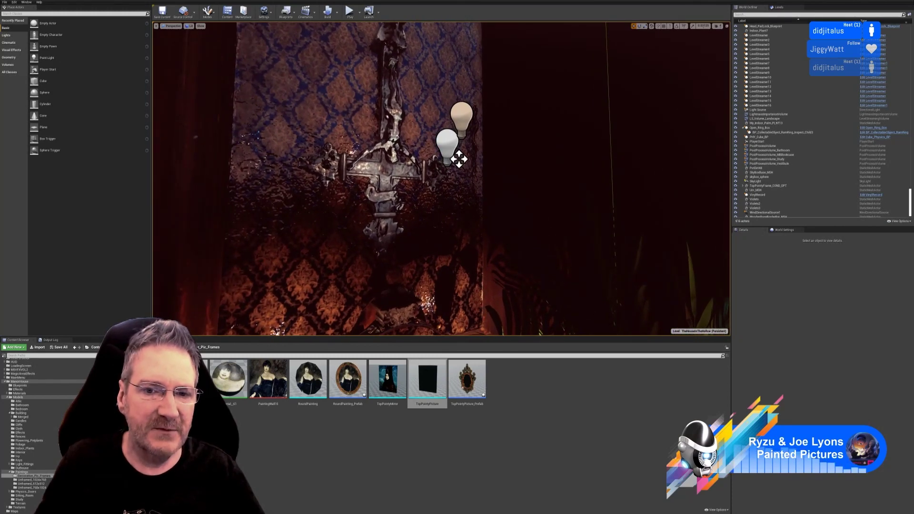
{"action": "left_click", "coordinate": [461, 116]}
{"action": "right_click_drag", "start_coordinate": [499, 231], "coordinate": [493, 154]}
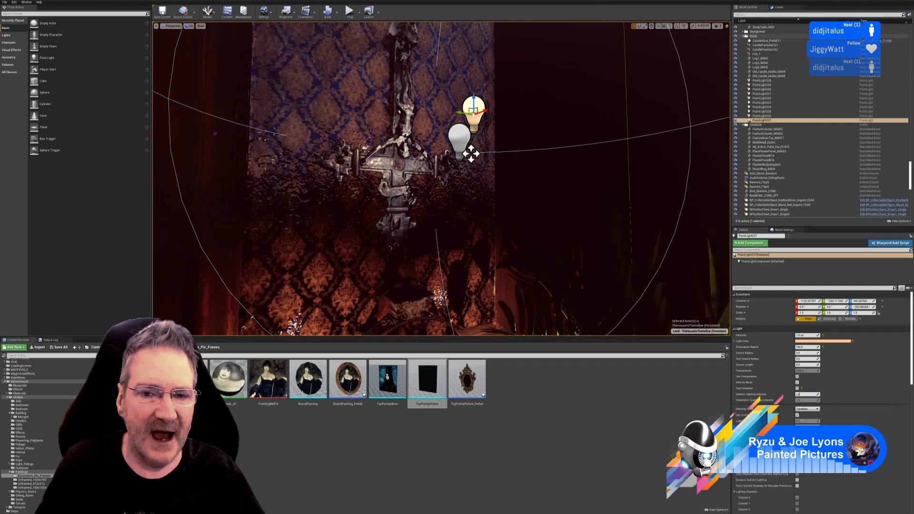
{"action": "left_click", "coordinate": [471, 153]}
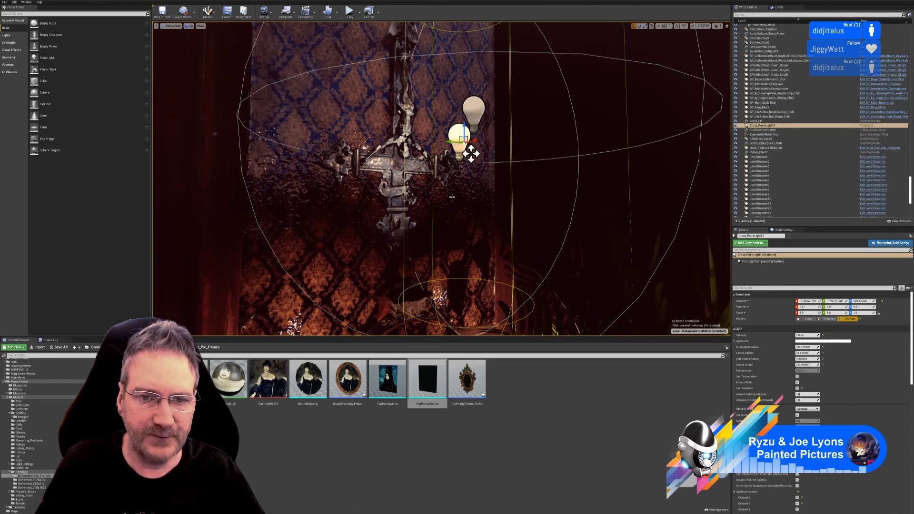
{"action": "key", "text": "f"}
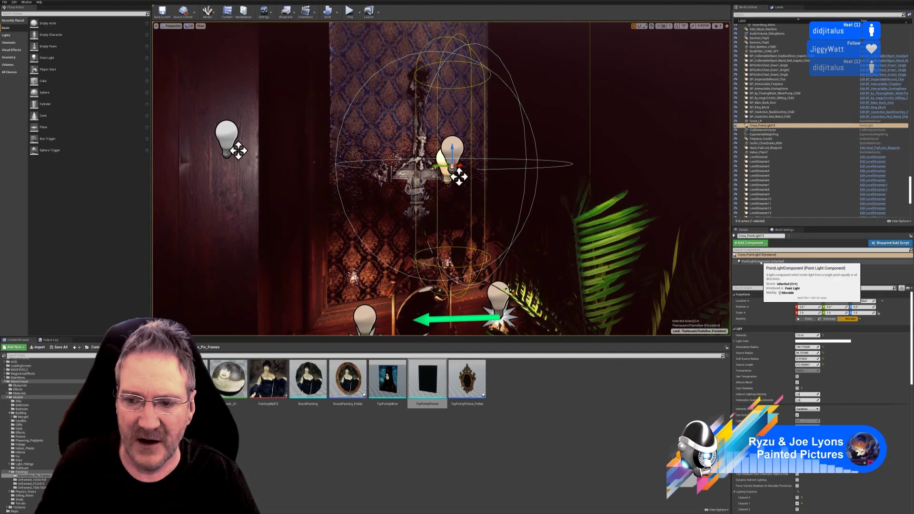
{"action": "left_click", "coordinate": [762, 261]}
{"action": "scroll", "coordinate": [856, 369], "scroll_direction": "down", "scroll_amount": 5}
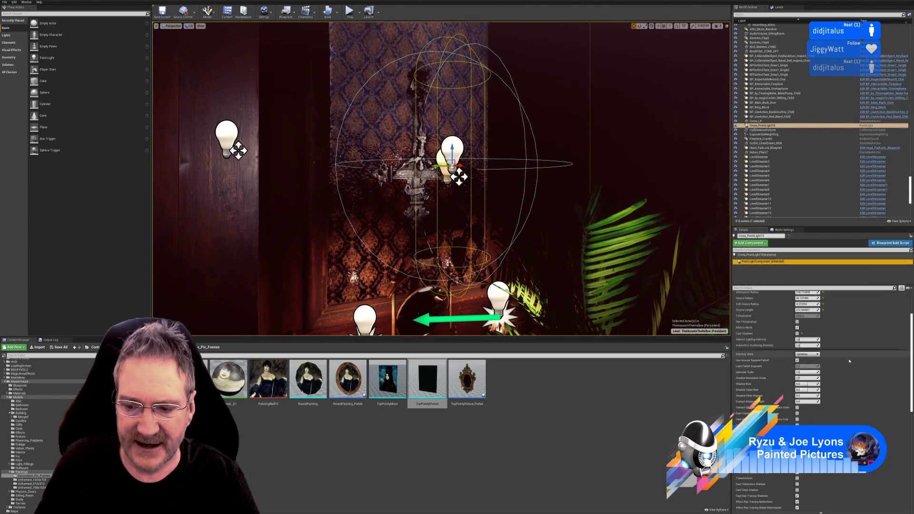
{"action": "scroll", "coordinate": [846, 358], "scroll_direction": "down", "scroll_amount": 1}
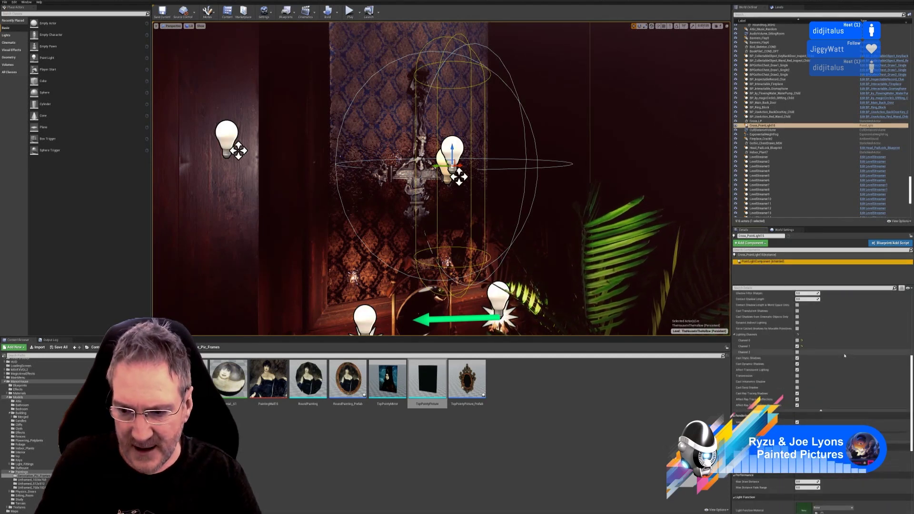
{"action": "scroll", "coordinate": [848, 356], "scroll_direction": "up", "scroll_amount": 1}
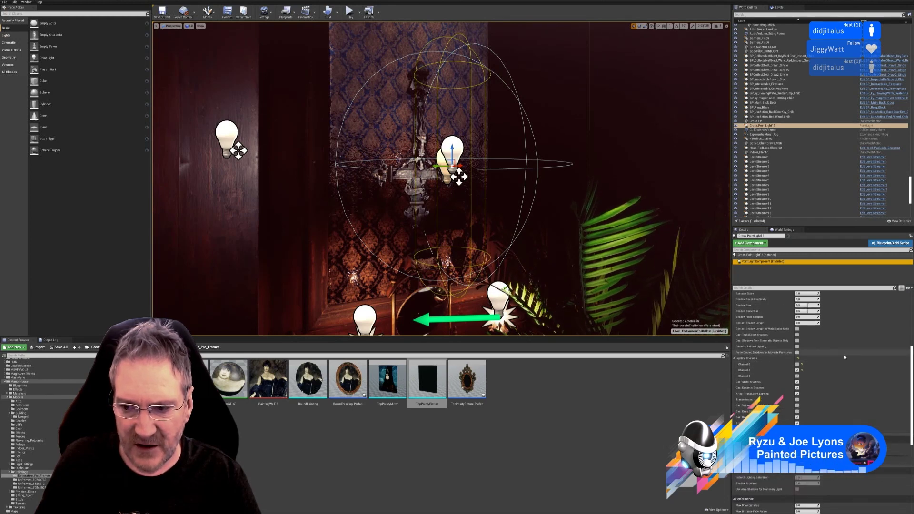
{"action": "left_click", "coordinate": [797, 371]}
Step: Check the lighting channels of the Cross_LP mesh against its point light and clear the selection
{"action": "left_click", "coordinate": [419, 177]}
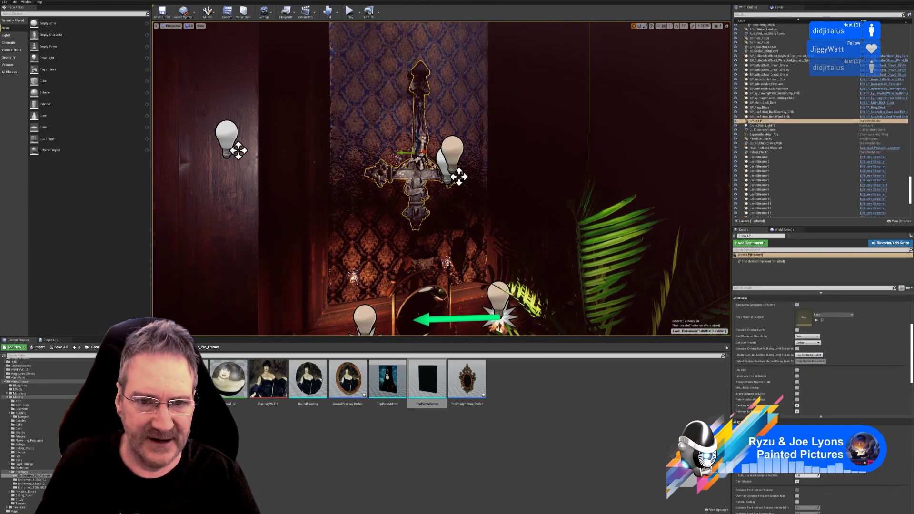
{"action": "scroll", "coordinate": [825, 352], "scroll_direction": "up", "scroll_amount": 4}
{"action": "scroll", "coordinate": [824, 361], "scroll_direction": "down", "scroll_amount": 5}
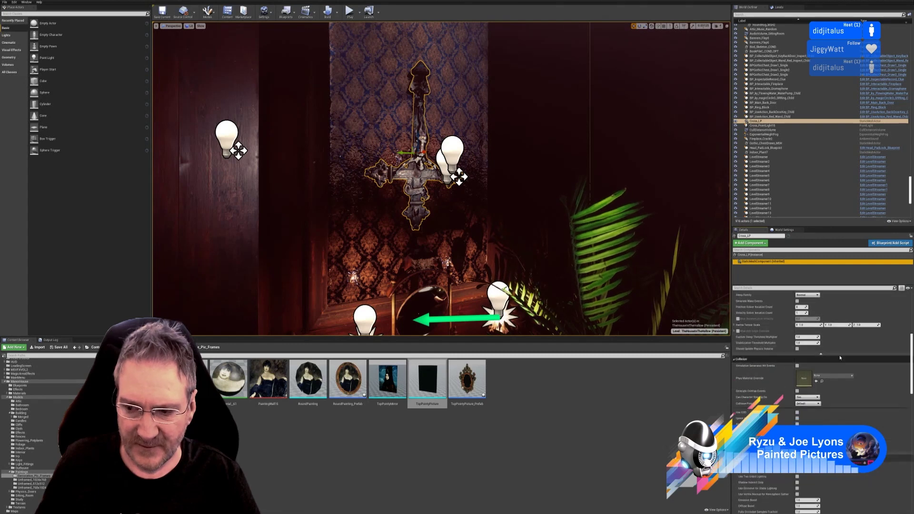
{"action": "scroll", "coordinate": [838, 357], "scroll_direction": "down", "scroll_amount": 5}
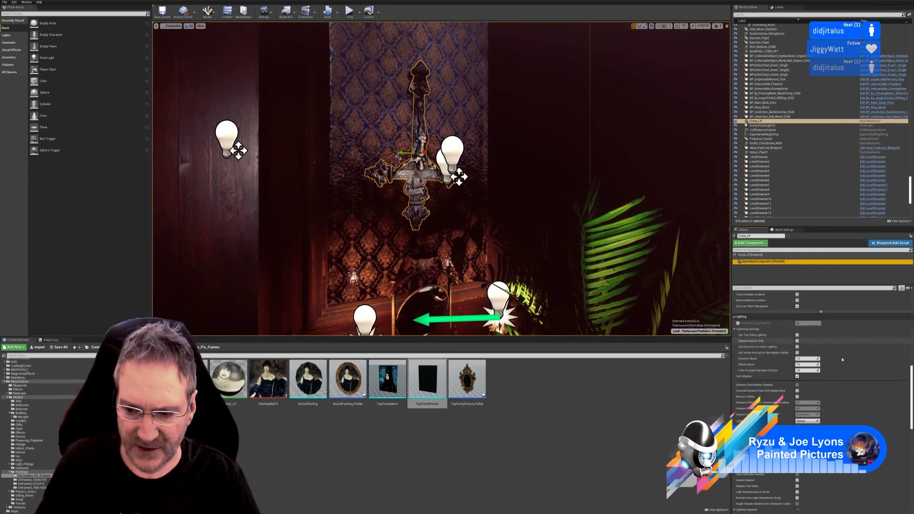
{"action": "scroll", "coordinate": [763, 335], "scroll_direction": "down", "scroll_amount": 5}
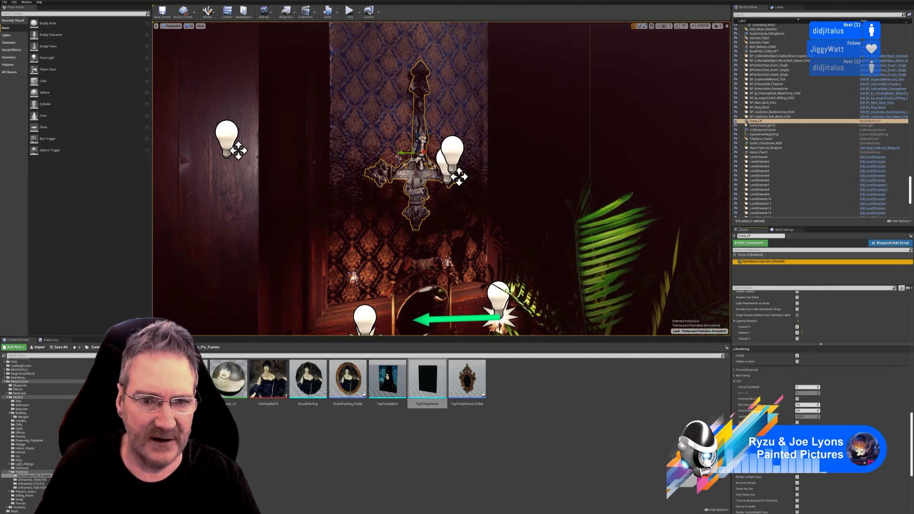
{"action": "left_click", "coordinate": [446, 153]}
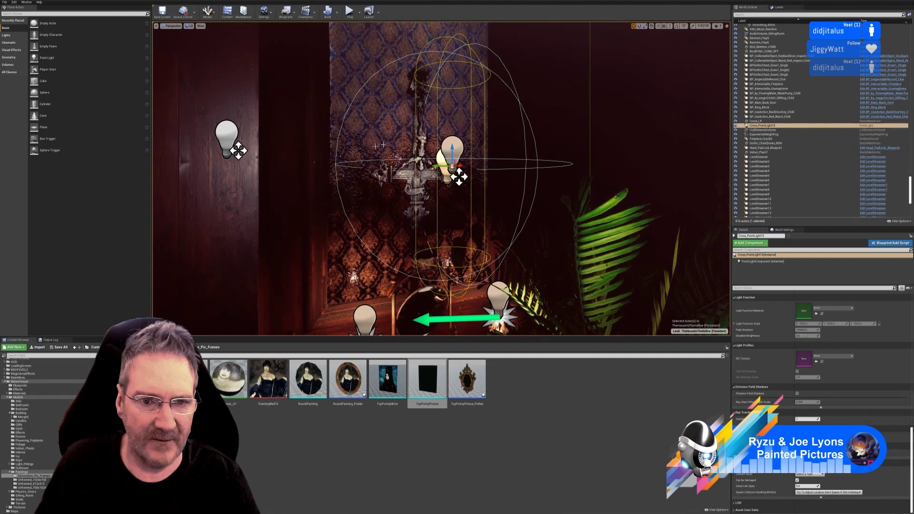
{"action": "right_click_drag", "start_coordinate": [562, 210], "coordinate": [574, 236]}
{"action": "key", "text": "s"}
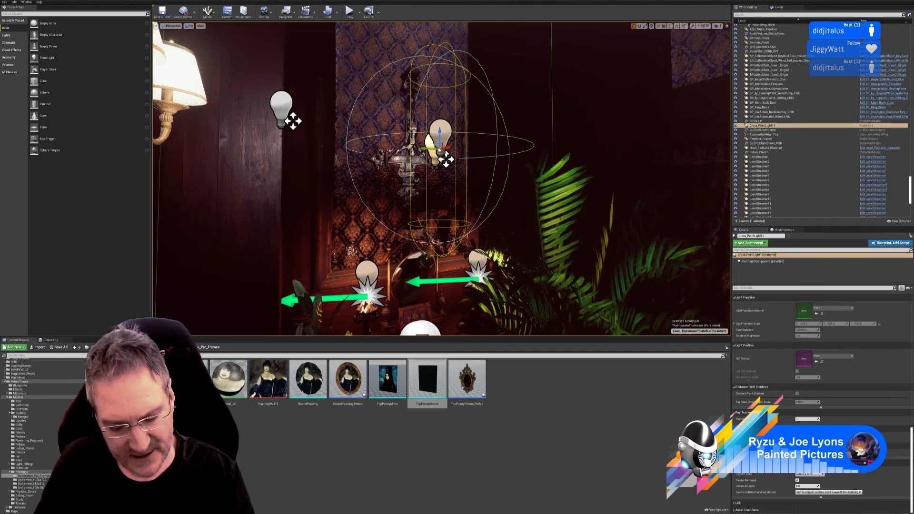
{"action": "key", "text": "Escape"}
Step: Examine the lighting on the wall cross, the framed mirror pillar and the round gramophone table from several viewpoints
{"action": "mouse_move", "coordinate": [419, 149]}
{"action": "right_mouse_down"}
{"action": "mouse_move", "coordinate": [413, 216]}
{"action": "mouse_move", "coordinate": [397, 158]}
{"action": "mouse_move", "coordinate": [430, 152]}
{"action": "right_mouse_up"}
{"action": "key", "text": "s"}
{"action": "right_click_drag", "start_coordinate": [421, 122], "coordinate": [419, 129]}
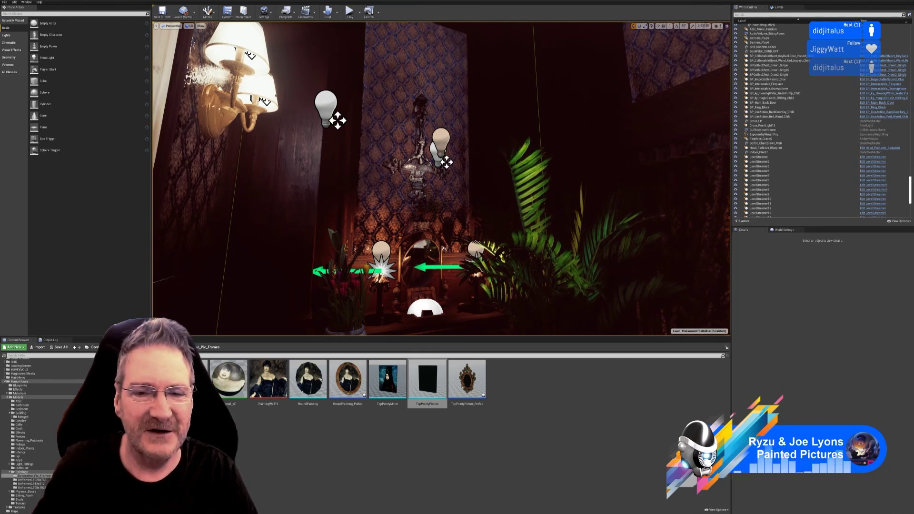
{"action": "right_click_drag", "start_coordinate": [442, 179], "coordinate": [647, 210]}
{"action": "right_click_drag", "start_coordinate": [562, 182], "coordinate": [408, 218]}
{"action": "mouse_move", "coordinate": [464, 179]}
{"action": "right_mouse_down"}
{"action": "mouse_move", "coordinate": [466, 146]}
{"action": "mouse_move", "coordinate": [534, 140]}
{"action": "mouse_move", "coordinate": [454, 132]}
{"action": "right_mouse_up"}
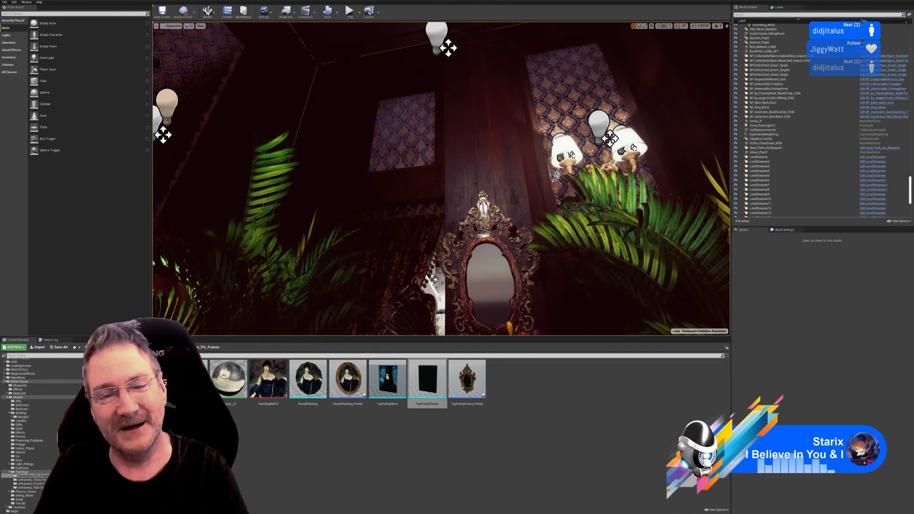
{"action": "mouse_move", "coordinate": [441, 179]}
{"action": "right_mouse_down"}
{"action": "mouse_move", "coordinate": [448, 229]}
{"action": "mouse_move", "coordinate": [531, 228]}
{"action": "mouse_move", "coordinate": [527, 178]}
{"action": "mouse_move", "coordinate": [432, 190]}
{"action": "mouse_move", "coordinate": [407, 219]}
{"action": "mouse_move", "coordinate": [431, 223]}
{"action": "mouse_move", "coordinate": [405, 222]}
{"action": "mouse_move", "coordinate": [423, 213]}
{"action": "mouse_move", "coordinate": [440, 189]}
{"action": "mouse_move", "coordinate": [433, 185]}
{"action": "right_mouse_up"}
{"action": "key", "text": "s"}
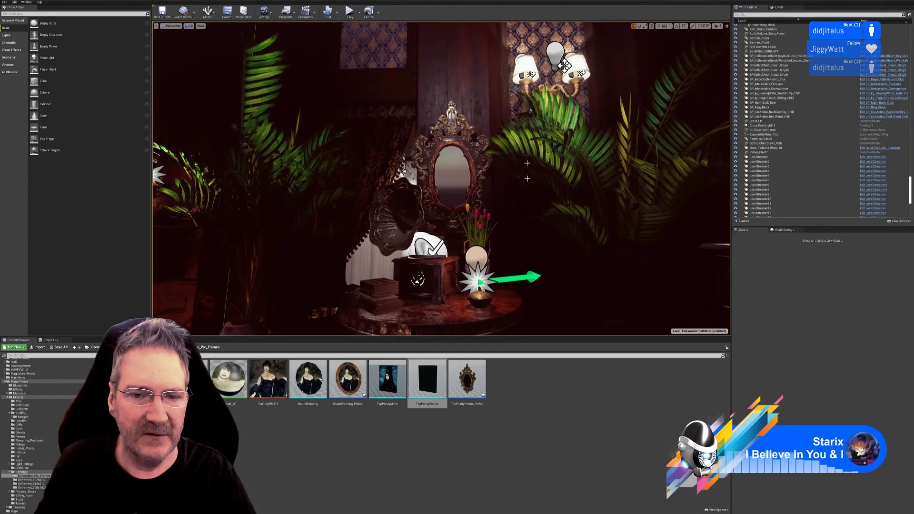
{"action": "right_click_drag", "start_coordinate": [497, 136], "coordinate": [455, 145]}
{"action": "right_click_drag", "start_coordinate": [524, 143], "coordinate": [528, 188]}
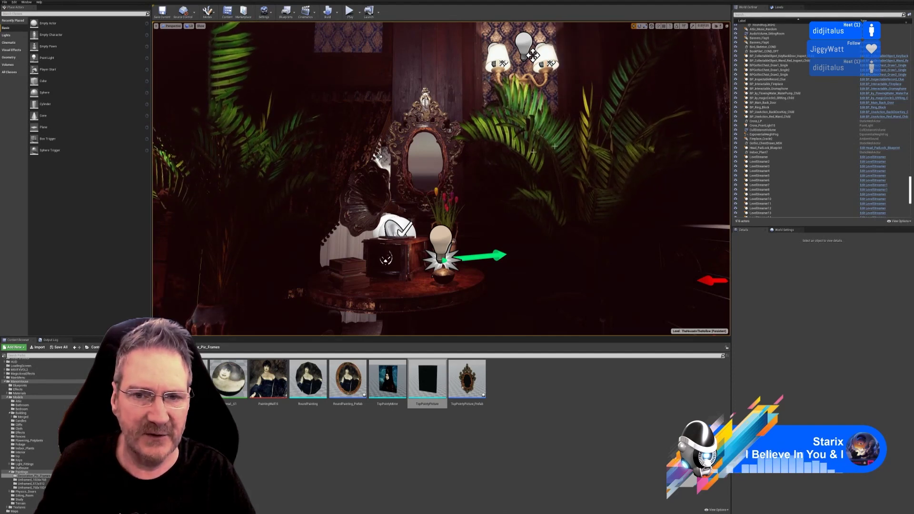
{"action": "right_click_drag", "start_coordinate": [626, 128], "coordinate": [576, 143]}
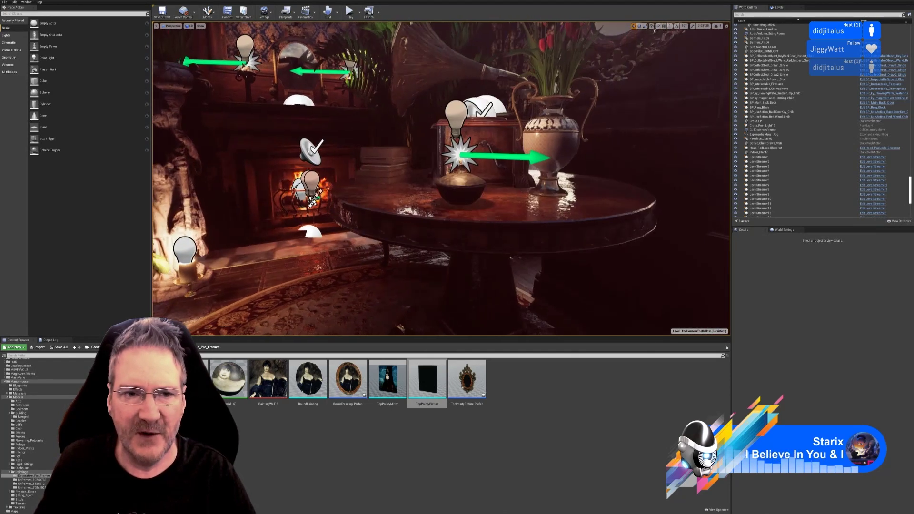
{"action": "right_click_drag", "start_coordinate": [476, 150], "coordinate": [414, 137]}
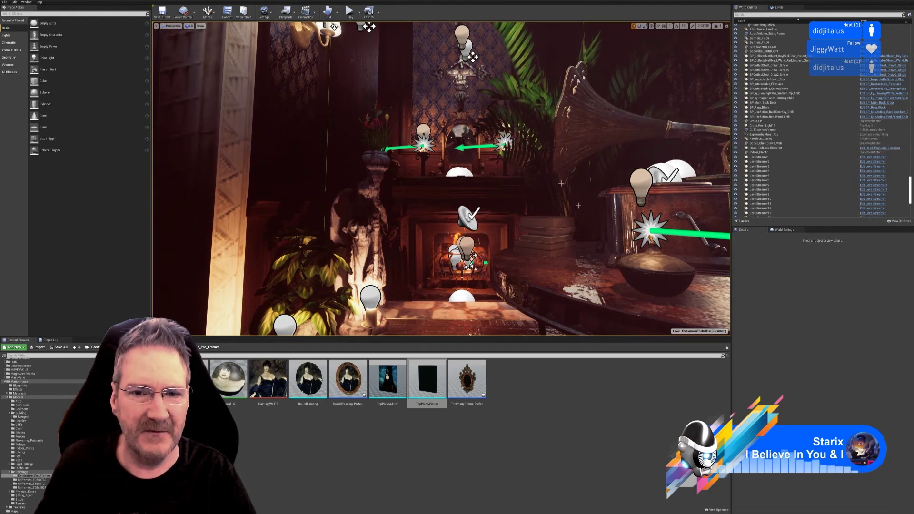
Step: Examine the dark corner with the drawers and candelabra, and how the gramophone, framed mirror and fireplace look together
{"action": "right_click_drag", "start_coordinate": [441, 179], "coordinate": [571, 157]}
{"action": "key", "text": "s"}
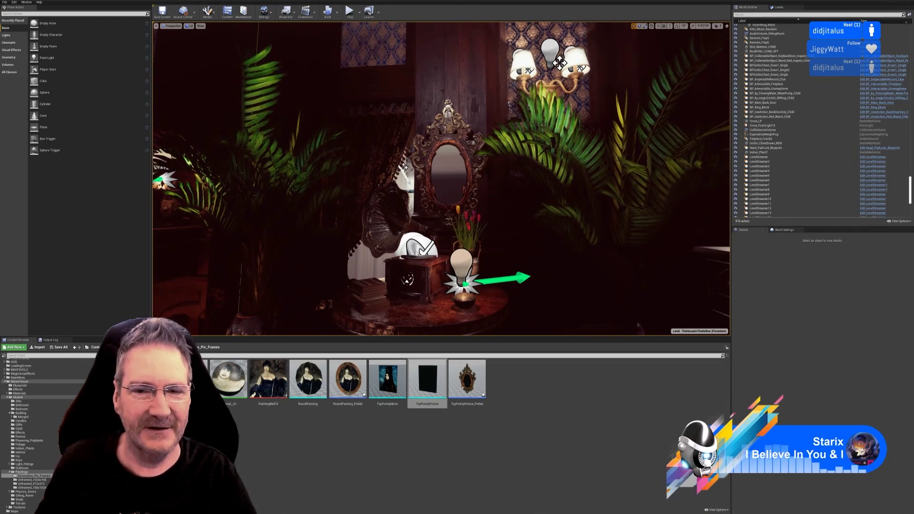
{"action": "mouse_move", "coordinate": [490, 217]}
{"action": "right_mouse_down"}
{"action": "mouse_move", "coordinate": [516, 238]}
{"action": "mouse_move", "coordinate": [505, 236]}
{"action": "mouse_move", "coordinate": [566, 229]}
{"action": "mouse_move", "coordinate": [528, 230]}
{"action": "mouse_move", "coordinate": [490, 218]}
{"action": "right_mouse_up"}
{"action": "key", "text": "w"}
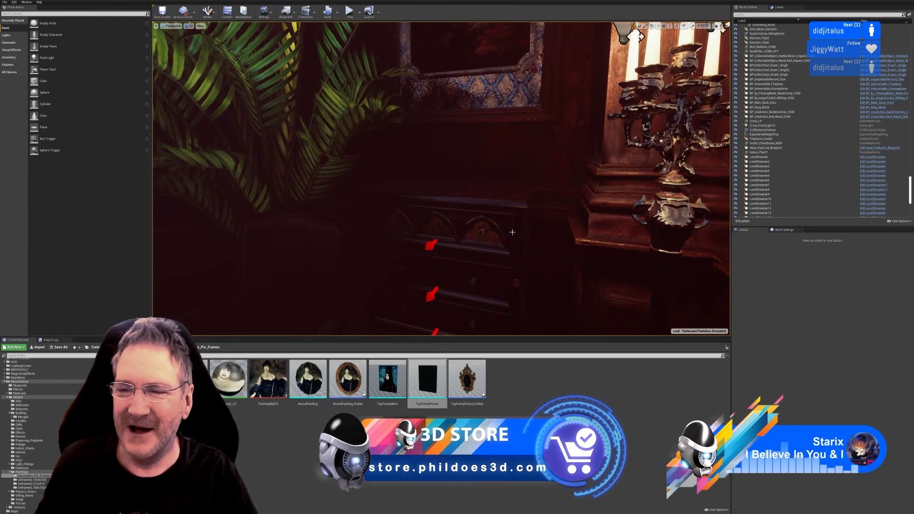
{"action": "right_click_drag", "start_coordinate": [478, 219], "coordinate": [505, 217]}
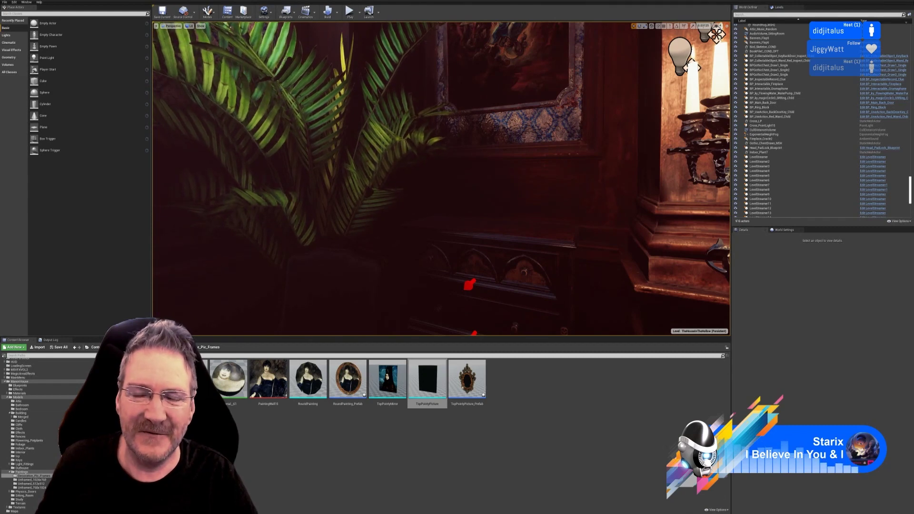
{"action": "mouse_move", "coordinate": [511, 205]}
{"action": "right_mouse_down"}
{"action": "mouse_move", "coordinate": [554, 231]}
{"action": "mouse_move", "coordinate": [377, 217]}
{"action": "right_mouse_up"}
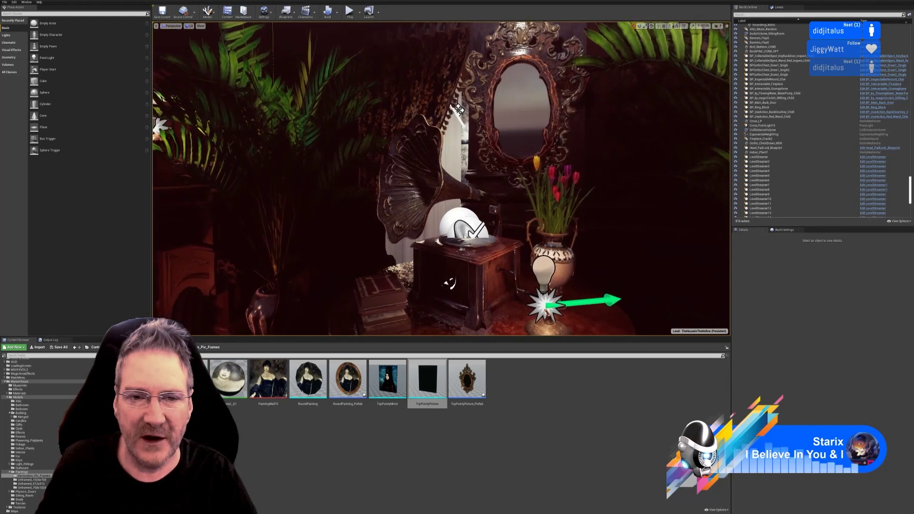
{"action": "right_click_drag", "start_coordinate": [415, 177], "coordinate": [383, 178]}
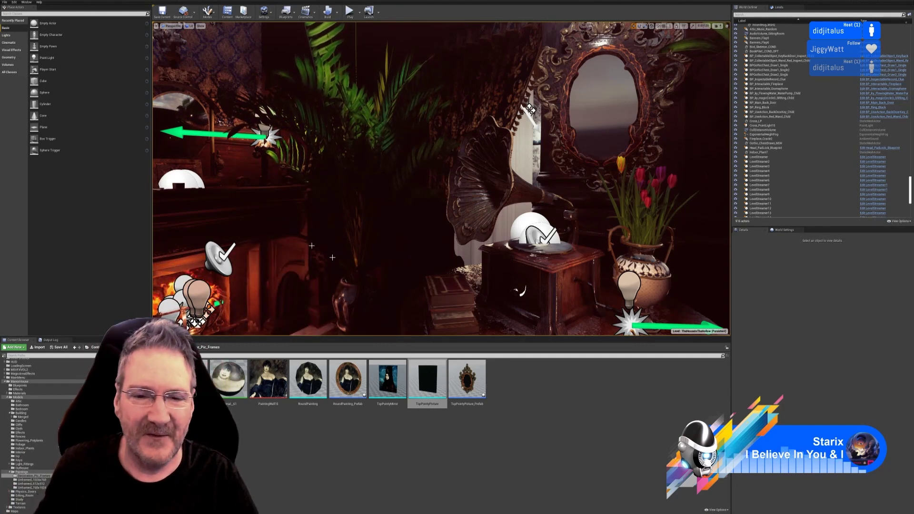
{"action": "right_click_drag", "start_coordinate": [433, 236], "coordinate": [503, 244]}
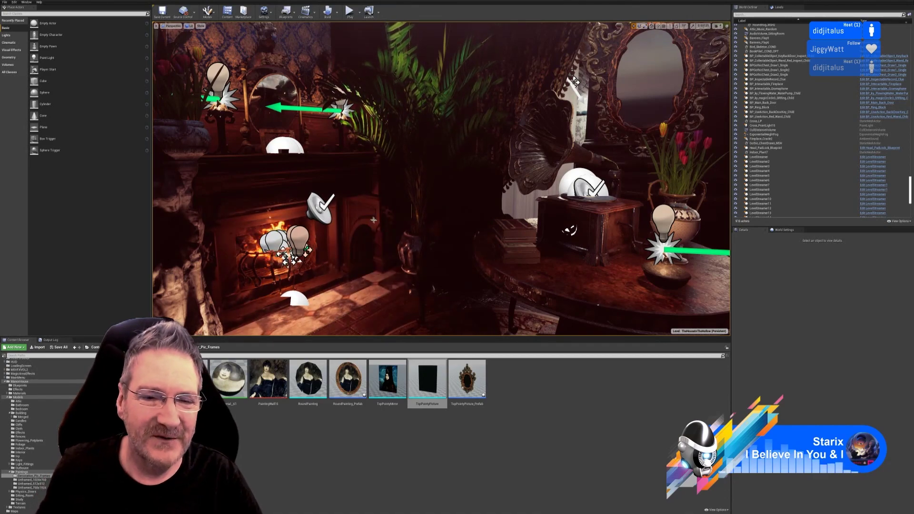
{"action": "right_click_drag", "start_coordinate": [595, 323], "coordinate": [666, 334]}
{"action": "right_click_drag", "start_coordinate": [536, 197], "coordinate": [402, 172]}
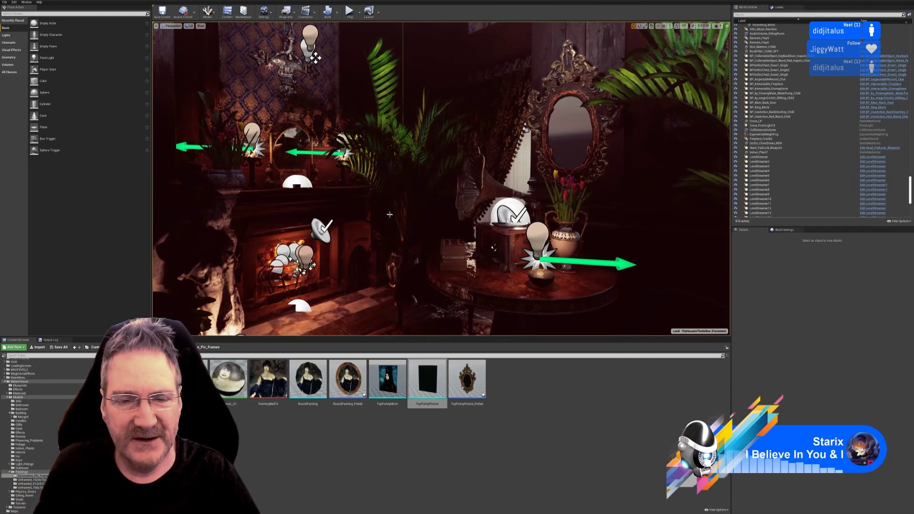
{"action": "right_click_drag", "start_coordinate": [476, 191], "coordinate": [618, 191]}
{"action": "right_click_drag", "start_coordinate": [440, 190], "coordinate": [413, 208]}
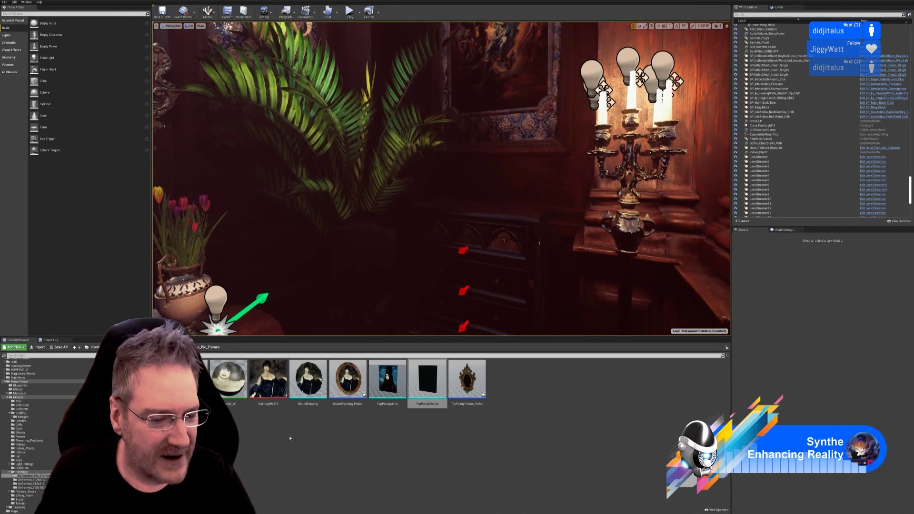
Step: Switch to 3ds Max to look at the white fridge model and return to Unreal Editor
{"action": "key", "text": "alt+Tab"}
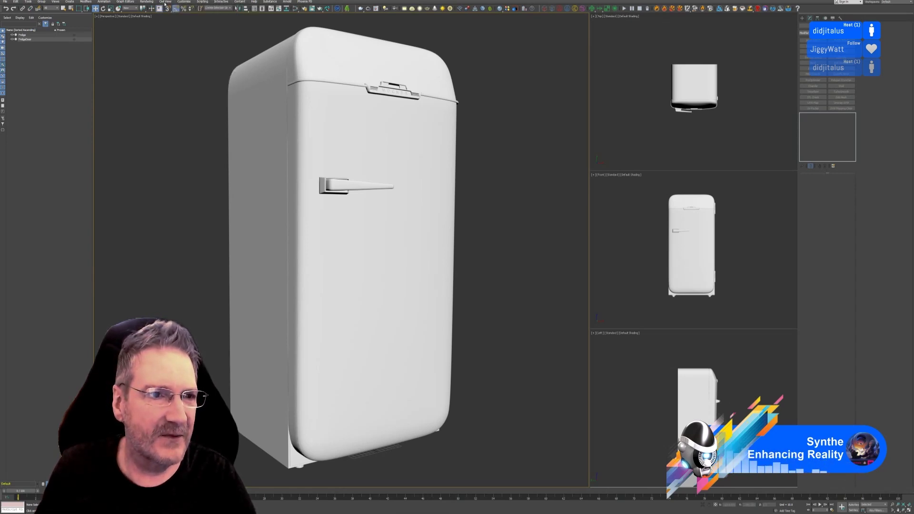
{"action": "left_click", "coordinate": [144, 2]}
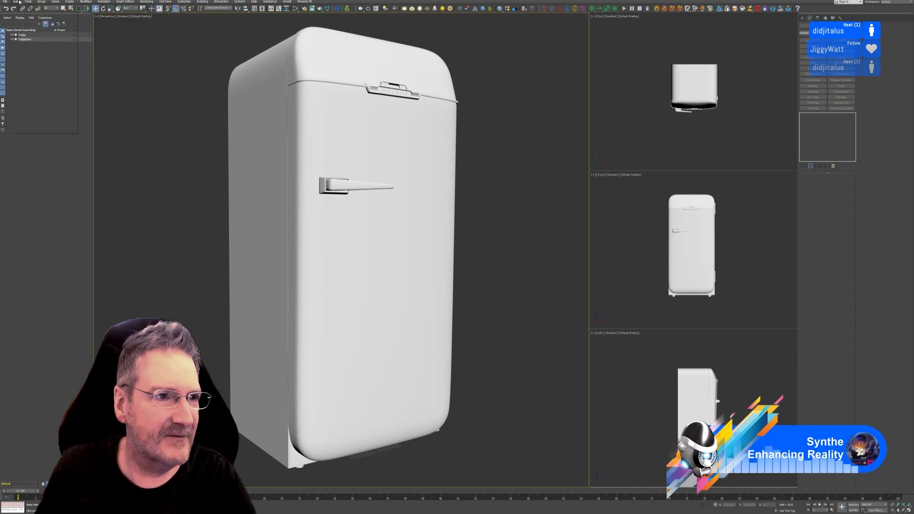
{"action": "mouse_move", "coordinate": [2, 3]}
{"action": "left_click", "coordinate": [862, 260]}
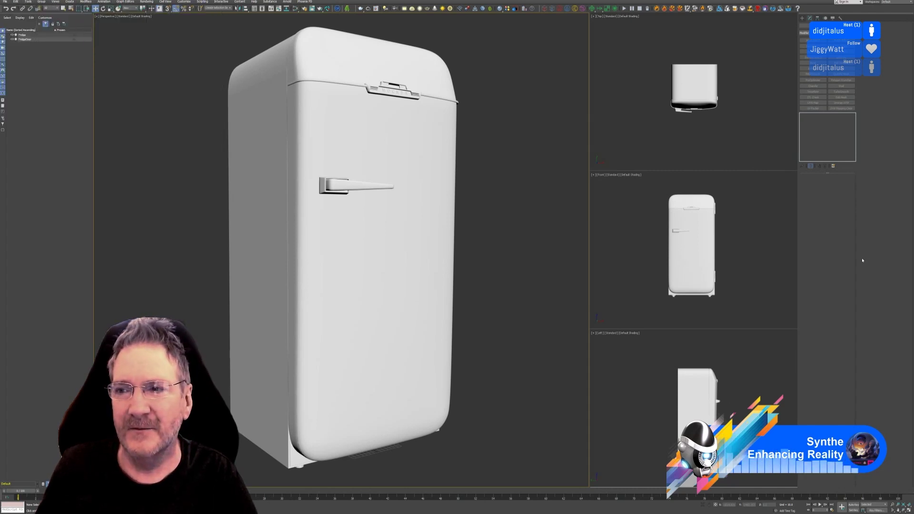
{"action": "key", "text": "alt+Tab"}
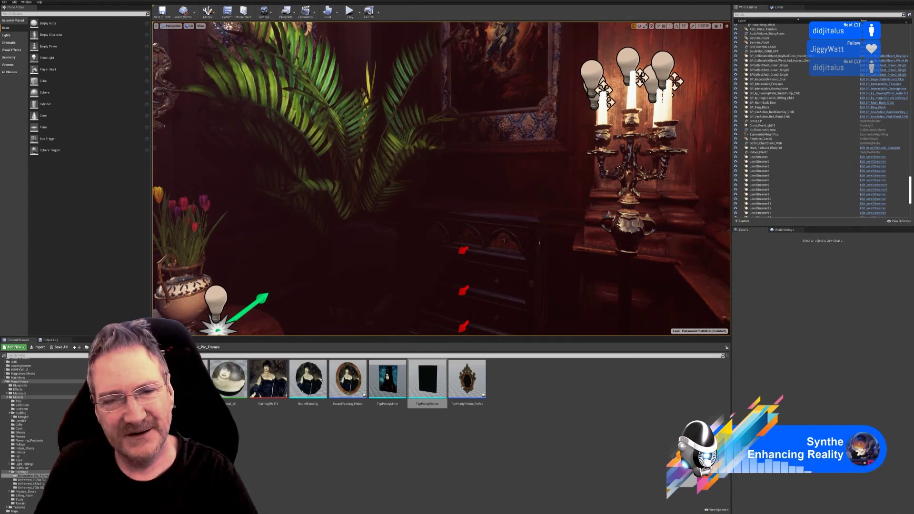
Step: Look closely at the dark chest of drawers and open the Bedroom models folder for a prop to place there
{"action": "right_click_drag", "start_coordinate": [479, 245], "coordinate": [520, 272]}
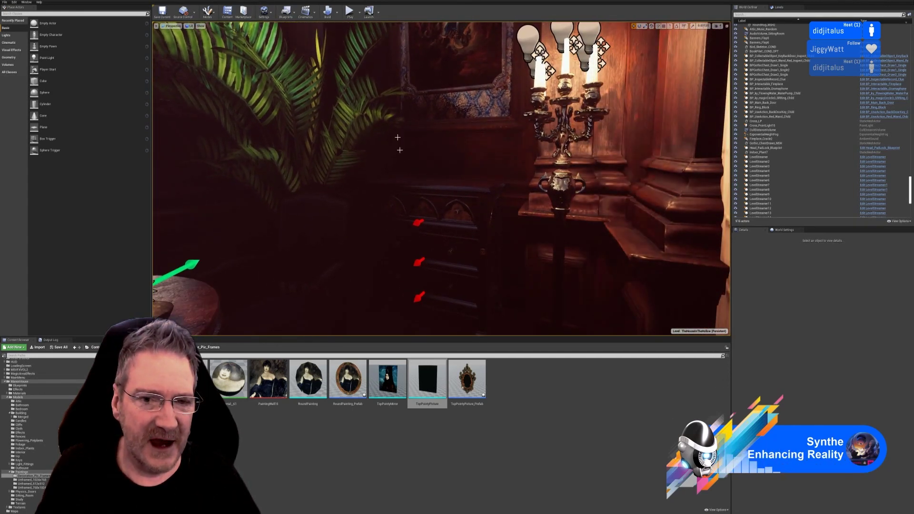
{"action": "right_click_drag", "start_coordinate": [286, 235], "coordinate": [155, 269]}
{"action": "key", "text": "w"}
{"action": "key", "text": "s"}
{"action": "right_click_drag", "start_coordinate": [238, 237], "coordinate": [369, 198]}
{"action": "key", "text": "w"}
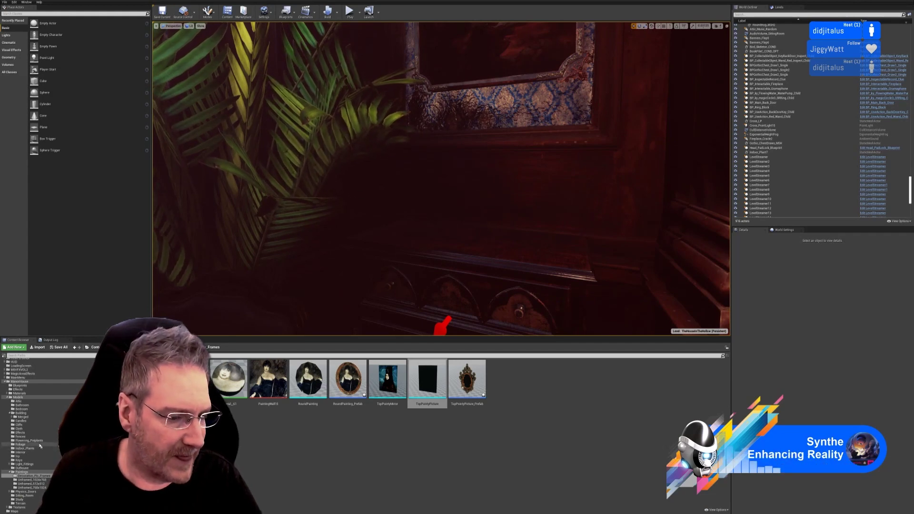
{"action": "left_click", "coordinate": [22, 409]}
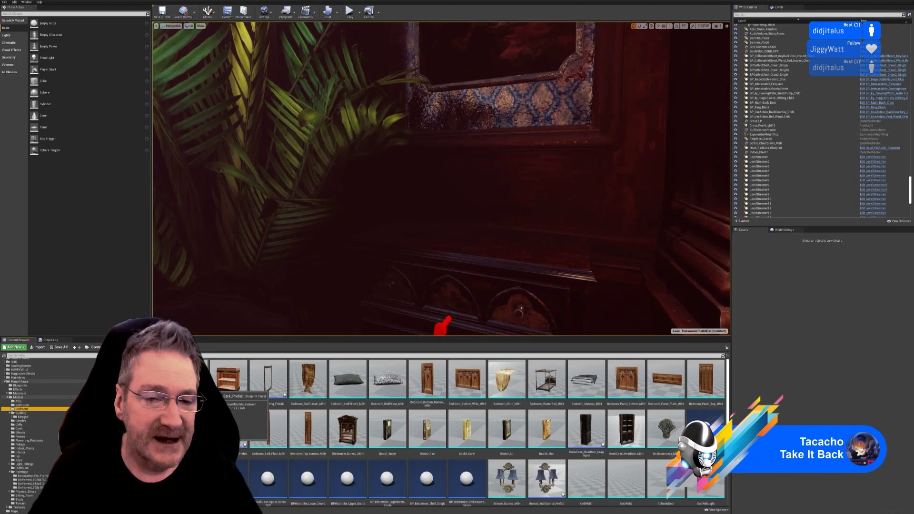
Step: Examine how the fireplace, gramophone and framed mirror look together, and inspect the dark corner above the chest of drawers
{"action": "mouse_move", "coordinate": [441, 190]}
{"action": "right_mouse_down"}
{"action": "mouse_move", "coordinate": [285, 183]}
{"action": "mouse_move", "coordinate": [234, 209]}
{"action": "mouse_move", "coordinate": [519, 160]}
{"action": "mouse_move", "coordinate": [638, 155]}
{"action": "mouse_move", "coordinate": [353, 136]}
{"action": "mouse_move", "coordinate": [340, 174]}
{"action": "mouse_move", "coordinate": [383, 164]}
{"action": "mouse_move", "coordinate": [469, 202]}
{"action": "mouse_move", "coordinate": [519, 197]}
{"action": "mouse_move", "coordinate": [450, 200]}
{"action": "right_mouse_up"}
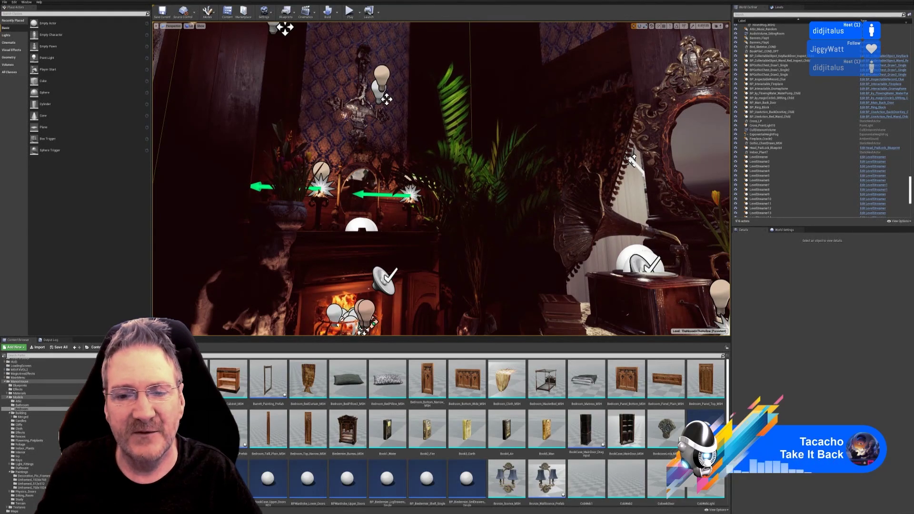
{"action": "mouse_move", "coordinate": [447, 190]}
{"action": "right_mouse_down"}
{"action": "mouse_move", "coordinate": [450, 203]}
{"action": "mouse_move", "coordinate": [519, 205]}
{"action": "mouse_move", "coordinate": [521, 190]}
{"action": "mouse_move", "coordinate": [443, 191]}
{"action": "right_mouse_up"}
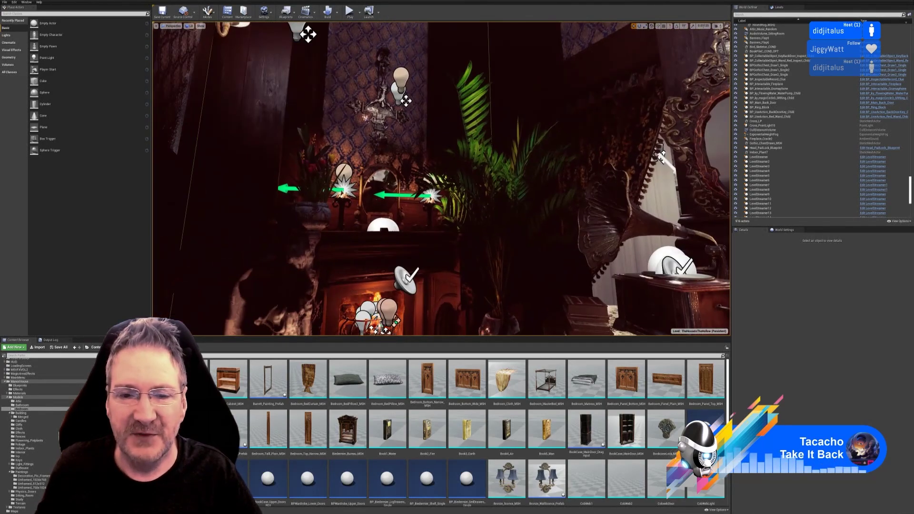
{"action": "mouse_move", "coordinate": [622, 240]}
{"action": "right_mouse_down"}
{"action": "mouse_move", "coordinate": [679, 241]}
{"action": "mouse_move", "coordinate": [622, 241]}
{"action": "right_mouse_up"}
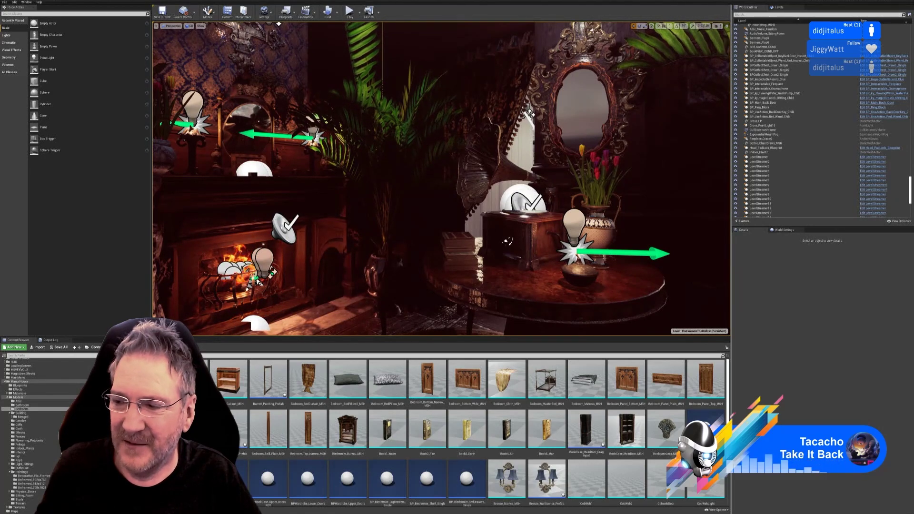
{"action": "right_click_drag", "start_coordinate": [417, 229], "coordinate": [464, 226]}
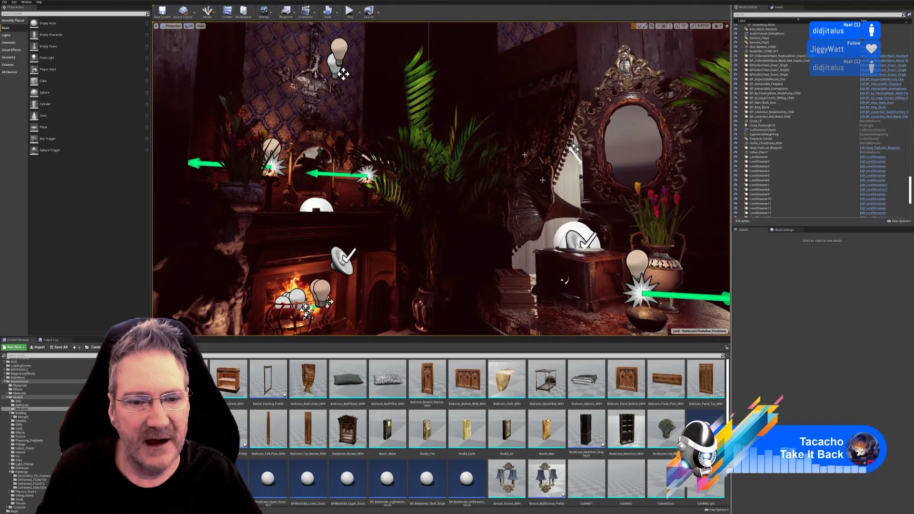
{"action": "mouse_move", "coordinate": [486, 254]}
{"action": "right_mouse_down"}
{"action": "mouse_move", "coordinate": [611, 259]}
{"action": "mouse_move", "coordinate": [645, 246]}
{"action": "mouse_move", "coordinate": [554, 245]}
{"action": "mouse_move", "coordinate": [488, 264]}
{"action": "right_mouse_up"}
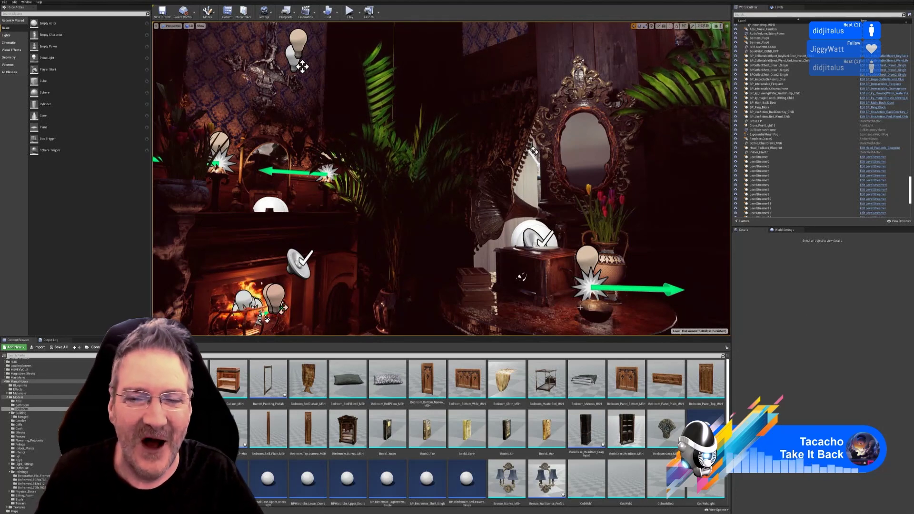
{"action": "mouse_move", "coordinate": [441, 179]}
{"action": "right_mouse_down"}
{"action": "mouse_move", "coordinate": [526, 189]}
{"action": "mouse_move", "coordinate": [462, 177]}
{"action": "mouse_move", "coordinate": [388, 190]}
{"action": "mouse_move", "coordinate": [379, 186]}
{"action": "mouse_move", "coordinate": [400, 182]}
{"action": "mouse_move", "coordinate": [366, 183]}
{"action": "mouse_move", "coordinate": [476, 183]}
{"action": "mouse_move", "coordinate": [441, 182]}
{"action": "mouse_move", "coordinate": [458, 182]}
{"action": "right_mouse_up"}
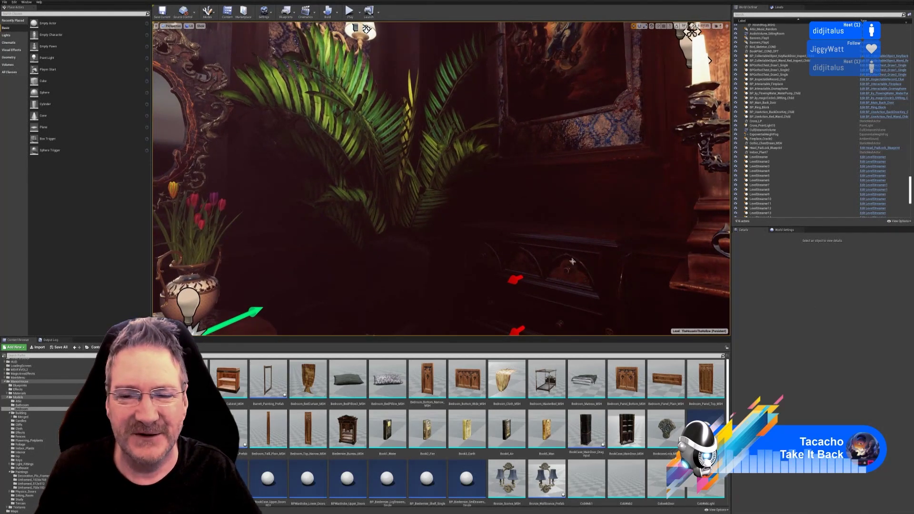
{"action": "mouse_move", "coordinate": [457, 181]}
{"action": "right_mouse_down"}
{"action": "mouse_move", "coordinate": [286, 179]}
{"action": "mouse_move", "coordinate": [296, 171]}
{"action": "mouse_move", "coordinate": [469, 179]}
{"action": "right_mouse_up"}
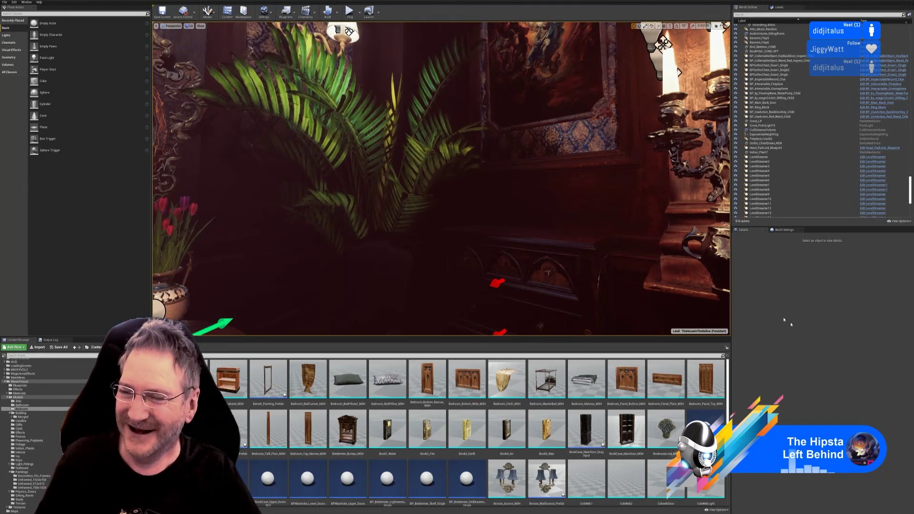
{"action": "mouse_move", "coordinate": [498, 232]}
{"action": "right_mouse_down"}
{"action": "mouse_move", "coordinate": [535, 256]}
{"action": "mouse_move", "coordinate": [529, 233]}
{"action": "mouse_move", "coordinate": [494, 233]}
{"action": "right_mouse_up"}
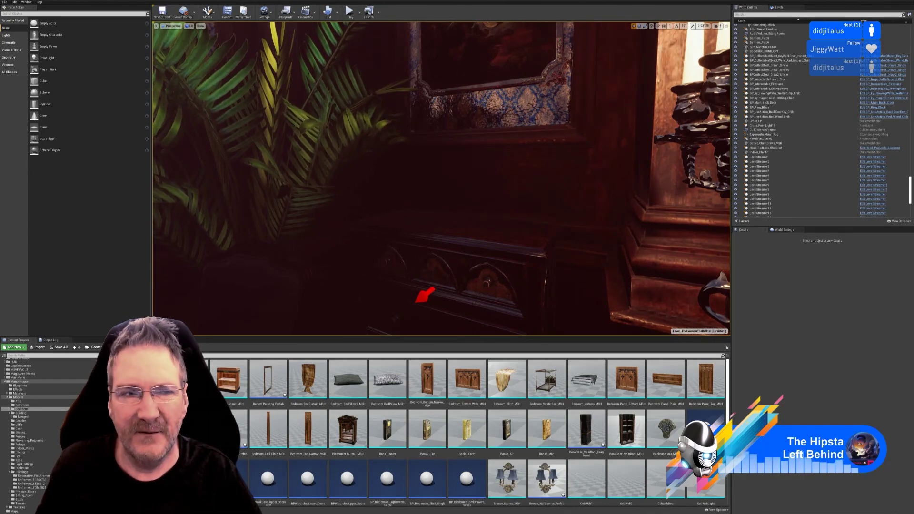
{"action": "mouse_move", "coordinate": [510, 207]}
{"action": "right_mouse_down"}
{"action": "mouse_move", "coordinate": [280, 208]}
{"action": "mouse_move", "coordinate": [498, 208]}
{"action": "right_mouse_up"}
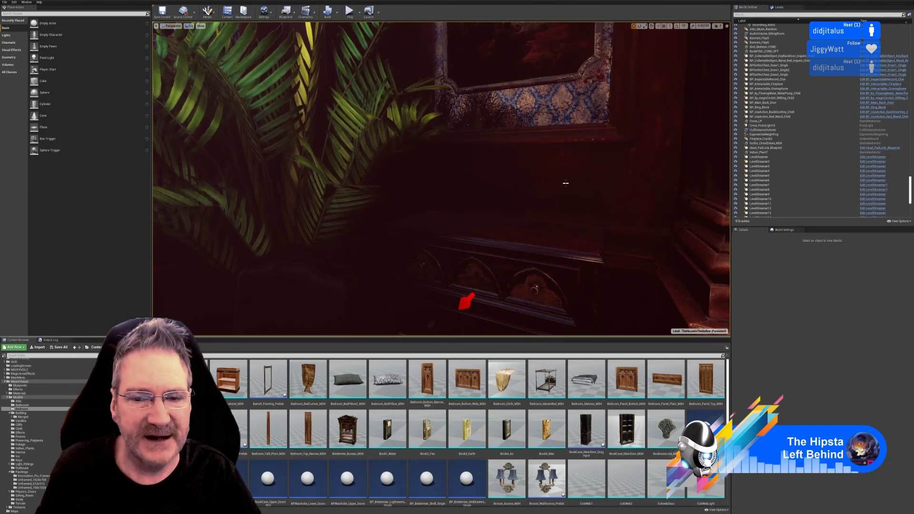
{"action": "right_click_drag", "start_coordinate": [565, 181], "coordinate": [545, 194]}
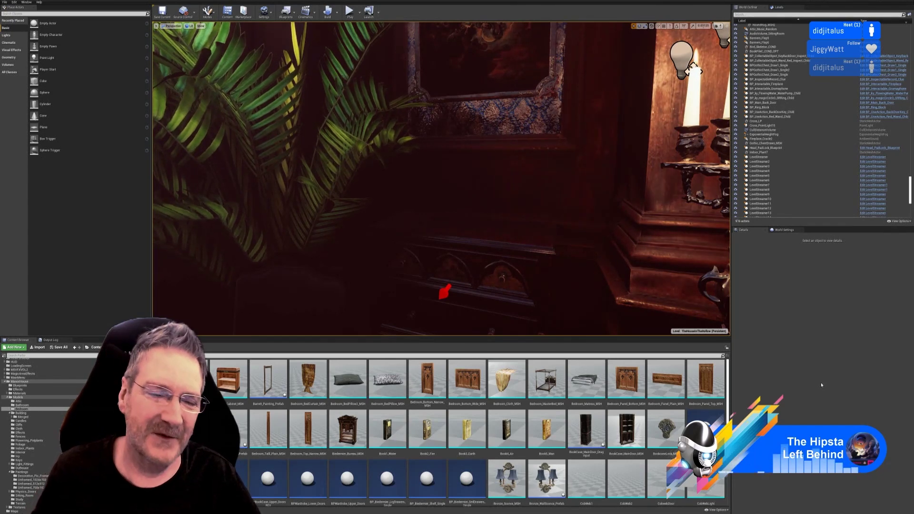
Step: Place the Angel_Candle_Stick_Prefab on the chest of drawers and move it along the top towards the palm
{"action": "left_click_drag", "start_coordinate": [151, 380], "coordinate": [472, 248]}
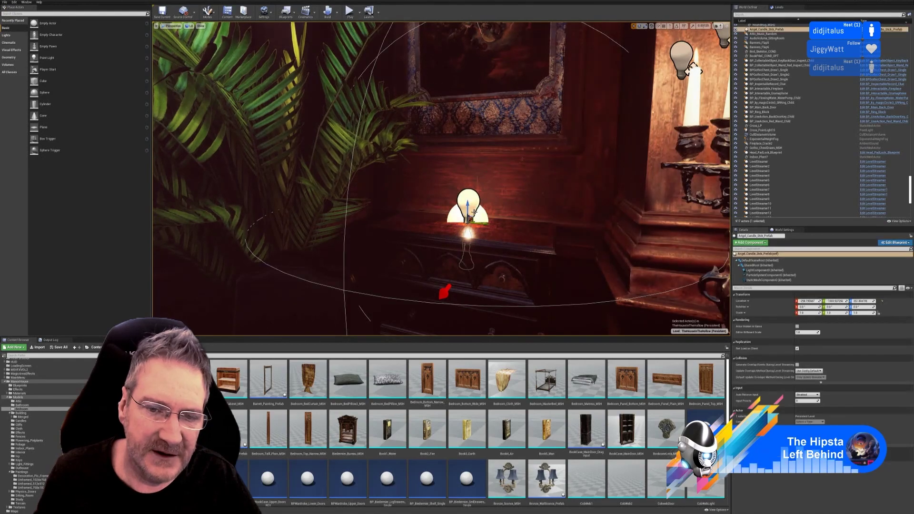
{"action": "left_click_drag", "start_coordinate": [468, 208], "coordinate": [481, 166]}
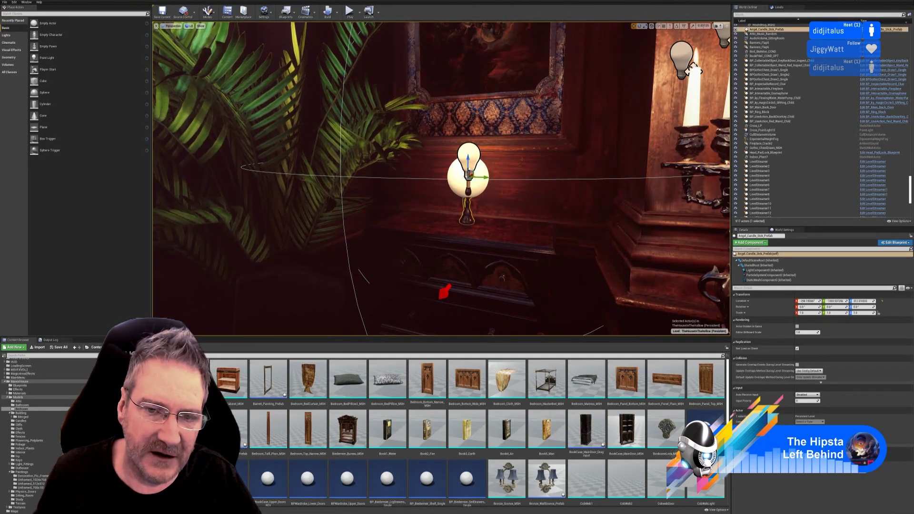
{"action": "mouse_move", "coordinate": [493, 185]}
{"action": "right_mouse_down"}
{"action": "mouse_move", "coordinate": [531, 217]}
{"action": "mouse_move", "coordinate": [499, 196]}
{"action": "right_mouse_up"}
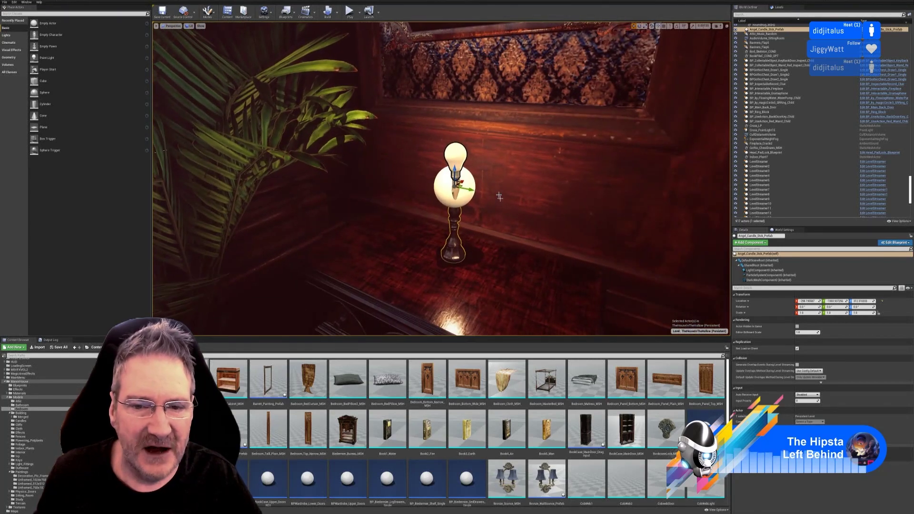
{"action": "left_click_drag", "start_coordinate": [470, 189], "coordinate": [392, 176]}
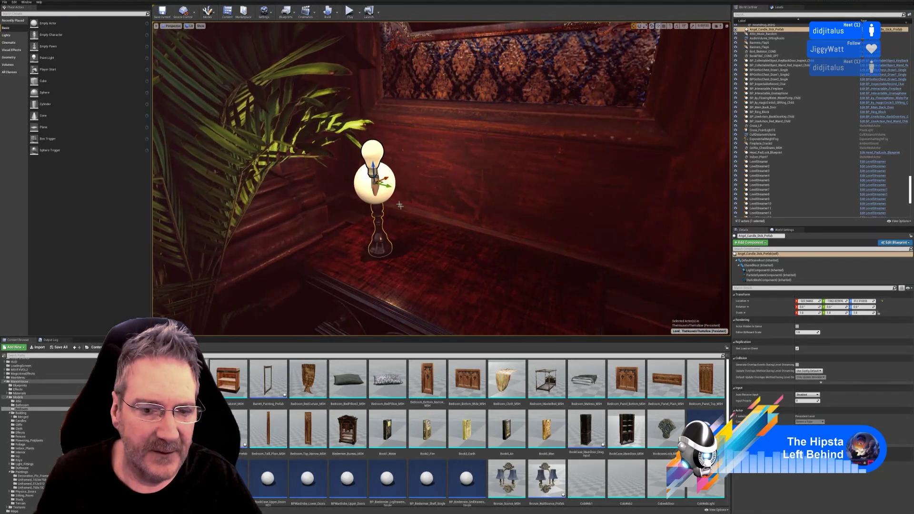
Step: Rotate the candlestick on the chest of drawers so its side ornament faces away from the palm
{"action": "right_click_drag", "start_coordinate": [400, 204], "coordinate": [281, 210]}
{"action": "right_click_drag", "start_coordinate": [430, 153], "coordinate": [427, 151]}
{"action": "right_click_drag", "start_coordinate": [384, 112], "coordinate": [540, 92]}
{"action": "right_click_drag", "start_coordinate": [431, 150], "coordinate": [405, 295]}
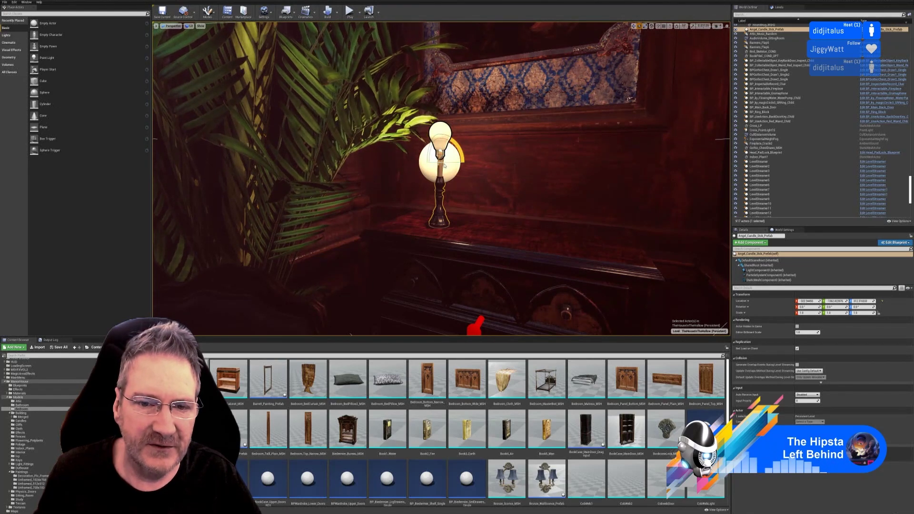
{"action": "left_click_drag", "start_coordinate": [444, 165], "coordinate": [460, 164]}
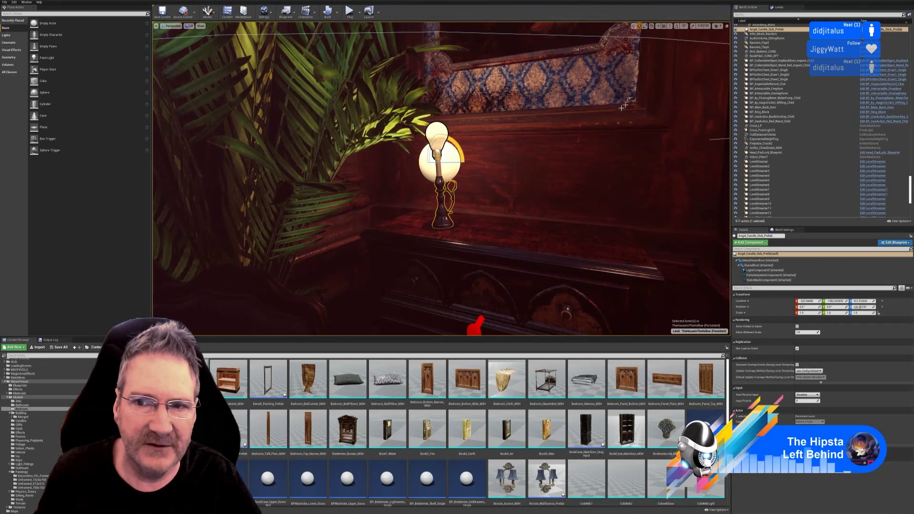
{"action": "right_click_drag", "start_coordinate": [608, 158], "coordinate": [549, 172]}
{"action": "key", "text": "w"}
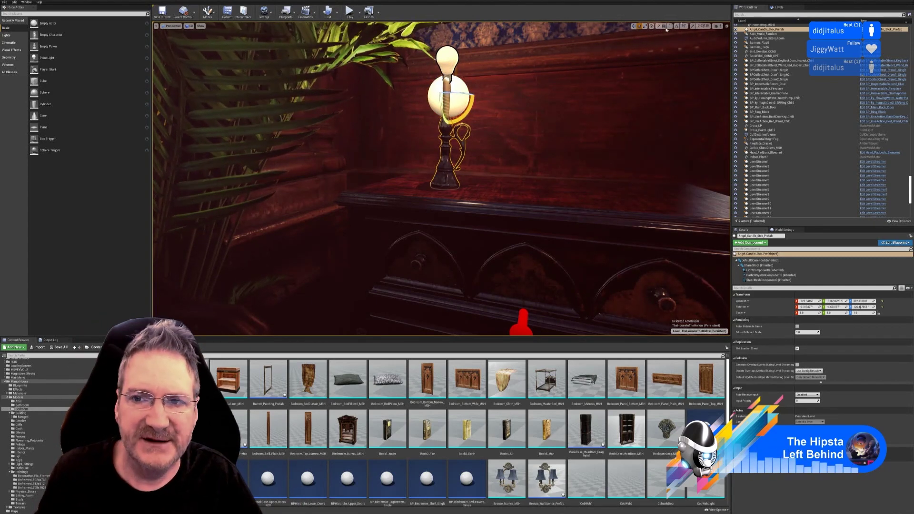
Step: Adjust the candlestick's height so it rests on the drawer top and clear the selection
{"action": "left_click", "coordinate": [633, 26]}
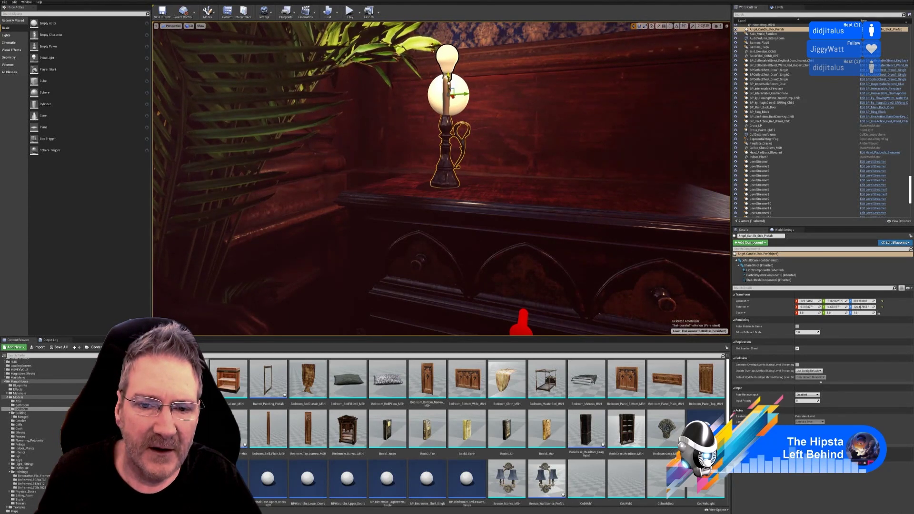
{"action": "right_click_drag", "start_coordinate": [459, 109], "coordinate": [490, 102]}
{"action": "key", "text": "s"}
{"action": "mouse_move", "coordinate": [555, 165]}
{"action": "right_mouse_down"}
{"action": "mouse_move", "coordinate": [547, 174]}
{"action": "mouse_move", "coordinate": [555, 165]}
{"action": "right_mouse_up"}
{"action": "key", "text": "w"}
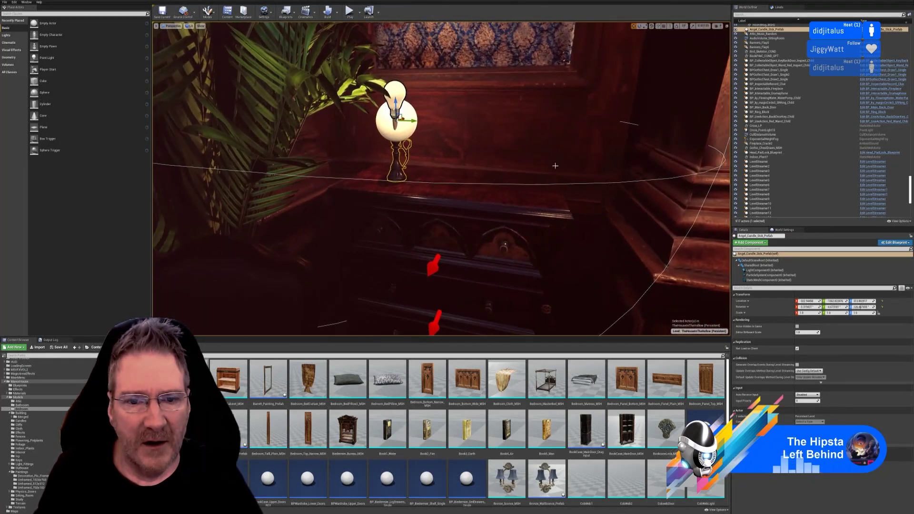
{"action": "key", "text": "Escape"}
Step: Align the candlestick's light component with the candle flame and clear the selection
{"action": "key", "text": "w"}
{"action": "mouse_move", "coordinate": [535, 203]}
{"action": "right_mouse_down"}
{"action": "mouse_move", "coordinate": [491, 190]}
{"action": "mouse_move", "coordinate": [514, 176]}
{"action": "mouse_move", "coordinate": [505, 167]}
{"action": "mouse_move", "coordinate": [526, 219]}
{"action": "mouse_move", "coordinate": [522, 210]}
{"action": "right_mouse_up"}
{"action": "key", "text": "w"}
{"action": "mouse_move", "coordinate": [441, 179]}
{"action": "right_mouse_down"}
{"action": "mouse_move", "coordinate": [419, 176]}
{"action": "mouse_move", "coordinate": [453, 169]}
{"action": "mouse_move", "coordinate": [429, 183]}
{"action": "mouse_move", "coordinate": [441, 202]}
{"action": "mouse_move", "coordinate": [426, 195]}
{"action": "mouse_move", "coordinate": [452, 188]}
{"action": "right_mouse_up"}
{"action": "key", "text": "s"}
{"action": "key", "text": "w"}
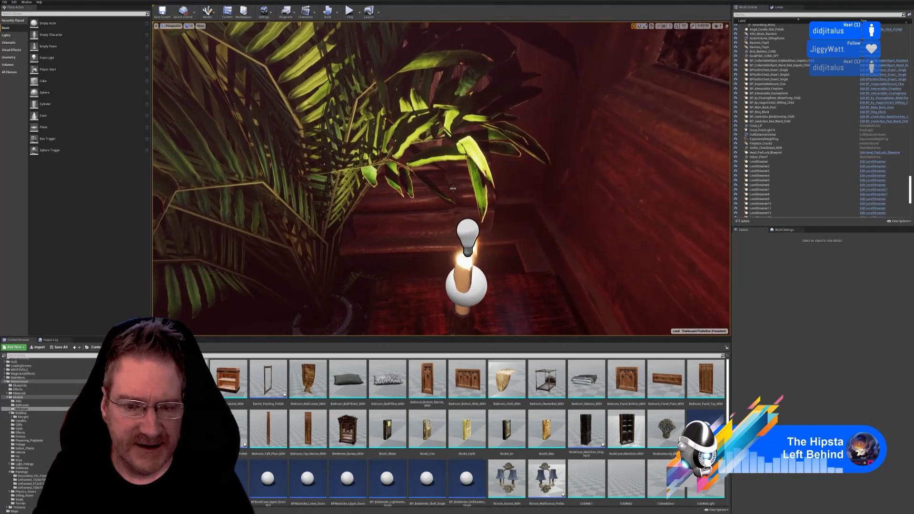
{"action": "left_click", "coordinate": [466, 233]}
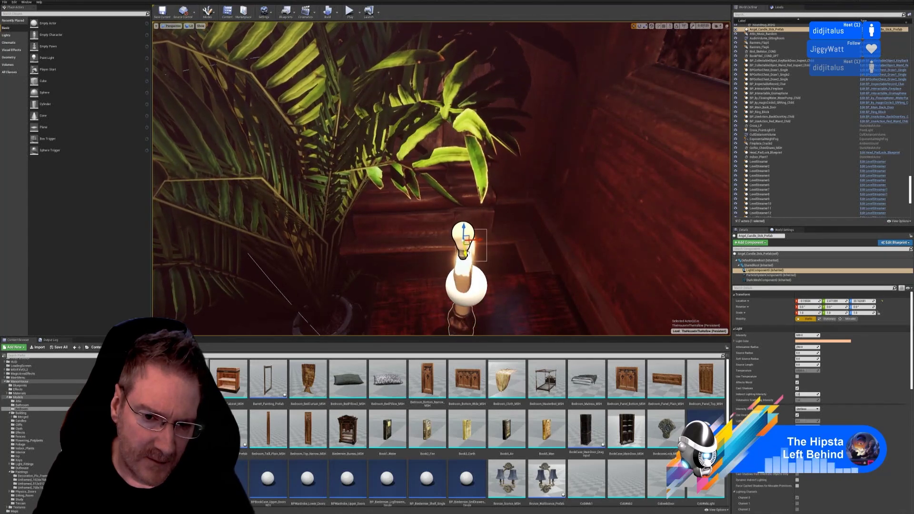
{"action": "right_click_drag", "start_coordinate": [511, 280], "coordinate": [501, 261]}
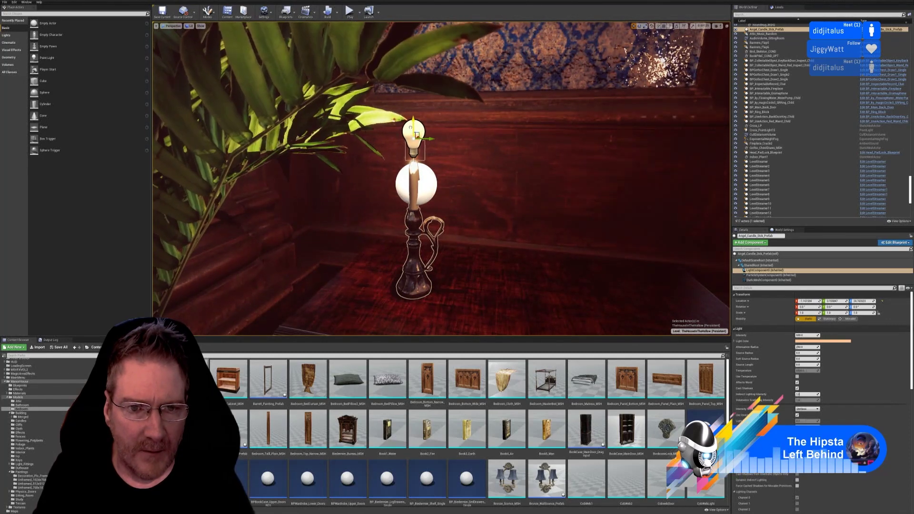
{"action": "key", "text": "Escape"}
Step: Scale the candlestick up uniformly and keep its base resting on the chest of drawers
{"action": "right_click_drag", "start_coordinate": [492, 212], "coordinate": [492, 211]}
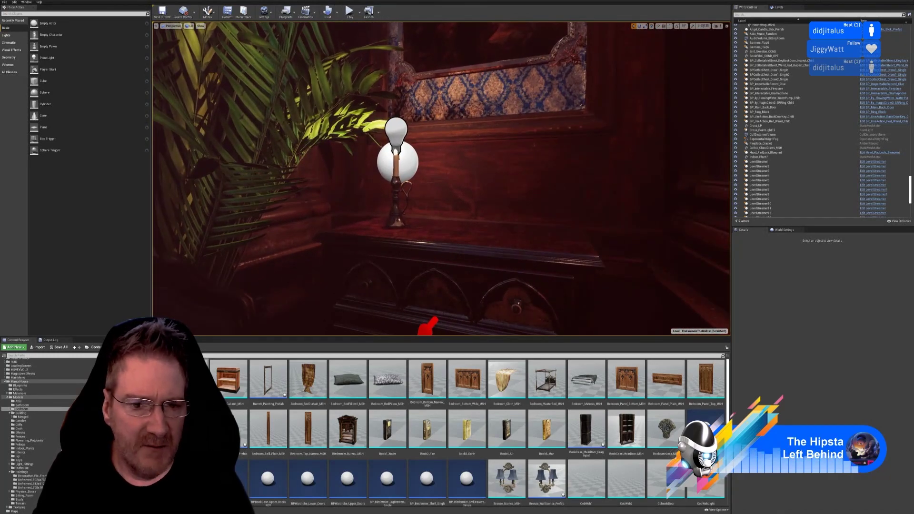
{"action": "left_click", "coordinate": [396, 204]}
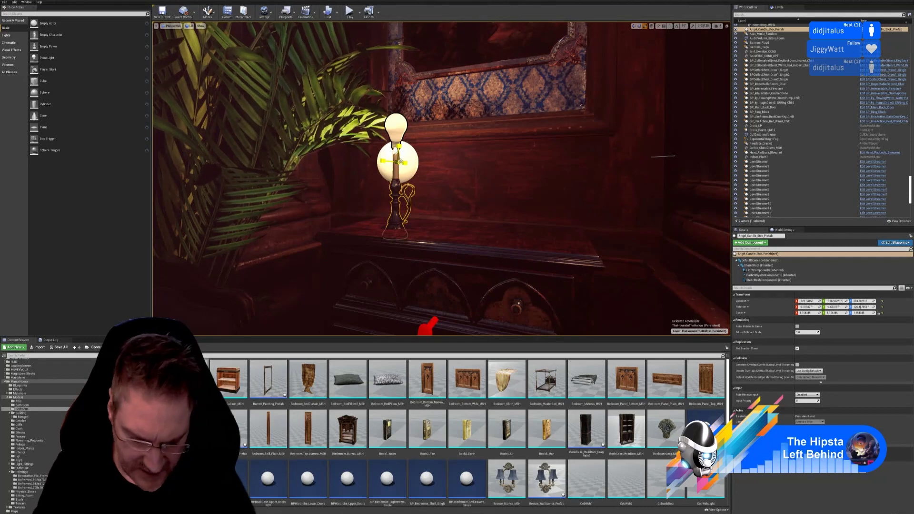
{"action": "key", "text": "ctrl+z"}
{"action": "scroll", "coordinate": [397, 152], "scroll_direction": "up", "scroll_amount": 5}
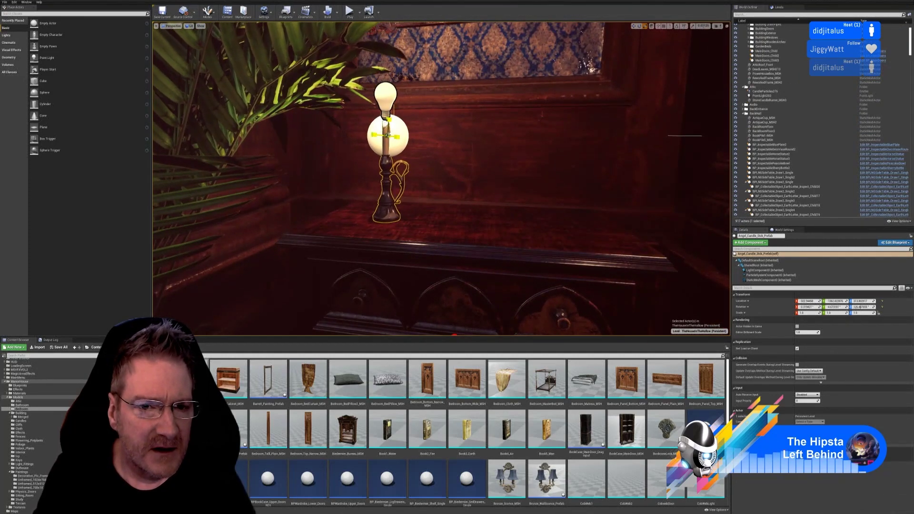
{"action": "left_click_drag", "start_coordinate": [387, 136], "coordinate": [387, 132]}
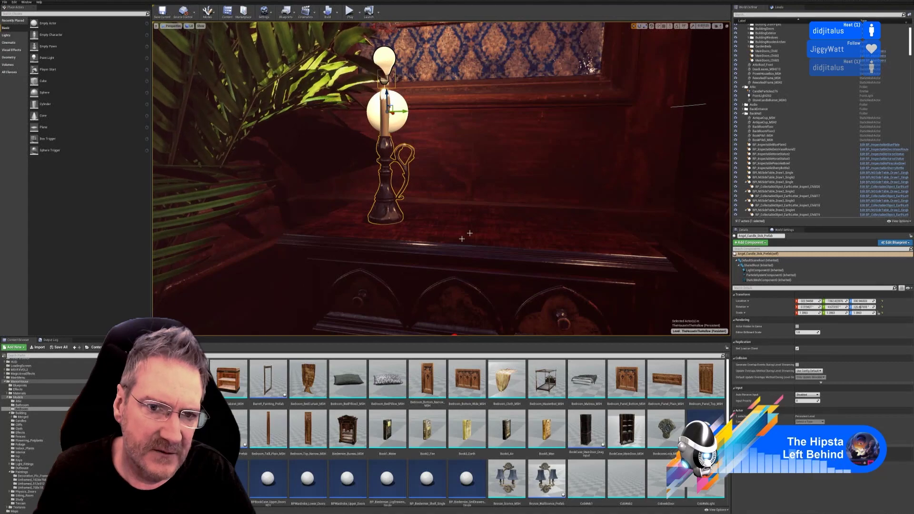
Step: Clear the selection and examine the candlestick together with the drawers, palm and candelabra from several viewpoints
{"action": "key", "text": "s"}
{"action": "right_click_drag", "start_coordinate": [462, 239], "coordinate": [472, 187]}
{"action": "key", "text": "w"}
{"action": "key", "text": "d"}
{"action": "key", "text": "w"}
{"action": "left_click_drag", "start_coordinate": [501, 137], "coordinate": [510, 137]}
{"action": "key", "text": "Escape"}
{"action": "key", "text": "s"}
{"action": "right_click_drag", "start_coordinate": [524, 200], "coordinate": [562, 204]}
{"action": "right_click_drag", "start_coordinate": [462, 265], "coordinate": [472, 255]}
{"action": "key", "text": "w"}
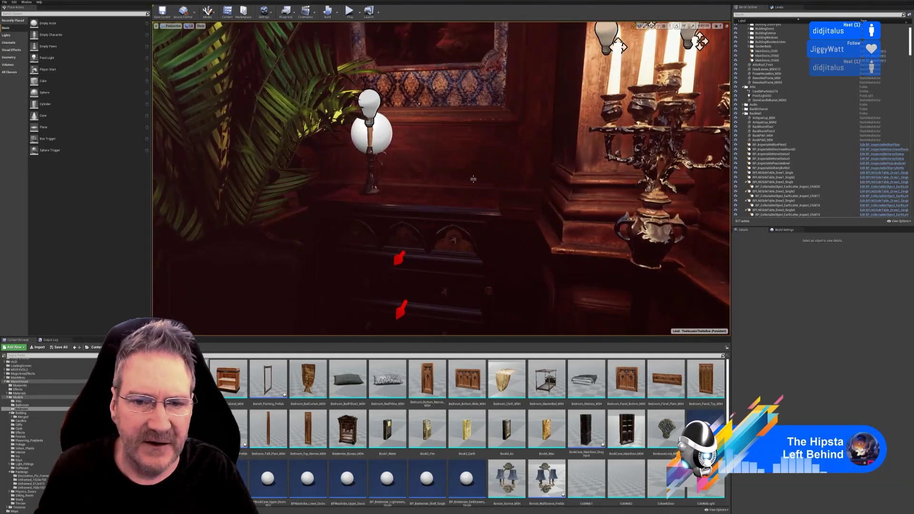
Step: Place a row of books from the building models' Merged folder on top of the chest of drawers
{"action": "right_click_drag", "start_coordinate": [429, 196], "coordinate": [385, 231]}
{"action": "right_click_drag", "start_coordinate": [205, 160], "coordinate": [205, 159]}
{"action": "right_click_drag", "start_coordinate": [484, 186], "coordinate": [485, 186]}
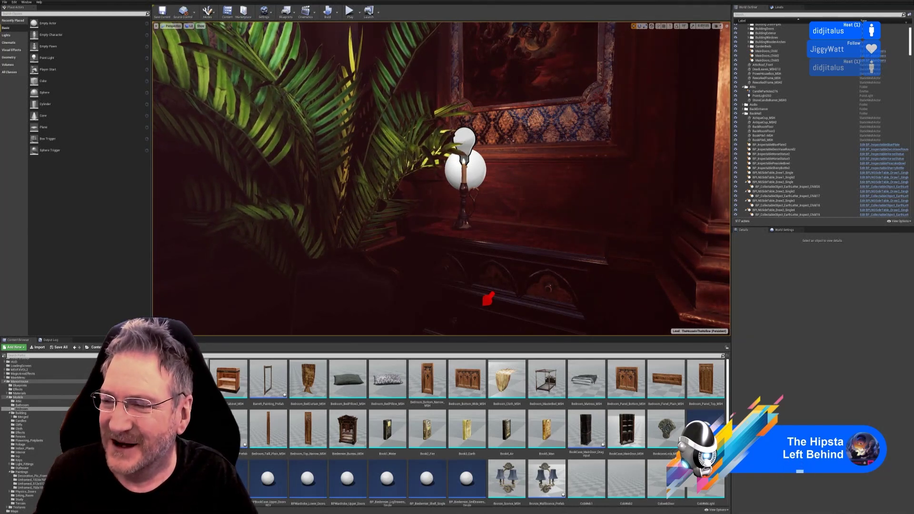
{"action": "key", "text": "s"}
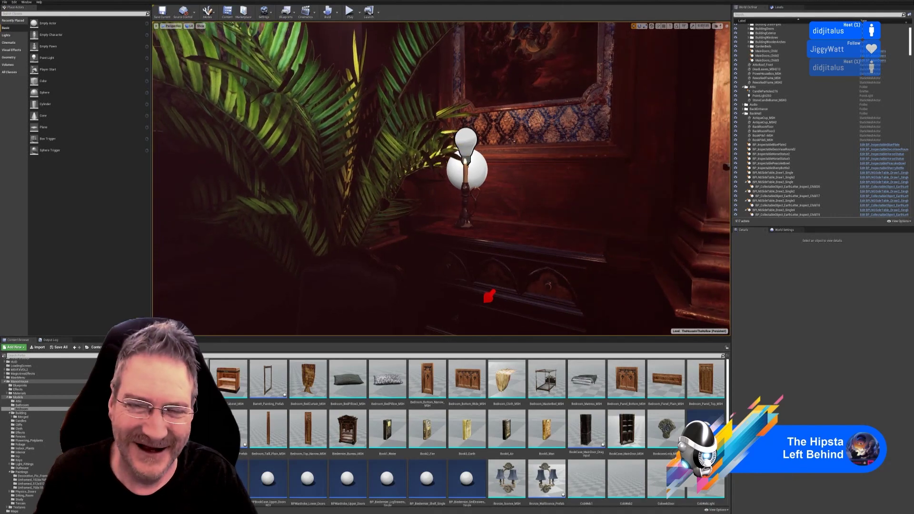
{"action": "mouse_move", "coordinate": [589, 142]}
{"action": "right_mouse_down"}
{"action": "mouse_move", "coordinate": [505, 140]}
{"action": "mouse_move", "coordinate": [495, 157]}
{"action": "mouse_move", "coordinate": [590, 141]}
{"action": "right_mouse_up"}
{"action": "key", "text": "a"}
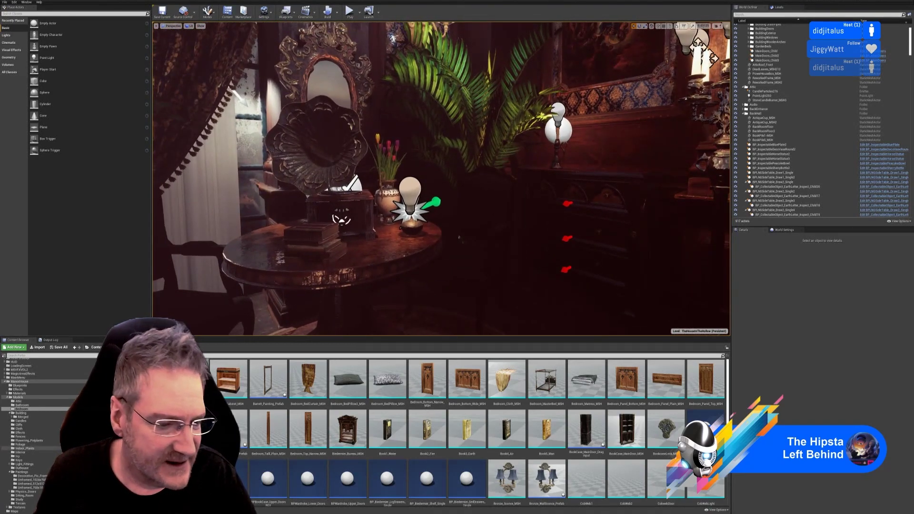
{"action": "left_click", "coordinate": [23, 417]}
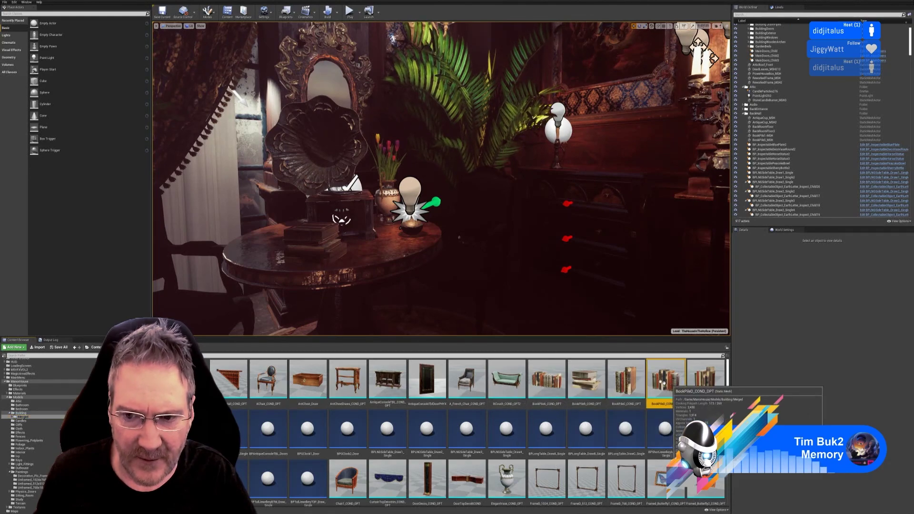
{"action": "left_click_drag", "start_coordinate": [665, 381], "coordinate": [619, 196]}
{"action": "left_click", "coordinate": [607, 170]}
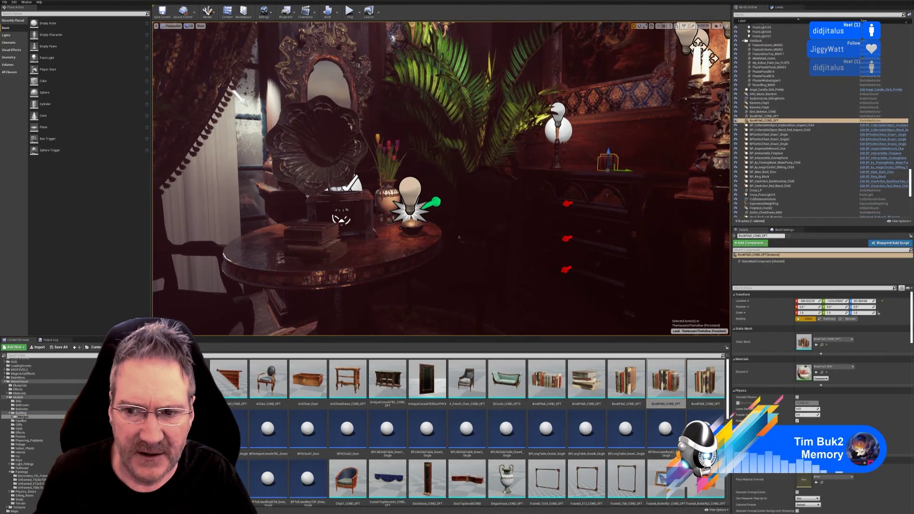
{"action": "key", "text": "f"}
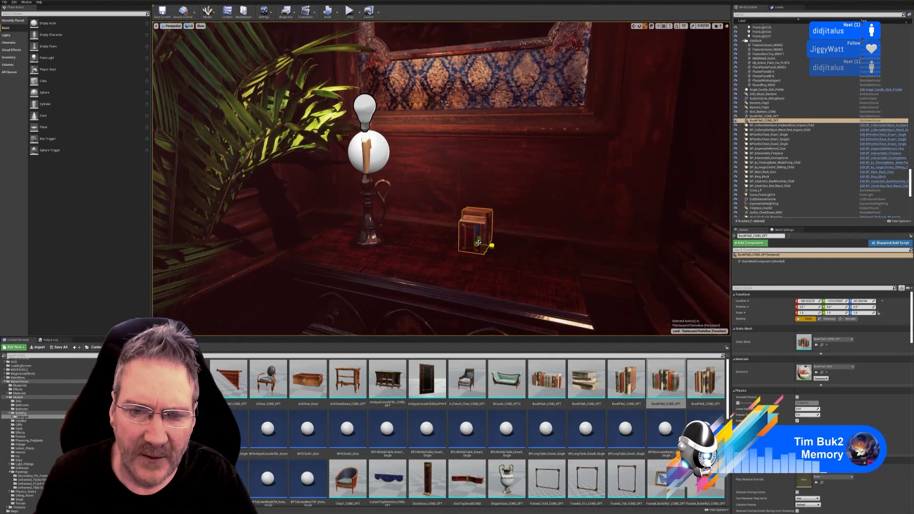
Step: Scale the book row up uniformly to about 2.4 and rotate it so the spines face the room
{"action": "mouse_move", "coordinate": [478, 243]}
{"action": "left_mouse_down"}
{"action": "mouse_move", "coordinate": [518, 228]}
{"action": "mouse_move", "coordinate": [482, 258]}
{"action": "left_mouse_up"}
{"action": "left_click", "coordinate": [639, 27]}
{"action": "key", "text": "ctrl+z"}
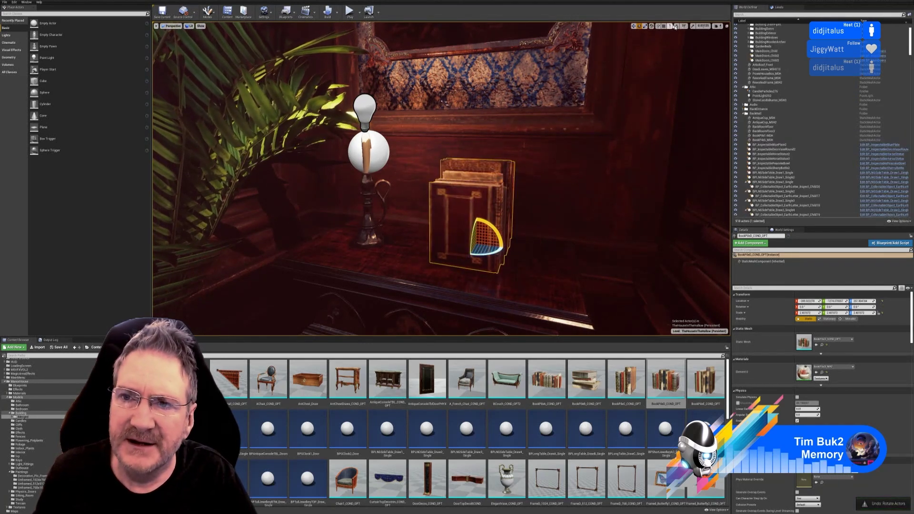
{"action": "left_click", "coordinate": [676, 26]}
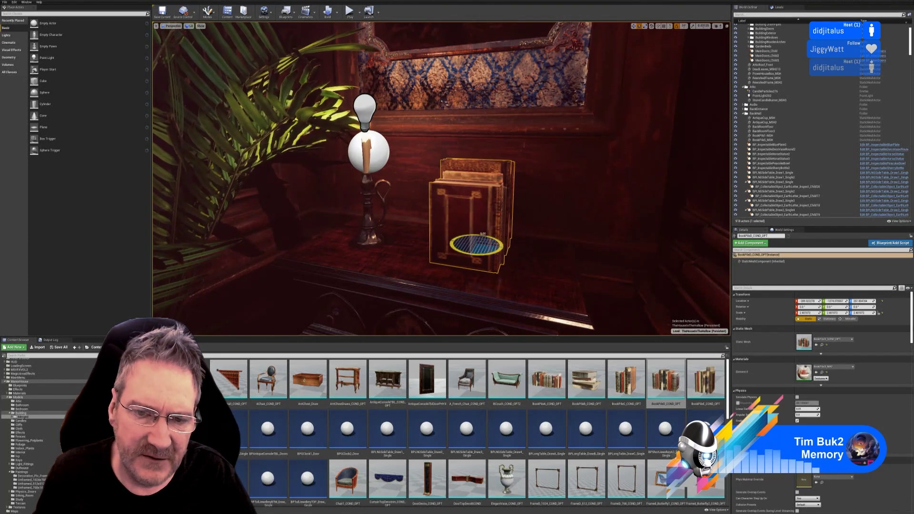
{"action": "left_click_drag", "start_coordinate": [495, 248], "coordinate": [507, 250]}
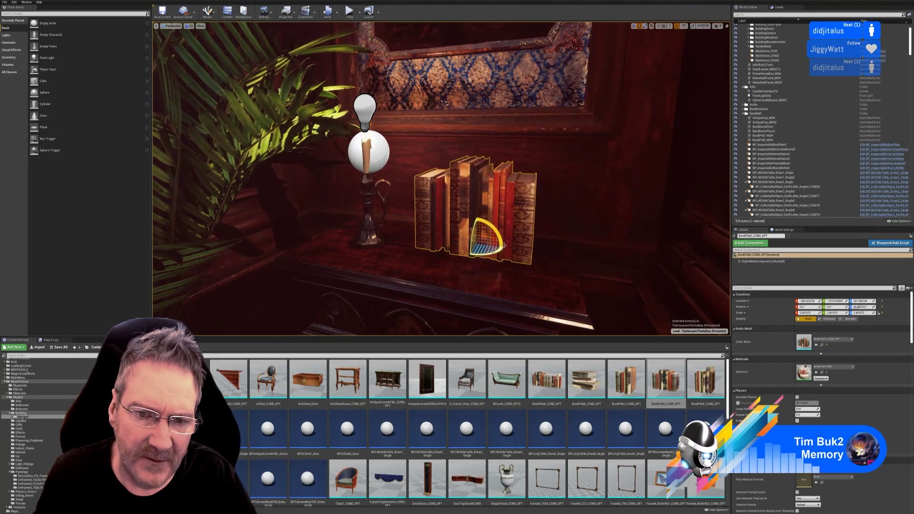
Step: Move the book row next to the candlestick on the drawer top and check its placement
{"action": "left_click", "coordinate": [633, 26]}
{"action": "right_click_drag", "start_coordinate": [632, 127], "coordinate": [582, 155]}
{"action": "left_click_drag", "start_coordinate": [608, 184], "coordinate": [586, 190]}
{"action": "mouse_move", "coordinate": [585, 191]}
{"action": "right_mouse_down"}
{"action": "mouse_move", "coordinate": [623, 191]}
{"action": "mouse_move", "coordinate": [600, 194]}
{"action": "right_mouse_up"}
{"action": "right_click_drag", "start_coordinate": [575, 236], "coordinate": [574, 236]}
{"action": "left_click_drag", "start_coordinate": [533, 202], "coordinate": [508, 203]}
{"action": "mouse_move", "coordinate": [508, 203]}
{"action": "right_mouse_down"}
{"action": "mouse_move", "coordinate": [532, 207]}
{"action": "mouse_move", "coordinate": [457, 211]}
{"action": "mouse_move", "coordinate": [507, 204]}
{"action": "right_mouse_up"}
{"action": "right_click_drag", "start_coordinate": [575, 247], "coordinate": [575, 246]}
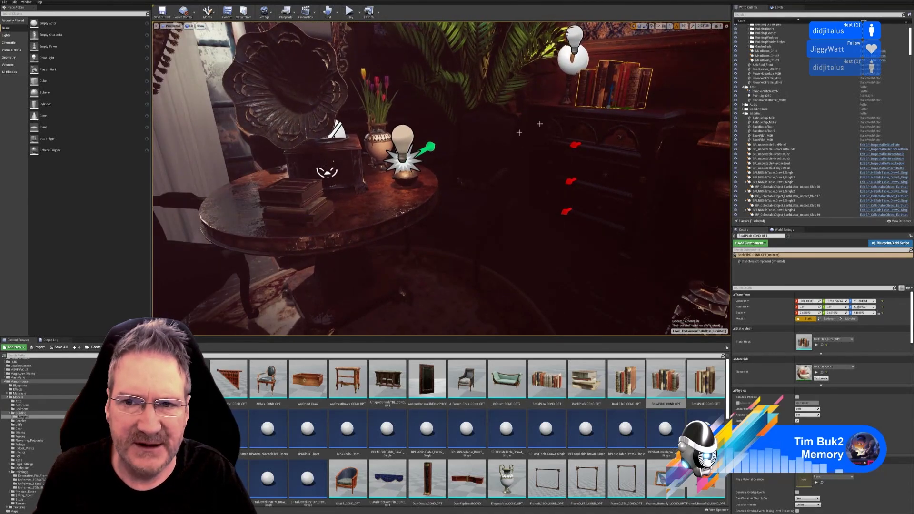
{"action": "right_click_drag", "start_coordinate": [453, 200], "coordinate": [453, 201]}
{"action": "right_click_drag", "start_coordinate": [548, 325], "coordinate": [548, 326]}
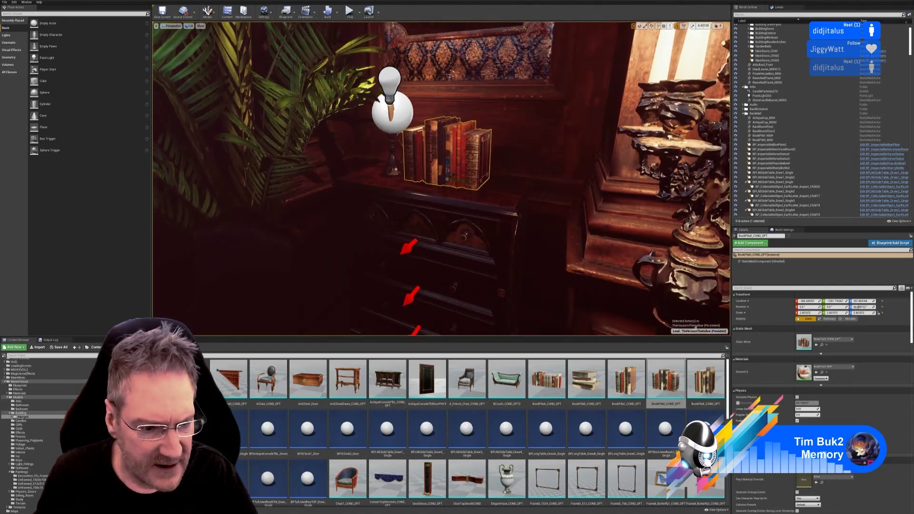
Step: Add the leaning book pile at the far end of the drawer top, matching the first row's uniform scale of about 2.4
{"action": "left_click_drag", "start_coordinate": [112, 433], "coordinate": [506, 208]}
{"action": "left_click", "coordinate": [460, 159]}
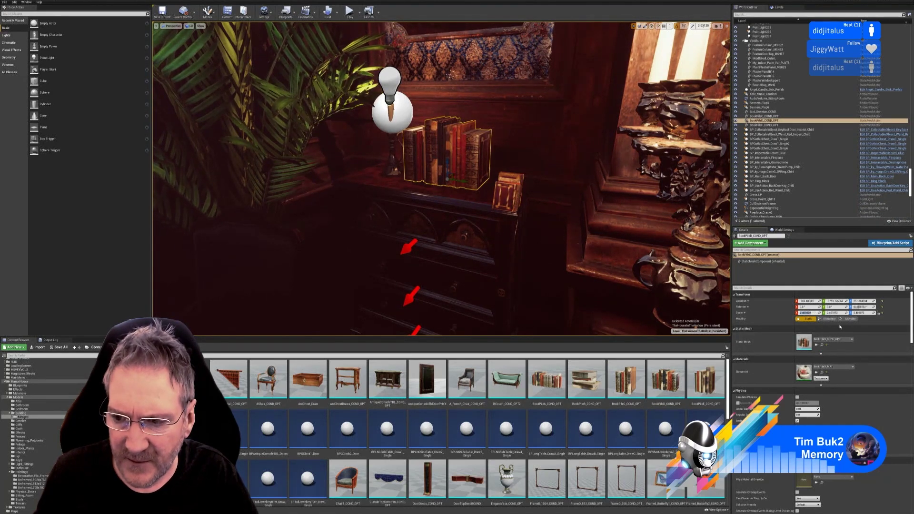
{"action": "left_click", "coordinate": [507, 188]}
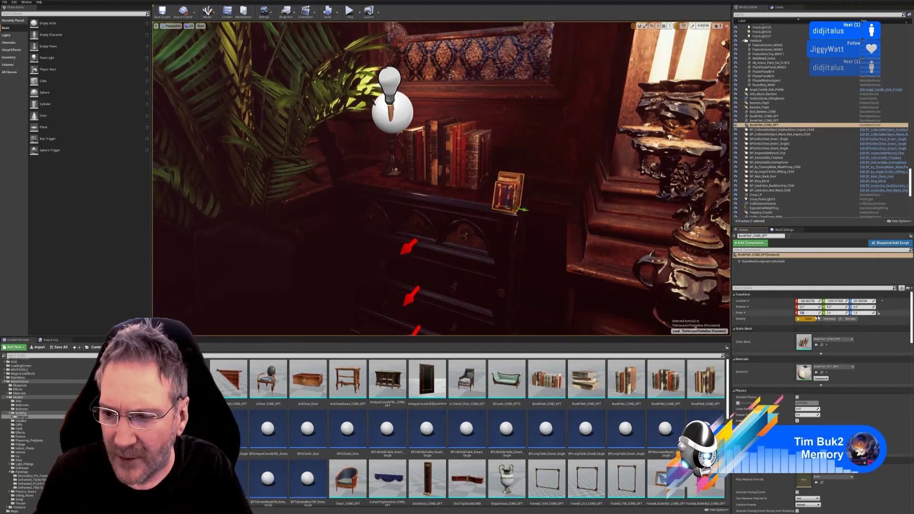
{"action": "left_click", "coordinate": [832, 313]}
{"action": "type", "text": "2.401072"}
{"action": "left_click", "coordinate": [858, 313]}
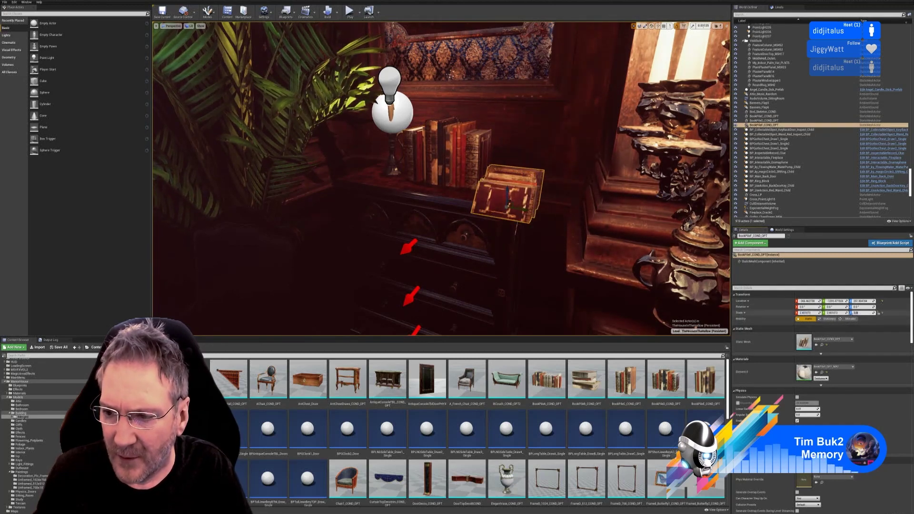
{"action": "type", "text": "2.401072"}
{"action": "left_click", "coordinate": [833, 313]}
{"action": "right_click_drag", "start_coordinate": [576, 182], "coordinate": [619, 186]}
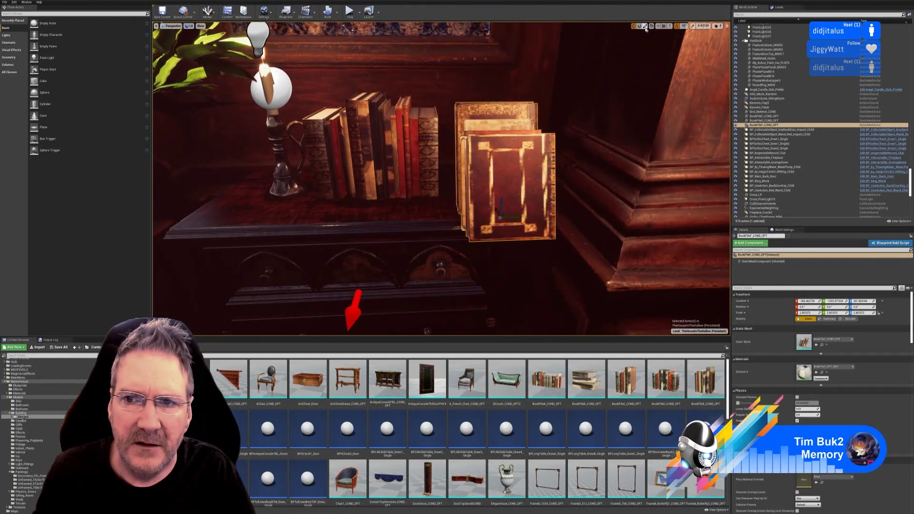
Step: Rotate the leaning book pile so its spines face outward and position it between the candlestick and the upright row
{"action": "left_click_drag", "start_coordinate": [499, 233], "coordinate": [531, 223]}
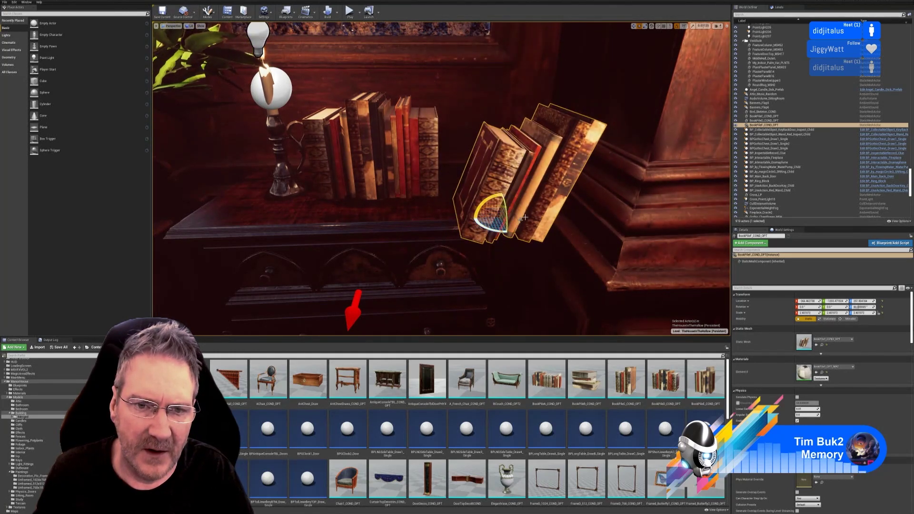
{"action": "key", "text": "w"}
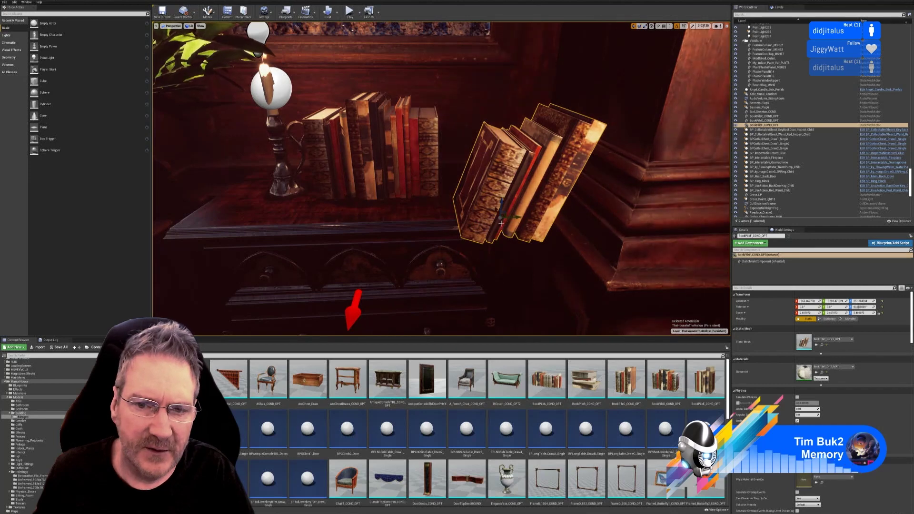
{"action": "left_click_drag", "start_coordinate": [496, 213], "coordinate": [461, 184]}
Step: Shift both book rows and the candlestick together along the drawer top toward the palm
{"action": "left_click", "coordinate": [426, 170]}
{"action": "right_click_drag", "start_coordinate": [460, 184], "coordinate": [436, 182]}
{"action": "left_click", "coordinate": [396, 164], "text": "ctrl"}
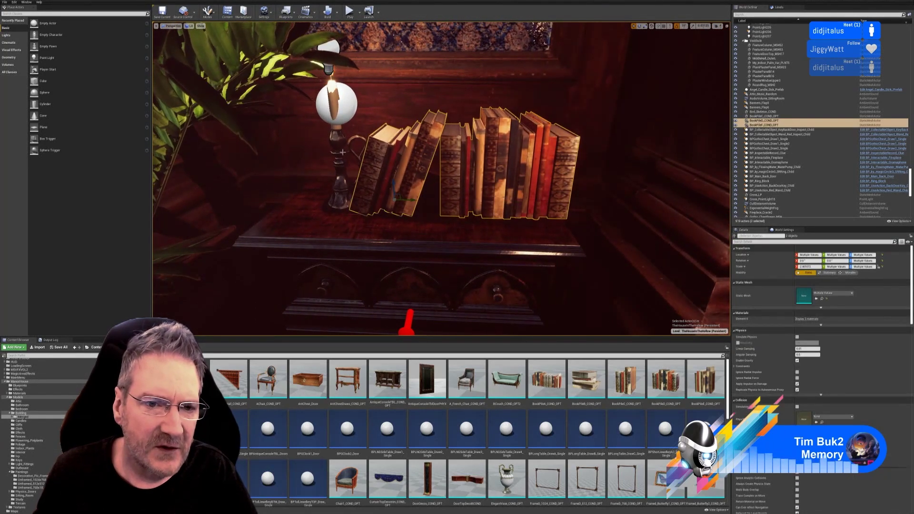
{"action": "left_click", "coordinate": [341, 152], "text": "ctrl"}
{"action": "left_click_drag", "start_coordinate": [351, 105], "coordinate": [329, 104]}
{"action": "left_click", "coordinate": [362, 233]}
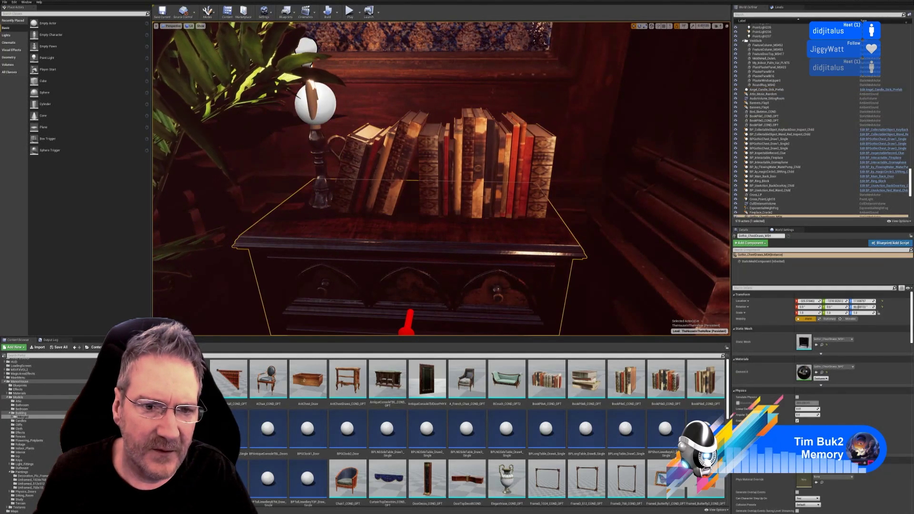
Step: Align the leaning books with the upright row on the drawer top, checking from above and in front
{"action": "left_click", "coordinate": [396, 160]}
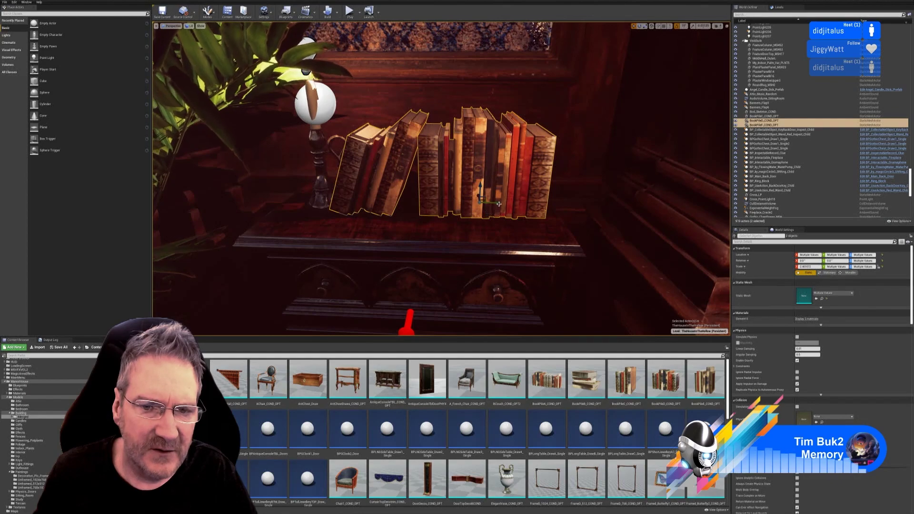
{"action": "right_click_drag", "start_coordinate": [508, 203], "coordinate": [446, 156]}
{"action": "left_click", "coordinate": [456, 150]}
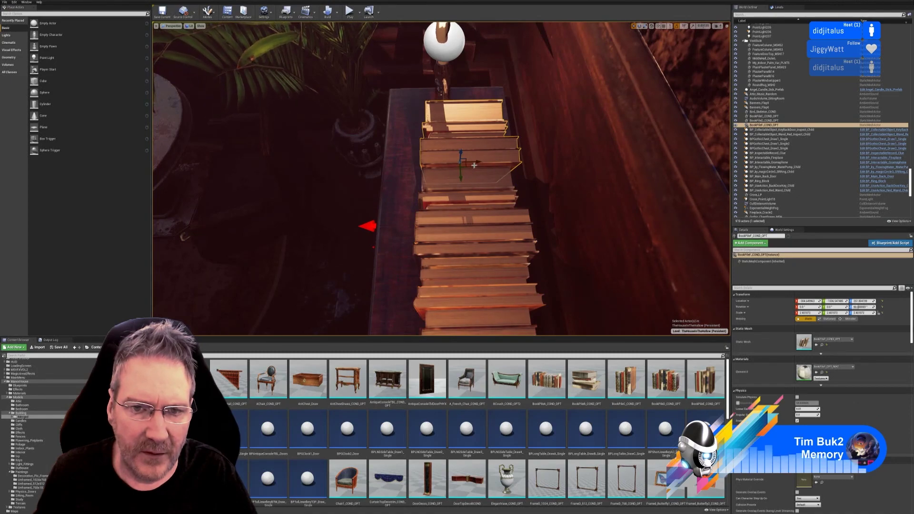
{"action": "right_click_drag", "start_coordinate": [456, 212], "coordinate": [545, 185]}
{"action": "right_click_drag", "start_coordinate": [441, 193], "coordinate": [456, 164]}
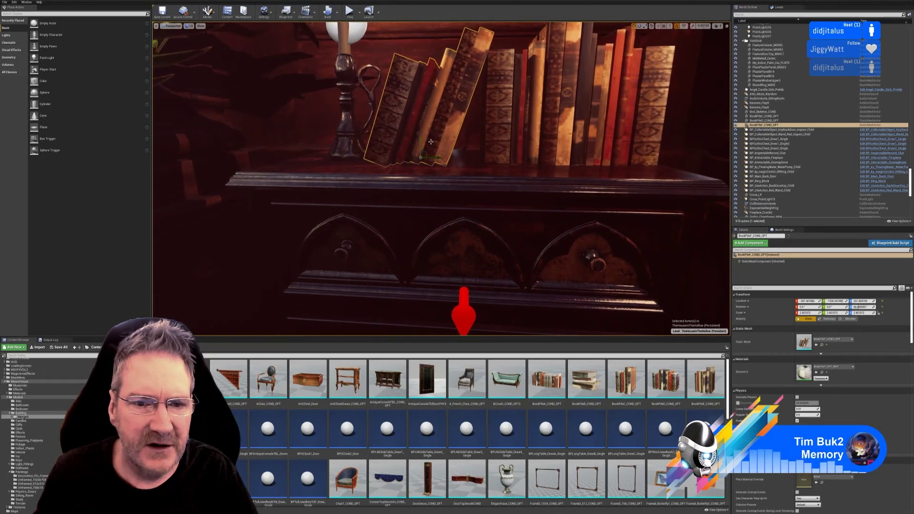
{"action": "left_click", "coordinate": [541, 140]}
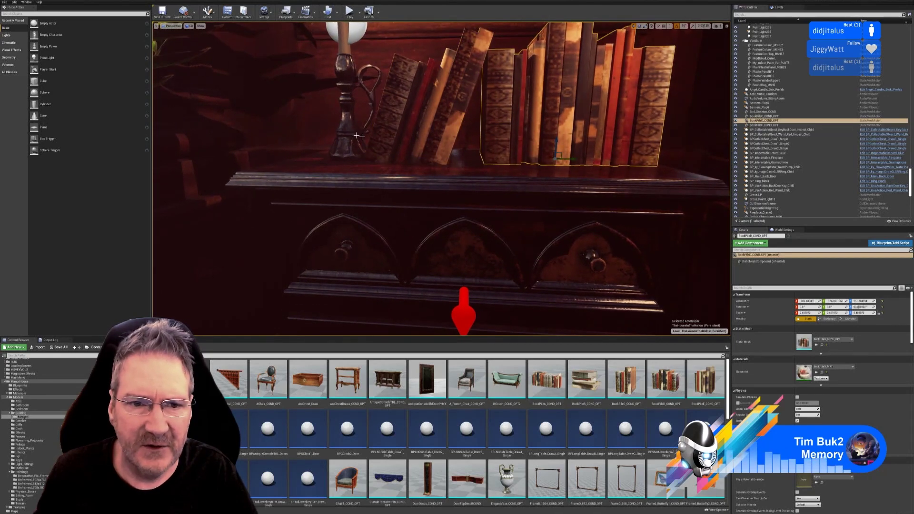
Step: Rotate the candlestick so its handle points away from the books and fine-tune its position beside them
{"action": "left_click", "coordinate": [347, 102]}
{"action": "right_click_drag", "start_coordinate": [347, 102], "coordinate": [334, 87]}
{"action": "left_click_drag", "start_coordinate": [387, 84], "coordinate": [384, 83]}
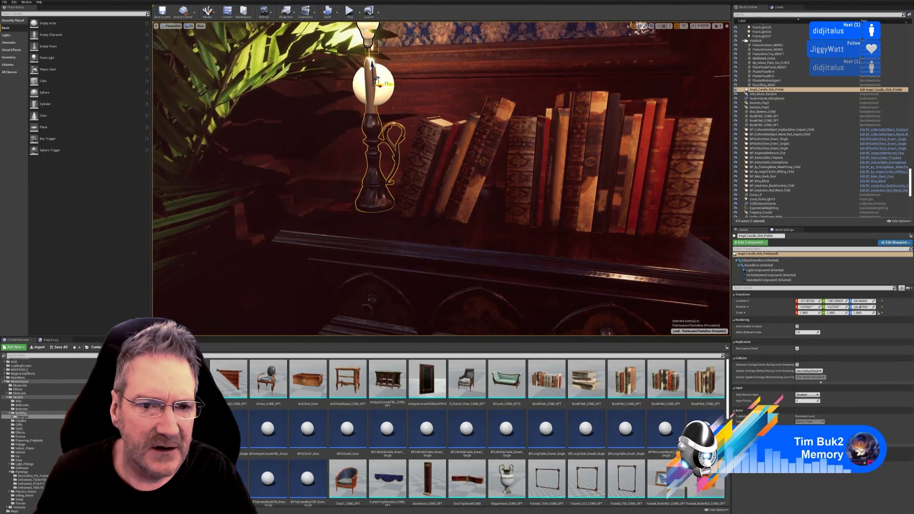
{"action": "mouse_move", "coordinate": [383, 83]}
{"action": "right_mouse_down"}
{"action": "mouse_move", "coordinate": [369, 80]}
{"action": "mouse_move", "coordinate": [376, 76]}
{"action": "right_mouse_up"}
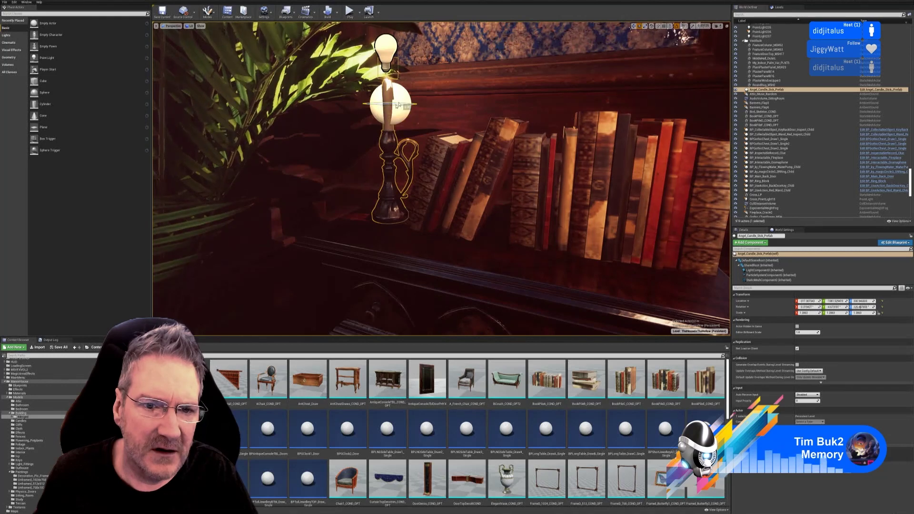
{"action": "left_click_drag", "start_coordinate": [398, 105], "coordinate": [404, 104]}
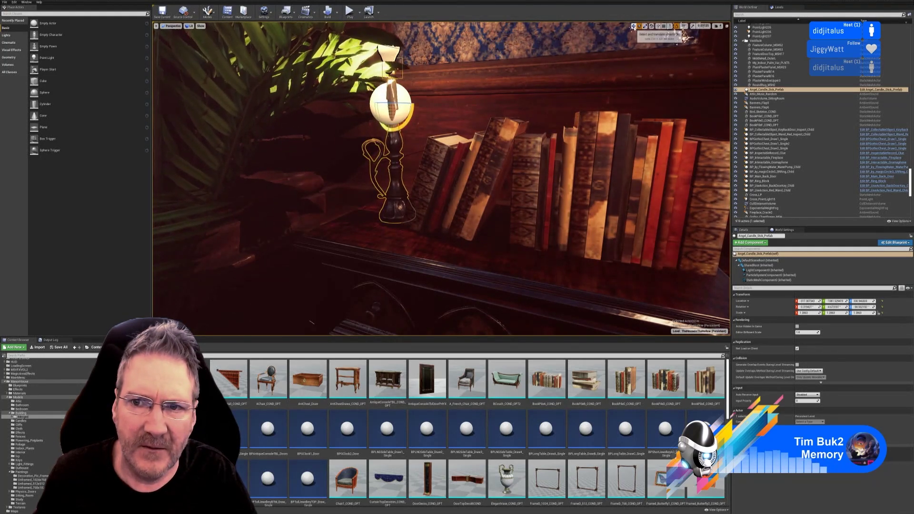
{"action": "right_click_drag", "start_coordinate": [548, 102], "coordinate": [514, 115]}
{"action": "left_click_drag", "start_coordinate": [418, 117], "coordinate": [410, 118]}
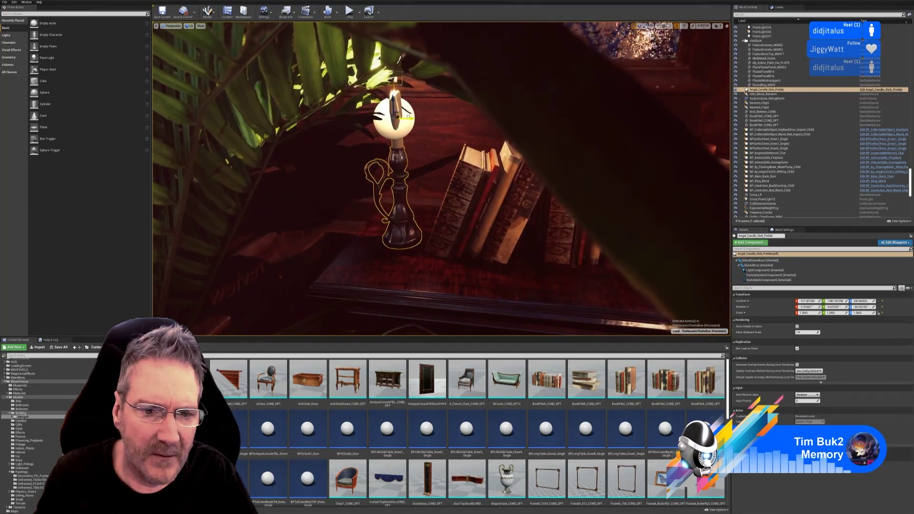
{"action": "mouse_move", "coordinate": [410, 119]}
{"action": "right_mouse_down"}
{"action": "mouse_move", "coordinate": [429, 108]}
{"action": "mouse_move", "coordinate": [405, 109]}
{"action": "mouse_move", "coordinate": [428, 118]}
{"action": "mouse_move", "coordinate": [418, 118]}
{"action": "right_mouse_up"}
Step: Clear the selection, switch to game view, and examine the book display, palm corner and fireplace from several viewpoints
{"action": "key", "text": "Escape"}
{"action": "key", "text": "g"}
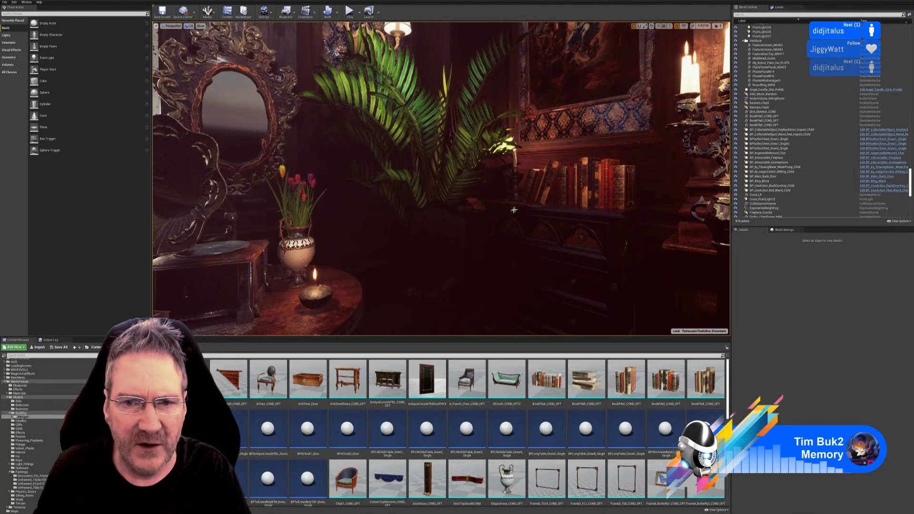
{"action": "right_click_drag", "start_coordinate": [512, 208], "coordinate": [543, 212]}
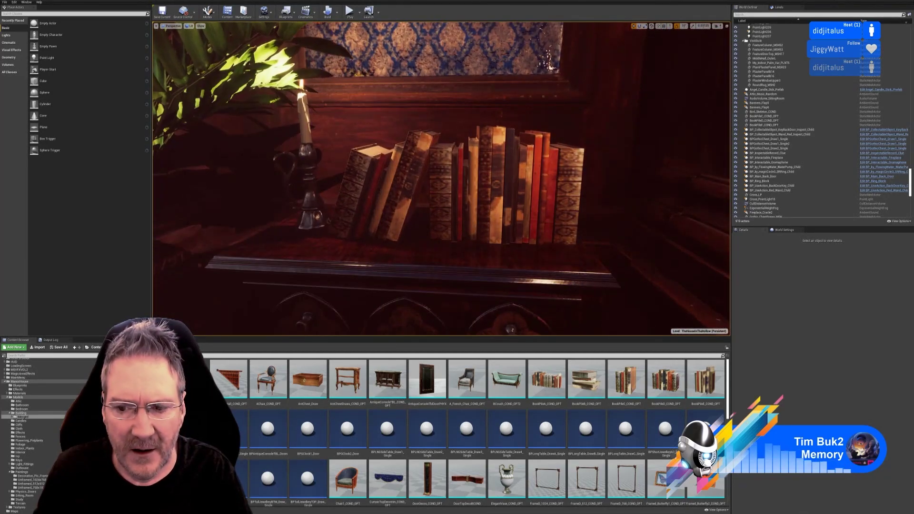
{"action": "right_click_drag", "start_coordinate": [413, 118], "coordinate": [413, 118]}
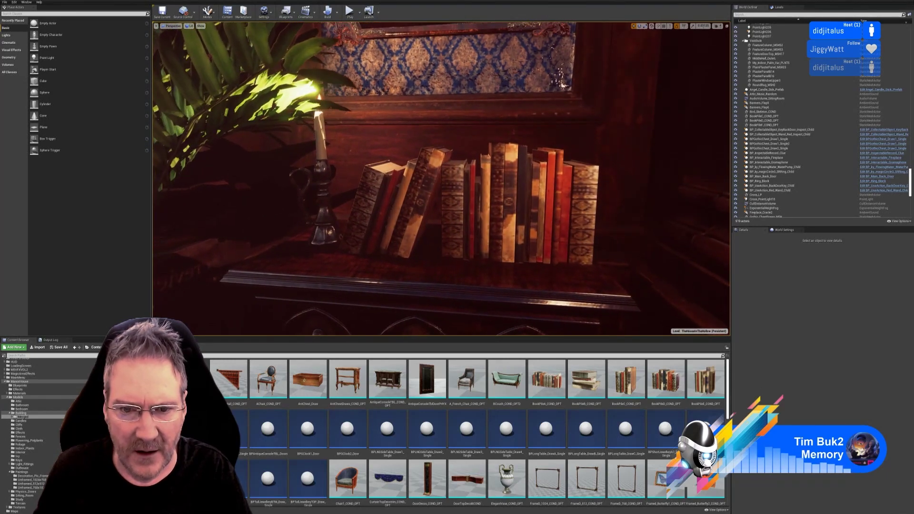
{"action": "right_click_drag", "start_coordinate": [413, 118], "coordinate": [414, 118]}
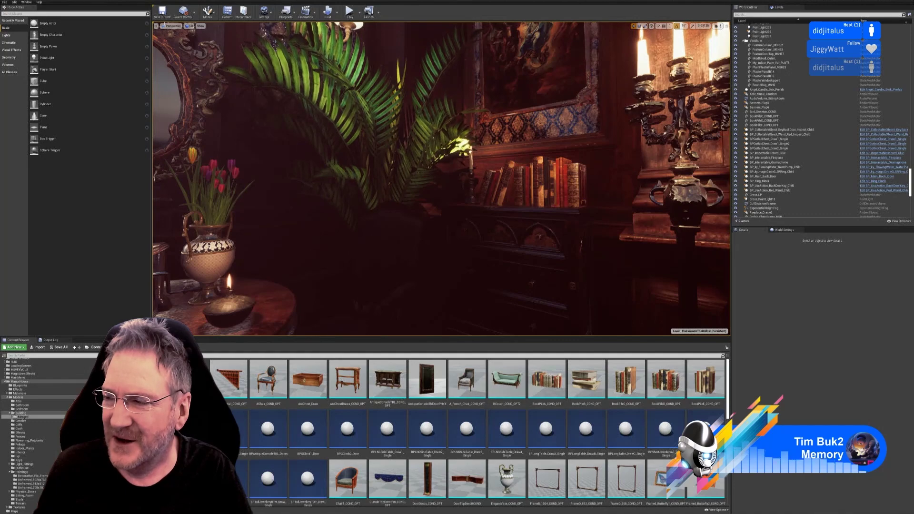
{"action": "right_click_drag", "start_coordinate": [533, 207], "coordinate": [353, 210]}
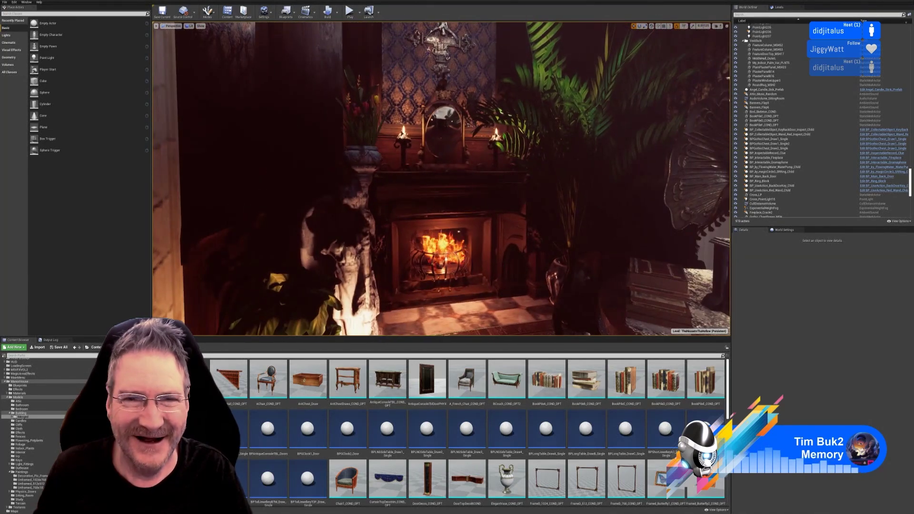
{"action": "key", "text": "w"}
{"action": "right_click_drag", "start_coordinate": [442, 190], "coordinate": [447, 146]}
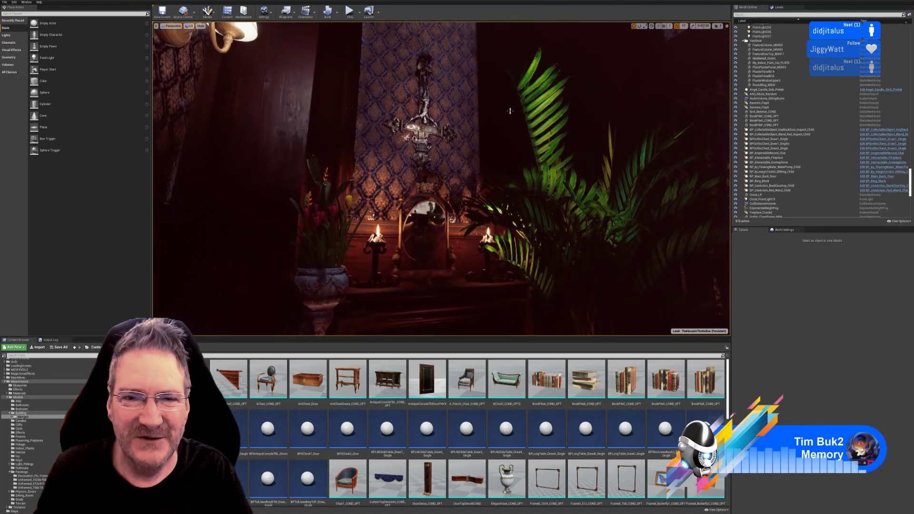
{"action": "mouse_move", "coordinate": [482, 234]}
{"action": "right_mouse_down"}
{"action": "mouse_move", "coordinate": [576, 232]}
{"action": "mouse_move", "coordinate": [567, 232]}
{"action": "mouse_move", "coordinate": [572, 269]}
{"action": "mouse_move", "coordinate": [552, 254]}
{"action": "right_mouse_up"}
{"action": "key", "text": "w"}
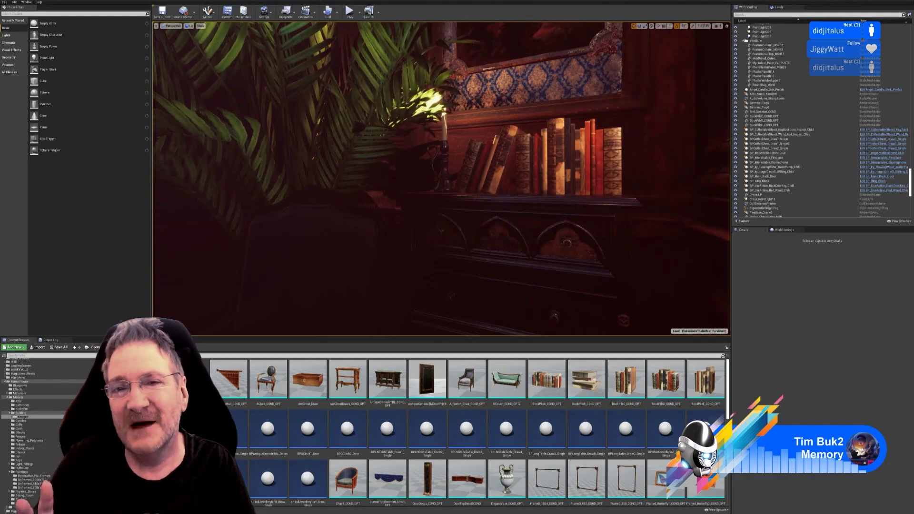
{"action": "mouse_move", "coordinate": [500, 141]}
{"action": "right_mouse_down"}
{"action": "mouse_move", "coordinate": [492, 152]}
{"action": "mouse_move", "coordinate": [523, 148]}
{"action": "mouse_move", "coordinate": [491, 147]}
{"action": "mouse_move", "coordinate": [490, 160]}
{"action": "mouse_move", "coordinate": [504, 135]}
{"action": "mouse_move", "coordinate": [497, 156]}
{"action": "right_mouse_up"}
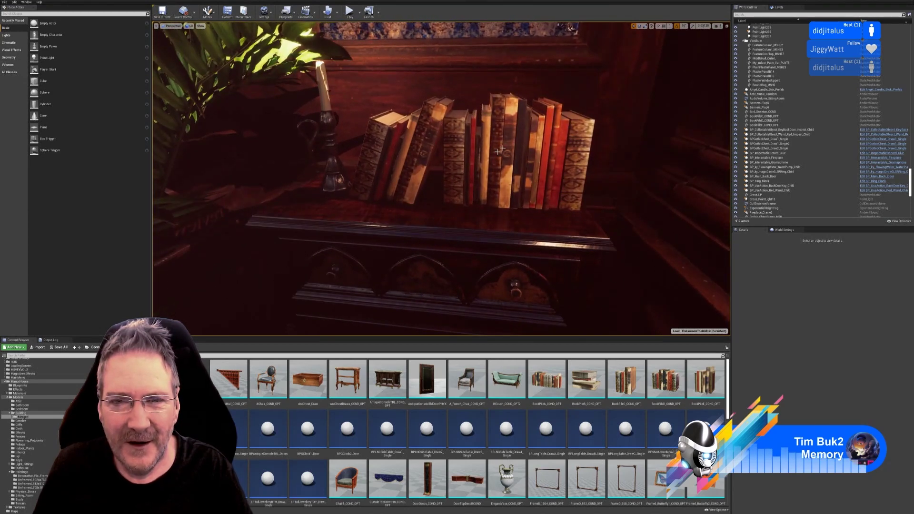
Step: Scale the upright book row slightly narrower and bring the leaning books closer to it on the drawer top
{"action": "left_click", "coordinate": [563, 165]}
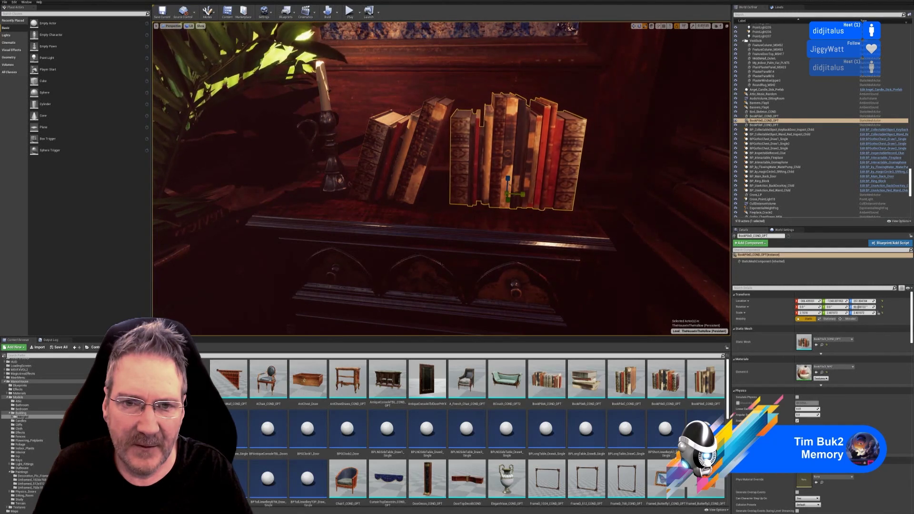
{"action": "left_click", "coordinate": [634, 27]}
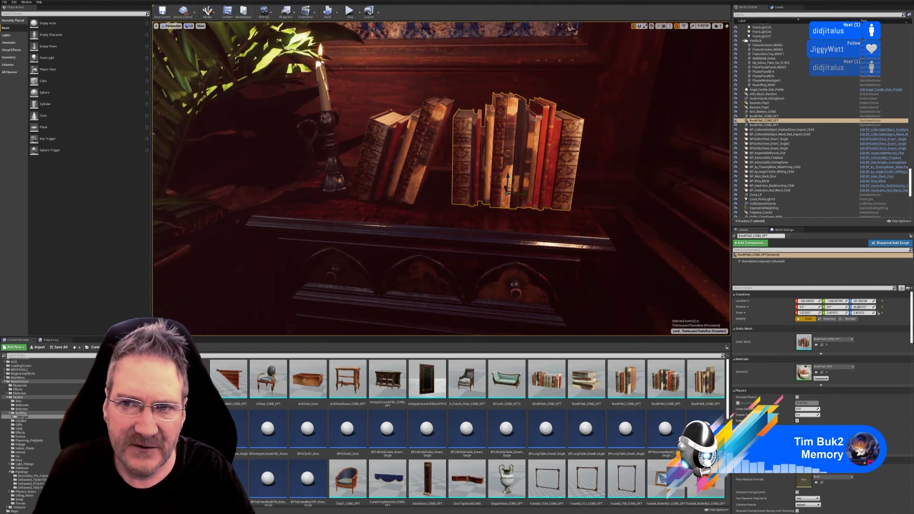
{"action": "left_click", "coordinate": [450, 156]}
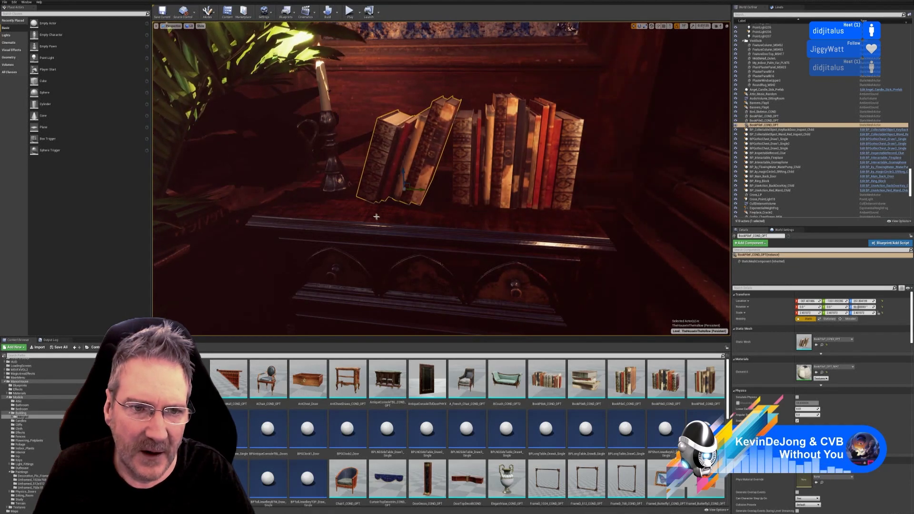
{"action": "right_click_drag", "start_coordinate": [376, 217], "coordinate": [346, 209]}
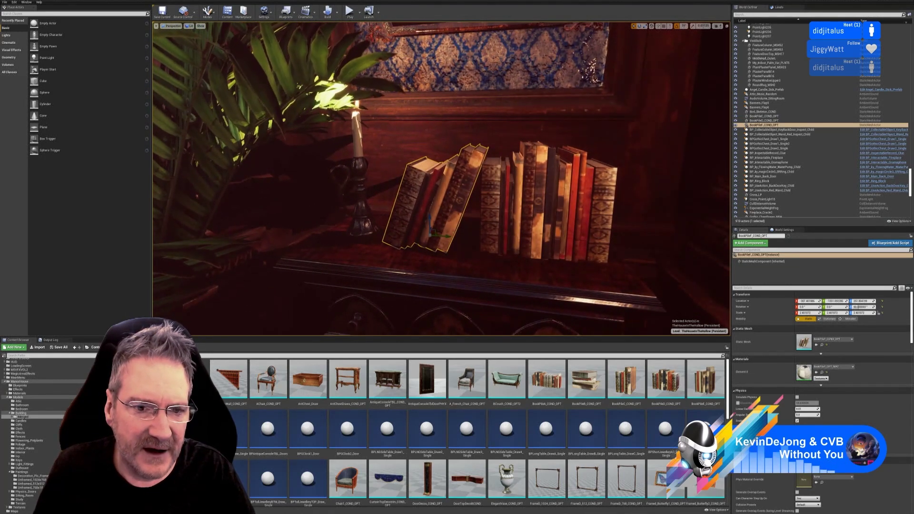
Step: Select the candlestick and nudge it sideways toward the leaning books
{"action": "left_click", "coordinate": [360, 209]}
{"action": "left_click_drag", "start_coordinate": [373, 134], "coordinate": [381, 134]}
{"action": "mouse_move", "coordinate": [381, 134]}
{"action": "right_mouse_down"}
{"action": "mouse_move", "coordinate": [372, 110]}
{"action": "mouse_move", "coordinate": [371, 133]}
{"action": "right_mouse_up"}
{"action": "key", "text": "w"}
{"action": "key", "text": "s"}
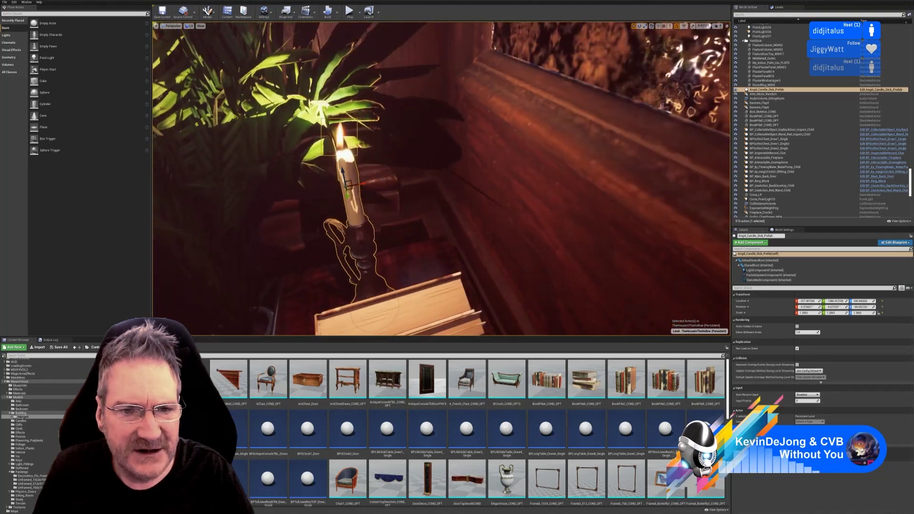
Step: Undo the stray candlestick move and reposition it near the drawer top's front edge, close beside the leaning books
{"action": "left_click_drag", "start_coordinate": [356, 171], "coordinate": [377, 127]}
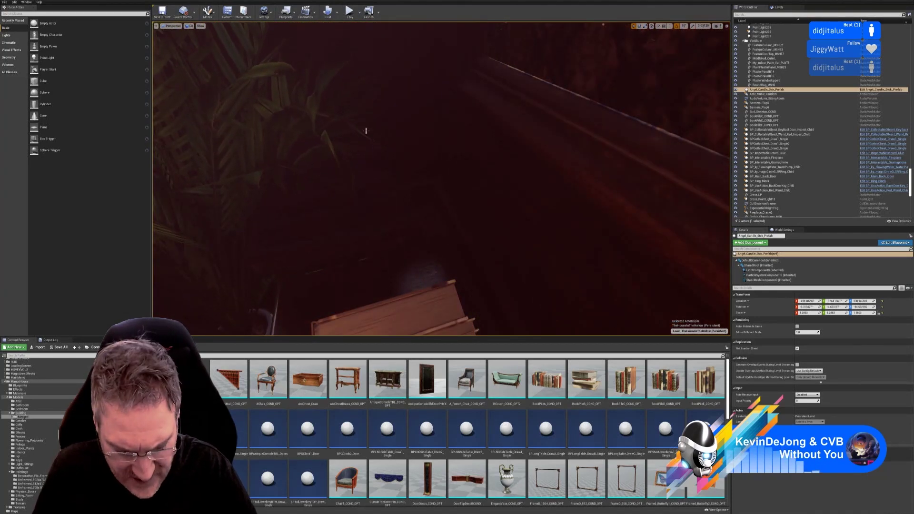
{"action": "key", "text": "ctrl+z"}
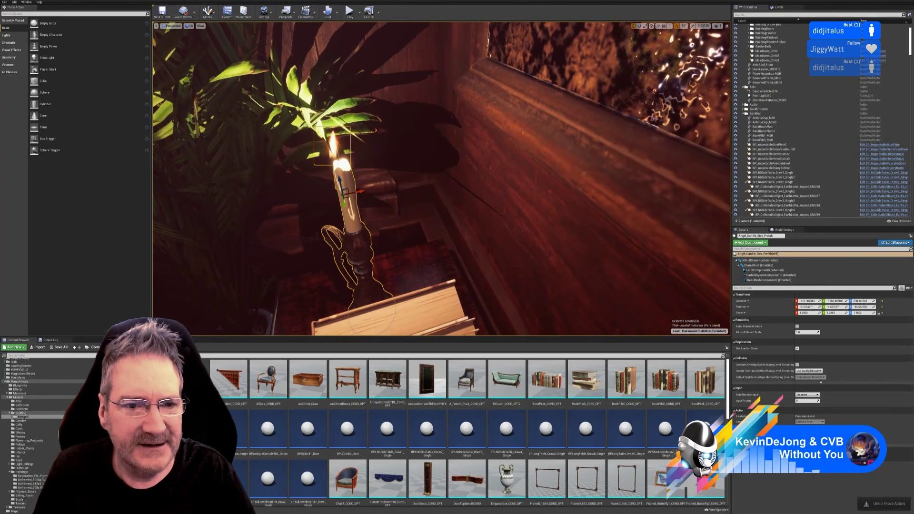
{"action": "key", "text": "a"}
{"action": "right_click_drag", "start_coordinate": [377, 127], "coordinate": [344, 137]}
{"action": "key", "text": "w"}
{"action": "key", "text": "a"}
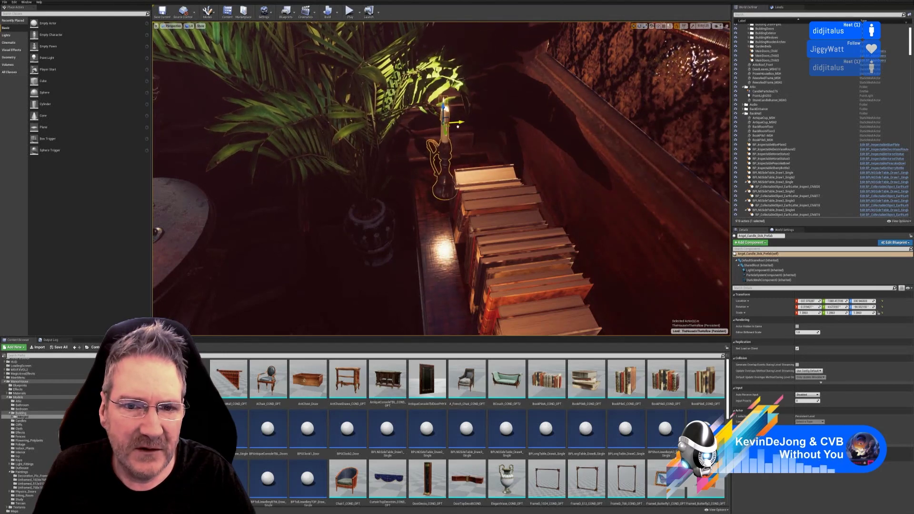
{"action": "right_click_drag", "start_coordinate": [453, 145], "coordinate": [435, 211]}
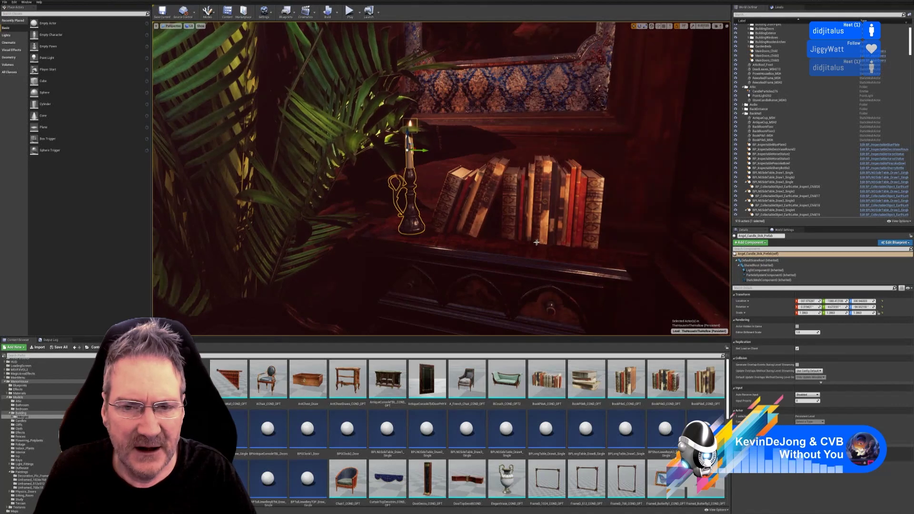
Step: Shift the upright book row slightly toward the drawer top's front edge and clear the selection
{"action": "right_click_drag", "start_coordinate": [556, 223], "coordinate": [522, 265]}
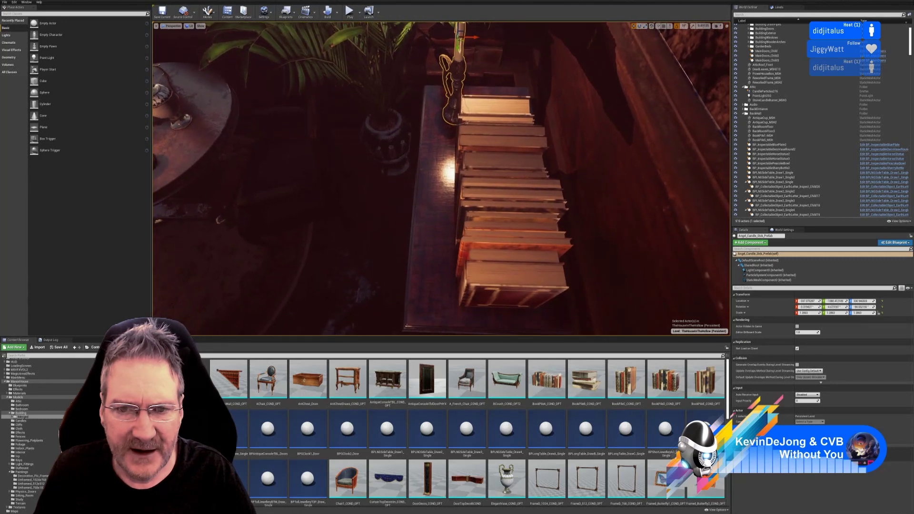
{"action": "left_click", "coordinate": [498, 223]}
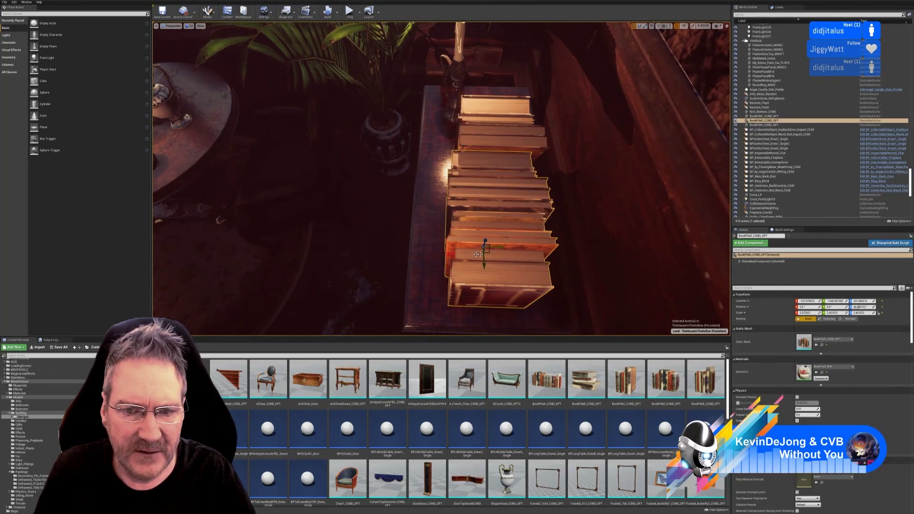
{"action": "mouse_move", "coordinate": [477, 254]}
{"action": "right_mouse_down"}
{"action": "mouse_move", "coordinate": [457, 248]}
{"action": "mouse_move", "coordinate": [485, 205]}
{"action": "mouse_move", "coordinate": [467, 207]}
{"action": "mouse_move", "coordinate": [441, 191]}
{"action": "mouse_move", "coordinate": [454, 210]}
{"action": "right_mouse_up"}
{"action": "key", "text": "Escape"}
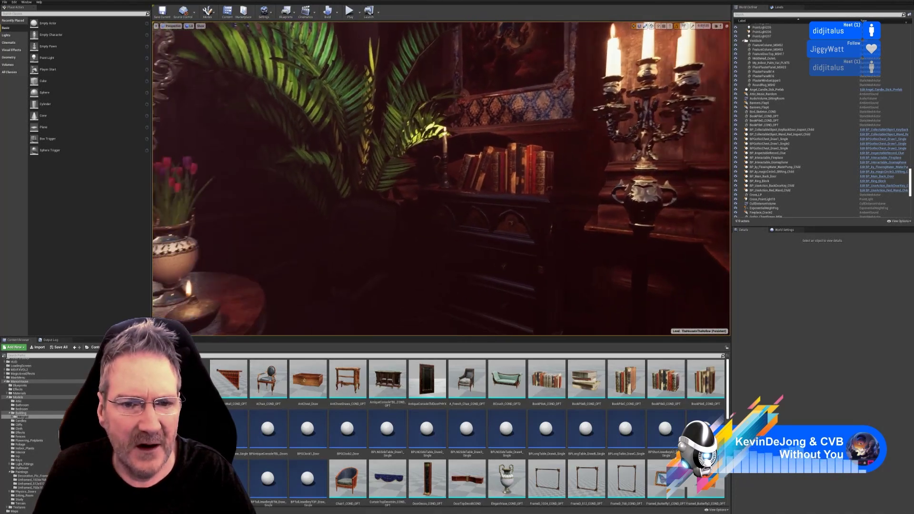
Step: Check the fireplace and gramophone corners, leave game view, and save all modified levels and assets
{"action": "right_click_drag", "start_coordinate": [502, 176], "coordinate": [501, 176]}
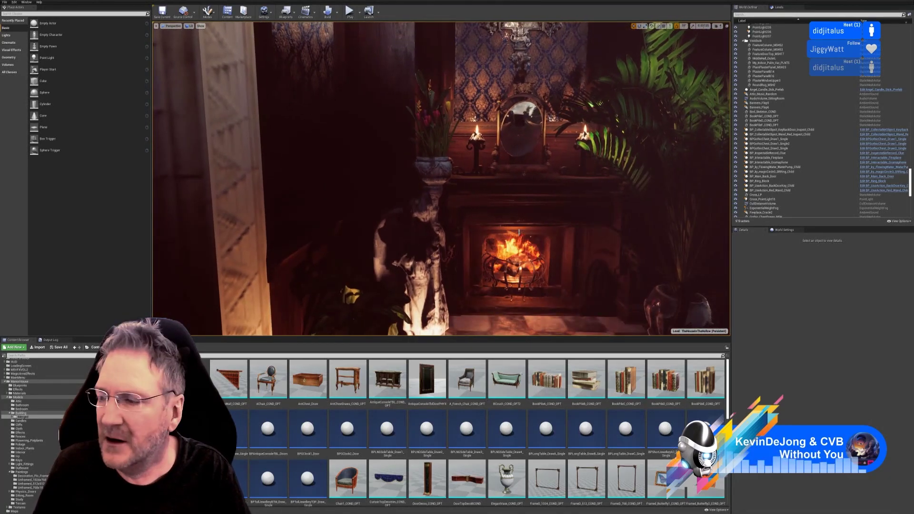
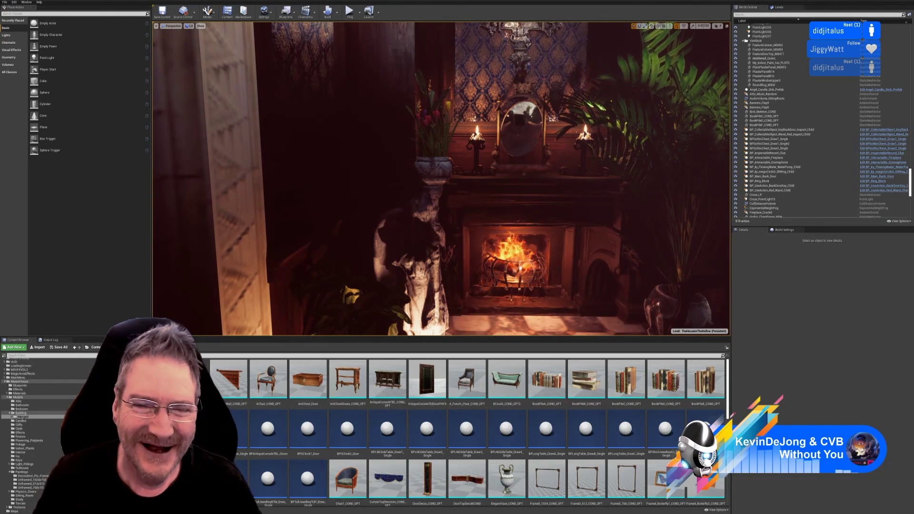
{"action": "right_click_drag", "start_coordinate": [441, 179], "coordinate": [419, 193]}
{"action": "key", "text": "s"}
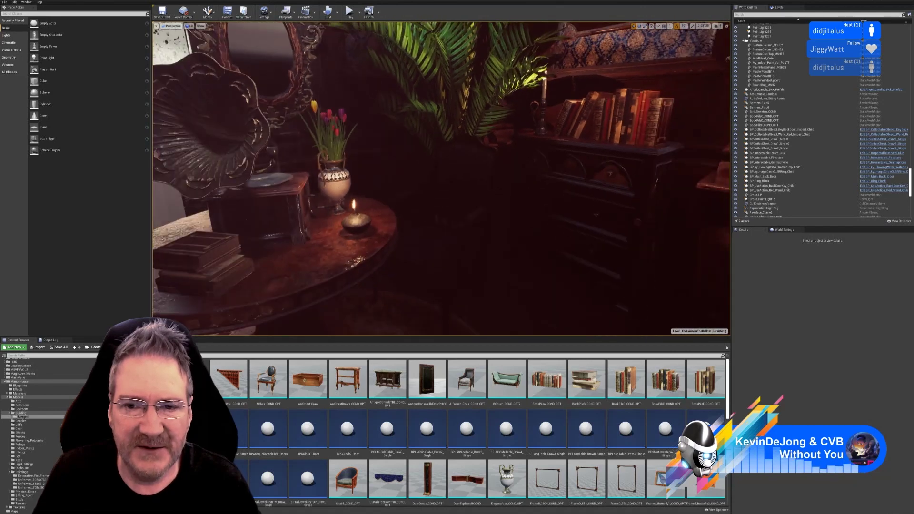
{"action": "right_click_drag", "start_coordinate": [534, 227], "coordinate": [516, 209]}
{"action": "key", "text": "g"}
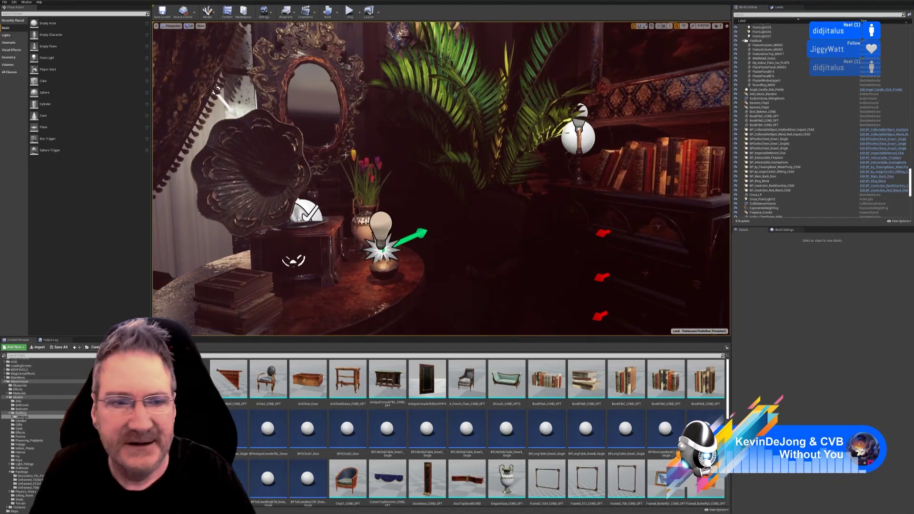
{"action": "left_click", "coordinate": [5, 2]}
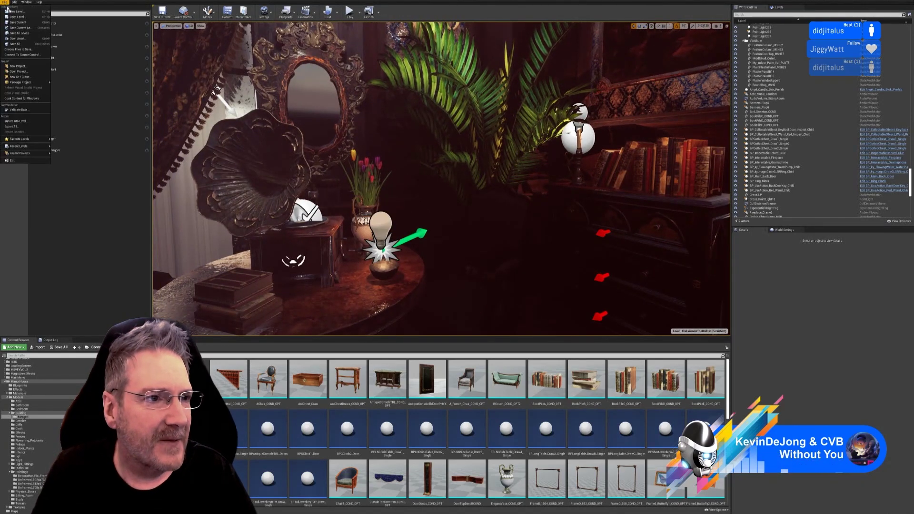
{"action": "left_click", "coordinate": [20, 45]}
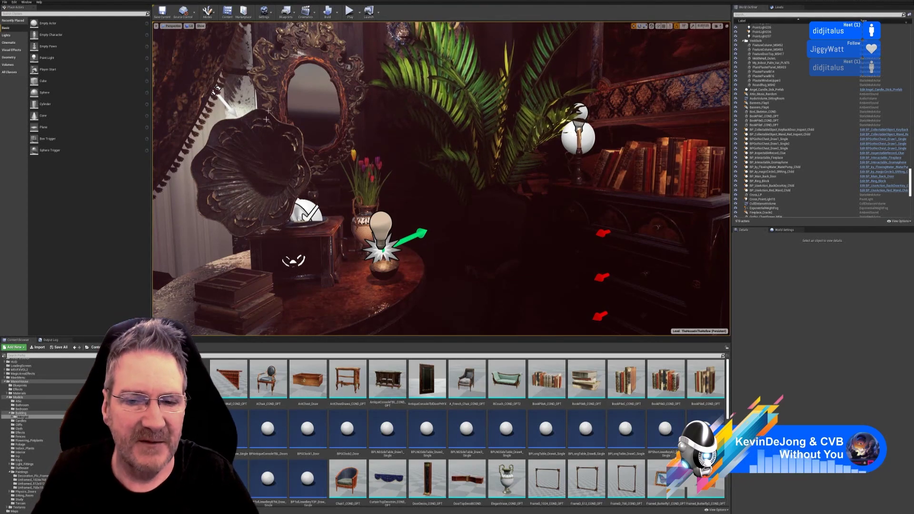
Step: Make the ManorHouseUpper sublevel visible and inspect the corner between the cabinets and the magic-circle doors
{"action": "mouse_move", "coordinate": [294, 110]}
{"action": "right_mouse_down"}
{"action": "mouse_move", "coordinate": [429, 138]}
{"action": "mouse_move", "coordinate": [166, 145]}
{"action": "mouse_move", "coordinate": [294, 110]}
{"action": "right_mouse_up"}
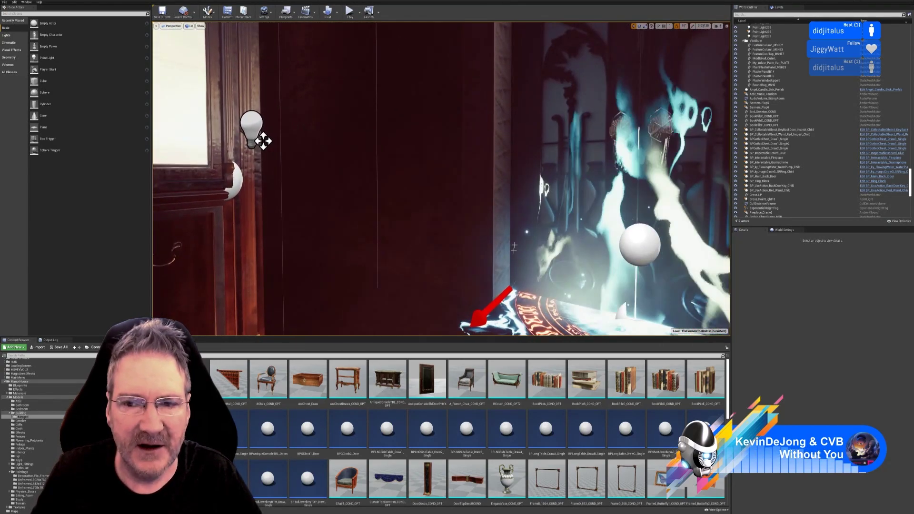
{"action": "left_click", "coordinate": [776, 8]}
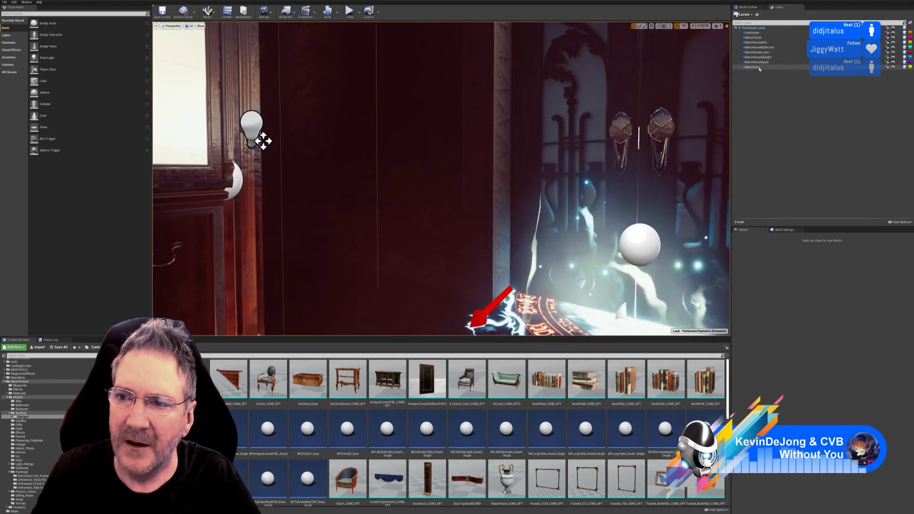
{"action": "left_click", "coordinate": [735, 62]}
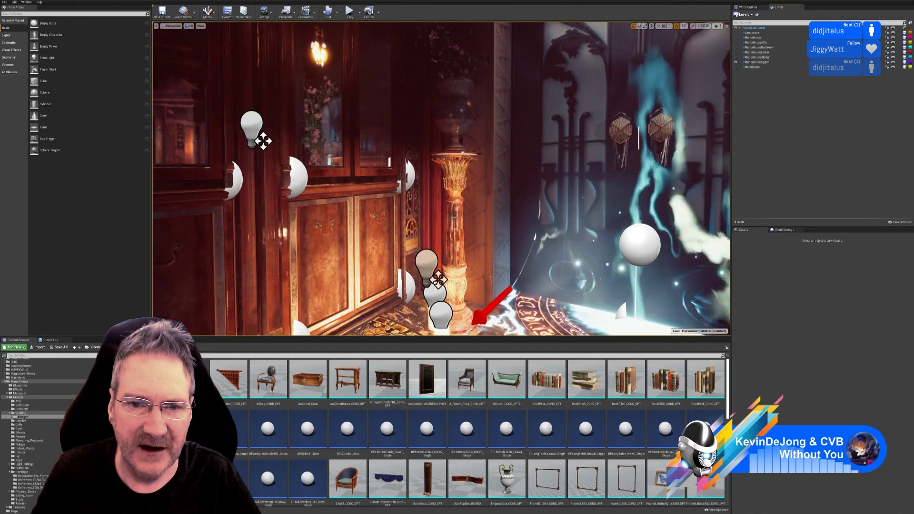
{"action": "mouse_move", "coordinate": [458, 117]}
{"action": "right_mouse_down"}
{"action": "mouse_move", "coordinate": [445, 122]}
{"action": "mouse_move", "coordinate": [469, 76]}
{"action": "mouse_move", "coordinate": [458, 116]}
{"action": "right_mouse_up"}
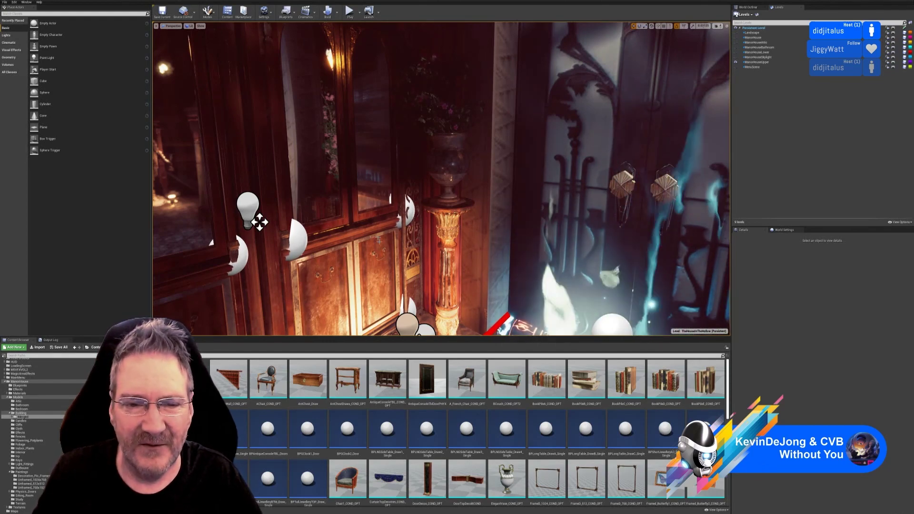
{"action": "right_click_drag", "start_coordinate": [378, 239], "coordinate": [392, 266]}
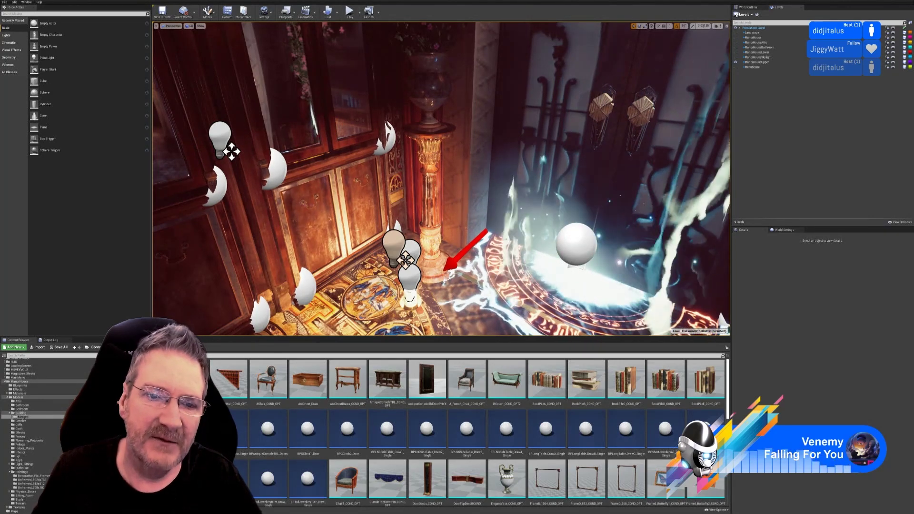
{"action": "right_click_drag", "start_coordinate": [396, 171], "coordinate": [387, 141]}
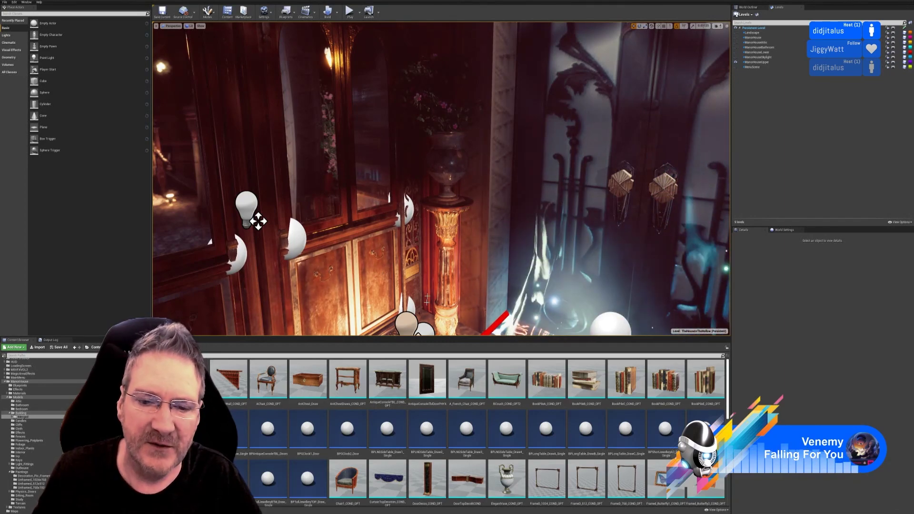
Step: Select the flowers, their vase and the marble pedestal together in the corner beside the magic-circle doors
{"action": "mouse_move", "coordinate": [427, 300]}
{"action": "right_mouse_down"}
{"action": "mouse_move", "coordinate": [433, 332]}
{"action": "mouse_move", "coordinate": [438, 284]}
{"action": "mouse_move", "coordinate": [438, 333]}
{"action": "mouse_move", "coordinate": [439, 293]}
{"action": "mouse_move", "coordinate": [419, 294]}
{"action": "right_mouse_up"}
{"action": "key", "text": "w"}
{"action": "key", "text": "w"}
{"action": "key", "text": "s"}
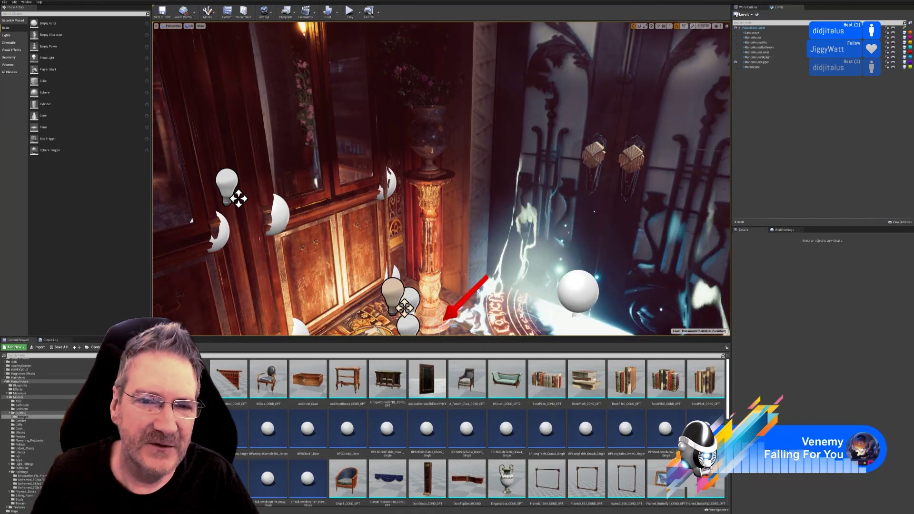
{"action": "left_click", "coordinate": [417, 78]}
{"action": "left_click", "coordinate": [429, 135], "text": "ctrl"}
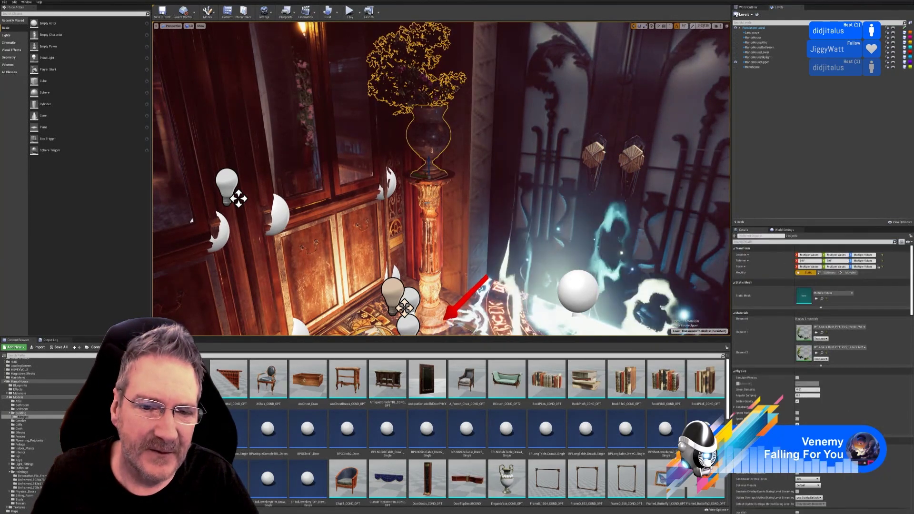
{"action": "left_click", "coordinate": [428, 203], "text": "ctrl"}
{"action": "right_click_drag", "start_coordinate": [431, 205], "coordinate": [442, 281]}
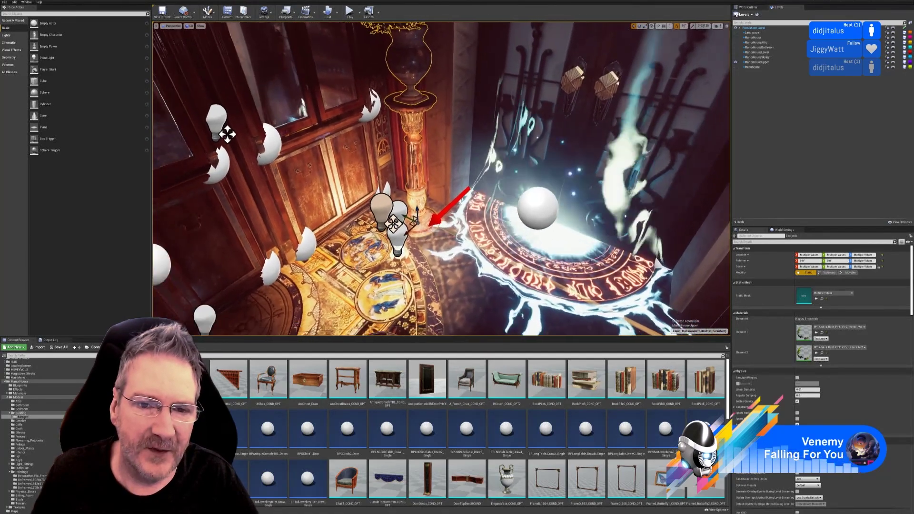
Step: Move the selected flowers, vase and pedestal to the Persistent Level and hide the ManorHouseUpper sublevel
{"action": "right_click_drag", "start_coordinate": [446, 219], "coordinate": [445, 195]}
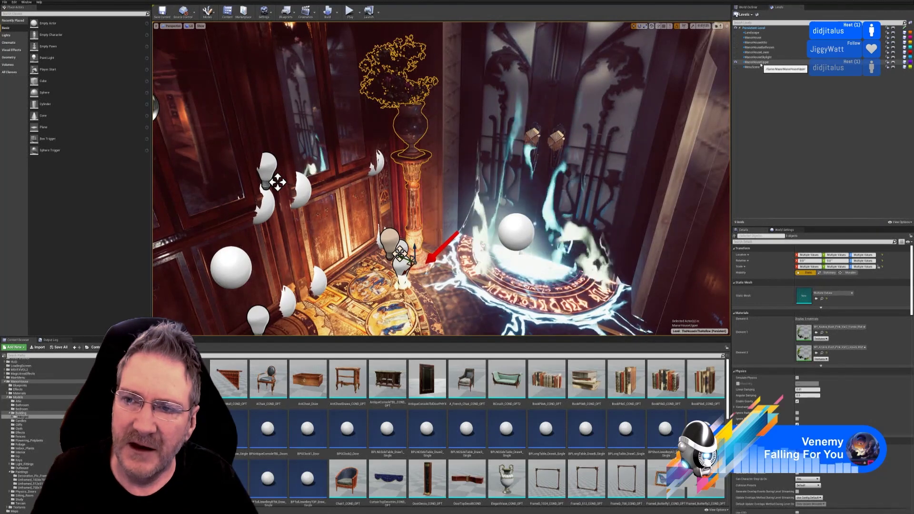
{"action": "left_click", "coordinate": [759, 29]}
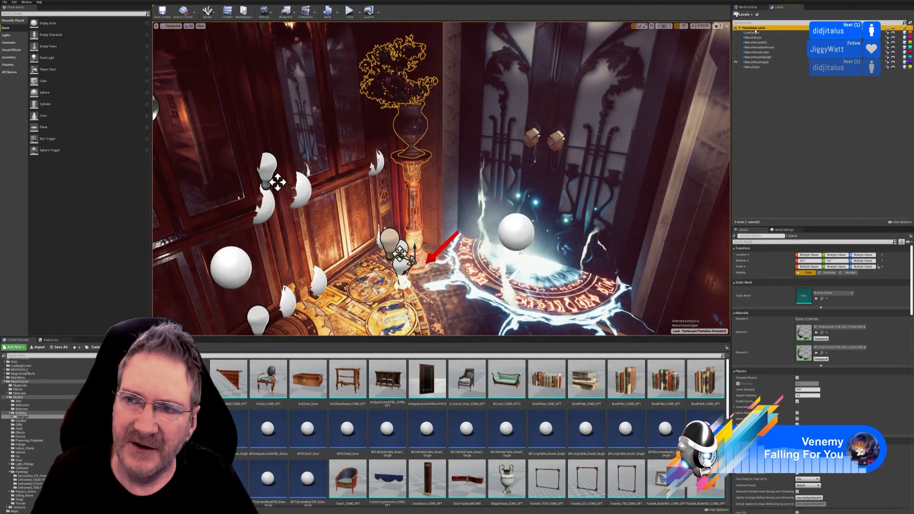
{"action": "right_click", "coordinate": [760, 31]}
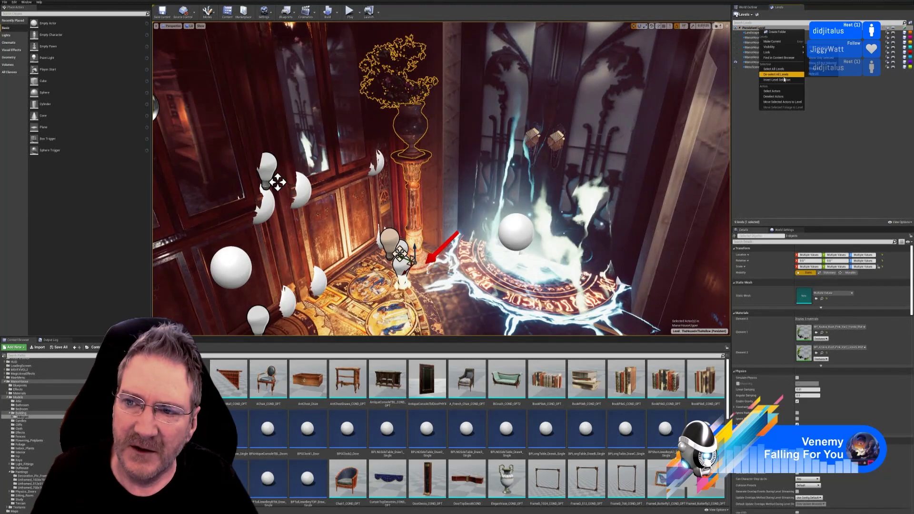
{"action": "left_click", "coordinate": [785, 102]}
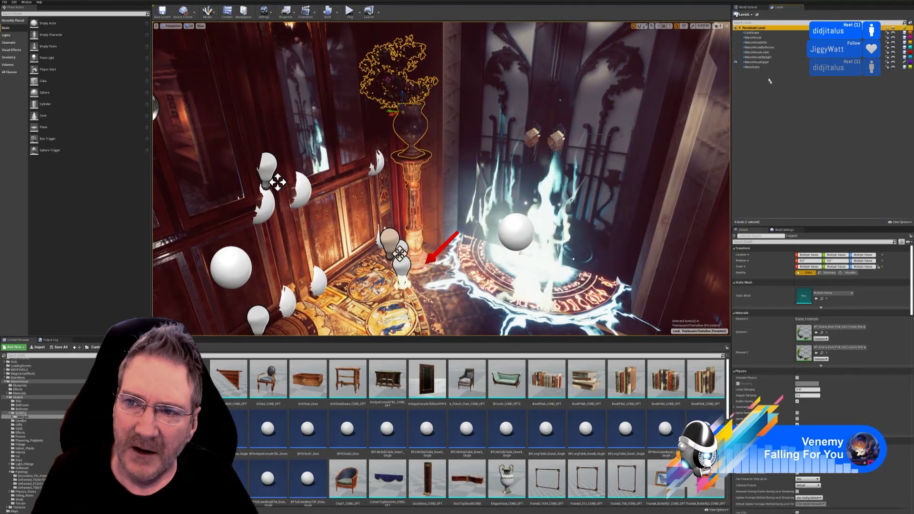
{"action": "left_click", "coordinate": [735, 62]}
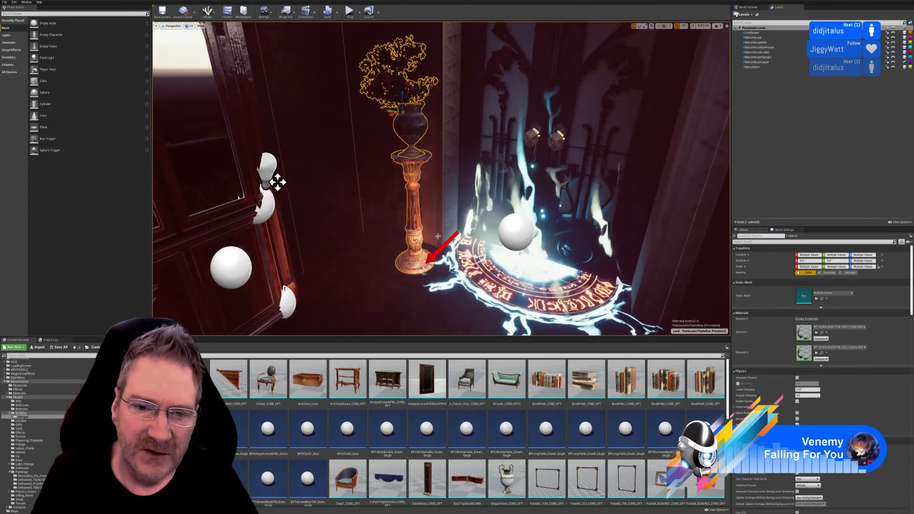
Step: Move the selected flowers, vase and pedestal out of the magic-circle corner, past the doors
{"action": "right_click_drag", "start_coordinate": [547, 167], "coordinate": [524, 175]}
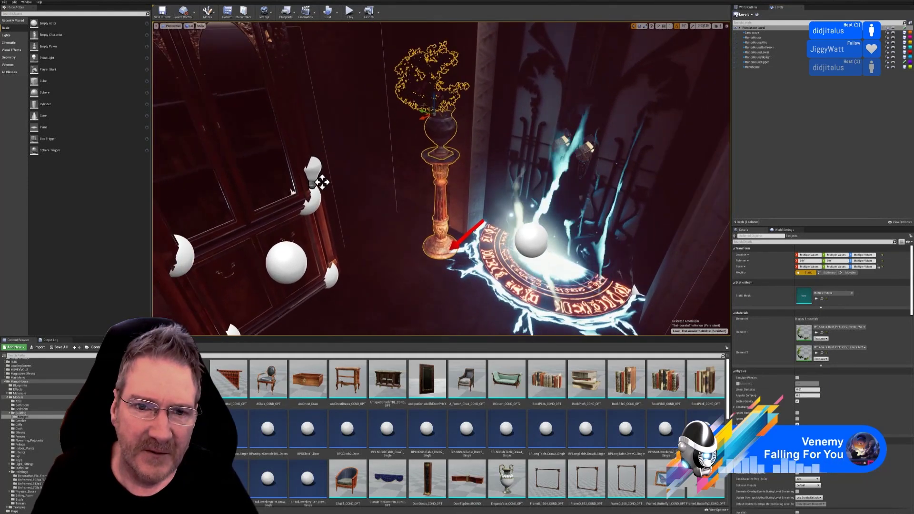
{"action": "left_click_drag", "start_coordinate": [425, 113], "coordinate": [517, 83]}
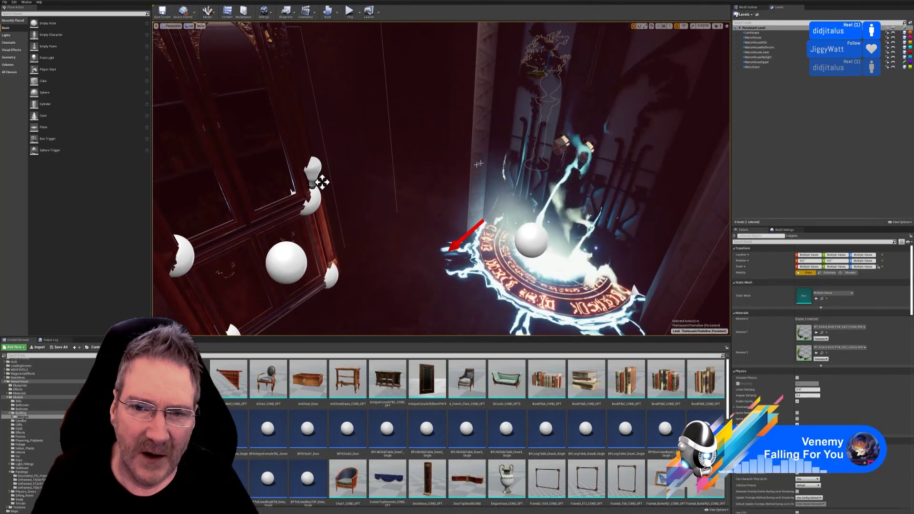
{"action": "right_click_drag", "start_coordinate": [322, 182], "coordinate": [442, 204]}
{"action": "right_click_drag", "start_coordinate": [529, 183], "coordinate": [470, 178]}
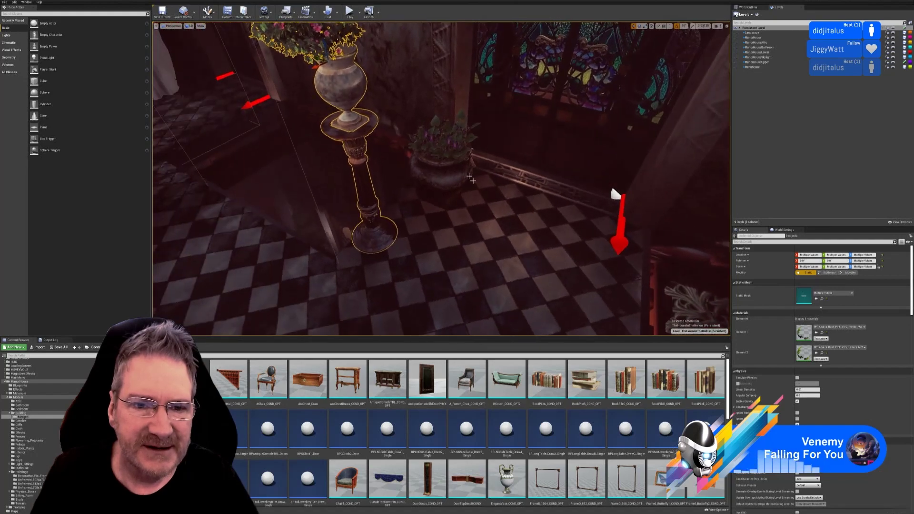
{"action": "right_click_drag", "start_coordinate": [369, 145], "coordinate": [330, 81]}
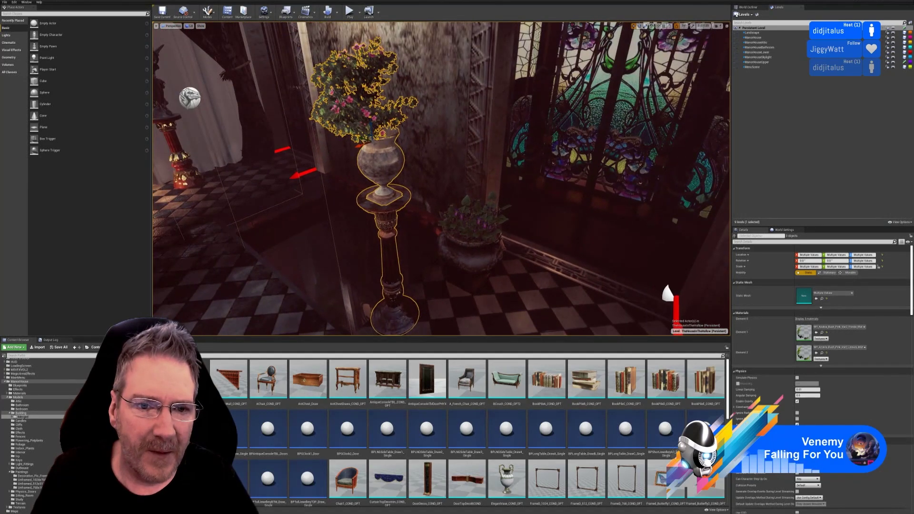
Step: Lower the flower pedestal to the ground floor and carry it beside the ornate metal double doors
{"action": "key", "text": "h"}
{"action": "right_click_drag", "start_coordinate": [368, 145], "coordinate": [367, 145]}
{"action": "right_click_drag", "start_coordinate": [584, 214], "coordinate": [584, 214]}
{"action": "right_click_drag", "start_coordinate": [506, 128], "coordinate": [505, 127]}
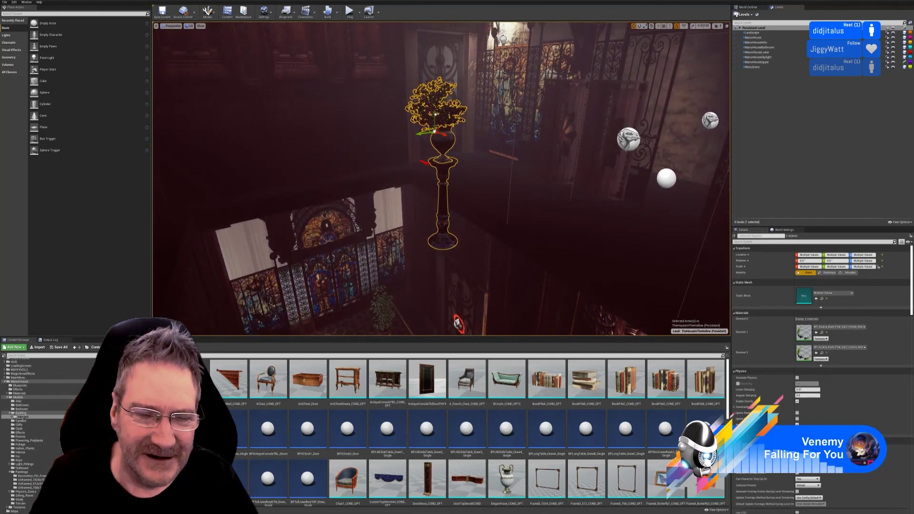
{"action": "key", "text": "End"}
{"action": "right_click_drag", "start_coordinate": [518, 165], "coordinate": [483, 116]}
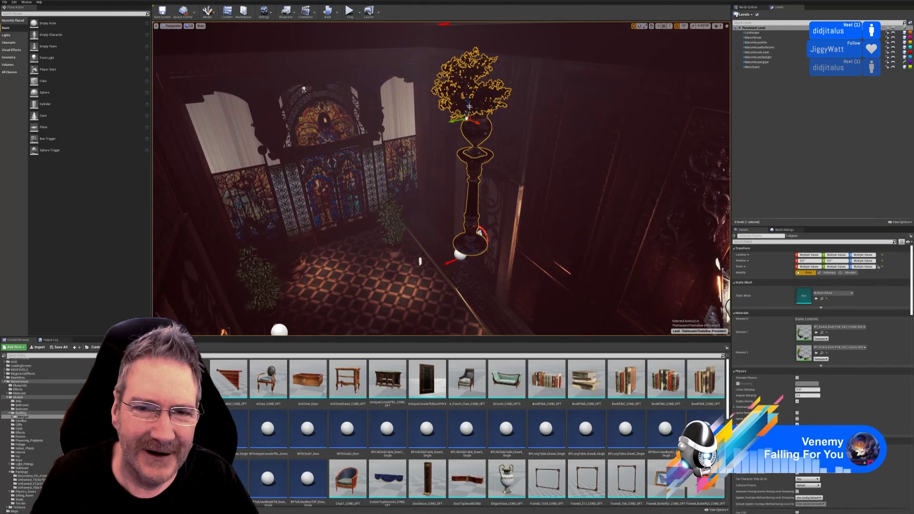
{"action": "left_click_drag", "start_coordinate": [466, 104], "coordinate": [467, 241]}
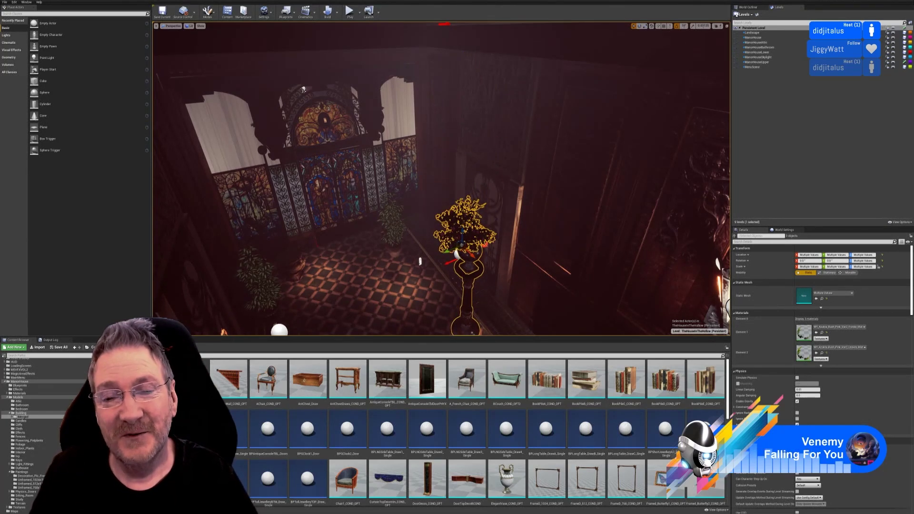
{"action": "right_click_drag", "start_coordinate": [472, 181], "coordinate": [472, 182]}
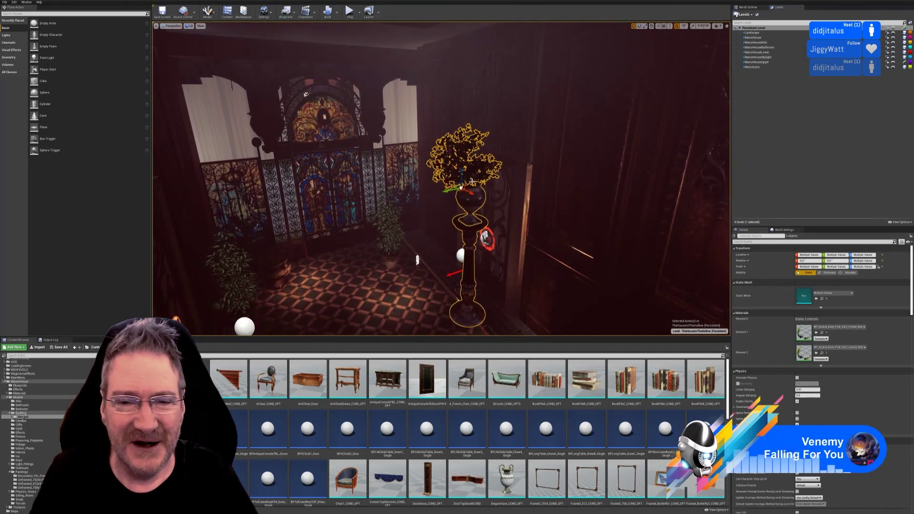
{"action": "left_click_drag", "start_coordinate": [462, 174], "coordinate": [492, 274]}
{"action": "left_click_drag", "start_coordinate": [417, 259], "coordinate": [487, 205]}
{"action": "right_click_drag", "start_coordinate": [456, 255], "coordinate": [445, 304]}
{"action": "key", "text": "w"}
{"action": "key", "text": "s"}
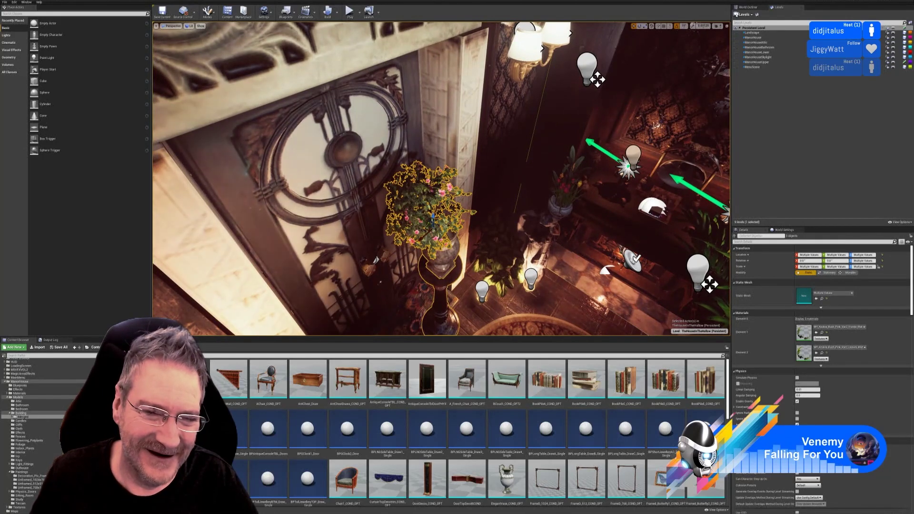
Step: Switch the viewport to Unlit and move the flower pedestal toward the corner behind the statue planter
{"action": "left_click", "coordinate": [189, 26]}
{"action": "left_click", "coordinate": [201, 43]}
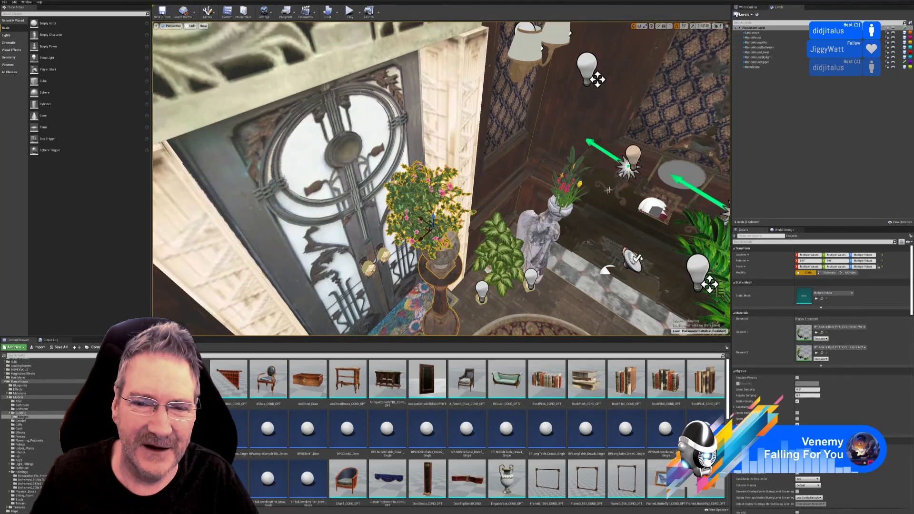
{"action": "right_click_drag", "start_coordinate": [362, 191], "coordinate": [399, 172]}
{"action": "right_click_drag", "start_coordinate": [450, 200], "coordinate": [444, 195]}
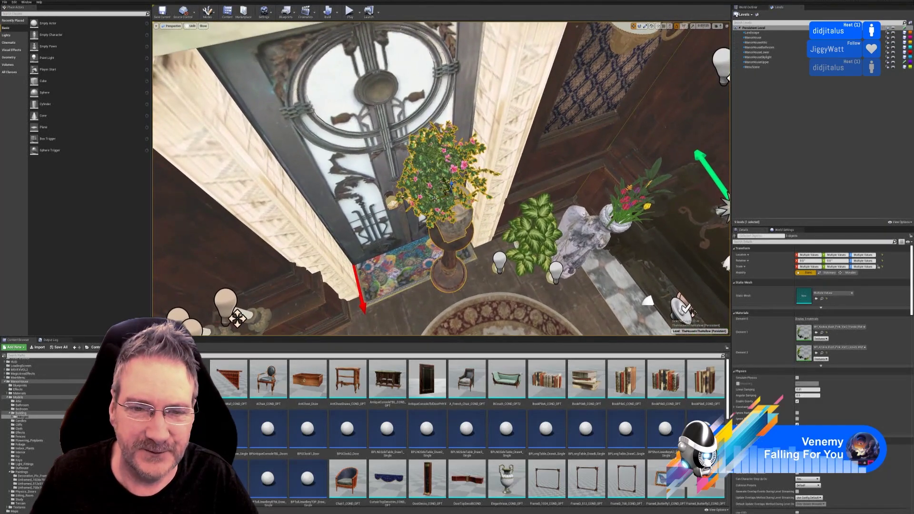
{"action": "left_click_drag", "start_coordinate": [434, 198], "coordinate": [604, 136]}
Step: Fit the flower pedestal into the corner between the wood panelling and the fireplace, behind the statue
{"action": "right_click_drag", "start_coordinate": [603, 136], "coordinate": [674, 134]}
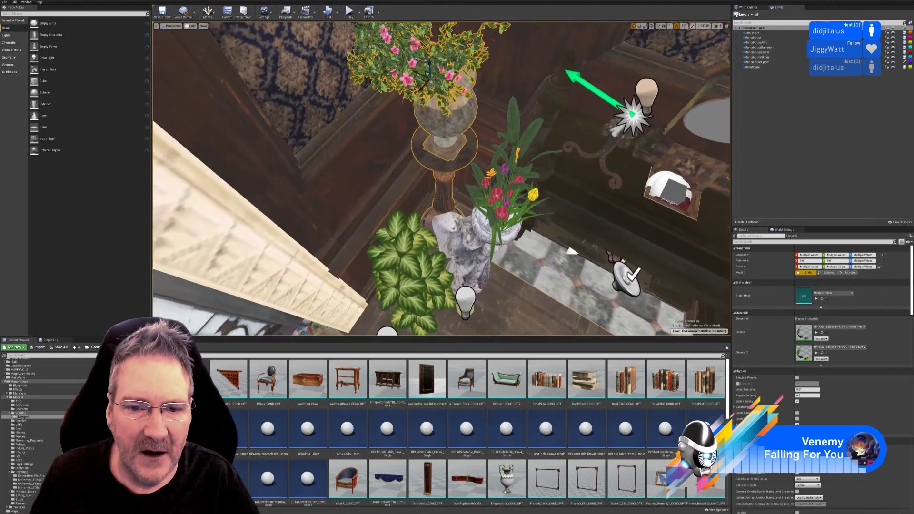
{"action": "right_click_drag", "start_coordinate": [554, 176], "coordinate": [551, 170]}
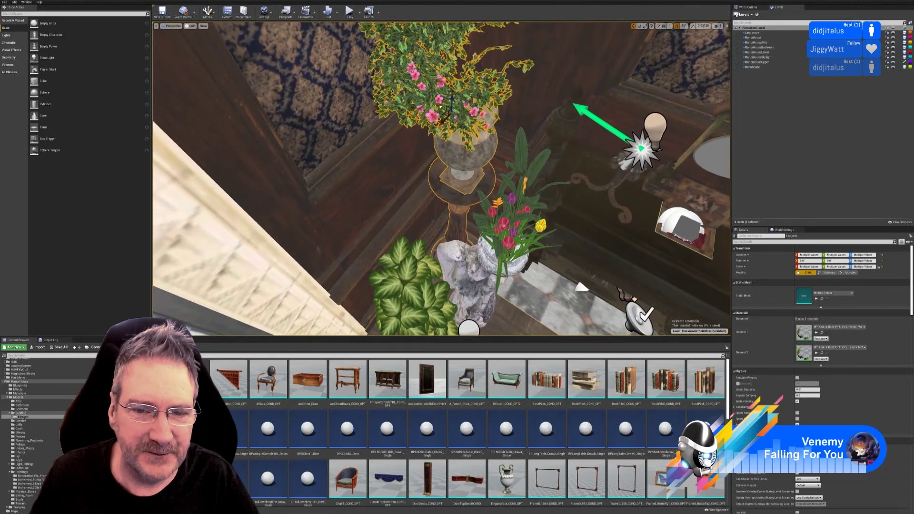
{"action": "right_click_drag", "start_coordinate": [467, 189], "coordinate": [510, 190]}
{"action": "right_click_drag", "start_coordinate": [519, 224], "coordinate": [498, 192]}
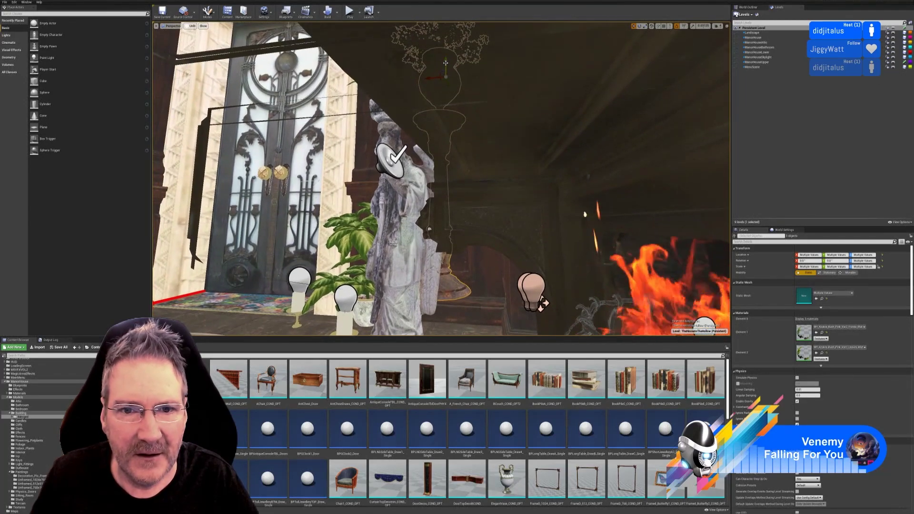
{"action": "right_click_drag", "start_coordinate": [498, 192], "coordinate": [493, 191]}
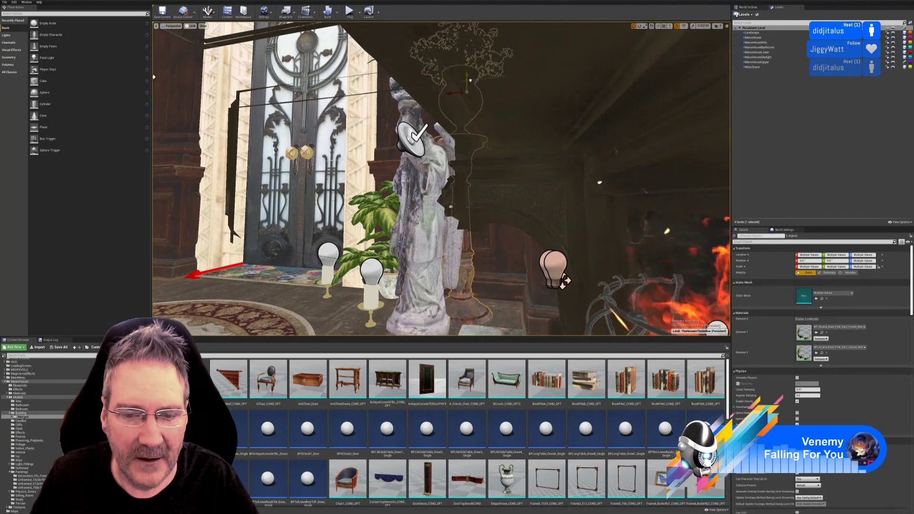
{"action": "right_click_drag", "start_coordinate": [469, 88], "coordinate": [497, 189]}
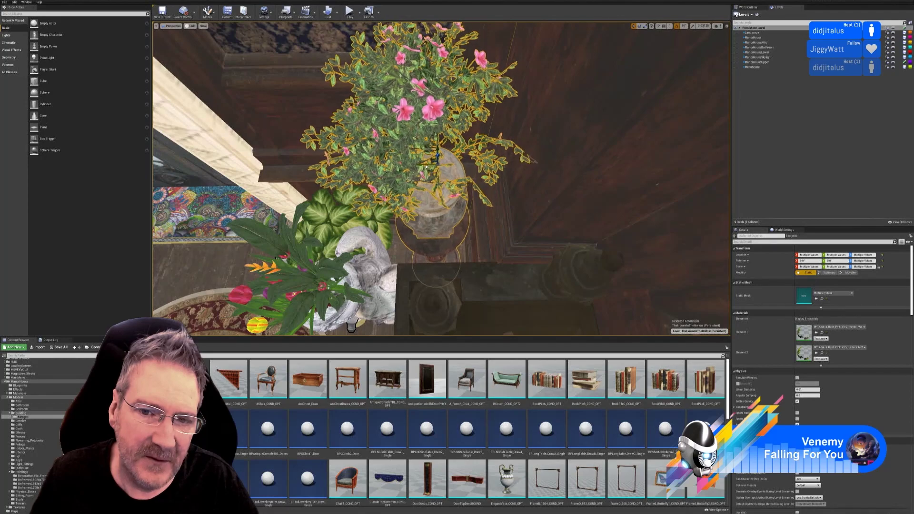
{"action": "mouse_move", "coordinate": [464, 220]}
{"action": "right_mouse_down"}
{"action": "mouse_move", "coordinate": [449, 231]}
{"action": "mouse_move", "coordinate": [452, 216]}
{"action": "right_mouse_up"}
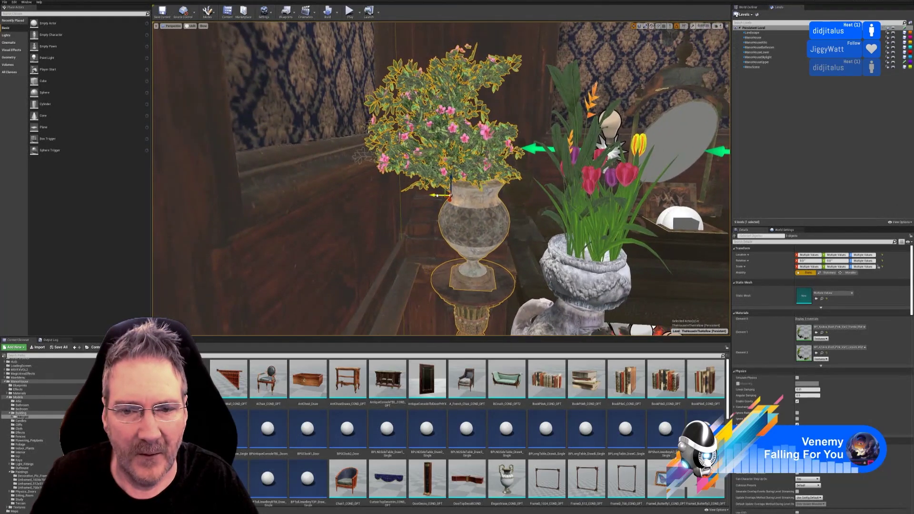
{"action": "mouse_move", "coordinate": [453, 217]}
{"action": "right_mouse_down"}
{"action": "mouse_move", "coordinate": [435, 223]}
{"action": "mouse_move", "coordinate": [448, 216]}
{"action": "right_mouse_up"}
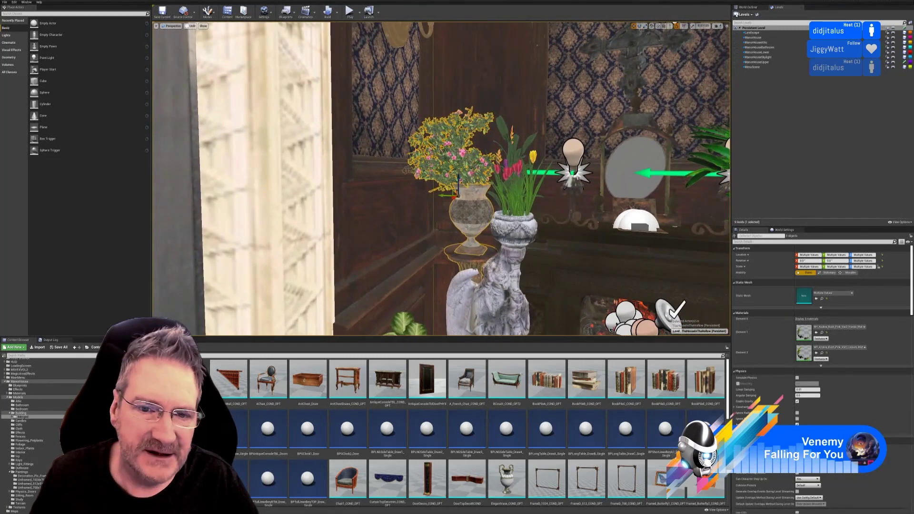
Step: Rotate only the pink azalea bush in its vase on the corner pedestal, and clear the selection
{"action": "left_click", "coordinate": [454, 165]}
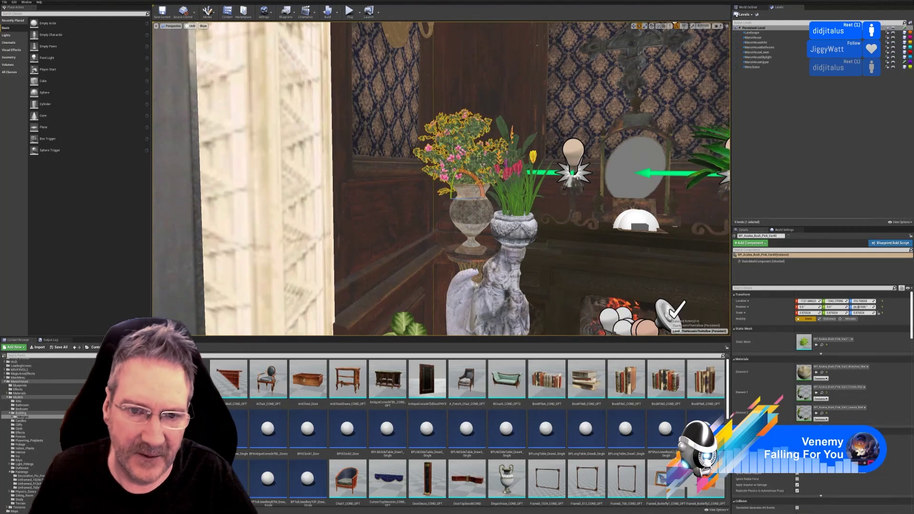
{"action": "key", "text": "Escape"}
{"action": "right_click_drag", "start_coordinate": [561, 181], "coordinate": [605, 190]}
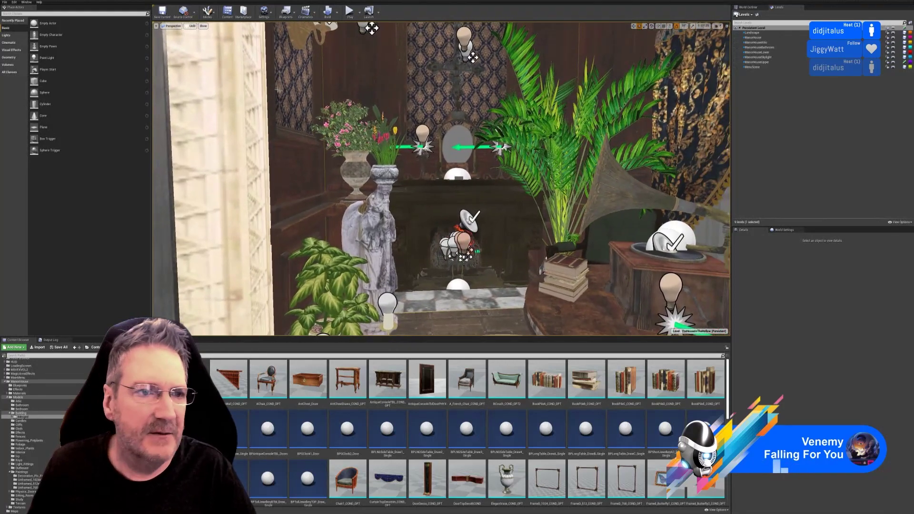
Step: Return the viewport to Lit and examine how the flower pedestal looks beside the statue and fireplace
{"action": "left_click", "coordinate": [192, 26]}
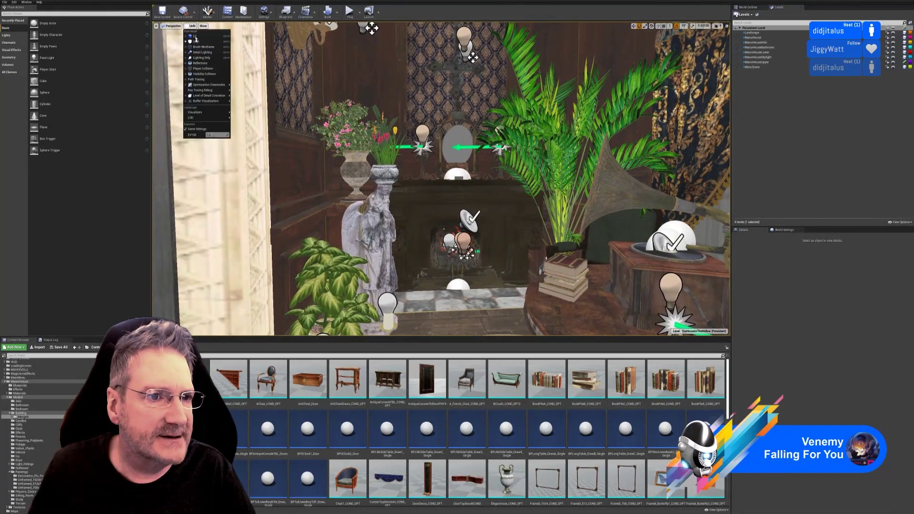
{"action": "left_click", "coordinate": [194, 36]}
{"action": "right_click_drag", "start_coordinate": [333, 181], "coordinate": [339, 179]}
{"action": "right_click_drag", "start_coordinate": [401, 137], "coordinate": [411, 183]}
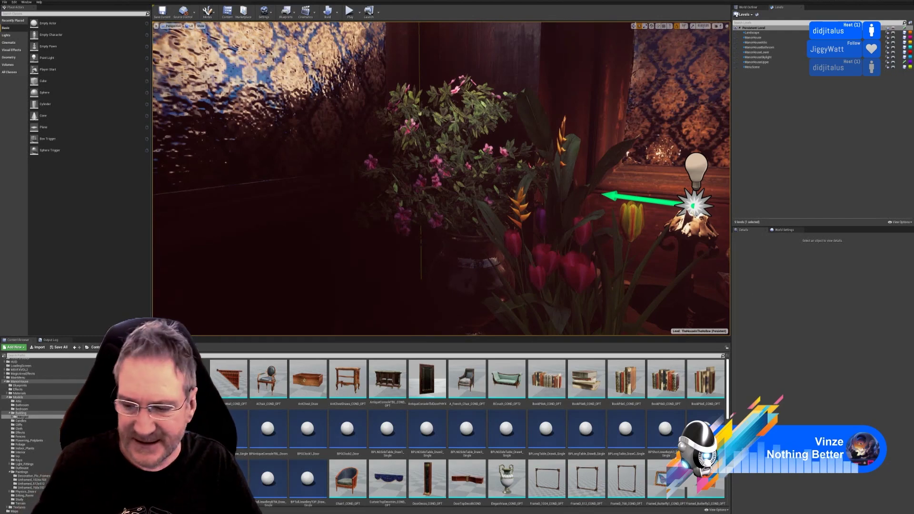
{"action": "key", "text": "s"}
{"action": "right_click_drag", "start_coordinate": [357, 224], "coordinate": [419, 229]}
{"action": "key", "text": "d"}
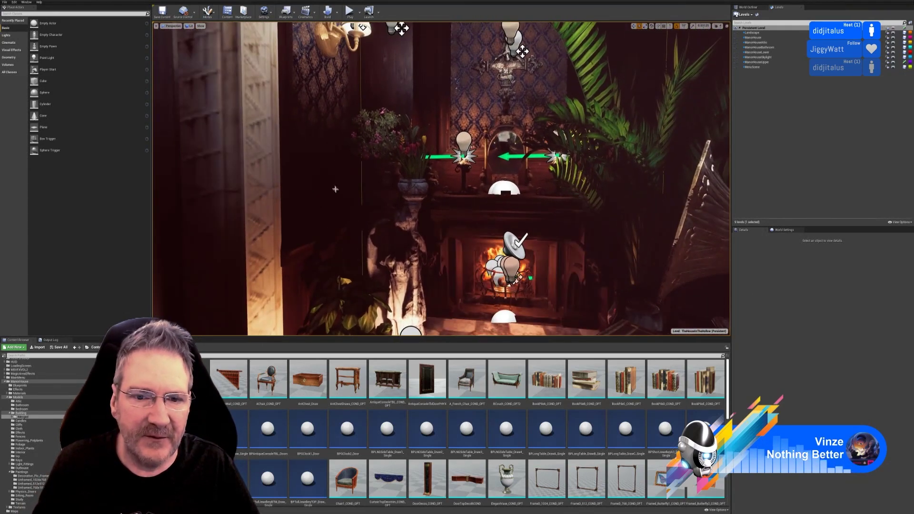
{"action": "key", "text": "s"}
{"action": "mouse_move", "coordinate": [359, 271]}
{"action": "right_mouse_down"}
{"action": "mouse_move", "coordinate": [351, 268]}
{"action": "mouse_move", "coordinate": [370, 278]}
{"action": "right_mouse_up"}
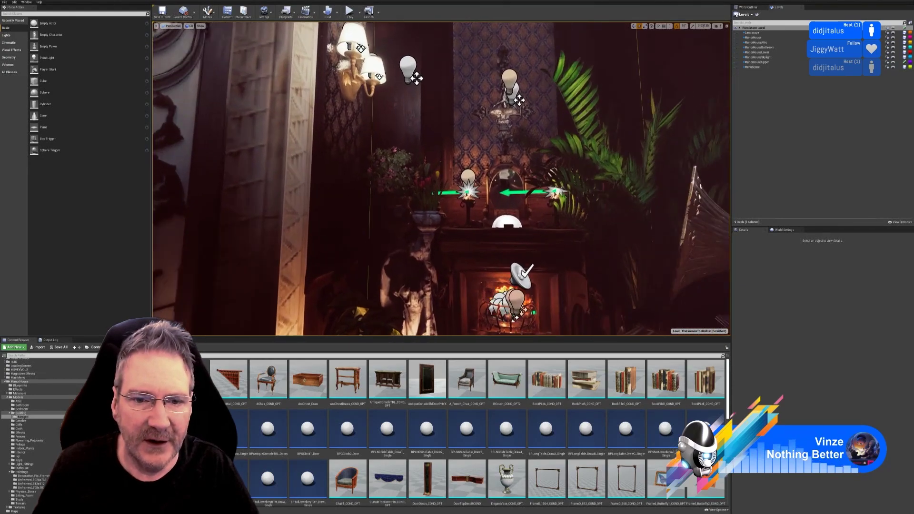
{"action": "right_click_drag", "start_coordinate": [441, 179], "coordinate": [479, 199]}
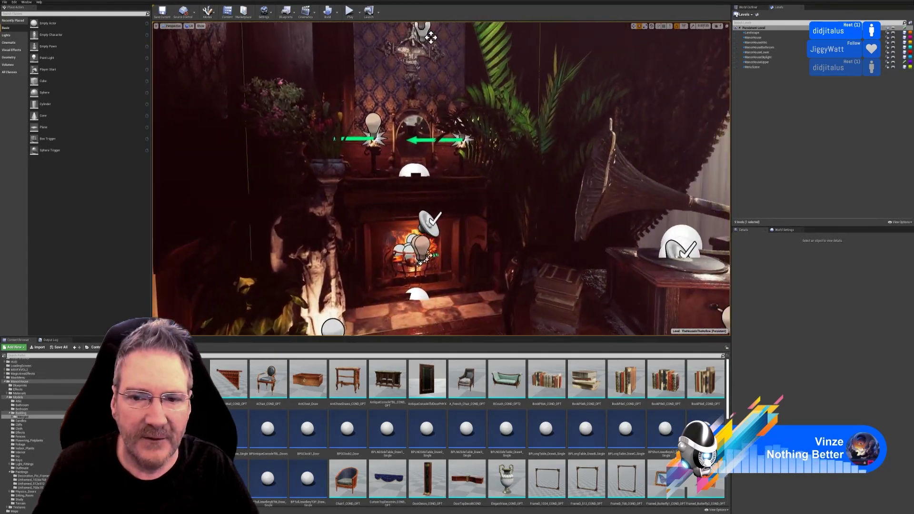
{"action": "right_click_drag", "start_coordinate": [357, 222], "coordinate": [357, 223]}
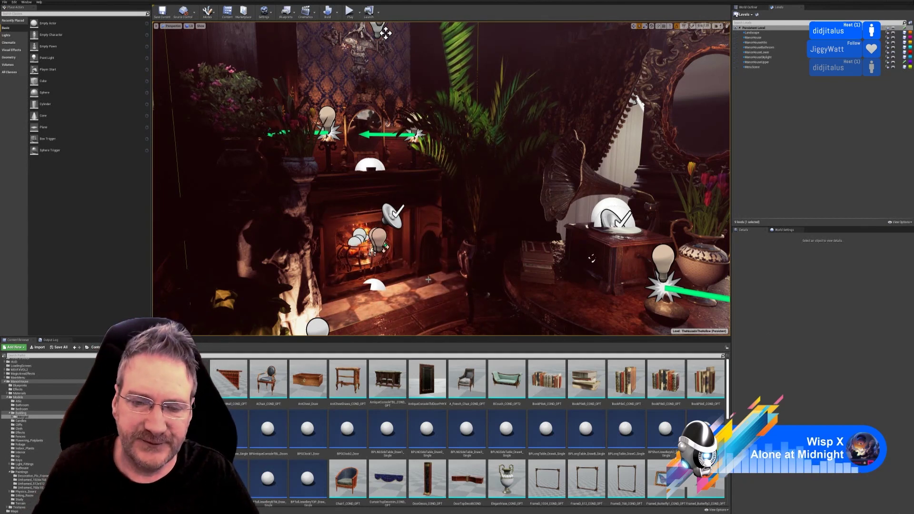
Step: Examine the fireplace, palm, wall mirror and gramophone corner from several angles under the scene lighting
{"action": "right_click_drag", "start_coordinate": [428, 280], "coordinate": [476, 264]}
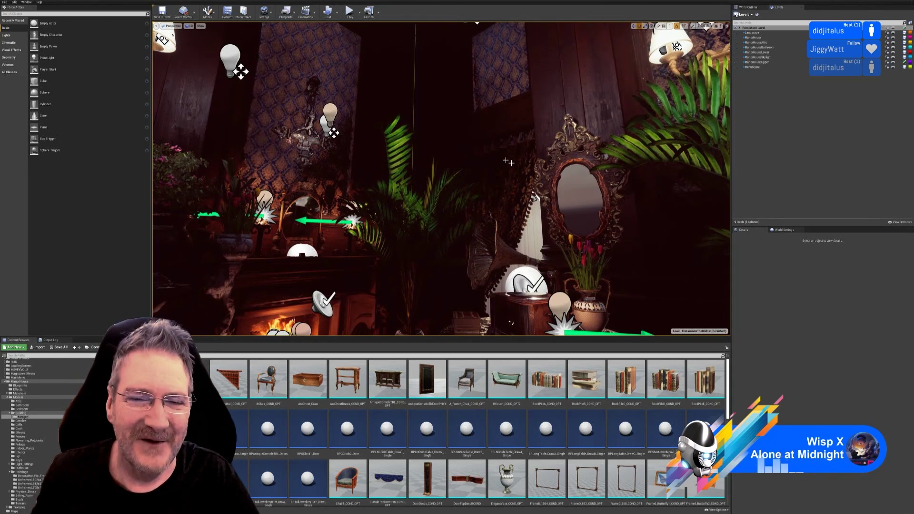
{"action": "right_click_drag", "start_coordinate": [561, 190], "coordinate": [507, 206]}
{"action": "right_click_drag", "start_coordinate": [714, 309], "coordinate": [714, 309]}
{"action": "mouse_move", "coordinate": [428, 219]}
{"action": "right_mouse_down"}
{"action": "mouse_move", "coordinate": [480, 238]}
{"action": "mouse_move", "coordinate": [476, 252]}
{"action": "mouse_move", "coordinate": [496, 221]}
{"action": "mouse_move", "coordinate": [426, 218]}
{"action": "right_mouse_up"}
{"action": "right_click_drag", "start_coordinate": [714, 309], "coordinate": [714, 310]}
{"action": "right_click_drag", "start_coordinate": [441, 179], "coordinate": [381, 205]}
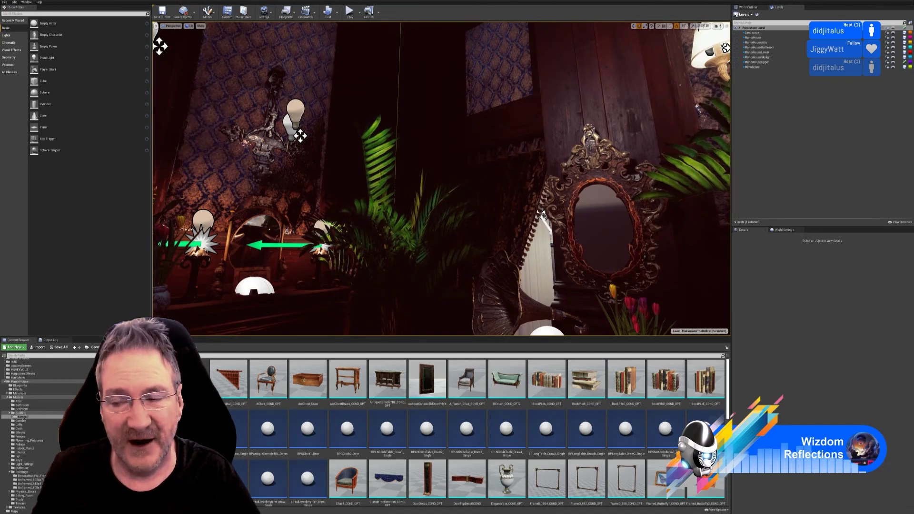
{"action": "right_click_drag", "start_coordinate": [442, 179], "coordinate": [454, 210]}
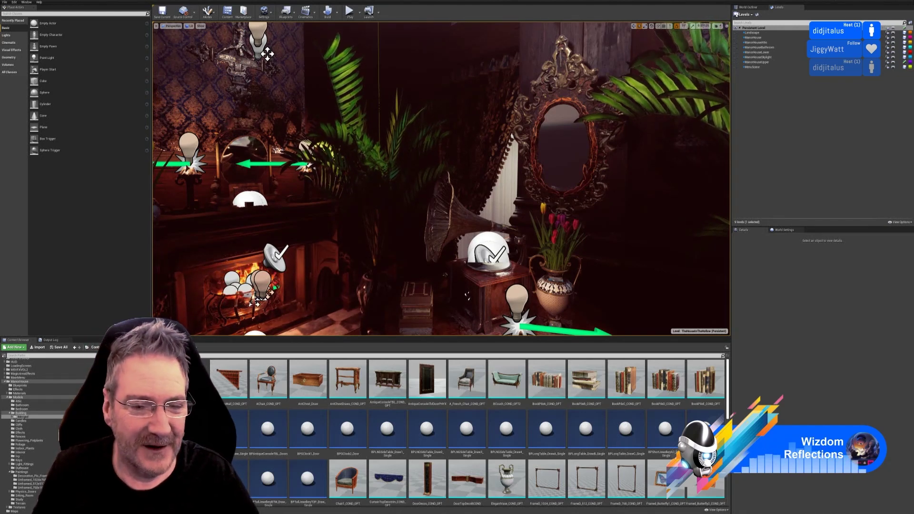
{"action": "mouse_move", "coordinate": [486, 156]}
{"action": "right_mouse_down"}
{"action": "mouse_move", "coordinate": [533, 178]}
{"action": "mouse_move", "coordinate": [600, 168]}
{"action": "mouse_move", "coordinate": [545, 172]}
{"action": "mouse_move", "coordinate": [478, 150]}
{"action": "mouse_move", "coordinate": [485, 157]}
{"action": "right_mouse_up"}
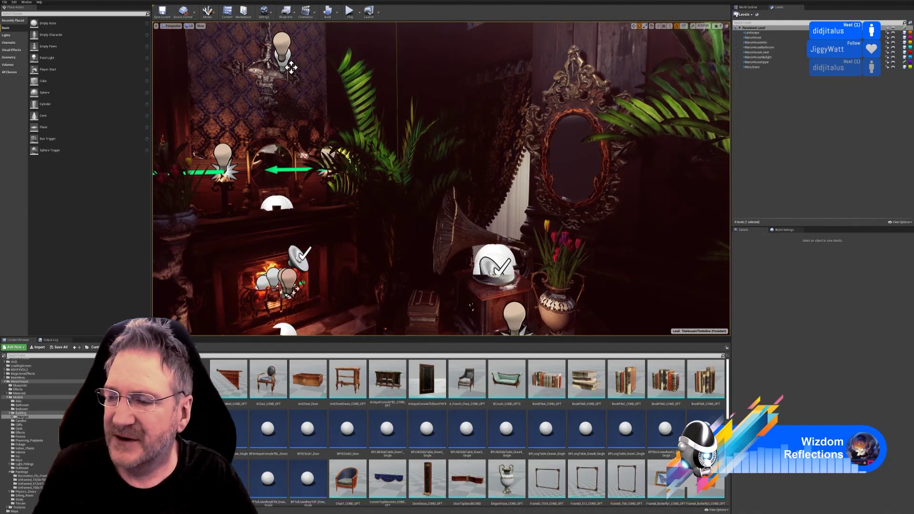
{"action": "right_click_drag", "start_coordinate": [324, 160], "coordinate": [493, 118]}
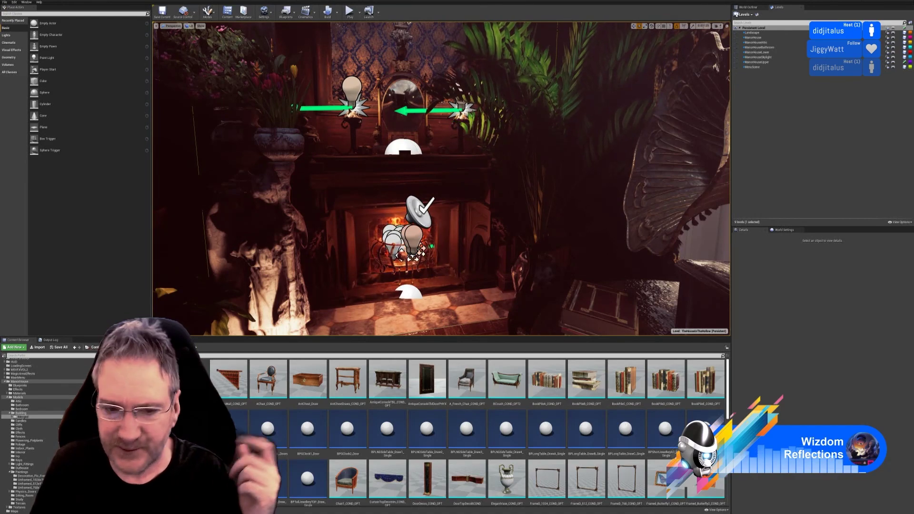
{"action": "right_click_drag", "start_coordinate": [440, 178], "coordinate": [429, 194]}
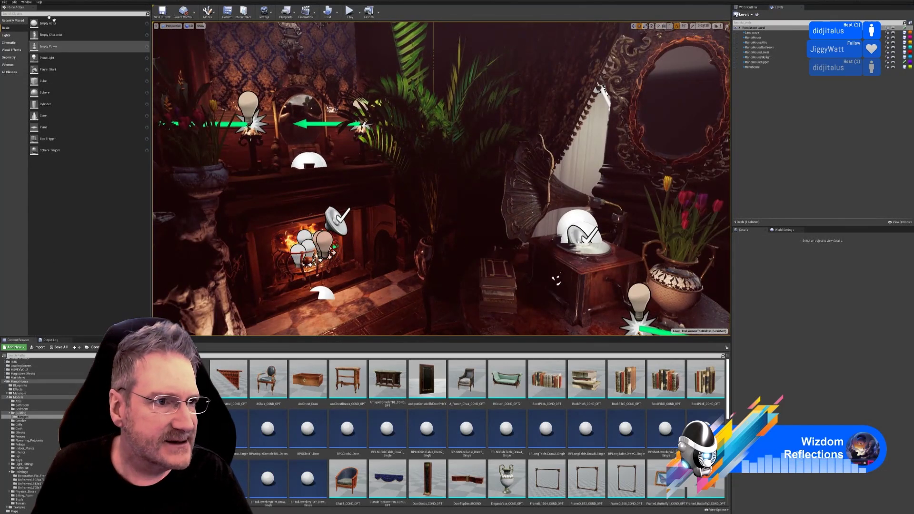
Step: Place a Box Reflection Capture in front of the fireplace
{"action": "left_click", "coordinate": [15, 49]}
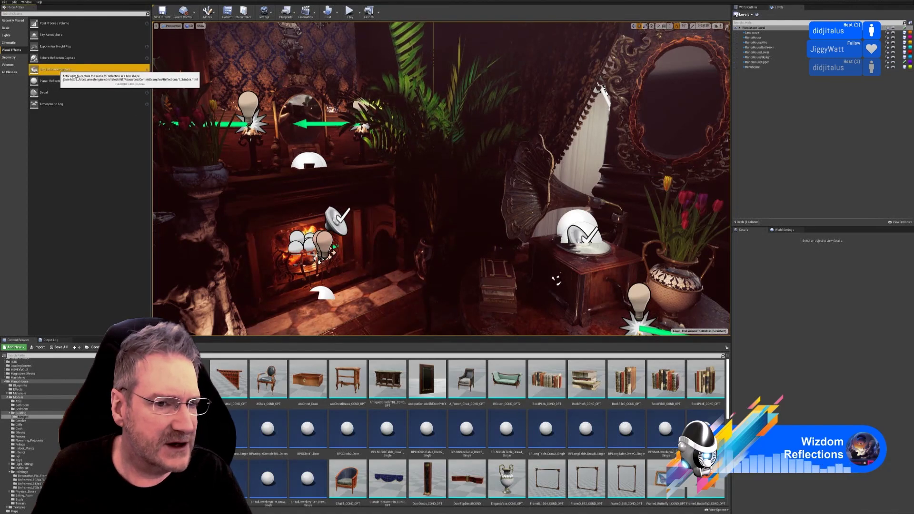
{"action": "left_click_drag", "start_coordinate": [56, 69], "coordinate": [391, 264]}
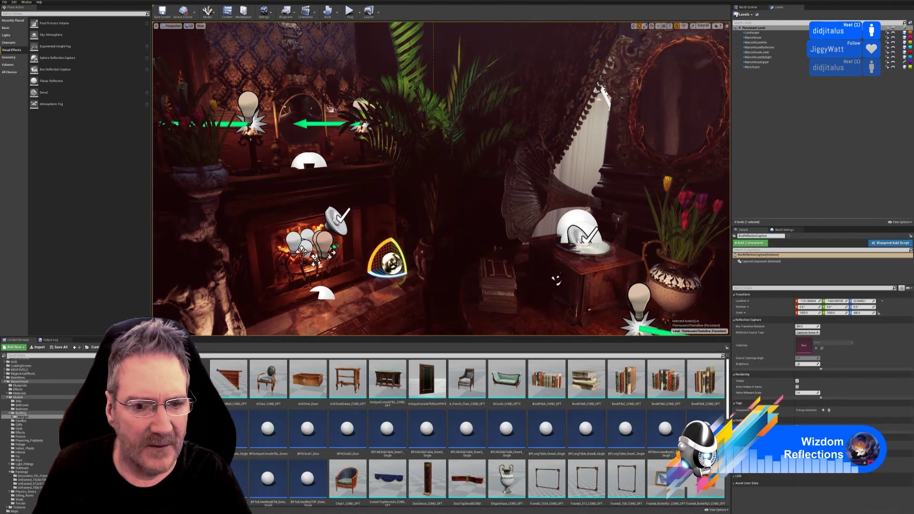
{"action": "right_click_drag", "start_coordinate": [417, 216], "coordinate": [414, 279]}
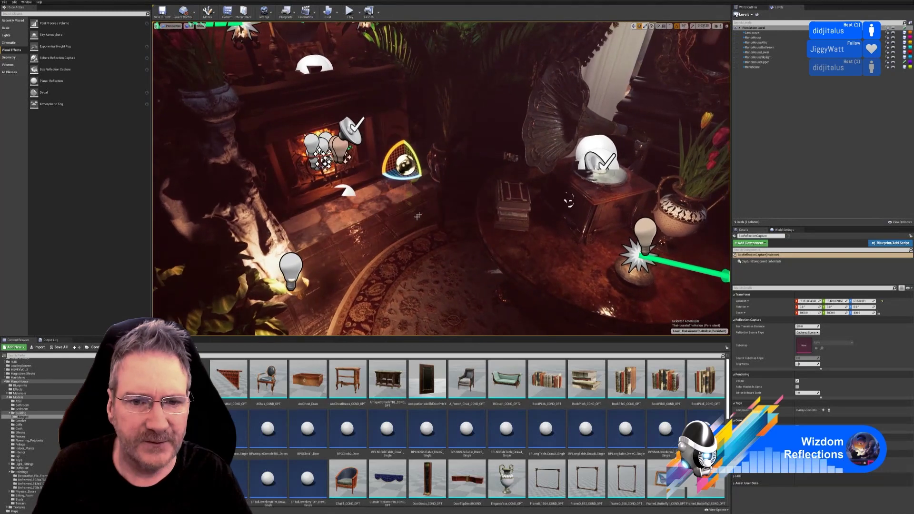
Step: Scale the box reflection capture down, setting its X and Z scale to 100
{"action": "left_click", "coordinate": [645, 26]}
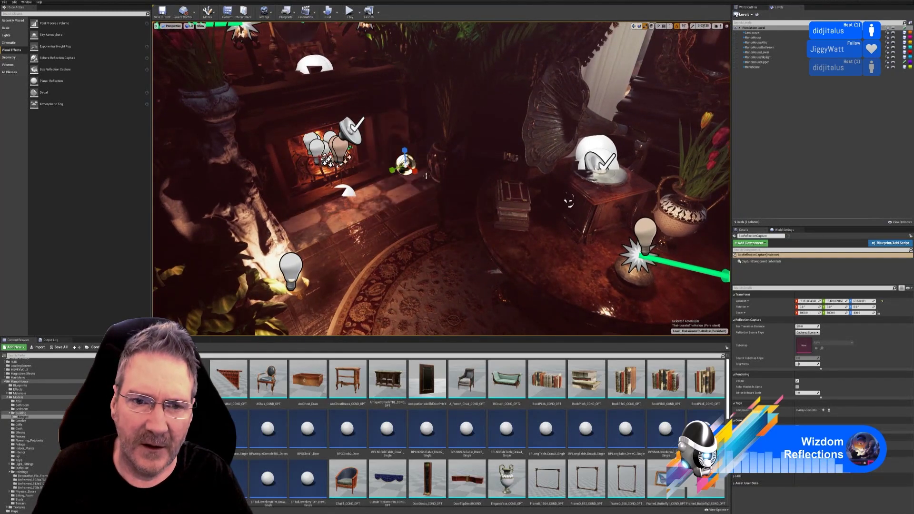
{"action": "left_click_drag", "start_coordinate": [415, 171], "coordinate": [412, 170]}
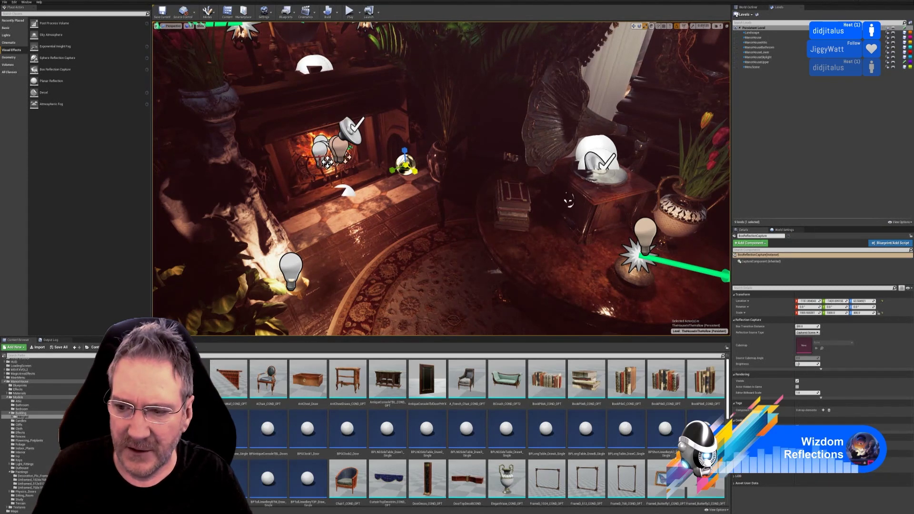
{"action": "left_click_drag", "start_coordinate": [412, 170], "coordinate": [414, 170]}
{"action": "left_click", "coordinate": [808, 313]}
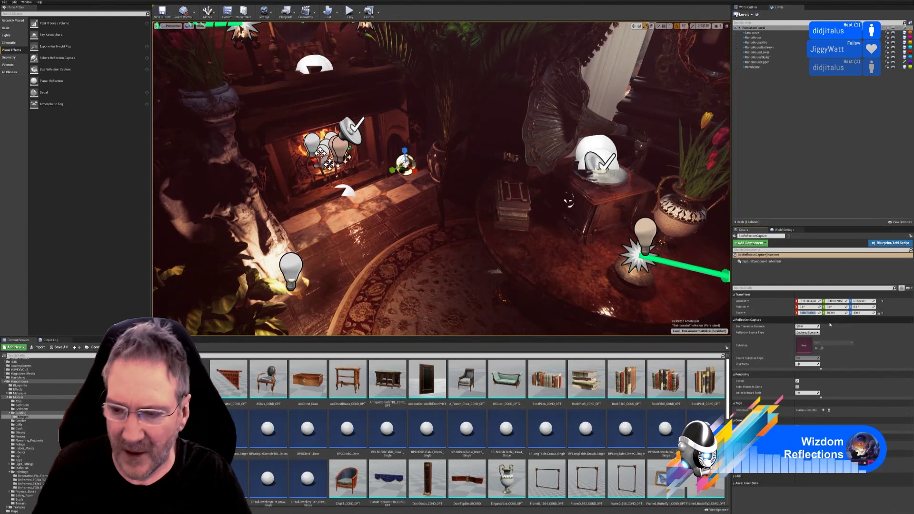
{"action": "type", "text": "100"}
{"action": "key", "text": "Tab"}
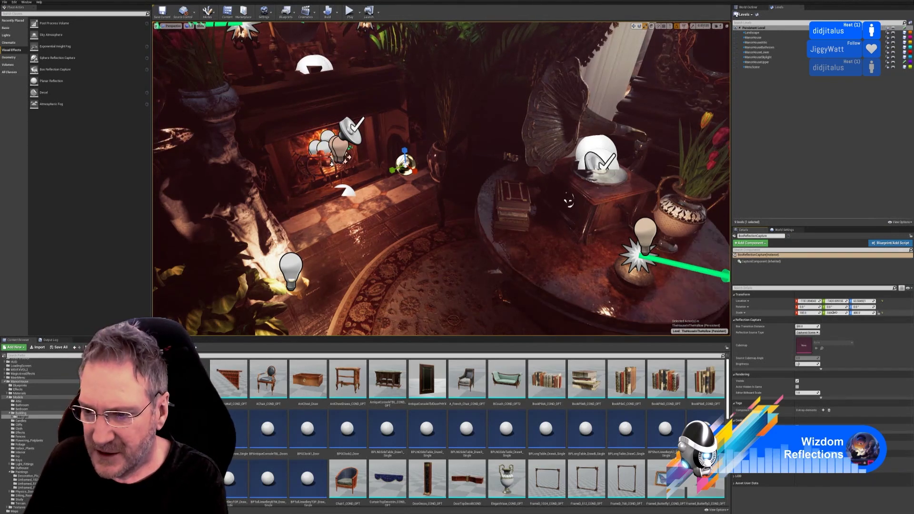
{"action": "key", "text": "Tab"}
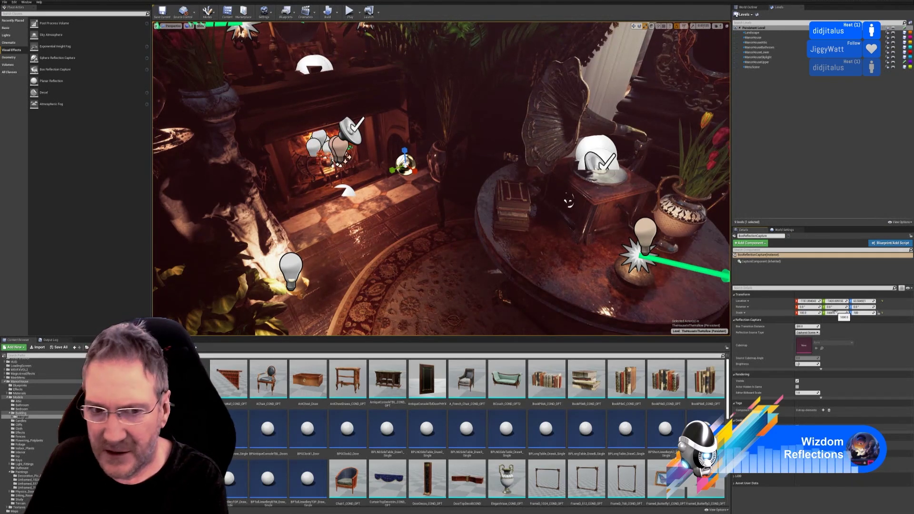
{"action": "key", "text": "Return"}
Step: Move the box reflection capture away from the fireplace along the X axis, to beside the gramophone on the round table
{"action": "right_click_drag", "start_coordinate": [571, 205], "coordinate": [666, 252]}
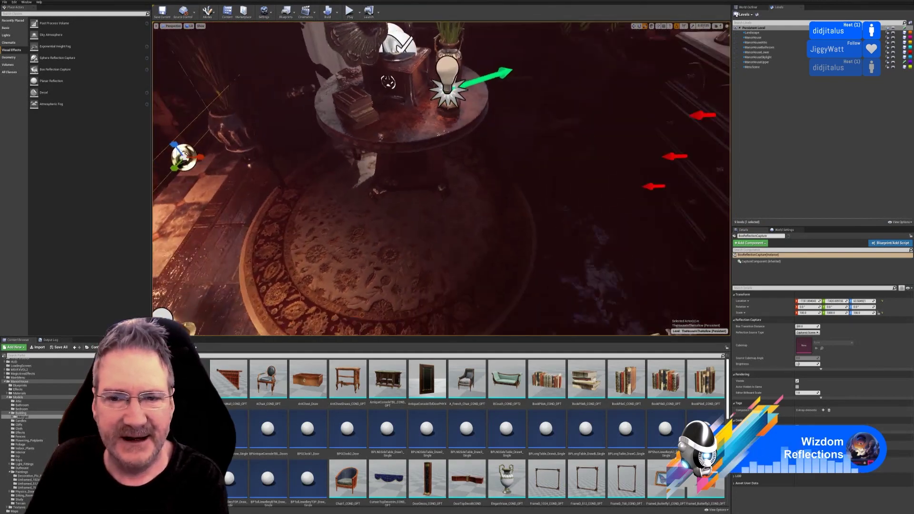
{"action": "right_click_drag", "start_coordinate": [514, 209], "coordinate": [692, 73]}
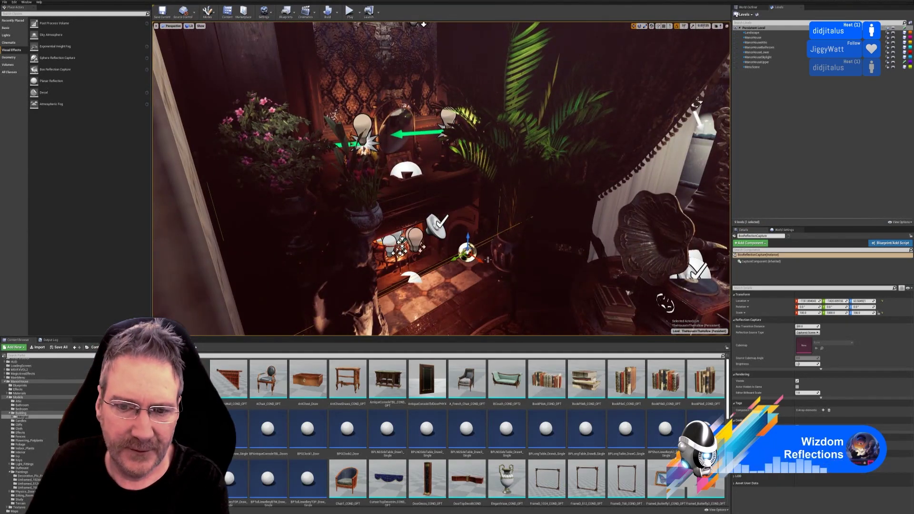
{"action": "left_click_drag", "start_coordinate": [480, 261], "coordinate": [581, 329]}
{"action": "right_click_drag", "start_coordinate": [582, 329], "coordinate": [514, 399]}
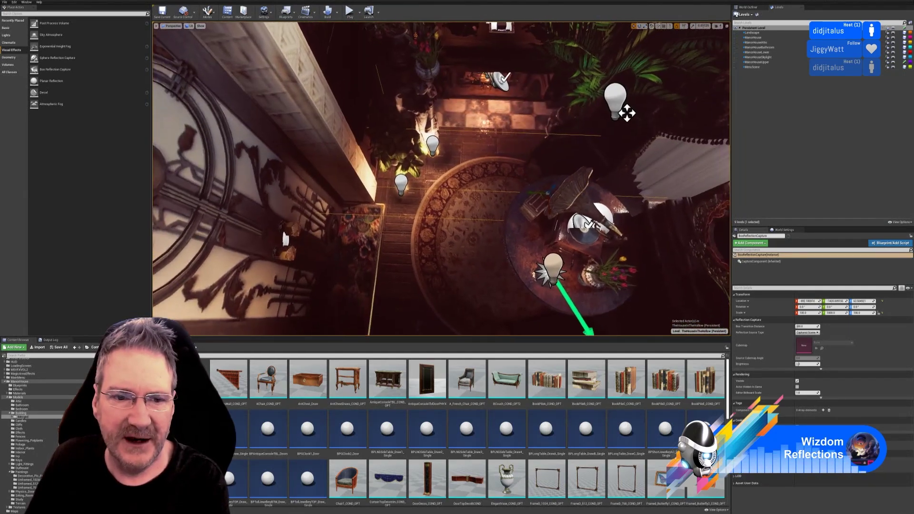
{"action": "right_click_drag", "start_coordinate": [514, 205], "coordinate": [536, 206]}
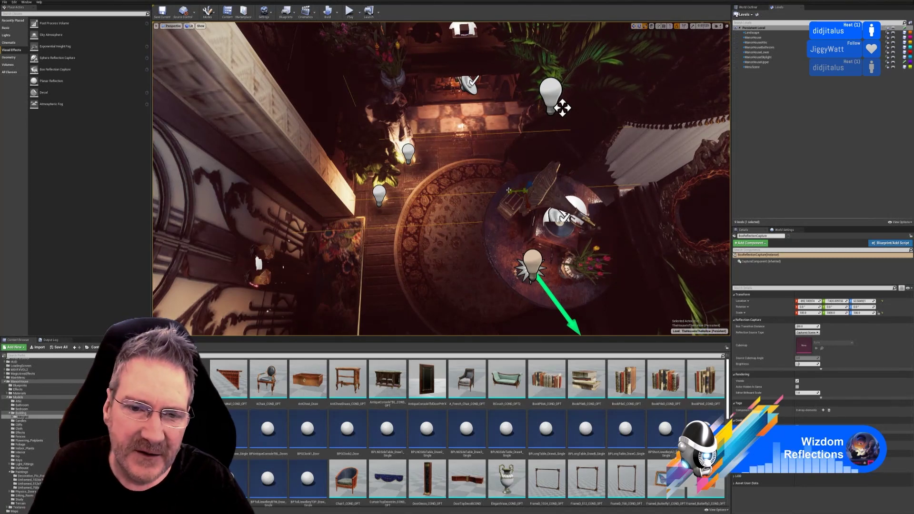
Step: Reduce the box reflection capture's Y scale to 100
{"action": "left_click_drag", "start_coordinate": [507, 190], "coordinate": [511, 191]}
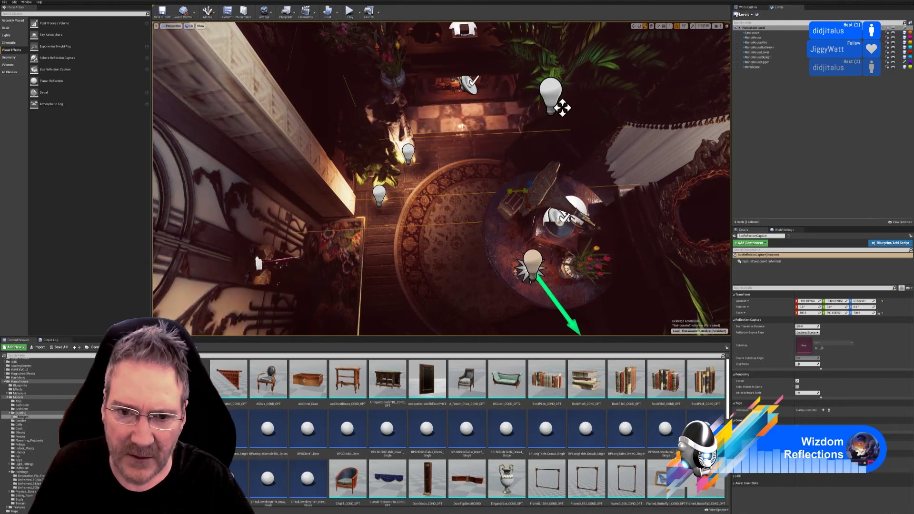
{"action": "left_click_drag", "start_coordinate": [510, 191], "coordinate": [512, 190]}
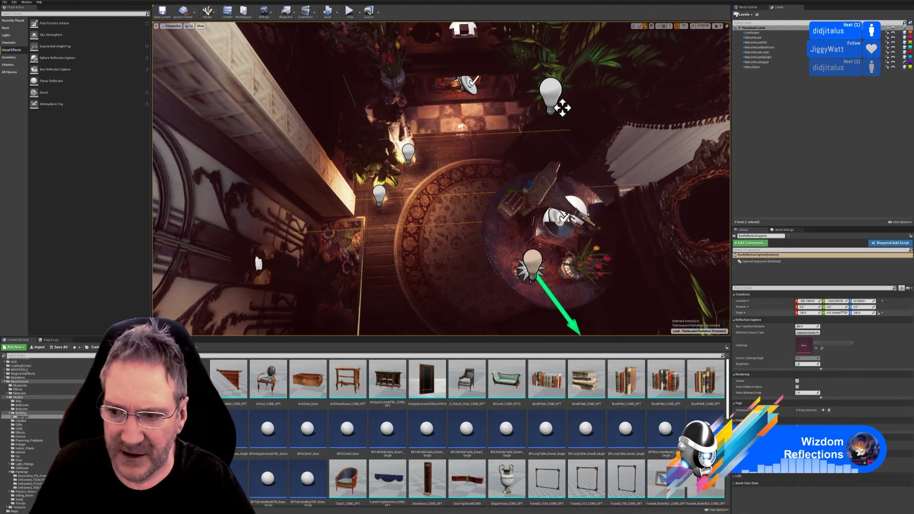
{"action": "left_click", "coordinate": [840, 313]}
{"action": "type", "text": "100"}
{"action": "key", "text": "Return"}
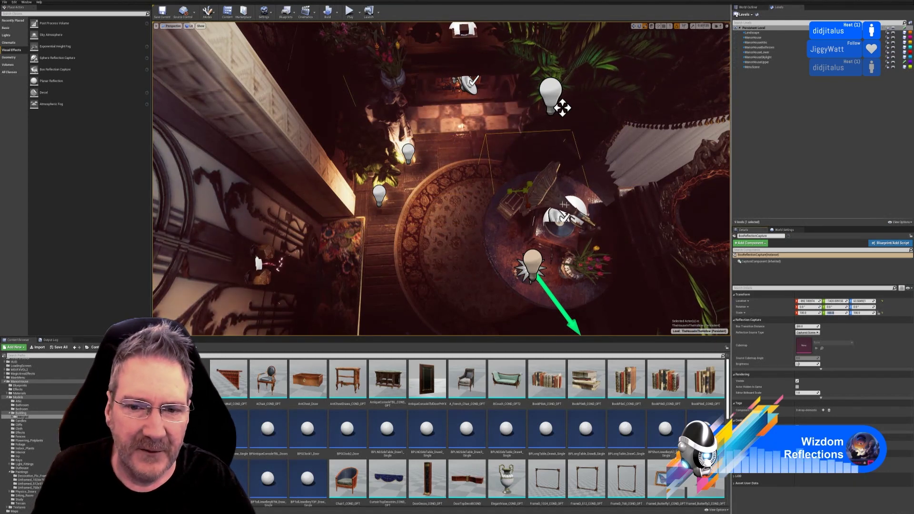
Step: Move the box reflection capture past the gramophone to the table's outer edge and shift it along Y toward the round rug
{"action": "mouse_move", "coordinate": [514, 193]}
{"action": "right_mouse_down"}
{"action": "mouse_move", "coordinate": [498, 215]}
{"action": "mouse_move", "coordinate": [521, 195]}
{"action": "right_mouse_up"}
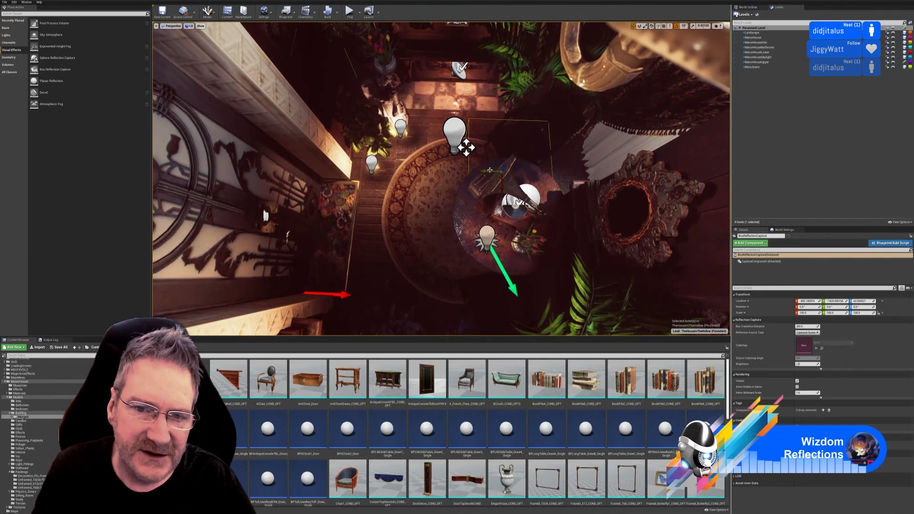
{"action": "left_click_drag", "start_coordinate": [484, 171], "coordinate": [465, 245]}
{"action": "right_click_drag", "start_coordinate": [465, 245], "coordinate": [564, 219]}
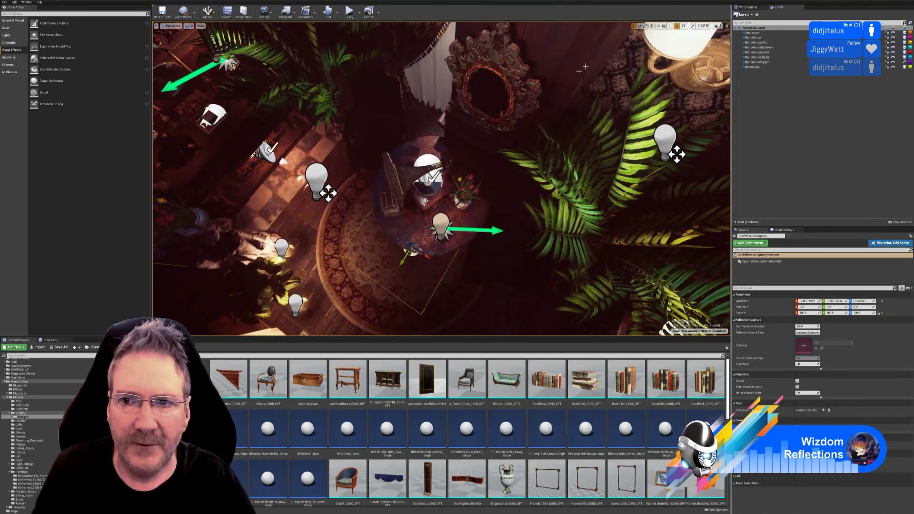
{"action": "right_click_drag", "start_coordinate": [464, 224], "coordinate": [465, 223]}
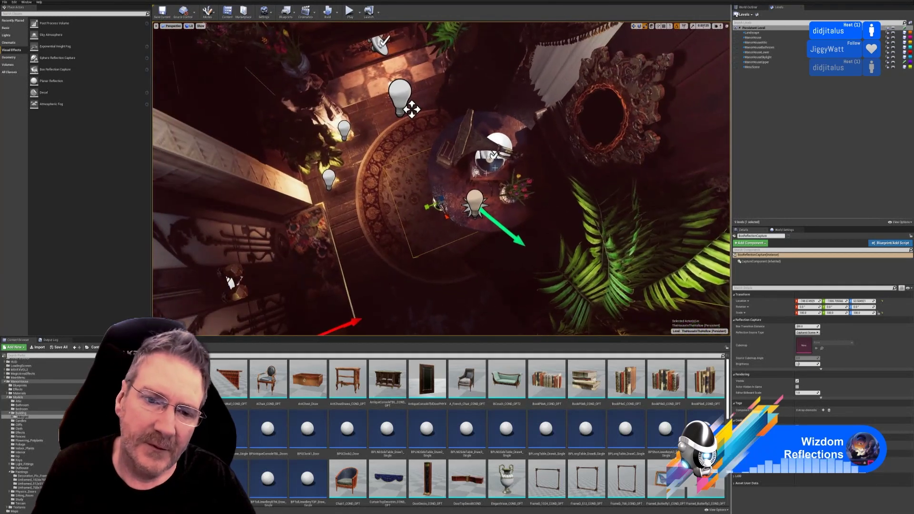
{"action": "left_click_drag", "start_coordinate": [427, 207], "coordinate": [403, 214]}
Step: Stretch the box reflection capture along Y and X so its bounds reach out toward the room's walls
{"action": "left_click_drag", "start_coordinate": [411, 110], "coordinate": [411, 109]}
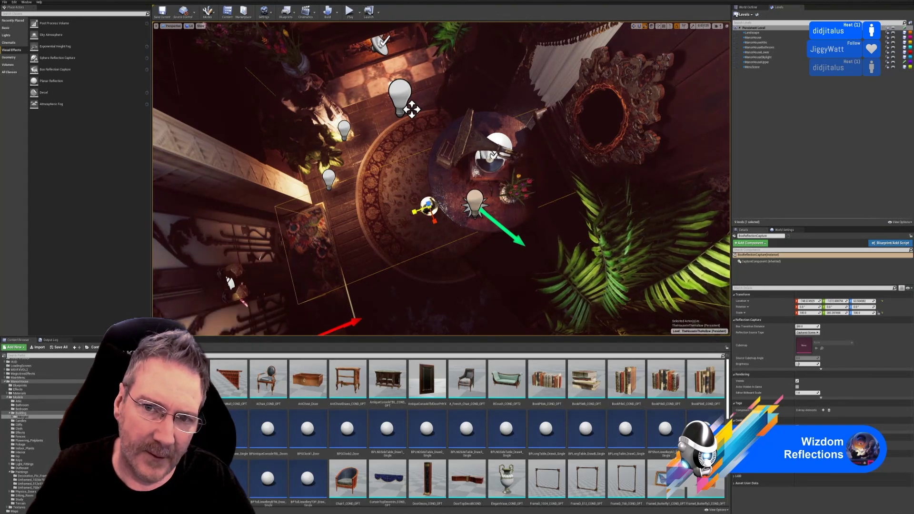
{"action": "left_click_drag", "start_coordinate": [412, 110], "coordinate": [411, 109]}
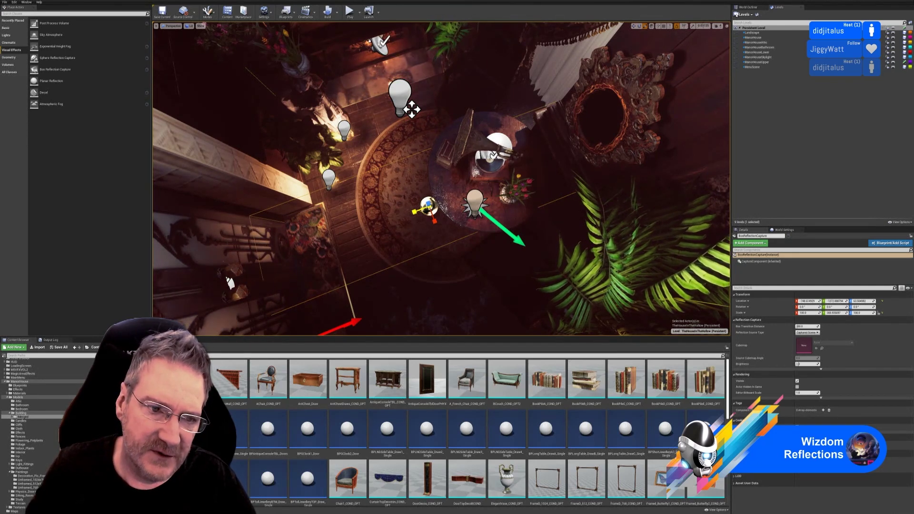
{"action": "left_click_drag", "start_coordinate": [412, 110], "coordinate": [412, 109]}
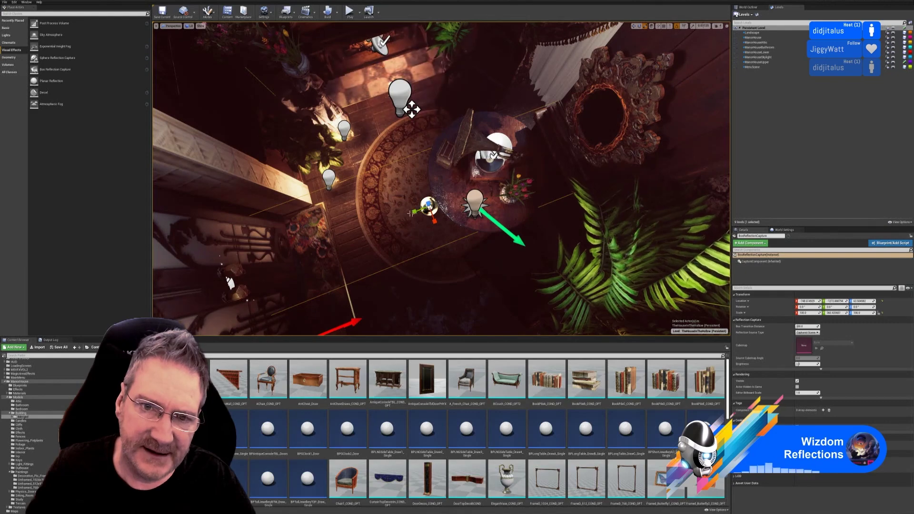
{"action": "right_click_drag", "start_coordinate": [411, 110], "coordinate": [412, 110]}
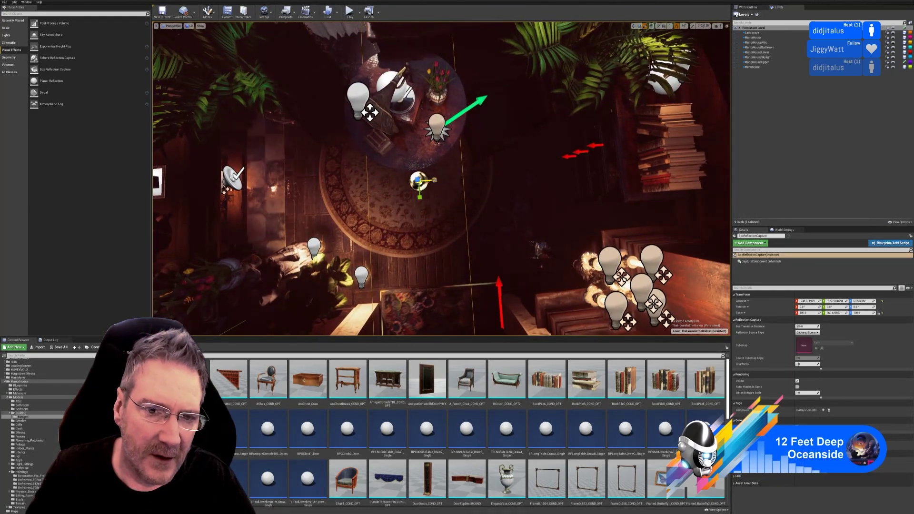
{"action": "left_click_drag", "start_coordinate": [434, 180], "coordinate": [489, 180]}
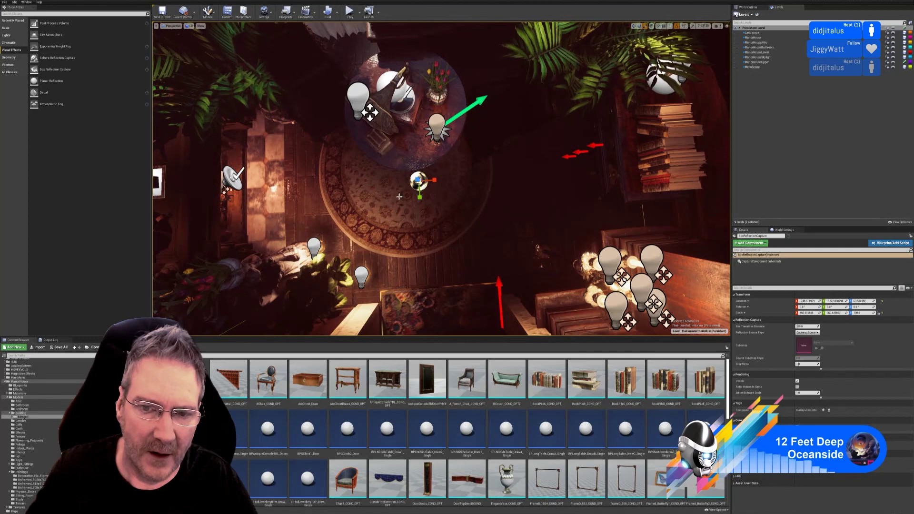
Step: Shift the box reflection capture slightly along X, away from the fireplace
{"action": "right_click_drag", "start_coordinate": [399, 196], "coordinate": [399, 196]}
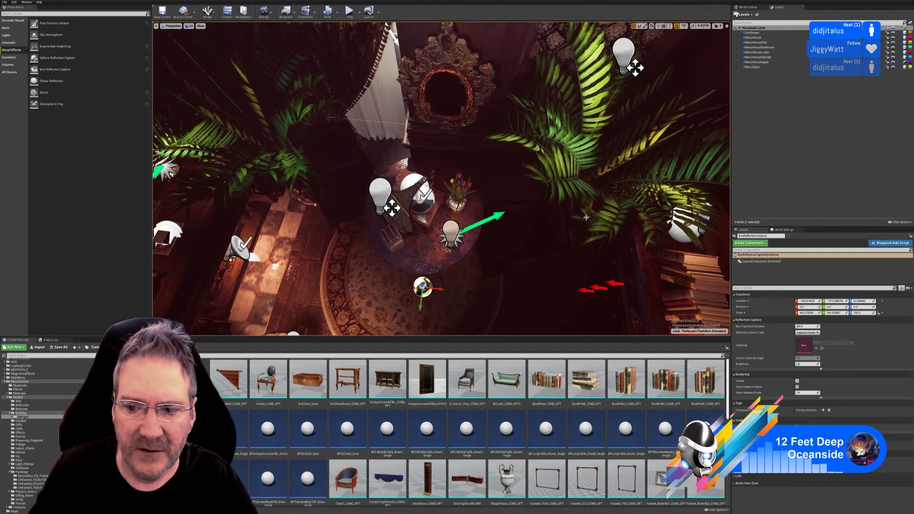
{"action": "right_click_drag", "start_coordinate": [586, 217], "coordinate": [586, 217]}
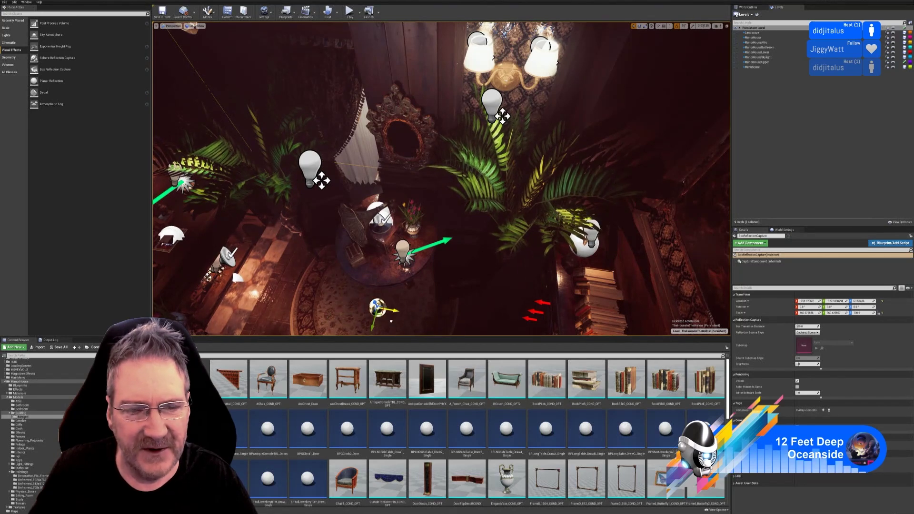
{"action": "left_click_drag", "start_coordinate": [391, 321], "coordinate": [414, 325]}
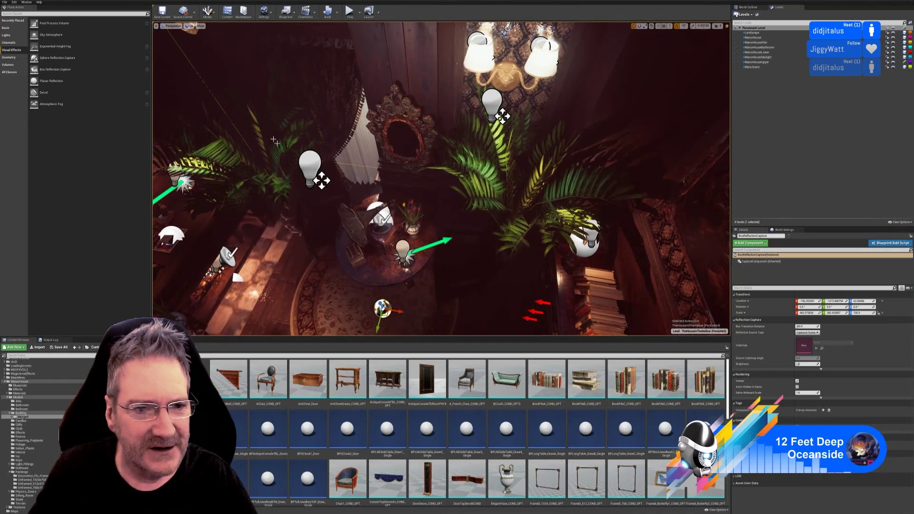
Step: Check the capture's bounds around the fireplace wall and enlarge its X scale slightly
{"action": "right_click_drag", "start_coordinate": [275, 141], "coordinate": [246, 107]}
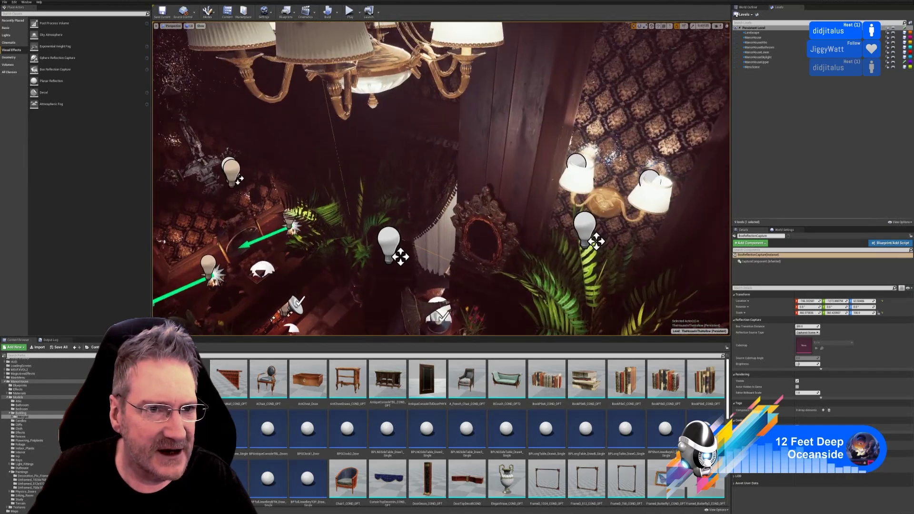
{"action": "right_click_drag", "start_coordinate": [336, 181], "coordinate": [335, 217]}
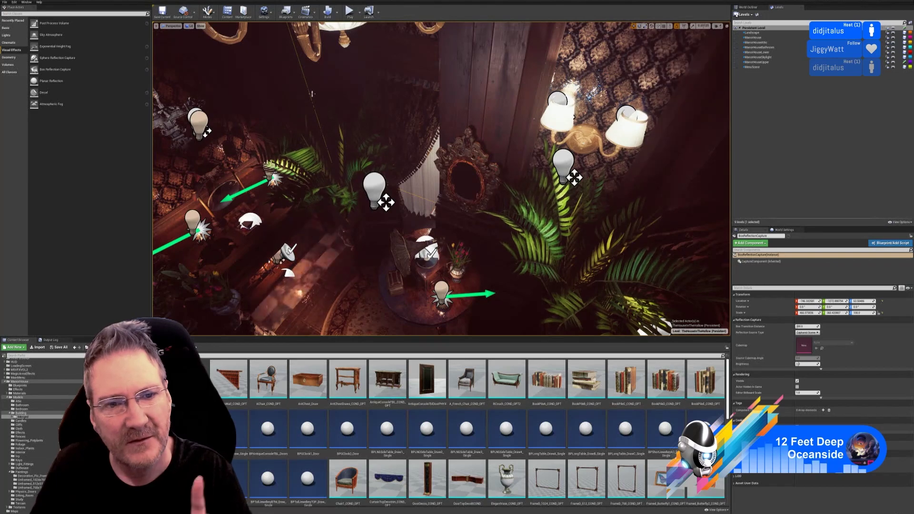
{"action": "right_click_drag", "start_coordinate": [312, 94], "coordinate": [342, 142]}
{"action": "left_click", "coordinate": [645, 26]}
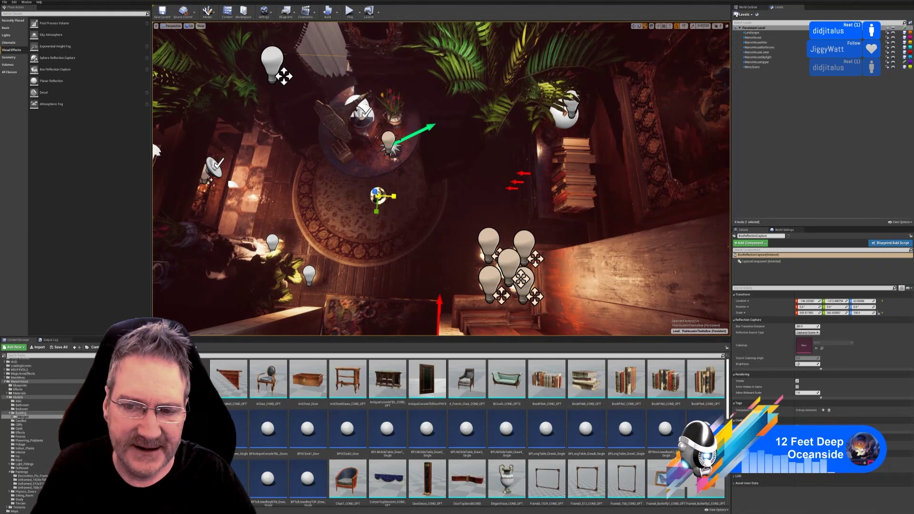
{"action": "left_click_drag", "start_coordinate": [394, 196], "coordinate": [397, 196]}
Step: Compare the capture's bounds with the fireplace wall and the opposite wall, and extend the box further along X
{"action": "right_click_drag", "start_coordinate": [396, 197], "coordinate": [293, 98]}
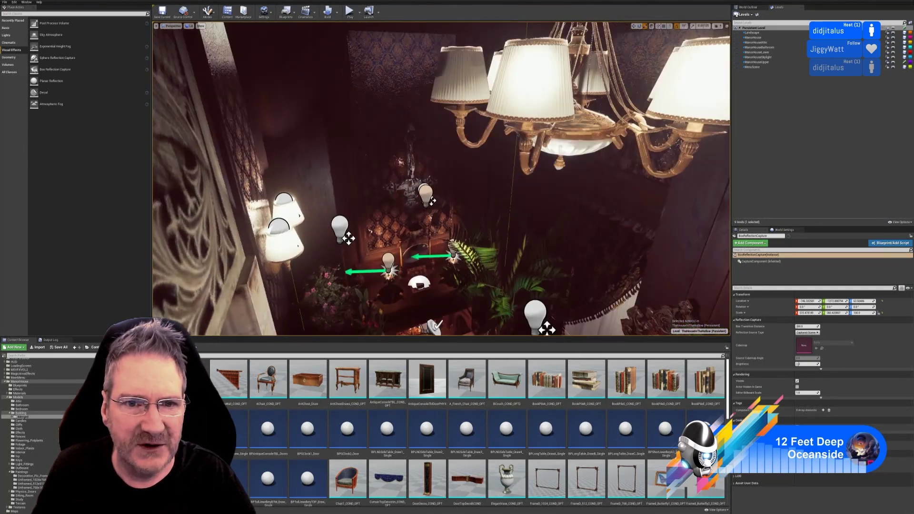
{"action": "left_click_drag", "start_coordinate": [161, 133], "coordinate": [278, 58]}
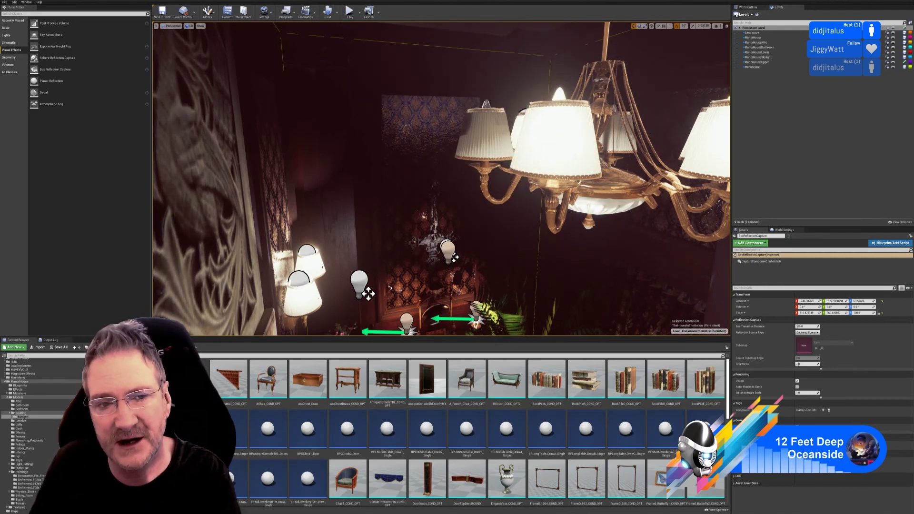
{"action": "right_click_drag", "start_coordinate": [337, 170], "coordinate": [337, 252]}
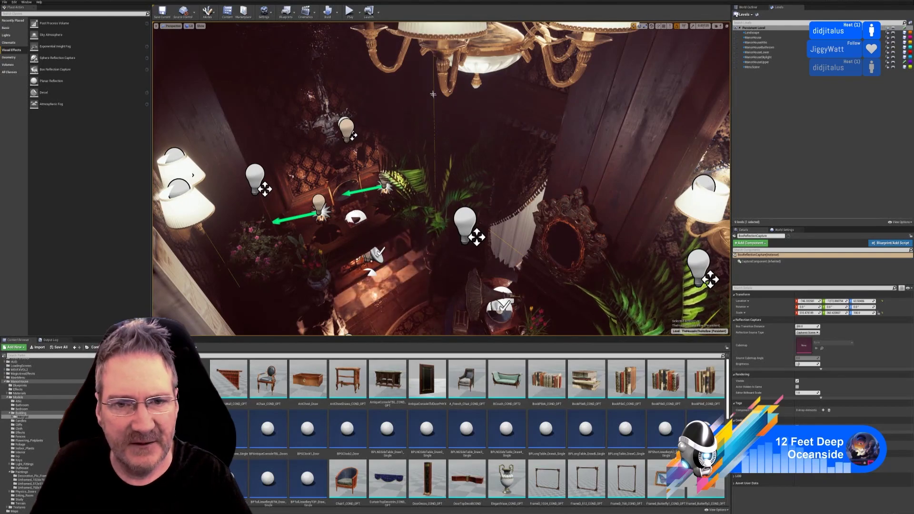
{"action": "right_click_drag", "start_coordinate": [438, 144], "coordinate": [600, 195]}
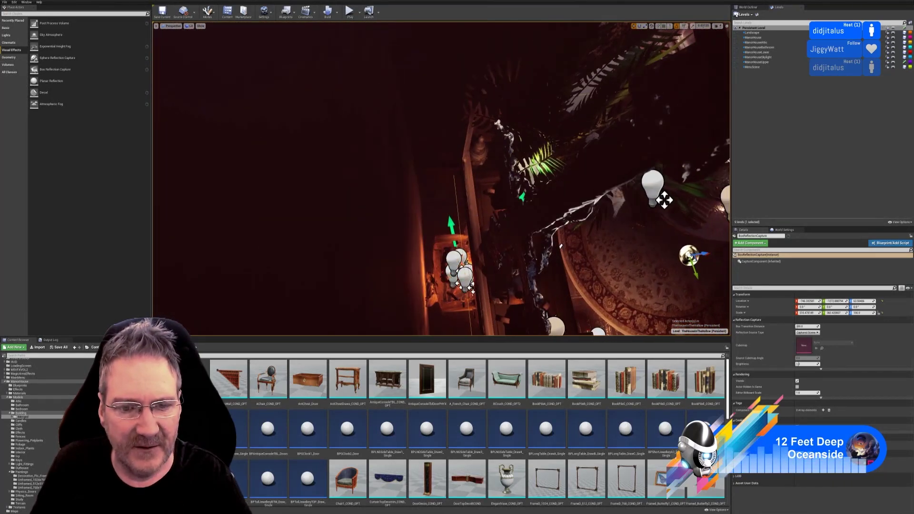
{"action": "mouse_move", "coordinate": [457, 174]}
{"action": "right_mouse_down"}
{"action": "mouse_move", "coordinate": [431, 184]}
{"action": "mouse_move", "coordinate": [333, 178]}
{"action": "mouse_move", "coordinate": [338, 138]}
{"action": "mouse_move", "coordinate": [341, 147]}
{"action": "mouse_move", "coordinate": [314, 161]}
{"action": "mouse_move", "coordinate": [318, 182]}
{"action": "mouse_move", "coordinate": [469, 181]}
{"action": "right_mouse_up"}
{"action": "mouse_move", "coordinate": [265, 205]}
{"action": "right_mouse_down"}
{"action": "mouse_move", "coordinate": [281, 206]}
{"action": "mouse_move", "coordinate": [265, 205]}
{"action": "right_mouse_up"}
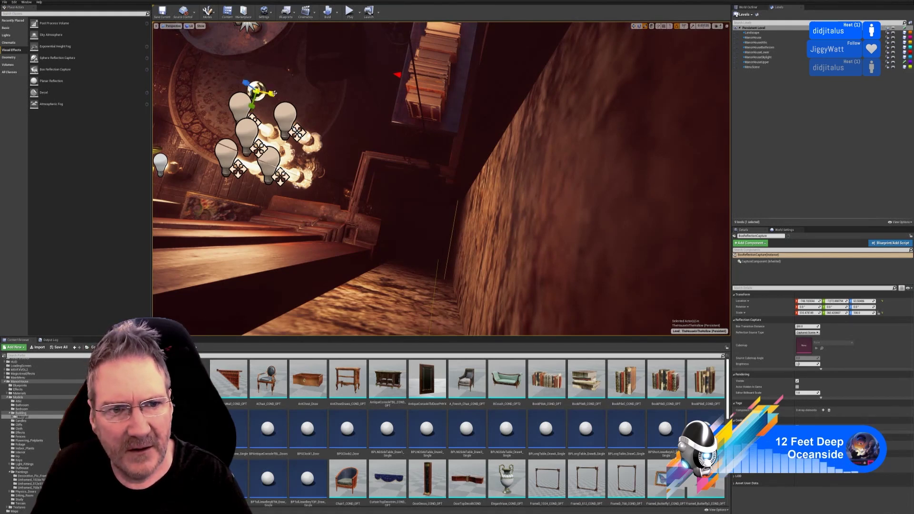
{"action": "left_click_drag", "start_coordinate": [270, 94], "coordinate": [335, 104]}
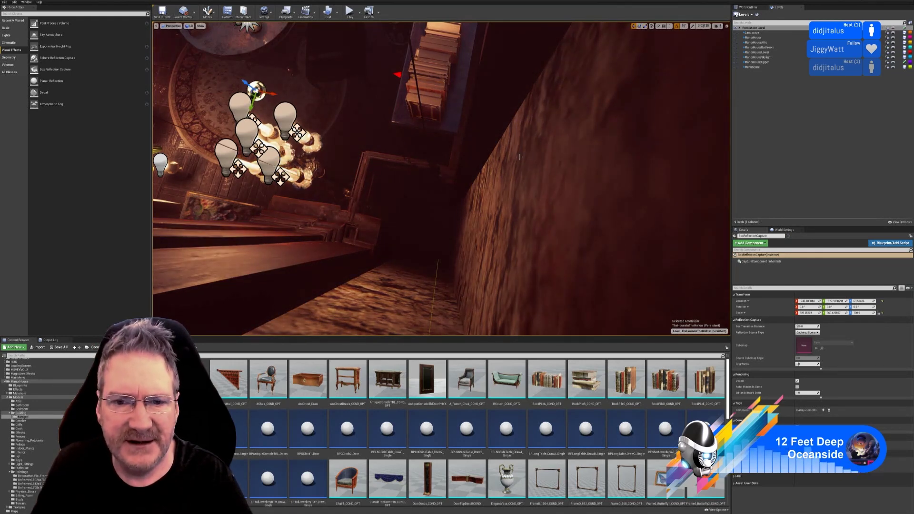
Step: Fine-tune the box reflection capture's position and scale along X and Y to fit the room's walls
{"action": "key", "text": "a"}
{"action": "mouse_move", "coordinate": [517, 152]}
{"action": "right_mouse_down"}
{"action": "mouse_move", "coordinate": [481, 143]}
{"action": "mouse_move", "coordinate": [476, 128]}
{"action": "mouse_move", "coordinate": [476, 152]}
{"action": "mouse_move", "coordinate": [464, 157]}
{"action": "mouse_move", "coordinate": [513, 153]}
{"action": "right_mouse_up"}
{"action": "key", "text": "a"}
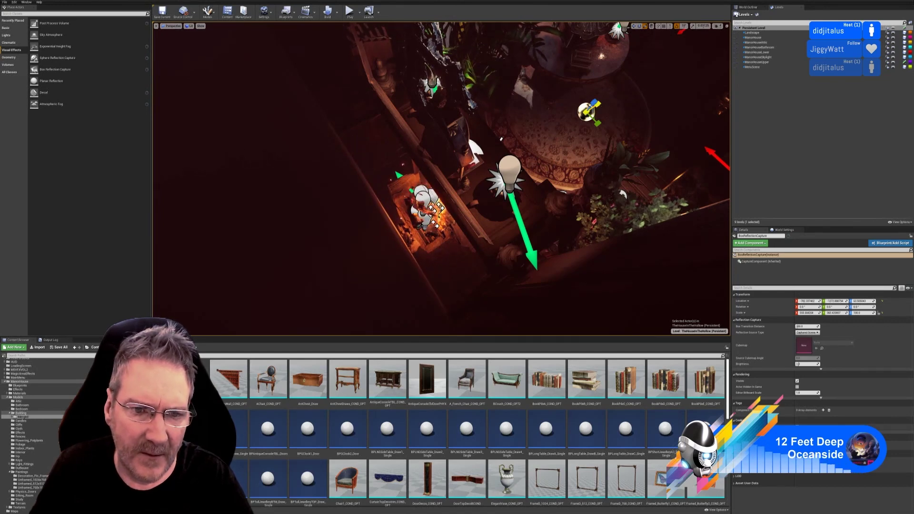
{"action": "right_click_drag", "start_coordinate": [525, 189], "coordinate": [379, 163]}
{"action": "right_click_drag", "start_coordinate": [724, 262], "coordinate": [724, 243]}
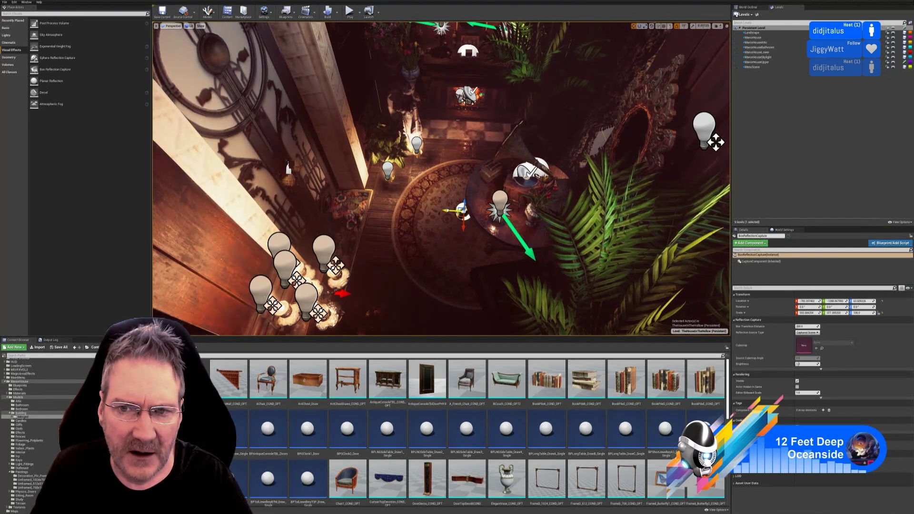
{"action": "left_click_drag", "start_coordinate": [450, 210], "coordinate": [448, 211]}
{"action": "right_click_drag", "start_coordinate": [450, 212], "coordinate": [505, 214]}
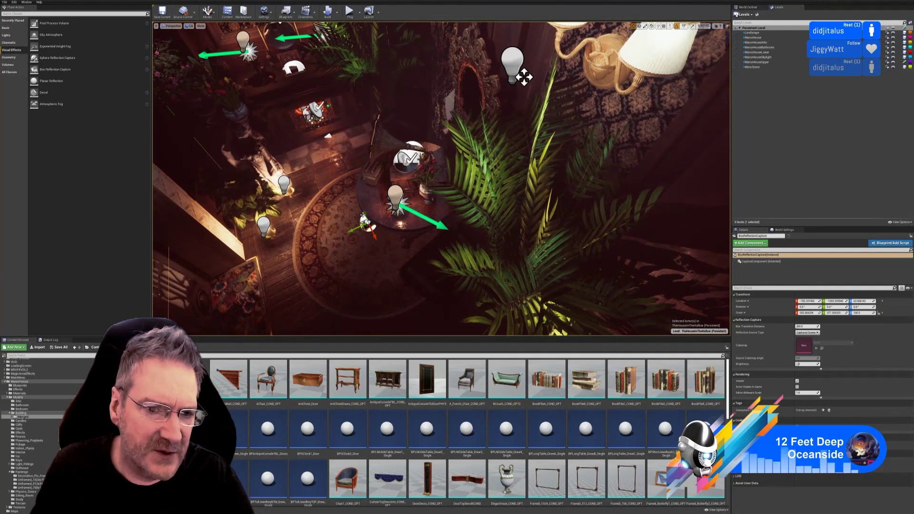
Step: Enlarge the box reflection capture's Z scale so its bounds reach toward the room's full height
{"action": "left_click_drag", "start_coordinate": [366, 215], "coordinate": [353, 117]}
{"action": "right_click_drag", "start_coordinate": [376, 228], "coordinate": [322, 193]}
{"action": "right_click_drag", "start_coordinate": [344, 227], "coordinate": [361, 176]}
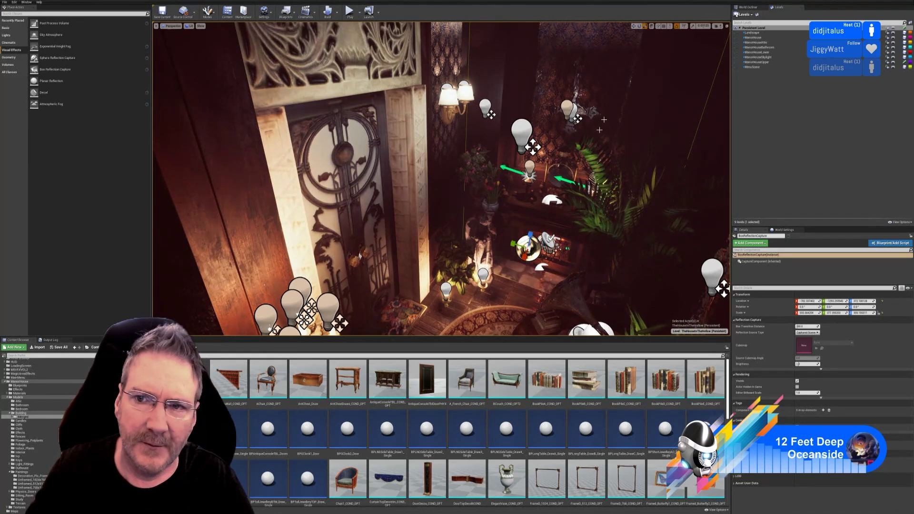
Step: Move the box reflection capture along Y, checking its bounds against the decorated door wall and the fireplace side
{"action": "left_click", "coordinate": [634, 27]}
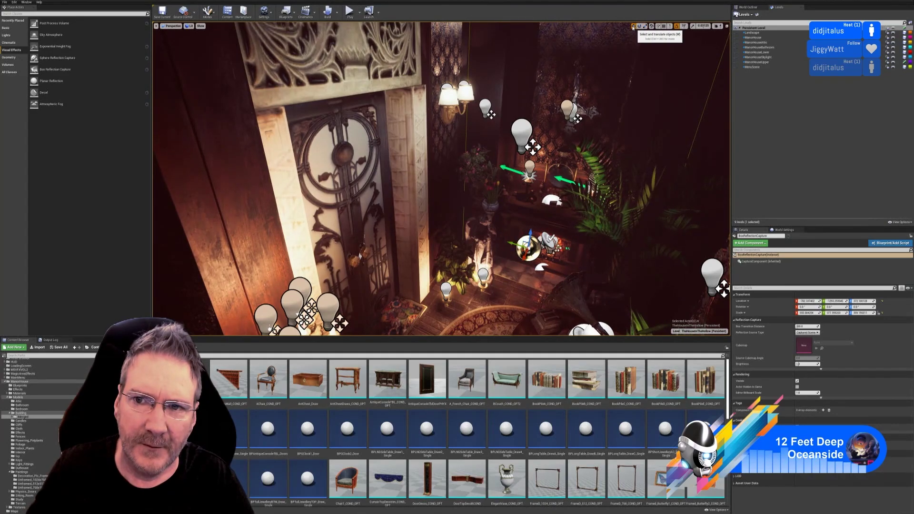
{"action": "right_click_drag", "start_coordinate": [547, 167], "coordinate": [595, 100]}
{"action": "right_click_drag", "start_coordinate": [348, 134], "coordinate": [301, 216]}
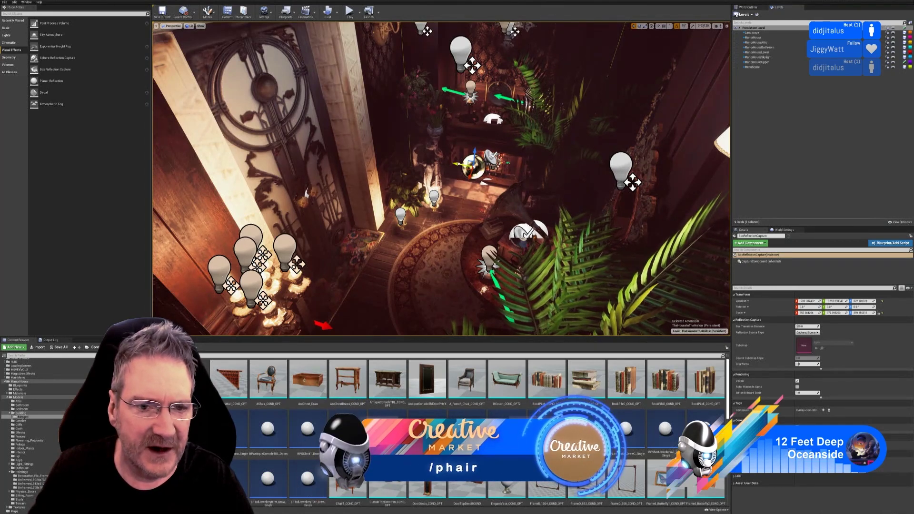
{"action": "left_click_drag", "start_coordinate": [457, 165], "coordinate": [488, 170]}
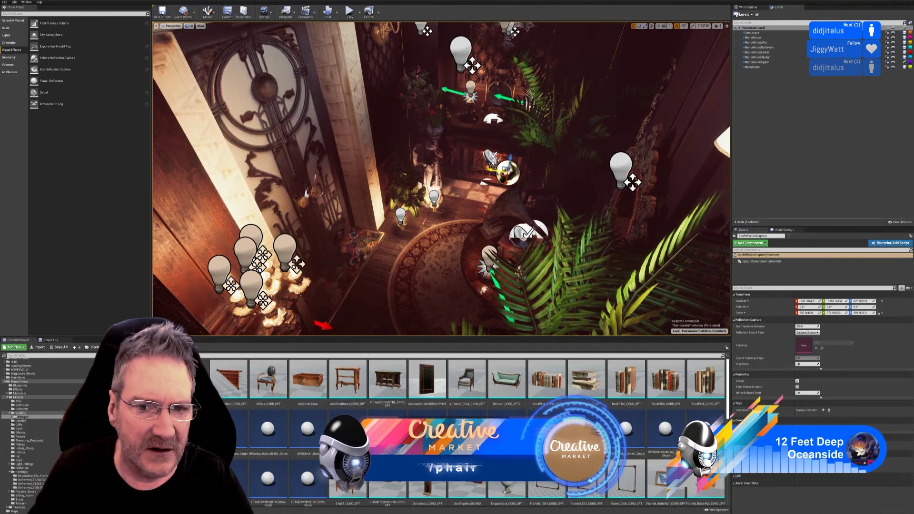
{"action": "right_click_drag", "start_coordinate": [488, 170], "coordinate": [478, 102]}
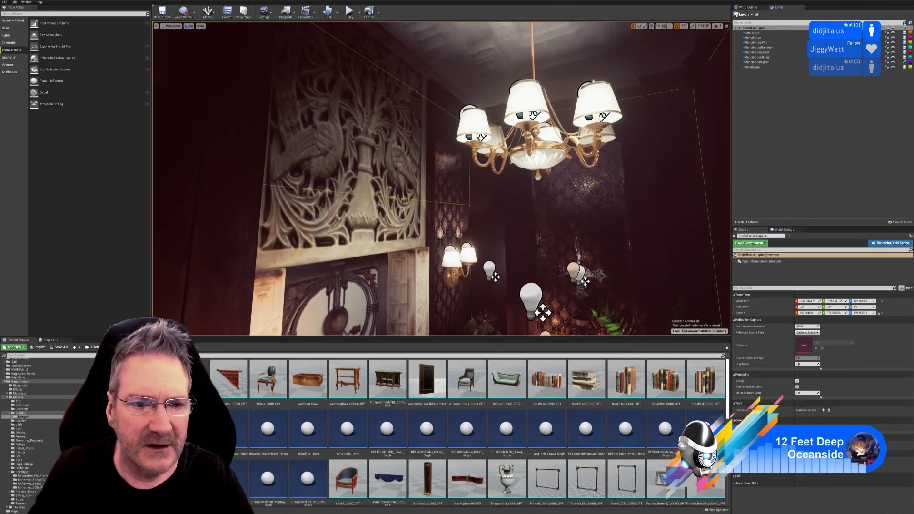
{"action": "right_click_drag", "start_coordinate": [347, 143], "coordinate": [348, 143]}
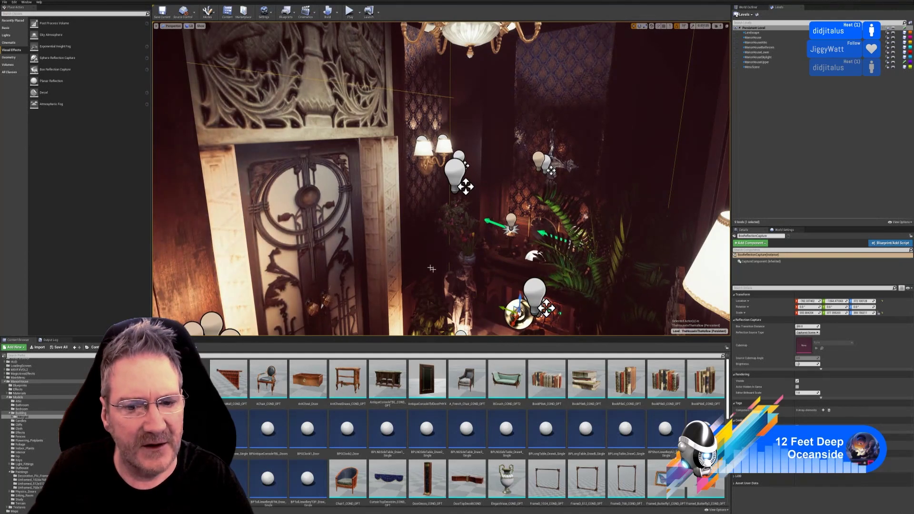
Step: Raise the box reflection capture along Z so its upper bounds approach the ceiling above the chandelier
{"action": "right_click_drag", "start_coordinate": [432, 268], "coordinate": [431, 269]}
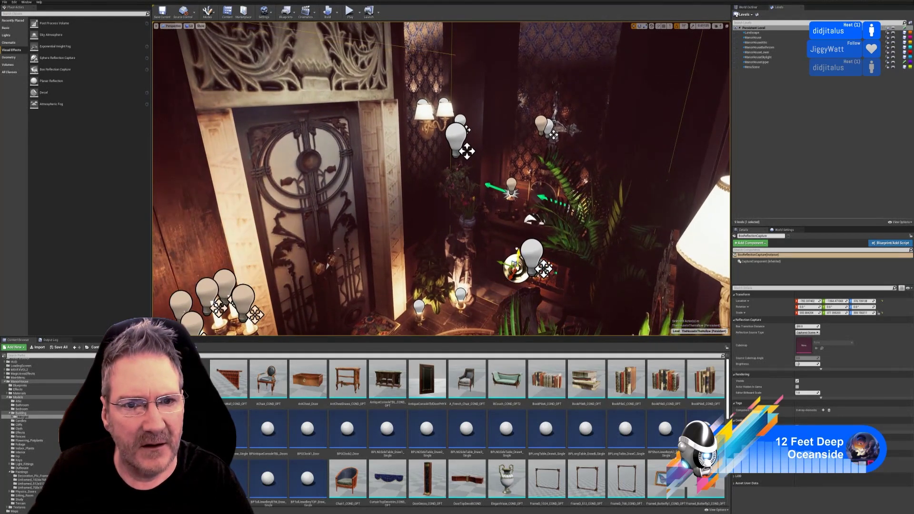
{"action": "right_click_drag", "start_coordinate": [431, 269], "coordinate": [431, 269]}
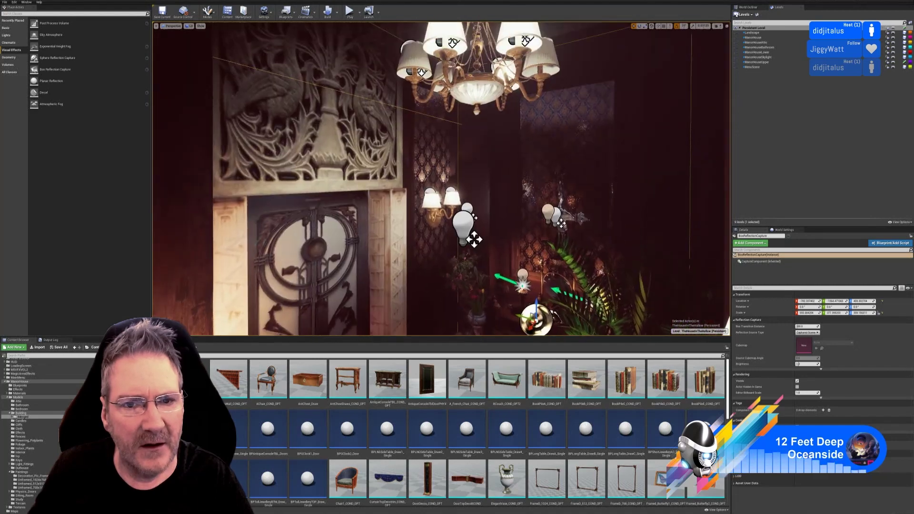
{"action": "right_click_drag", "start_coordinate": [486, 274], "coordinate": [485, 274]}
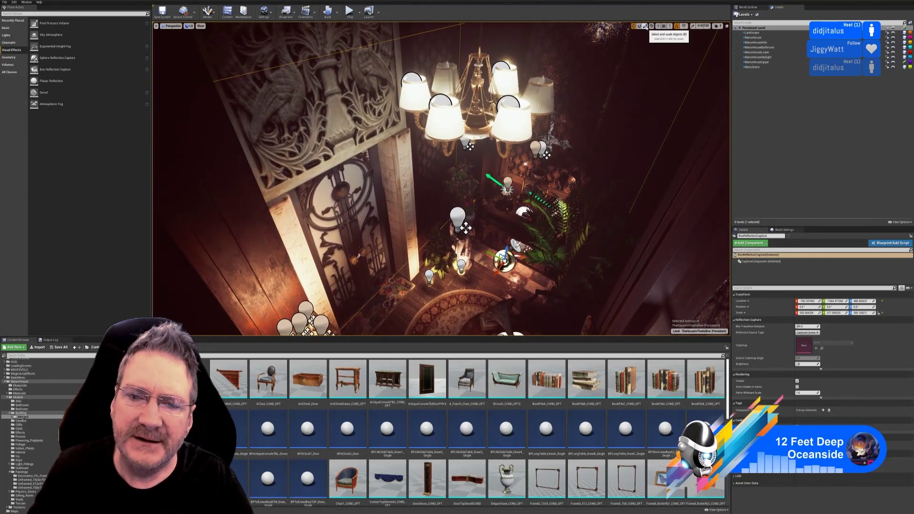
Step: Reduce the box reflection capture's Z scale slightly and raise it further to align its bounds with the floor and ceiling
{"action": "mouse_move", "coordinate": [507, 248]}
{"action": "left_mouse_down"}
{"action": "mouse_move", "coordinate": [506, 228]}
{"action": "mouse_move", "coordinate": [506, 255]}
{"action": "left_mouse_up"}
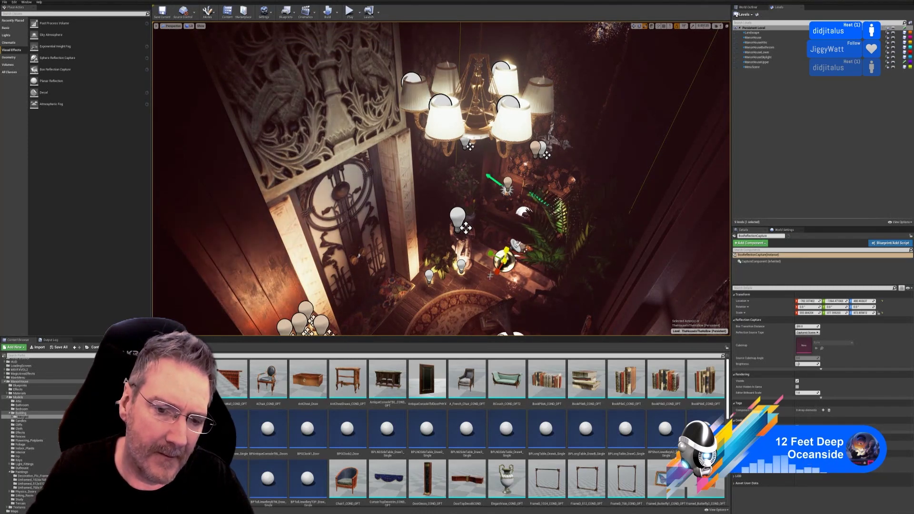
{"action": "mouse_move", "coordinate": [421, 241]}
{"action": "right_mouse_down"}
{"action": "mouse_move", "coordinate": [418, 157]}
{"action": "mouse_move", "coordinate": [429, 177]}
{"action": "mouse_move", "coordinate": [421, 238]}
{"action": "right_mouse_up"}
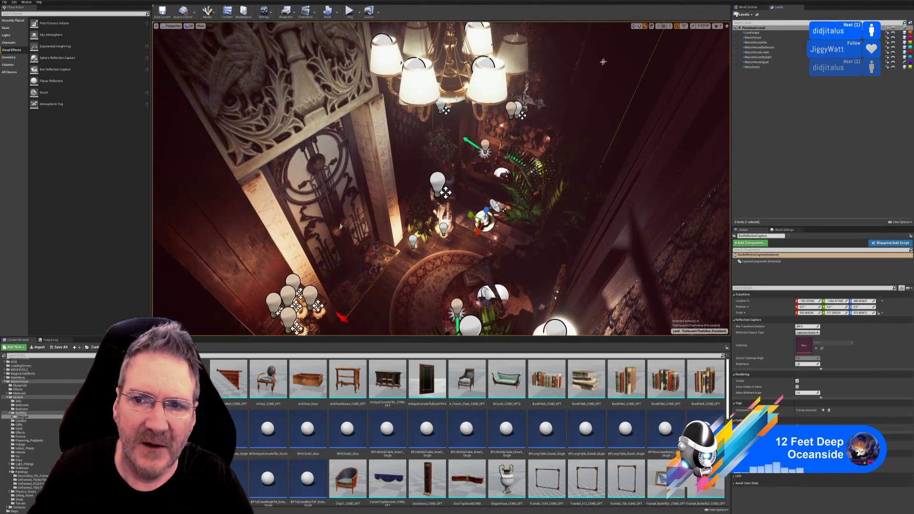
{"action": "left_click", "coordinate": [634, 27]}
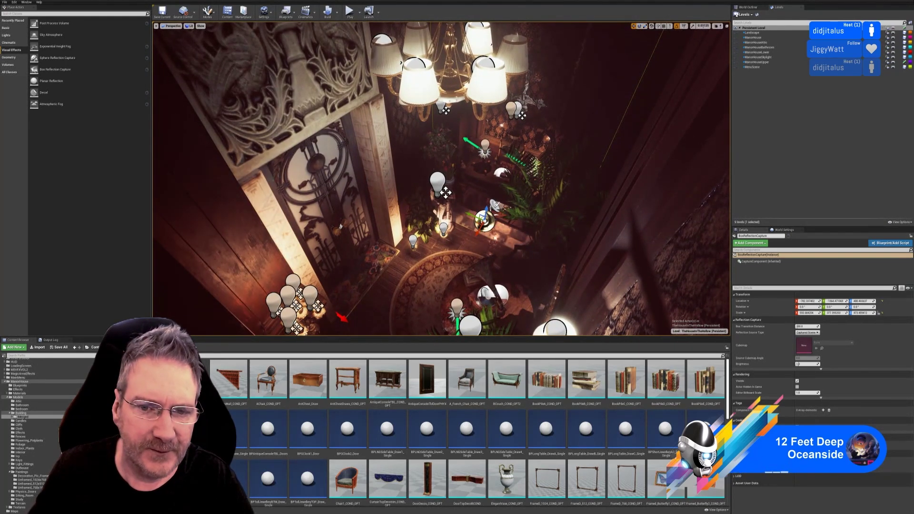
{"action": "left_click_drag", "start_coordinate": [487, 209], "coordinate": [488, 198]}
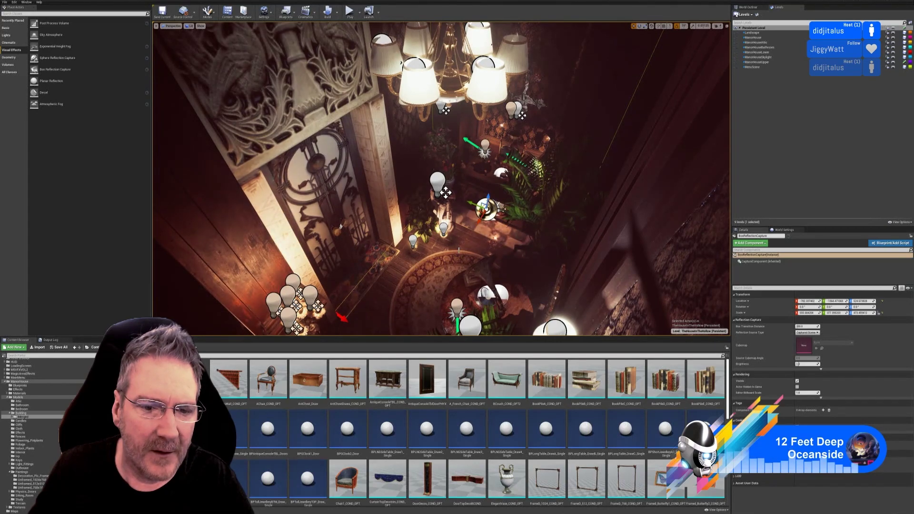
{"action": "right_click_drag", "start_coordinate": [488, 198], "coordinate": [482, 132]}
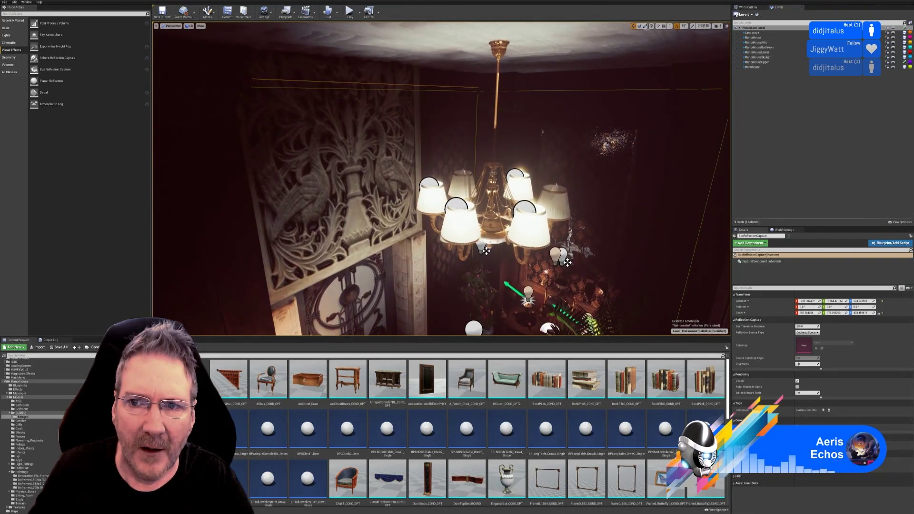
Step: Fine-tune the box reflection capture's Z scale and position against the walls and floor, and deselect it
{"action": "right_click_drag", "start_coordinate": [433, 193], "coordinate": [465, 239]}
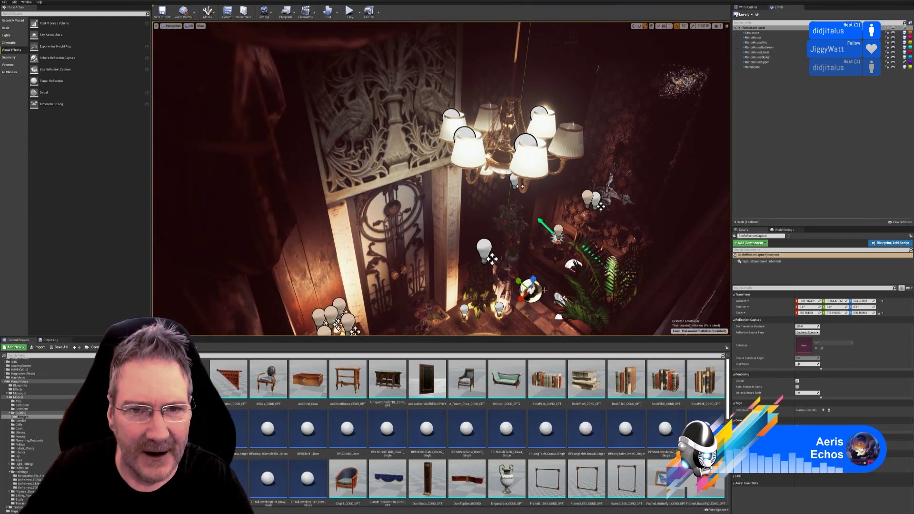
{"action": "right_click_drag", "start_coordinate": [465, 239], "coordinate": [449, 278]}
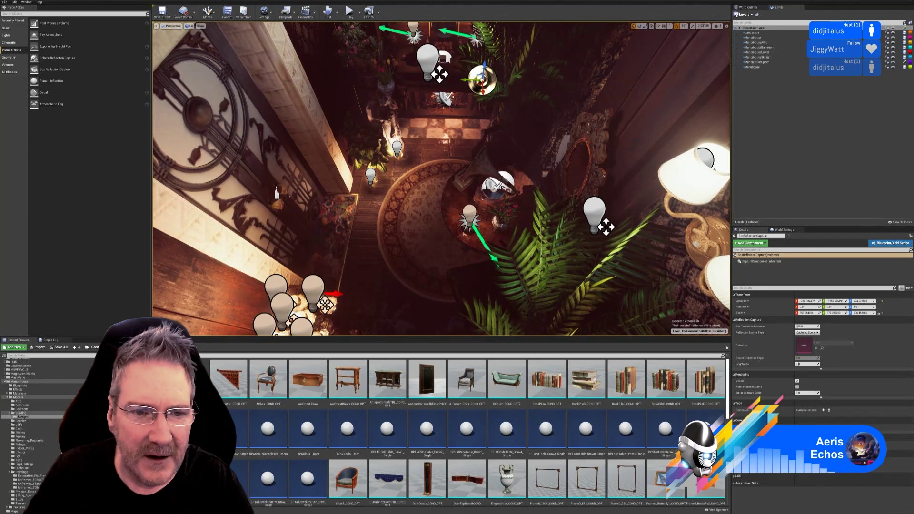
{"action": "right_click_drag", "start_coordinate": [450, 278], "coordinate": [434, 243]}
{"action": "key", "text": "Escape"}
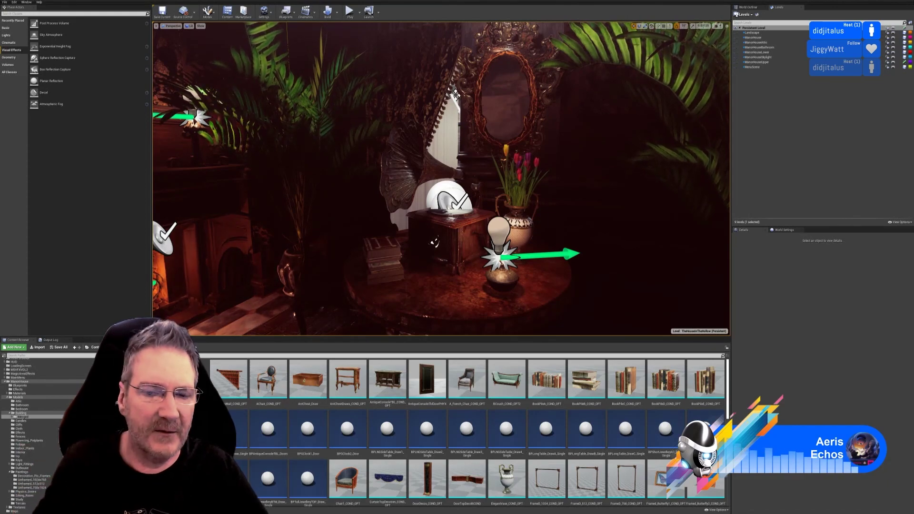
Step: Show the landscape sublevel and select the door-top mesh beside the tall windows to identify it
{"action": "right_click_drag", "start_coordinate": [430, 202], "coordinate": [380, 159]}
{"action": "right_click_drag", "start_coordinate": [476, 214], "coordinate": [479, 190]}
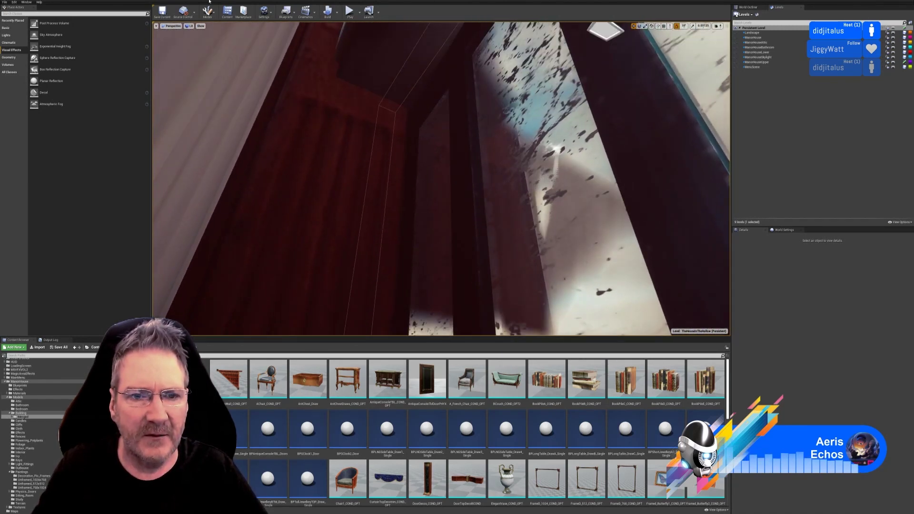
{"action": "left_click", "coordinate": [736, 33]}
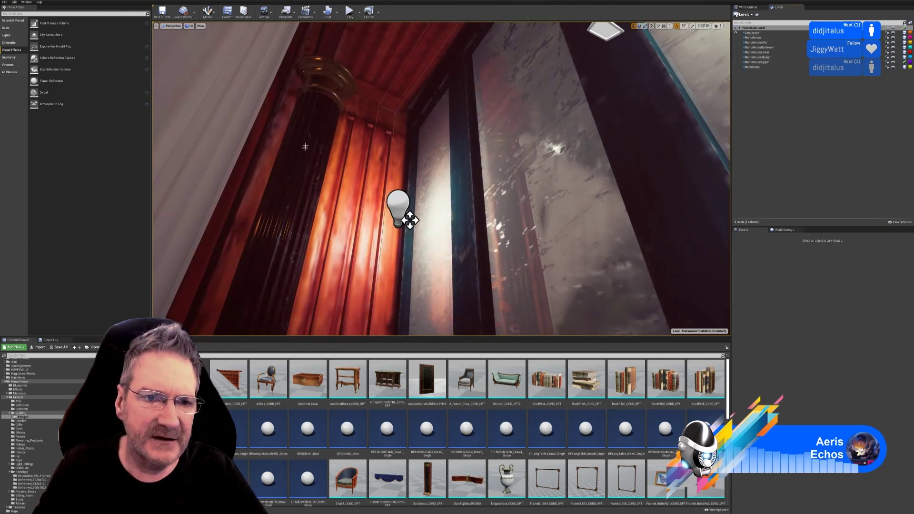
{"action": "left_click", "coordinate": [370, 102]}
{"action": "left_click", "coordinate": [365, 164]}
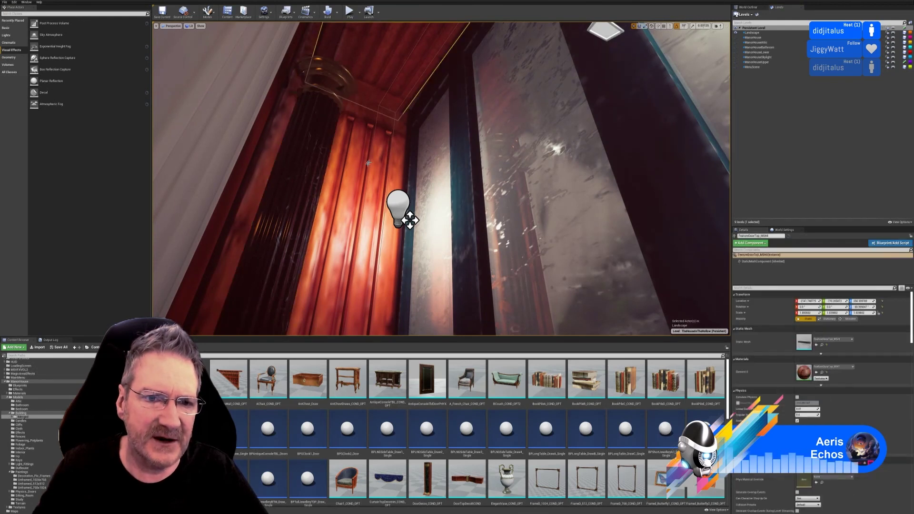
Step: Inspect the column and door-top meshes beside the windows, clear the selection and hide the landscape sublevel again
{"action": "right_click_drag", "start_coordinate": [454, 145], "coordinate": [513, 142]}
{"action": "left_click", "coordinate": [590, 211]}
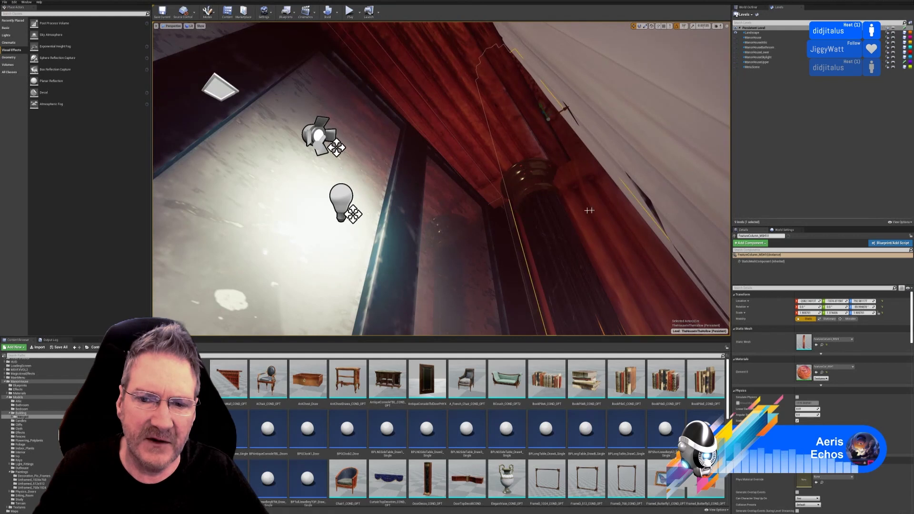
{"action": "left_click", "coordinate": [536, 197]}
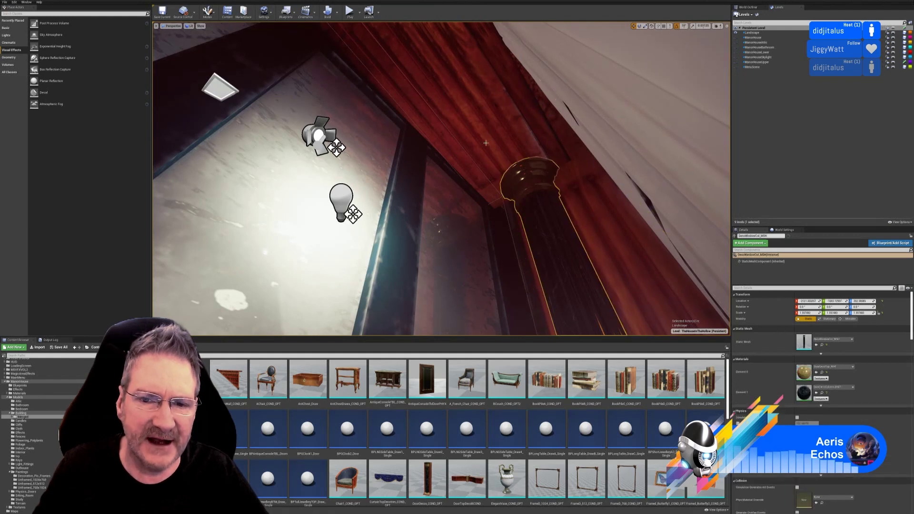
{"action": "left_click", "coordinate": [522, 206]}
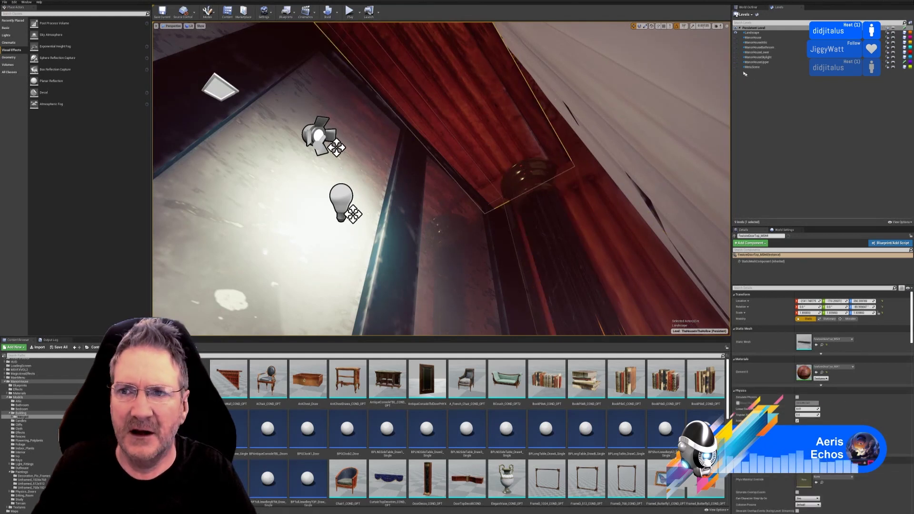
{"action": "right_click_drag", "start_coordinate": [591, 166], "coordinate": [601, 156]}
{"action": "key", "text": "Escape"}
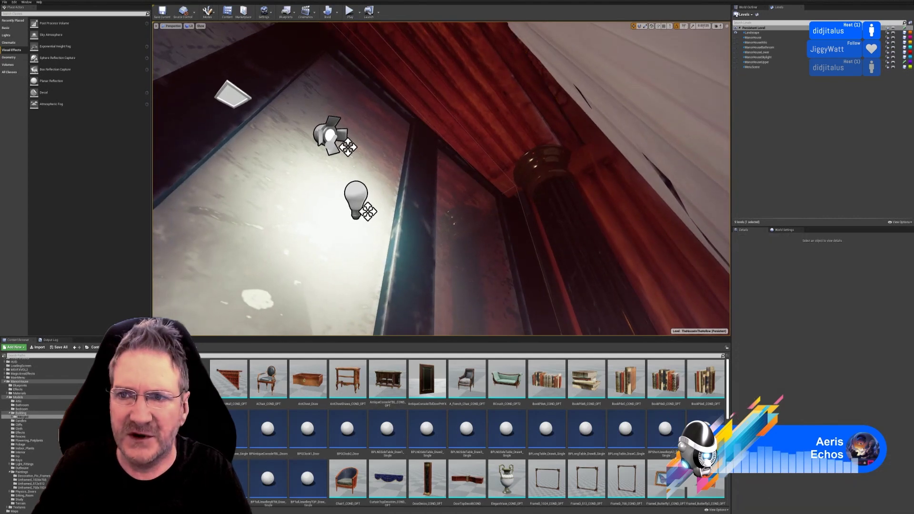
{"action": "left_click", "coordinate": [735, 33]}
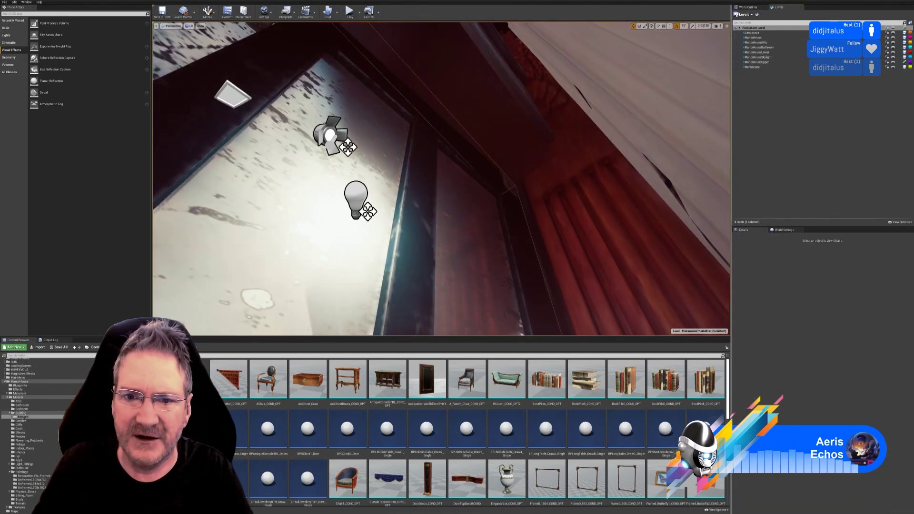
Step: Place a sphere reflection capture on the patterned wall above the fireplace, just below the crucifix ornament
{"action": "key", "text": "w"}
{"action": "right_click_drag", "start_coordinate": [440, 179], "coordinate": [545, 201]}
{"action": "key", "text": "d"}
{"action": "key", "text": "s"}
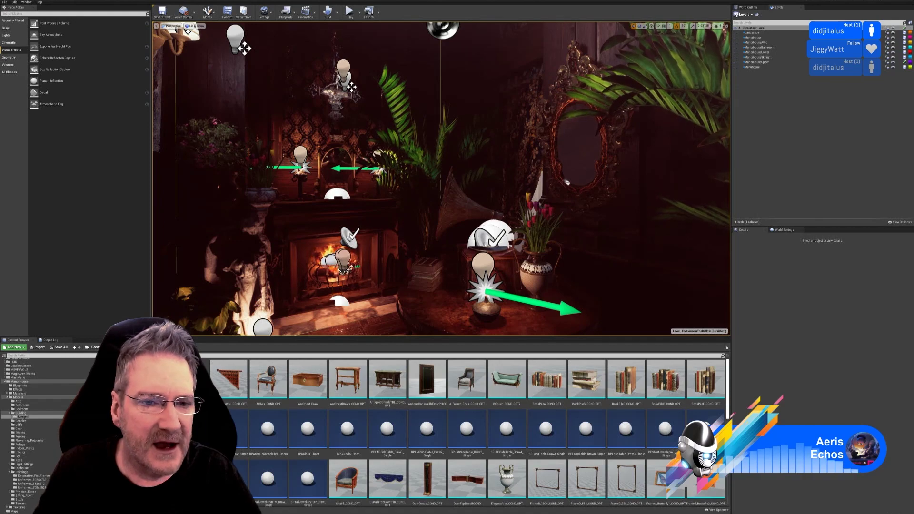
{"action": "right_click_drag", "start_coordinate": [441, 179], "coordinate": [410, 129]}
{"action": "key", "text": "w"}
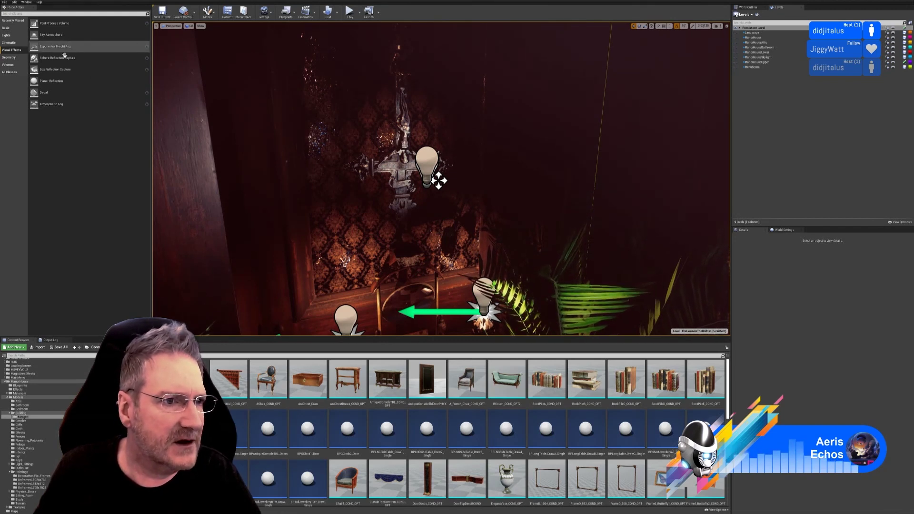
{"action": "left_click_drag", "start_coordinate": [64, 57], "coordinate": [405, 188]}
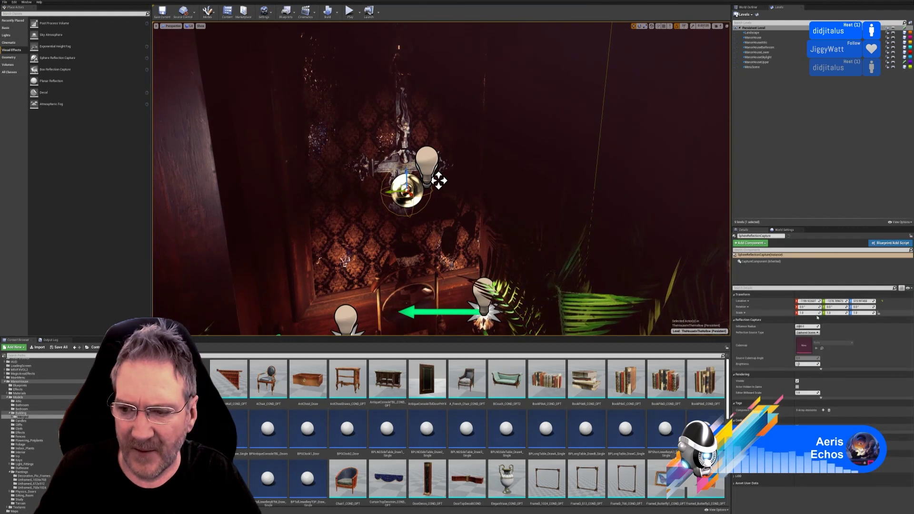
Step: Compare several influence radii for the sphere reflection capture above the fireplace and set the radius to 200
{"action": "left_click", "coordinate": [806, 326]}
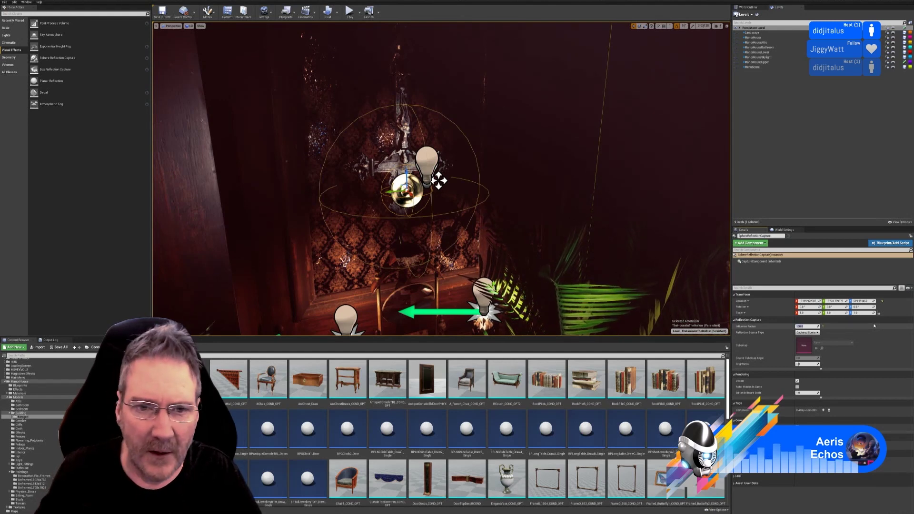
{"action": "right_click_drag", "start_coordinate": [595, 214], "coordinate": [618, 261]}
{"action": "right_click_drag", "start_coordinate": [438, 224], "coordinate": [496, 219]}
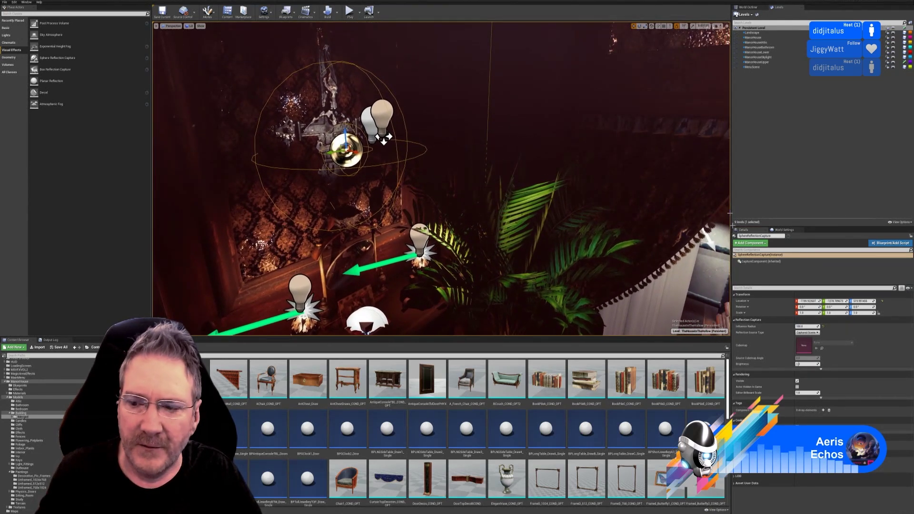
{"action": "key", "text": "ctrl+z"}
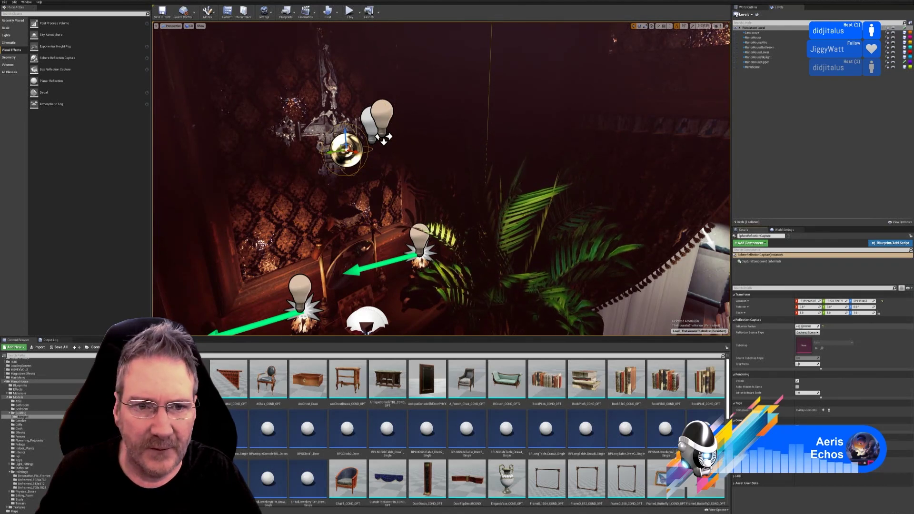
{"action": "key", "text": "ctrl+y"}
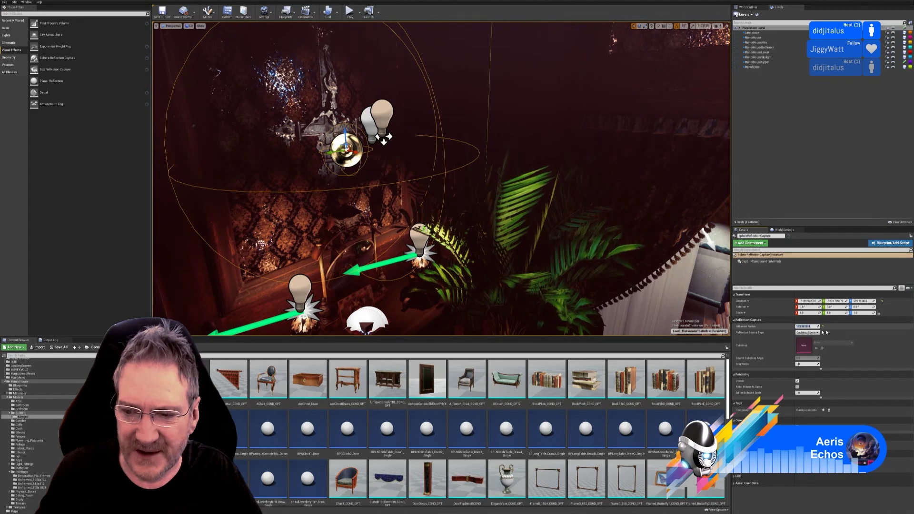
{"action": "type", "text": "200"}
{"action": "key", "text": "Return"}
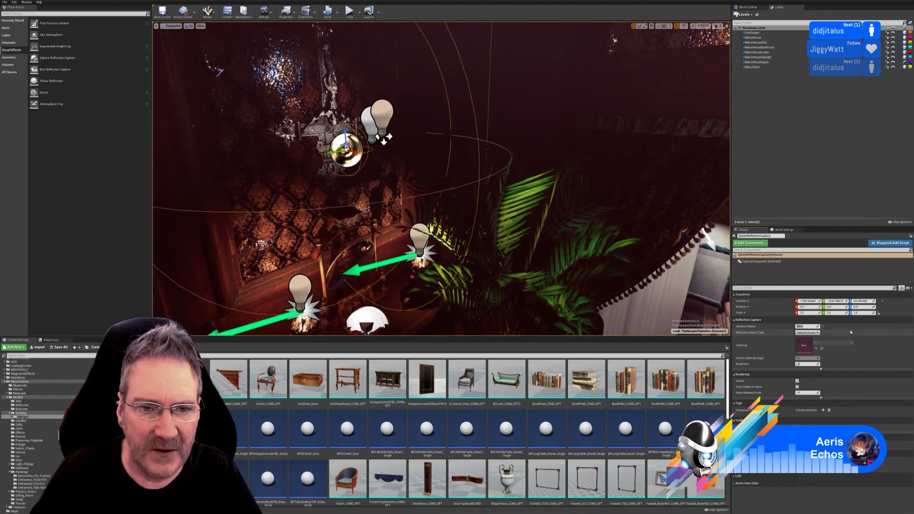
Step: Move the sphere reflection capture higher up the fireplace wall and slightly out from it
{"action": "right_click_drag", "start_coordinate": [349, 186], "coordinate": [365, 165]}
{"action": "left_click_drag", "start_coordinate": [336, 138], "coordinate": [362, 109]}
{"action": "mouse_move", "coordinate": [362, 108]}
{"action": "right_mouse_down"}
{"action": "mouse_move", "coordinate": [353, 86]}
{"action": "mouse_move", "coordinate": [356, 108]}
{"action": "mouse_move", "coordinate": [365, 101]}
{"action": "mouse_move", "coordinate": [351, 119]}
{"action": "mouse_move", "coordinate": [359, 121]}
{"action": "right_mouse_up"}
{"action": "key", "text": "s"}
Step: Duplicate the sphere reflection capture above the fireplace
{"action": "right_click", "coordinate": [390, 46]}
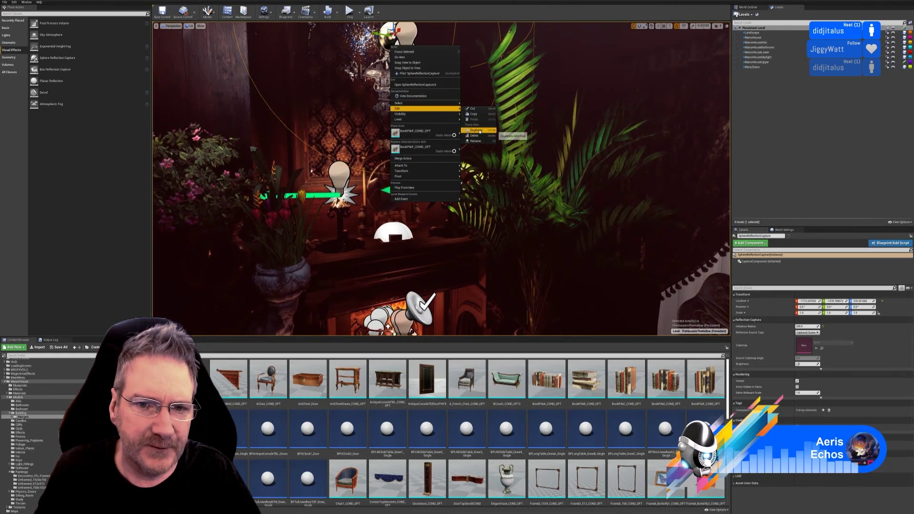
{"action": "right_click_drag", "start_coordinate": [389, 55], "coordinate": [396, 43]}
{"action": "key", "text": "ctrl+w"}
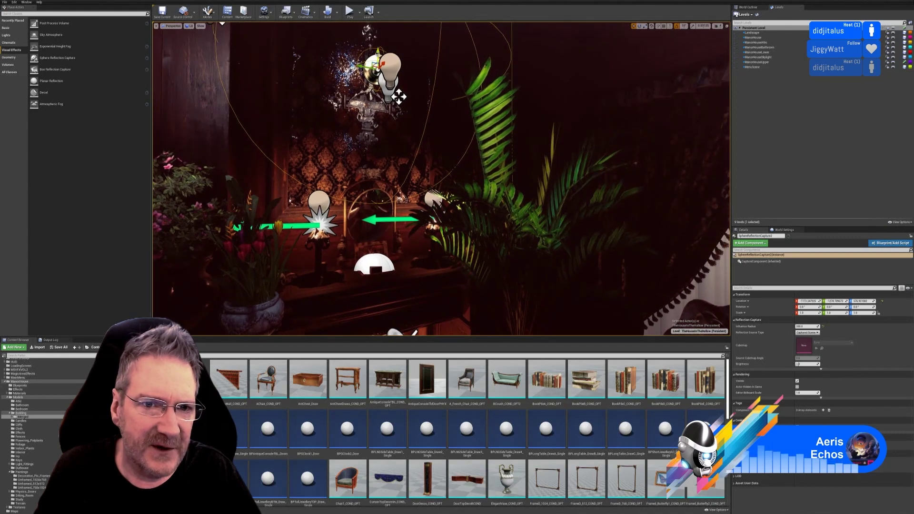
Step: Move the duplicated sphere reflection capture down in front of the round mirror on the fireplace mantel
{"action": "right_click_drag", "start_coordinate": [399, 96], "coordinate": [403, 119]}
{"action": "key", "text": "w"}
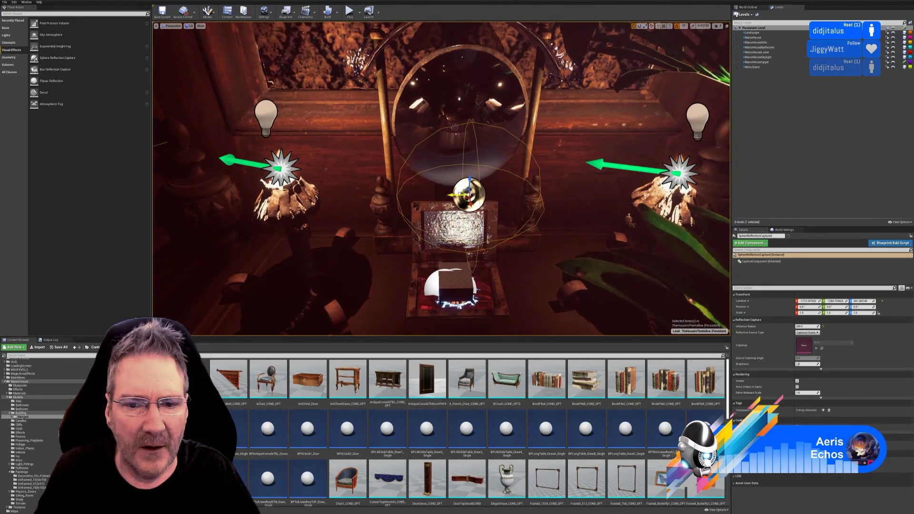
{"action": "key", "text": "a"}
{"action": "right_click_drag", "start_coordinate": [470, 197], "coordinate": [538, 188]}
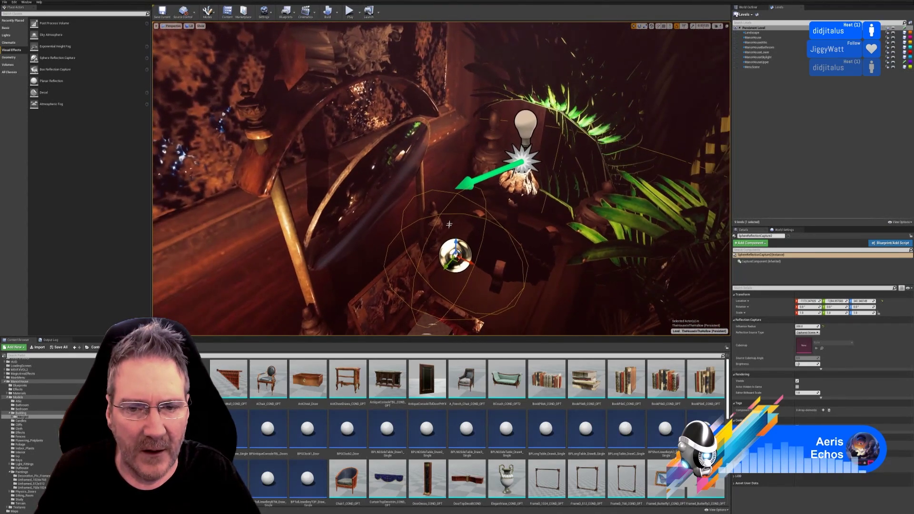
{"action": "left_click_drag", "start_coordinate": [455, 242], "coordinate": [481, 240]}
{"action": "key", "text": "d"}
{"action": "right_click_drag", "start_coordinate": [481, 240], "coordinate": [448, 262]}
Step: Duplicate the sphere reflection capture at the mantel mirror and move the copy across the room to the gramophone
{"action": "key", "text": "s"}
{"action": "key", "text": "s"}
{"action": "mouse_move", "coordinate": [429, 192]}
{"action": "right_mouse_down"}
{"action": "mouse_move", "coordinate": [442, 189]}
{"action": "mouse_move", "coordinate": [427, 191]}
{"action": "right_mouse_up"}
{"action": "right_click", "coordinate": [261, 149]}
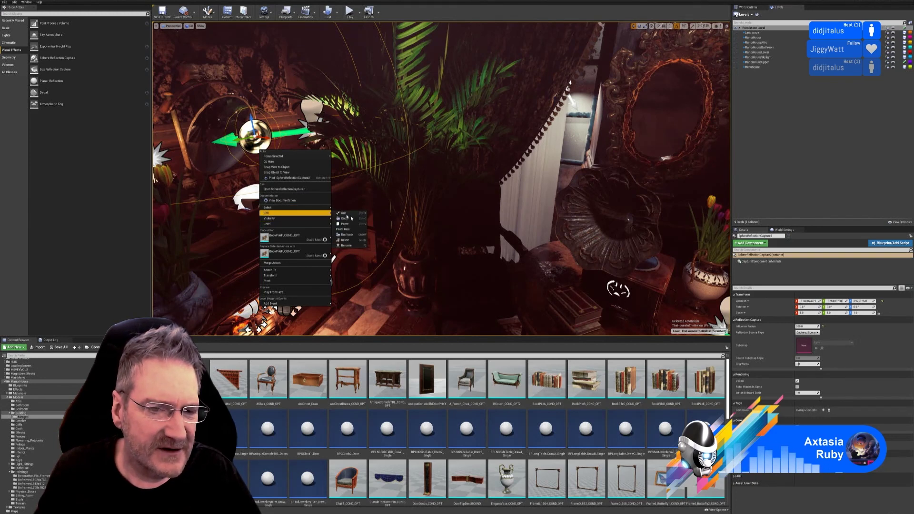
{"action": "left_click", "coordinate": [348, 235]}
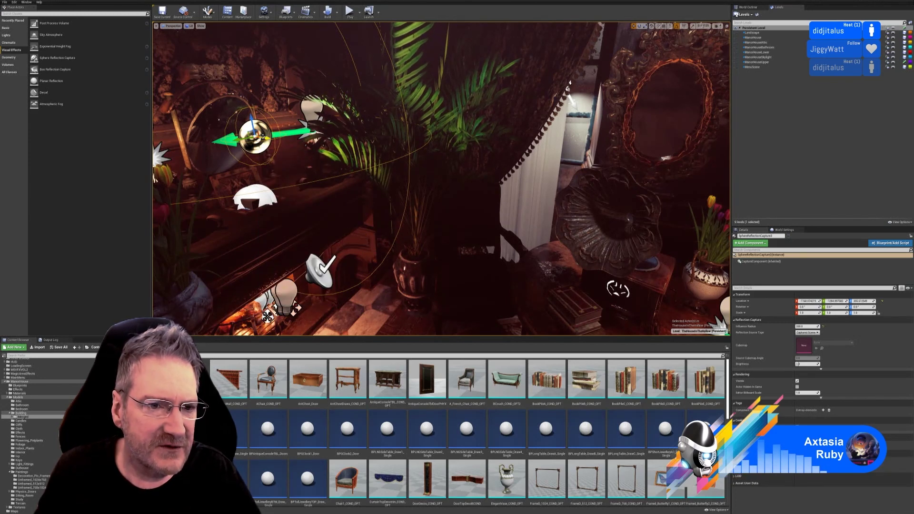
{"action": "left_click_drag", "start_coordinate": [263, 137], "coordinate": [589, 172]}
{"action": "right_click_drag", "start_coordinate": [589, 172], "coordinate": [601, 182]}
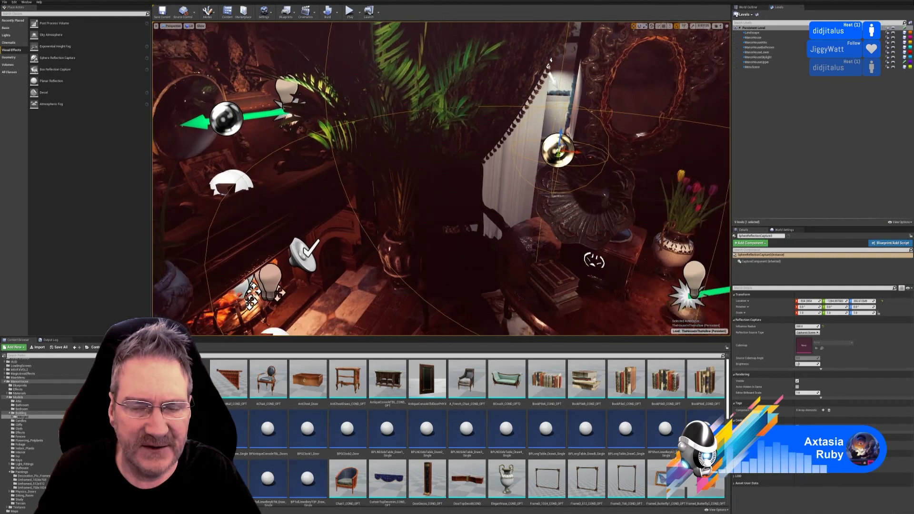
{"action": "mouse_move", "coordinate": [463, 189]}
{"action": "right_mouse_down"}
{"action": "mouse_move", "coordinate": [538, 200]}
{"action": "mouse_move", "coordinate": [464, 189]}
{"action": "right_mouse_up"}
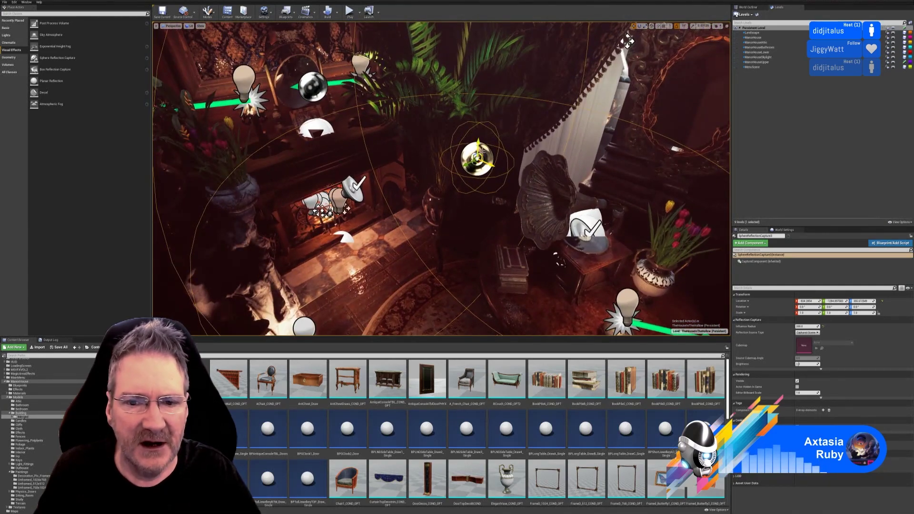
{"action": "left_click_drag", "start_coordinate": [478, 149], "coordinate": [538, 202]}
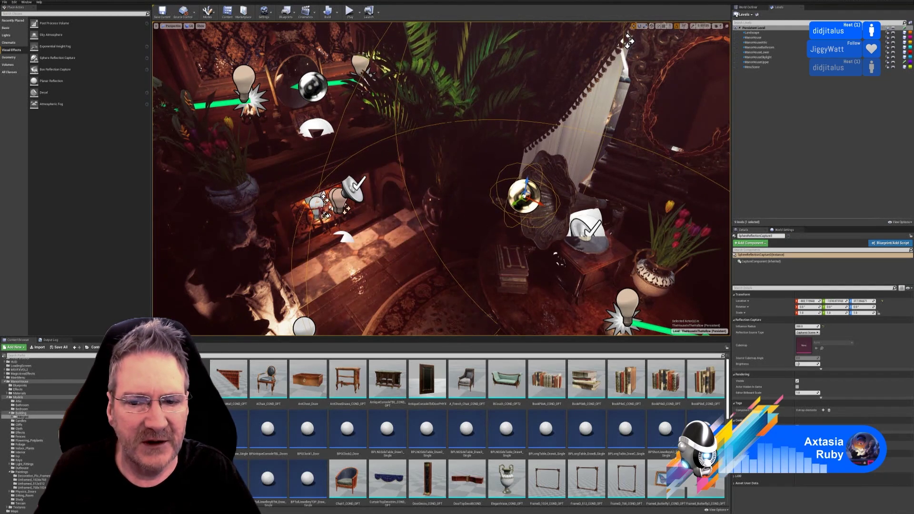
Step: Adjust the height and distance of the new sphere reflection capture in front of the gramophone horn
{"action": "right_click_drag", "start_coordinate": [467, 214], "coordinate": [585, 243]}
{"action": "key", "text": "w"}
{"action": "key", "text": "a"}
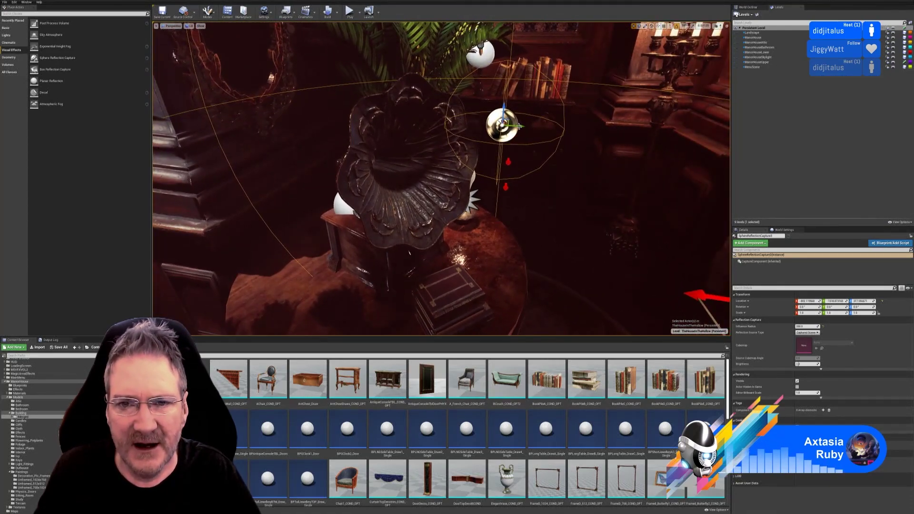
{"action": "left_click_drag", "start_coordinate": [503, 112], "coordinate": [502, 126]}
{"action": "right_click_drag", "start_coordinate": [529, 186], "coordinate": [429, 182]}
{"action": "key", "text": "d"}
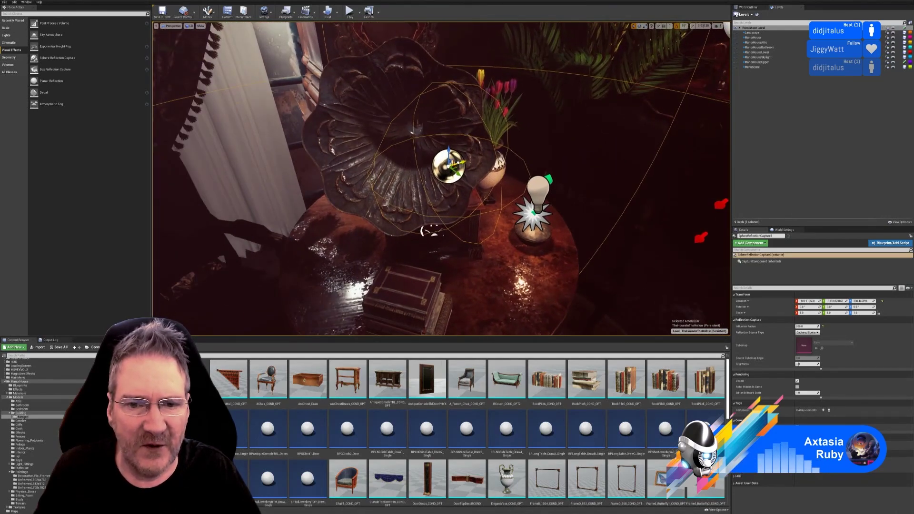
{"action": "left_click_drag", "start_coordinate": [458, 163], "coordinate": [416, 177]}
{"action": "right_click_drag", "start_coordinate": [440, 220], "coordinate": [328, 178]}
{"action": "key", "text": "d"}
{"action": "key", "text": "s"}
{"action": "left_click_drag", "start_coordinate": [485, 148], "coordinate": [484, 165]}
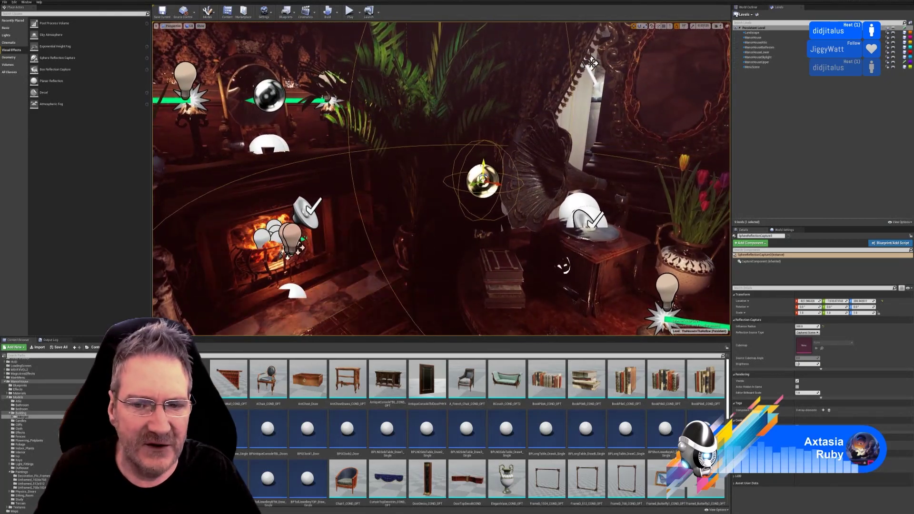
Step: Reposition the gramophone's sphere reflection capture above the round table and reduce its influence radius
{"action": "right_click_drag", "start_coordinate": [470, 250], "coordinate": [436, 138]}
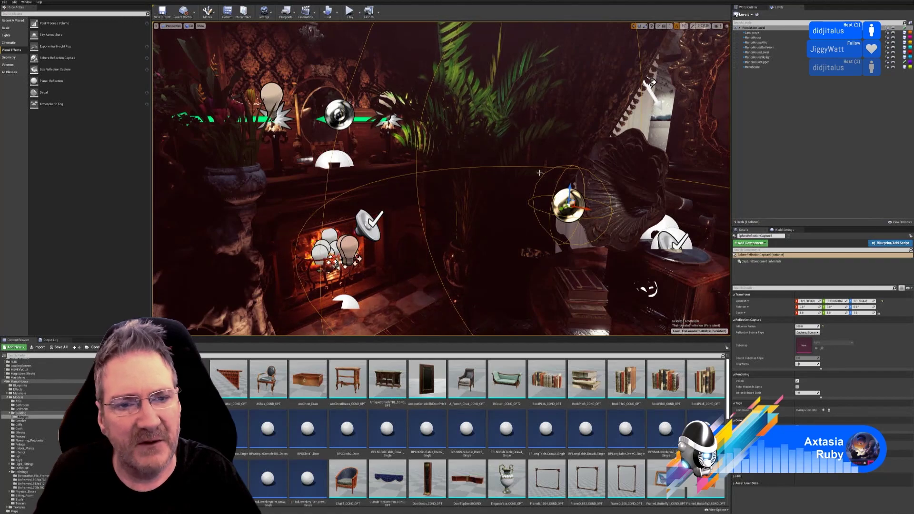
{"action": "right_click_drag", "start_coordinate": [446, 231], "coordinate": [537, 241]}
{"action": "right_click_drag", "start_coordinate": [476, 229], "coordinate": [443, 276]}
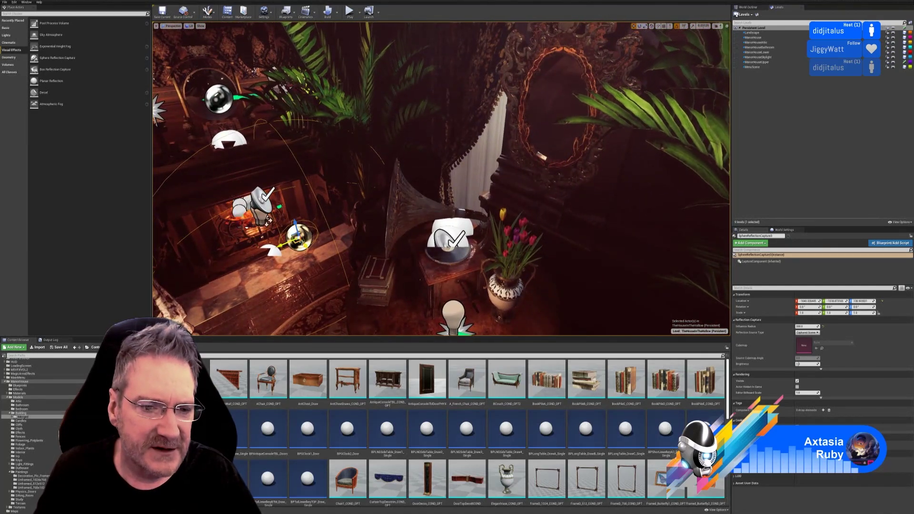
{"action": "right_click_drag", "start_coordinate": [443, 276], "coordinate": [435, 276]}
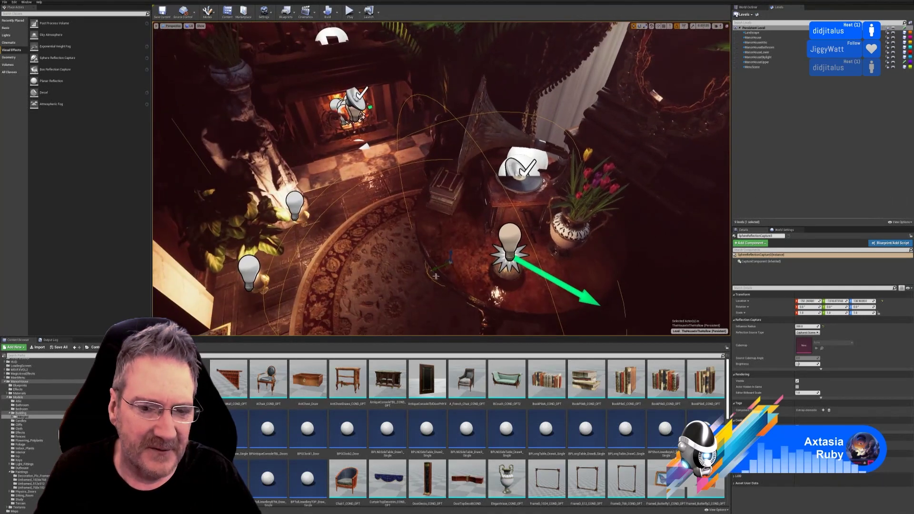
{"action": "left_click_drag", "start_coordinate": [451, 253], "coordinate": [447, 169]}
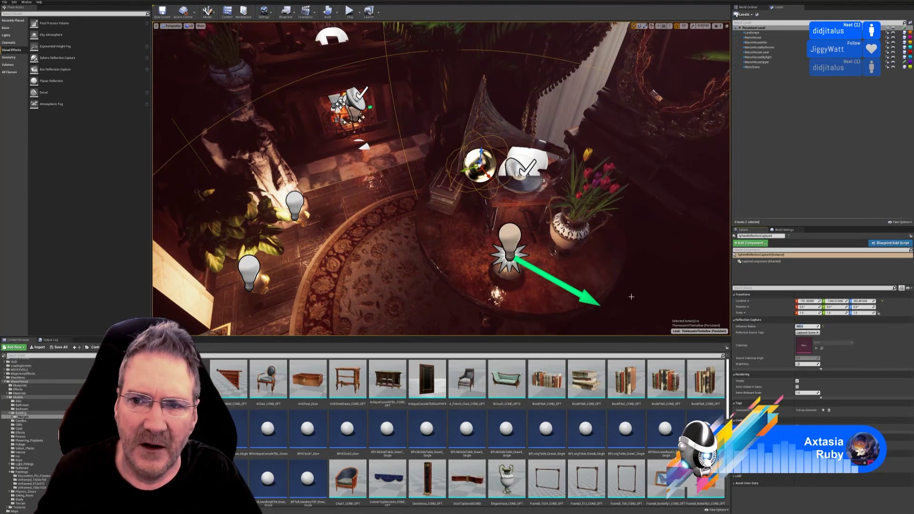
{"action": "mouse_move", "coordinate": [612, 248]}
{"action": "right_mouse_down"}
{"action": "mouse_move", "coordinate": [618, 234]}
{"action": "mouse_move", "coordinate": [611, 248]}
{"action": "right_mouse_up"}
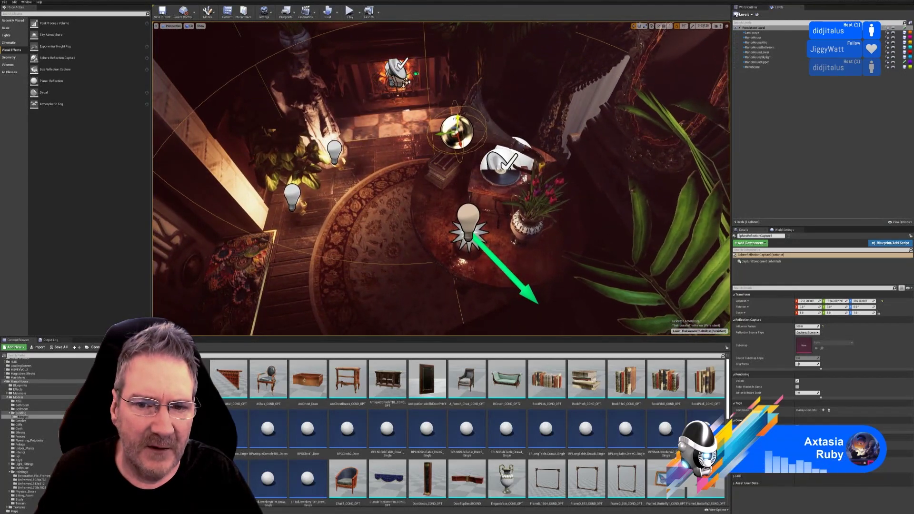
{"action": "left_click_drag", "start_coordinate": [455, 143], "coordinate": [470, 127]}
{"action": "right_click_drag", "start_coordinate": [470, 127], "coordinate": [530, 132]}
{"action": "right_click_drag", "start_coordinate": [469, 213], "coordinate": [392, 163]}
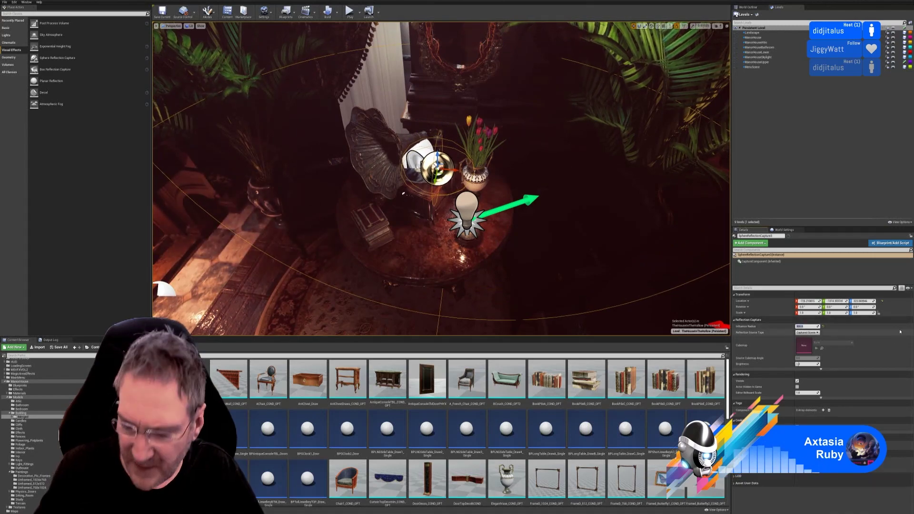
{"action": "type", "text": "0"}
{"action": "key", "text": "Return"}
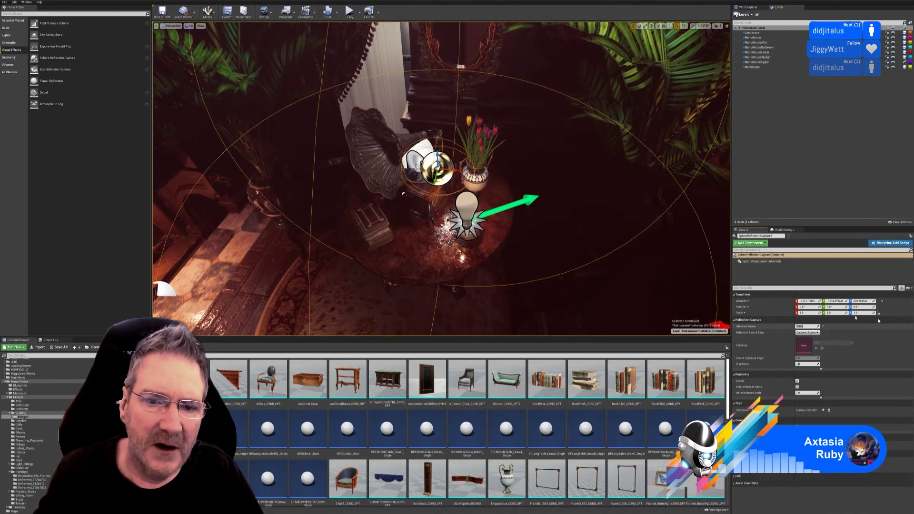
Step: Duplicate the sphere reflection capture above the round table and place the copy in front of the large ornate wall mirror
{"action": "right_click_drag", "start_coordinate": [540, 165], "coordinate": [407, 230]}
{"action": "right_click", "coordinate": [352, 215]}
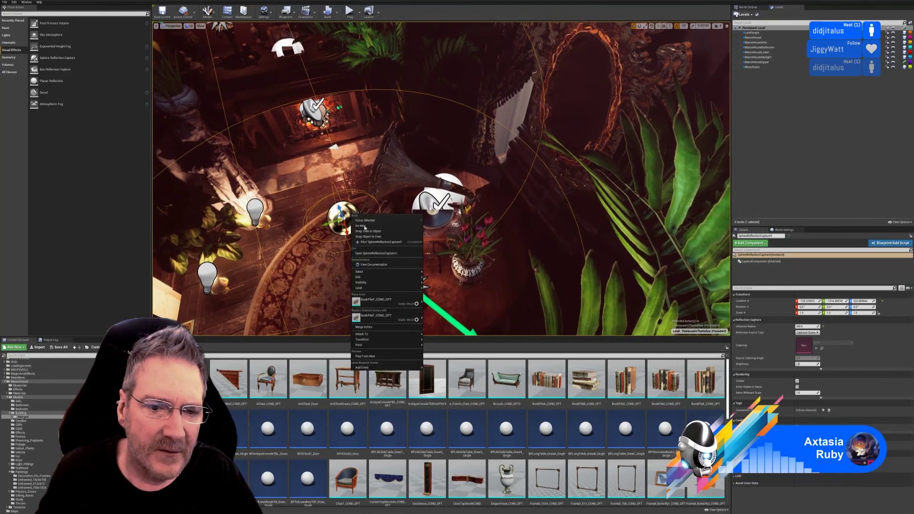
{"action": "mouse_move", "coordinate": [372, 280]}
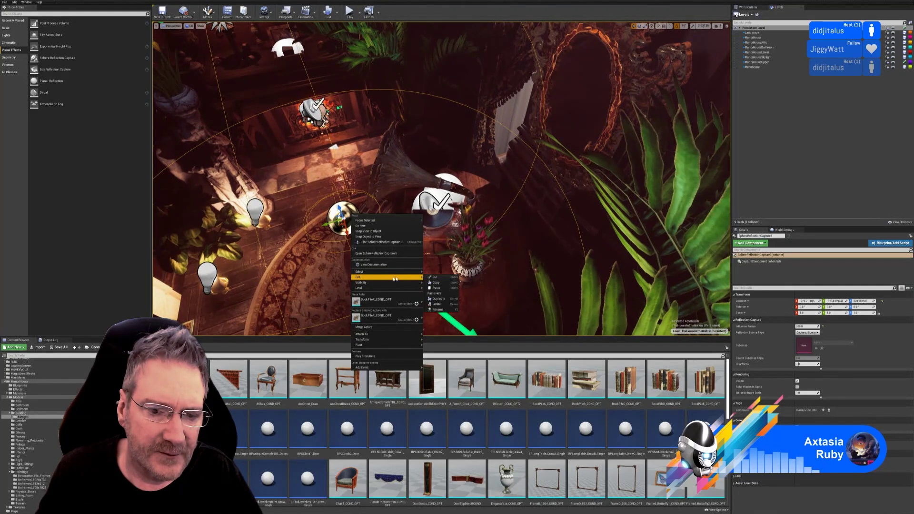
{"action": "left_click", "coordinate": [434, 297]}
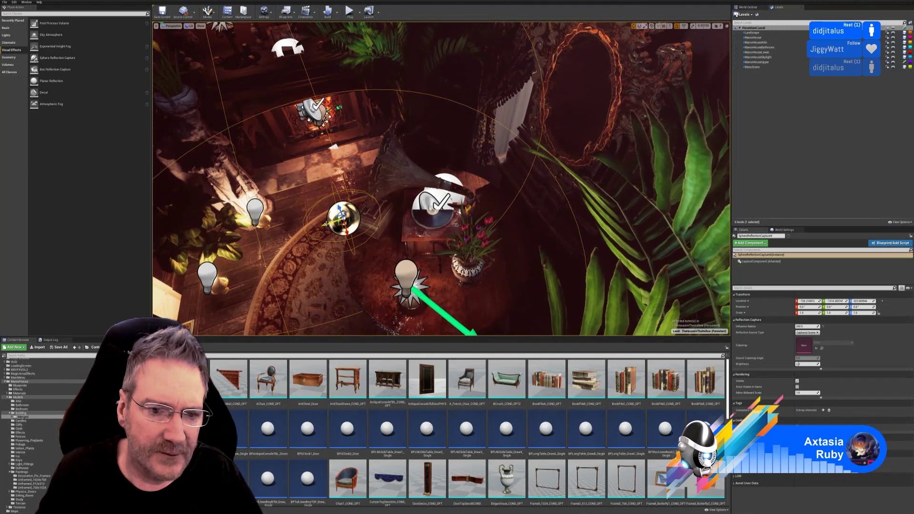
{"action": "left_click_drag", "start_coordinate": [327, 224], "coordinate": [530, 157]}
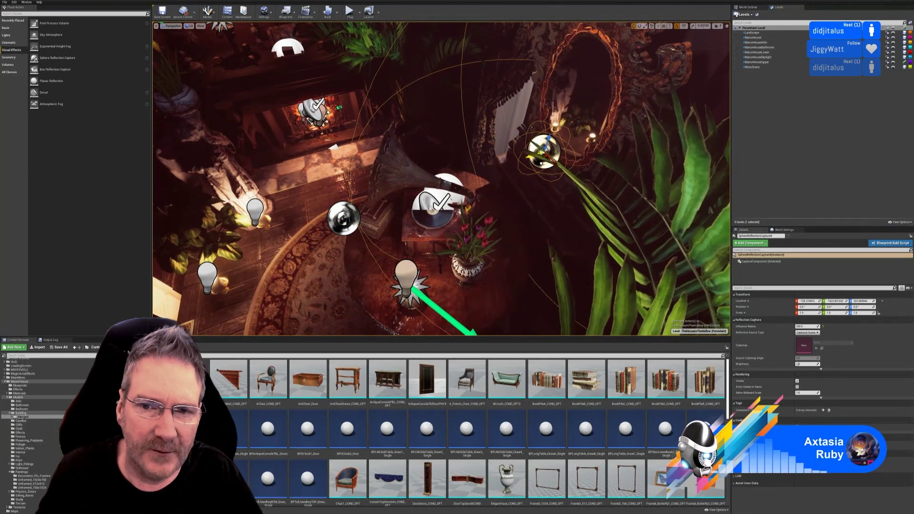
{"action": "right_click_drag", "start_coordinate": [530, 157], "coordinate": [662, 138]}
{"action": "left_click_drag", "start_coordinate": [419, 205], "coordinate": [456, 213], "text": "alt"}
{"action": "left_click_drag", "start_coordinate": [478, 244], "coordinate": [486, 210], "text": "alt"}
{"action": "right_click_drag", "start_coordinate": [617, 264], "coordinate": [644, 216]}
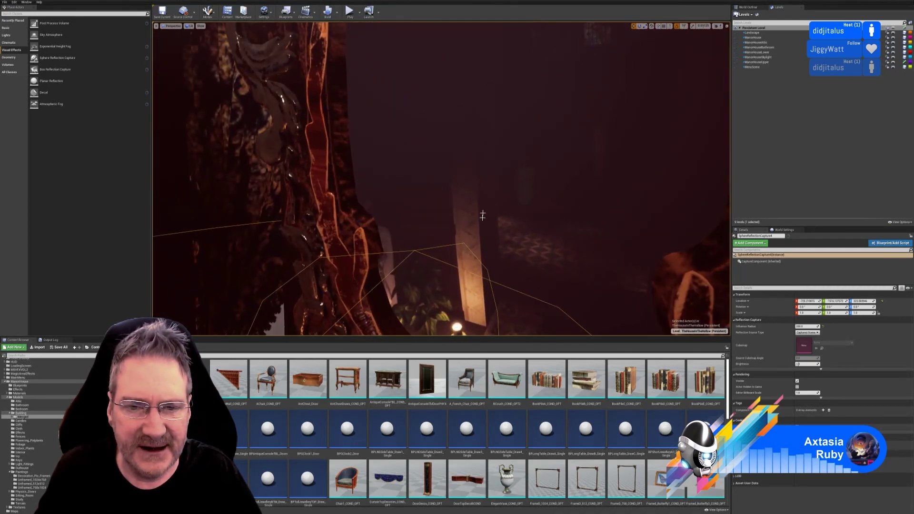
{"action": "right_click_drag", "start_coordinate": [483, 216], "coordinate": [499, 203]}
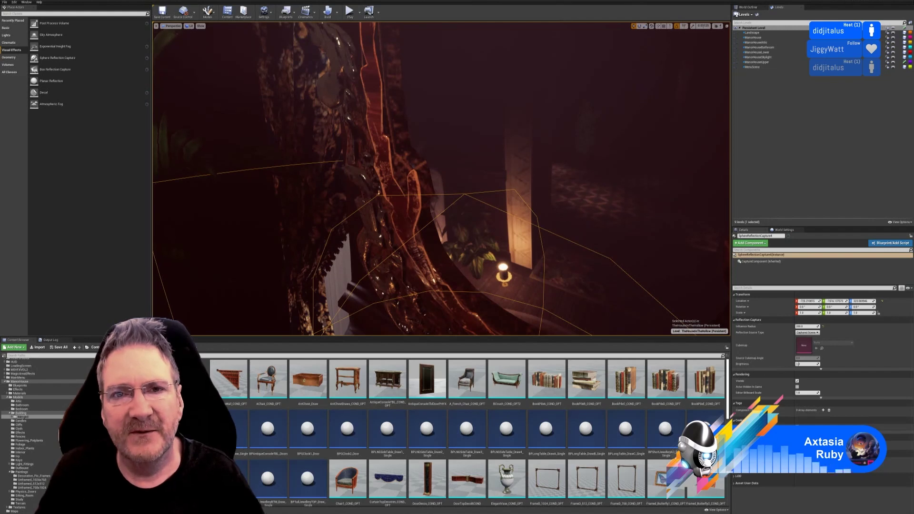
Step: Raise the selected sphere reflection capture slightly so it sits higher in front of the ornate wall mirror
{"action": "right_click_drag", "start_coordinate": [521, 199], "coordinate": [561, 198]}
{"action": "right_click_drag", "start_coordinate": [550, 161], "coordinate": [513, 173]}
{"action": "left_click_drag", "start_coordinate": [466, 164], "coordinate": [428, 159], "text": "alt"}
{"action": "mouse_move", "coordinate": [497, 177]}
{"action": "right_mouse_down"}
{"action": "mouse_move", "coordinate": [505, 176]}
{"action": "mouse_move", "coordinate": [485, 190]}
{"action": "mouse_move", "coordinate": [498, 177]}
{"action": "right_mouse_up"}
{"action": "right_click_drag", "start_coordinate": [543, 202], "coordinate": [367, 215]}
{"action": "right_click_drag", "start_coordinate": [517, 197], "coordinate": [511, 184]}
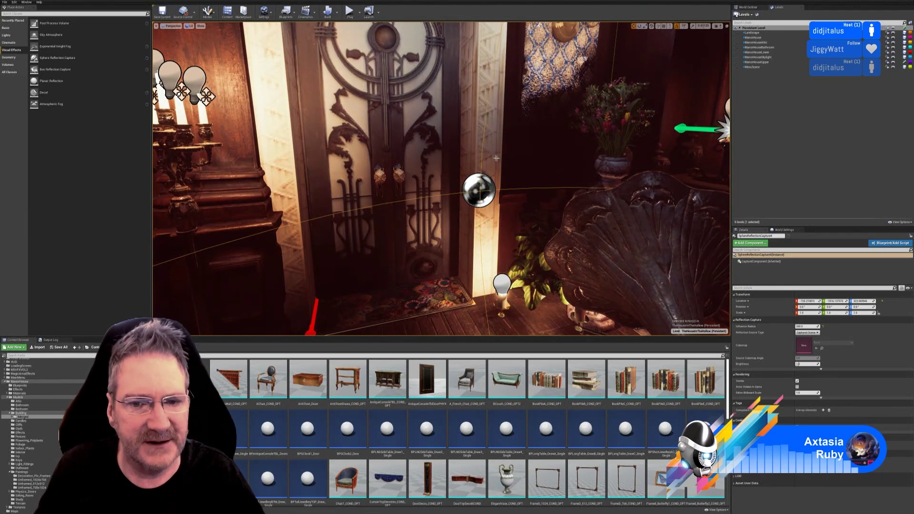
{"action": "right_click_drag", "start_coordinate": [496, 158], "coordinate": [679, 159]}
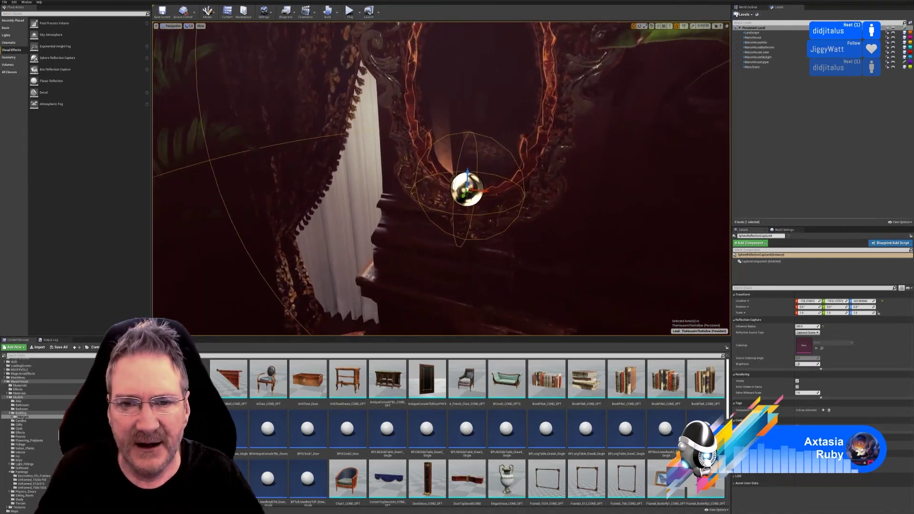
{"action": "right_click_drag", "start_coordinate": [508, 188], "coordinate": [512, 185]}
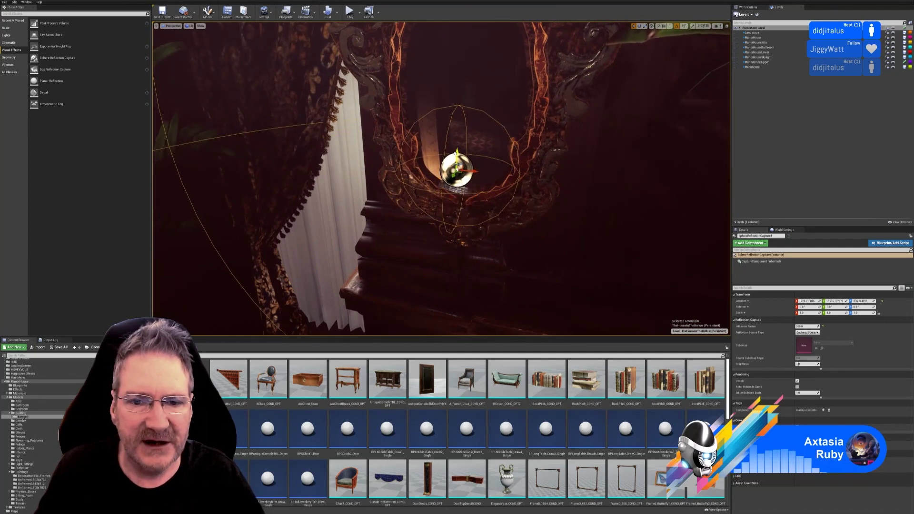
{"action": "left_click_drag", "start_coordinate": [457, 124], "coordinate": [457, 117]}
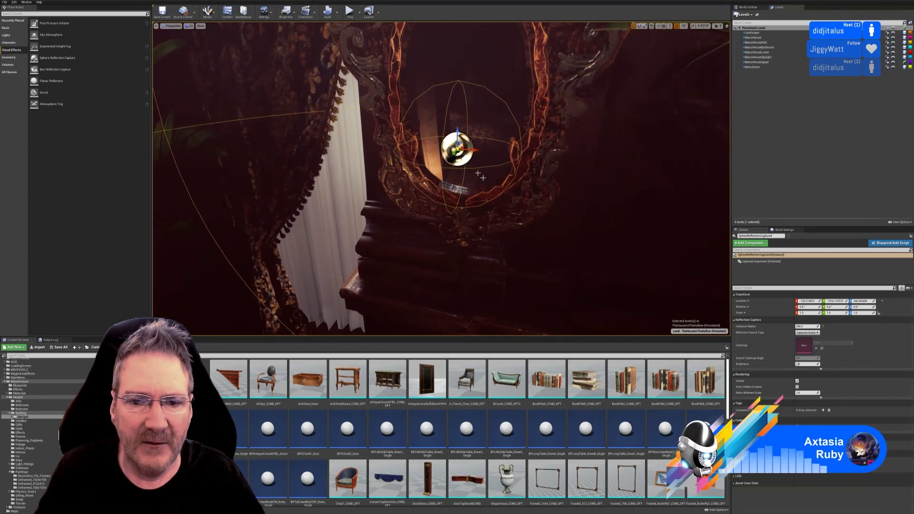
{"action": "mouse_move", "coordinate": [483, 177]}
{"action": "right_mouse_down"}
{"action": "mouse_move", "coordinate": [499, 164]}
{"action": "mouse_move", "coordinate": [478, 174]}
{"action": "mouse_move", "coordinate": [471, 160]}
{"action": "mouse_move", "coordinate": [488, 165]}
{"action": "mouse_move", "coordinate": [481, 164]}
{"action": "right_mouse_up"}
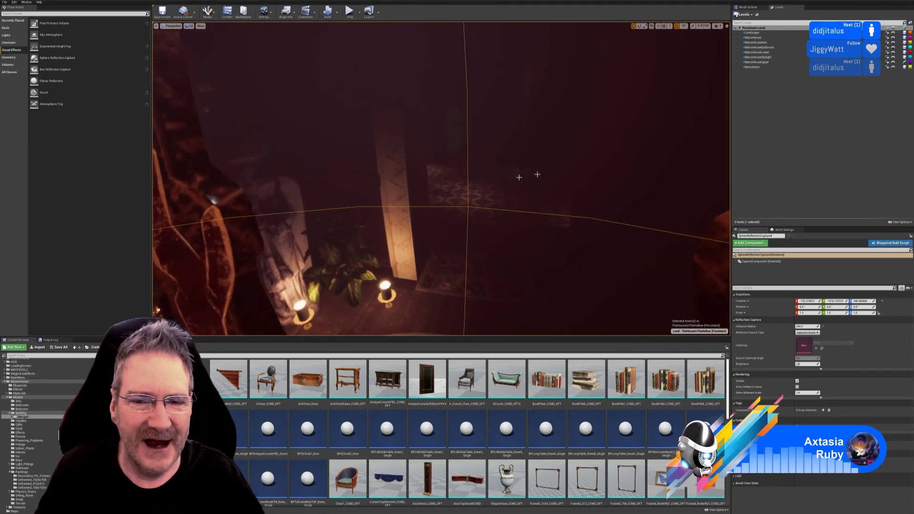
{"action": "mouse_move", "coordinate": [516, 202]}
{"action": "right_mouse_down"}
{"action": "mouse_move", "coordinate": [442, 195]}
{"action": "mouse_move", "coordinate": [528, 192]}
{"action": "right_mouse_up"}
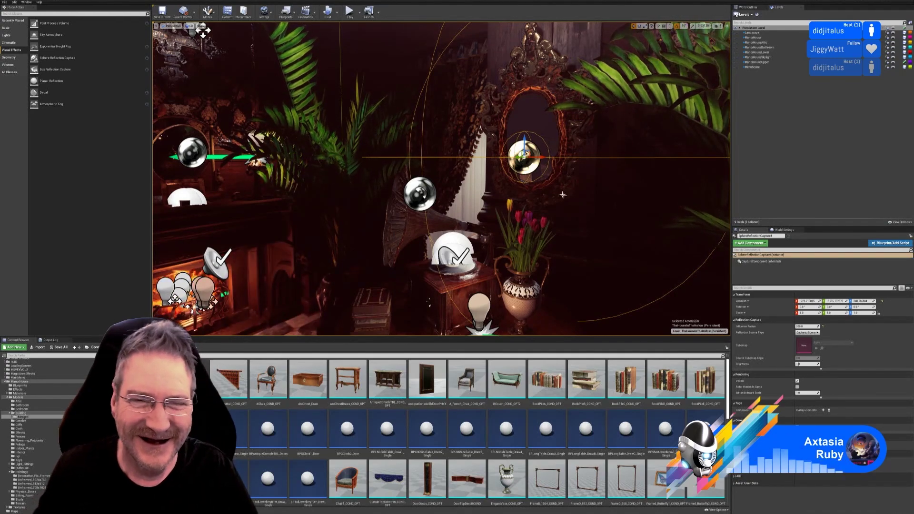
Step: Try to move the mirror's reflection capture away from the mirror, and undo that move
{"action": "mouse_move", "coordinate": [563, 195]}
{"action": "right_mouse_down"}
{"action": "mouse_move", "coordinate": [476, 212]}
{"action": "mouse_move", "coordinate": [575, 203]}
{"action": "mouse_move", "coordinate": [563, 194]}
{"action": "right_mouse_up"}
{"action": "key", "text": "w"}
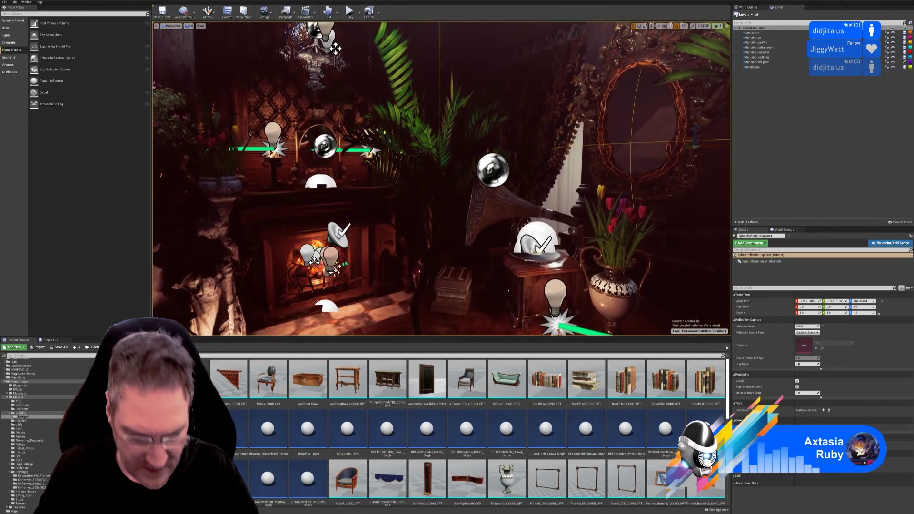
{"action": "key", "text": "ctrl+z"}
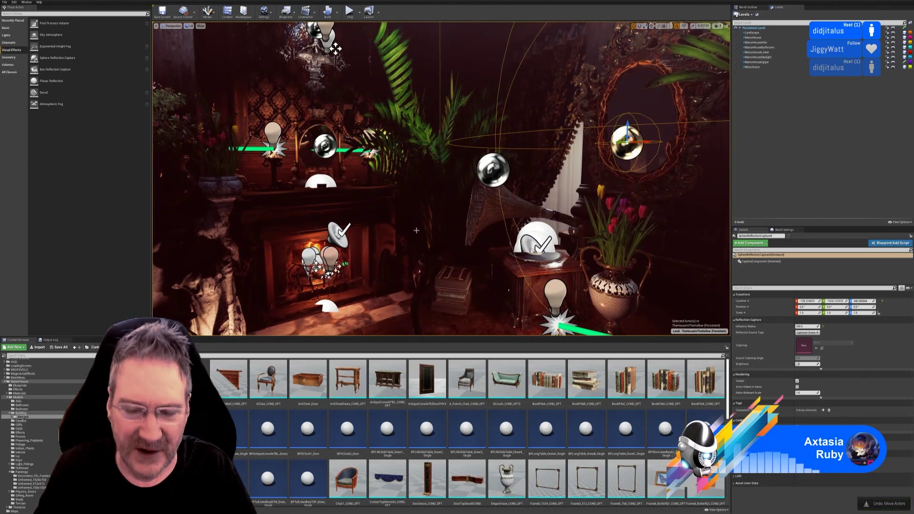
{"action": "key", "text": "Escape"}
Step: Duplicate the sphere reflection capture beside the tulip vase
{"action": "right_click_drag", "start_coordinate": [408, 218], "coordinate": [413, 219]}
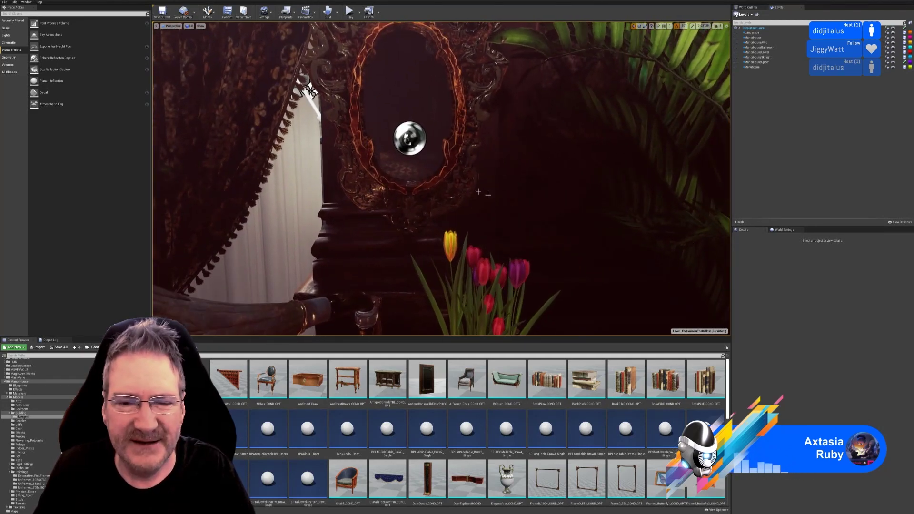
{"action": "right_click_drag", "start_coordinate": [413, 219], "coordinate": [508, 190]}
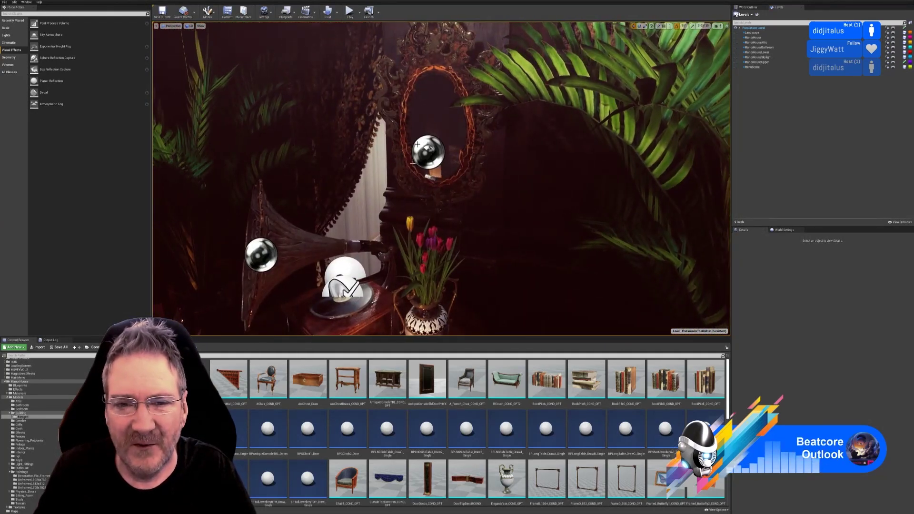
{"action": "mouse_move", "coordinate": [538, 220]}
{"action": "right_mouse_down"}
{"action": "mouse_move", "coordinate": [564, 240]}
{"action": "mouse_move", "coordinate": [660, 244]}
{"action": "mouse_move", "coordinate": [719, 212]}
{"action": "mouse_move", "coordinate": [728, 217]}
{"action": "mouse_move", "coordinate": [557, 231]}
{"action": "mouse_move", "coordinate": [499, 224]}
{"action": "mouse_move", "coordinate": [528, 238]}
{"action": "mouse_move", "coordinate": [628, 246]}
{"action": "right_mouse_up"}
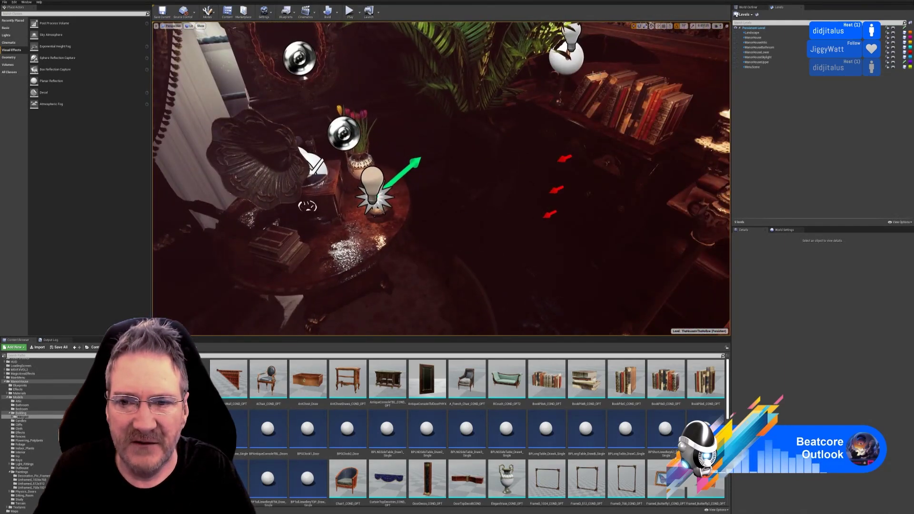
{"action": "right_click_drag", "start_coordinate": [612, 143], "coordinate": [644, 117]}
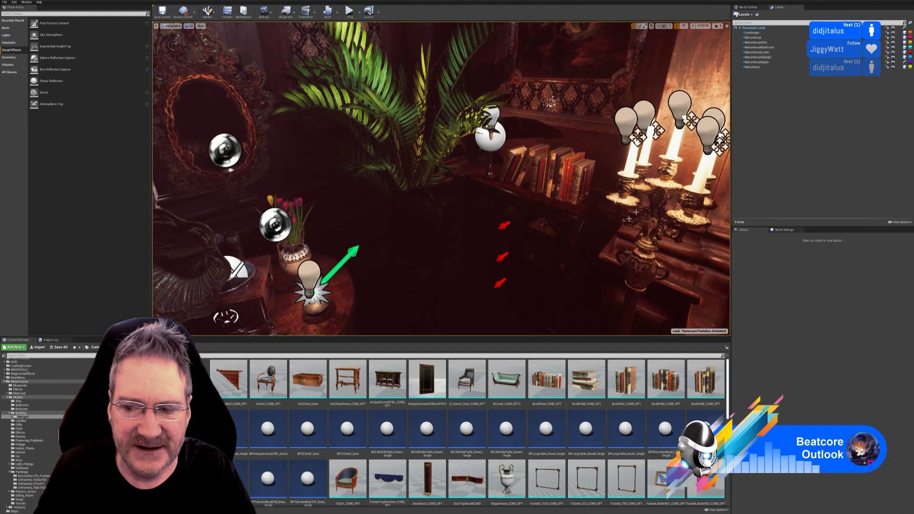
{"action": "left_click_drag", "start_coordinate": [584, 227], "coordinate": [549, 230]}
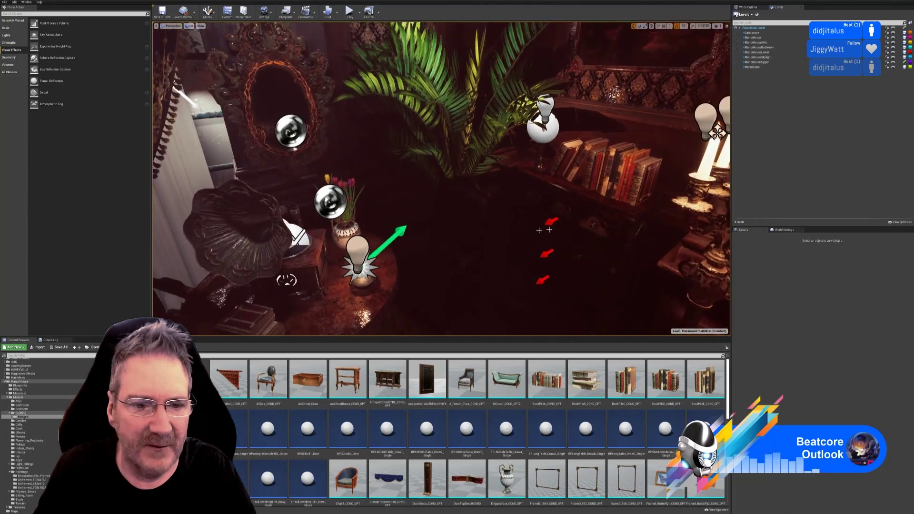
{"action": "left_click", "coordinate": [339, 202]}
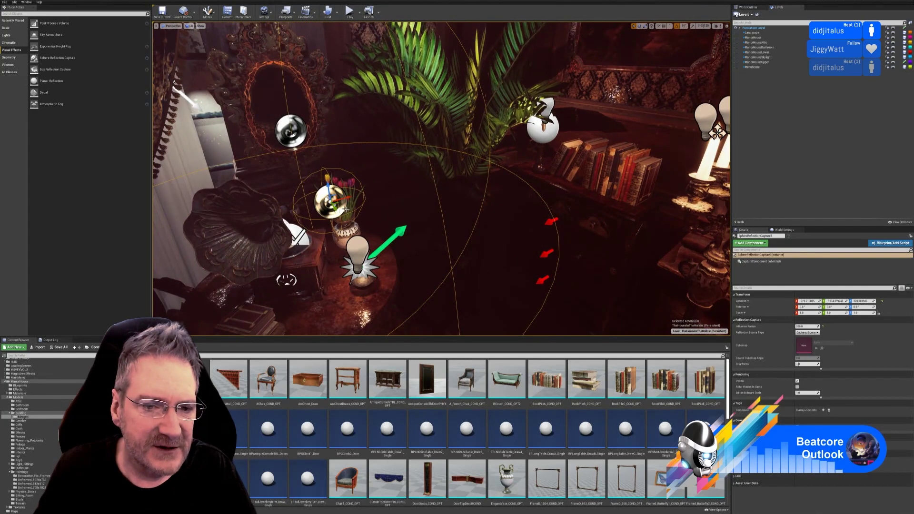
{"action": "right_click", "coordinate": [343, 205]}
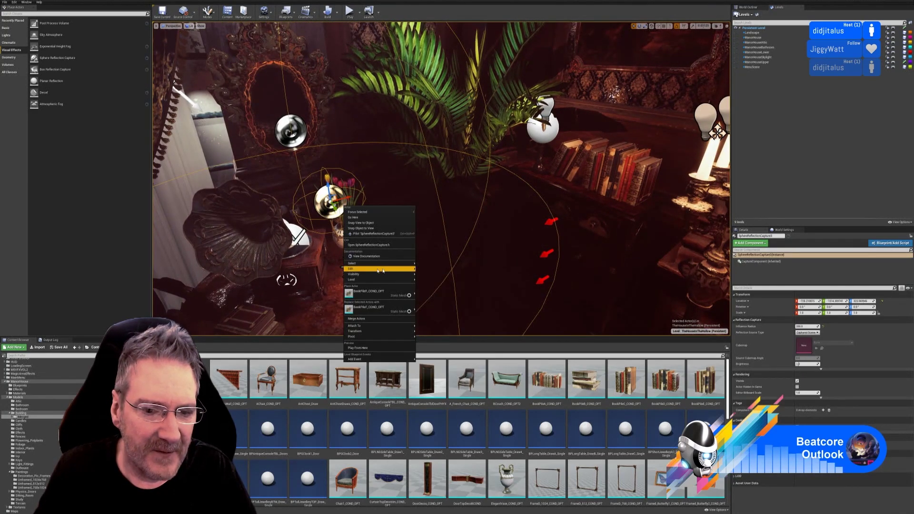
{"action": "mouse_move", "coordinate": [409, 268]}
{"action": "left_click", "coordinate": [437, 285]}
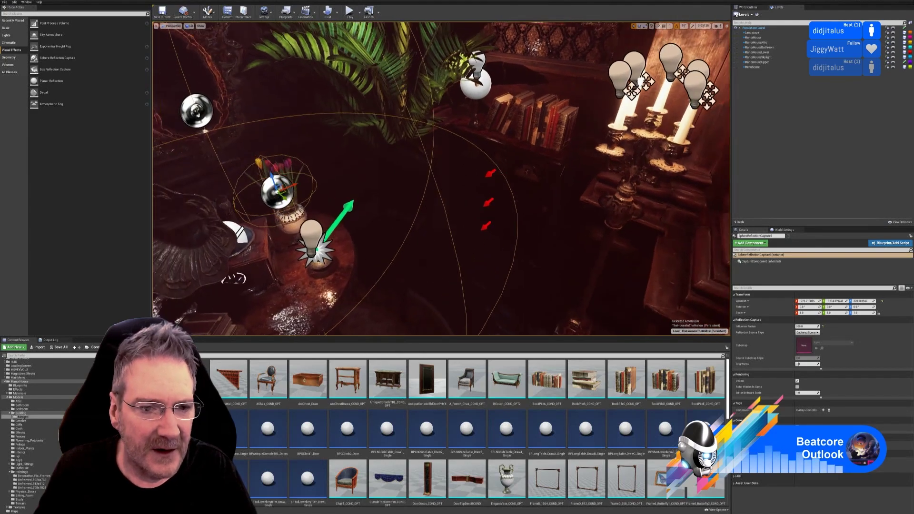
Step: Move the copied reflection capture across the room to the corner between the candelabra and the bookshelf
{"action": "left_click_drag", "start_coordinate": [358, 236], "coordinate": [556, 191]}
{"action": "right_click_drag", "start_coordinate": [556, 191], "coordinate": [619, 188]}
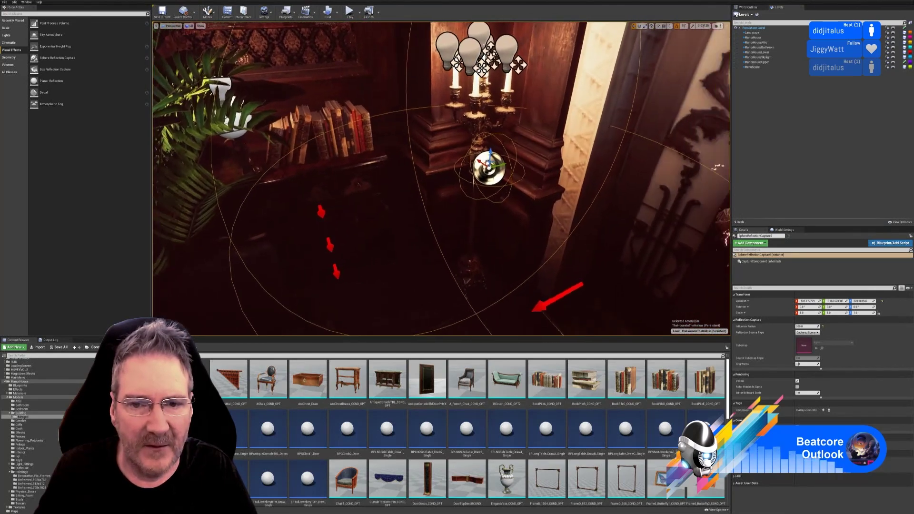
{"action": "left_click_drag", "start_coordinate": [437, 139], "coordinate": [381, 149]}
{"action": "right_click_drag", "start_coordinate": [380, 149], "coordinate": [454, 212]}
{"action": "left_click_drag", "start_coordinate": [446, 153], "coordinate": [408, 170]}
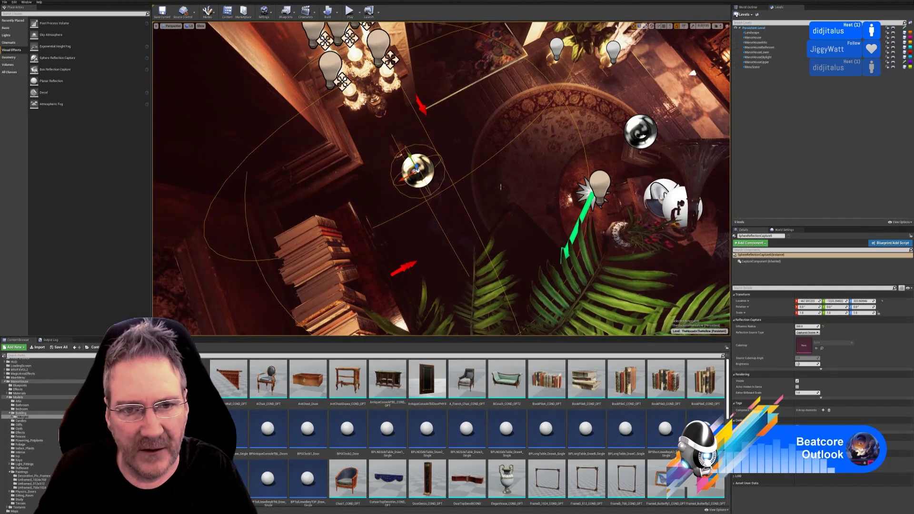
Step: Lower the original reflection capture beside the tulips and shift it toward the front of the gramophone
{"action": "mouse_move", "coordinate": [408, 170]}
{"action": "right_mouse_down"}
{"action": "mouse_move", "coordinate": [305, 167]}
{"action": "mouse_move", "coordinate": [324, 178]}
{"action": "mouse_move", "coordinate": [238, 115]}
{"action": "mouse_move", "coordinate": [245, 127]}
{"action": "mouse_move", "coordinate": [235, 140]}
{"action": "mouse_move", "coordinate": [283, 72]}
{"action": "mouse_move", "coordinate": [264, 88]}
{"action": "right_mouse_up"}
{"action": "left_click_drag", "start_coordinate": [439, 129], "coordinate": [439, 159]}
{"action": "right_click_drag", "start_coordinate": [439, 158], "coordinate": [417, 163]}
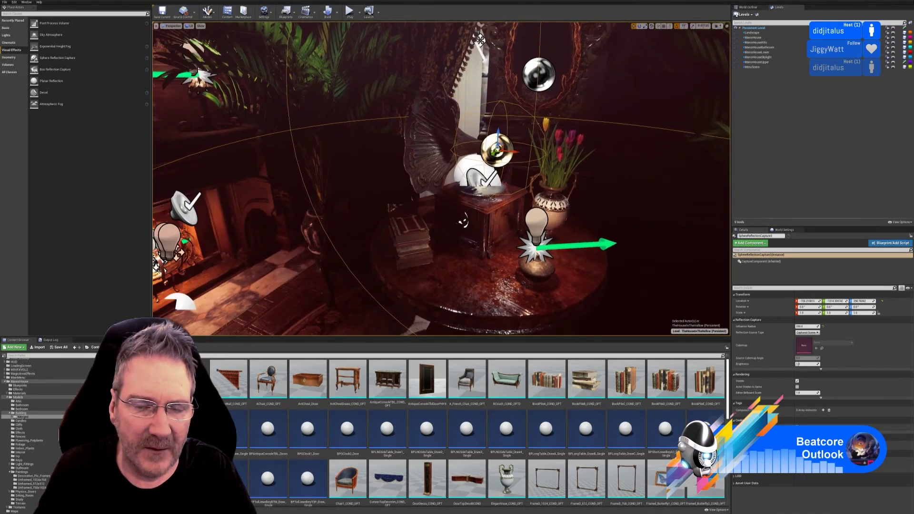
{"action": "key", "text": "d"}
{"action": "right_click_drag", "start_coordinate": [439, 159], "coordinate": [399, 159]}
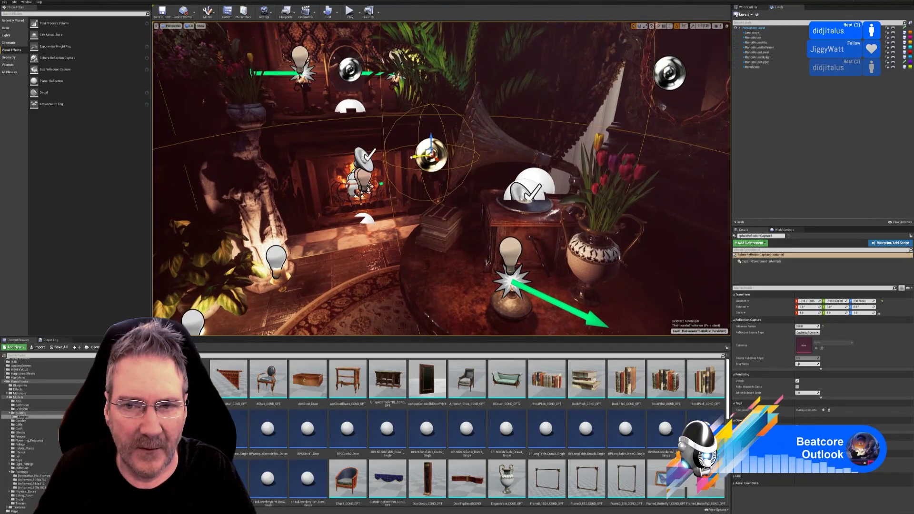
{"action": "right_click_drag", "start_coordinate": [409, 158], "coordinate": [388, 160]}
Step: Duplicate the sphere reflection capture in front of the gramophone
{"action": "key", "text": "w"}
{"action": "key", "text": "s"}
{"action": "key", "text": "w"}
{"action": "right_click_drag", "start_coordinate": [405, 217], "coordinate": [433, 212]}
{"action": "key", "text": "s"}
{"action": "key", "text": "w"}
{"action": "right_click_drag", "start_coordinate": [415, 173], "coordinate": [463, 129]}
{"action": "key", "text": "w"}
{"action": "key", "text": "s"}
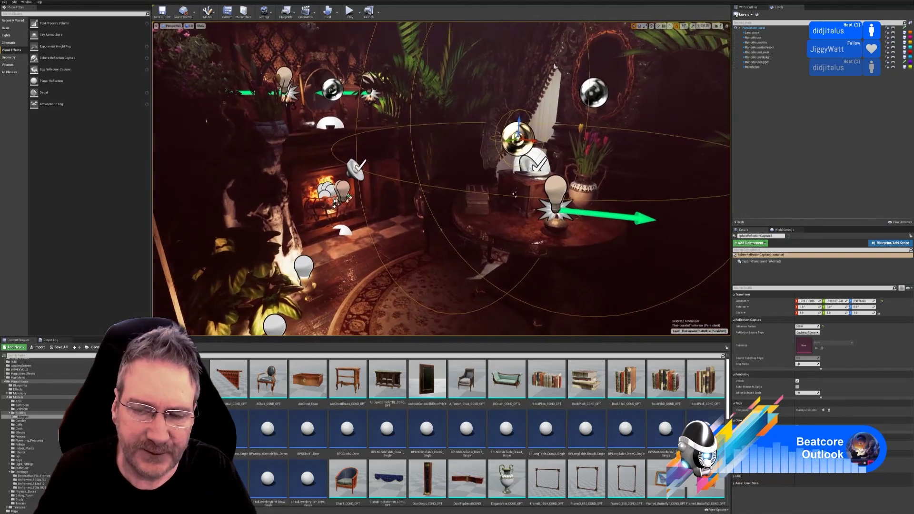
{"action": "right_click_drag", "start_coordinate": [514, 194], "coordinate": [513, 196]}
{"action": "right_click", "coordinate": [513, 137]}
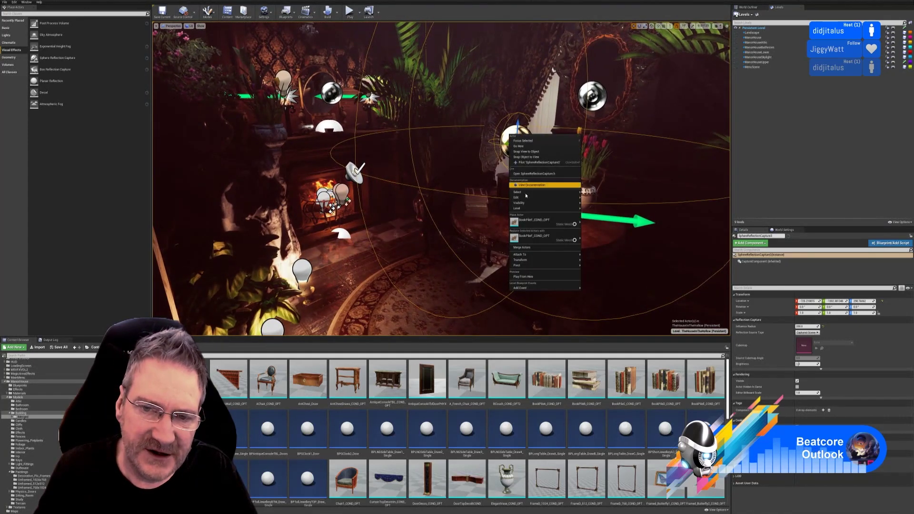
{"action": "mouse_move", "coordinate": [524, 197]}
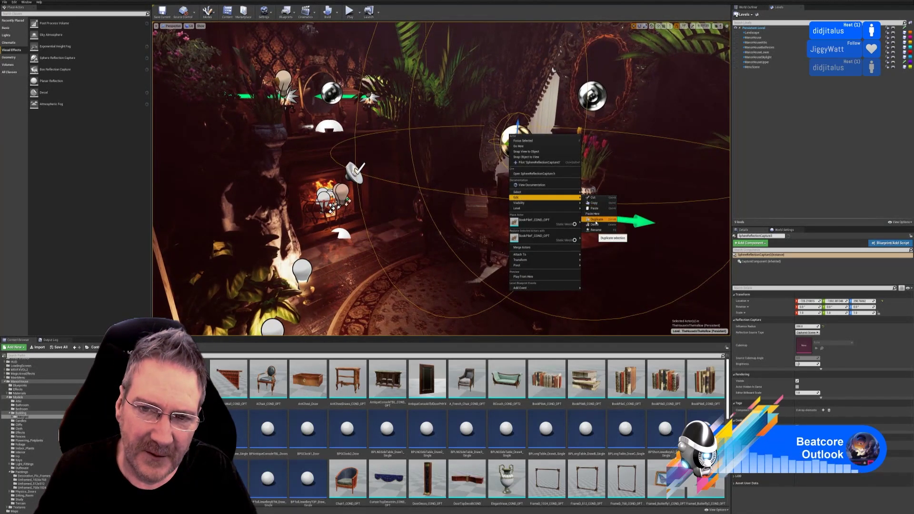
{"action": "left_click", "coordinate": [596, 220]}
Step: Move the new reflection capture down to the hearth, just above the floor in front of the fireplace
{"action": "left_click_drag", "start_coordinate": [518, 127], "coordinate": [369, 220]}
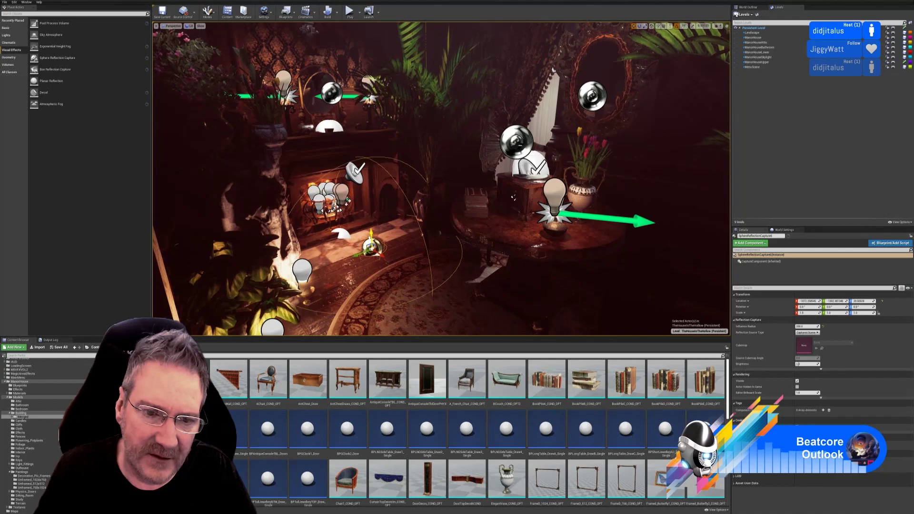
{"action": "right_click_drag", "start_coordinate": [459, 286], "coordinate": [344, 253]}
{"action": "left_click_drag", "start_coordinate": [408, 273], "coordinate": [408, 253]}
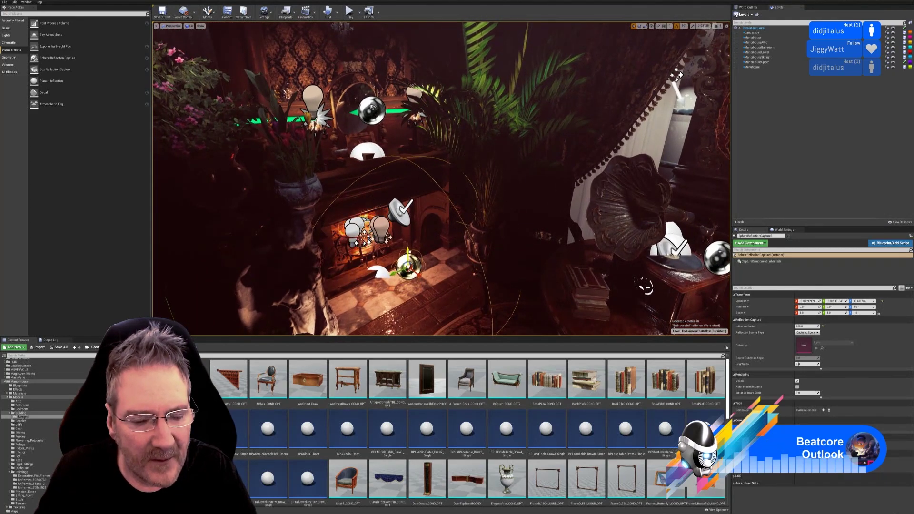
{"action": "right_click_drag", "start_coordinate": [408, 253], "coordinate": [363, 200]}
{"action": "right_click_drag", "start_coordinate": [379, 245], "coordinate": [383, 271]}
Step: Save all unsaved levels and assets, and build the reflection captures
{"action": "key", "text": "Escape"}
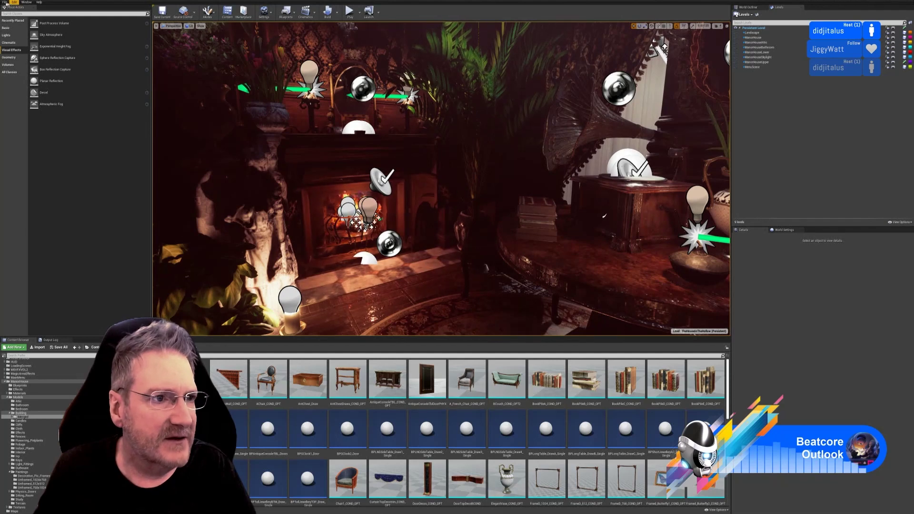
{"action": "left_click", "coordinate": [4, 3]}
{"action": "left_click", "coordinate": [15, 44]}
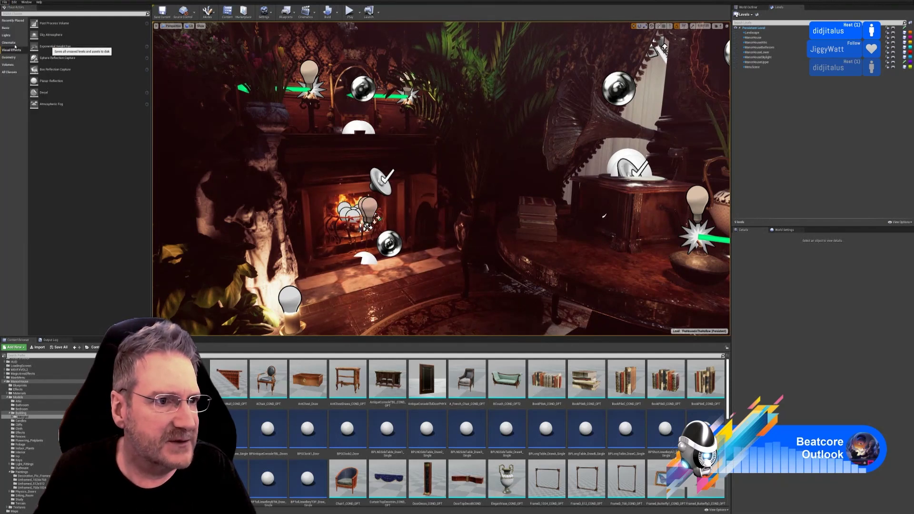
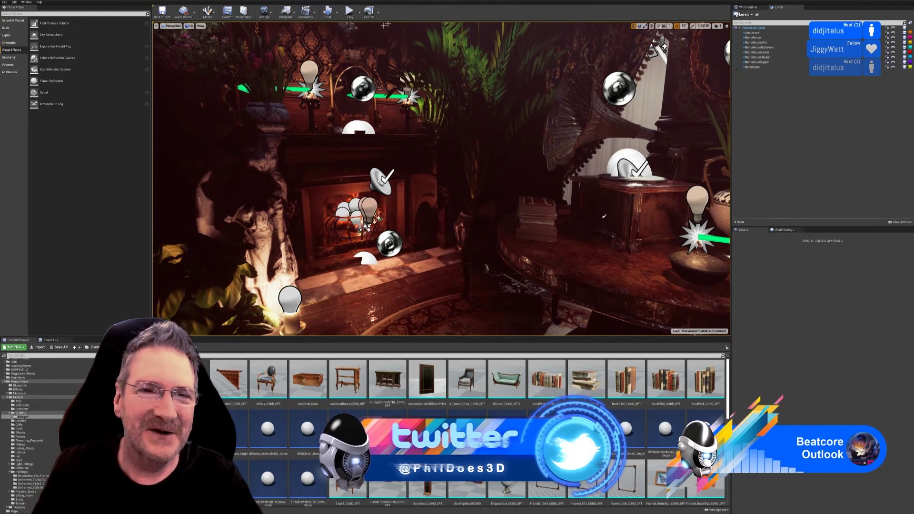
{"action": "left_click", "coordinate": [337, 13]}
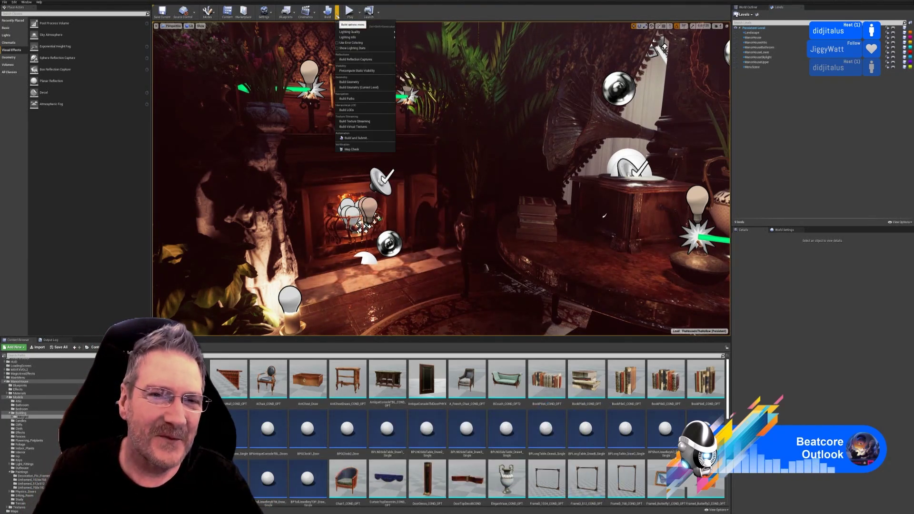
{"action": "left_click", "coordinate": [361, 60]}
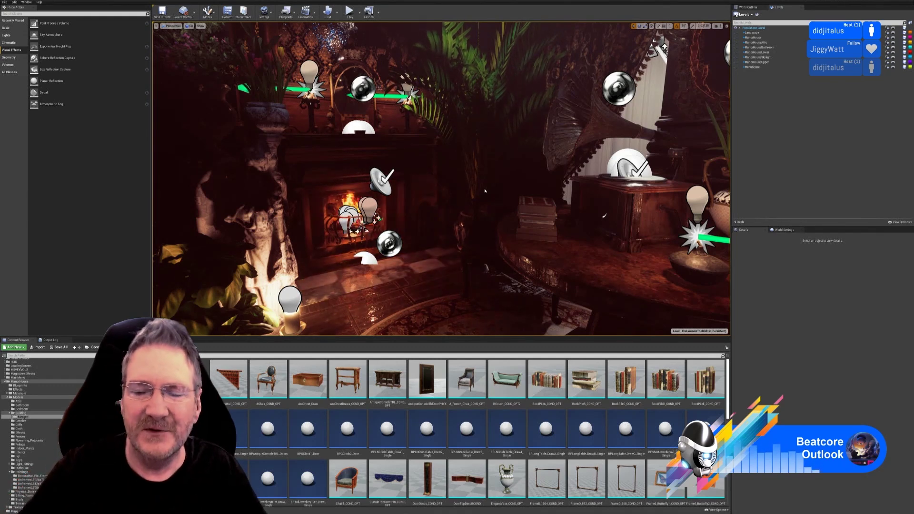
Step: Examine the rebuilt reflections on the mantelpiece's glass ornament, the wall mirror and the rest of the room
{"action": "right_click_drag", "start_coordinate": [477, 213], "coordinate": [411, 166]}
{"action": "key", "text": "s"}
{"action": "key", "text": "w"}
{"action": "key", "text": "w"}
{"action": "key", "text": "s"}
{"action": "key", "text": "w"}
{"action": "key", "text": "w"}
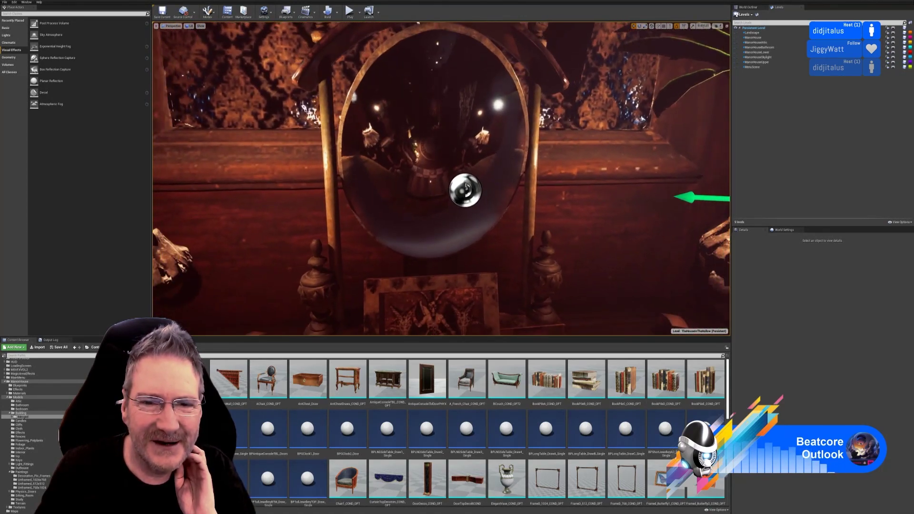
{"action": "key", "text": "s"}
{"action": "right_click_drag", "start_coordinate": [383, 200], "coordinate": [581, 202]}
{"action": "right_click_drag", "start_coordinate": [419, 199], "coordinate": [366, 199]}
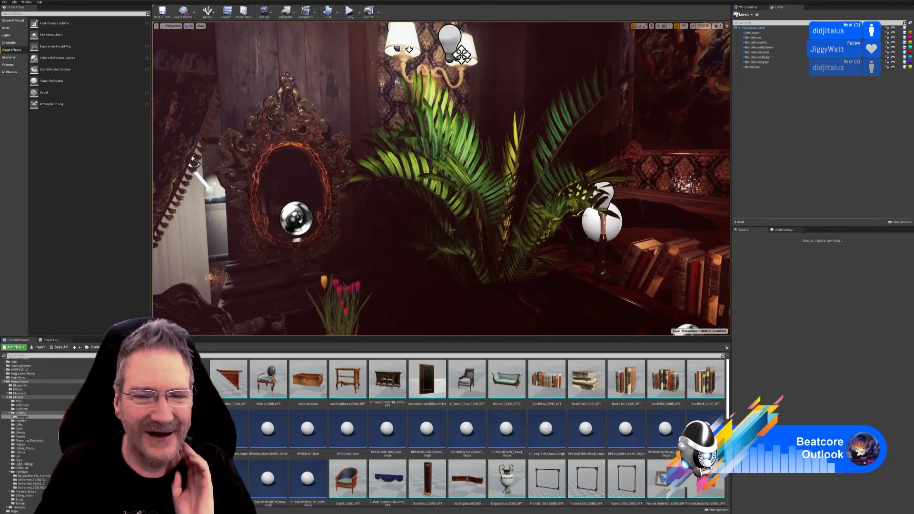
{"action": "right_click_drag", "start_coordinate": [442, 191], "coordinate": [343, 199]}
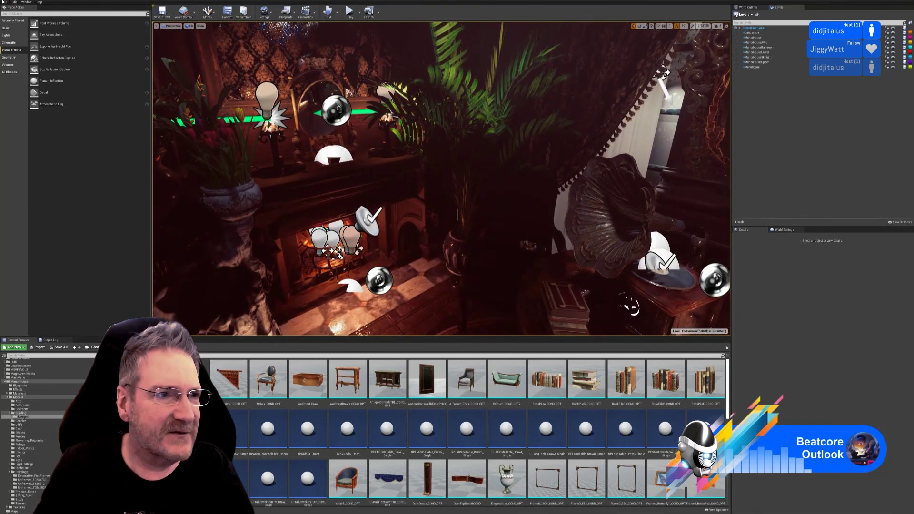
Step: Save all levels and assets with the rebuilt reflections
{"action": "left_click", "coordinate": [5, 2]}
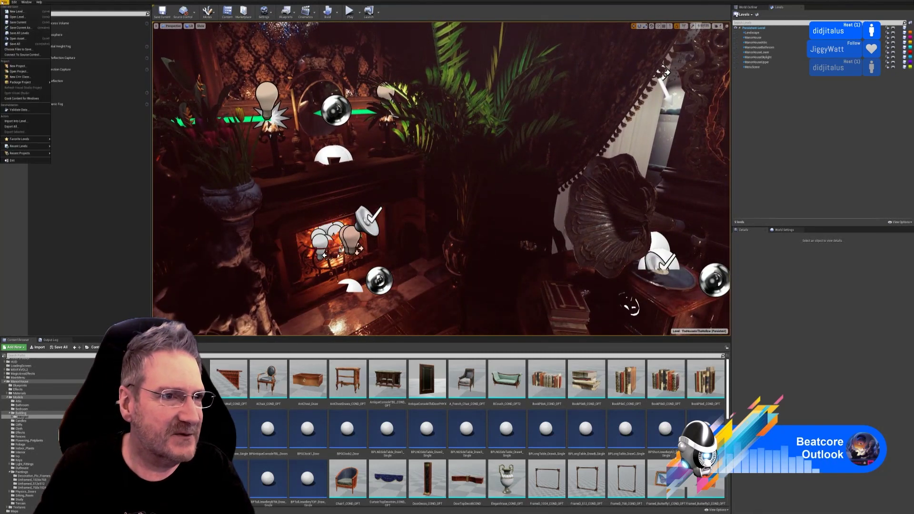
{"action": "left_click", "coordinate": [21, 45]}
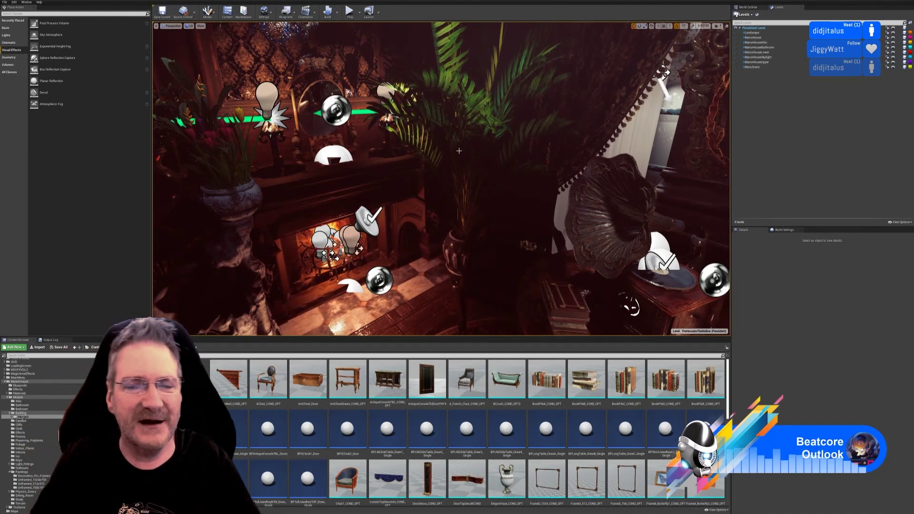
Step: Play the level in the viewport and examine the mantelpiece mirror, the doors, the corner books and the gramophone area
{"action": "right_click_drag", "start_coordinate": [442, 179], "coordinate": [381, 214]}
{"action": "right_click_drag", "start_coordinate": [445, 226], "coordinate": [415, 150]}
{"action": "right_click_drag", "start_coordinate": [438, 190], "coordinate": [404, 217]}
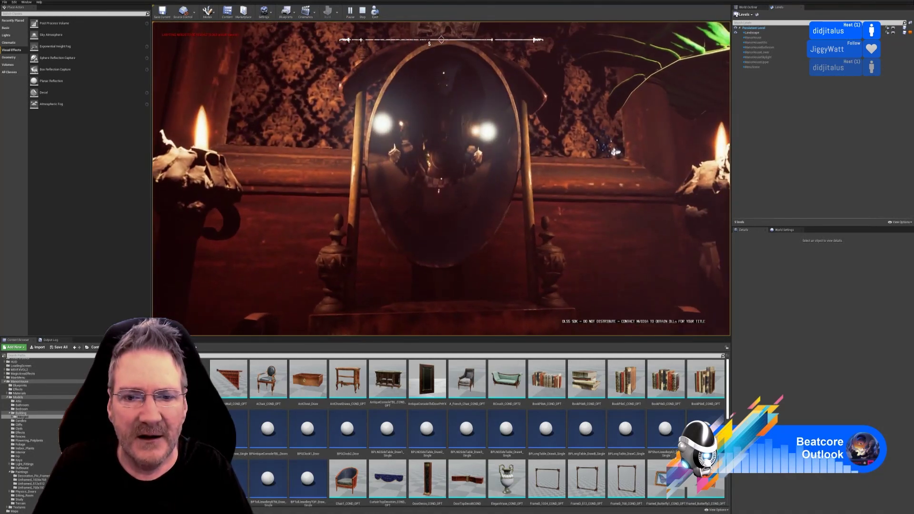
{"action": "key", "text": "s"}
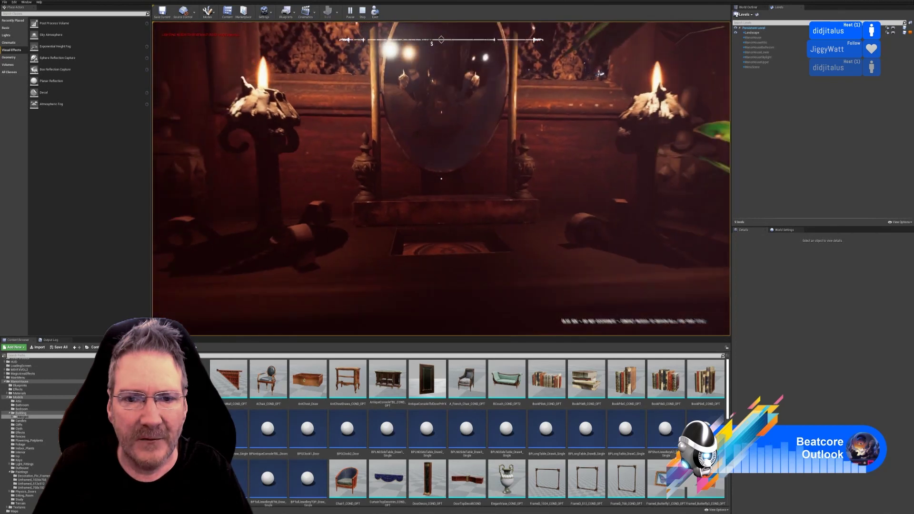
{"action": "key", "text": "w"}
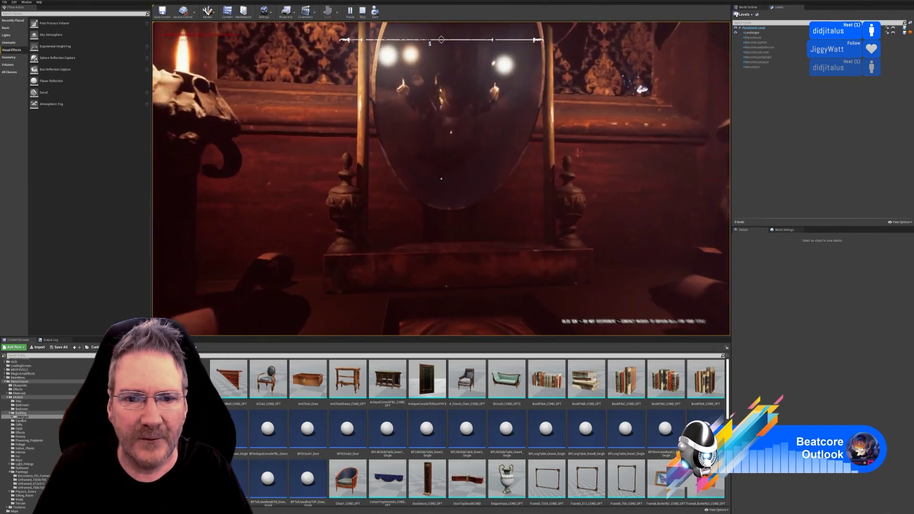
{"action": "key", "text": "s"}
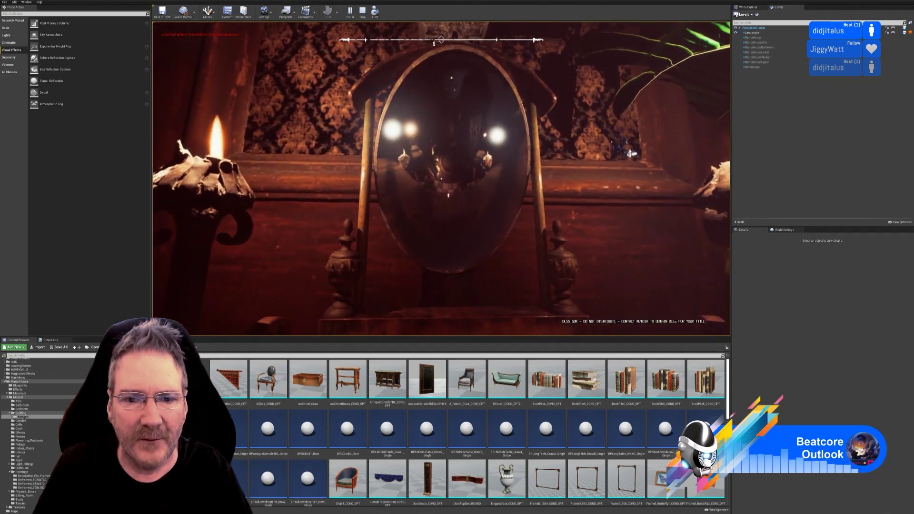
{"action": "key", "text": "s"}
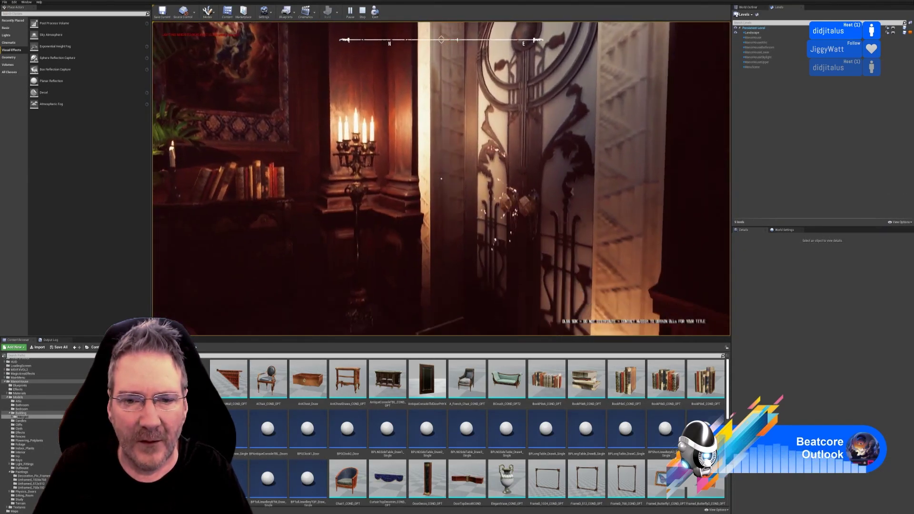
{"action": "key", "text": "w"}
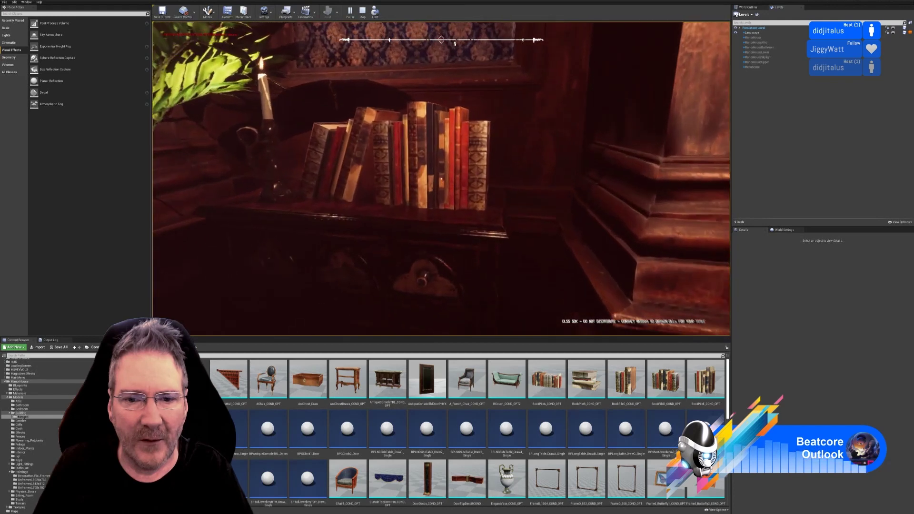
{"action": "left_click", "coordinate": [442, 178]}
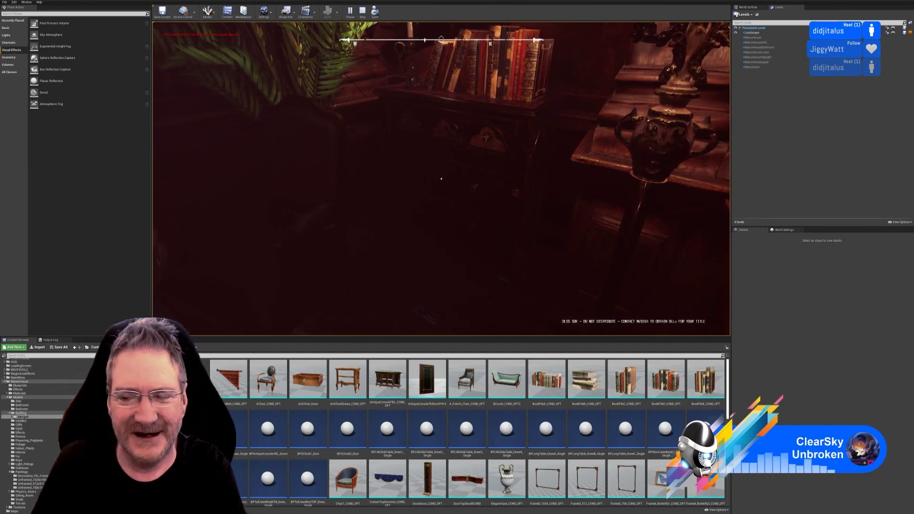
{"action": "key", "text": "w"}
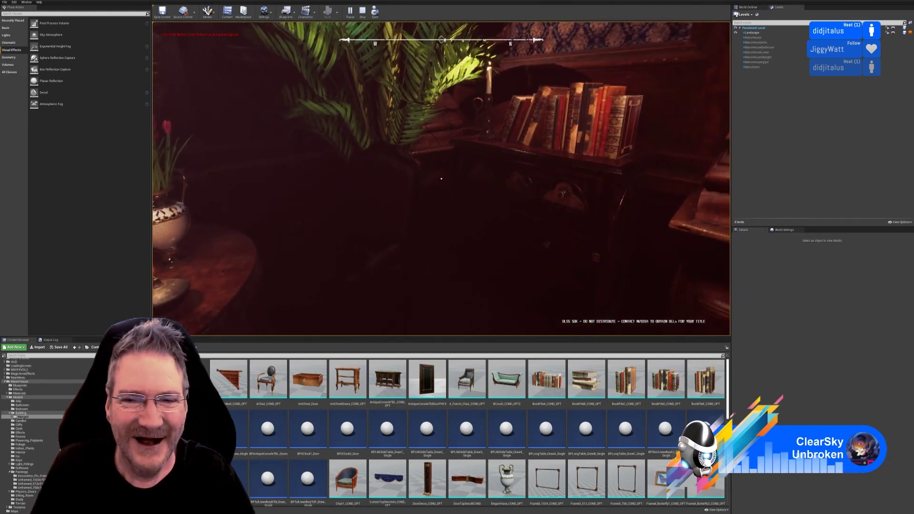
{"action": "key", "text": "s"}
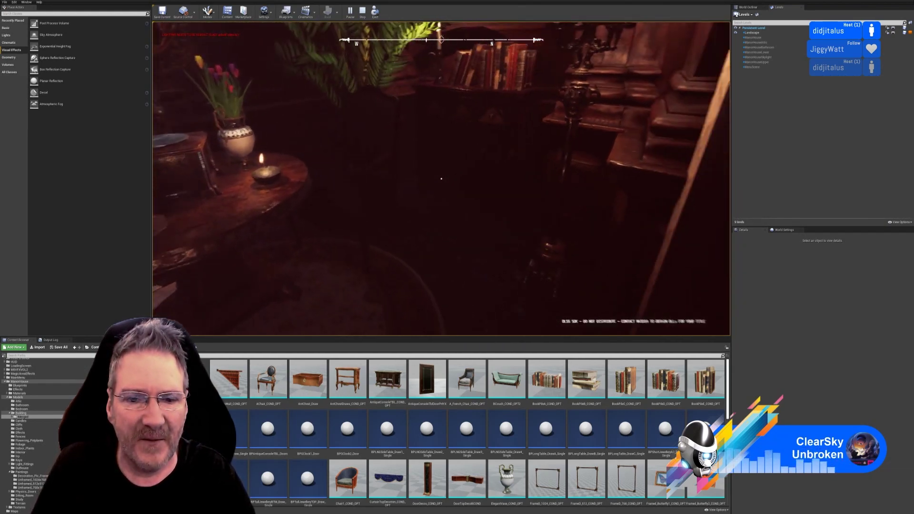
{"action": "key", "text": "d"}
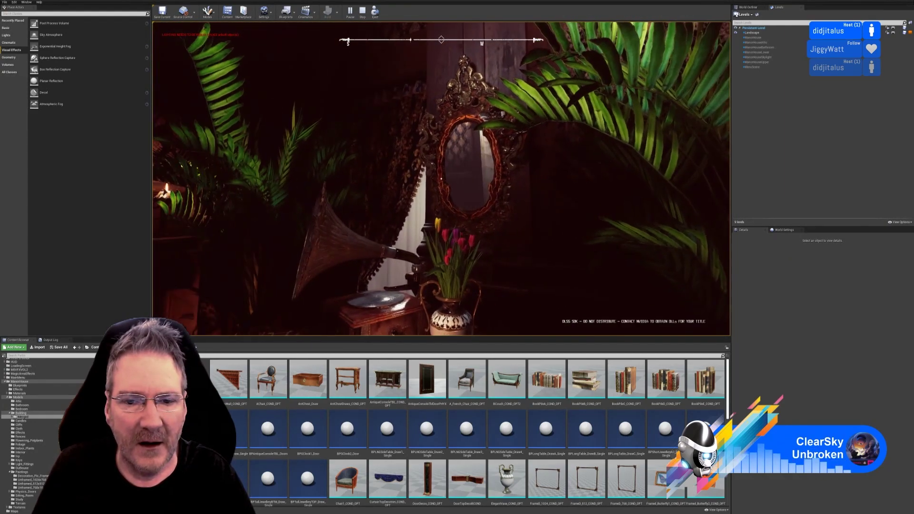
Step: Examine the mantelpiece mirror's reflections from close up and from a low position, and end the play session
{"action": "key", "text": "a"}
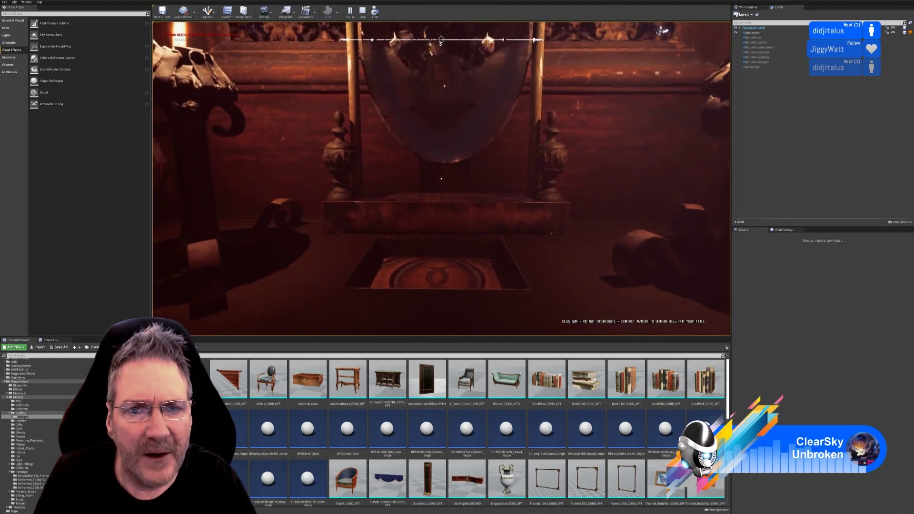
{"action": "key", "text": "s"}
{"action": "key", "text": "w"}
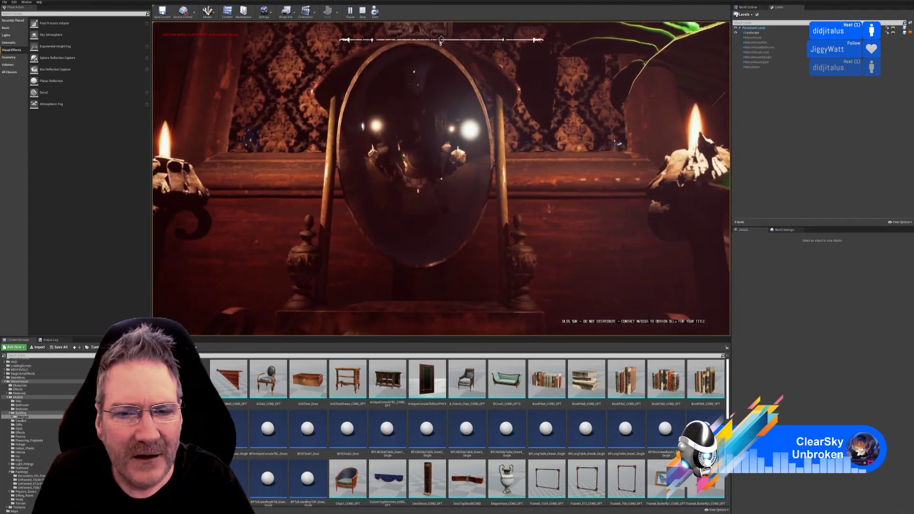
{"action": "key", "text": "w"}
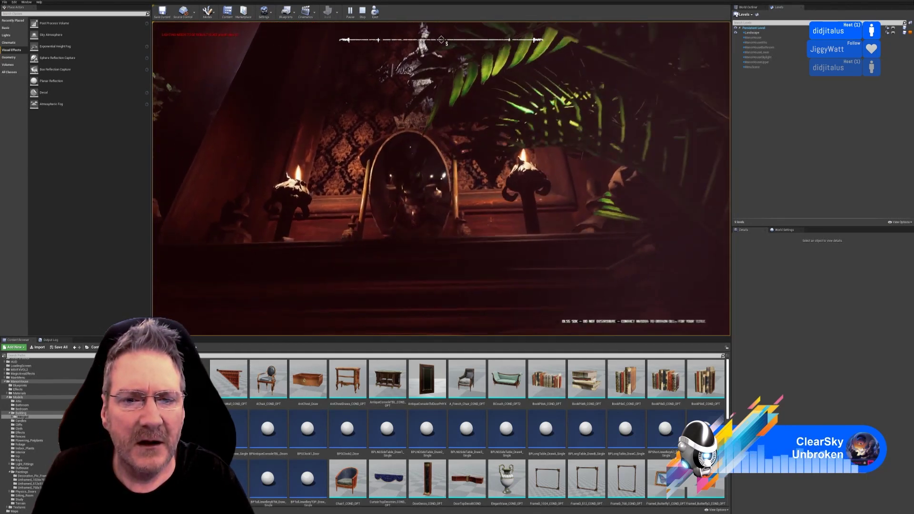
{"action": "key", "text": "s"}
{"action": "key", "text": "w"}
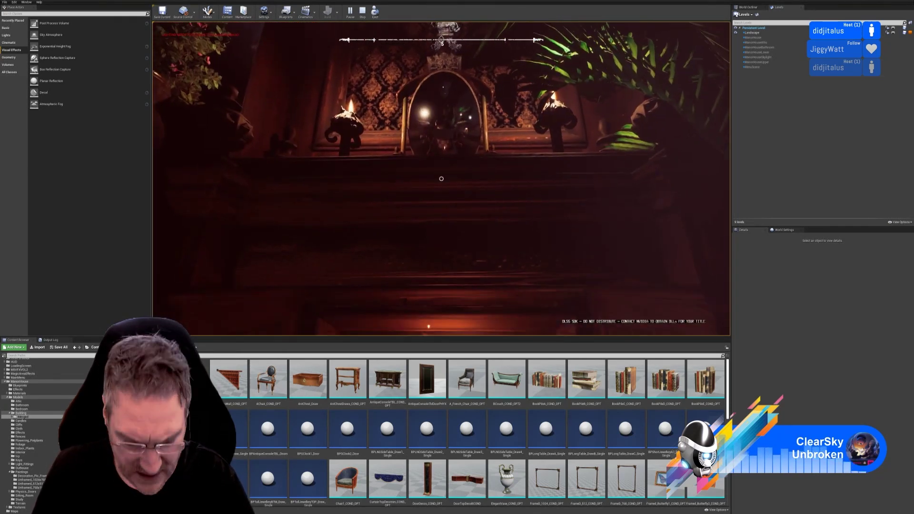
{"action": "key", "text": "c"}
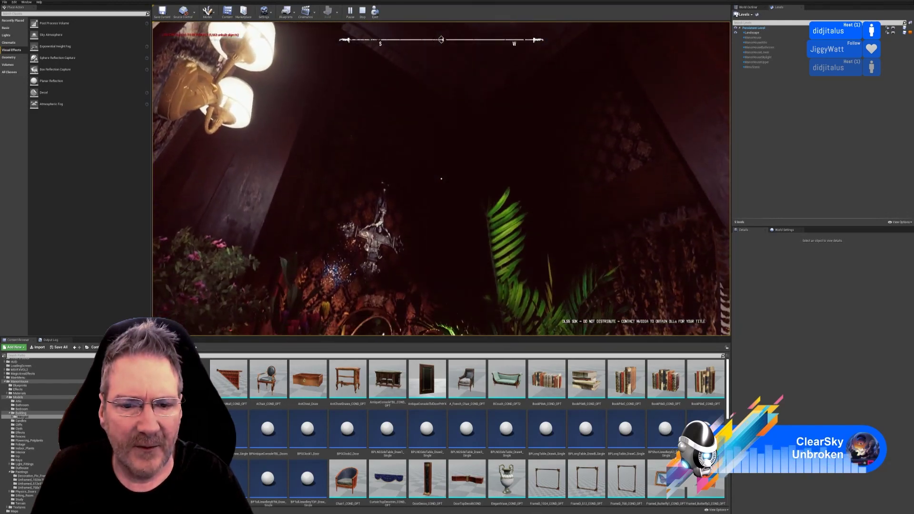
{"action": "key", "text": "Escape"}
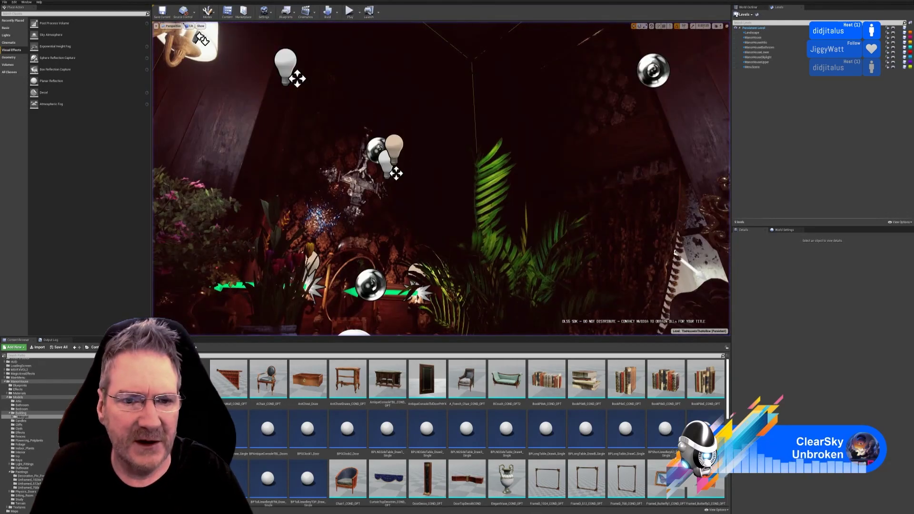
Step: Increase the attenuation radius of the point light beneath the chandelier
{"action": "right_click_drag", "start_coordinate": [318, 135], "coordinate": [429, 134]}
{"action": "right_click_drag", "start_coordinate": [457, 181], "coordinate": [447, 138]}
{"action": "left_click", "coordinate": [437, 102]}
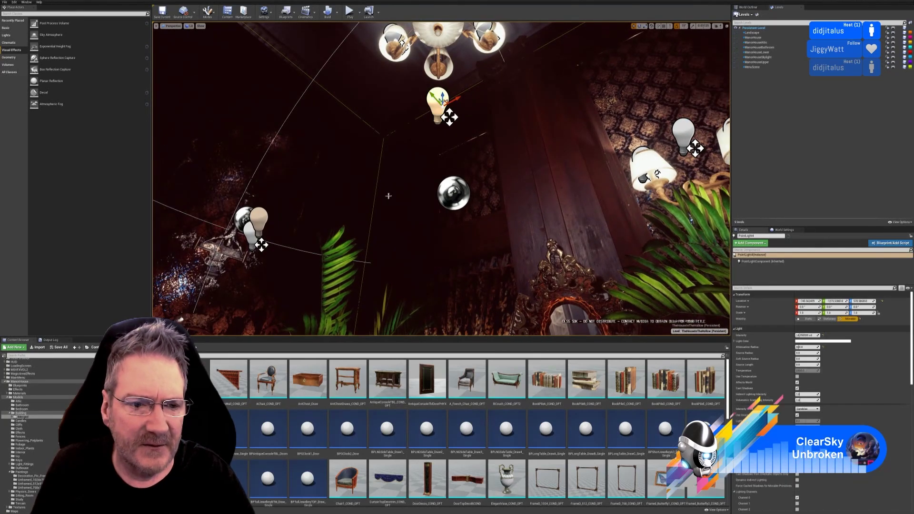
{"action": "right_click_drag", "start_coordinate": [387, 193], "coordinate": [358, 230]}
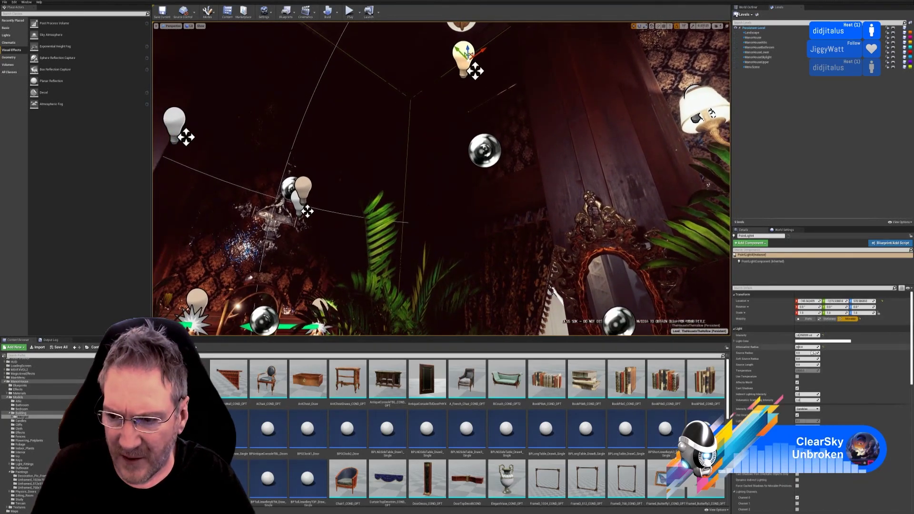
{"action": "left_click", "coordinate": [804, 348]}
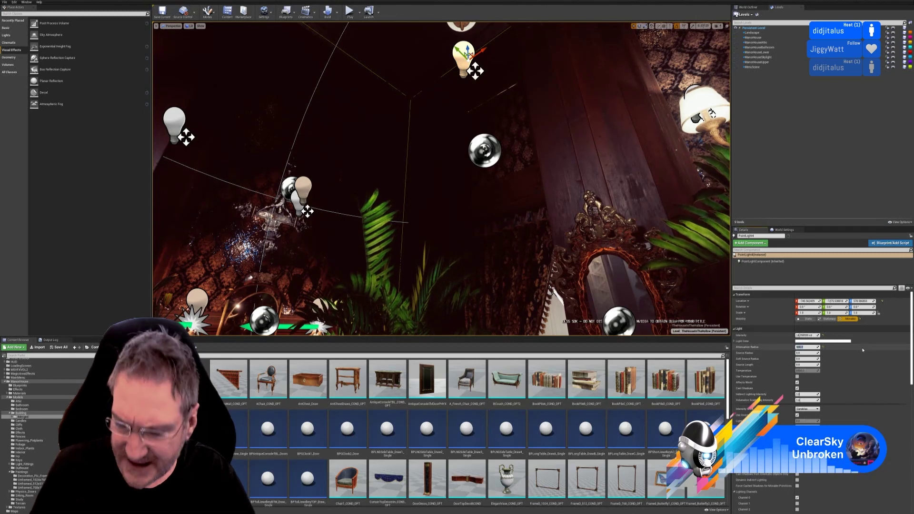
{"action": "type", "text": "6"}
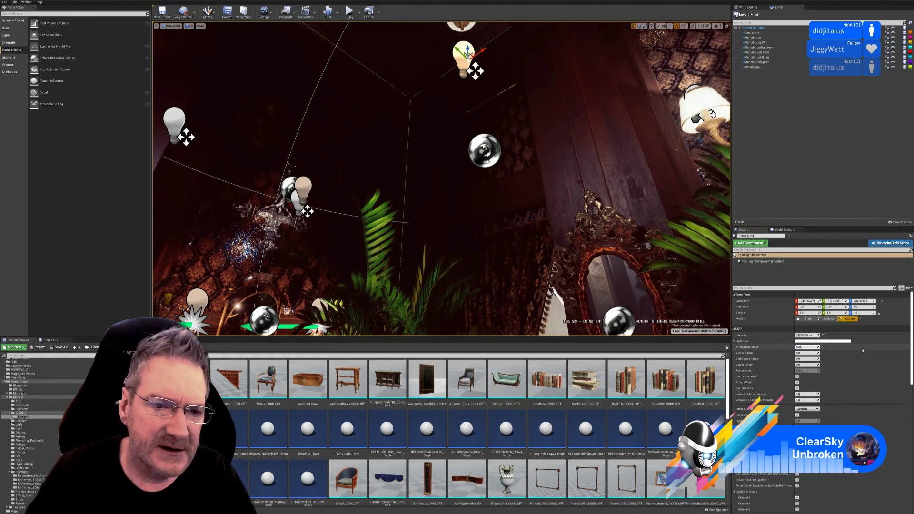
{"action": "key", "text": "Return"}
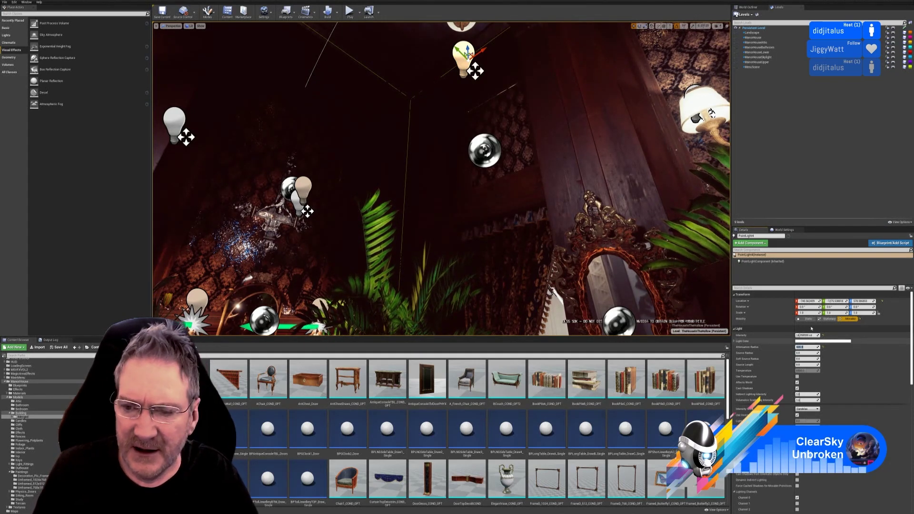
Step: Set the intensity of the point light beneath the chandelier to 20
{"action": "left_click", "coordinate": [807, 335]}
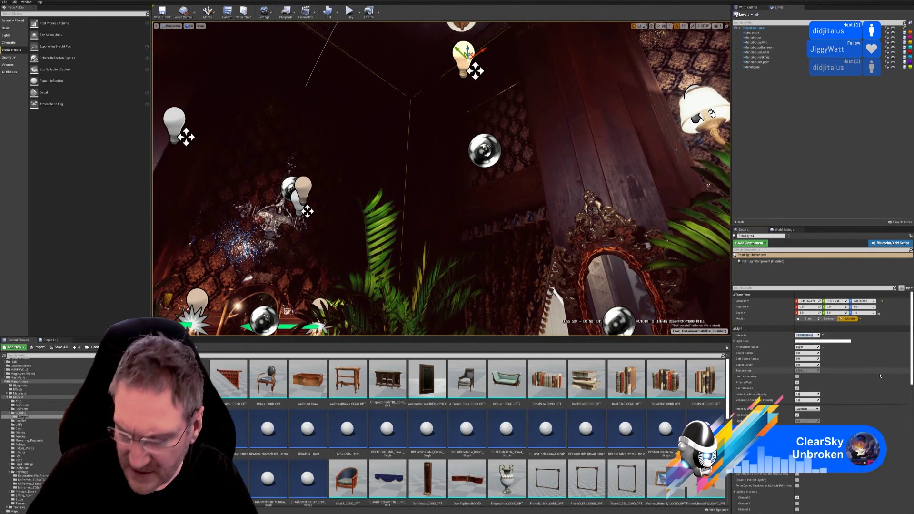
{"action": "type", "text": "20"}
{"action": "key", "text": "Return"}
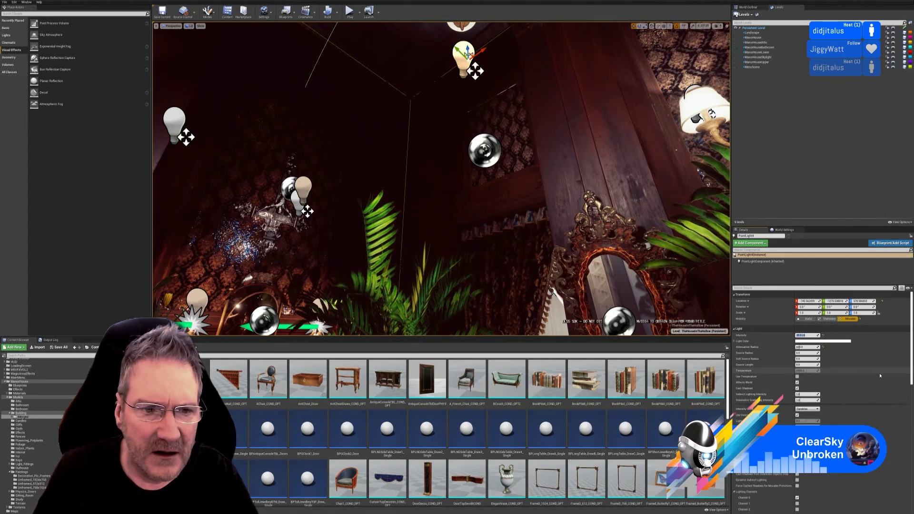
Step: Duplicate the single candle light on the floor beside the doorway and move the copy across to the doorway's other side
{"action": "right_click_drag", "start_coordinate": [484, 197], "coordinate": [482, 242]}
{"action": "right_click_drag", "start_coordinate": [553, 219], "coordinate": [507, 176]}
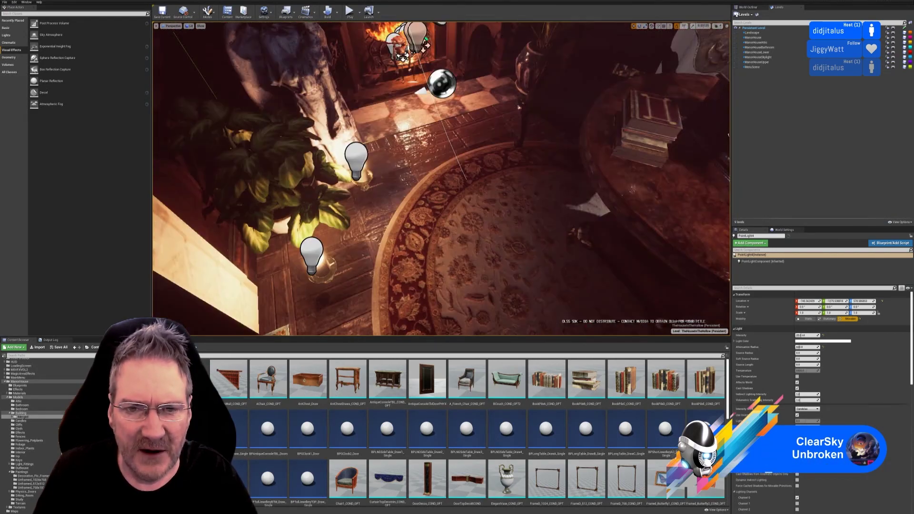
{"action": "right_click_drag", "start_coordinate": [507, 176], "coordinate": [471, 175]}
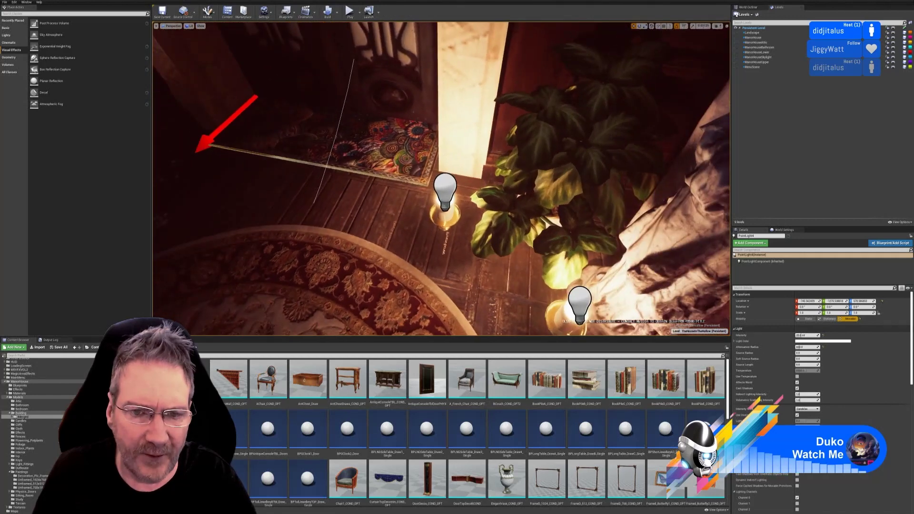
{"action": "left_click", "coordinate": [445, 195]}
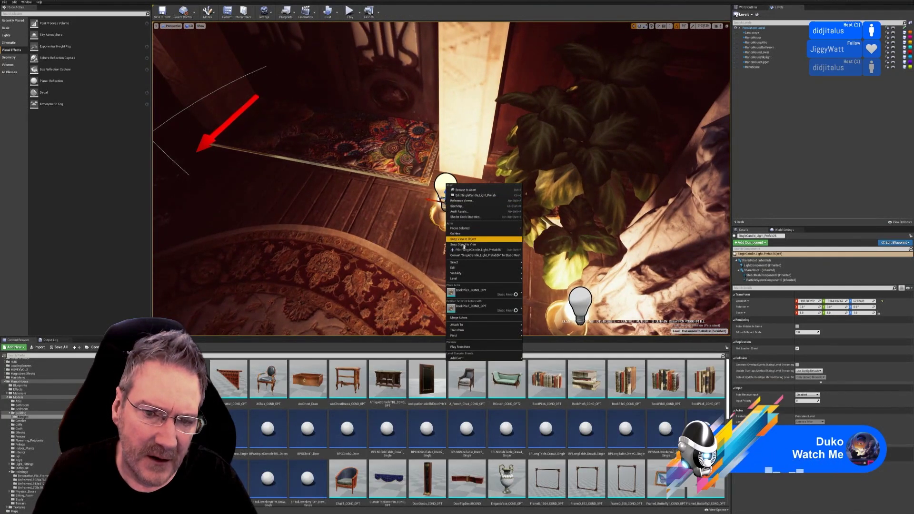
{"action": "mouse_move", "coordinate": [484, 270]}
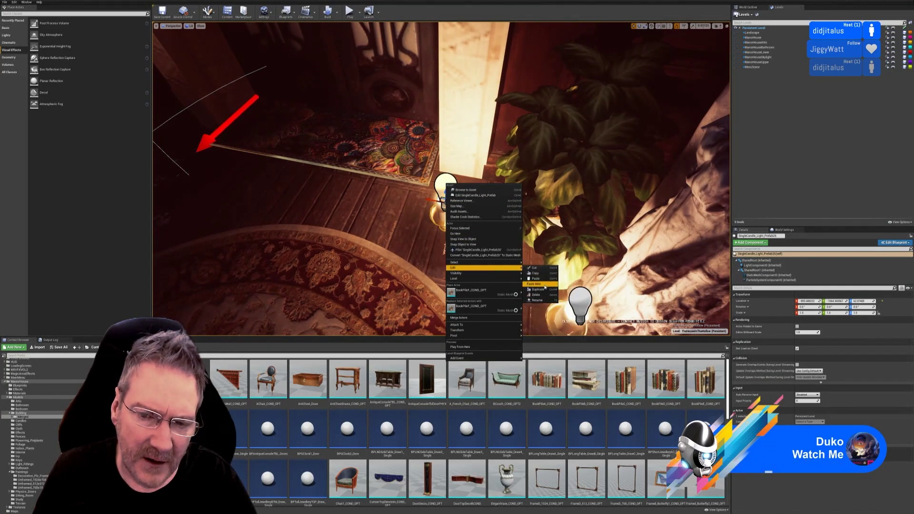
{"action": "left_click_drag", "start_coordinate": [430, 200], "coordinate": [165, 167]}
{"action": "right_click_drag", "start_coordinate": [165, 168], "coordinate": [156, 165]}
{"action": "right_click_drag", "start_coordinate": [490, 164], "coordinate": [483, 161]}
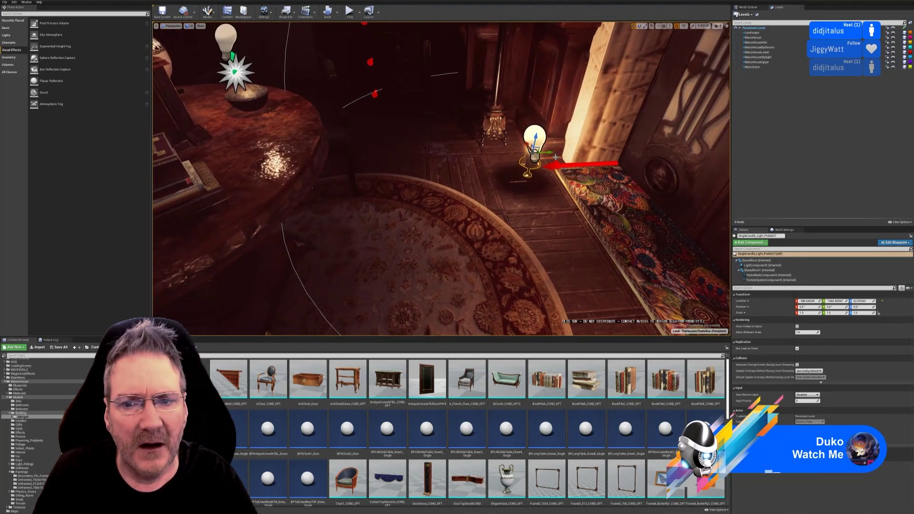
Step: Position the copied candle light on the floor between the book cabinet and the tall candelabra
{"action": "left_click_drag", "start_coordinate": [550, 153], "coordinate": [468, 151]}
{"action": "mouse_move", "coordinate": [468, 151]}
{"action": "right_mouse_down"}
{"action": "mouse_move", "coordinate": [464, 172]}
{"action": "mouse_move", "coordinate": [457, 165]}
{"action": "right_mouse_up"}
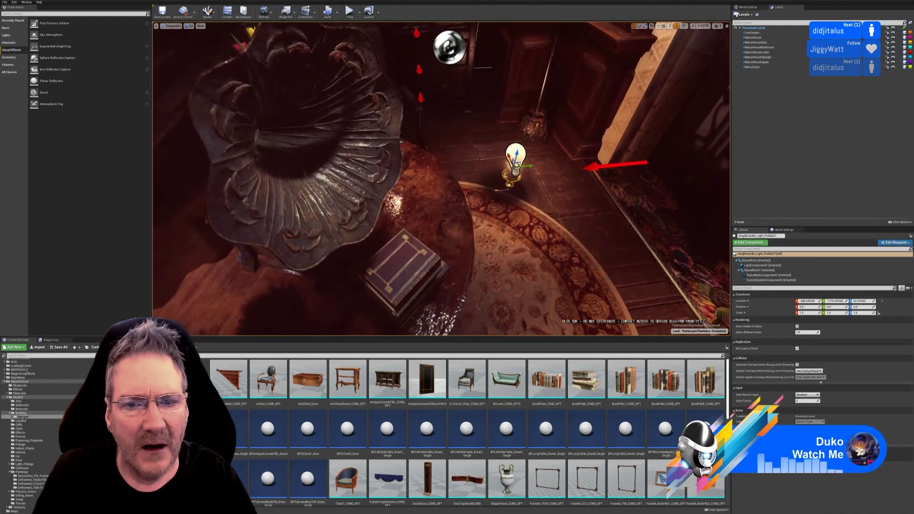
{"action": "right_click_drag", "start_coordinate": [476, 214], "coordinate": [478, 198]}
{"action": "left_click_drag", "start_coordinate": [499, 224], "coordinate": [458, 161]}
{"action": "mouse_move", "coordinate": [544, 132]}
{"action": "right_mouse_down"}
{"action": "mouse_move", "coordinate": [530, 107]}
{"action": "mouse_move", "coordinate": [544, 132]}
{"action": "right_mouse_up"}
{"action": "mouse_move", "coordinate": [517, 183]}
{"action": "right_mouse_down"}
{"action": "mouse_move", "coordinate": [543, 164]}
{"action": "mouse_move", "coordinate": [518, 183]}
{"action": "mouse_move", "coordinate": [533, 222]}
{"action": "mouse_move", "coordinate": [521, 190]}
{"action": "right_mouse_up"}
{"action": "left_click_drag", "start_coordinate": [461, 204], "coordinate": [468, 180]}
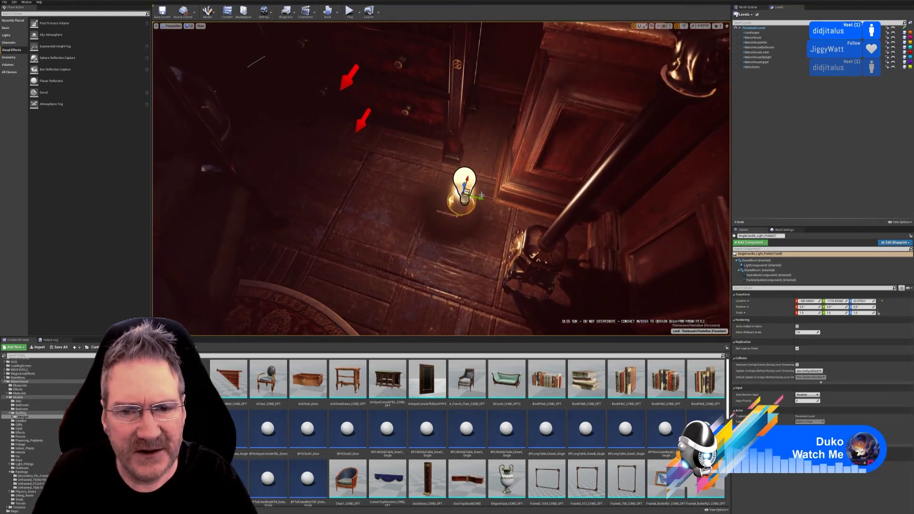
{"action": "right_click_drag", "start_coordinate": [478, 191], "coordinate": [459, 157]}
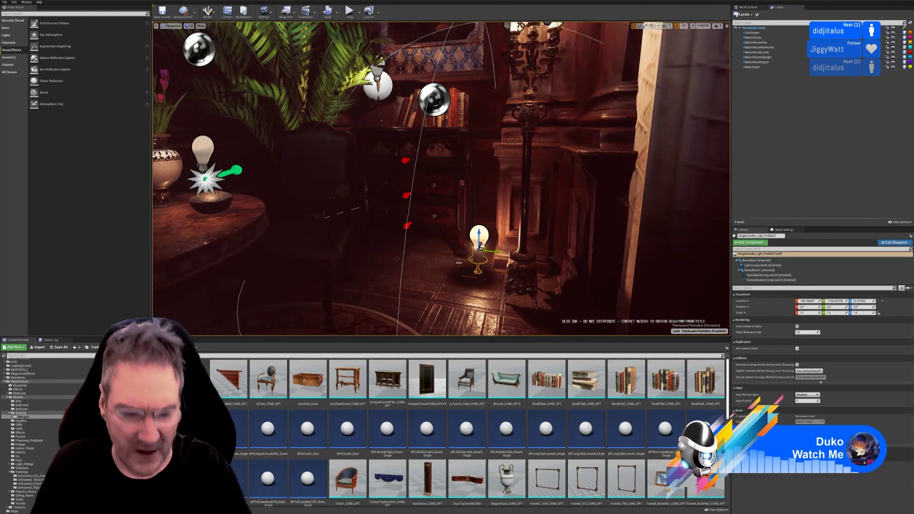
{"action": "left_click", "coordinate": [451, 263]}
Step: Select the point light beneath the chandelier, examine the lighting around the upper walls, palms, mirror and fireplace, and clear the selection
{"action": "mouse_move", "coordinate": [451, 264]}
{"action": "right_mouse_down"}
{"action": "mouse_move", "coordinate": [430, 264]}
{"action": "mouse_move", "coordinate": [419, 250]}
{"action": "mouse_move", "coordinate": [451, 264]}
{"action": "right_mouse_up"}
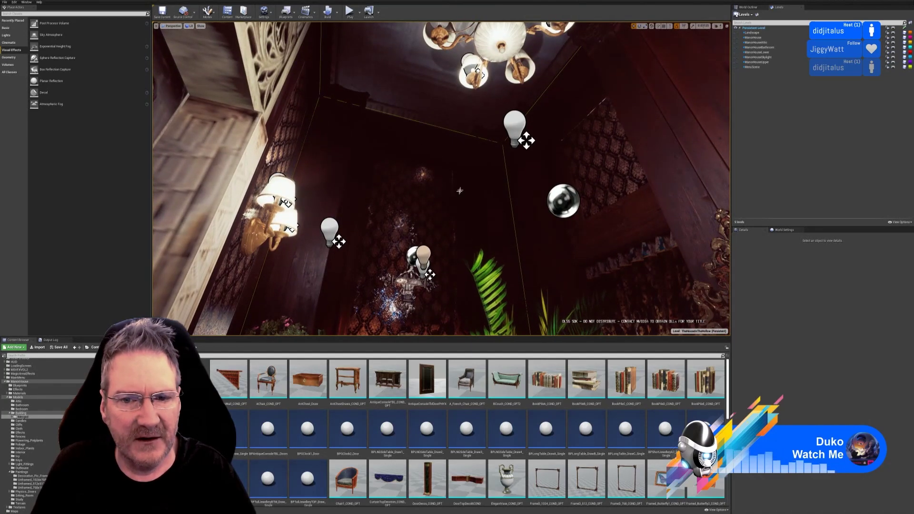
{"action": "right_click_drag", "start_coordinate": [459, 191], "coordinate": [465, 179]}
{"action": "left_click", "coordinate": [467, 136]}
{"action": "right_click_drag", "start_coordinate": [406, 177], "coordinate": [450, 222]}
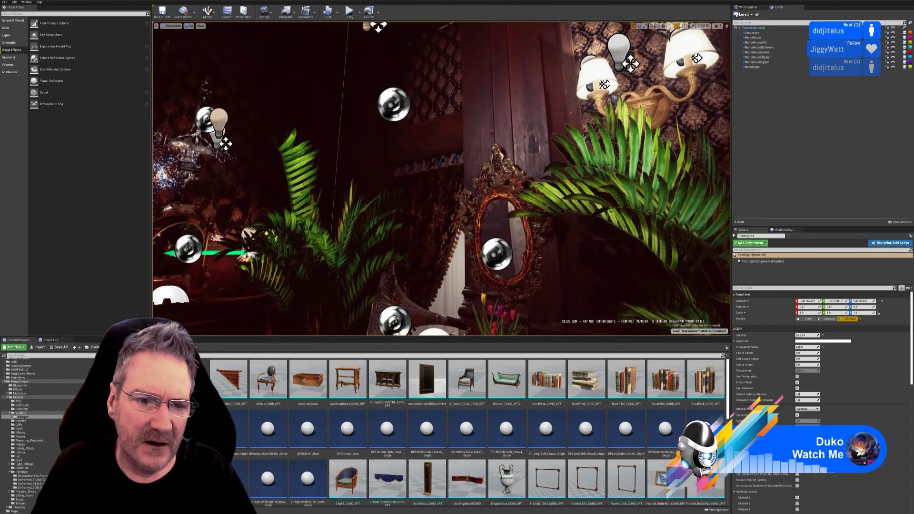
{"action": "right_click_drag", "start_coordinate": [518, 256], "coordinate": [519, 204]}
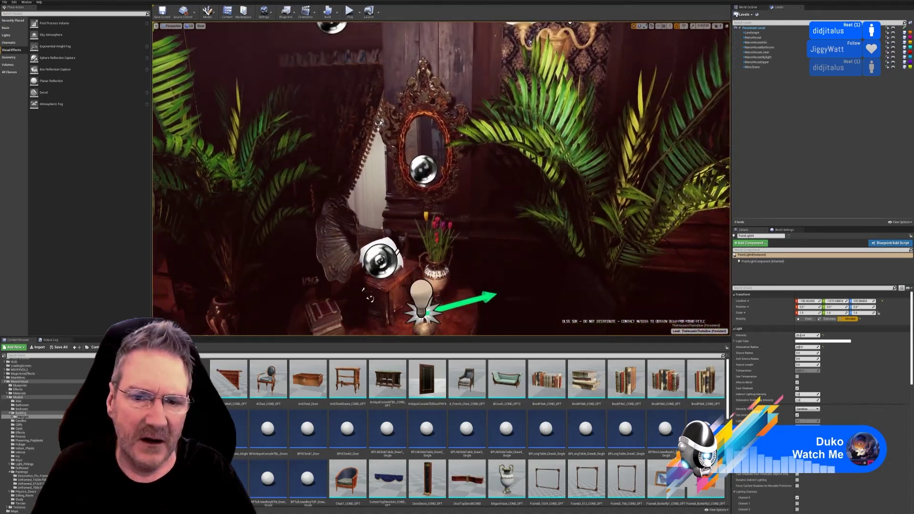
{"action": "right_click_drag", "start_coordinate": [381, 124], "coordinate": [266, 97]}
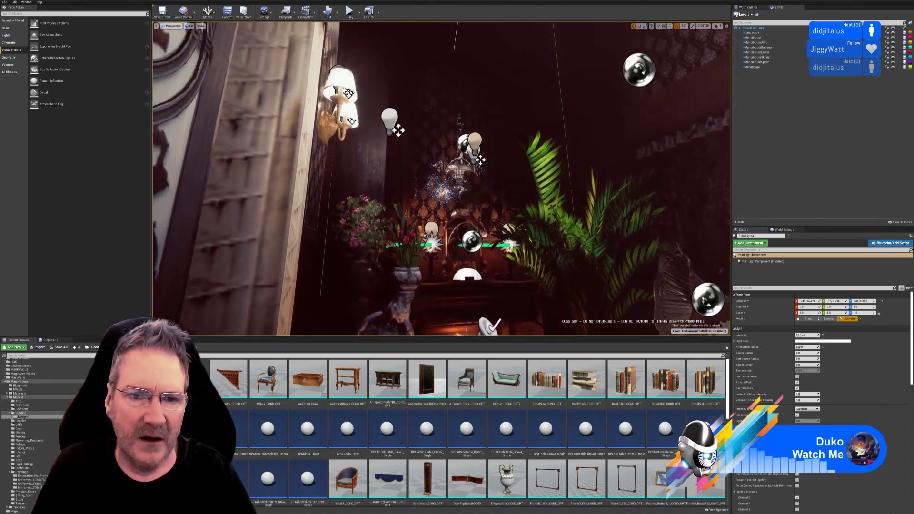
{"action": "right_click_drag", "start_coordinate": [333, 105], "coordinate": [314, 115]}
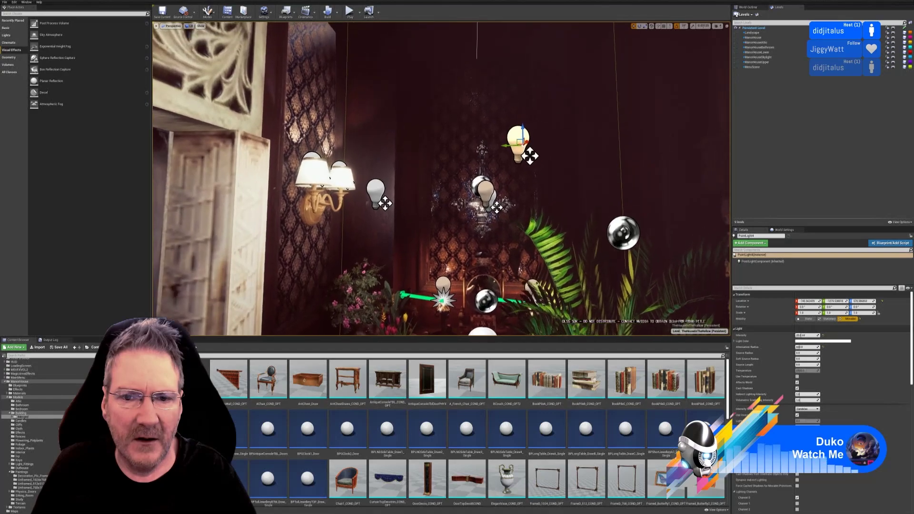
{"action": "right_click_drag", "start_coordinate": [410, 157], "coordinate": [455, 160]}
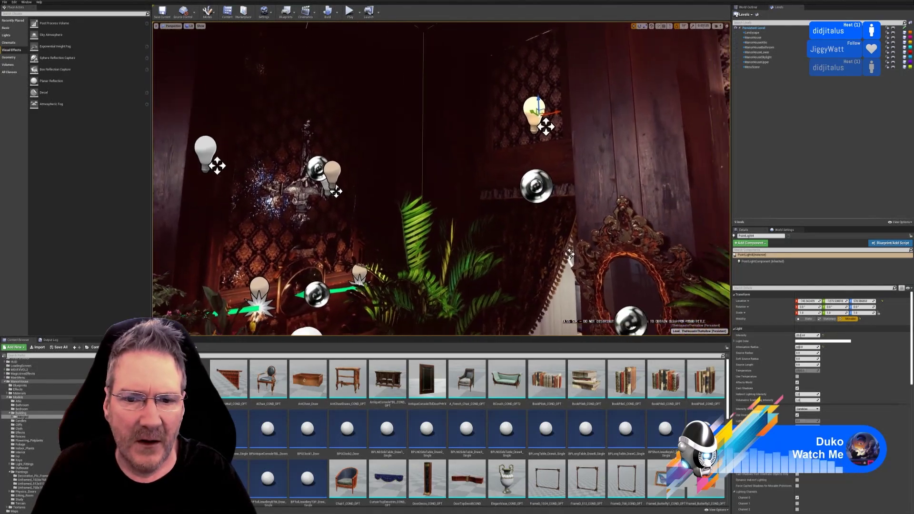
{"action": "right_click_drag", "start_coordinate": [294, 126], "coordinate": [269, 115]}
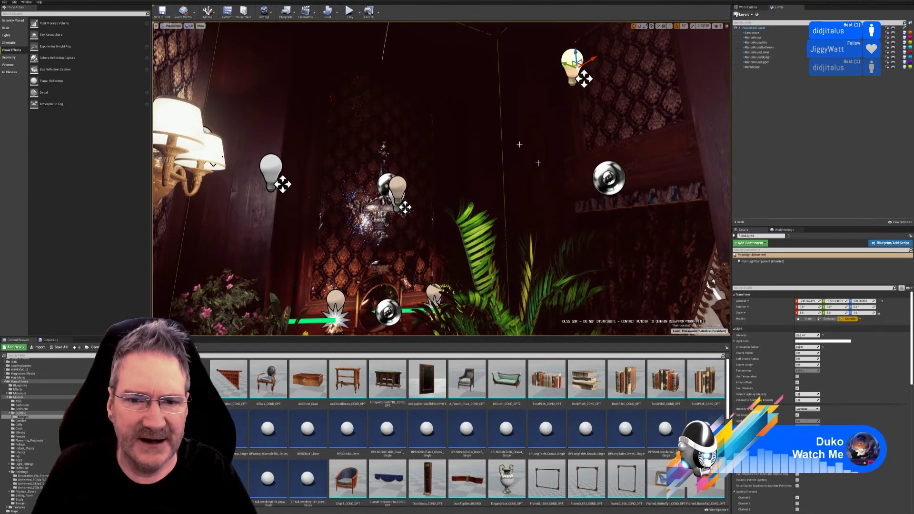
{"action": "mouse_move", "coordinate": [268, 115]}
{"action": "right_mouse_down"}
{"action": "mouse_move", "coordinate": [245, 120]}
{"action": "mouse_move", "coordinate": [259, 123]}
{"action": "mouse_move", "coordinate": [262, 89]}
{"action": "mouse_move", "coordinate": [260, 118]}
{"action": "right_mouse_up"}
{"action": "right_click_drag", "start_coordinate": [441, 178], "coordinate": [304, 191]}
{"action": "right_click_drag", "start_coordinate": [550, 235], "coordinate": [555, 223]}
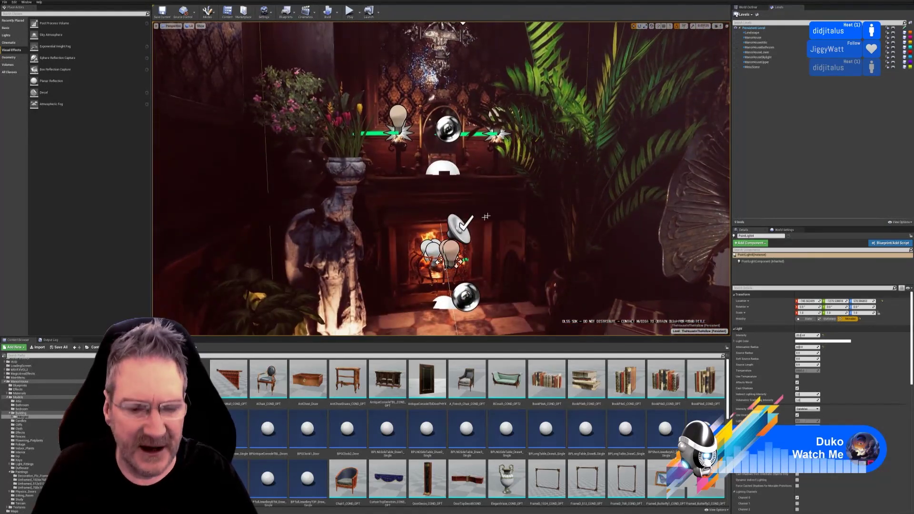
{"action": "key", "text": "Delete"}
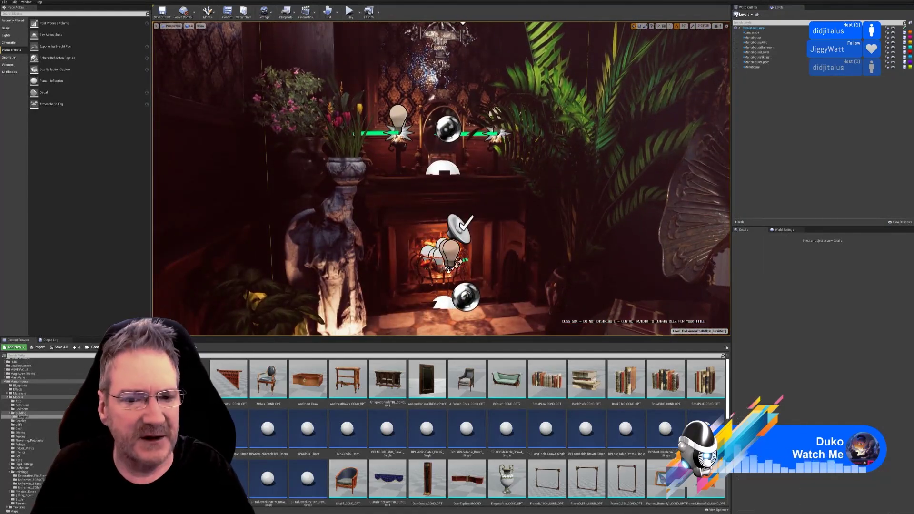
Step: Play the level in the editor, walk through the room to inspect the candle, gramophone and fireplace lighting, and stop playing
{"action": "left_click", "coordinate": [350, 12]}
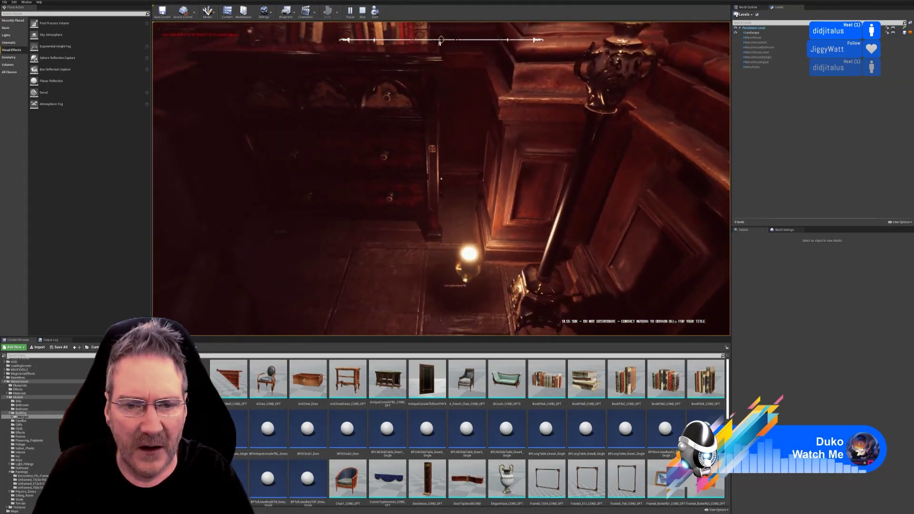
{"action": "key", "text": "s"}
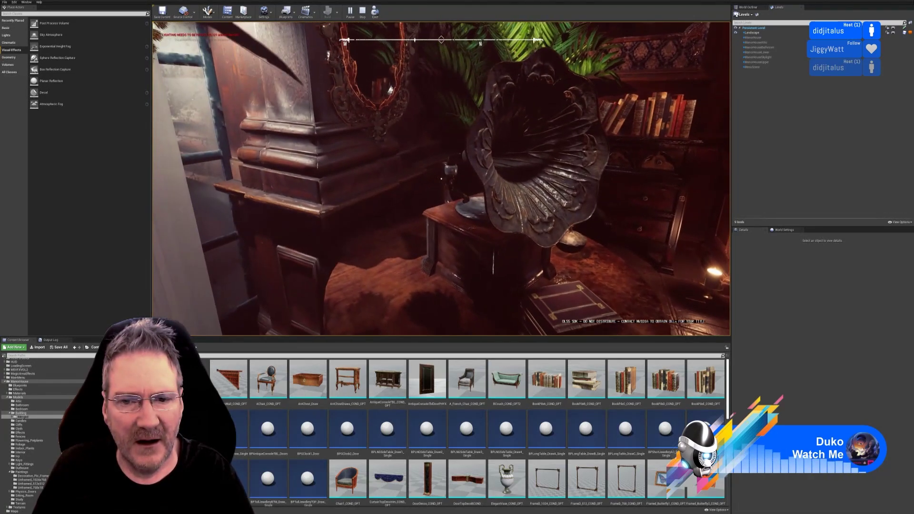
{"action": "key", "text": "d"}
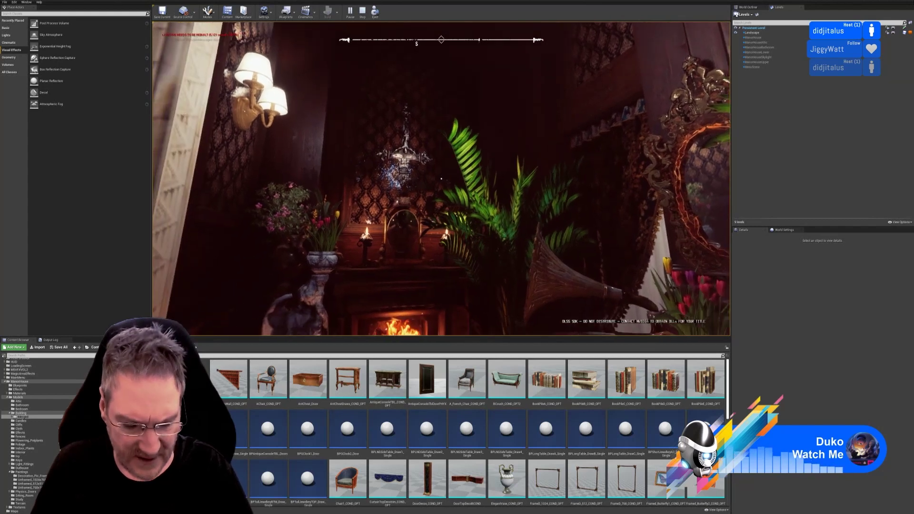
{"action": "key", "text": "Escape"}
Step: Inspect the wood panelling, wallpaper, curtain and palms in Unlit view mode and return the viewport to Lit mode
{"action": "right_click_drag", "start_coordinate": [190, 167], "coordinate": [193, 133]}
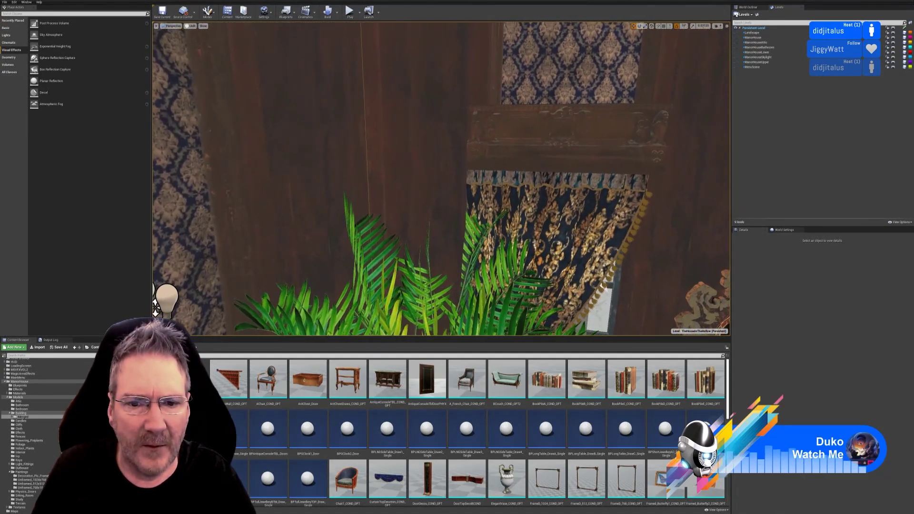
{"action": "right_click_drag", "start_coordinate": [441, 179], "coordinate": [305, 179]}
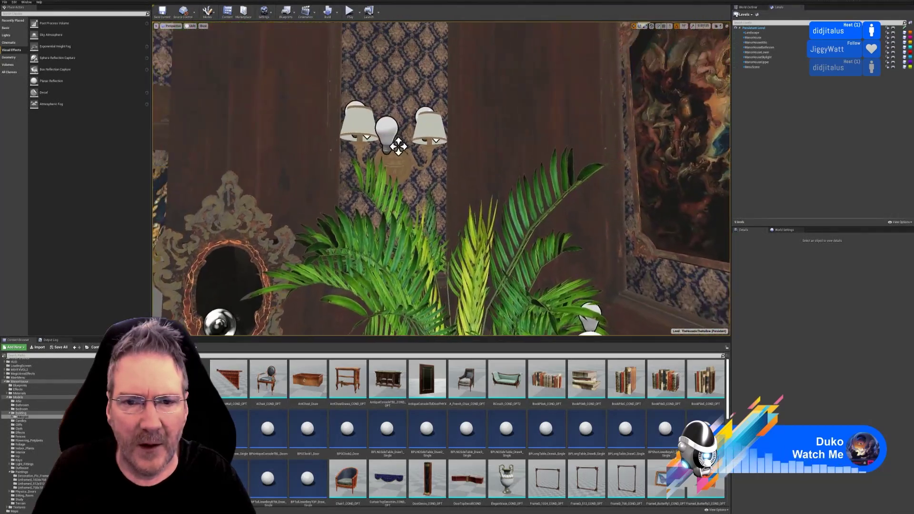
{"action": "right_click_drag", "start_coordinate": [441, 179], "coordinate": [446, 167]}
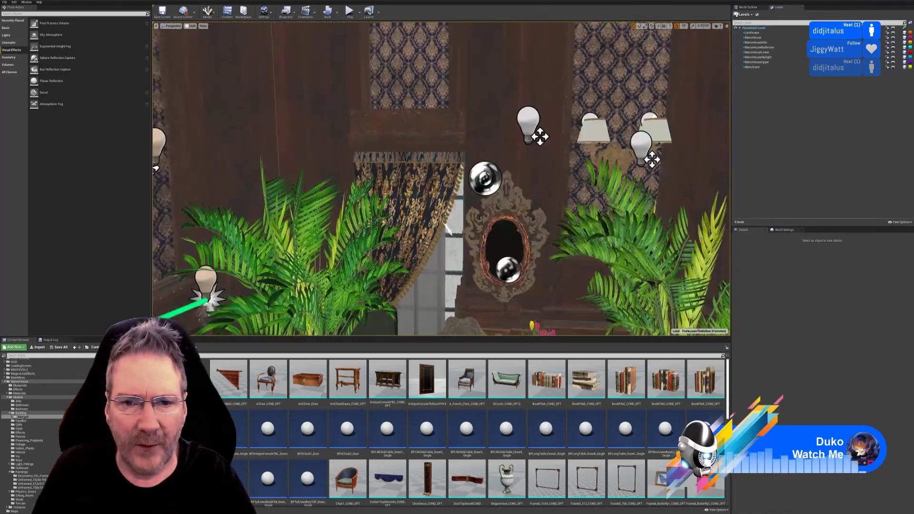
{"action": "right_click_drag", "start_coordinate": [441, 179], "coordinate": [490, 179]}
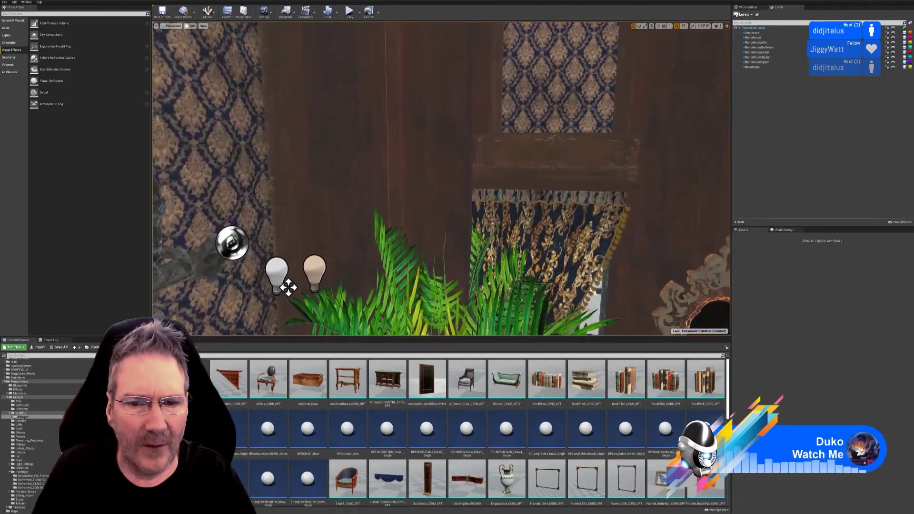
{"action": "right_click_drag", "start_coordinate": [441, 179], "coordinate": [359, 190]}
{"action": "right_click_drag", "start_coordinate": [156, 207], "coordinate": [154, 183]}
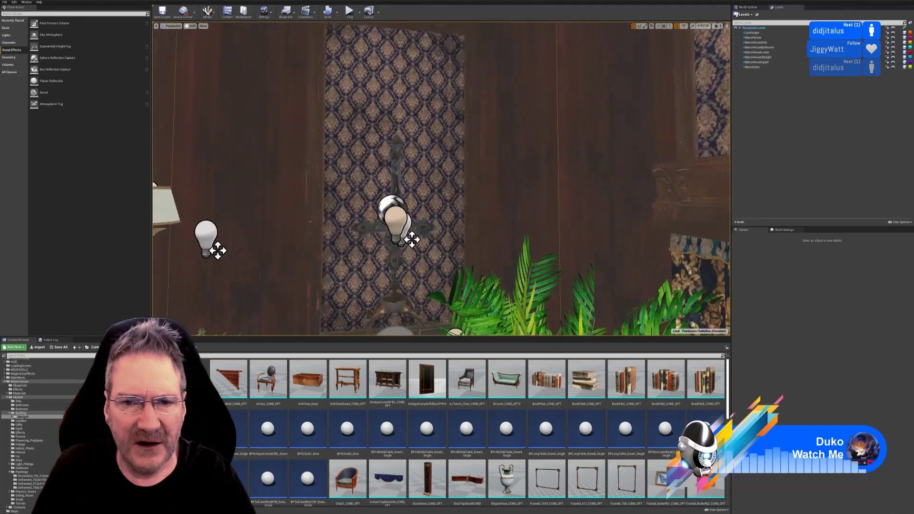
{"action": "right_click_drag", "start_coordinate": [442, 179], "coordinate": [400, 232]}
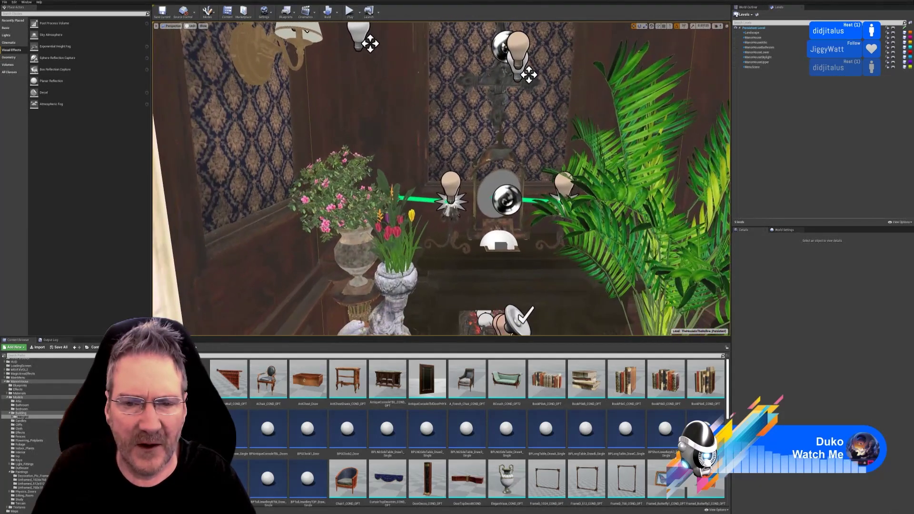
{"action": "right_click_drag", "start_coordinate": [442, 179], "coordinate": [424, 145]}
{"action": "key", "text": "s"}
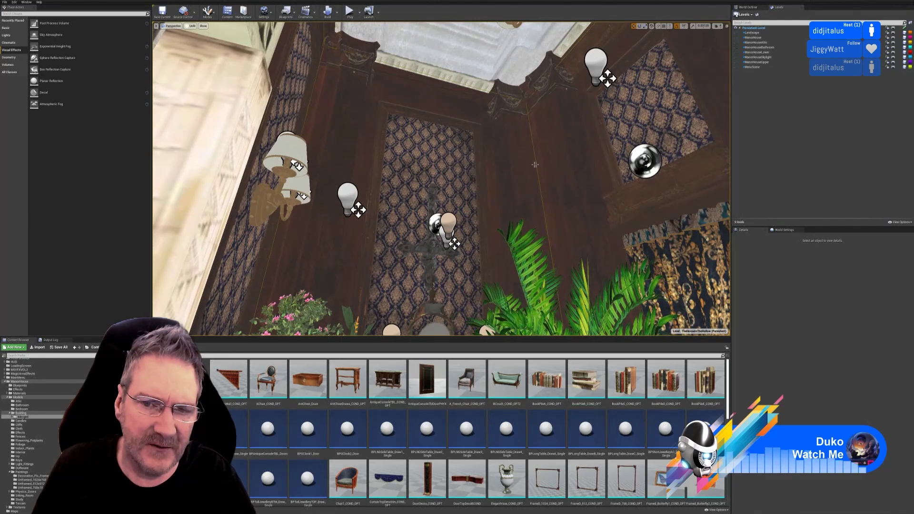
{"action": "right_click_drag", "start_coordinate": [535, 165], "coordinate": [589, 216]}
{"action": "key", "text": "w"}
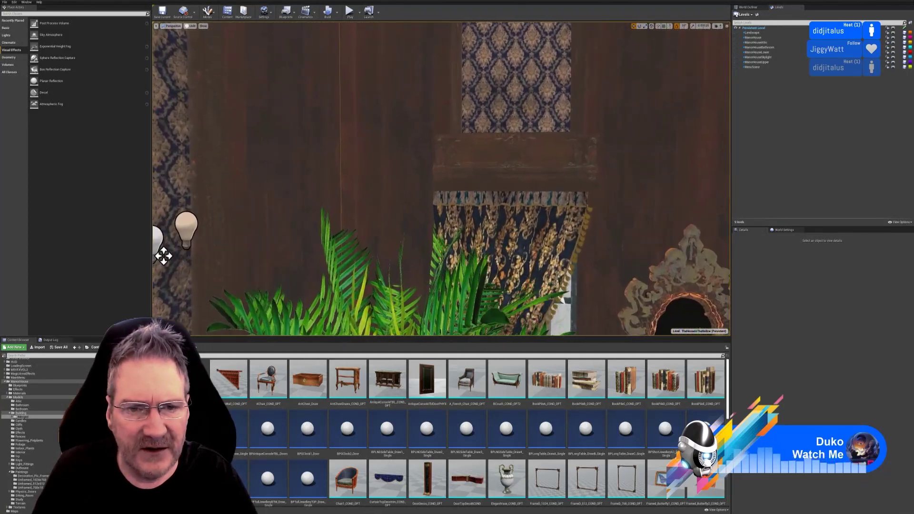
{"action": "right_click_drag", "start_coordinate": [282, 244], "coordinate": [238, 241]}
{"action": "key", "text": "s"}
{"action": "key", "text": "s"}
{"action": "right_click_drag", "start_coordinate": [441, 190], "coordinate": [403, 234]}
{"action": "right_click_drag", "start_coordinate": [412, 190], "coordinate": [440, 171]}
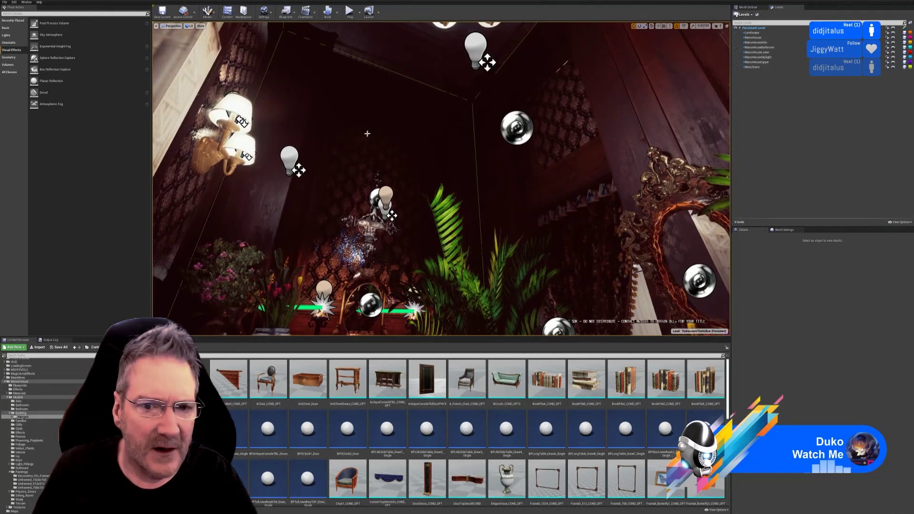
Step: Select the angel candle beside the row of books and examine the light and shadows it casts on the palm and wall
{"action": "mouse_move", "coordinate": [440, 171]}
{"action": "right_mouse_down"}
{"action": "mouse_move", "coordinate": [444, 141]}
{"action": "mouse_move", "coordinate": [458, 181]}
{"action": "mouse_move", "coordinate": [462, 171]}
{"action": "mouse_move", "coordinate": [374, 111]}
{"action": "right_mouse_up"}
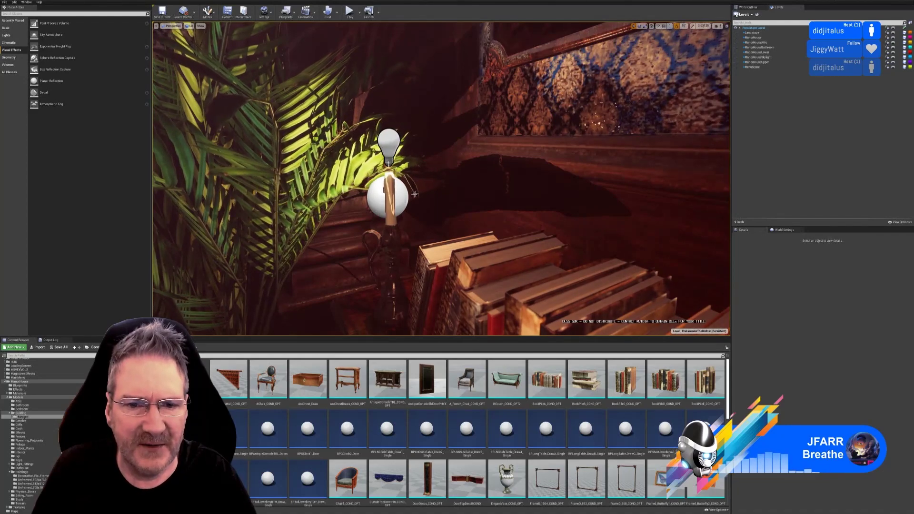
{"action": "left_click", "coordinate": [391, 141]}
{"action": "right_click_drag", "start_coordinate": [390, 141], "coordinate": [362, 126]}
{"action": "right_click_drag", "start_coordinate": [457, 176], "coordinate": [509, 184]}
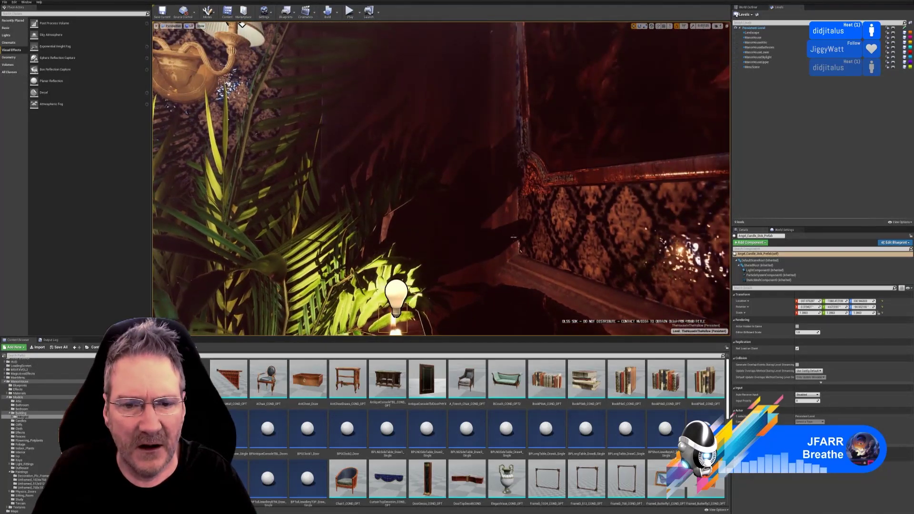
{"action": "mouse_move", "coordinate": [508, 183]}
{"action": "right_mouse_down"}
{"action": "mouse_move", "coordinate": [504, 205]}
{"action": "mouse_move", "coordinate": [499, 178]}
{"action": "mouse_move", "coordinate": [498, 187]}
{"action": "mouse_move", "coordinate": [520, 183]}
{"action": "right_mouse_up"}
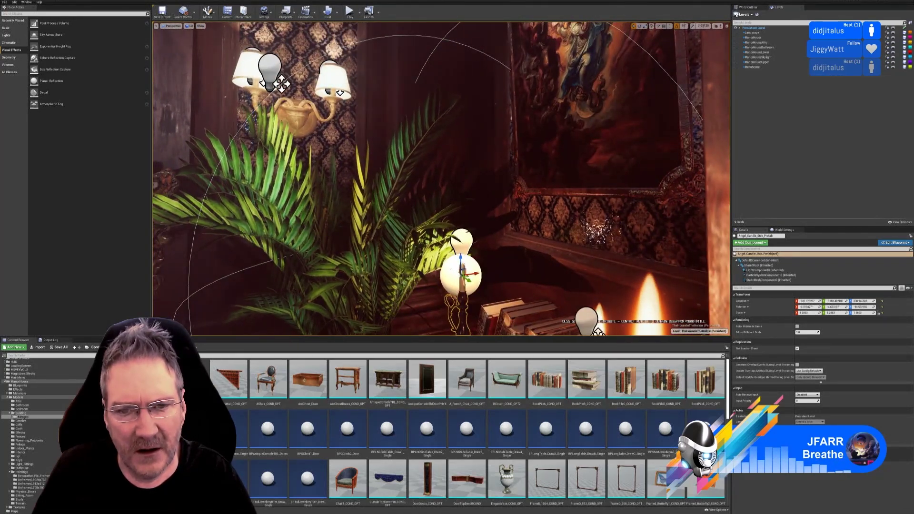
{"action": "mouse_move", "coordinate": [520, 184]}
{"action": "right_mouse_down"}
{"action": "mouse_move", "coordinate": [515, 204]}
{"action": "mouse_move", "coordinate": [529, 196]}
{"action": "mouse_move", "coordinate": [523, 184]}
{"action": "right_mouse_up"}
{"action": "key", "text": "s"}
{"action": "right_click_drag", "start_coordinate": [498, 235], "coordinate": [494, 239]}
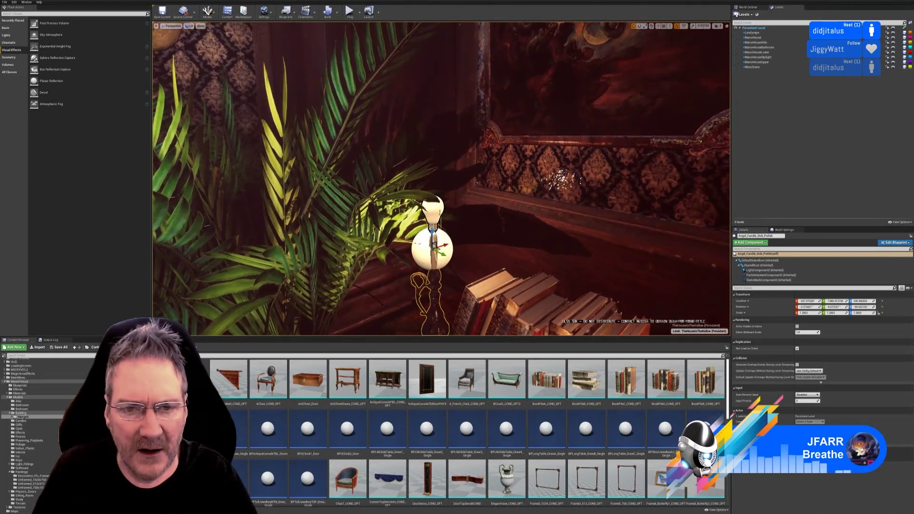
Step: Try Movable mobility on the light component of the angel candle beside the books, and restore it to Static
{"action": "left_click", "coordinate": [762, 270]}
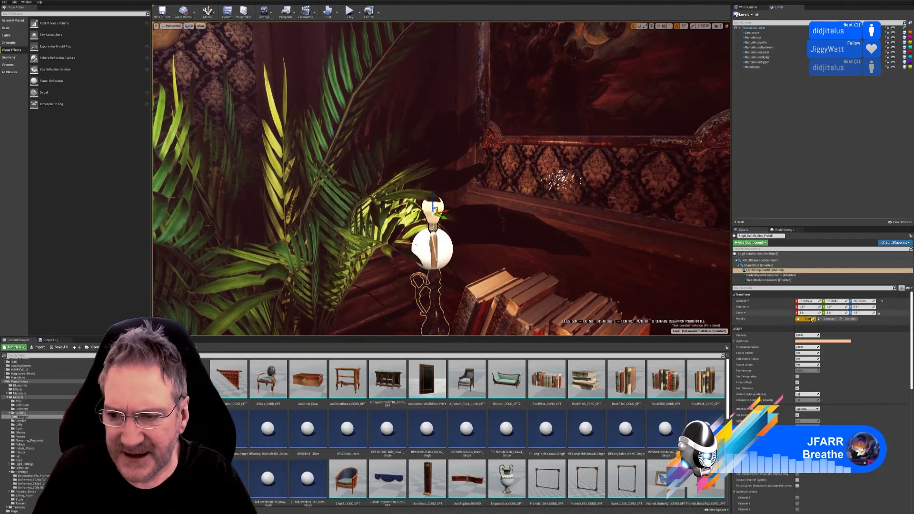
{"action": "left_click", "coordinate": [849, 318]}
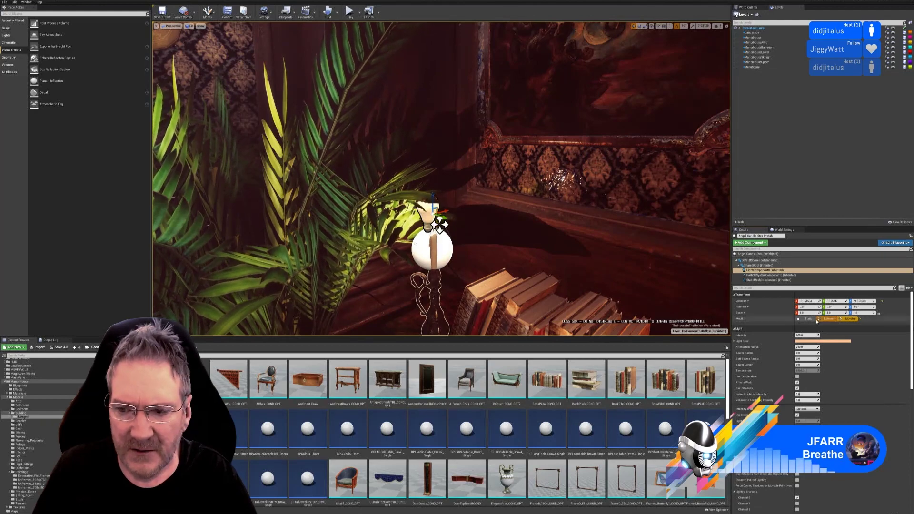
{"action": "left_click", "coordinate": [808, 319]}
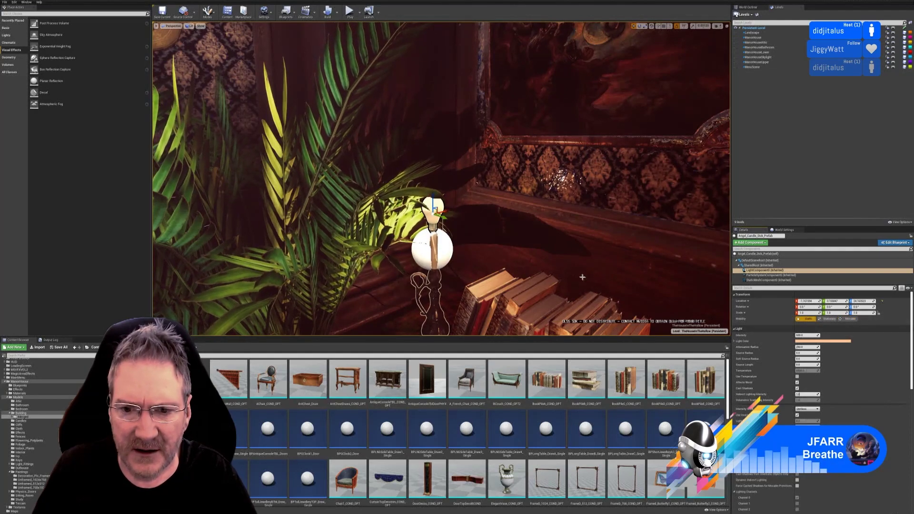
{"action": "right_click_drag", "start_coordinate": [582, 277], "coordinate": [547, 206]}
{"action": "key", "text": "Escape"}
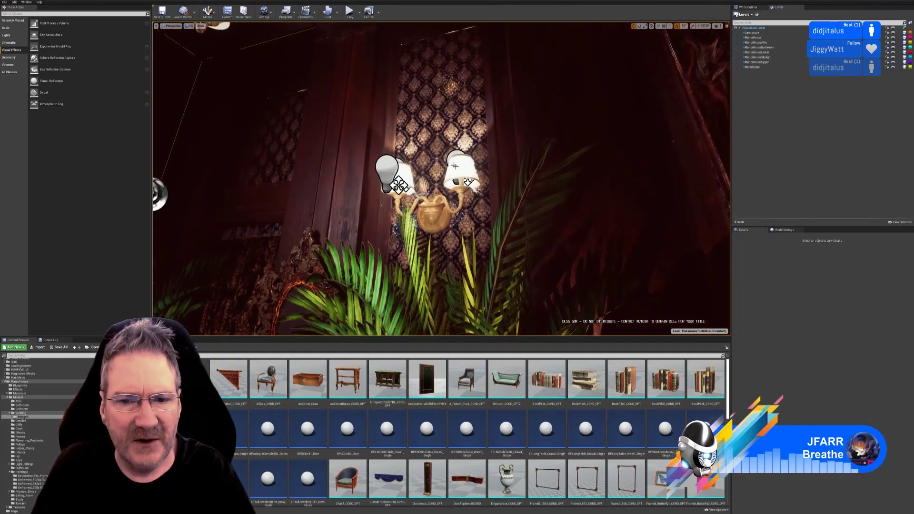
Step: Check the point lights at the wall sconce above the palm and examine the shadows around the candle, books and painting corner
{"action": "right_click_drag", "start_coordinate": [577, 261], "coordinate": [606, 279]}
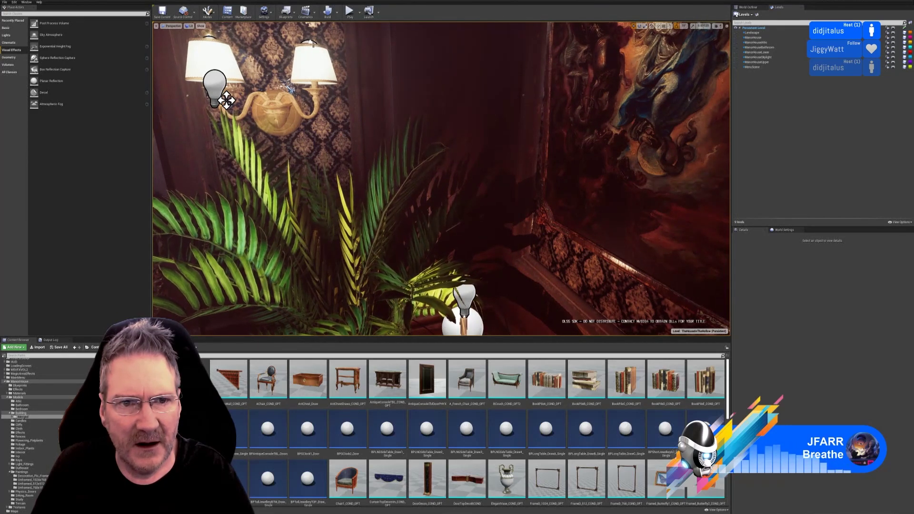
{"action": "left_click", "coordinate": [312, 56]}
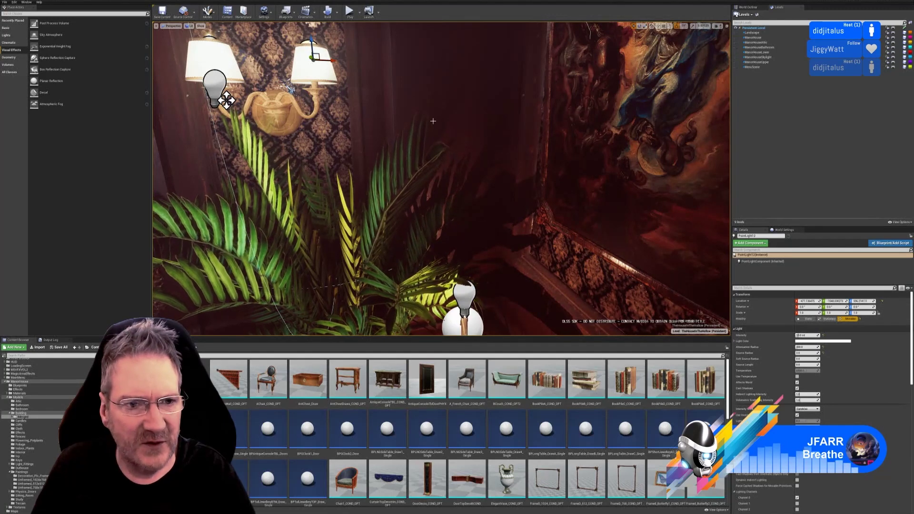
{"action": "left_click", "coordinate": [226, 100]}
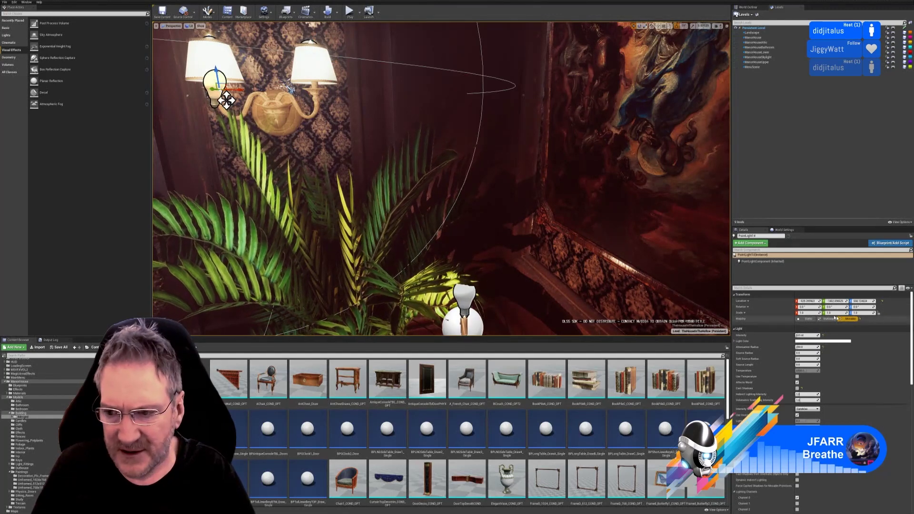
{"action": "key", "text": "Escape"}
{"action": "mouse_move", "coordinate": [503, 198]}
{"action": "right_mouse_down"}
{"action": "mouse_move", "coordinate": [476, 235]}
{"action": "mouse_move", "coordinate": [500, 284]}
{"action": "mouse_move", "coordinate": [547, 305]}
{"action": "mouse_move", "coordinate": [512, 202]}
{"action": "right_mouse_up"}
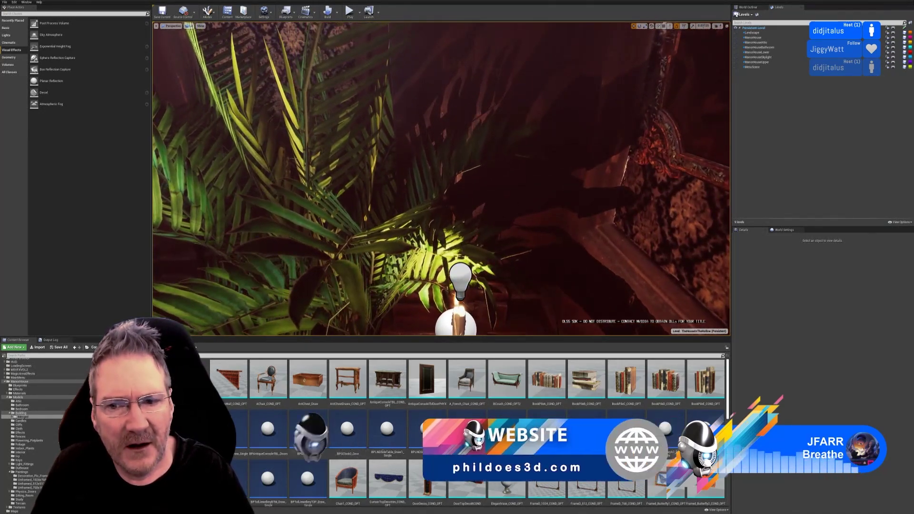
{"action": "right_click_drag", "start_coordinate": [546, 227], "coordinate": [564, 228]}
{"action": "mouse_move", "coordinate": [488, 159]}
{"action": "right_mouse_down"}
{"action": "mouse_move", "coordinate": [471, 161]}
{"action": "mouse_move", "coordinate": [488, 160]}
{"action": "right_mouse_up"}
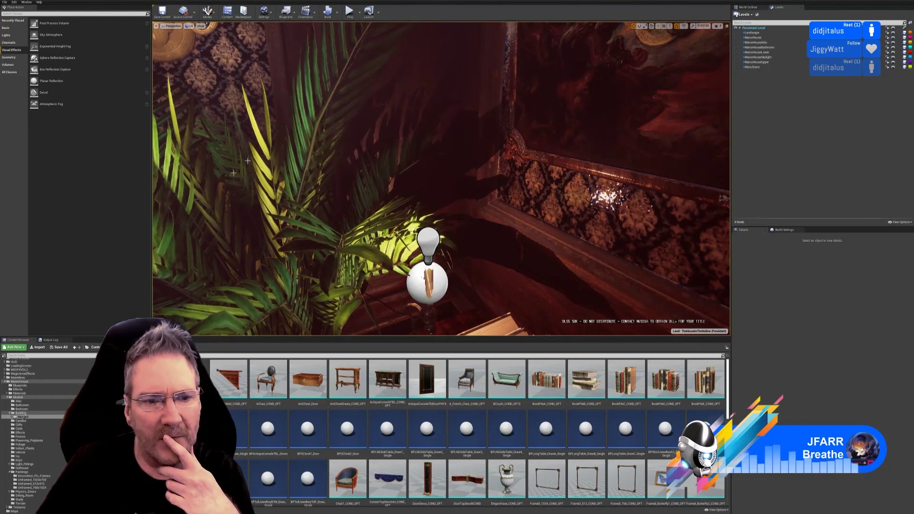
{"action": "right_click_drag", "start_coordinate": [441, 178], "coordinate": [381, 233]}
{"action": "right_click_drag", "start_coordinate": [388, 120], "coordinate": [387, 128]}
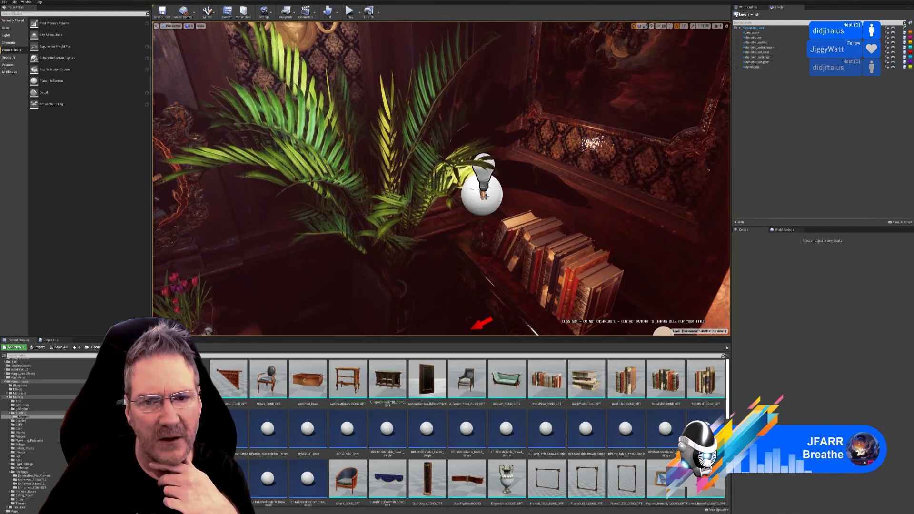
Step: Try moving the angel candle away from the palm and books, and undo the move
{"action": "mouse_move", "coordinate": [519, 223]}
{"action": "right_mouse_down"}
{"action": "mouse_move", "coordinate": [457, 236]}
{"action": "mouse_move", "coordinate": [524, 234]}
{"action": "mouse_move", "coordinate": [533, 202]}
{"action": "mouse_move", "coordinate": [557, 219]}
{"action": "mouse_move", "coordinate": [560, 172]}
{"action": "right_mouse_up"}
{"action": "right_click_drag", "start_coordinate": [567, 207], "coordinate": [171, 74]}
{"action": "right_click_drag", "start_coordinate": [519, 222], "coordinate": [511, 298]}
{"action": "right_click_drag", "start_coordinate": [535, 174], "coordinate": [563, 122]}
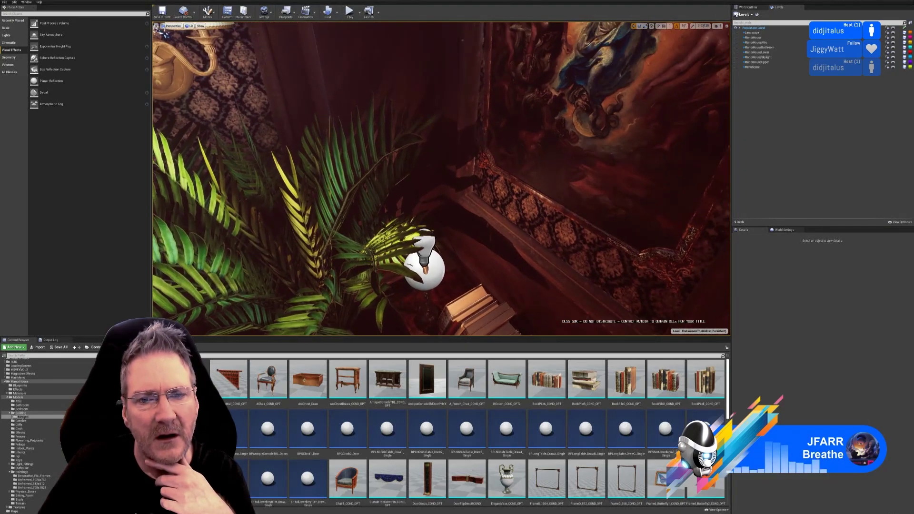
{"action": "right_click_drag", "start_coordinate": [528, 191], "coordinate": [502, 212]}
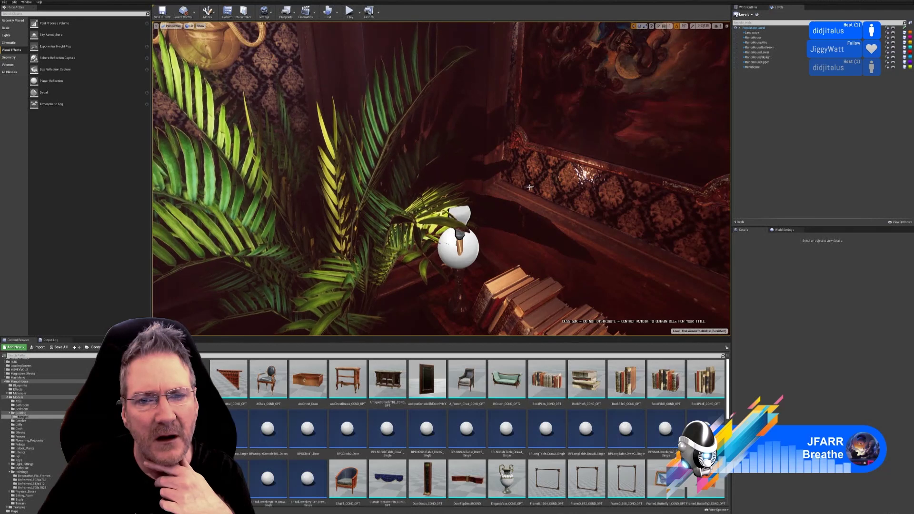
{"action": "left_click", "coordinate": [466, 303]}
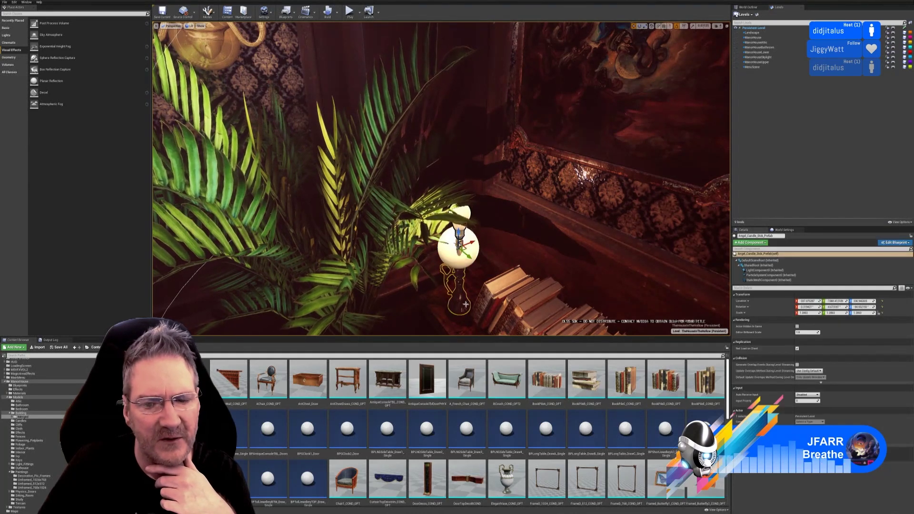
{"action": "left_click_drag", "start_coordinate": [475, 242], "coordinate": [238, 333]}
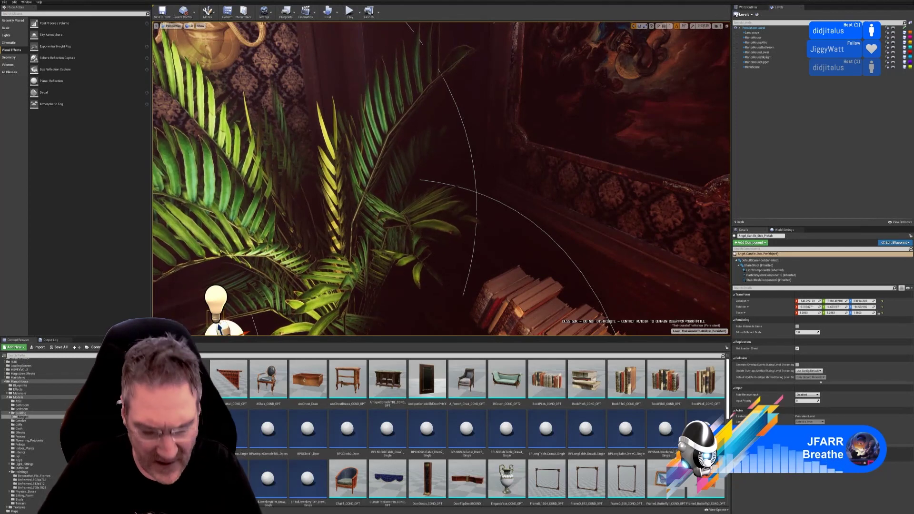
{"action": "key", "text": "ctrl+z"}
{"action": "right_click_drag", "start_coordinate": [441, 191], "coordinate": [376, 190]}
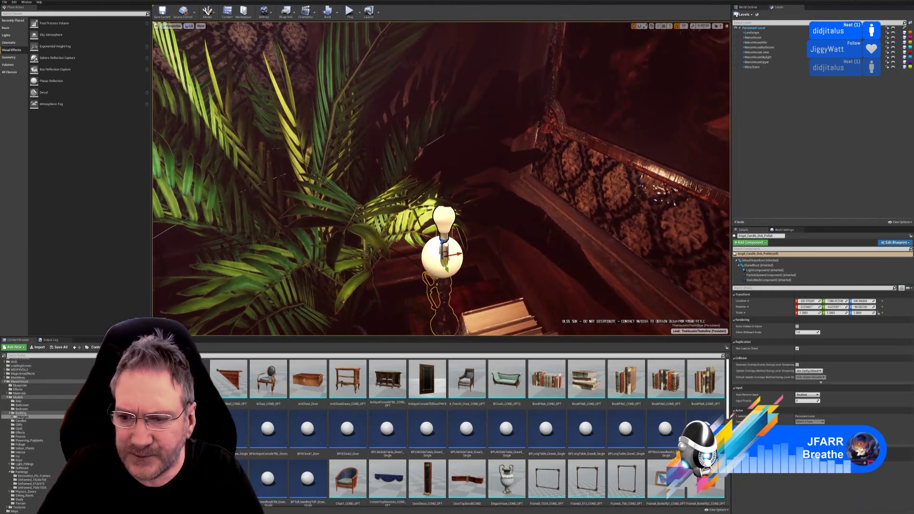
Step: Compare Cast Shadows on and off for the angel candle's light component, leave it off, and clear the selection
{"action": "left_click", "coordinate": [764, 270]}
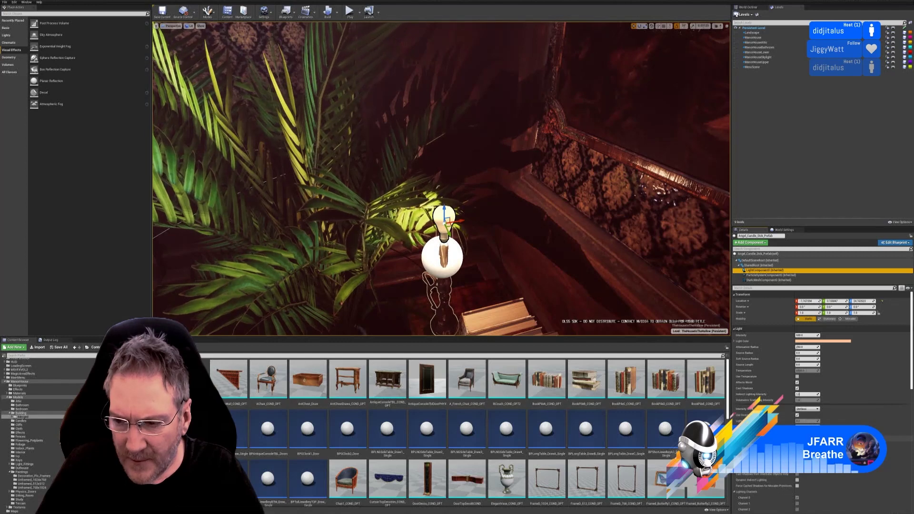
{"action": "scroll", "coordinate": [836, 396], "scroll_direction": "down", "scroll_amount": 2}
{"action": "scroll", "coordinate": [836, 397], "scroll_direction": "down", "scroll_amount": 2}
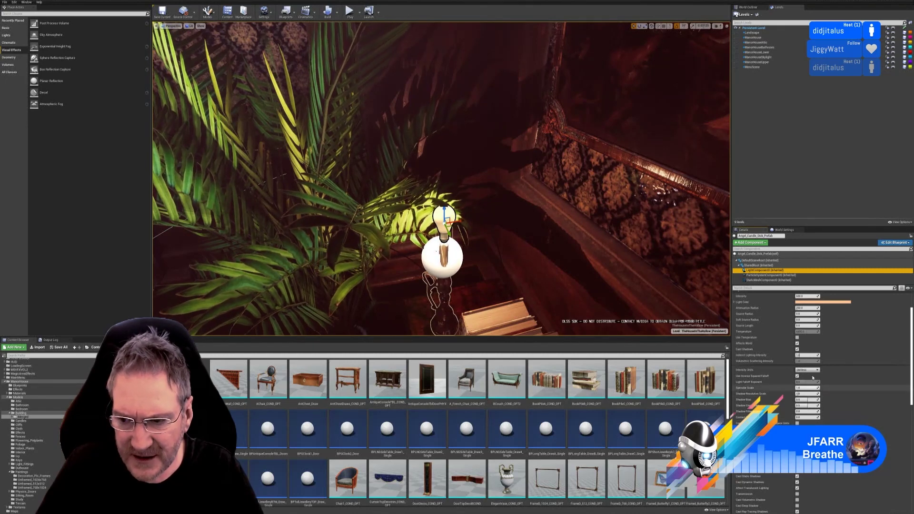
{"action": "left_click", "coordinate": [798, 349]}
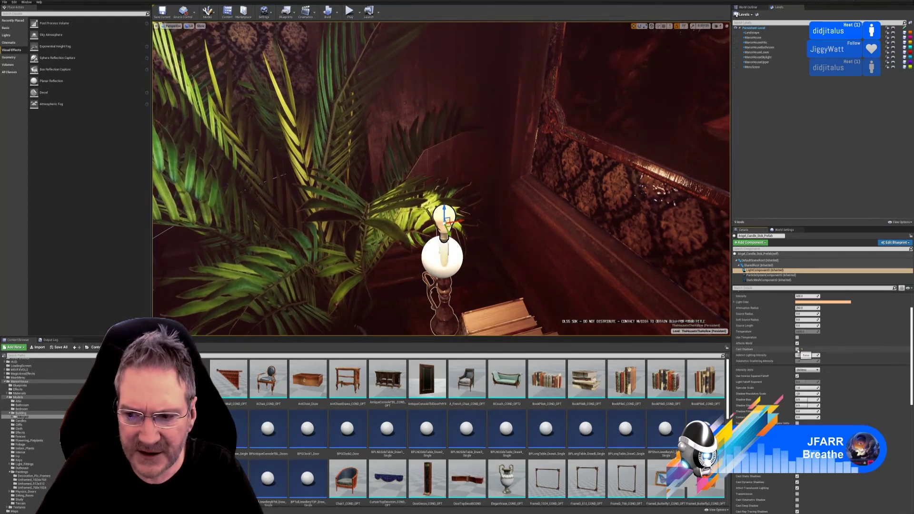
{"action": "left_click", "coordinate": [797, 350]}
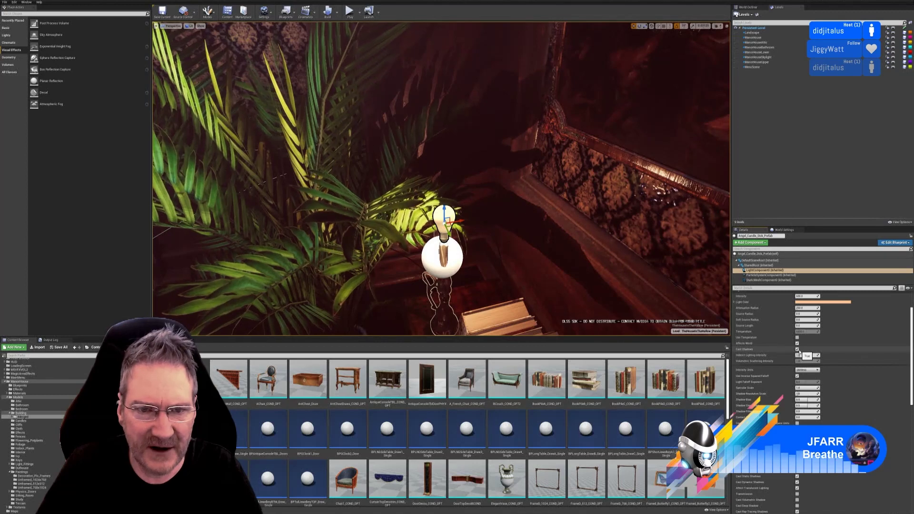
{"action": "left_click", "coordinate": [798, 351]}
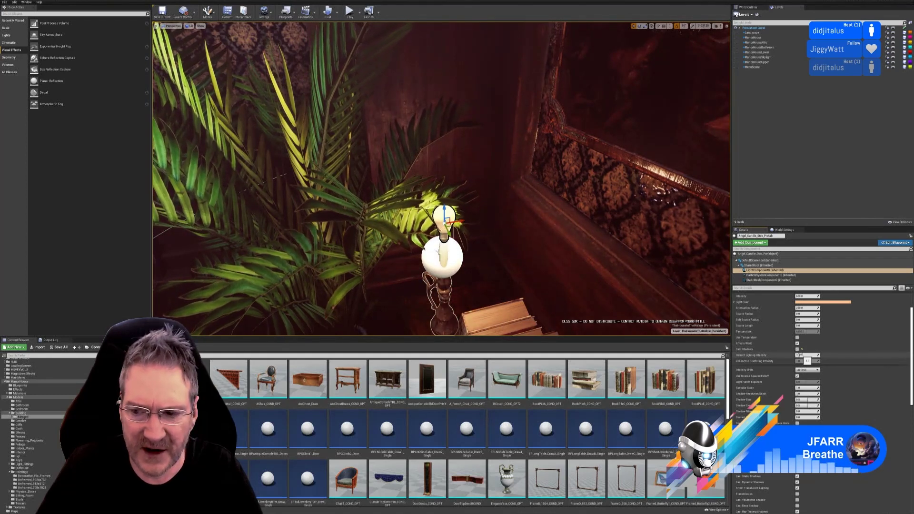
{"action": "left_click", "coordinate": [797, 350]}
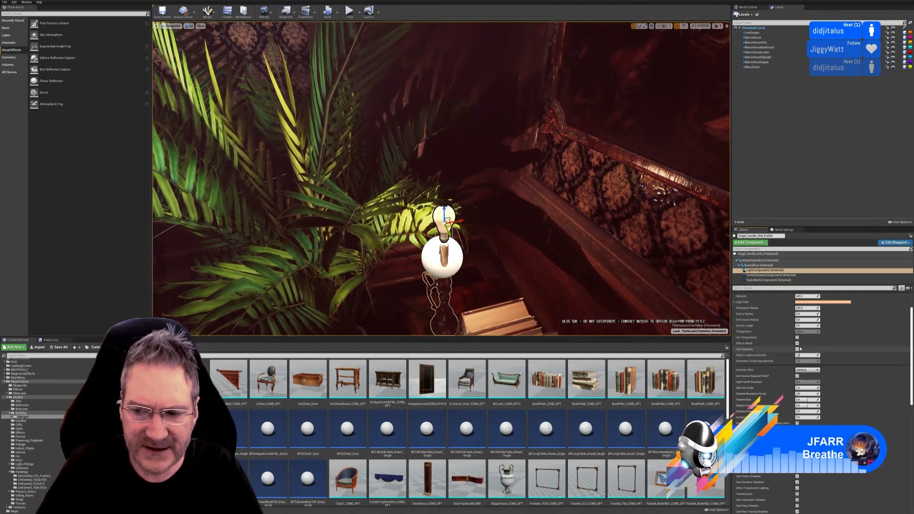
{"action": "left_click", "coordinate": [798, 350]}
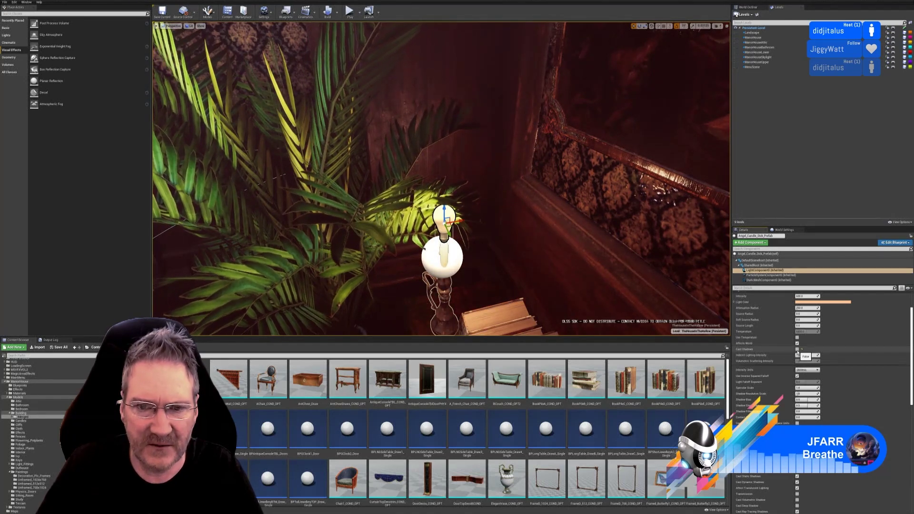
{"action": "left_click", "coordinate": [798, 350]}
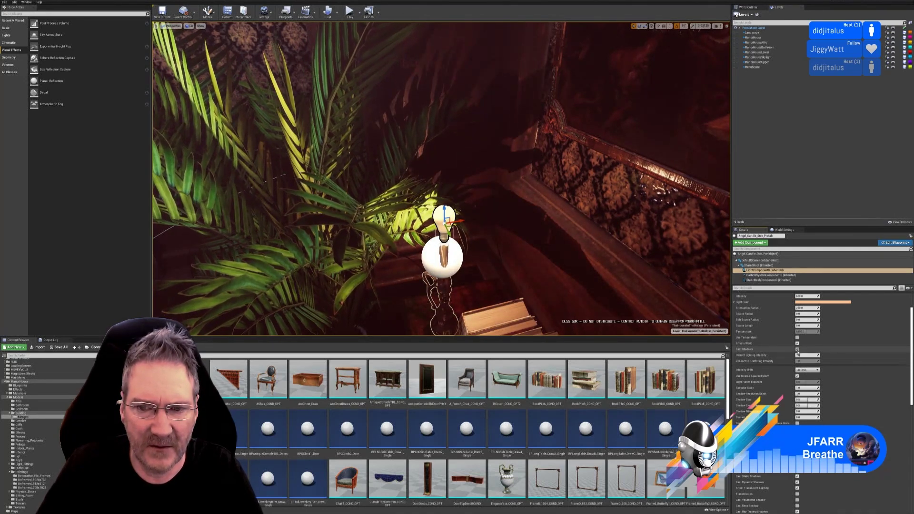
{"action": "left_click", "coordinate": [798, 350]}
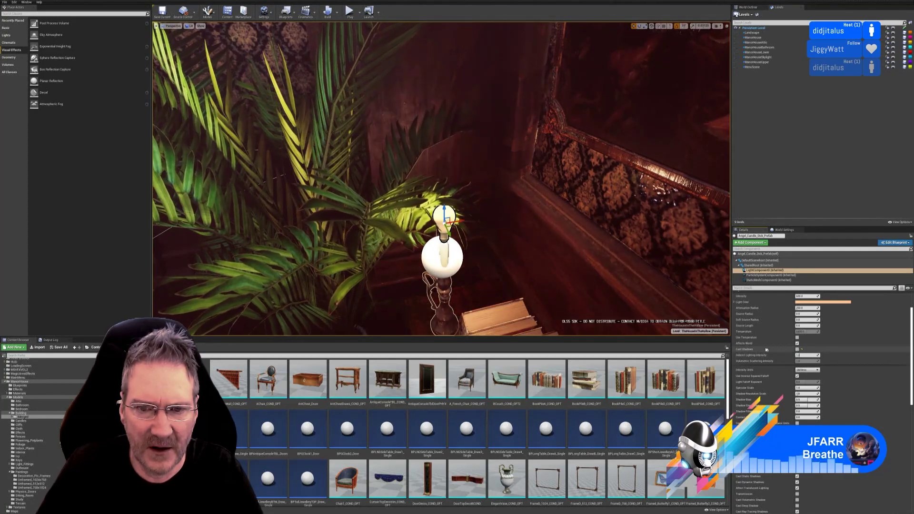
{"action": "mouse_move", "coordinate": [571, 214]}
{"action": "right_mouse_down"}
{"action": "mouse_move", "coordinate": [466, 248]}
{"action": "mouse_move", "coordinate": [556, 266]}
{"action": "mouse_move", "coordinate": [528, 285]}
{"action": "mouse_move", "coordinate": [543, 205]}
{"action": "mouse_move", "coordinate": [519, 214]}
{"action": "mouse_move", "coordinate": [553, 208]}
{"action": "mouse_move", "coordinate": [495, 238]}
{"action": "mouse_move", "coordinate": [519, 276]}
{"action": "mouse_move", "coordinate": [567, 205]}
{"action": "mouse_move", "coordinate": [537, 193]}
{"action": "right_mouse_up"}
{"action": "key", "text": "Escape"}
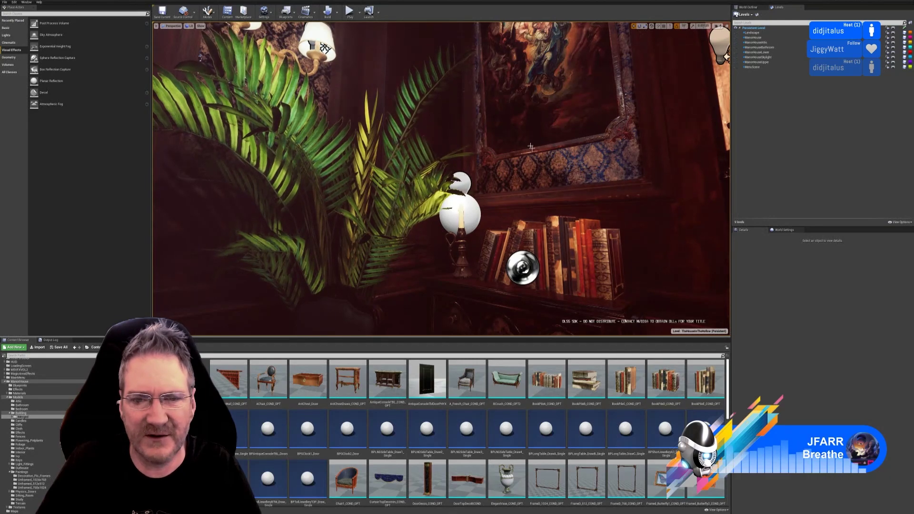
Step: Duplicate the point light below the chandelier and place the copy above the palm near the room corner by the fireplace
{"action": "mouse_move", "coordinate": [569, 216]}
{"action": "right_mouse_down"}
{"action": "mouse_move", "coordinate": [457, 221]}
{"action": "mouse_move", "coordinate": [584, 210]}
{"action": "right_mouse_up"}
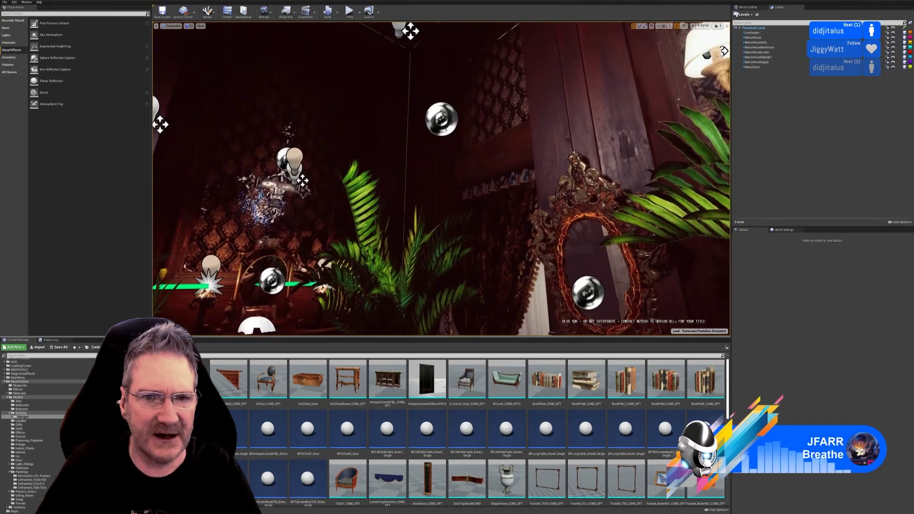
{"action": "left_click", "coordinate": [399, 79]}
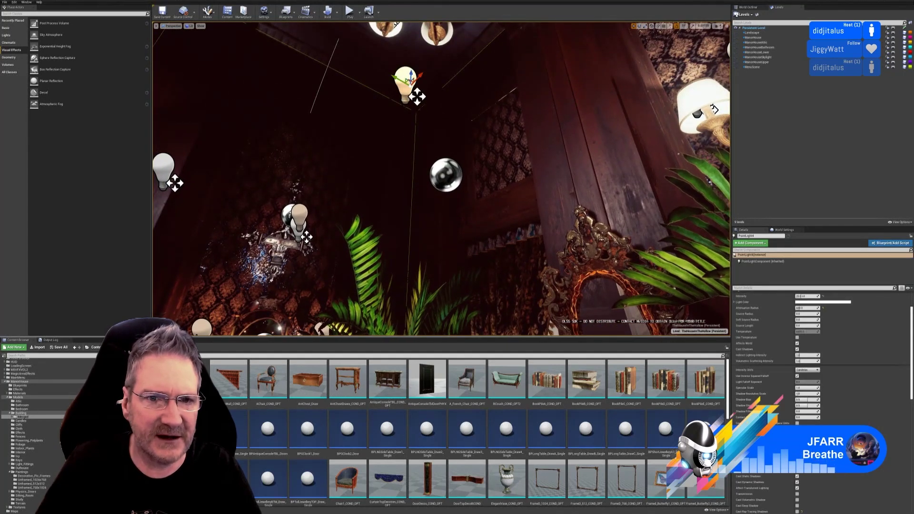
{"action": "right_click", "coordinate": [405, 74]}
{"action": "mouse_move", "coordinate": [430, 135]}
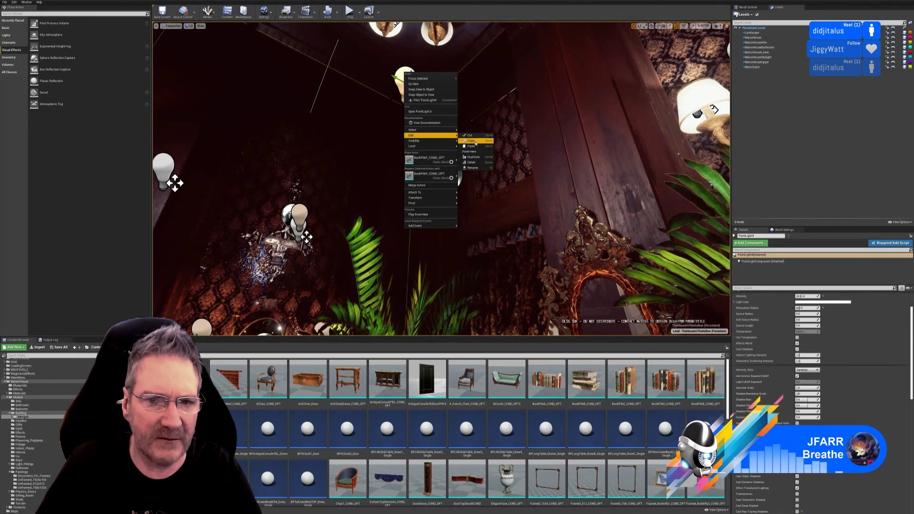
{"action": "left_click", "coordinate": [474, 157]}
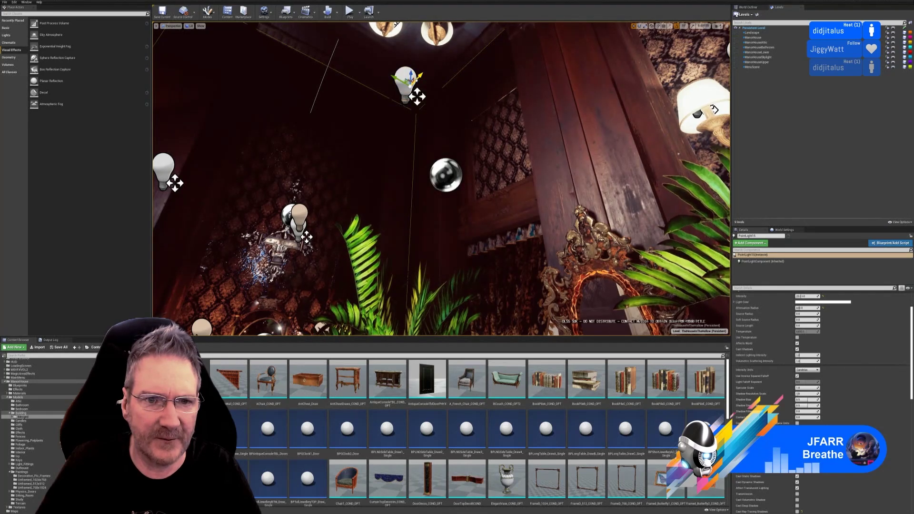
{"action": "left_click_drag", "start_coordinate": [408, 77], "coordinate": [320, 172]}
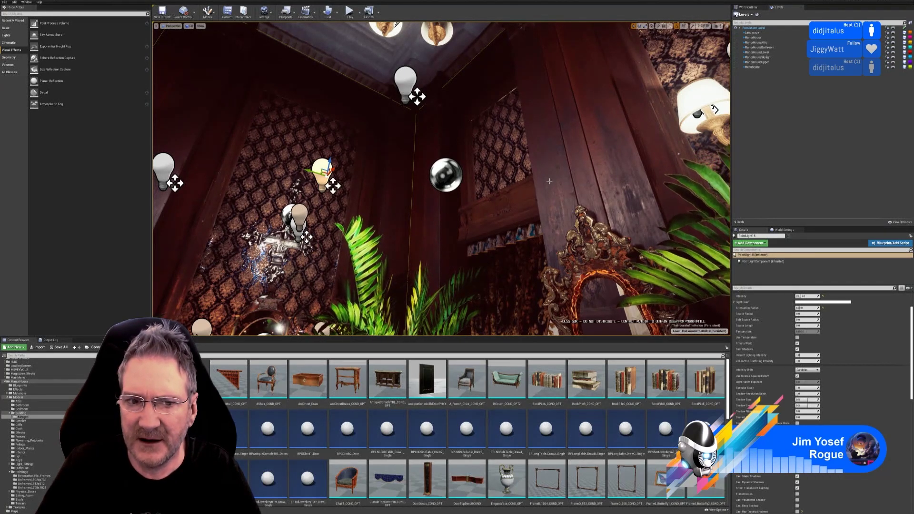
{"action": "right_click_drag", "start_coordinate": [549, 180], "coordinate": [511, 209]}
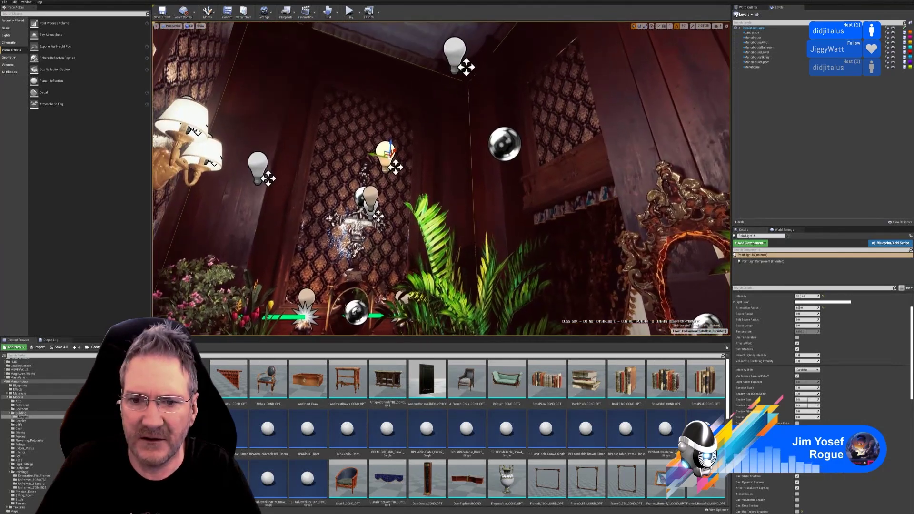
{"action": "right_click_drag", "start_coordinate": [424, 143], "coordinate": [427, 142]}
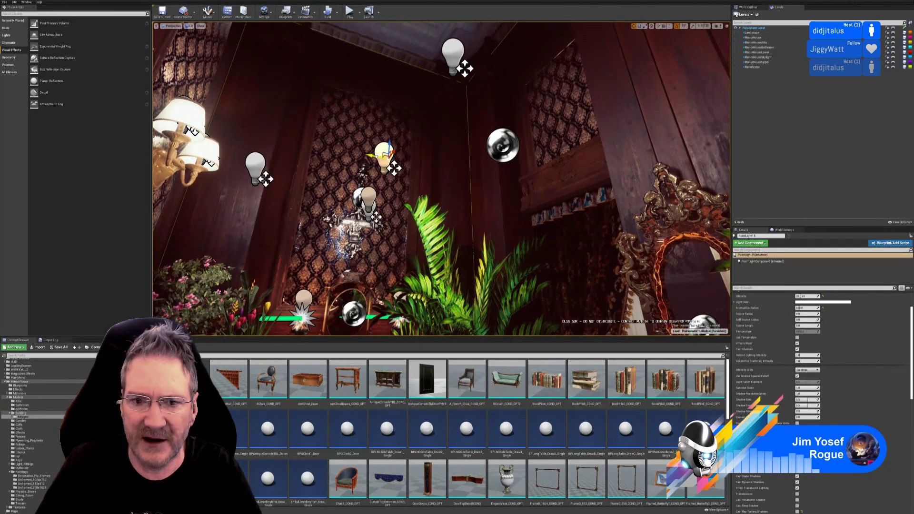
{"action": "left_click_drag", "start_coordinate": [383, 155], "coordinate": [448, 166]}
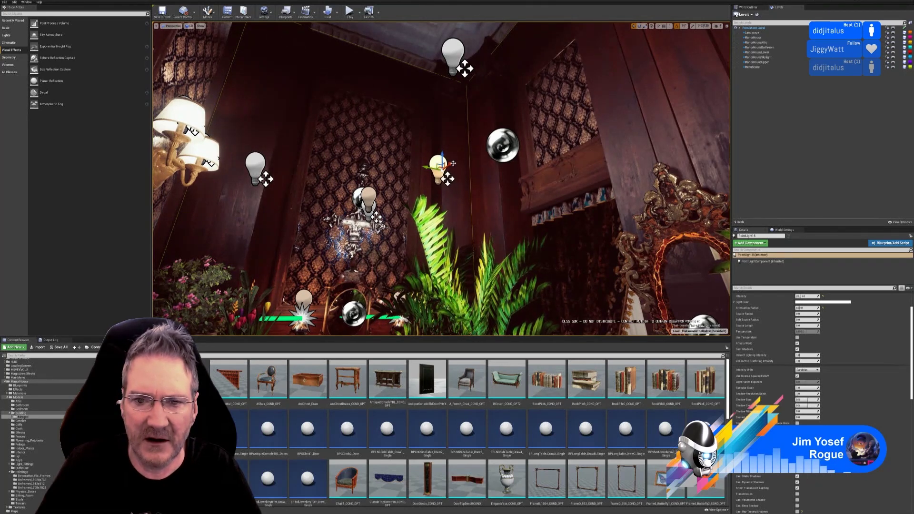
Step: Set the duplicated point light's Attenuation Radius to 300 and move the light higher, towards the patterned wall panel above the fireplace
{"action": "left_click", "coordinate": [806, 308]}
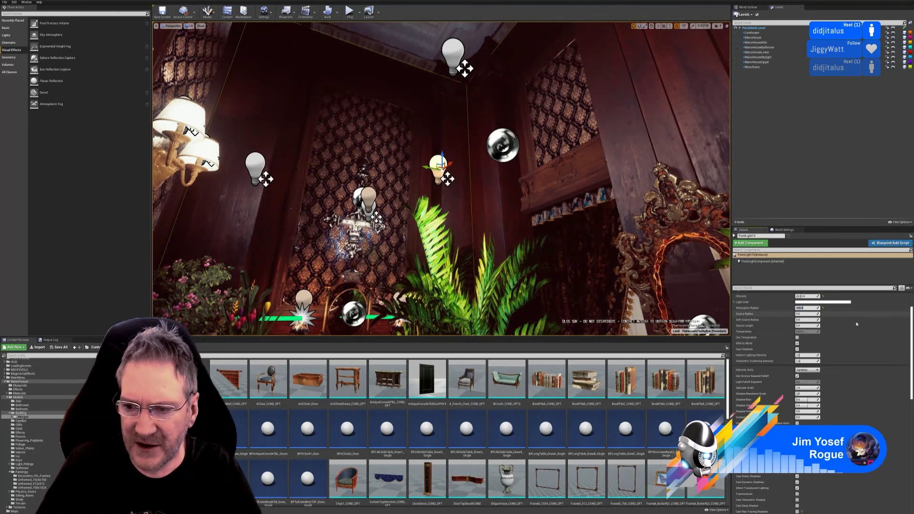
{"action": "type", "text": "300"}
{"action": "key", "text": "Return"}
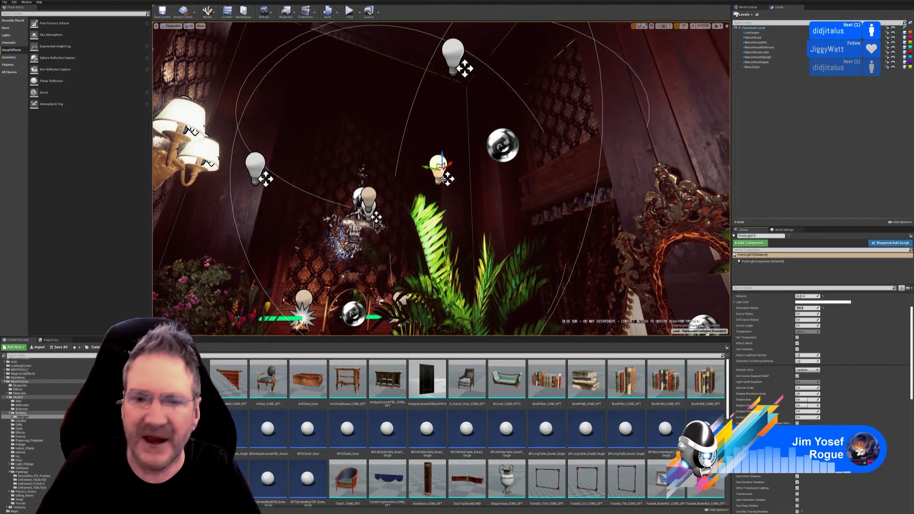
{"action": "left_click_drag", "start_coordinate": [450, 164], "coordinate": [424, 130]}
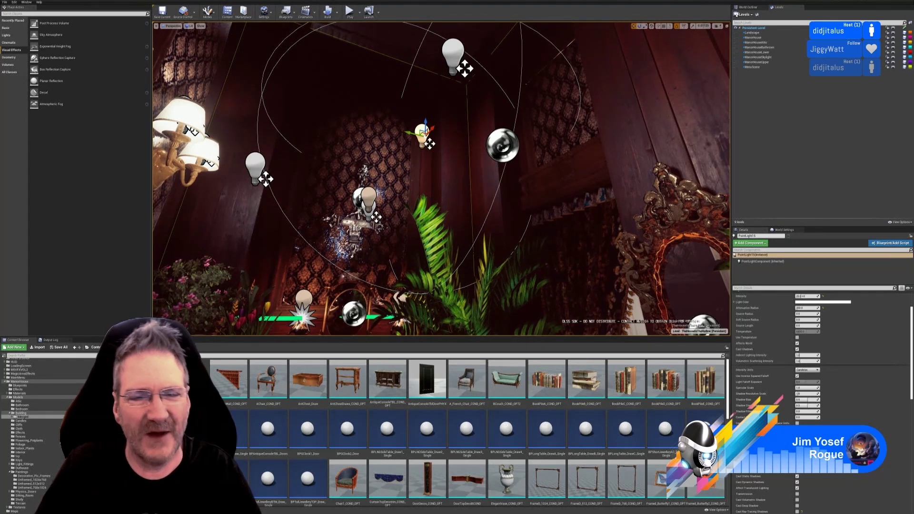
Step: Examine the duplicated light's reach around the chandelier, bookshelf corner and fireplace, check its Intensity, and clear the selection
{"action": "mouse_move", "coordinate": [549, 206]}
{"action": "right_mouse_down"}
{"action": "mouse_move", "coordinate": [544, 248]}
{"action": "mouse_move", "coordinate": [548, 203]}
{"action": "right_mouse_up"}
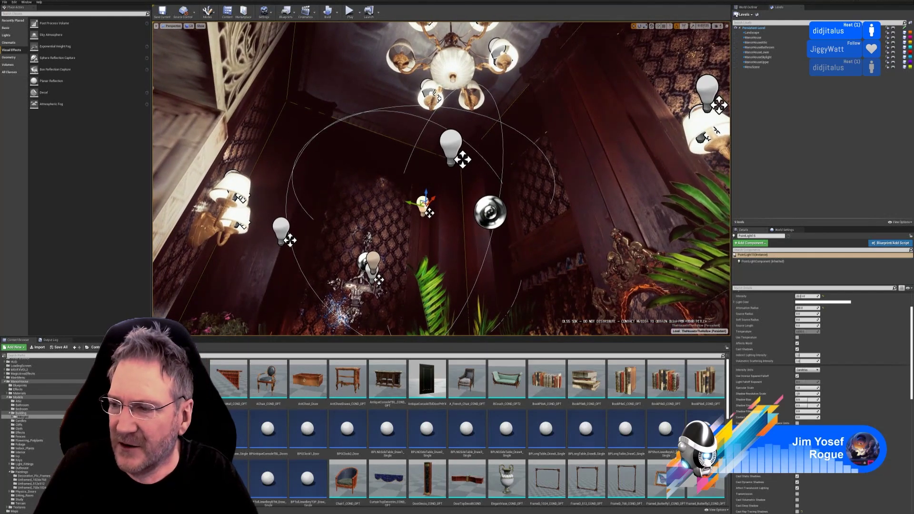
{"action": "right_click_drag", "start_coordinate": [548, 204], "coordinate": [614, 257]}
{"action": "mouse_move", "coordinate": [481, 147]}
{"action": "right_mouse_down"}
{"action": "mouse_move", "coordinate": [488, 159]}
{"action": "mouse_move", "coordinate": [485, 147]}
{"action": "right_mouse_up"}
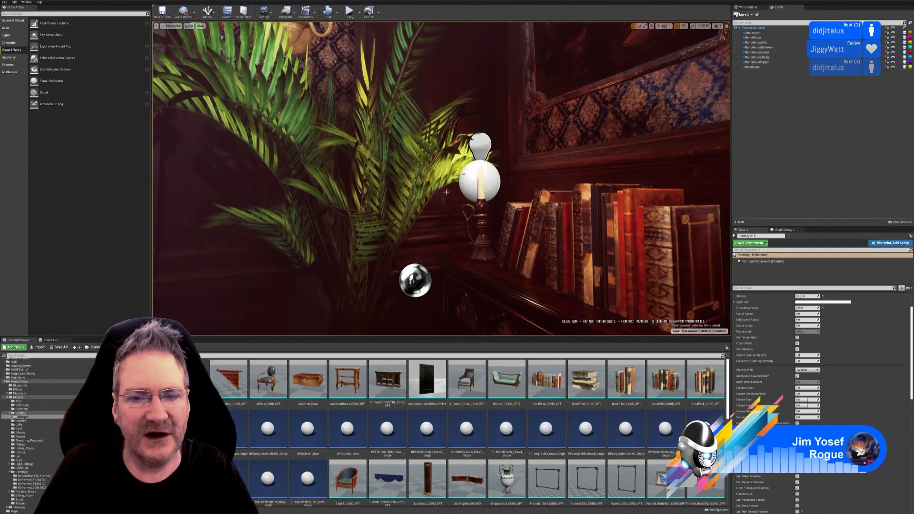
{"action": "right_click_drag", "start_coordinate": [515, 162], "coordinate": [383, 134]}
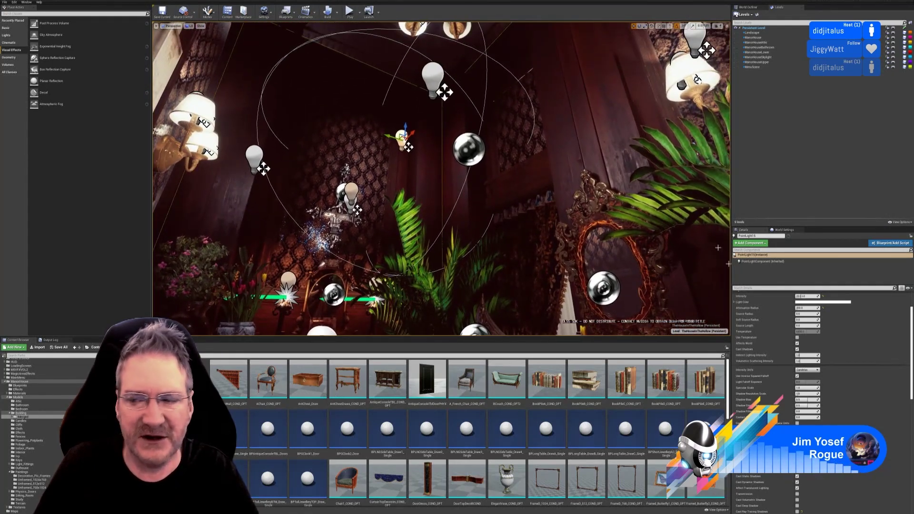
{"action": "left_click", "coordinate": [801, 296]}
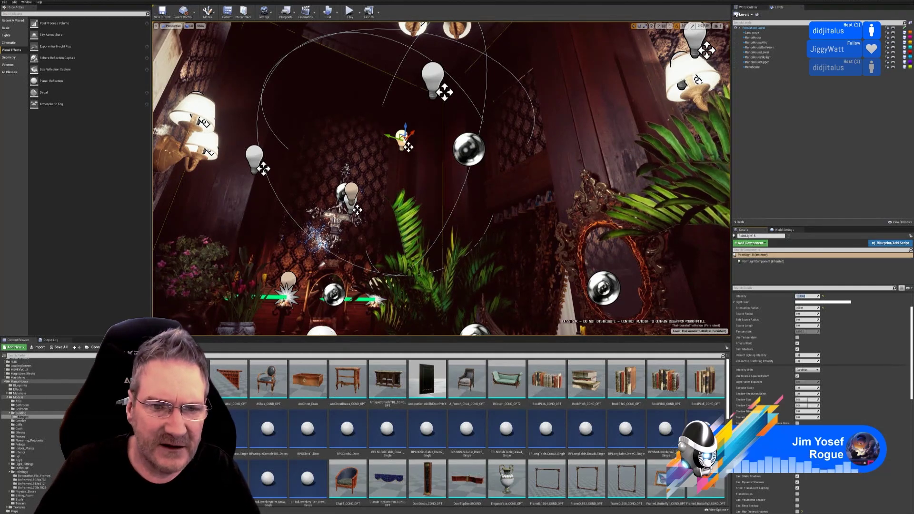
{"action": "right_click_drag", "start_coordinate": [536, 197], "coordinate": [508, 231]}
{"action": "key", "text": "Escape"}
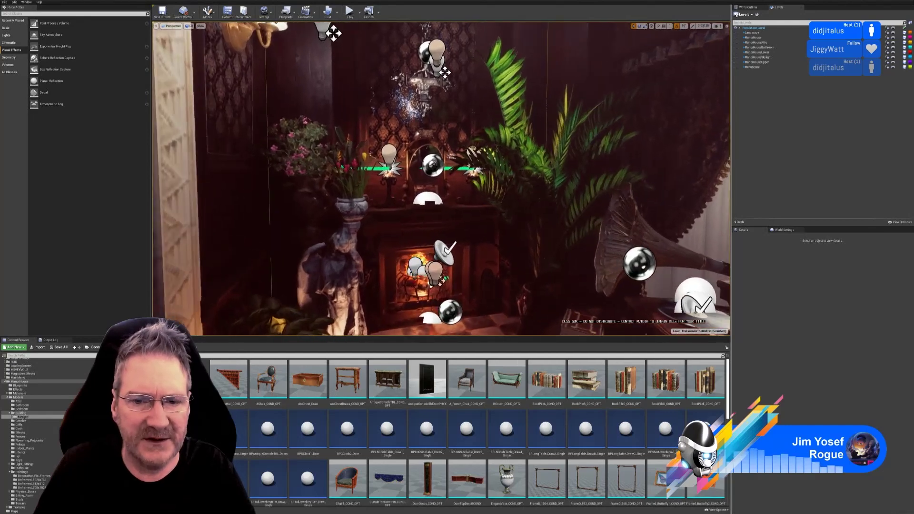
Step: Play the level in the viewport, inspect the mirror, gramophone and fireplace lighting, and stop the play session
{"action": "left_click", "coordinate": [350, 11]}
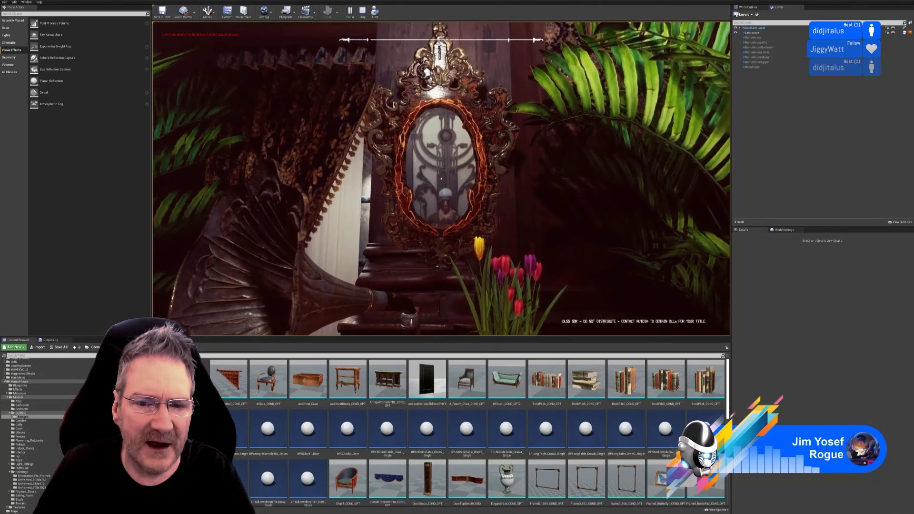
{"action": "key", "text": "s"}
{"action": "key", "text": "w"}
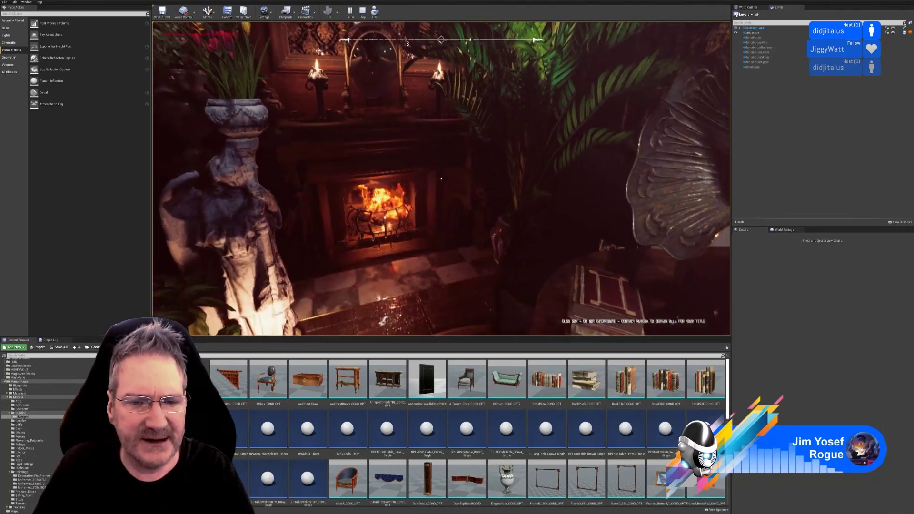
{"action": "key", "text": "Escape"}
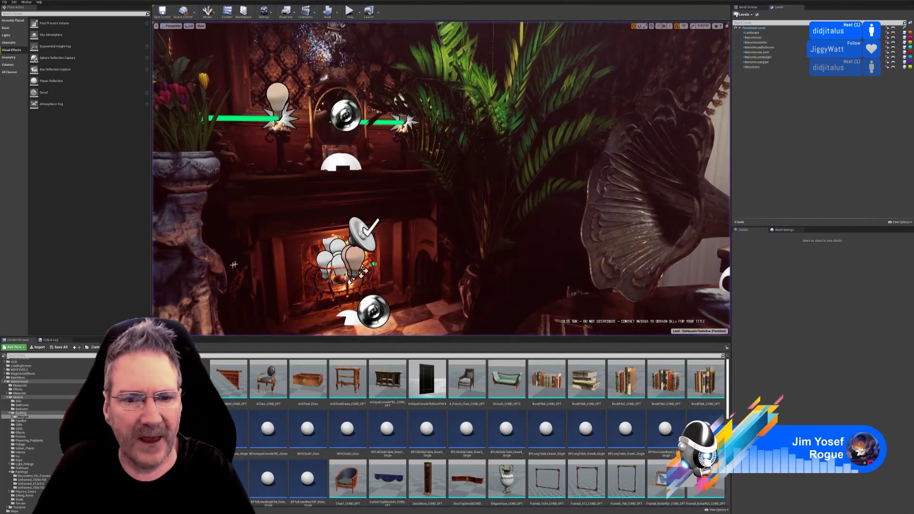
Step: Save all modified levels and assets of the project
{"action": "left_click", "coordinate": [5, 2]}
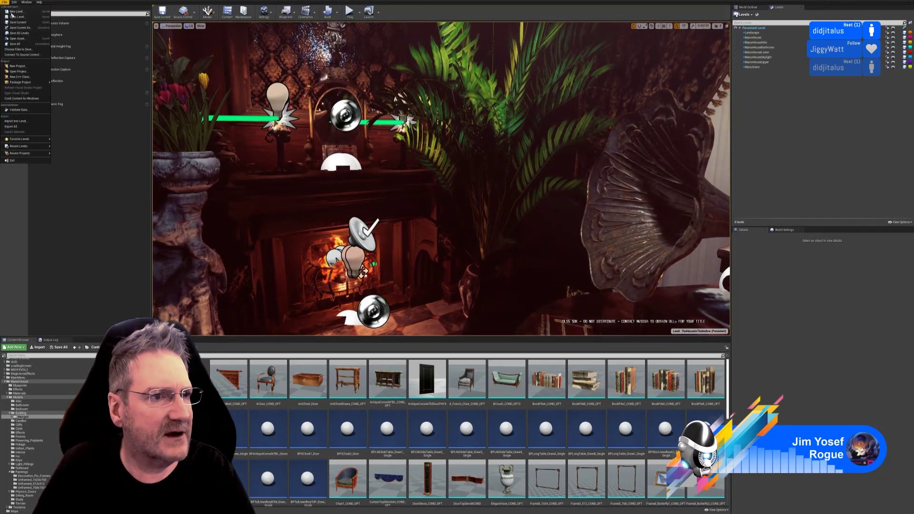
{"action": "left_click", "coordinate": [14, 44]}
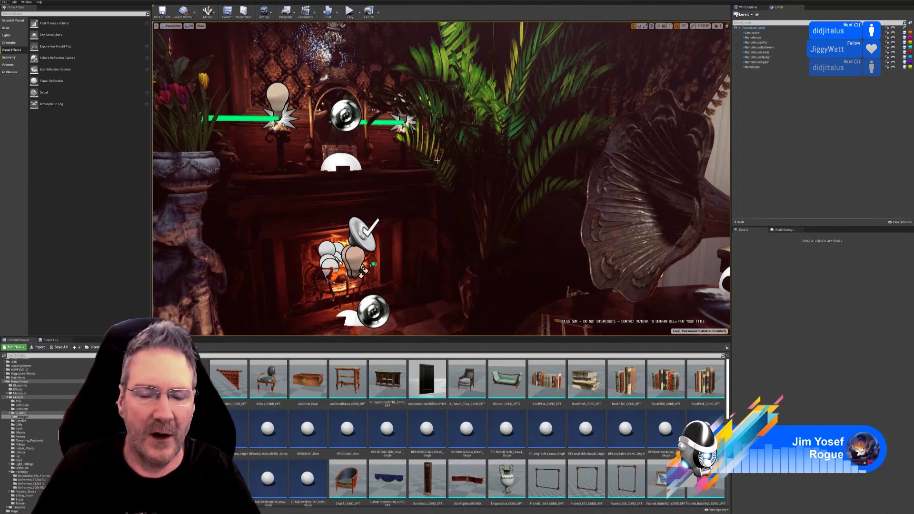
Step: Select the round mirror above the fireplace, inspect its reflective glass material mirror2_MAT in the material editor, and move that editor aside
{"action": "key", "text": "s"}
{"action": "right_click_drag", "start_coordinate": [438, 163], "coordinate": [419, 165]}
{"action": "key", "text": "w"}
{"action": "key", "text": "a"}
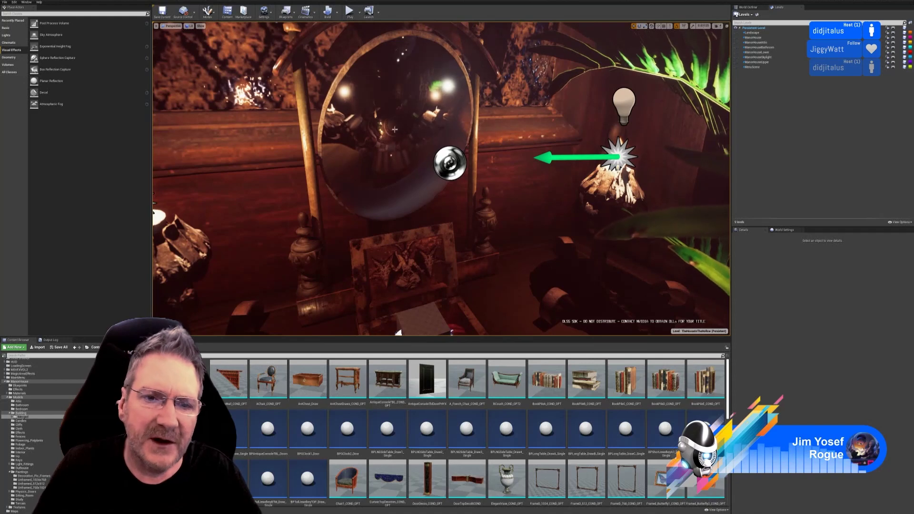
{"action": "left_click", "coordinate": [400, 247]}
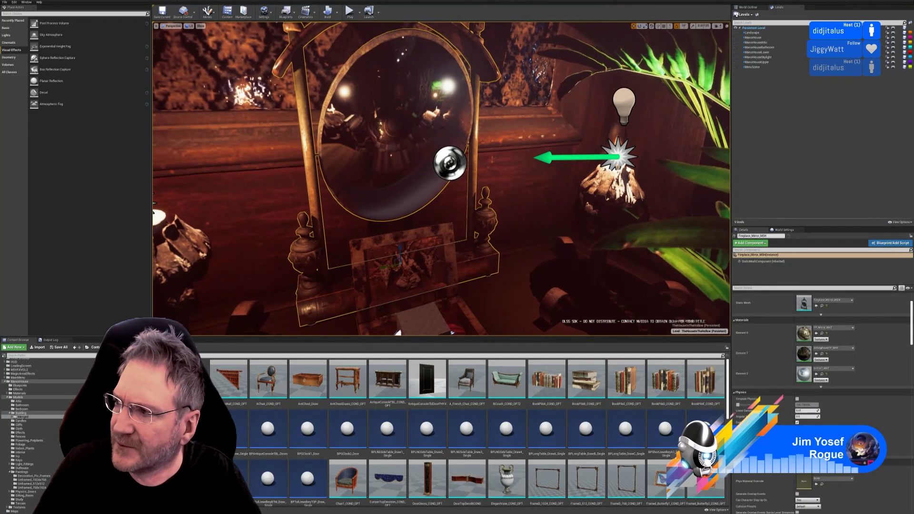
{"action": "left_click_drag", "start_coordinate": [913, 68], "coordinate": [422, 56]}
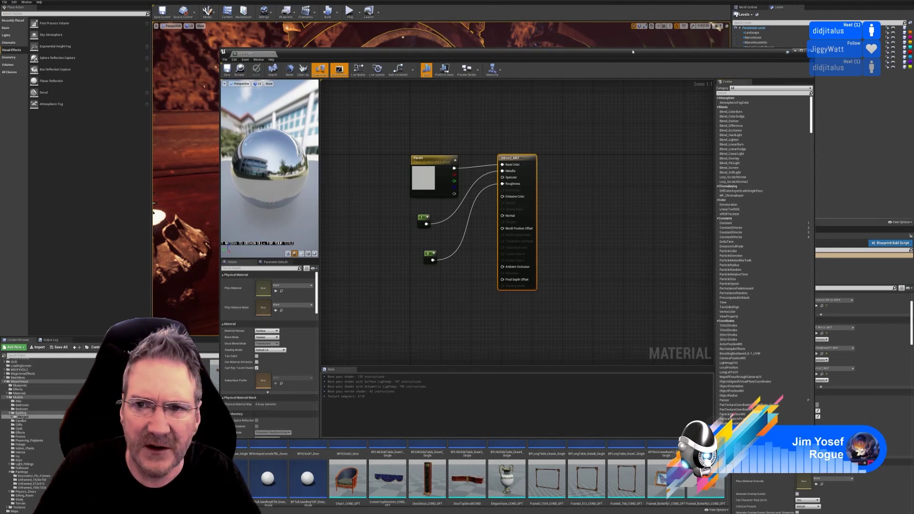
{"action": "left_click_drag", "start_coordinate": [624, 52], "coordinate": [913, 81]}
Step: Clear the selection, select the glass pane inside the ornate oval mirror beside the palm, and open its material
{"action": "right_click_drag", "start_coordinate": [443, 190], "coordinate": [404, 157]}
{"action": "key", "text": "Escape"}
{"action": "key", "text": "s"}
{"action": "key", "text": "w"}
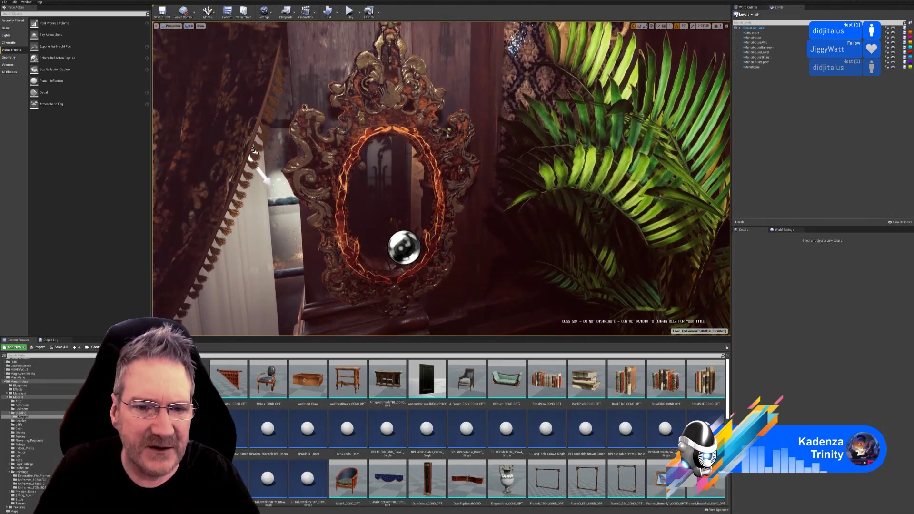
{"action": "left_click", "coordinate": [398, 190]}
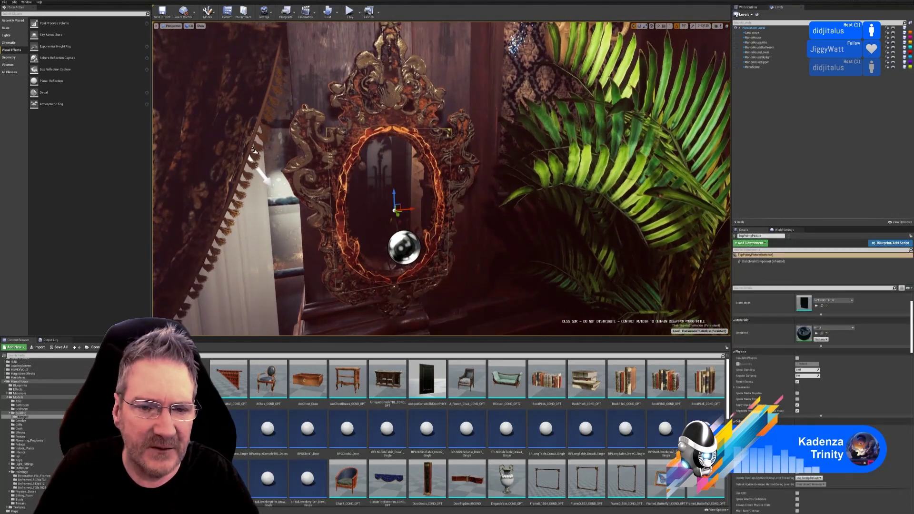
{"action": "double_click", "coordinate": [803, 333]}
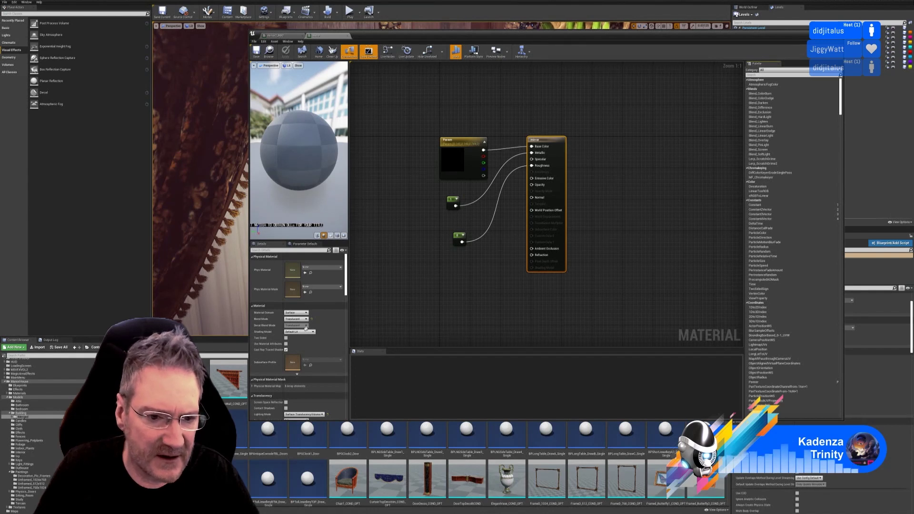
Step: Compare the Material and Translucency settings, node graph and preview of the oval mirror's material with those of mirror2_MAT
{"action": "scroll", "coordinate": [321, 330], "scroll_direction": "down", "scroll_amount": 1}
{"action": "scroll", "coordinate": [321, 330], "scroll_direction": "down", "scroll_amount": 3}
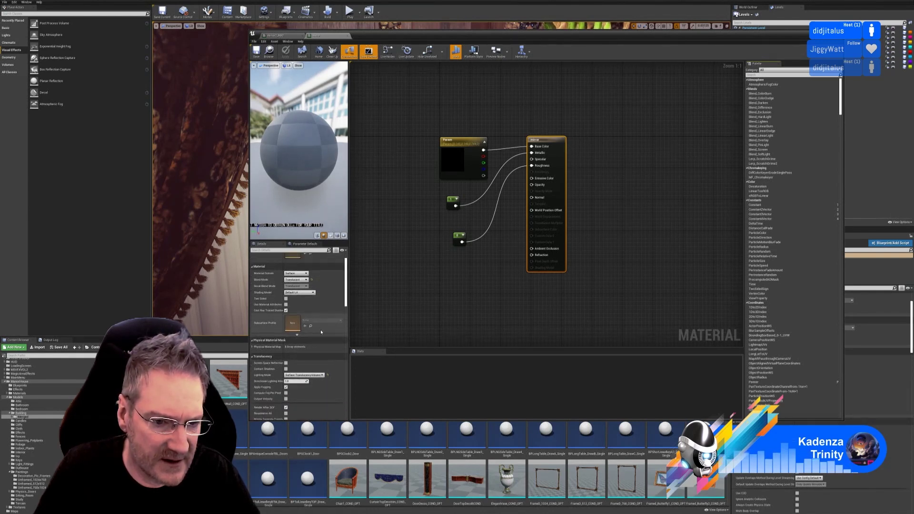
{"action": "scroll", "coordinate": [321, 334], "scroll_direction": "down", "scroll_amount": 2}
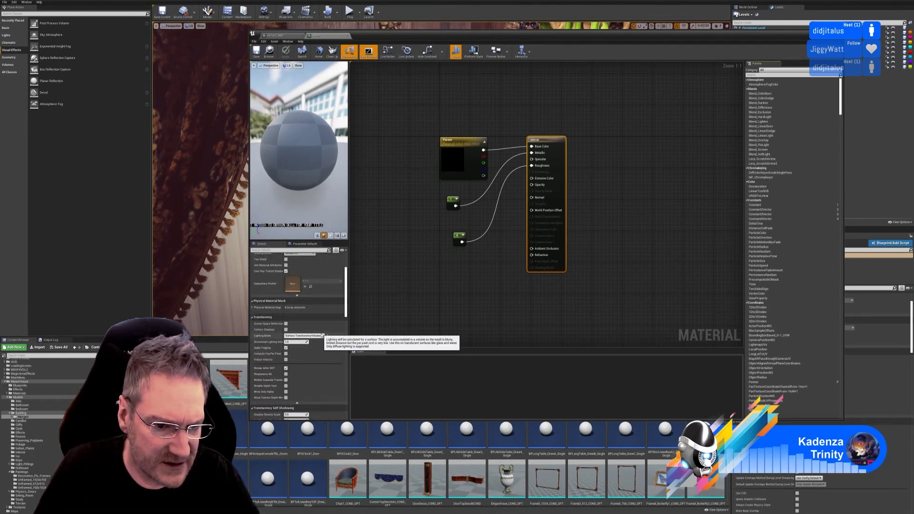
{"action": "scroll", "coordinate": [322, 337], "scroll_direction": "down", "scroll_amount": 7}
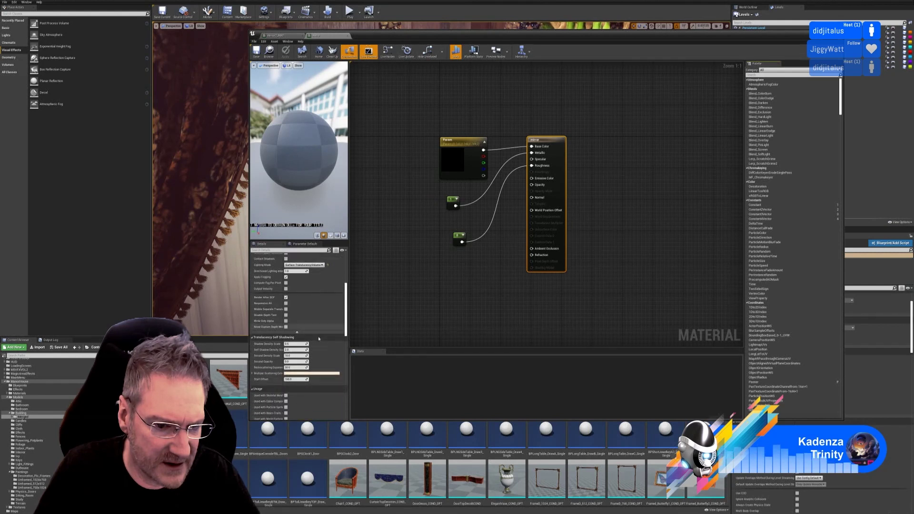
{"action": "scroll", "coordinate": [319, 339], "scroll_direction": "up", "scroll_amount": 14}
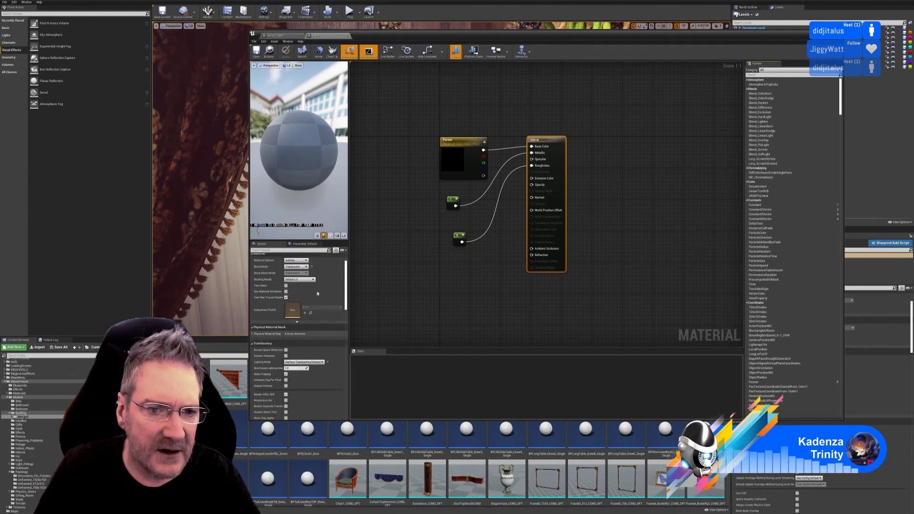
{"action": "left_click", "coordinate": [278, 35]}
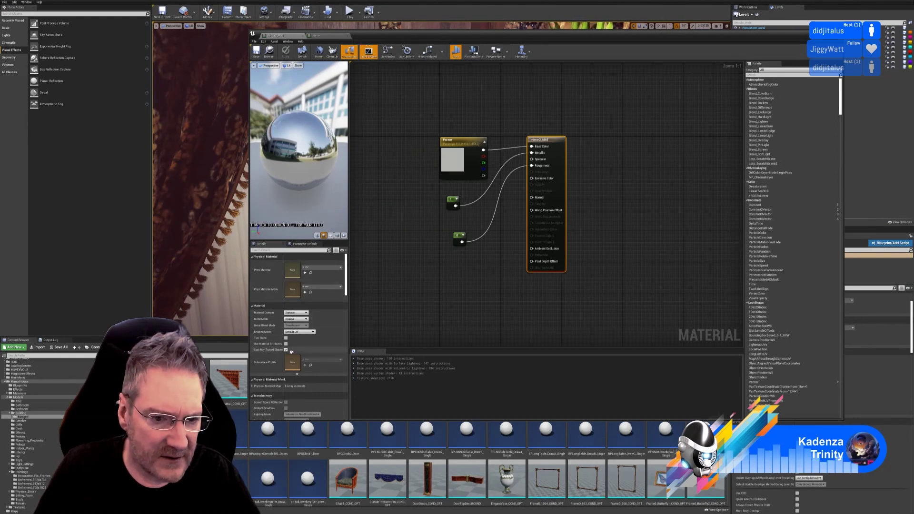
{"action": "left_click", "coordinate": [333, 38]}
{"action": "scroll", "coordinate": [327, 294], "scroll_direction": "up", "scroll_amount": 3}
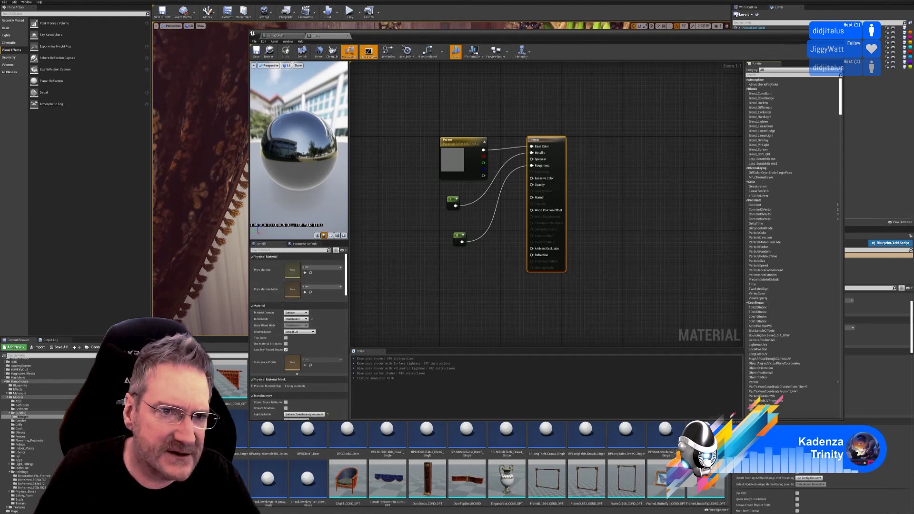
{"action": "left_click", "coordinate": [278, 36]}
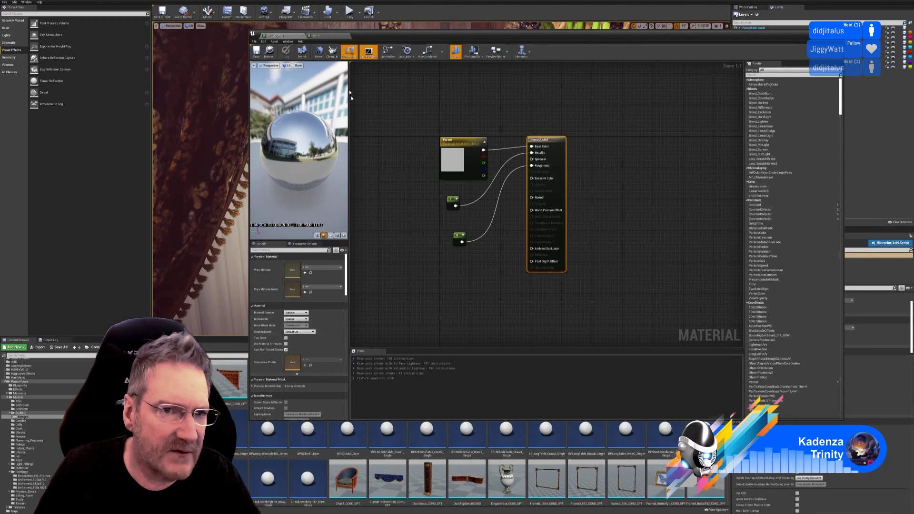
{"action": "left_click", "coordinate": [324, 37]}
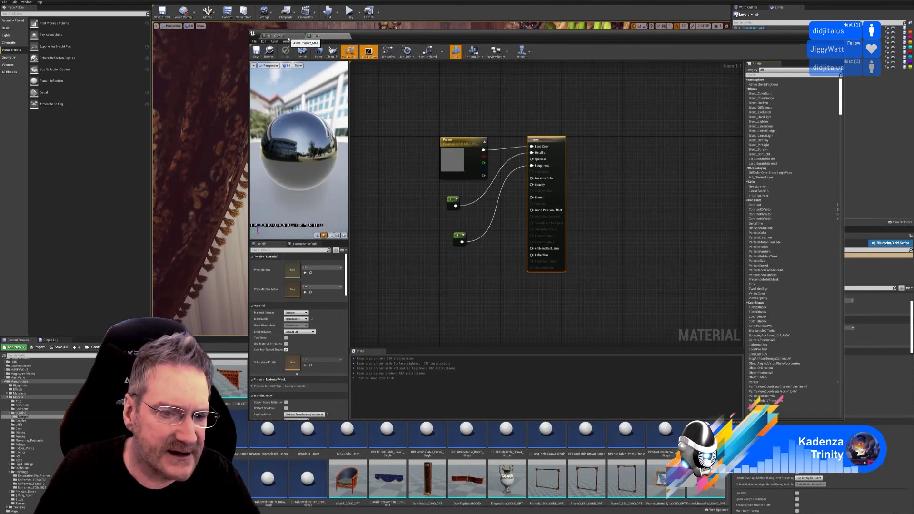
{"action": "left_click", "coordinate": [287, 38]}
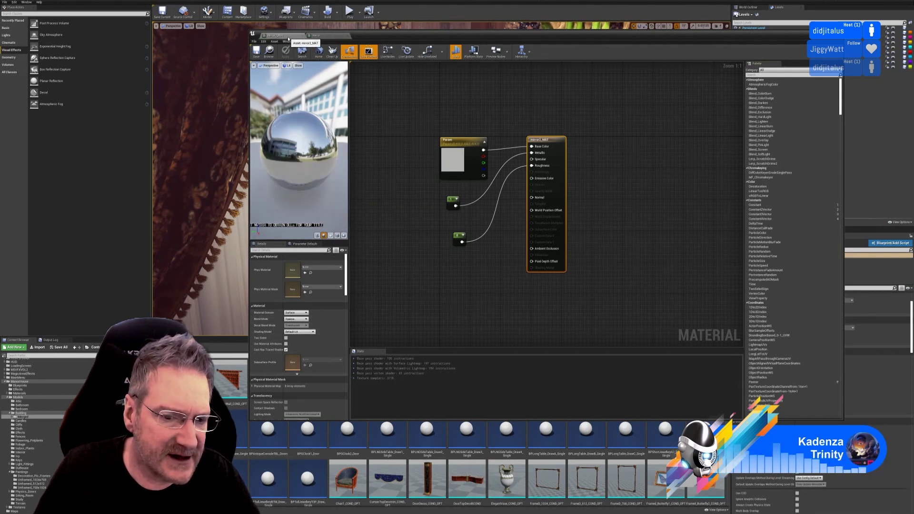
Step: Set mirror2_MAT's Blend Mode to Translucent and compare its preview and pins with the oval mirror's material
{"action": "left_click", "coordinate": [305, 320]}
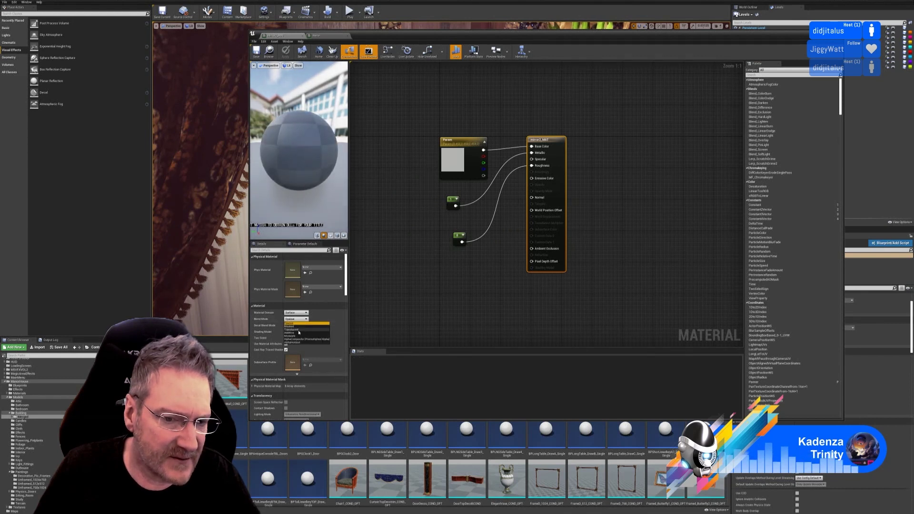
{"action": "left_click", "coordinate": [298, 330]}
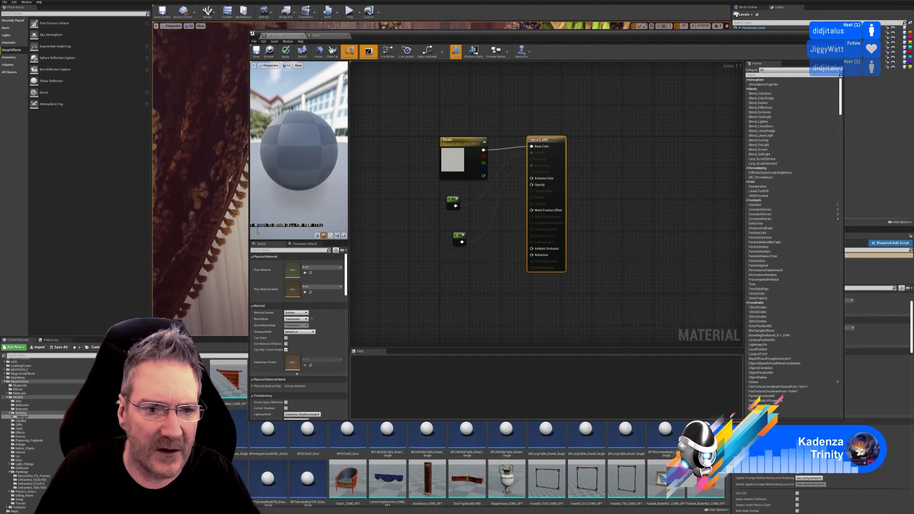
{"action": "left_click", "coordinate": [322, 37]}
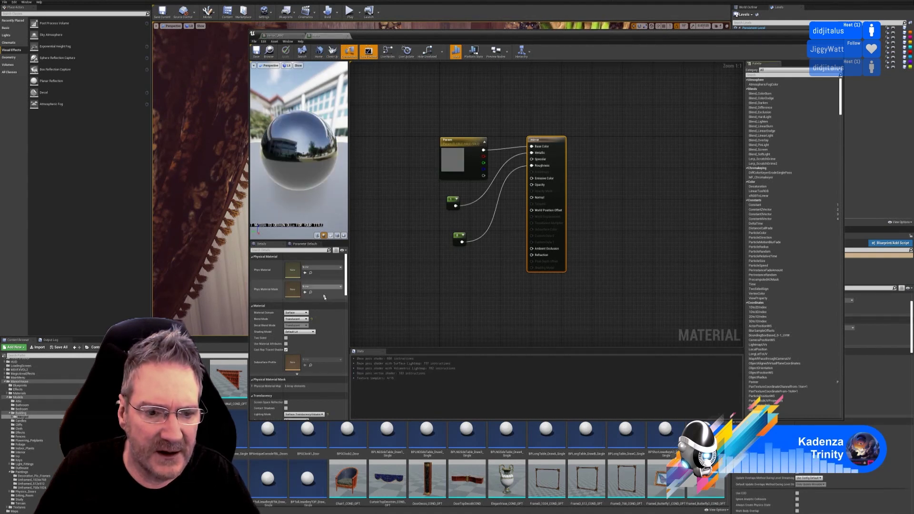
{"action": "left_click", "coordinate": [288, 37]}
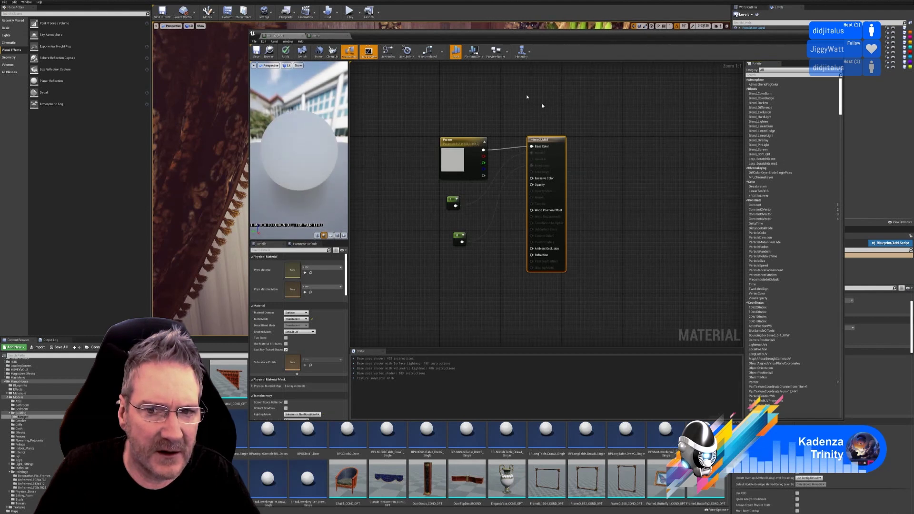
{"action": "left_click", "coordinate": [340, 37]}
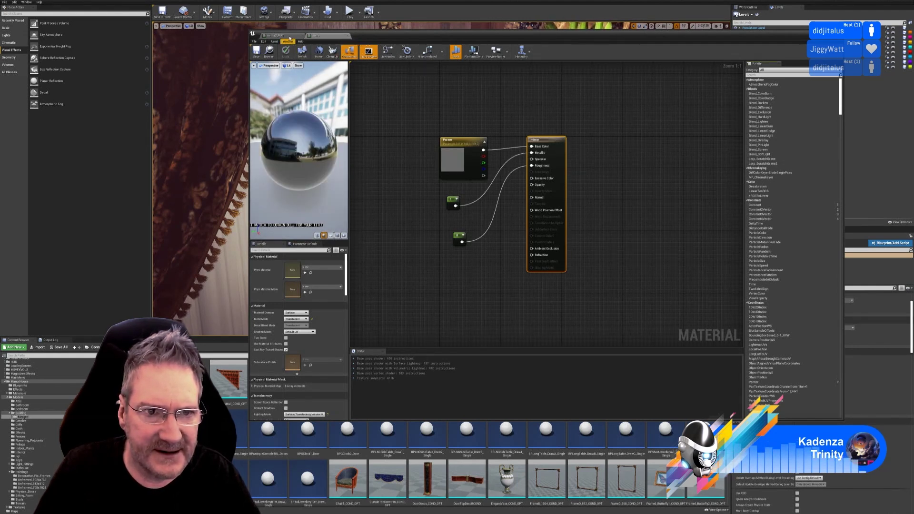
{"action": "left_click", "coordinate": [289, 36]}
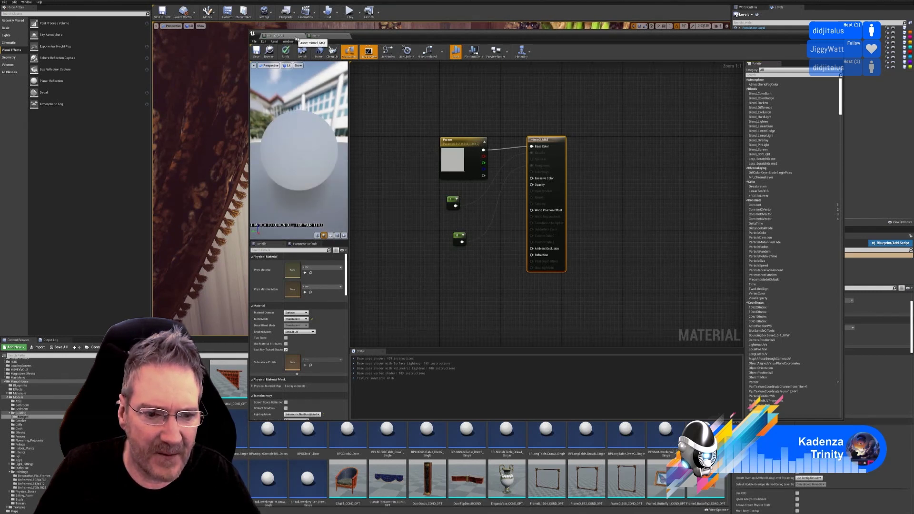
{"action": "left_click", "coordinate": [327, 36]}
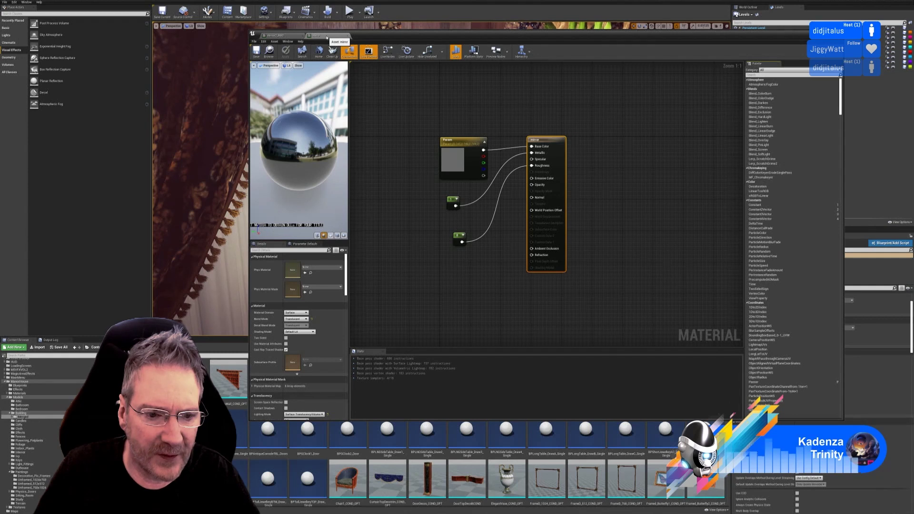
Step: Set mirror2_MAT's translucency Lighting Mode to Surface TranslucencyVolume, matching the oval mirror's material
{"action": "scroll", "coordinate": [304, 361], "scroll_direction": "down", "scroll_amount": 2}
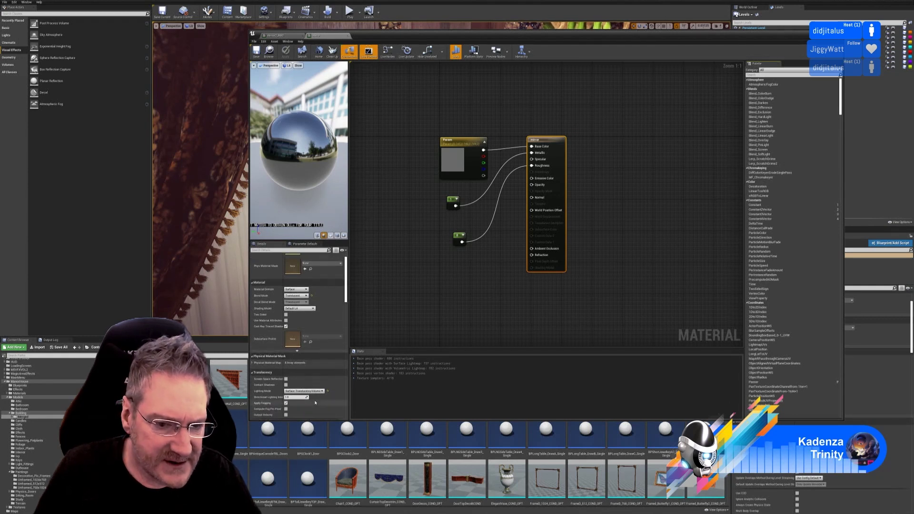
{"action": "left_click", "coordinate": [286, 37]}
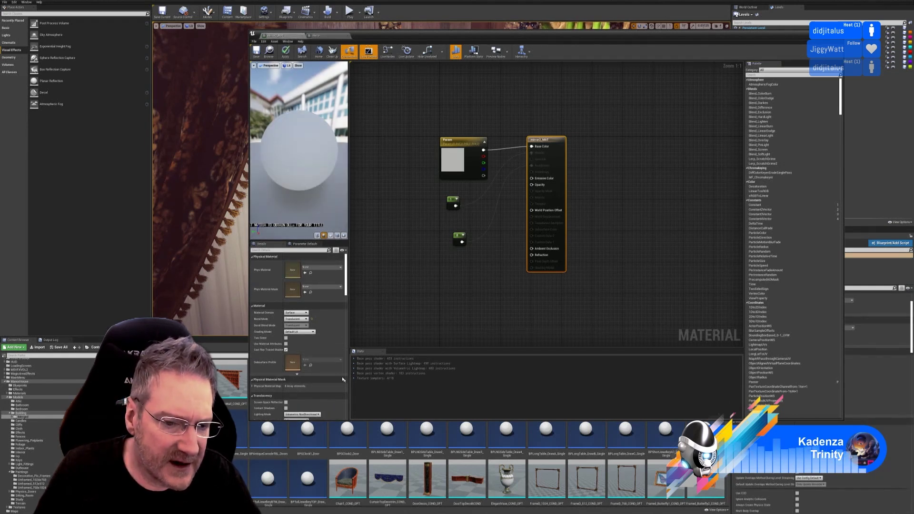
{"action": "scroll", "coordinate": [325, 382], "scroll_direction": "down", "scroll_amount": 1}
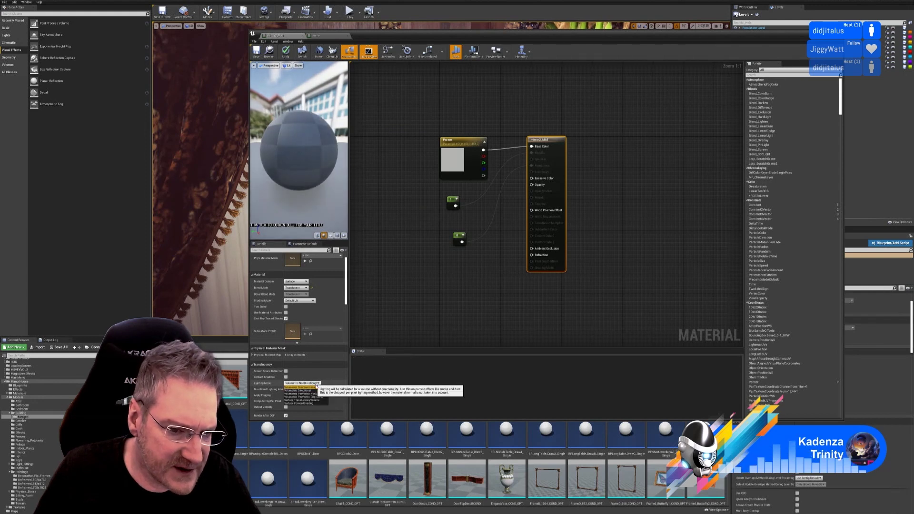
{"action": "left_click", "coordinate": [318, 384]}
{"action": "left_click", "coordinate": [305, 400]}
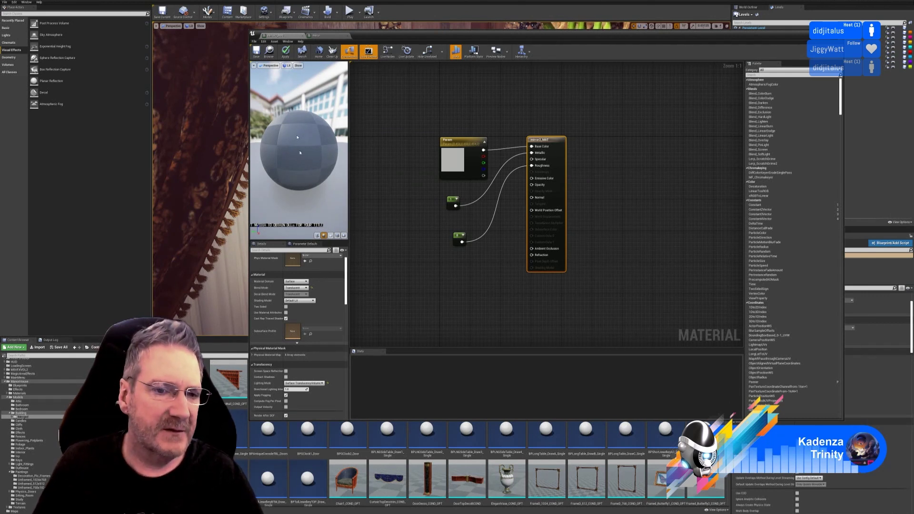
Step: Check mirror2_MAT's preview sphere against the oval mirror's material and apply the changes to mirror2_MAT
{"action": "left_click_drag", "start_coordinate": [265, 99], "coordinate": [319, 102]}
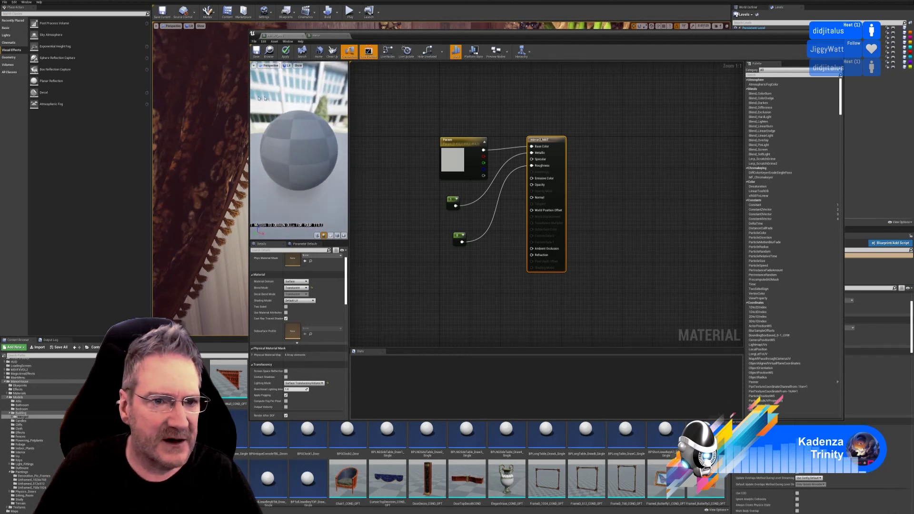
{"action": "left_click", "coordinate": [323, 36]}
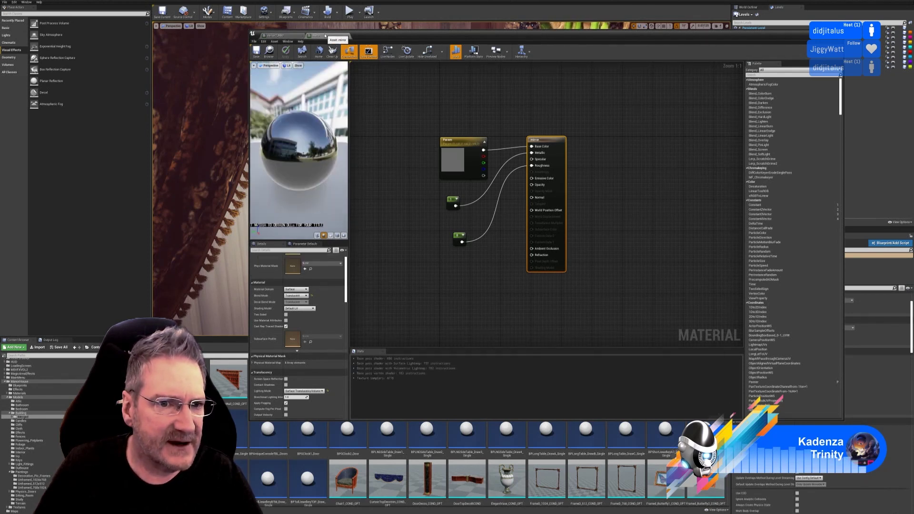
{"action": "left_click", "coordinate": [288, 36]}
{"action": "left_click_drag", "start_coordinate": [310, 139], "coordinate": [310, 139]}
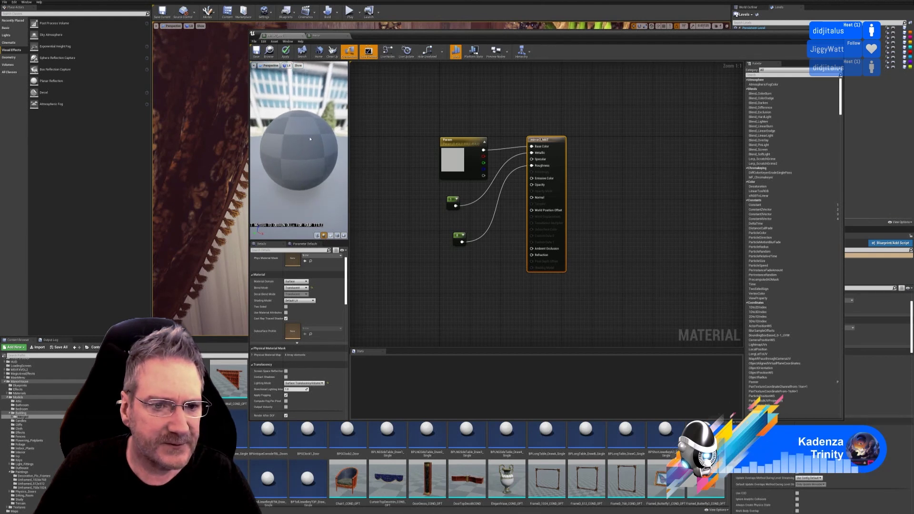
{"action": "left_click", "coordinate": [287, 53]}
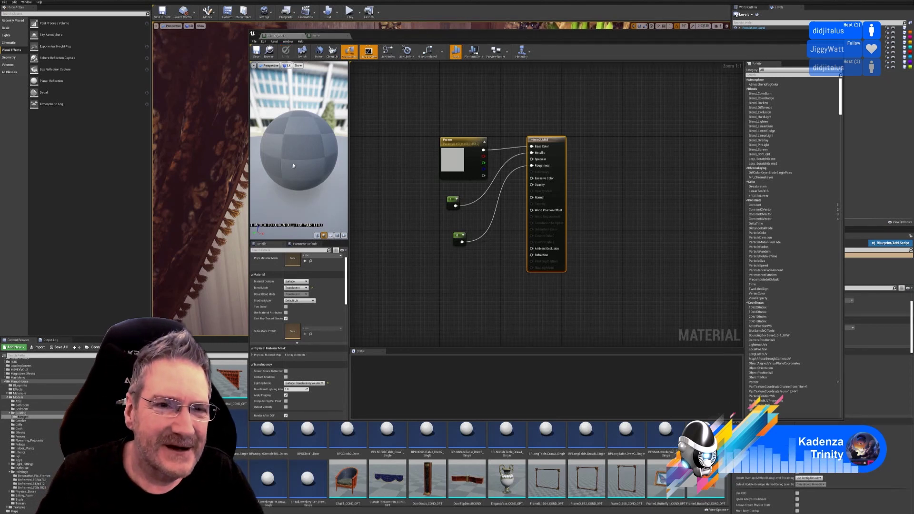
Step: Examine the mirror2_MAT preview sphere from another angle and compare its settings once more with the oval mirror's material
{"action": "mouse_move", "coordinate": [294, 166]}
{"action": "left_mouse_down"}
{"action": "mouse_move", "coordinate": [324, 167]}
{"action": "mouse_move", "coordinate": [295, 167]}
{"action": "left_mouse_up"}
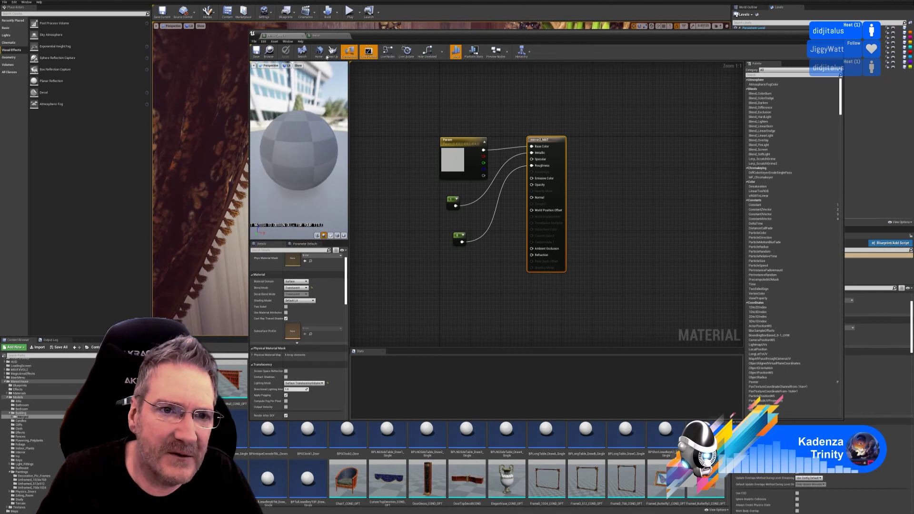
{"action": "left_click", "coordinate": [319, 36]}
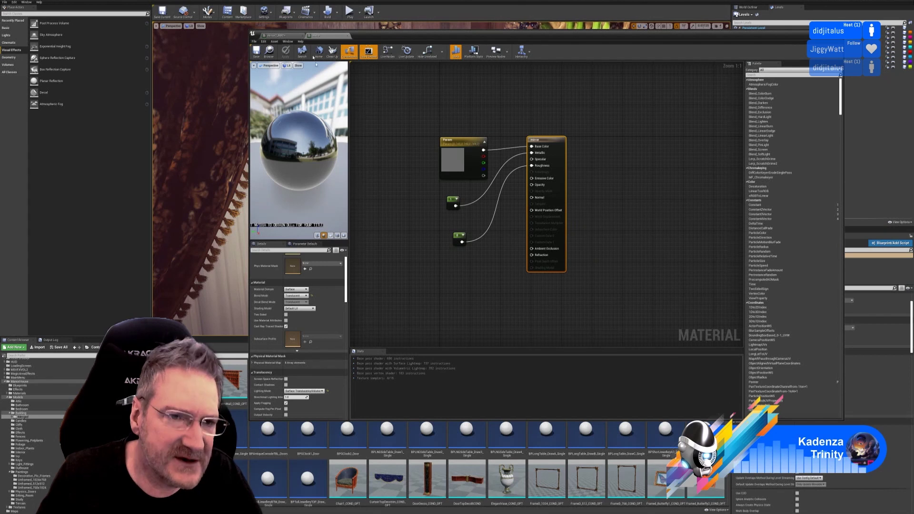
{"action": "left_click", "coordinate": [277, 36]}
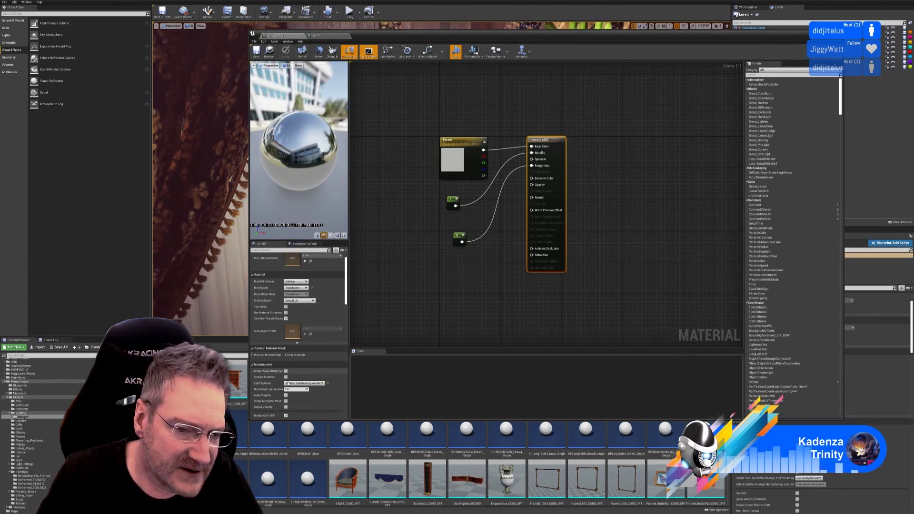
Step: Save mirror2_MAT and clear its editor window and the oval mirror selection from the level view
{"action": "left_click", "coordinate": [257, 56]}
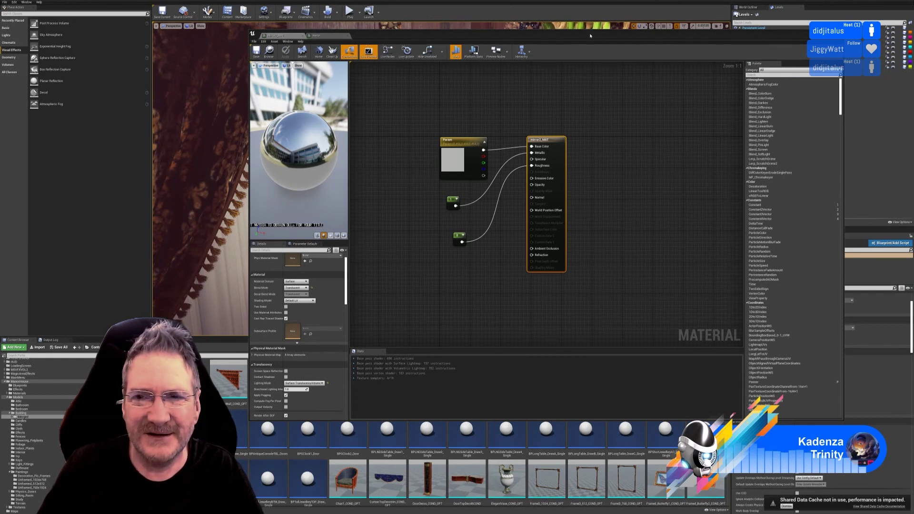
{"action": "left_click_drag", "start_coordinate": [592, 43], "coordinate": [913, 143]}
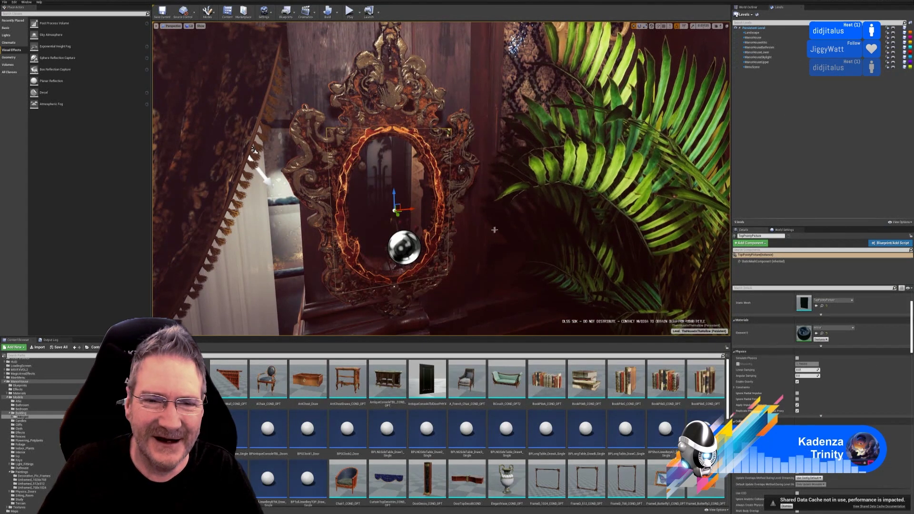
{"action": "right_click_drag", "start_coordinate": [494, 230], "coordinate": [469, 245]}
{"action": "key", "text": "Escape"}
{"action": "key", "text": "d"}
{"action": "key", "text": "s"}
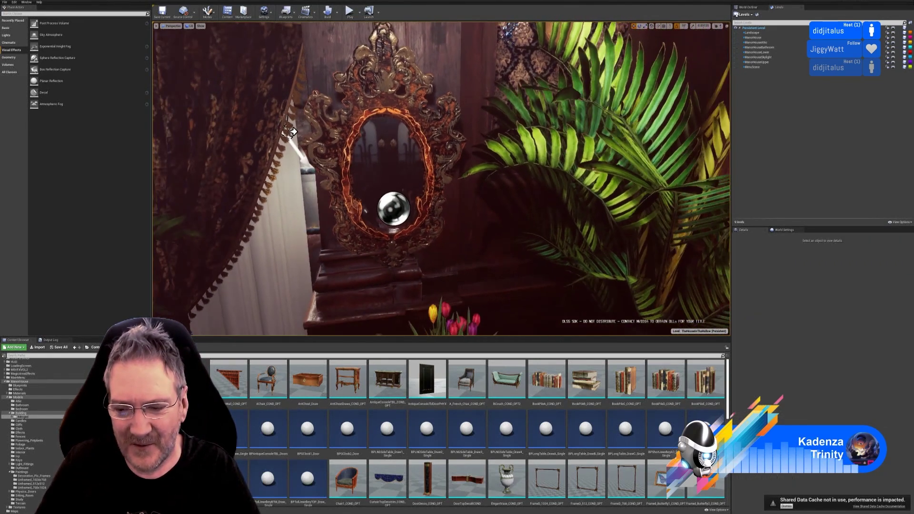
{"action": "left_click", "coordinate": [791, 506]}
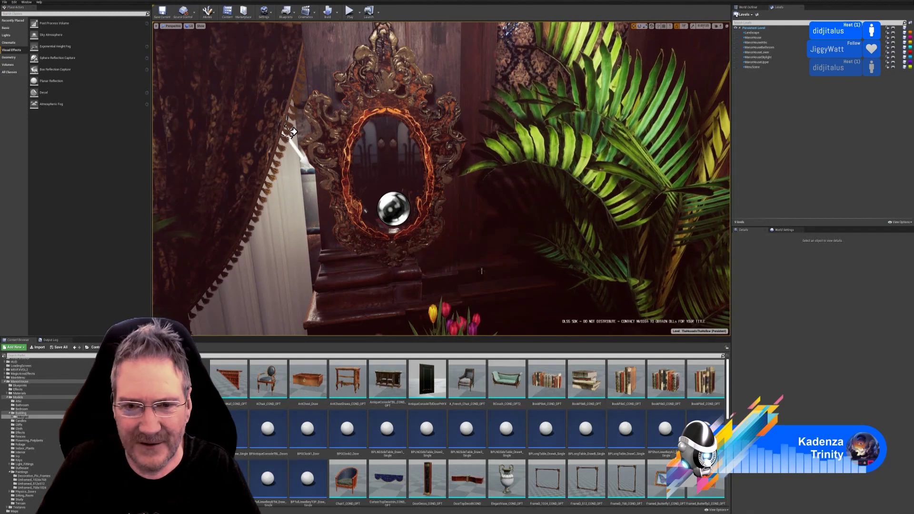
Step: Play the level in the viewport, inspect the fireplace mirror's reflections and the surrounding room lighting, and stop playing
{"action": "mouse_move", "coordinate": [480, 215]}
{"action": "right_mouse_down"}
{"action": "mouse_move", "coordinate": [548, 217]}
{"action": "mouse_move", "coordinate": [571, 231]}
{"action": "mouse_move", "coordinate": [567, 193]}
{"action": "mouse_move", "coordinate": [491, 195]}
{"action": "mouse_move", "coordinate": [473, 225]}
{"action": "right_mouse_up"}
{"action": "key", "text": "s"}
{"action": "right_click_drag", "start_coordinate": [484, 269], "coordinate": [407, 242]}
{"action": "key", "text": "w"}
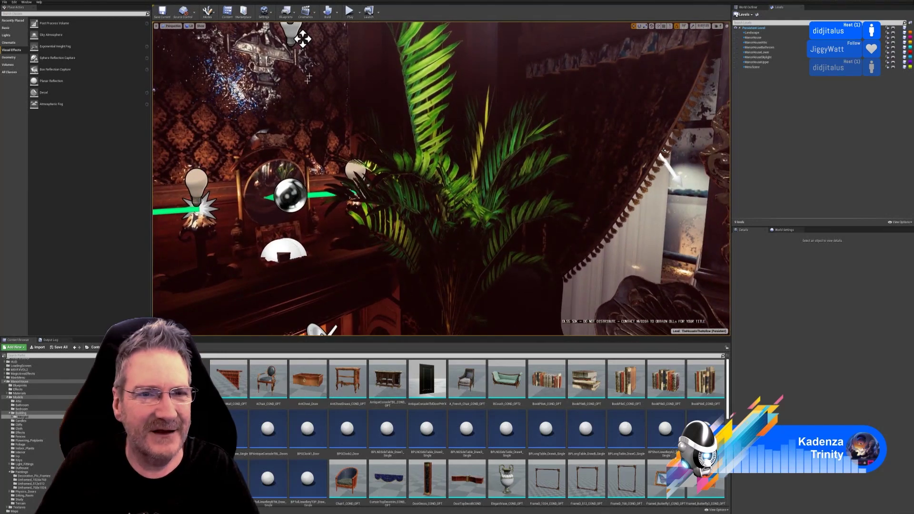
{"action": "left_click", "coordinate": [349, 12]}
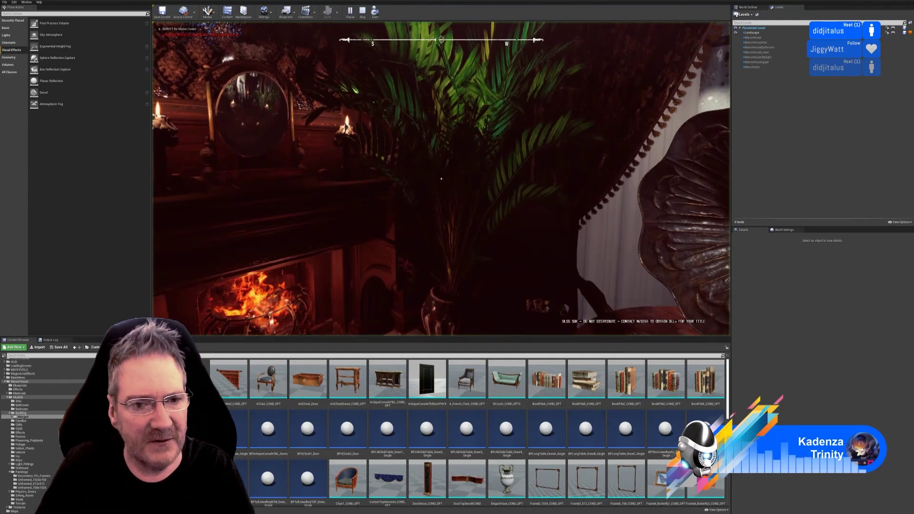
{"action": "key", "text": "w"}
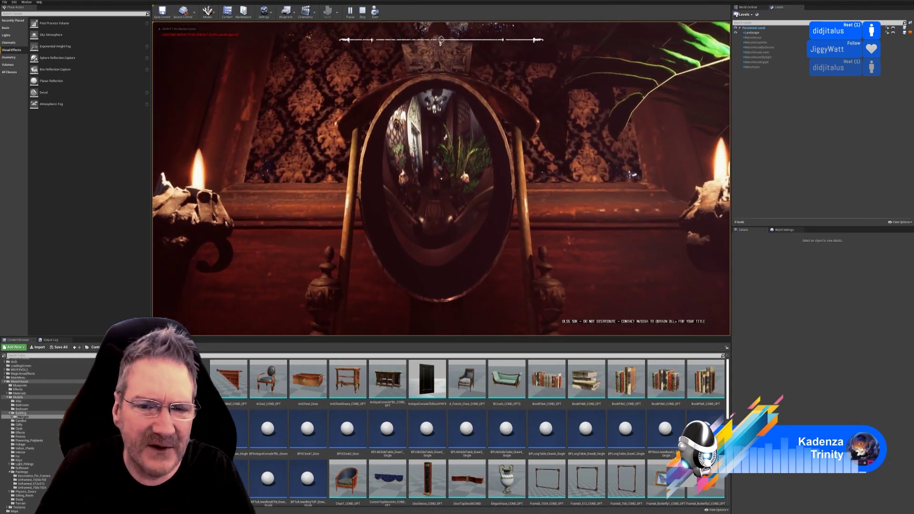
{"action": "key", "text": "d"}
{"action": "key", "text": "s"}
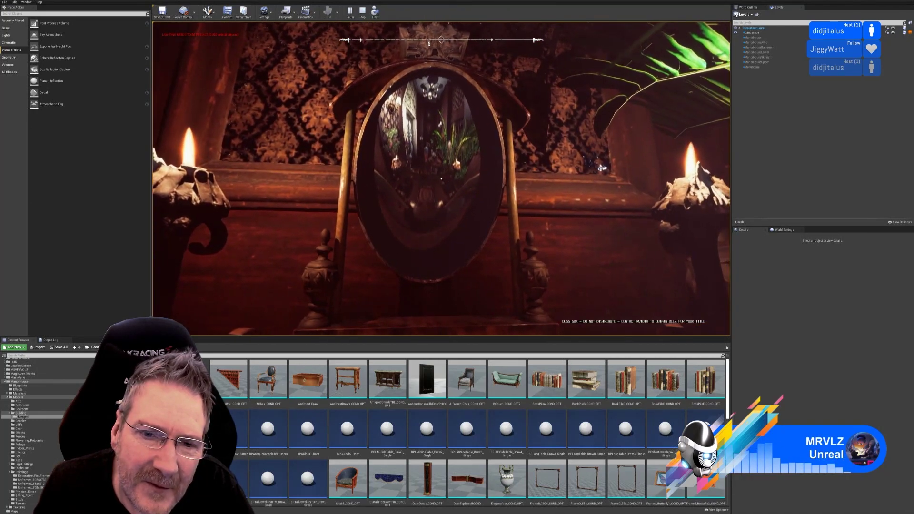
{"action": "key", "text": "s"}
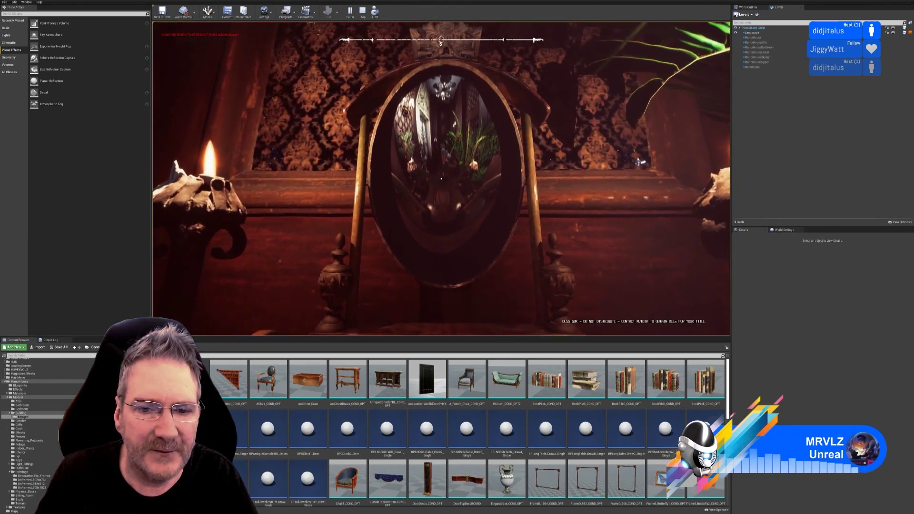
{"action": "key", "text": "s"}
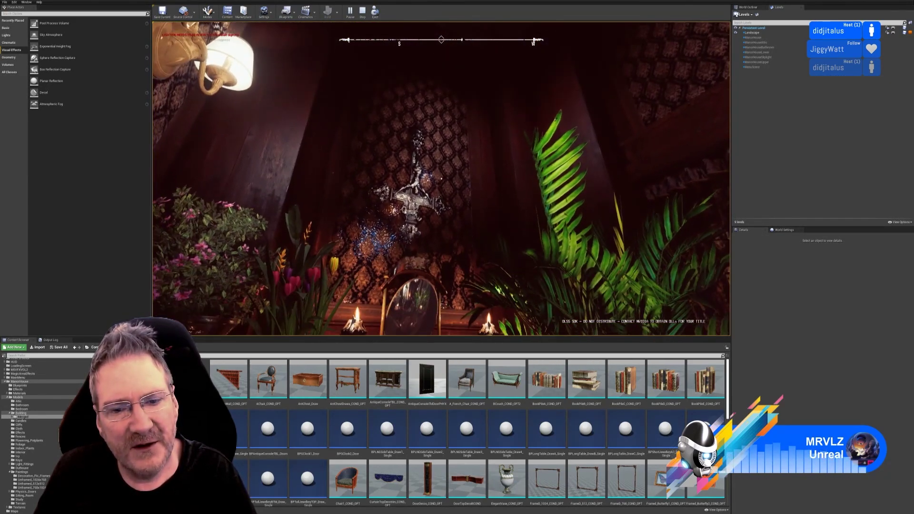
{"action": "key", "text": "s"}
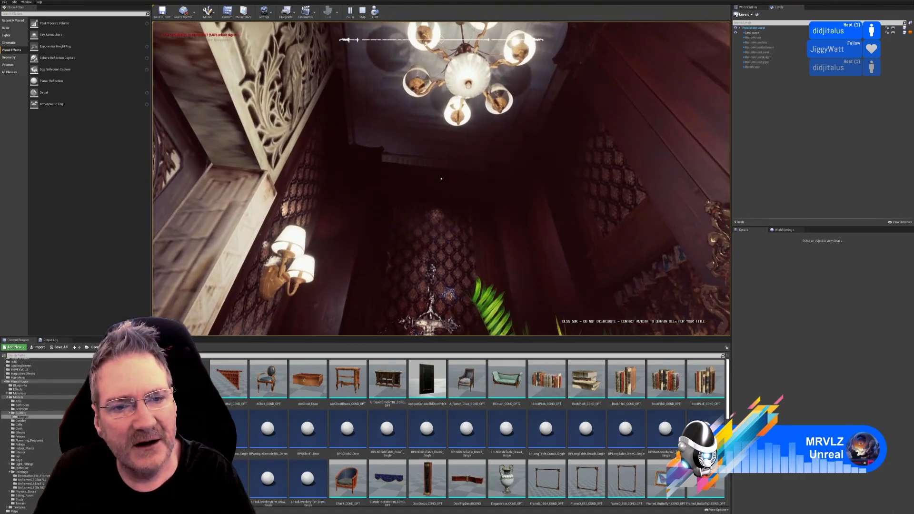
{"action": "key", "text": "w"}
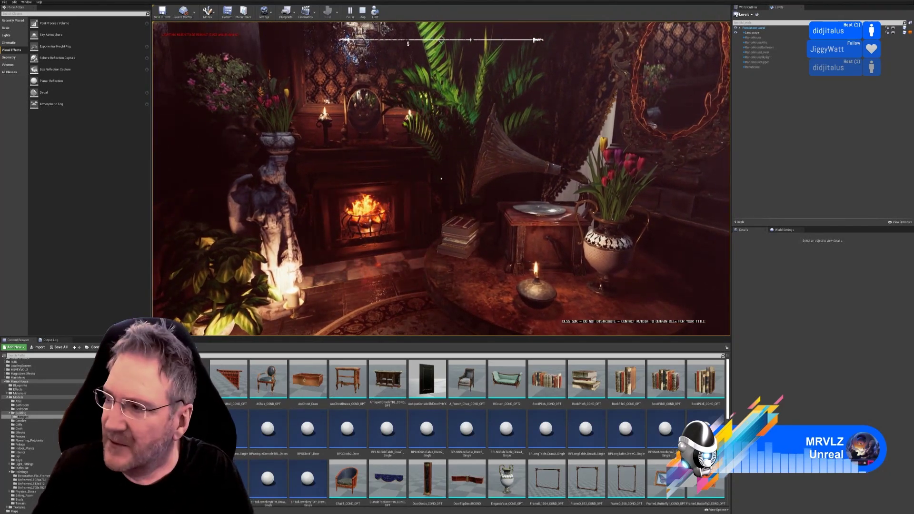
{"action": "key", "text": "Escape"}
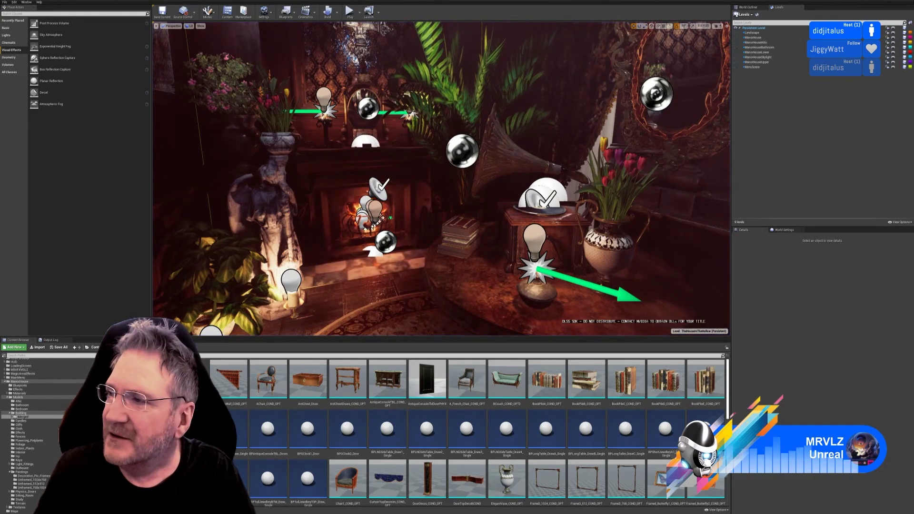
{"action": "left_click_drag", "start_coordinate": [913, 71], "coordinate": [648, 59]}
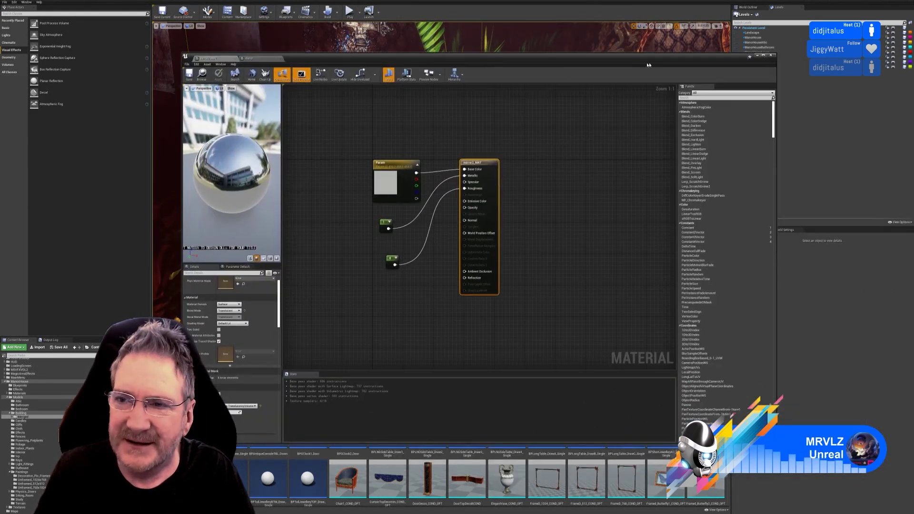
{"action": "key", "text": "alt+Tab"}
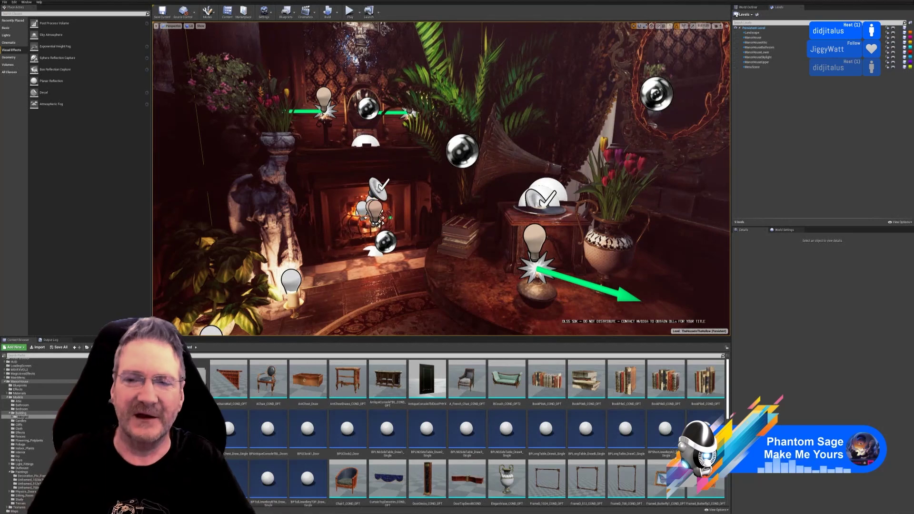
Step: Examine the lighting and reflections around the fireplace, the tall palm and the oval mirror from several viewpoints
{"action": "mouse_move", "coordinate": [434, 285]}
{"action": "right_mouse_down"}
{"action": "mouse_move", "coordinate": [572, 302]}
{"action": "mouse_move", "coordinate": [633, 292]}
{"action": "mouse_move", "coordinate": [666, 272]}
{"action": "mouse_move", "coordinate": [651, 199]}
{"action": "mouse_move", "coordinate": [518, 286]}
{"action": "mouse_move", "coordinate": [541, 287]}
{"action": "right_mouse_up"}
{"action": "right_click_drag", "start_coordinate": [476, 235], "coordinate": [519, 234]}
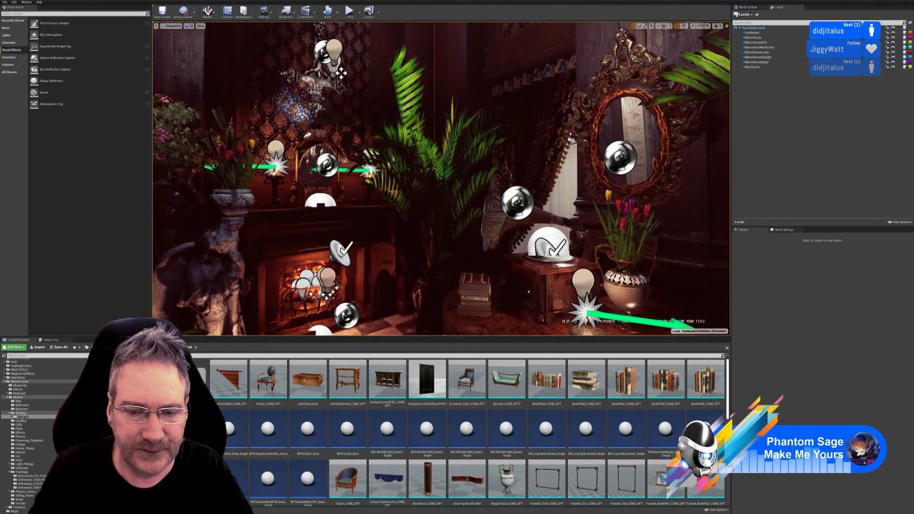
{"action": "mouse_move", "coordinate": [441, 179]}
{"action": "right_mouse_down"}
{"action": "mouse_move", "coordinate": [505, 187]}
{"action": "mouse_move", "coordinate": [508, 179]}
{"action": "mouse_move", "coordinate": [435, 172]}
{"action": "right_mouse_up"}
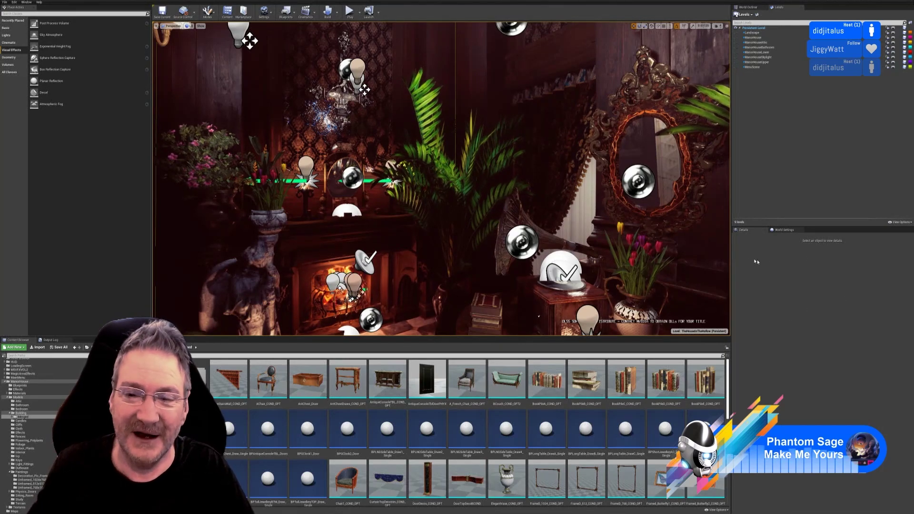
{"action": "right_click_drag", "start_coordinate": [449, 276], "coordinate": [488, 254]}
{"action": "key", "text": "s"}
{"action": "key", "text": "a"}
{"action": "key", "text": "w"}
{"action": "key", "text": "w"}
{"action": "key", "text": "s"}
{"action": "key", "text": "w"}
{"action": "right_click_drag", "start_coordinate": [452, 315], "coordinate": [470, 262]}
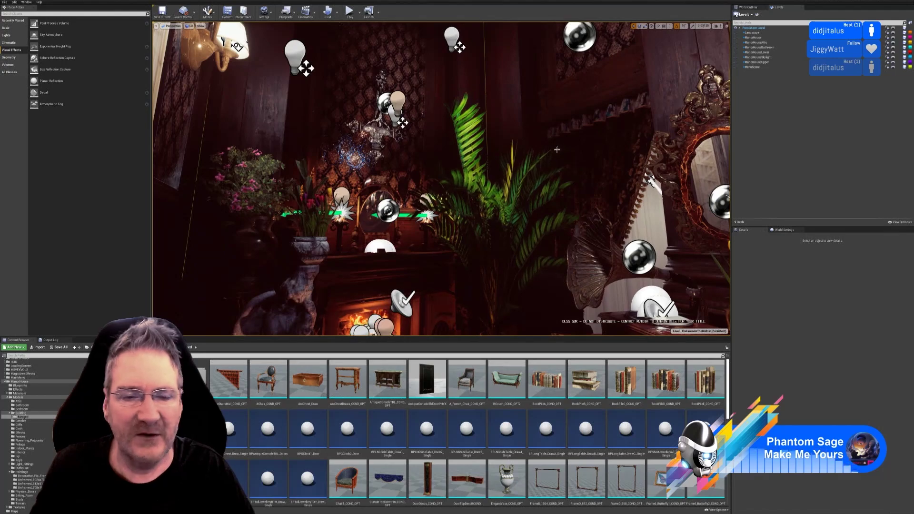
{"action": "right_click_drag", "start_coordinate": [472, 259], "coordinate": [561, 281]}
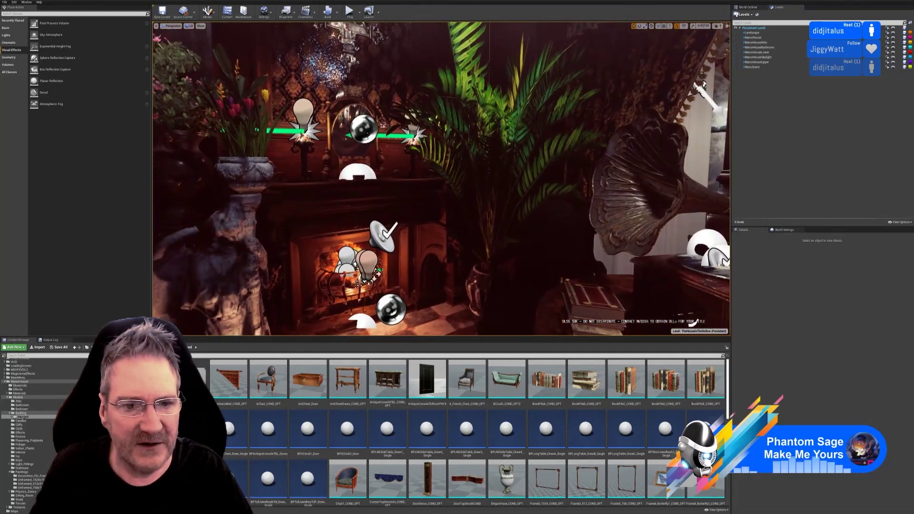
Step: Turn off Cast Shadows for the point light hanging just below the chandelier
{"action": "right_click_drag", "start_coordinate": [454, 286], "coordinate": [407, 85]}
{"action": "right_click_drag", "start_coordinate": [481, 81], "coordinate": [490, 72]}
{"action": "right_click_drag", "start_coordinate": [439, 240], "coordinate": [439, 242]}
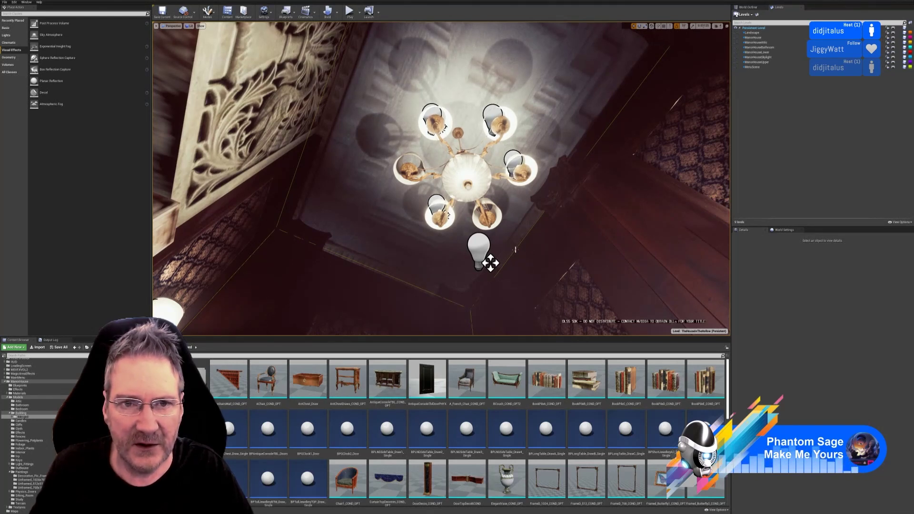
{"action": "left_click", "coordinate": [491, 262]}
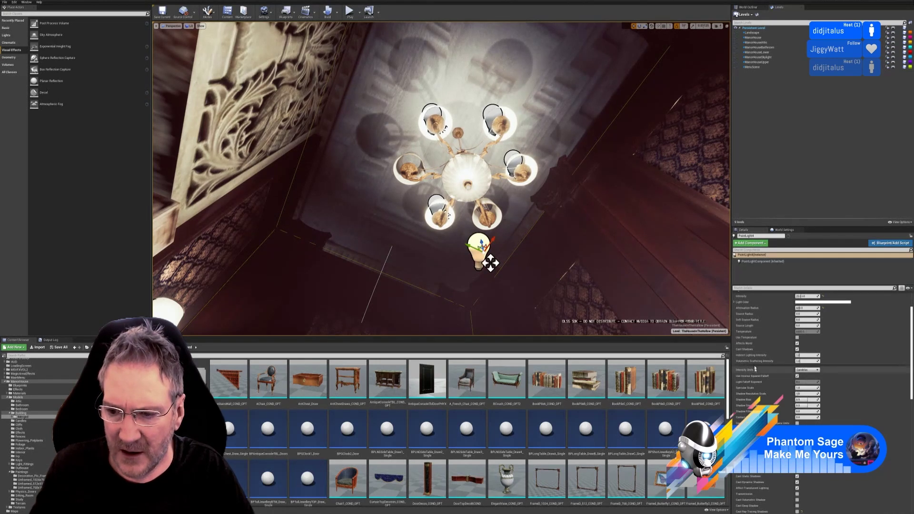
{"action": "left_click", "coordinate": [798, 350]}
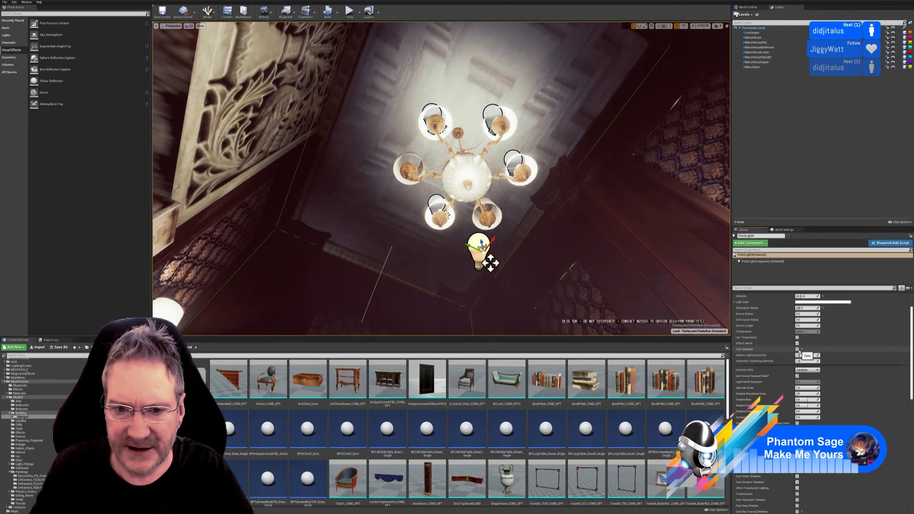
{"action": "right_click_drag", "start_coordinate": [477, 284], "coordinate": [473, 310]}
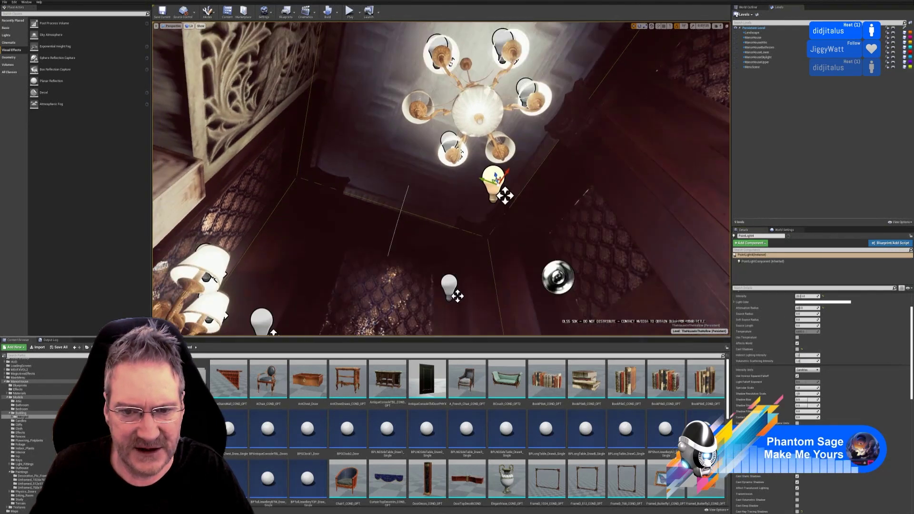
Step: Check the settings of the neighbouring point light beneath the ceiling and deselect it
{"action": "right_click_drag", "start_coordinate": [442, 219], "coordinate": [443, 248]}
{"action": "left_click", "coordinate": [458, 243]}
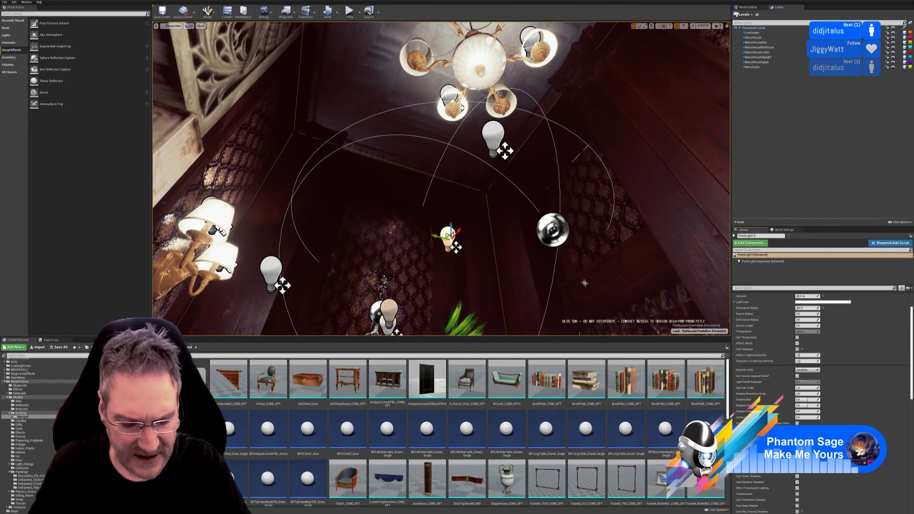
{"action": "key", "text": "Escape"}
{"action": "right_click_drag", "start_coordinate": [584, 281], "coordinate": [597, 330]}
{"action": "mouse_move", "coordinate": [448, 205]}
{"action": "right_mouse_down"}
{"action": "mouse_move", "coordinate": [431, 200]}
{"action": "mouse_move", "coordinate": [453, 173]}
{"action": "mouse_move", "coordinate": [440, 205]}
{"action": "mouse_move", "coordinate": [504, 187]}
{"action": "mouse_move", "coordinate": [548, 231]}
{"action": "mouse_move", "coordinate": [485, 247]}
{"action": "mouse_move", "coordinate": [445, 196]}
{"action": "mouse_move", "coordinate": [450, 174]}
{"action": "right_mouse_up"}
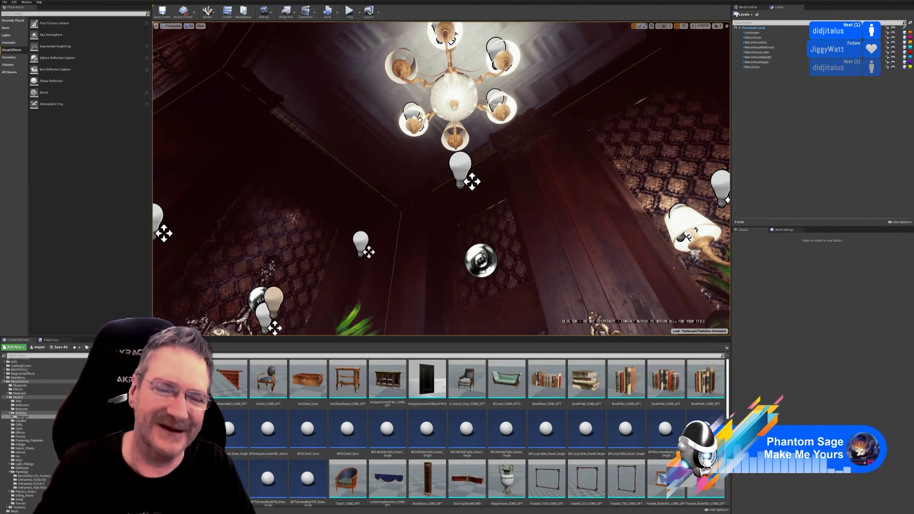
Step: Return to the fireplace corner and save all changes in the project
{"action": "right_click_drag", "start_coordinate": [441, 179], "coordinate": [394, 281]}
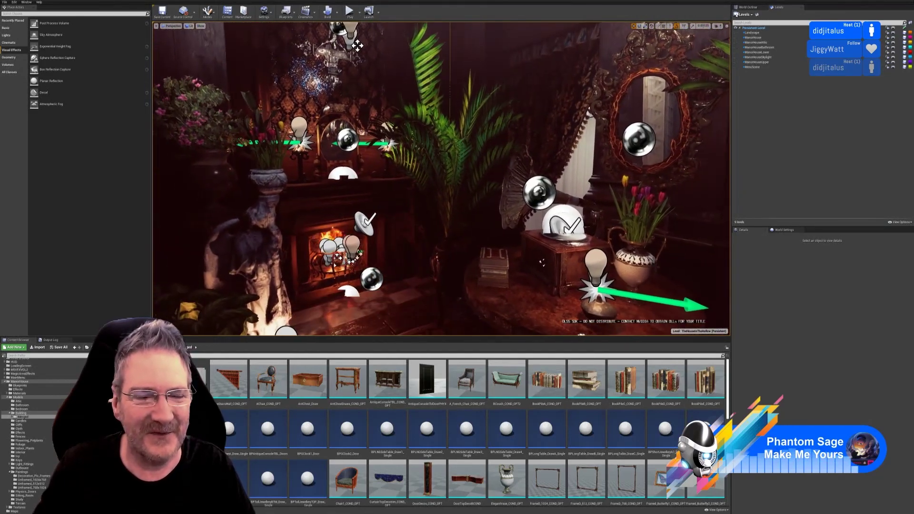
{"action": "left_click", "coordinate": [5, 2]}
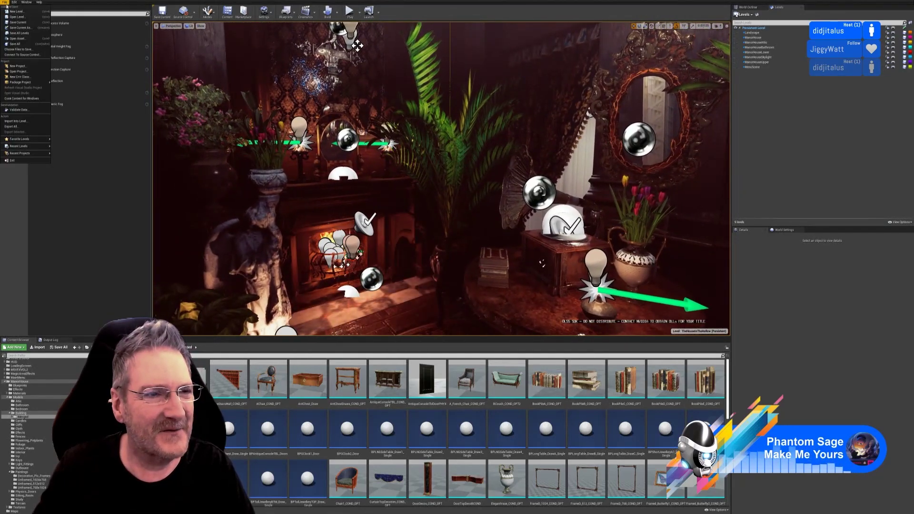
{"action": "left_click", "coordinate": [19, 43]}
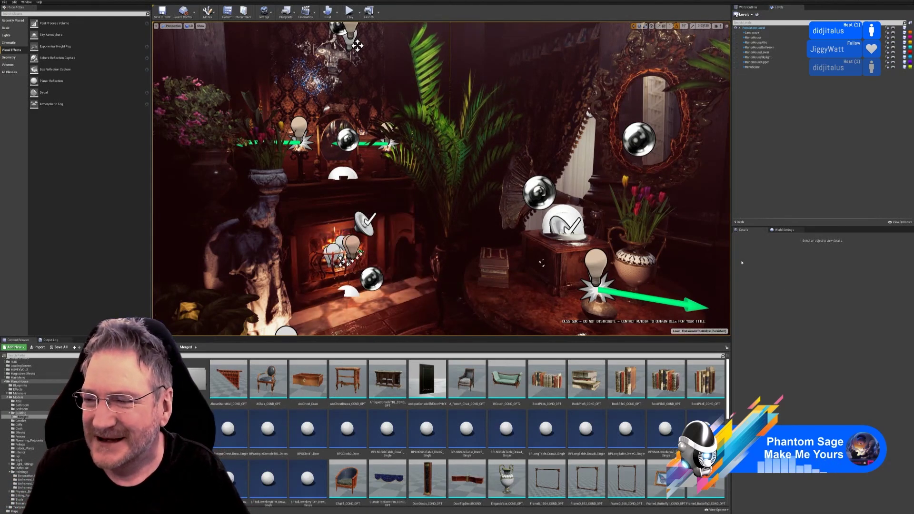
Step: Look over the room from the ornate doors to the bookshelf corner and save all project changes again
{"action": "right_click_drag", "start_coordinate": [415, 272], "coordinate": [428, 285]}
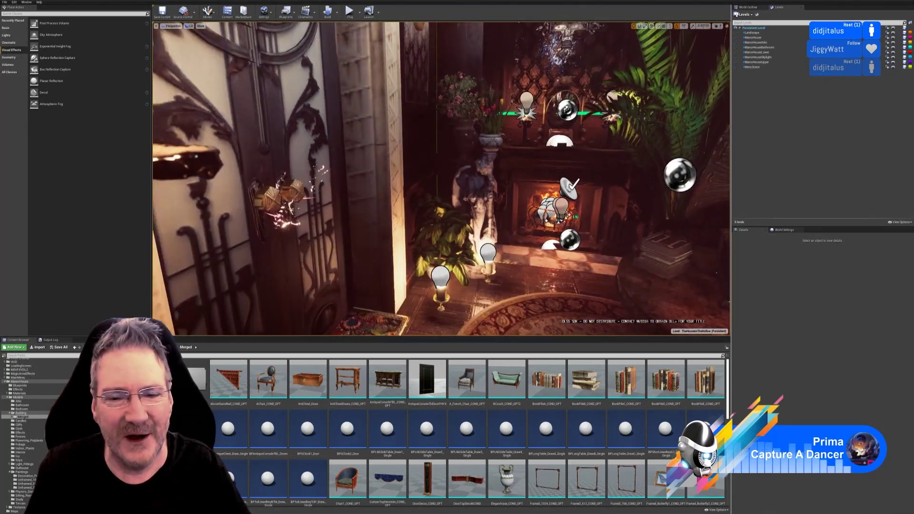
{"action": "right_click_drag", "start_coordinate": [441, 179], "coordinate": [407, 173]}
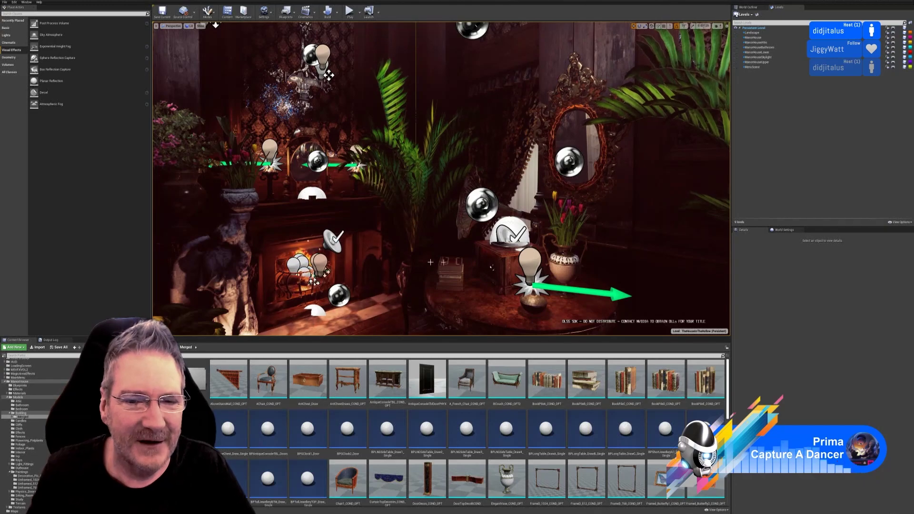
{"action": "right_click_drag", "start_coordinate": [430, 263], "coordinate": [547, 245]}
{"action": "key", "text": "w"}
{"action": "key", "text": "d"}
{"action": "key", "text": "w"}
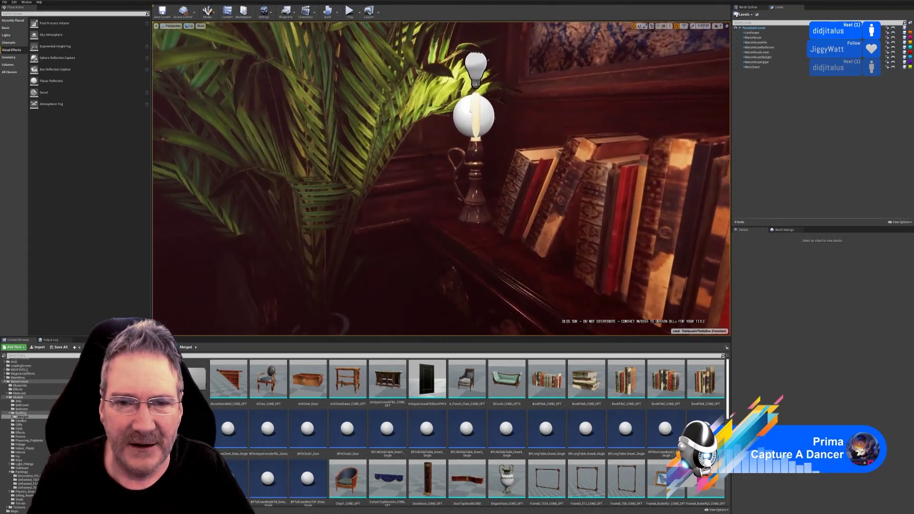
{"action": "right_click_drag", "start_coordinate": [457, 254], "coordinate": [381, 233]}
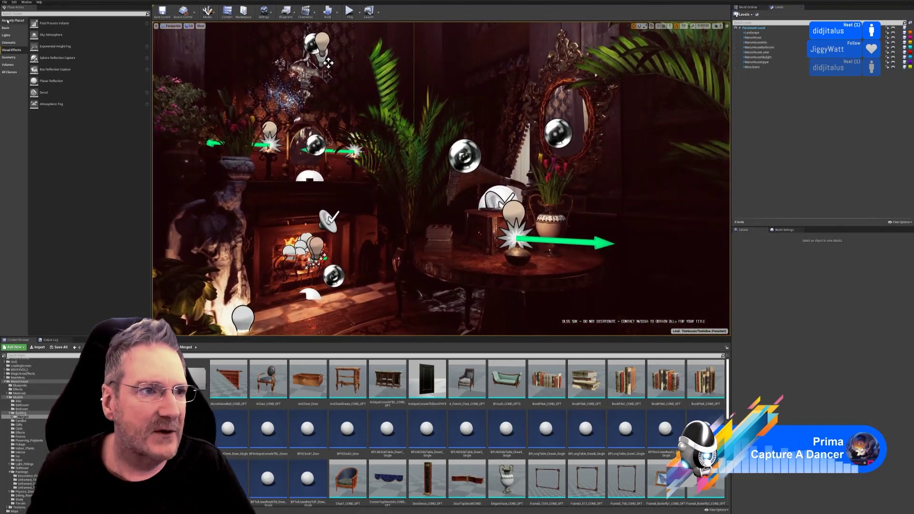
{"action": "left_click", "coordinate": [5, 2]}
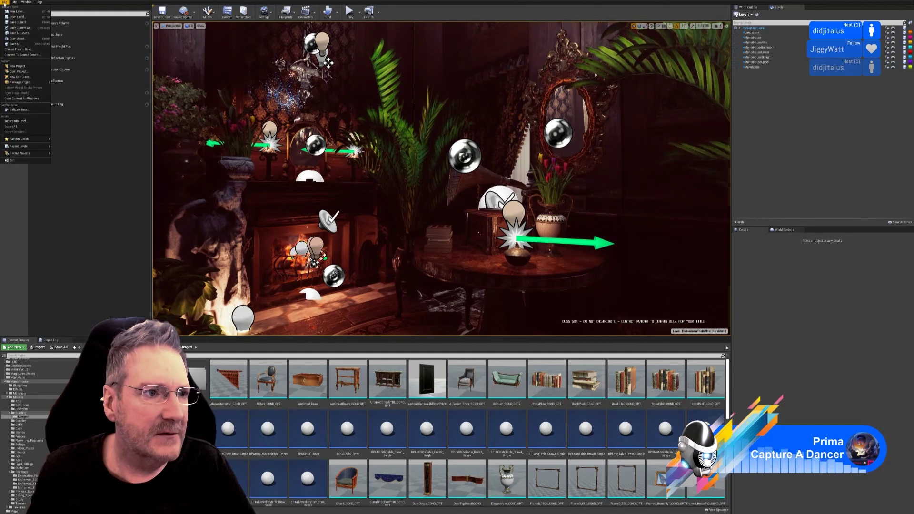
{"action": "left_click", "coordinate": [27, 44]}
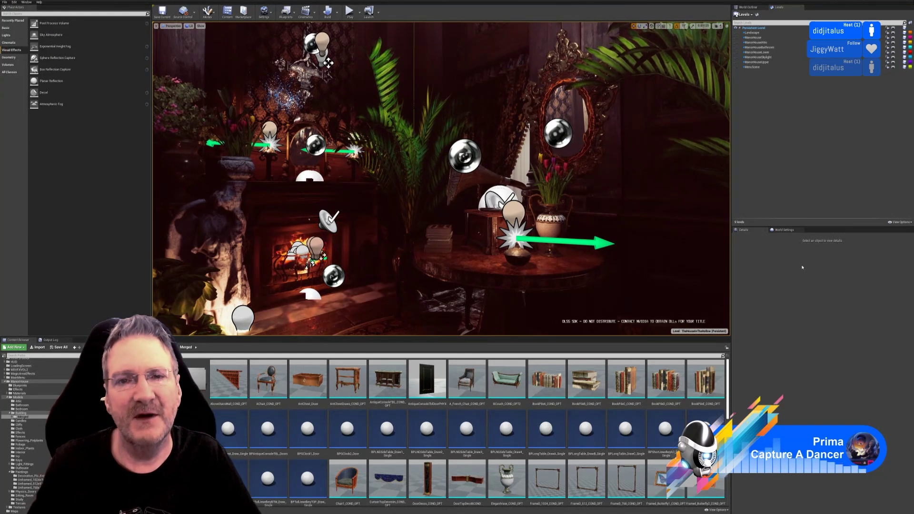
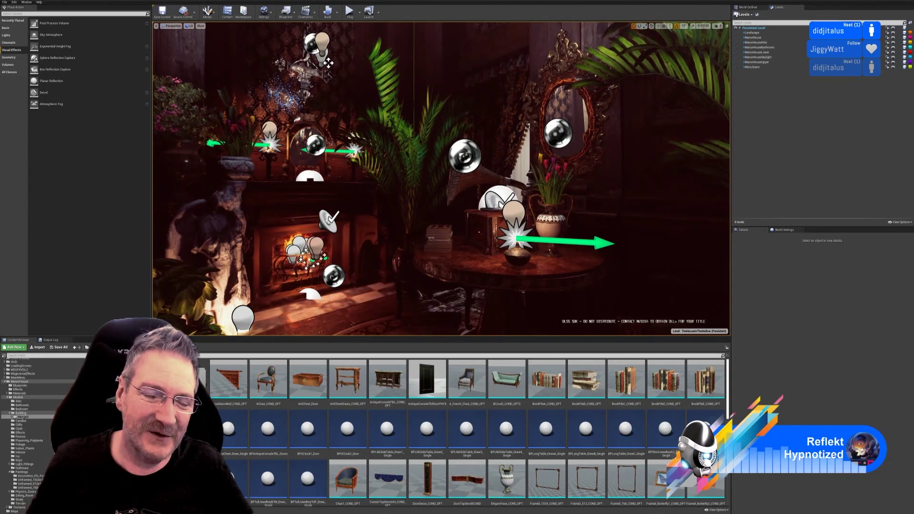
Step: Reframe the room around the side table and wall mirror and save all outstanding project changes twice
{"action": "mouse_move", "coordinate": [665, 268]}
{"action": "right_mouse_down"}
{"action": "mouse_move", "coordinate": [719, 270]}
{"action": "mouse_move", "coordinate": [764, 258]}
{"action": "mouse_move", "coordinate": [666, 257]}
{"action": "mouse_move", "coordinate": [692, 271]}
{"action": "mouse_move", "coordinate": [664, 267]}
{"action": "right_mouse_up"}
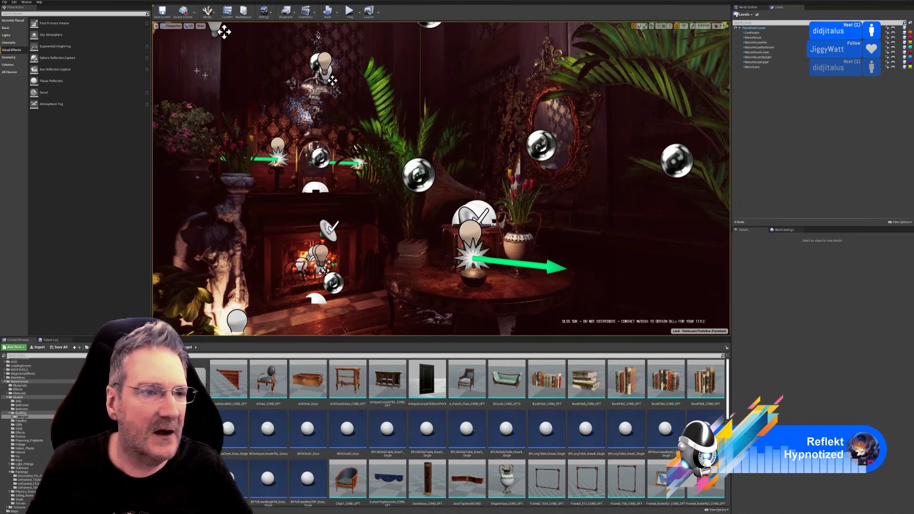
{"action": "left_click", "coordinate": [4, 3]}
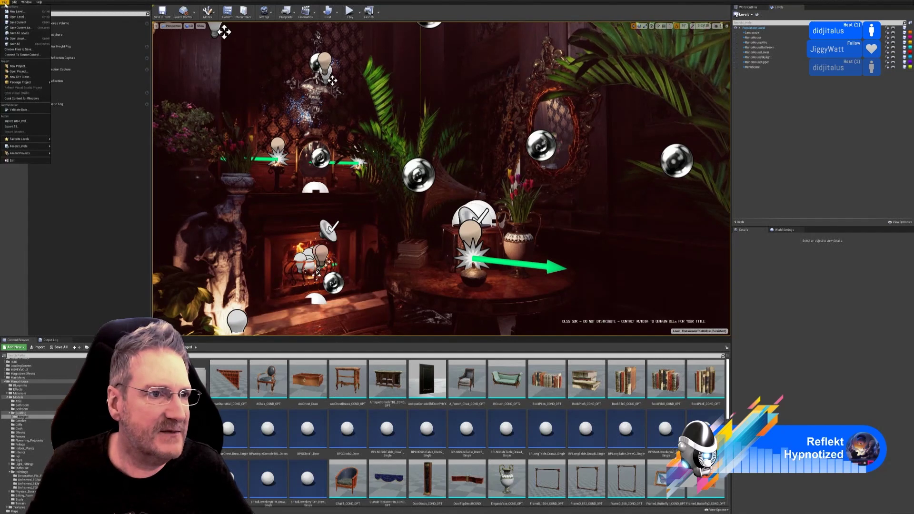
{"action": "left_click", "coordinate": [20, 45]}
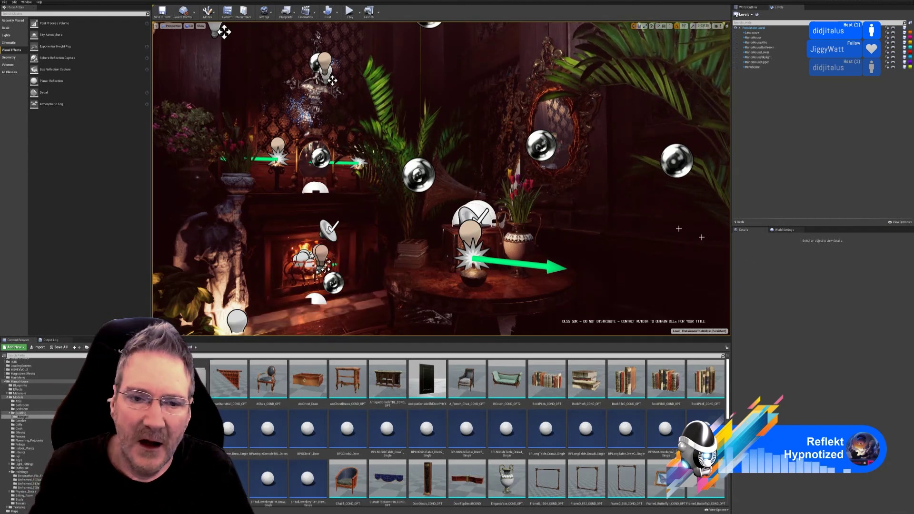
{"action": "left_click", "coordinate": [4, 2]}
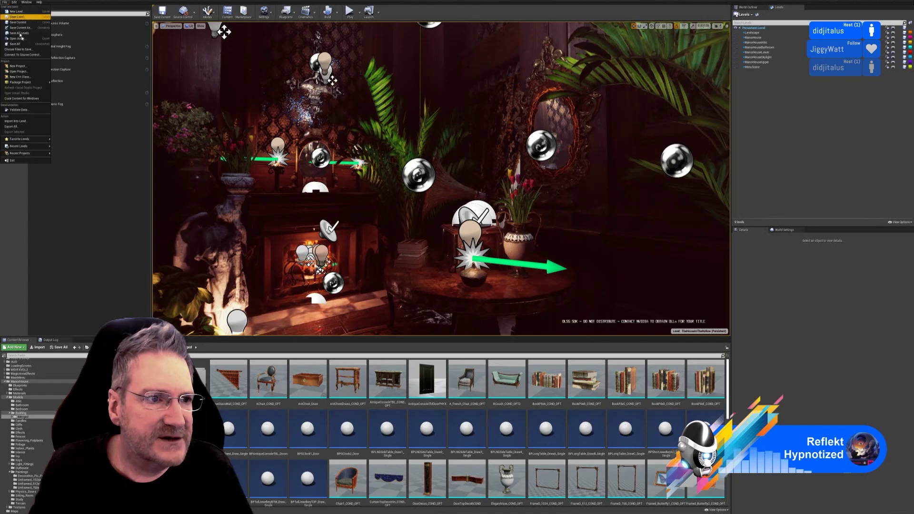
{"action": "left_click", "coordinate": [19, 46]}
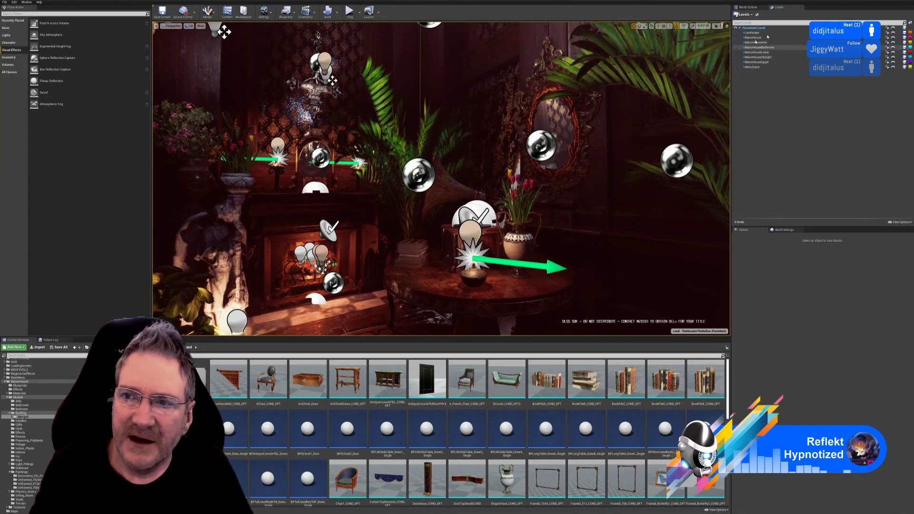
Step: Switch to 3ds Max, look over the retro fridge model and select its door
{"action": "key", "text": "super+d"}
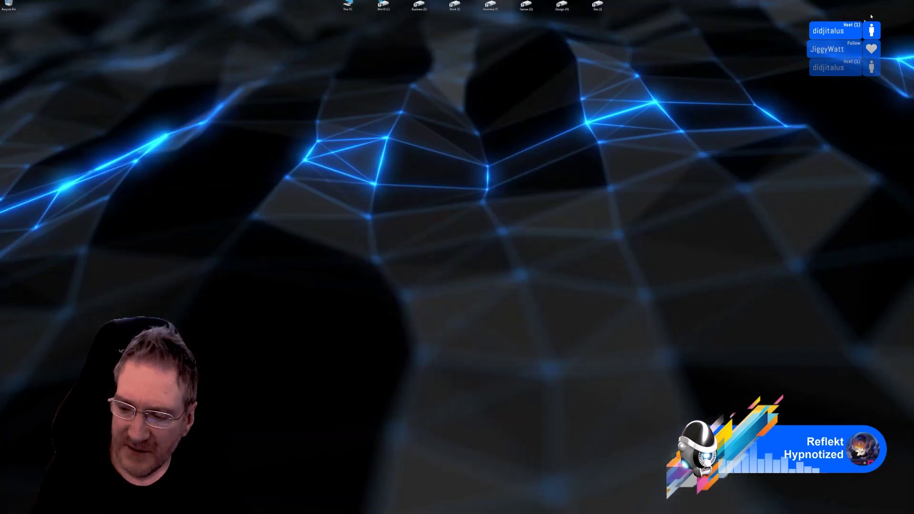
{"action": "key", "text": "alt+Tab"}
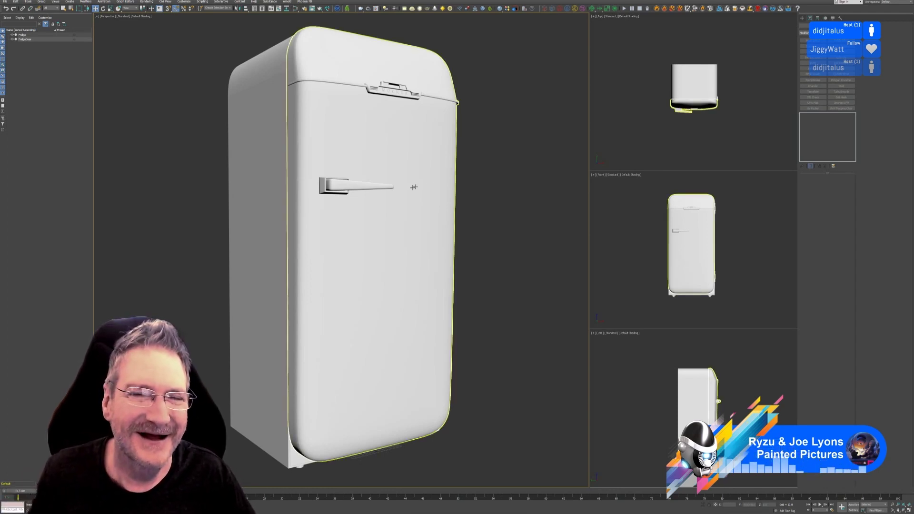
{"action": "middle_click_drag", "start_coordinate": [479, 141], "coordinate": [479, 148]}
{"action": "scroll", "coordinate": [469, 201], "scroll_direction": "down", "scroll_amount": 3}
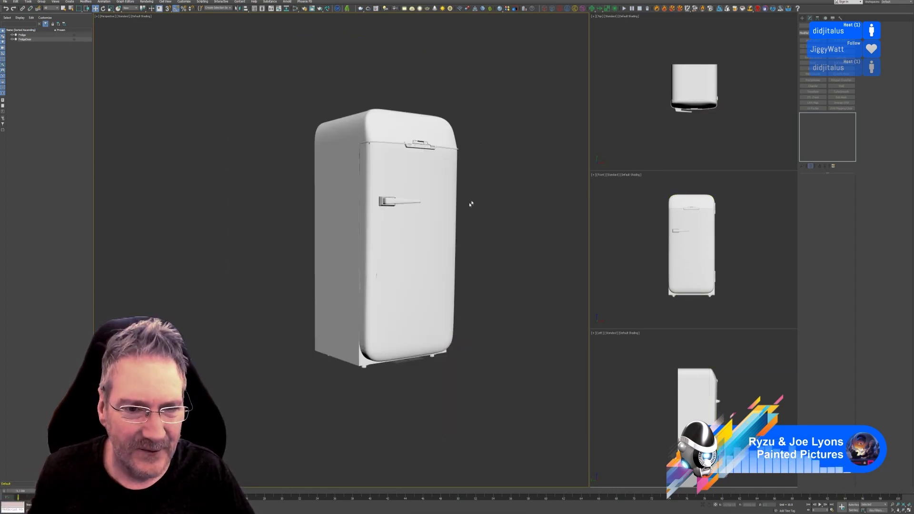
{"action": "middle_click_drag", "start_coordinate": [469, 201], "coordinate": [442, 194]}
{"action": "left_click", "coordinate": [395, 195]}
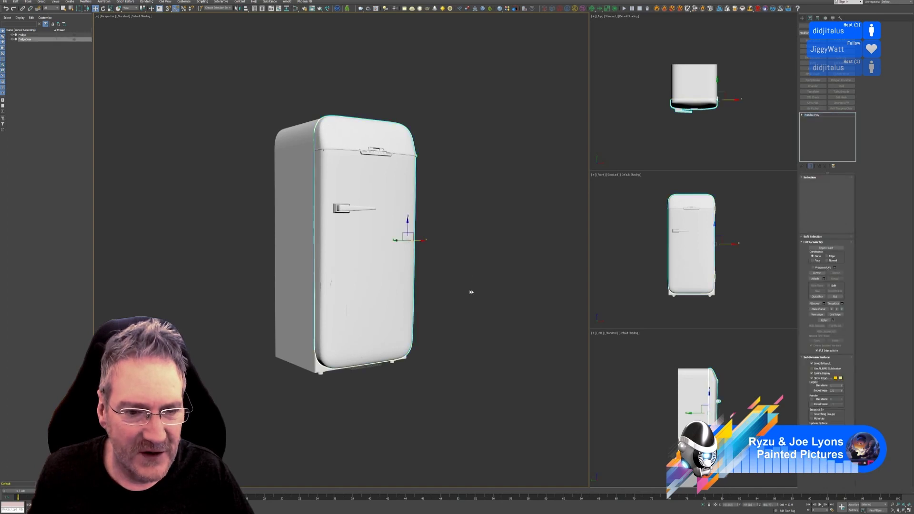
{"action": "scroll", "coordinate": [407, 271], "scroll_direction": "up", "scroll_amount": 3}
{"action": "middle_click_drag", "start_coordinate": [459, 250], "coordinate": [469, 249]}
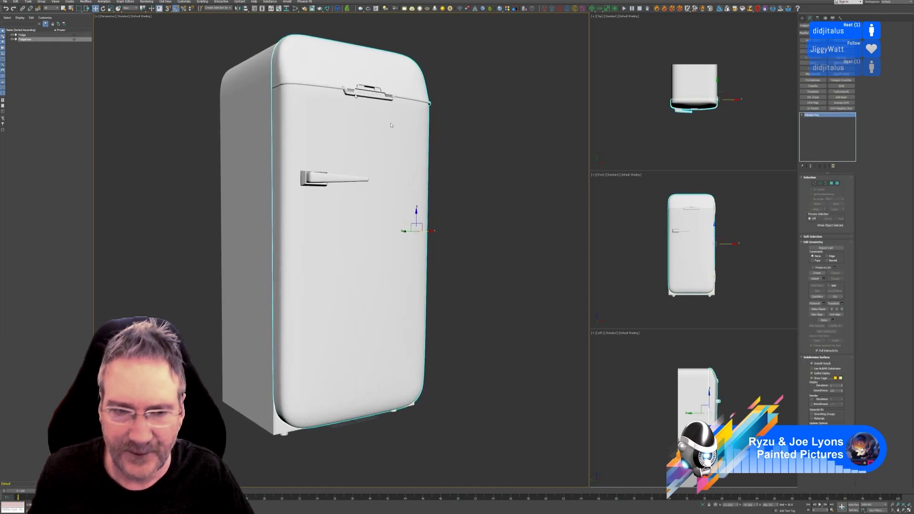
Step: Test the fridge door by rotating it open about its hinge, and undo the rotation
{"action": "left_click", "coordinate": [104, 8]}
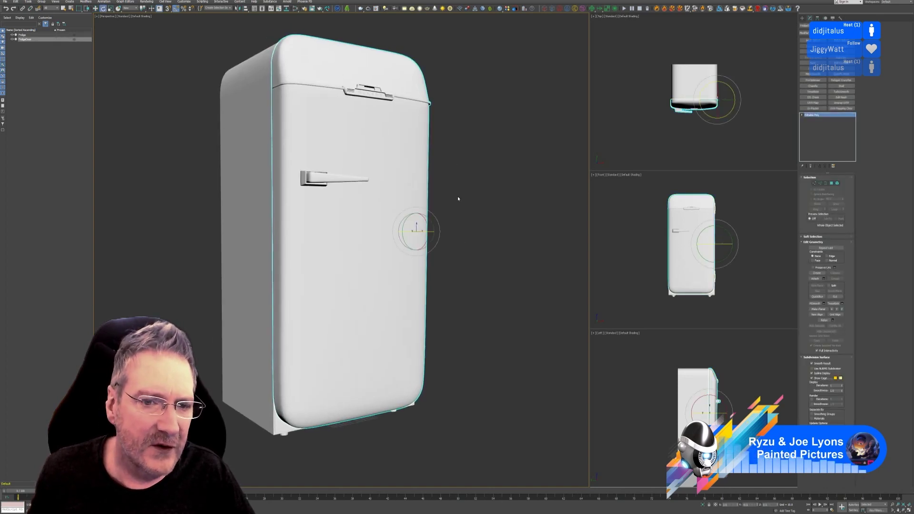
{"action": "left_click_drag", "start_coordinate": [415, 231], "coordinate": [451, 236]}
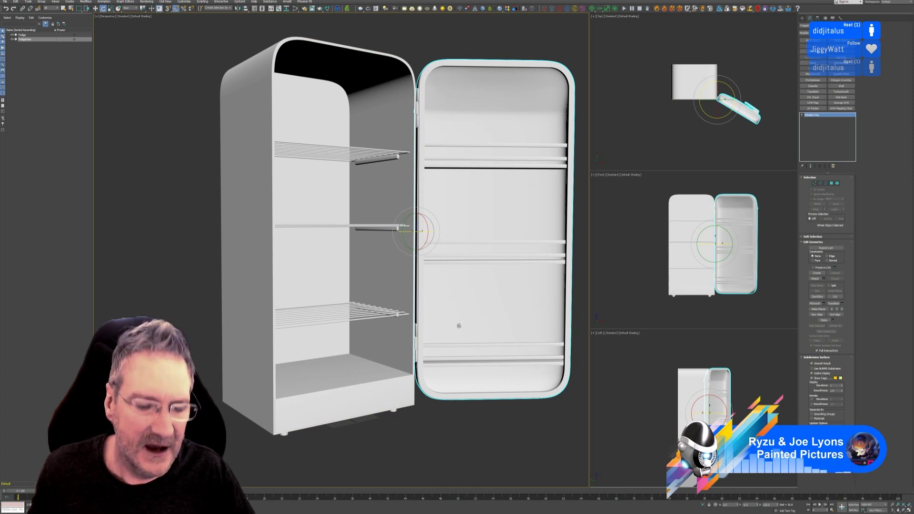
{"action": "key", "text": "ctrl+z"}
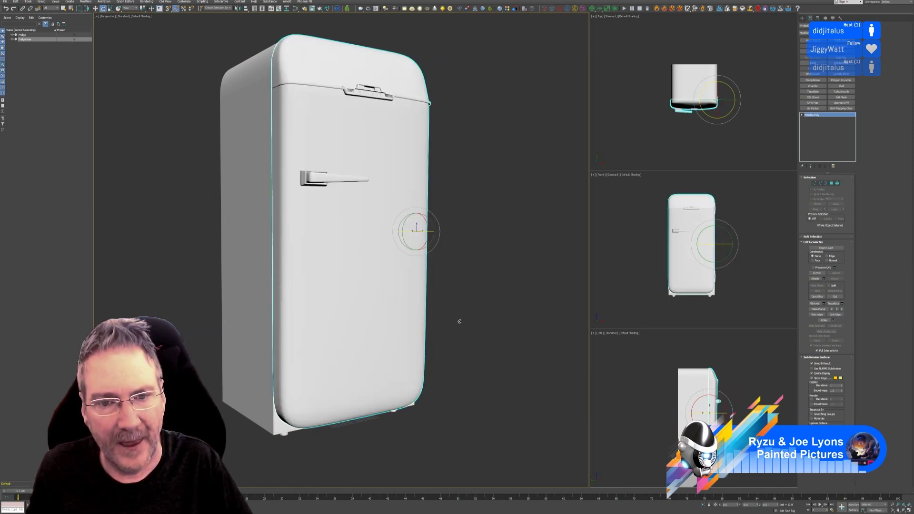
Step: Select the fridge body without the door and send it to RizomUV with the RizomUV Bridge
{"action": "left_click", "coordinate": [63, 8]}
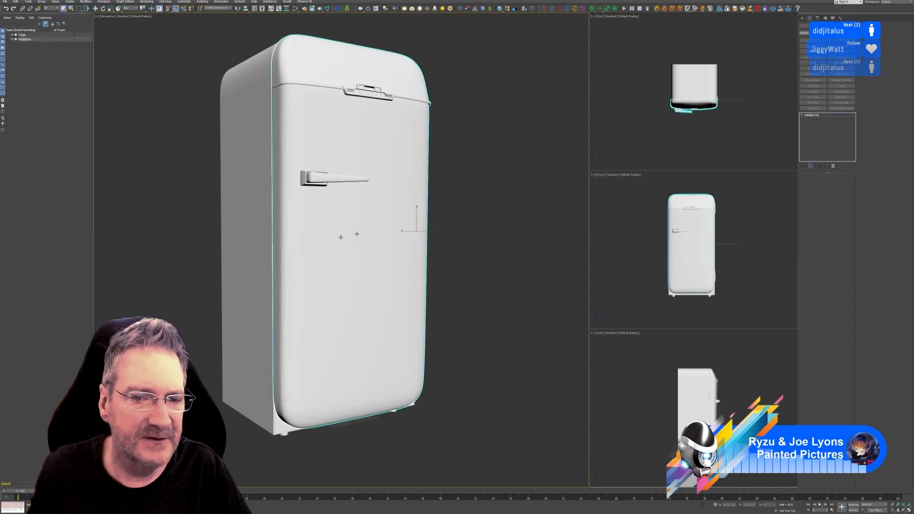
{"action": "left_click", "coordinate": [240, 208]}
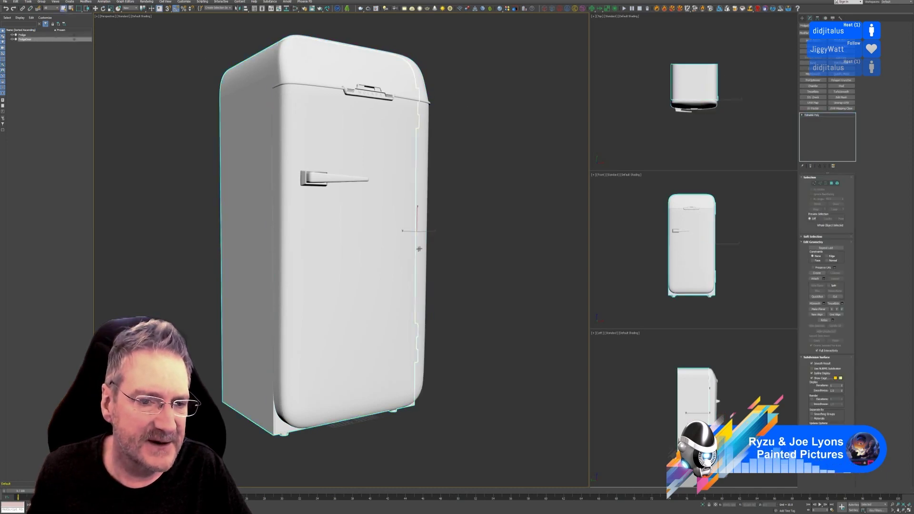
{"action": "left_click", "coordinate": [388, 193]}
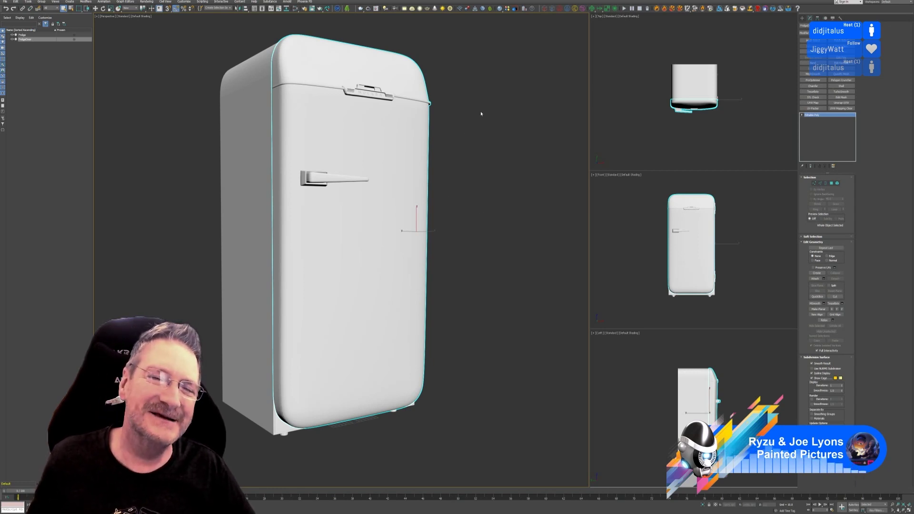
{"action": "left_click", "coordinate": [250, 90]}
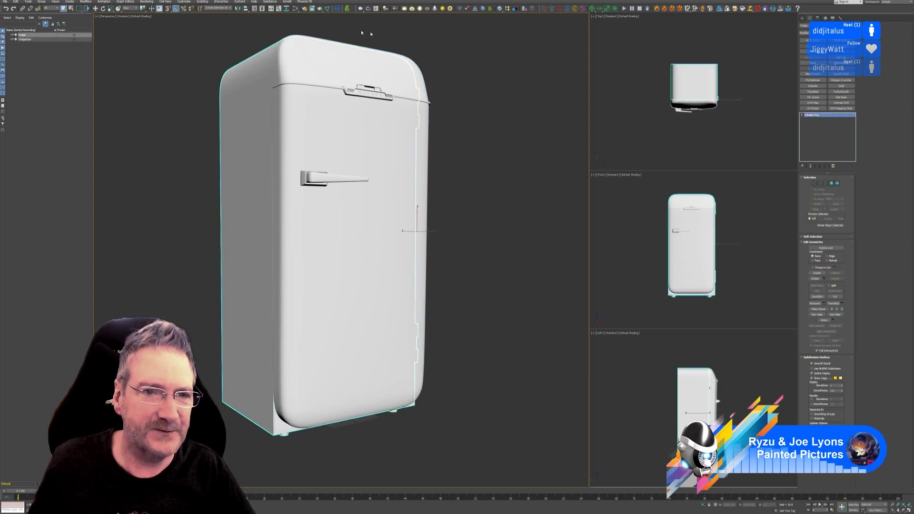
{"action": "left_click", "coordinate": [328, 9]}
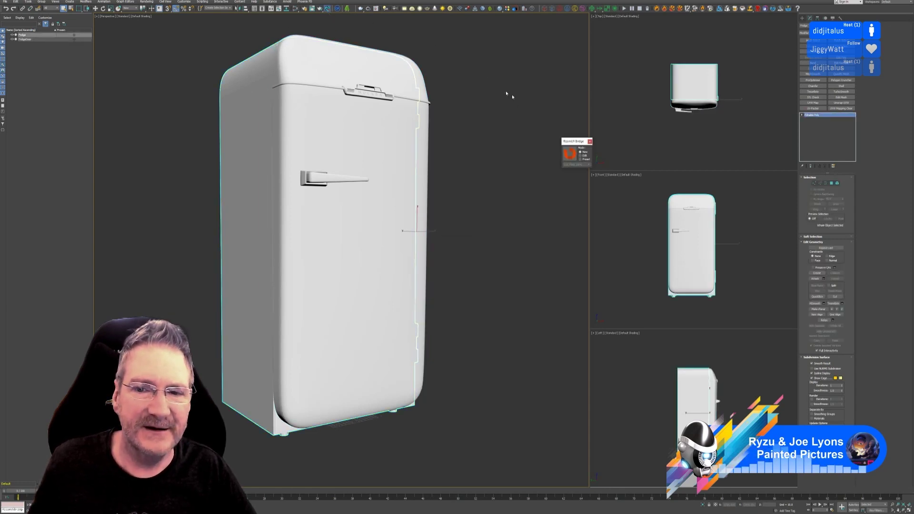
{"action": "left_click", "coordinate": [569, 154]}
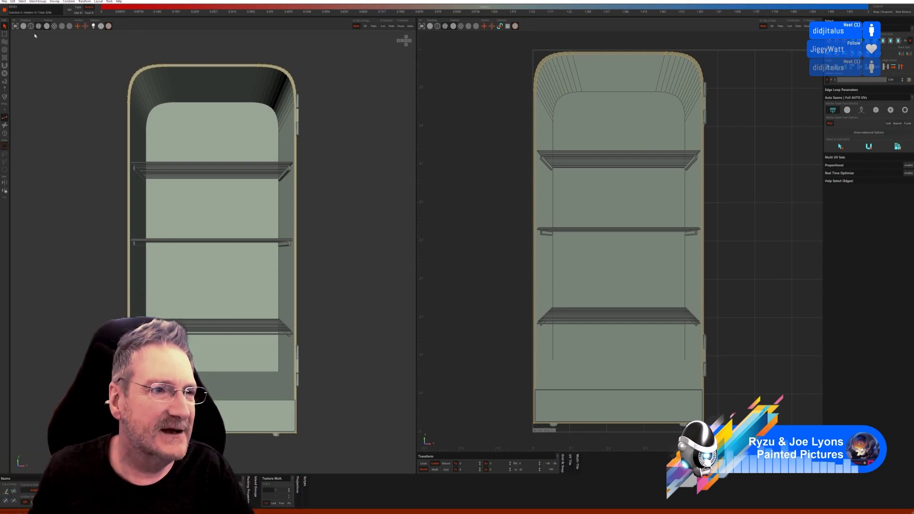
Step: Turn on the checker texture display for the 3D view and isolate the box-shaped base island inside the fridge
{"action": "left_click", "coordinate": [54, 26]}
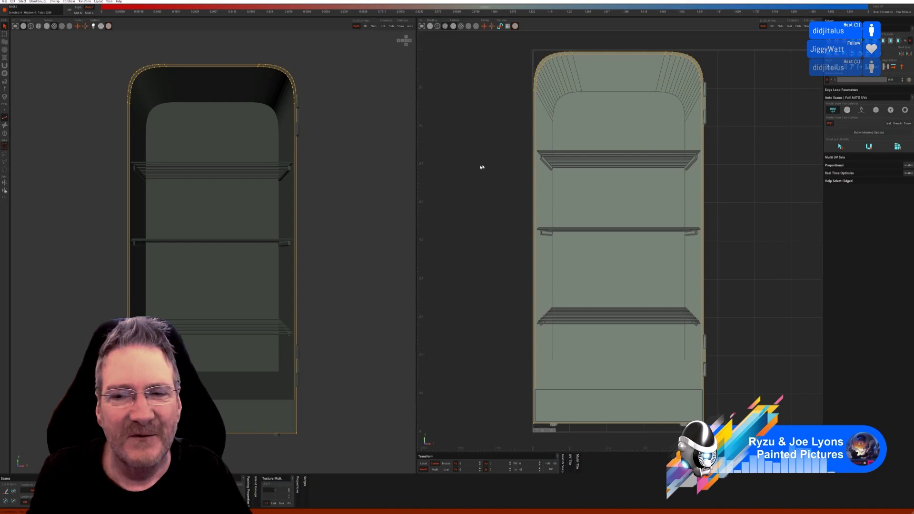
{"action": "mouse_move", "coordinate": [330, 192]}
{"action": "middle_mouse_down"}
{"action": "mouse_move", "coordinate": [353, 195]}
{"action": "mouse_move", "coordinate": [339, 196]}
{"action": "middle_mouse_up"}
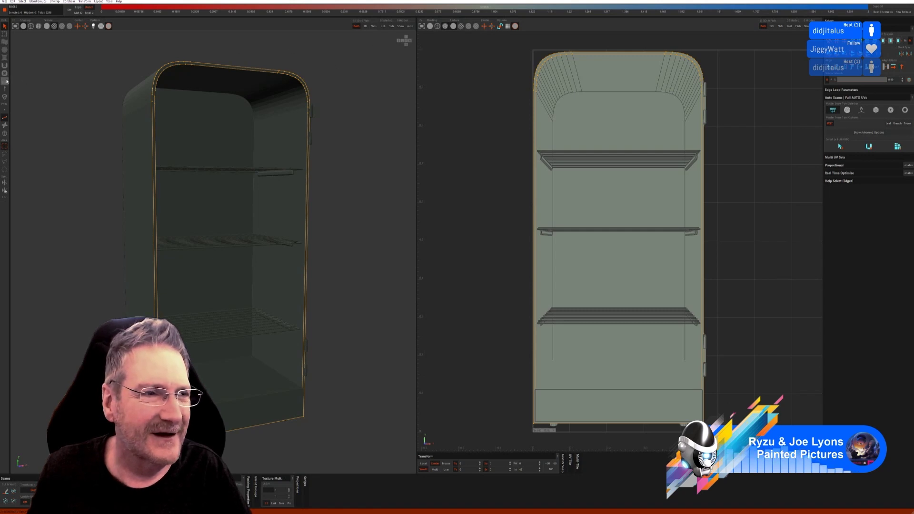
{"action": "left_click", "coordinate": [4, 133]}
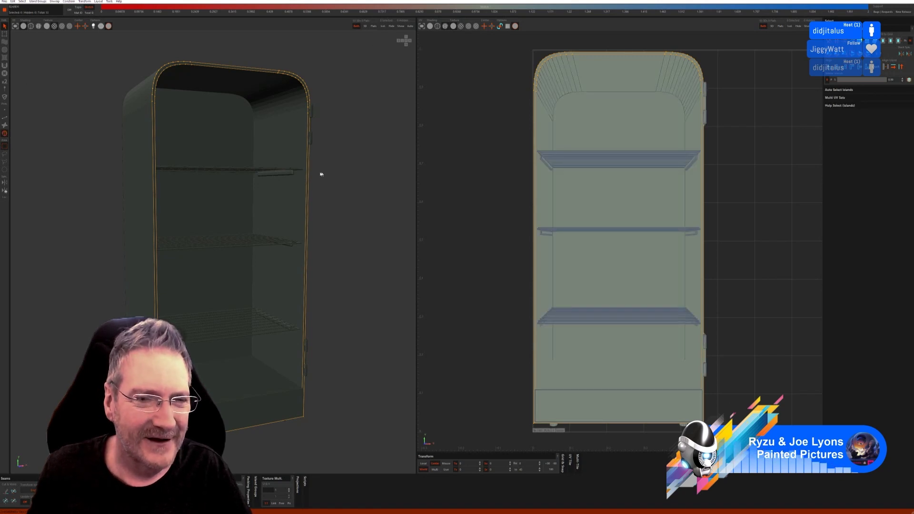
{"action": "left_click", "coordinate": [260, 385]}
{"action": "left_click", "coordinate": [383, 26]}
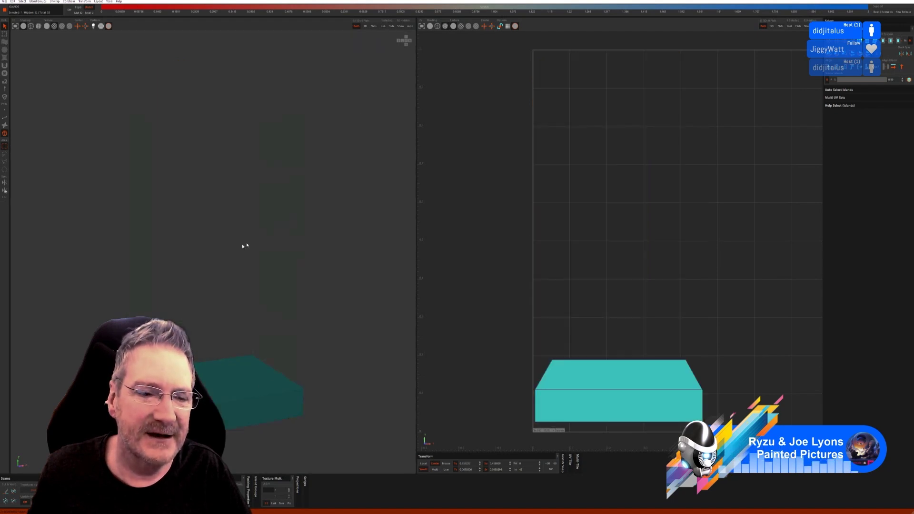
Step: Change the Auto Seams method, cut and unfold the isolated base into separate faces, and show the whole fridge body
{"action": "left_click", "coordinate": [5, 118]}
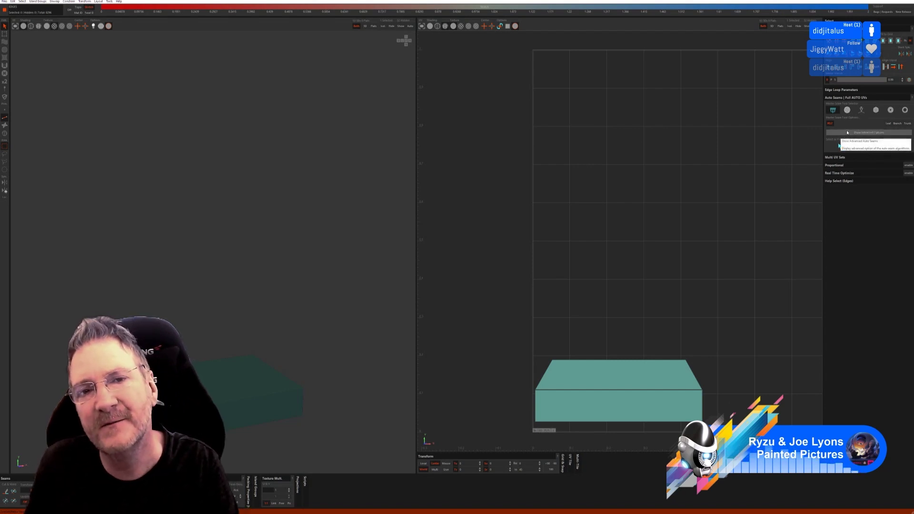
{"action": "left_click", "coordinate": [875, 111]}
{"action": "left_click", "coordinate": [854, 160]}
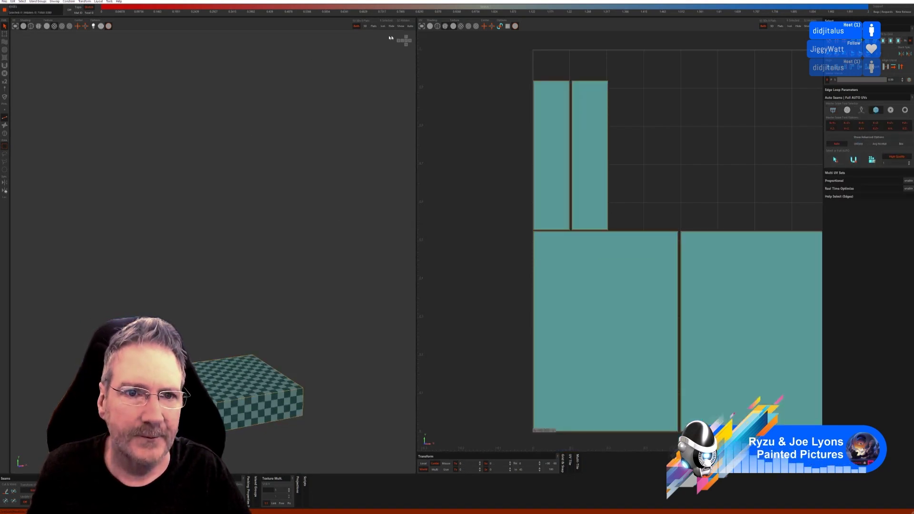
{"action": "left_click", "coordinate": [401, 25]}
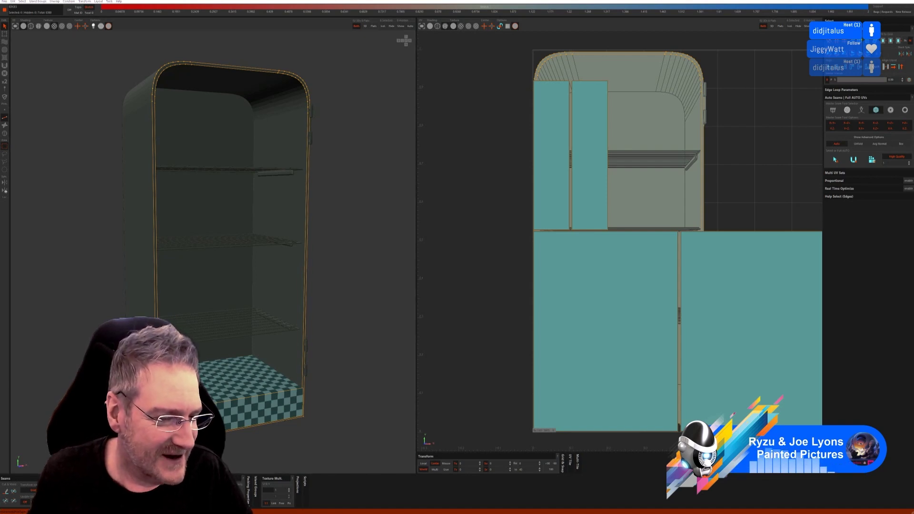
Step: Open a separate application window and move it off to another monitor
{"action": "key", "text": "super"}
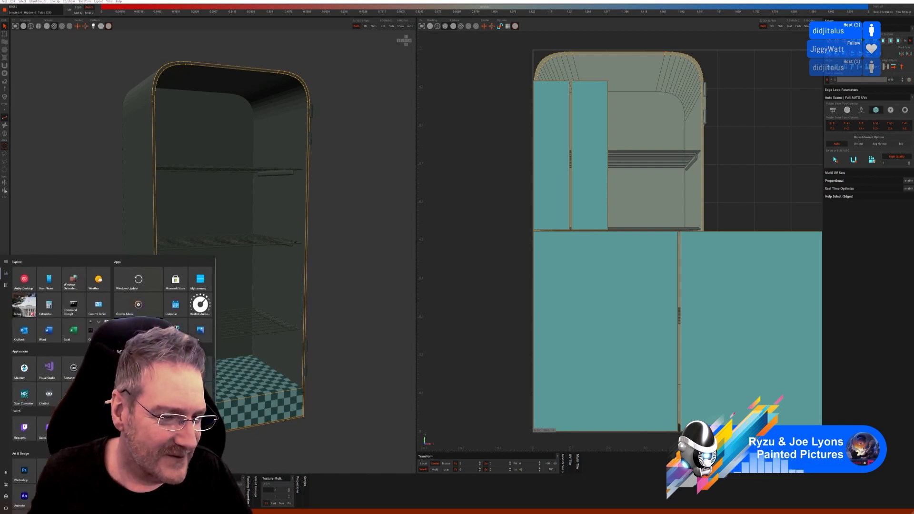
{"action": "left_click", "coordinate": [28, 427]}
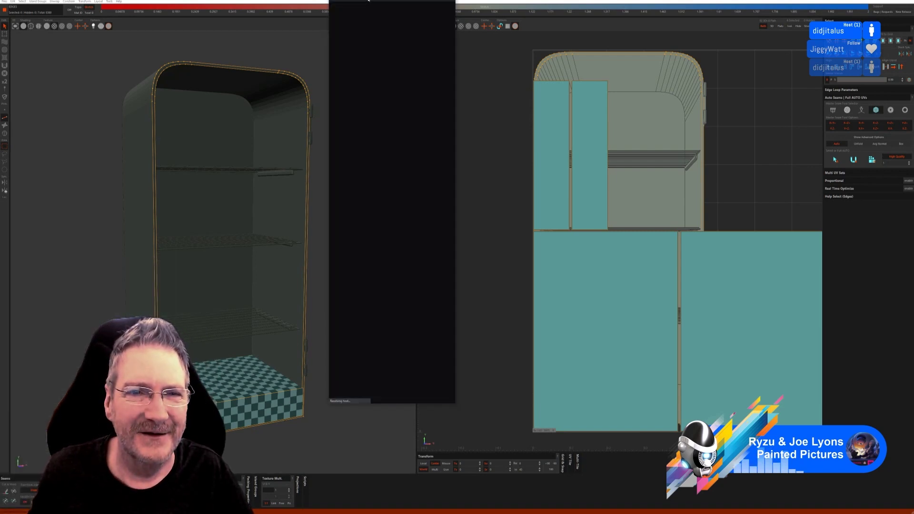
{"action": "left_click_drag", "start_coordinate": [368, 0], "coordinate": [913, 112]}
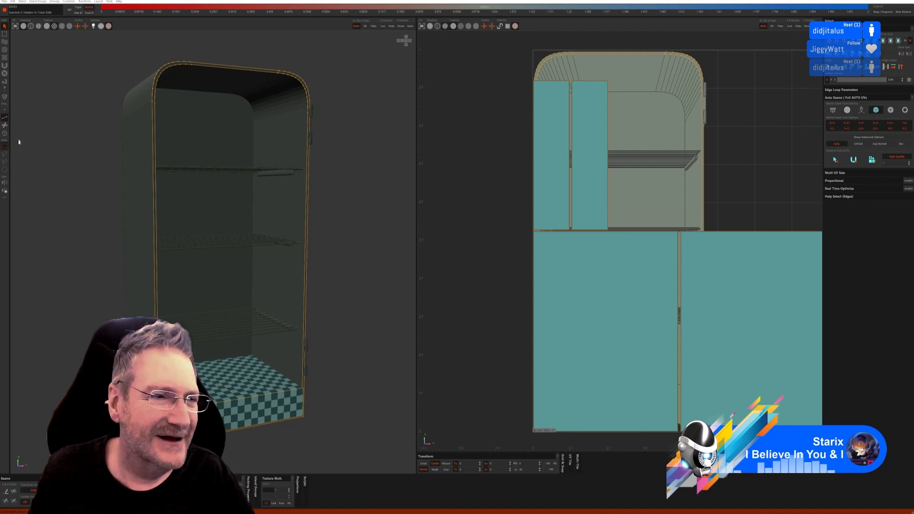
Step: Select the outer shell island of the fridge body and isolate it
{"action": "left_click", "coordinate": [5, 133]}
{"action": "left_click", "coordinate": [149, 185]}
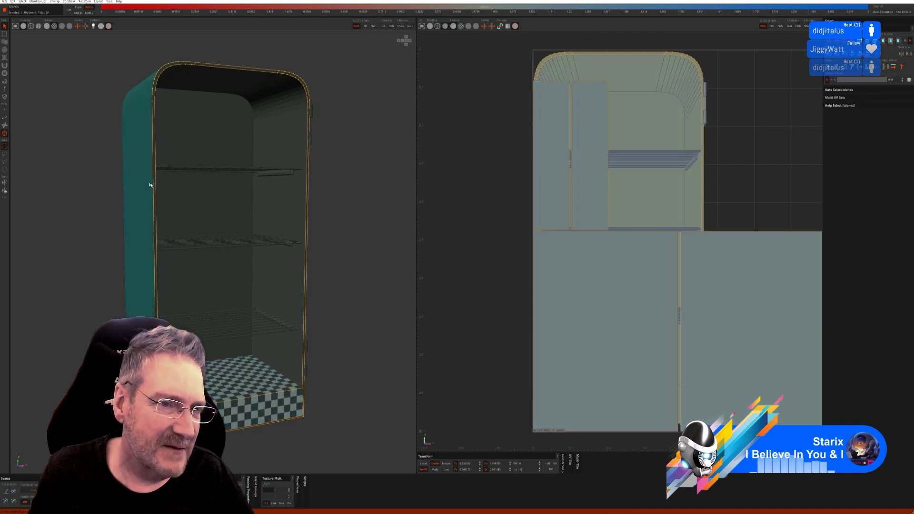
{"action": "middle_click_drag", "start_coordinate": [367, 290], "coordinate": [389, 150]}
{"action": "left_click", "coordinate": [383, 26]}
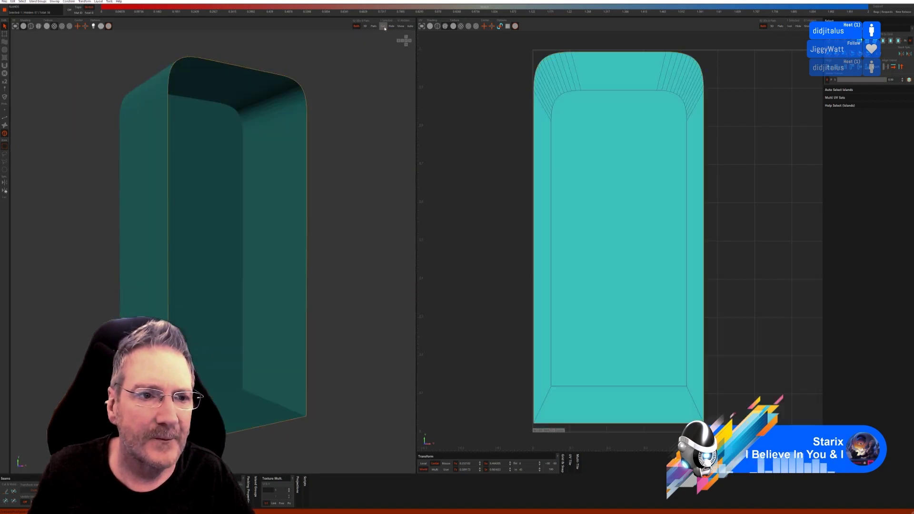
Step: Generate auto seams on the outer shell, cut and unfold it, and bring back all hidden islands
{"action": "left_click", "coordinate": [4, 118]}
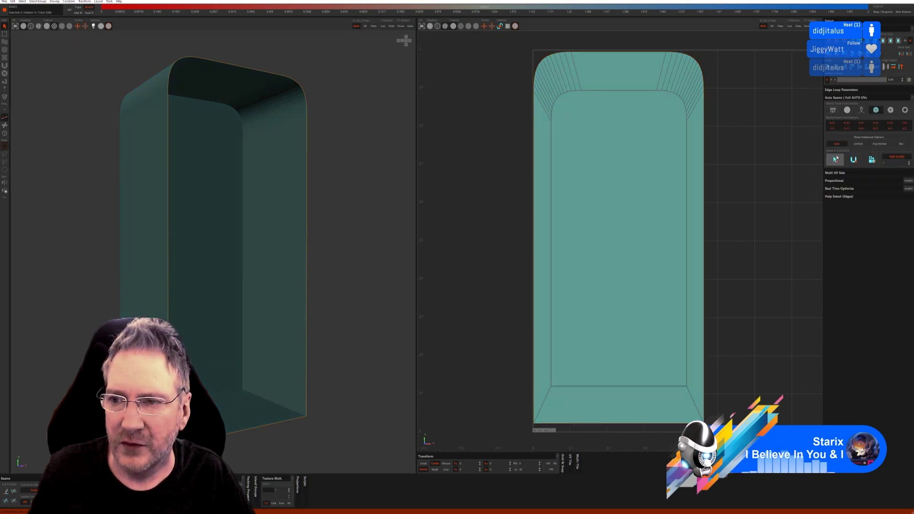
{"action": "left_click", "coordinate": [836, 159]}
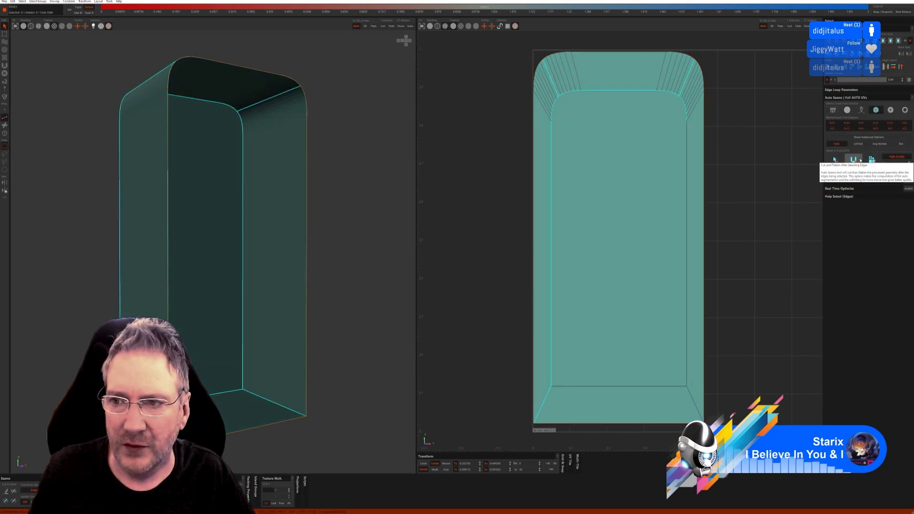
{"action": "left_click", "coordinate": [853, 160]}
{"action": "left_click_drag", "start_coordinate": [359, 265], "coordinate": [286, 281], "text": "alt"}
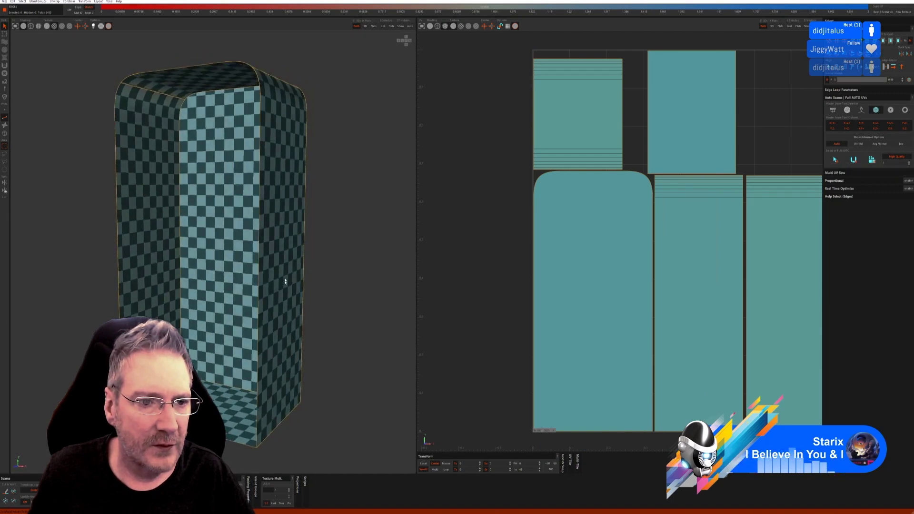
{"action": "left_click", "coordinate": [401, 27]}
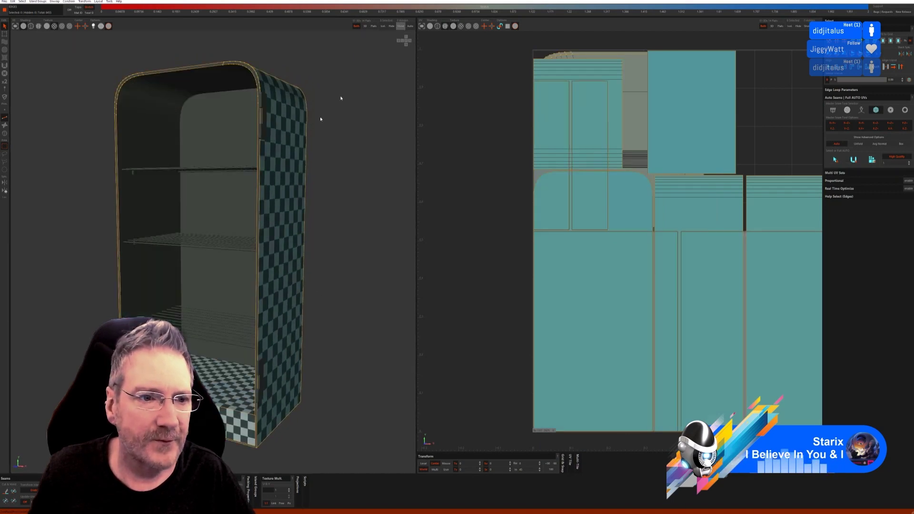
Step: Select the inner liner island of the fridge body and isolate it
{"action": "left_click", "coordinate": [4, 134]}
{"action": "left_click", "coordinate": [182, 129]}
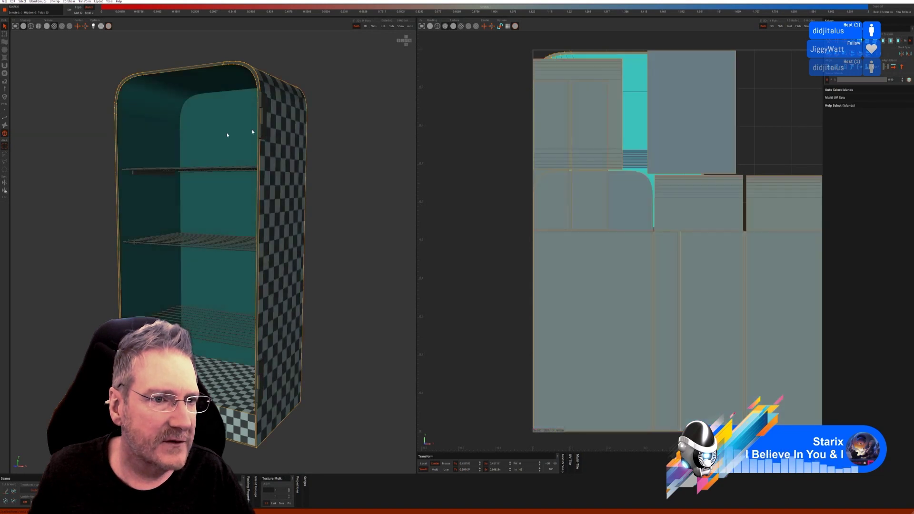
{"action": "left_click", "coordinate": [383, 27]}
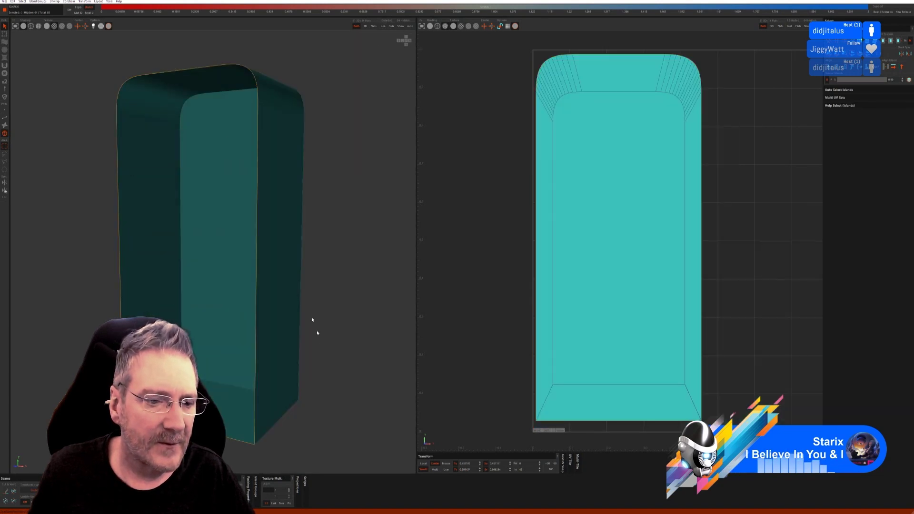
{"action": "left_click_drag", "start_coordinate": [318, 333], "coordinate": [349, 339], "text": "alt"}
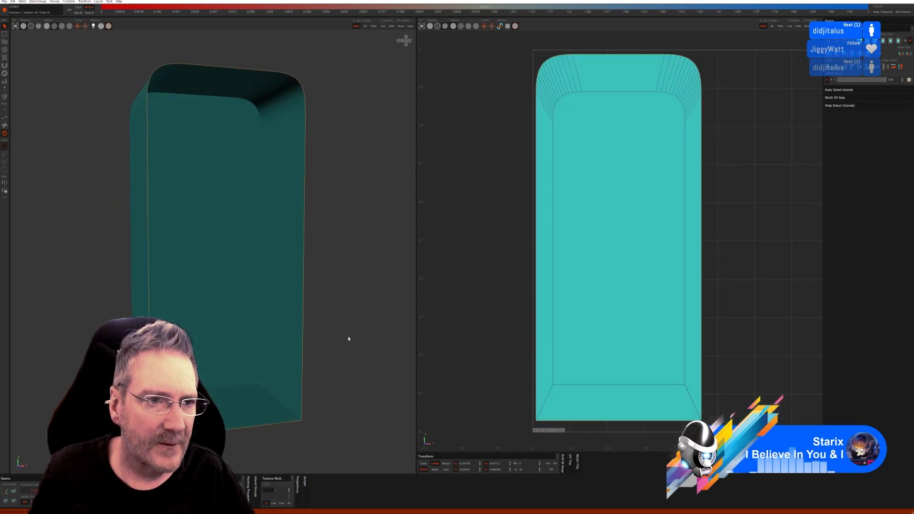
Step: Generate auto seams on the inner liner, cut and unfold it, and bring back all hidden islands
{"action": "left_click", "coordinate": [5, 118]}
{"action": "left_click", "coordinate": [841, 160]}
{"action": "left_click", "coordinate": [842, 159]}
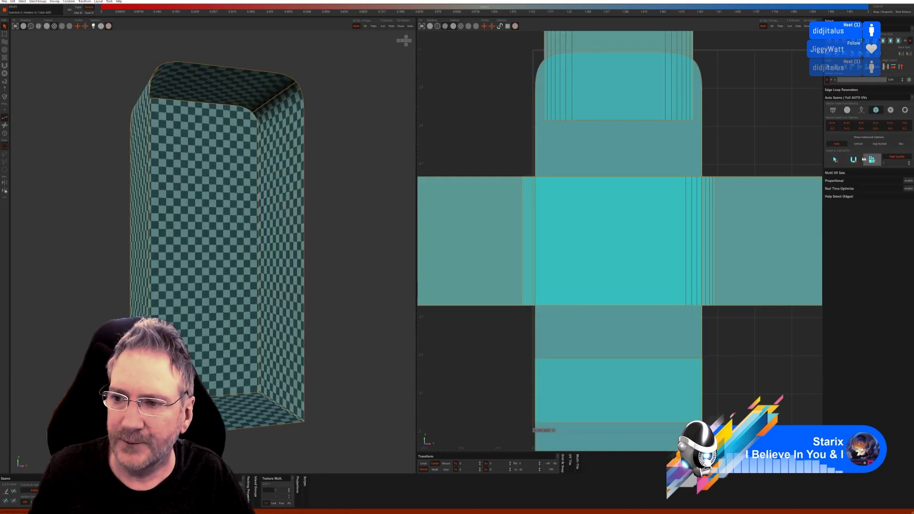
{"action": "left_click", "coordinate": [401, 29]}
{"action": "left_click_drag", "start_coordinate": [340, 211], "coordinate": [353, 217], "text": "alt"}
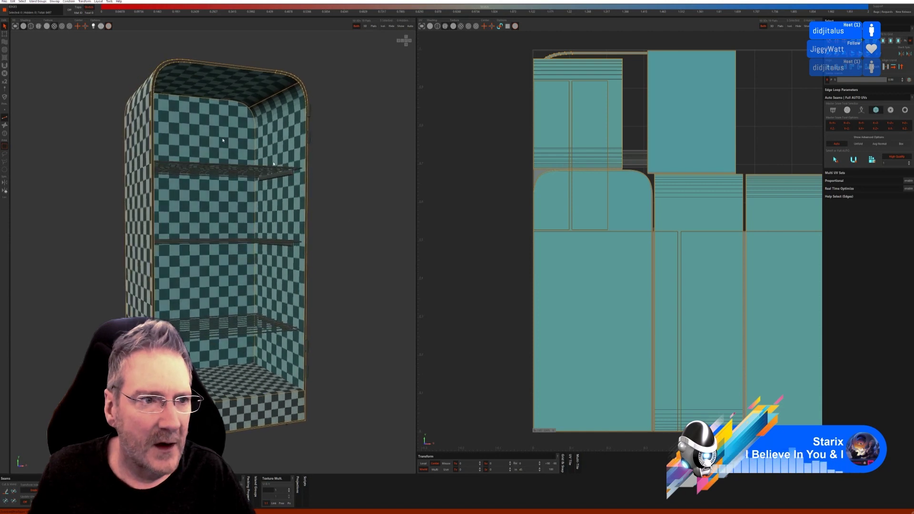
Step: Select the thin front rim island around the fridge opening and isolate it
{"action": "left_click", "coordinate": [5, 133]}
{"action": "key", "text": "F4"}
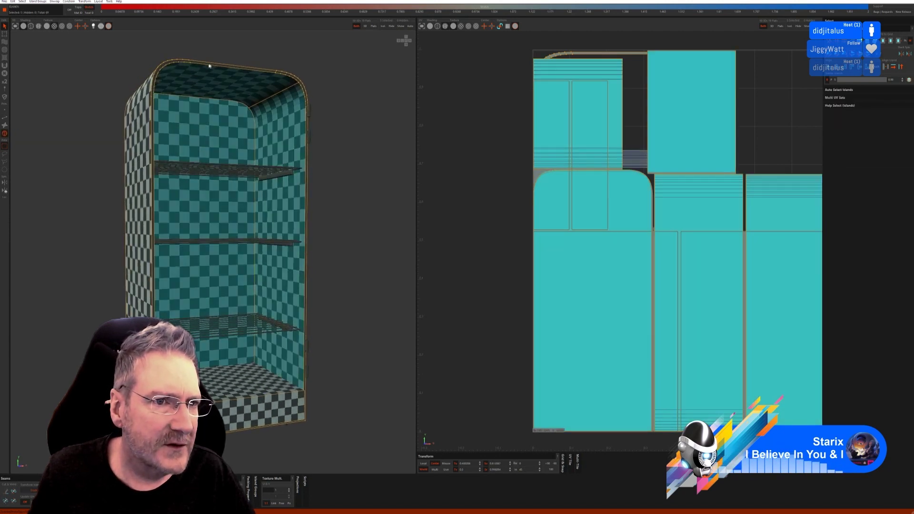
{"action": "left_click", "coordinate": [227, 72]}
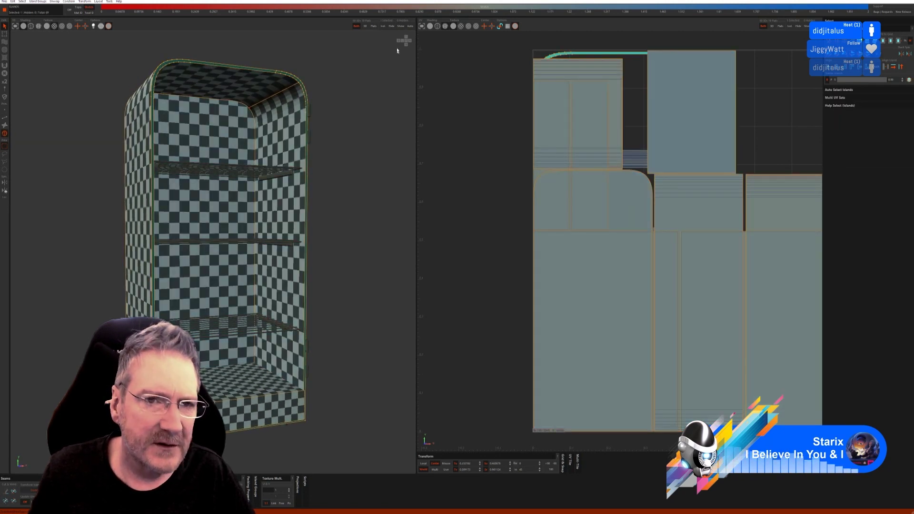
{"action": "left_click", "coordinate": [383, 26]}
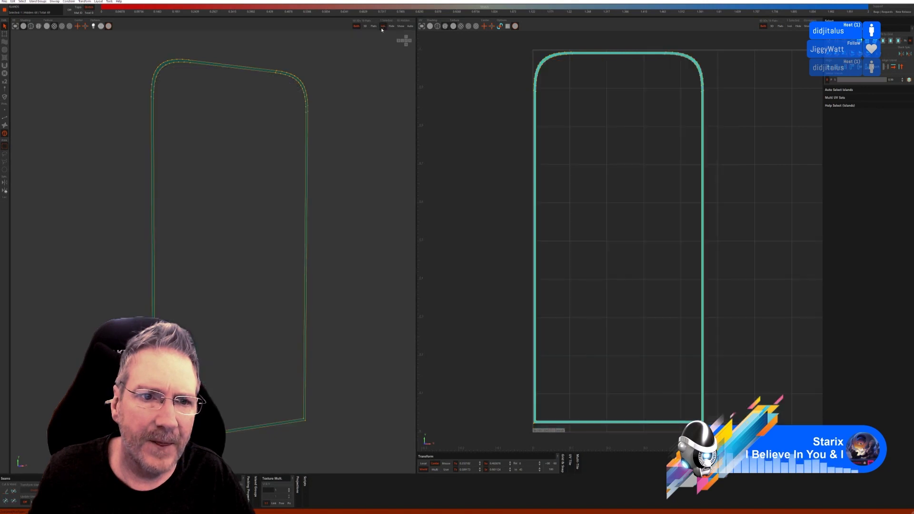
Step: Cut and unfold the isolated front rim with Auto Seams and show the whole fridge body
{"action": "left_click", "coordinate": [4, 117]}
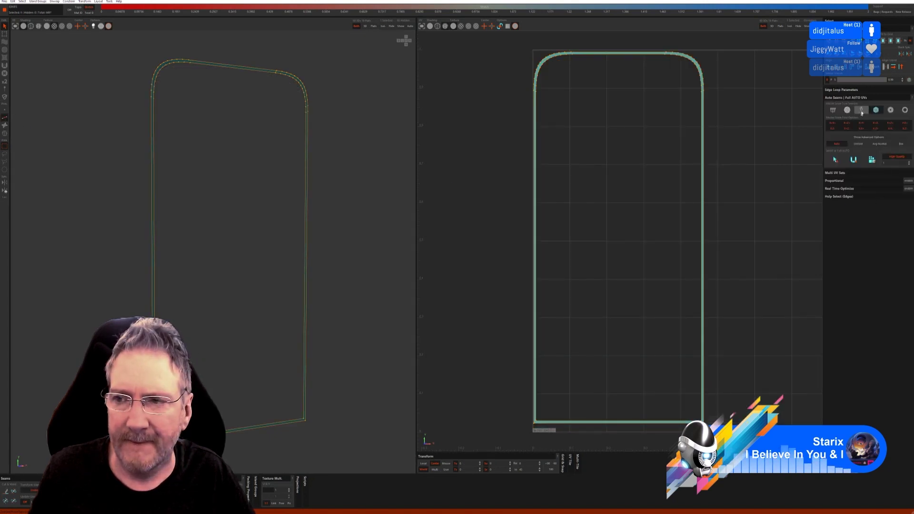
{"action": "left_click", "coordinate": [849, 161]}
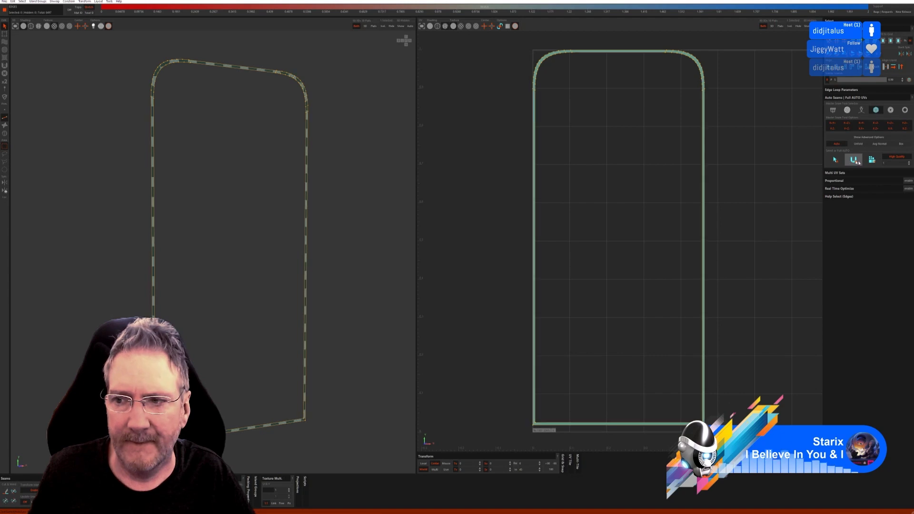
{"action": "left_click", "coordinate": [849, 161]}
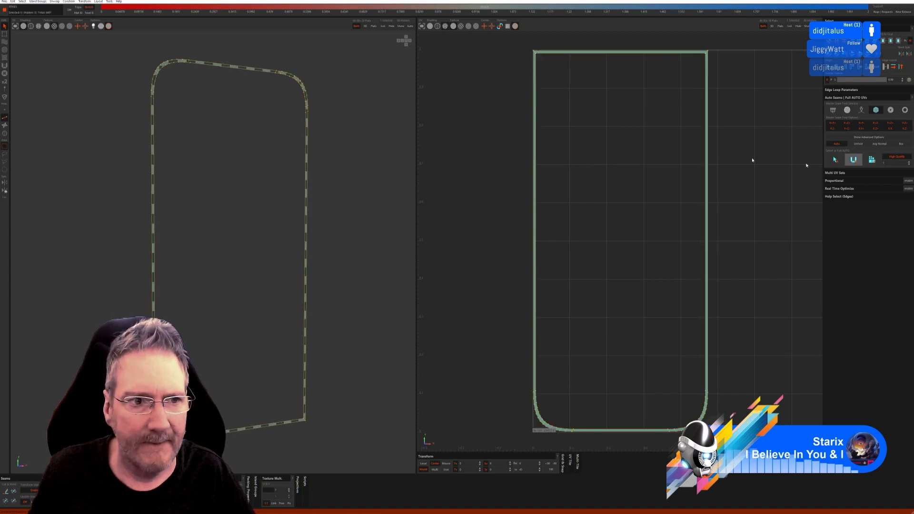
{"action": "left_click", "coordinate": [400, 26]}
Step: Select the front-left foot on the fridge's underside, isolate it and change to edge selection
{"action": "left_click_drag", "start_coordinate": [305, 269], "coordinate": [324, 267], "text": "alt"}
{"action": "scroll", "coordinate": [152, 376], "scroll_direction": "up", "scroll_amount": 2}
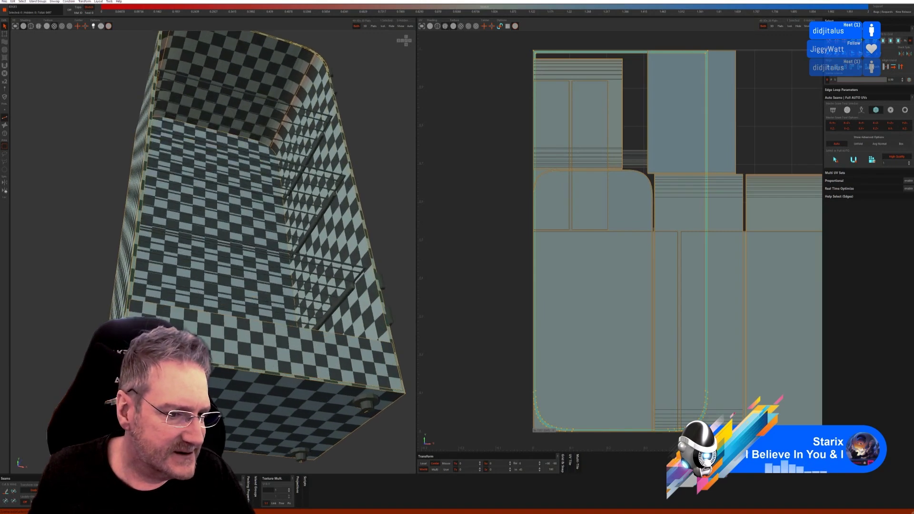
{"action": "left_click", "coordinate": [6, 133]}
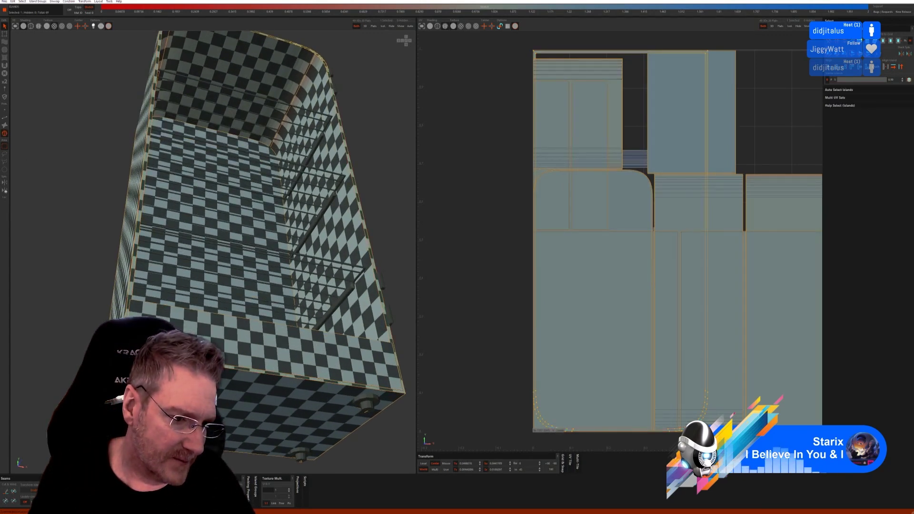
{"action": "left_click", "coordinate": [383, 26]}
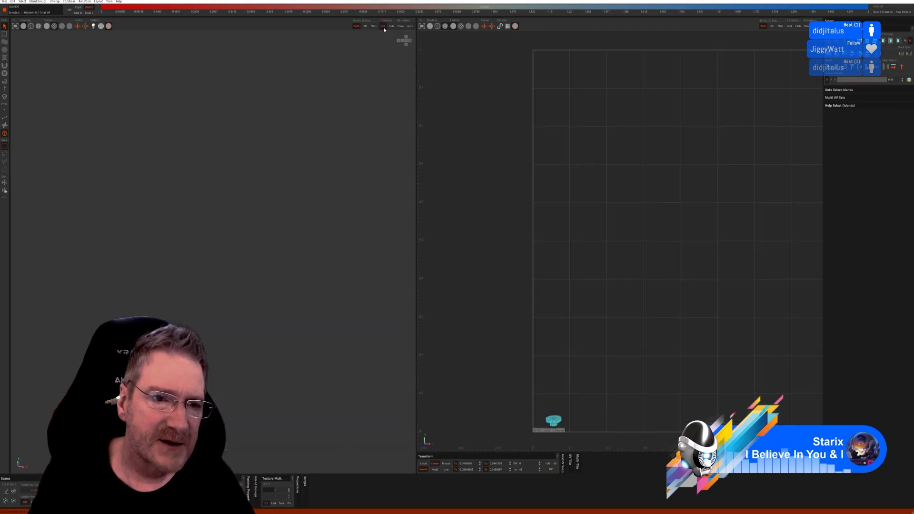
{"action": "left_click", "coordinate": [4, 118]}
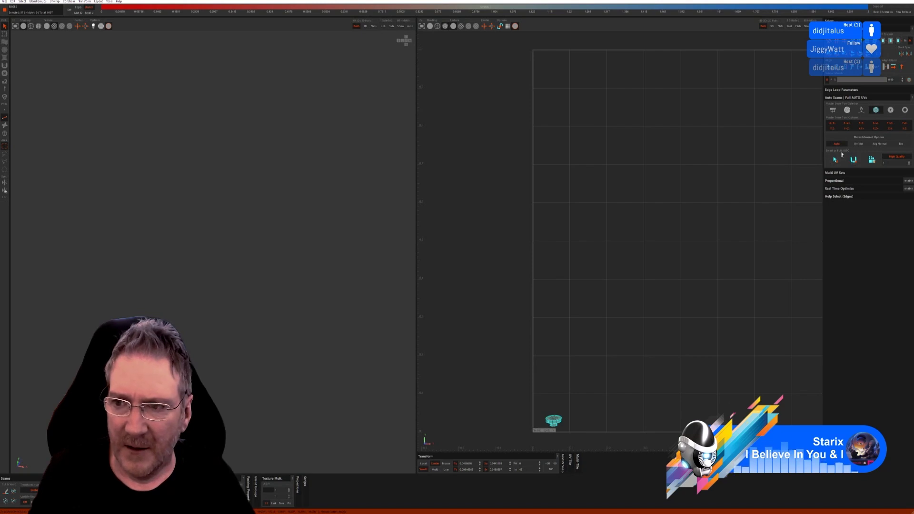
Step: Try two other Auto Seams methods on the isolated front-left foot, undoing the cut and unfold each time
{"action": "key", "text": "ctrl+z"}
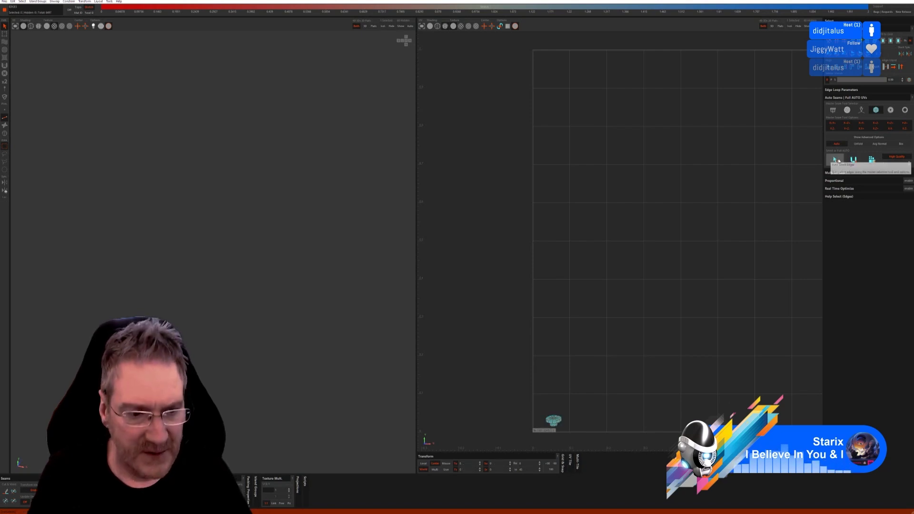
{"action": "left_click", "coordinate": [861, 110]}
{"action": "left_click", "coordinate": [841, 146]}
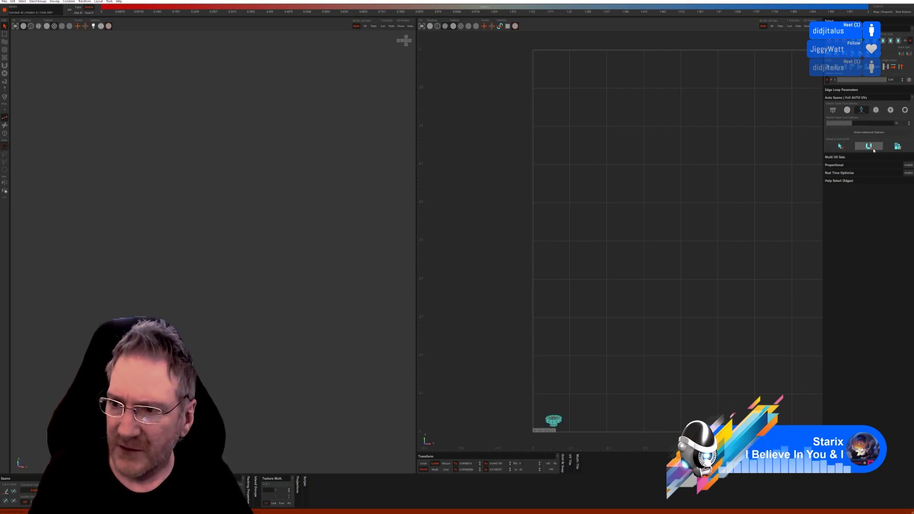
{"action": "left_click", "coordinate": [897, 146]}
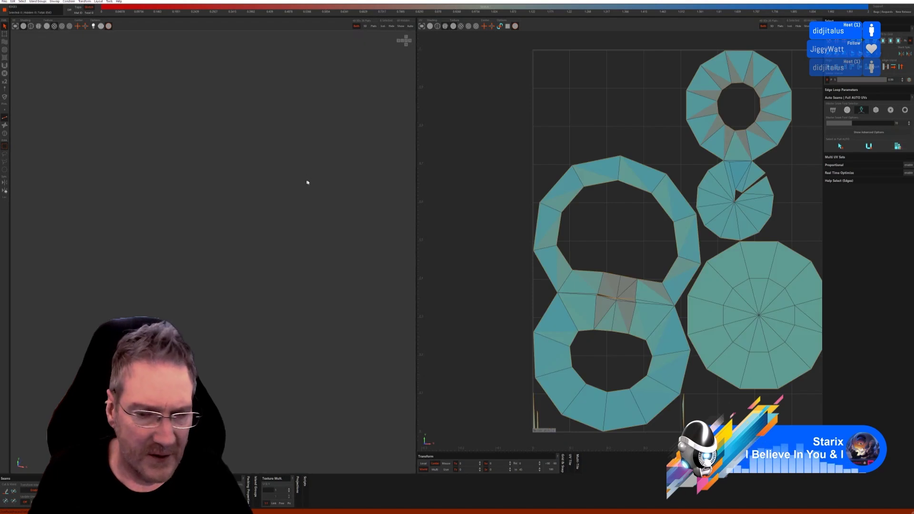
{"action": "key", "text": "ctrl+z"}
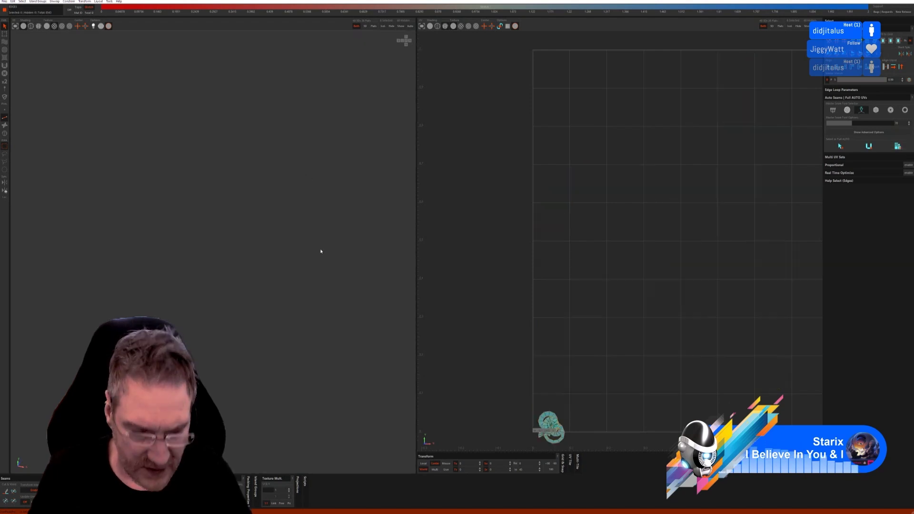
{"action": "left_click", "coordinate": [847, 110]}
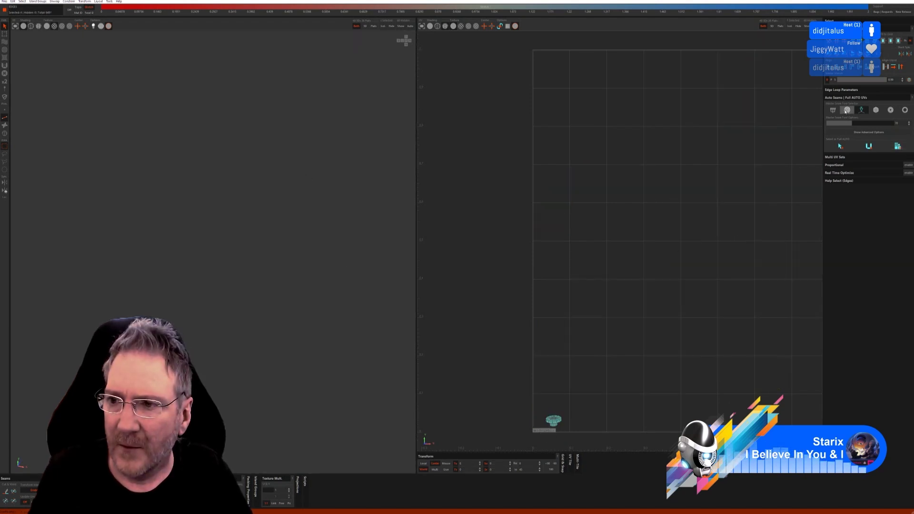
{"action": "left_click", "coordinate": [876, 153]}
{"action": "left_click", "coordinate": [897, 153]}
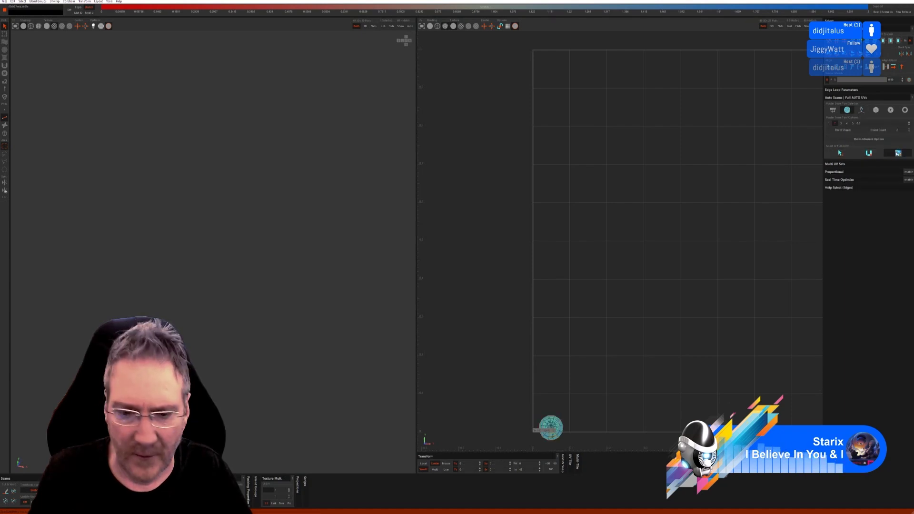
{"action": "key", "text": "ctrl+z"}
{"action": "key", "text": "ctrl+z"}
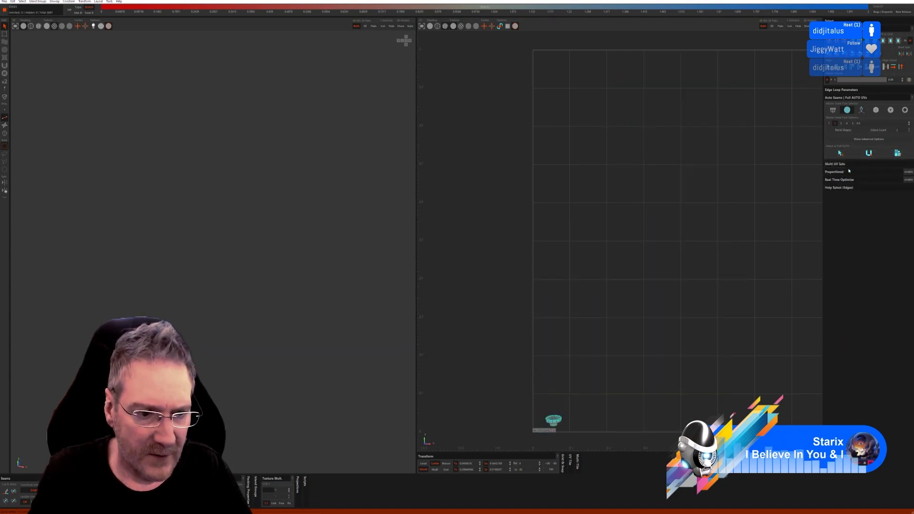
Step: Return to the Auto Seams method used on the fridge body, and cut and unfold the isolated foot
{"action": "left_click", "coordinate": [832, 110]}
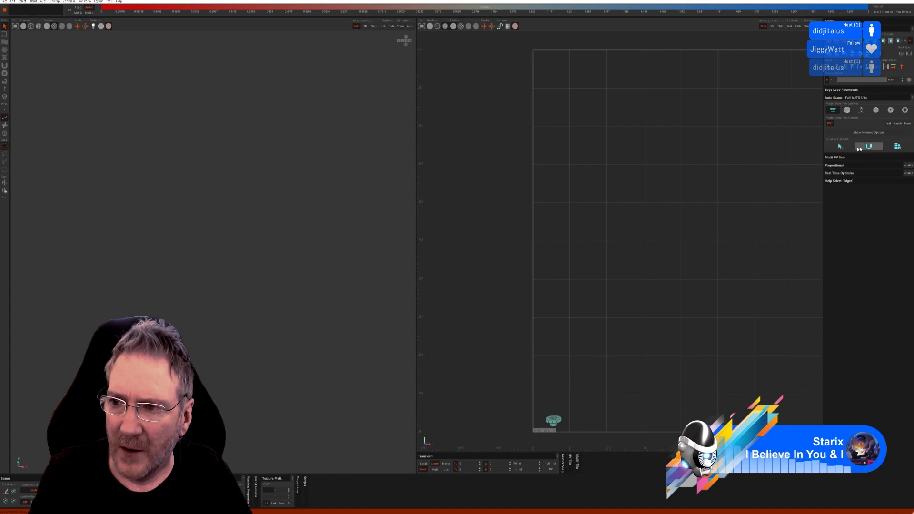
{"action": "left_click", "coordinate": [876, 110]}
{"action": "left_click", "coordinate": [856, 160]}
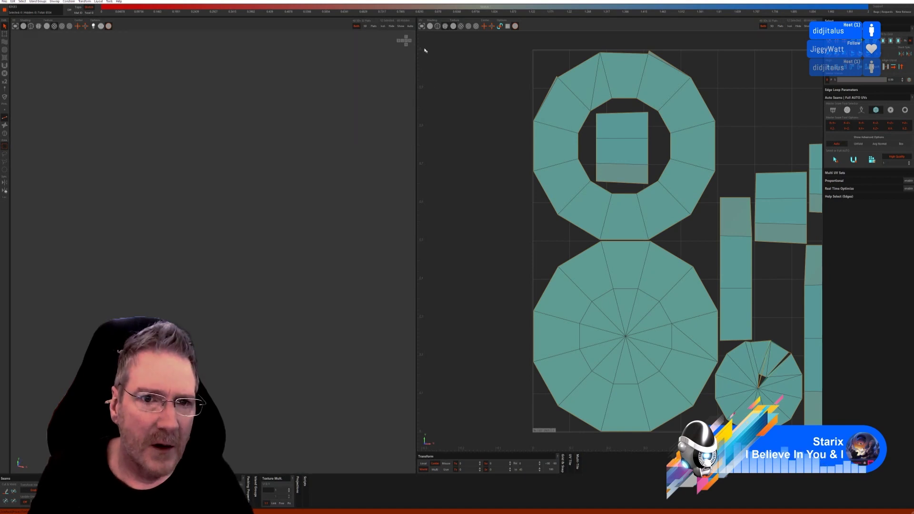
Step: Isolate the rear-left foot, cut and unfold it with Auto Seams, and show all islands again
{"action": "left_click", "coordinate": [4, 134]}
{"action": "left_click", "coordinate": [351, 212]}
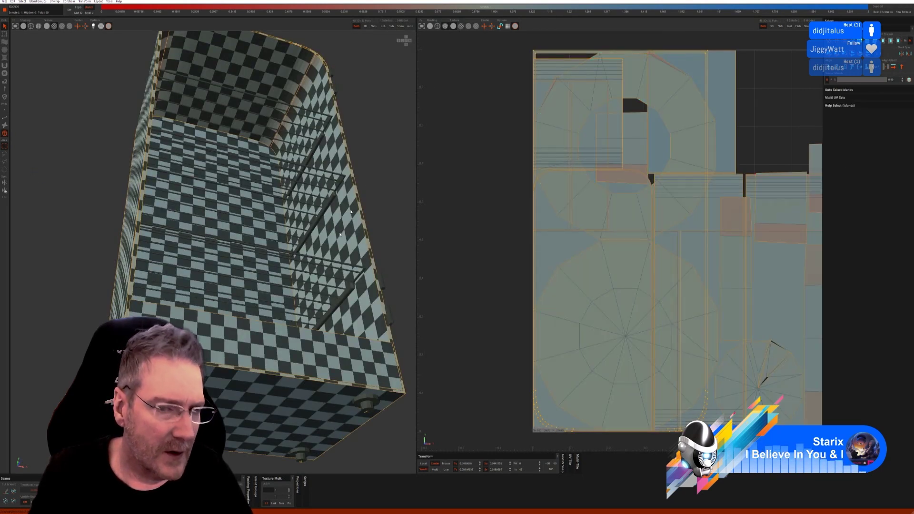
{"action": "left_click", "coordinate": [383, 26]}
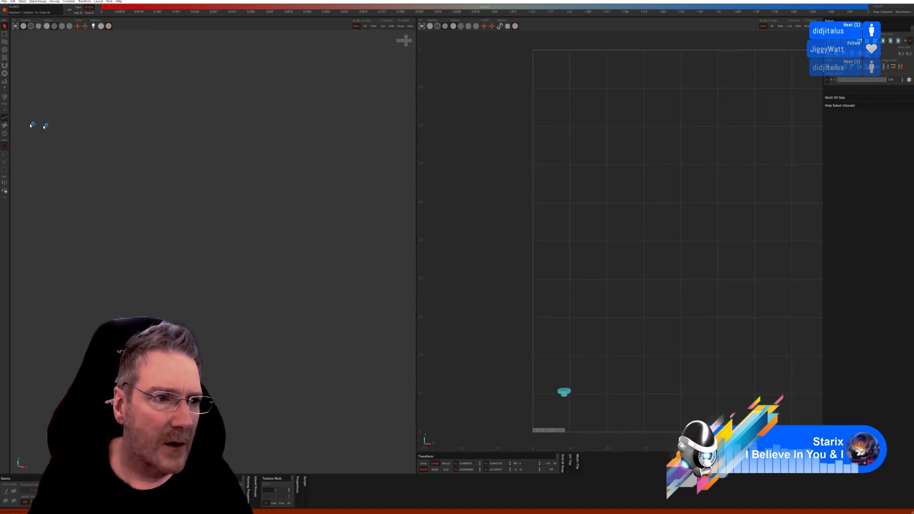
{"action": "left_click", "coordinate": [5, 117]}
{"action": "left_click", "coordinate": [835, 160]}
{"action": "left_click", "coordinate": [854, 161]}
{"action": "left_click", "coordinate": [872, 162]}
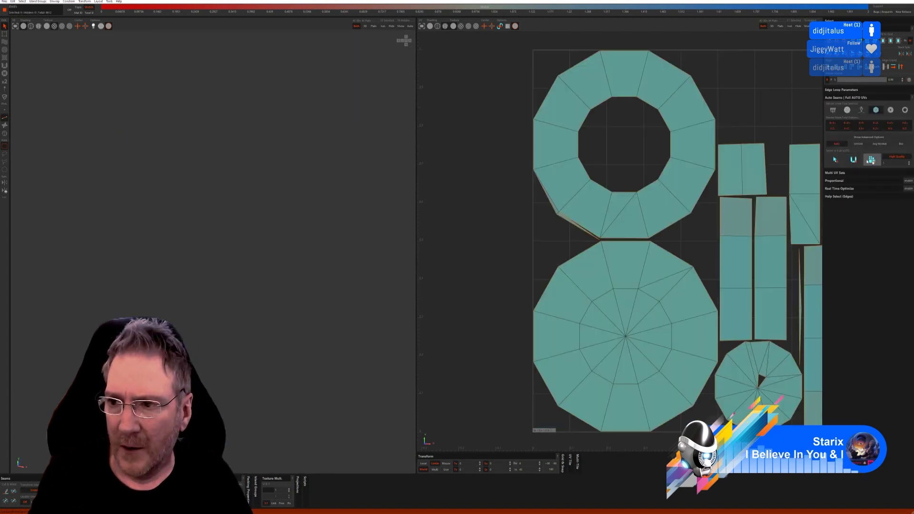
{"action": "left_click", "coordinate": [400, 26]}
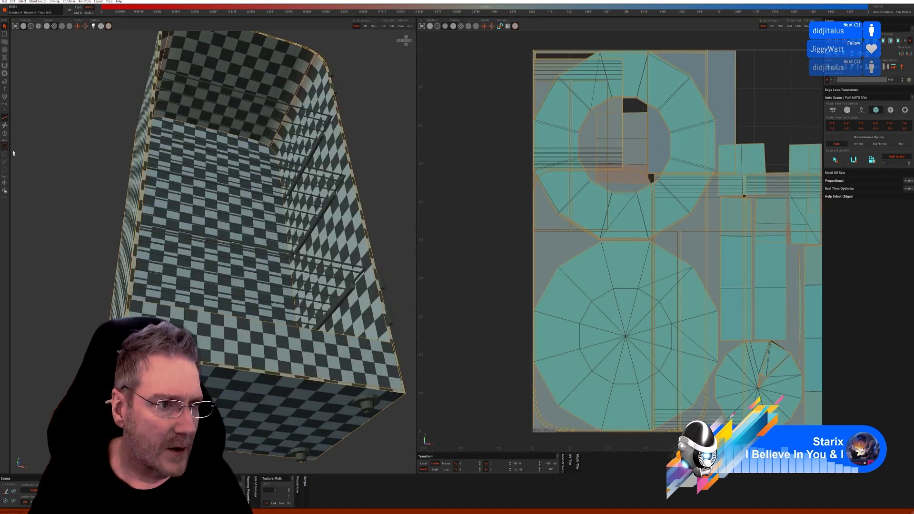
Step: Isolate the rear-right foot, unwrap it with Auto Seams, and bring back the hidden islands
{"action": "left_click", "coordinate": [5, 134]}
{"action": "key", "text": "ctrl+a"}
{"action": "left_click", "coordinate": [301, 458]}
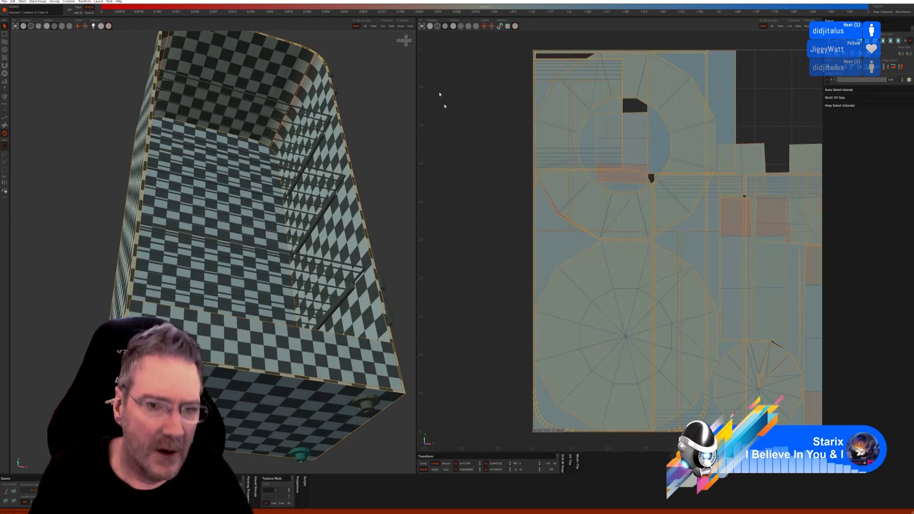
{"action": "left_click", "coordinate": [383, 26]}
{"action": "left_click", "coordinate": [4, 117]}
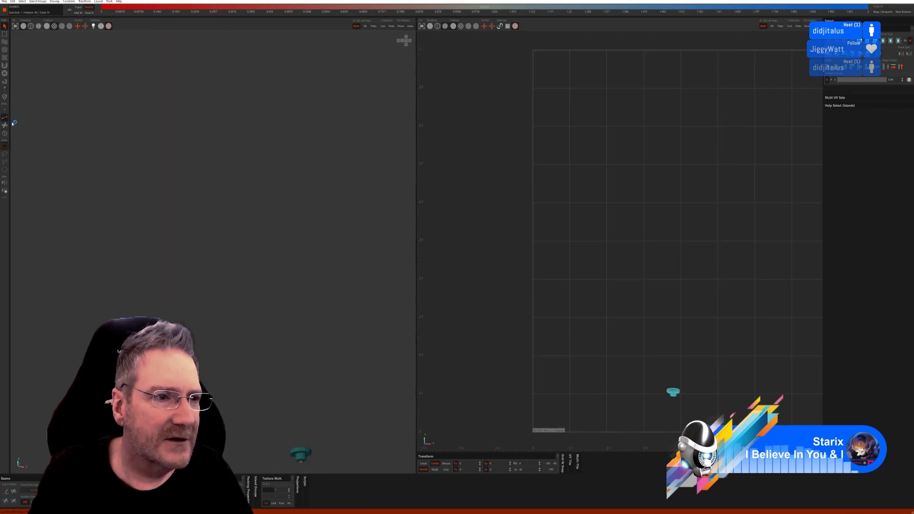
{"action": "left_click", "coordinate": [858, 161]}
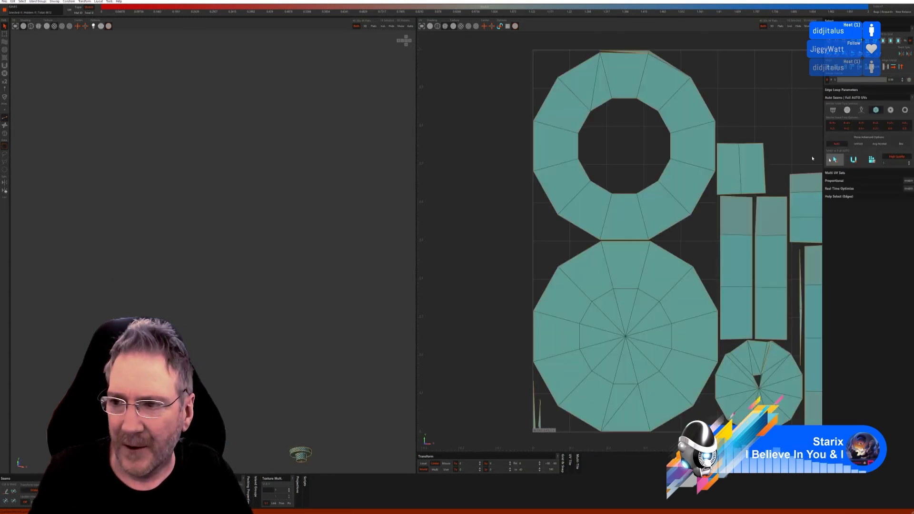
{"action": "left_click", "coordinate": [400, 26]}
Step: Isolate the remaining front-right foot, and cut and unfold it with Auto Seams
{"action": "left_click", "coordinate": [4, 134]}
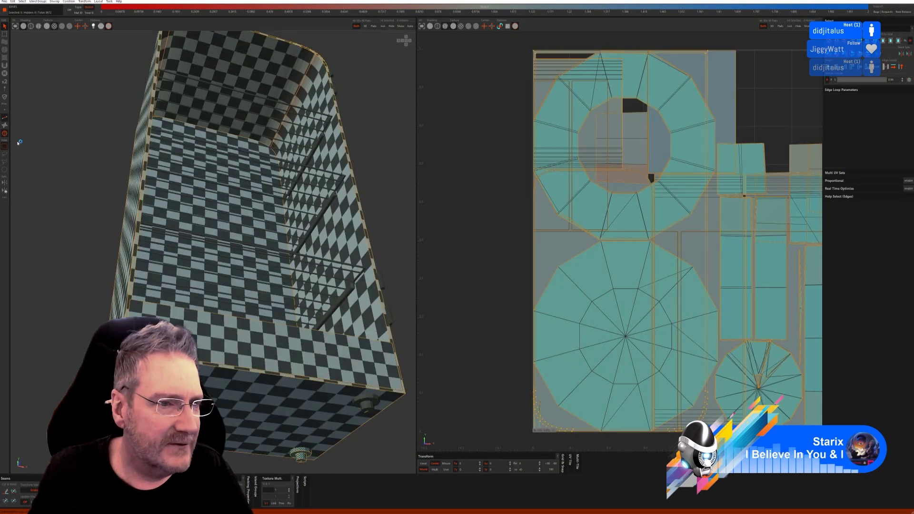
{"action": "key", "text": "ctrl+a"}
{"action": "left_click", "coordinate": [423, 246]}
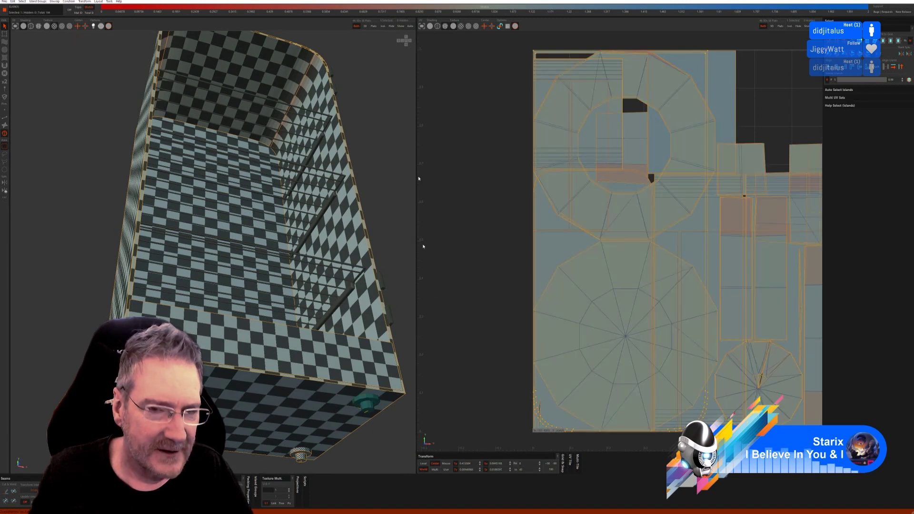
{"action": "left_click", "coordinate": [383, 26]}
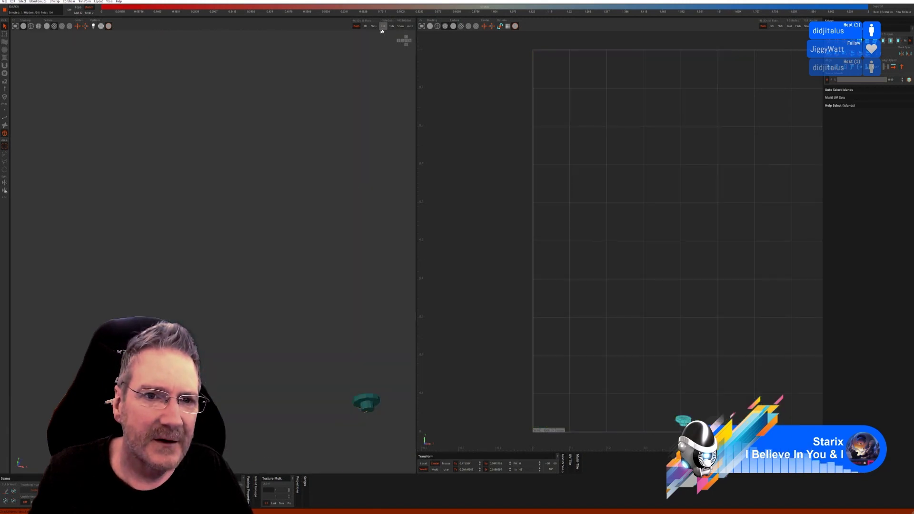
{"action": "left_click", "coordinate": [4, 118]}
{"action": "left_click", "coordinate": [871, 160]}
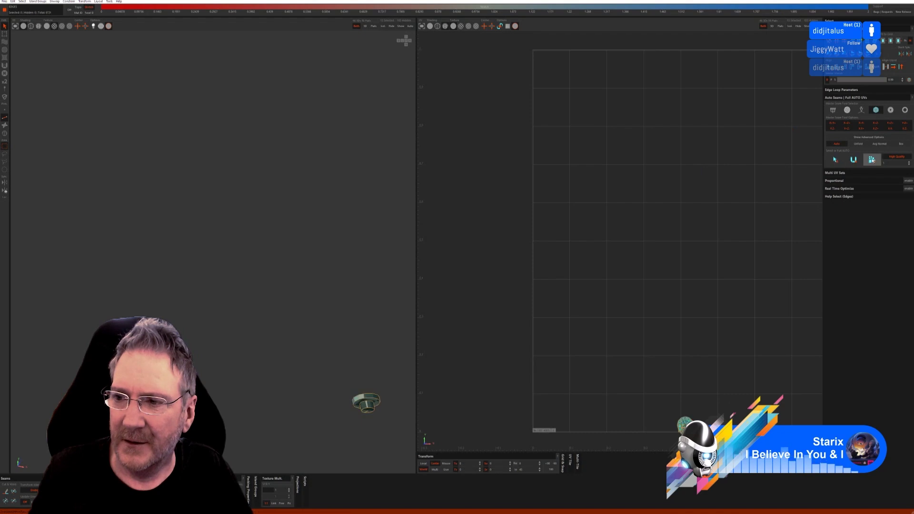
Step: Bring back all hidden islands, then select and isolate the four shelf support rails under the two lower shelves inside the fridge
{"action": "left_click", "coordinate": [401, 26]}
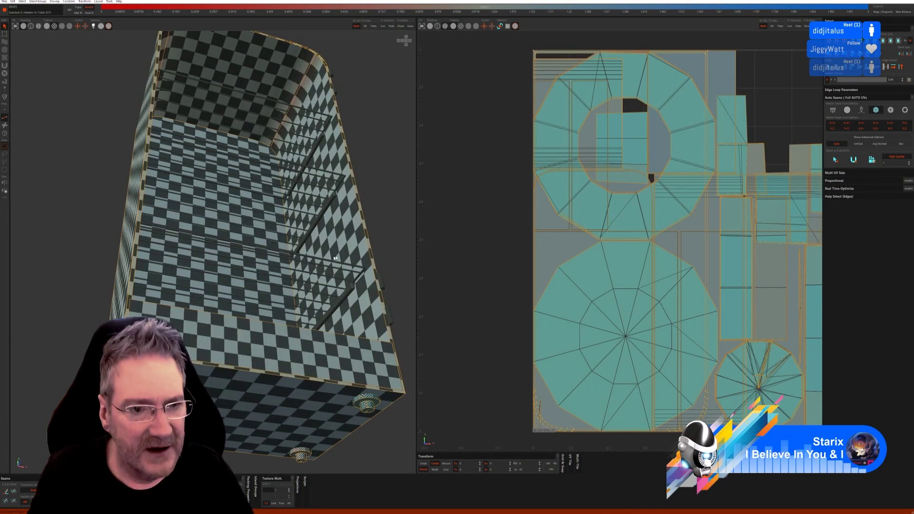
{"action": "left_click_drag", "start_coordinate": [369, 240], "coordinate": [304, 232], "text": "alt"}
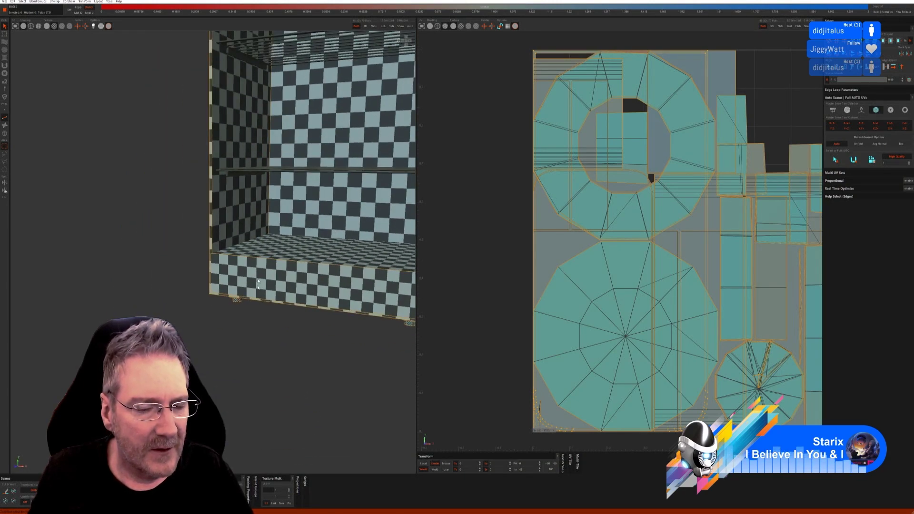
{"action": "middle_click_drag", "start_coordinate": [300, 331], "coordinate": [215, 417], "text": "alt"}
{"action": "scroll", "coordinate": [161, 261], "scroll_direction": "up", "scroll_amount": 4}
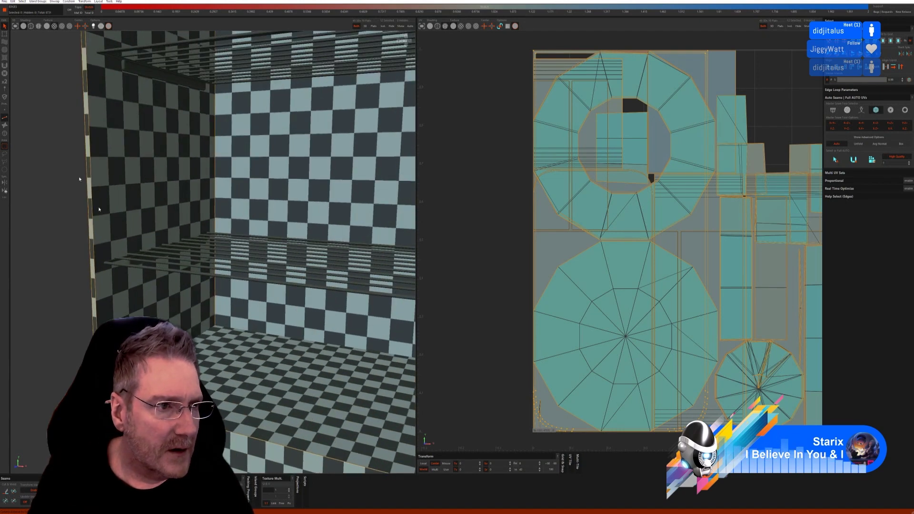
{"action": "left_click", "coordinate": [5, 133]}
{"action": "left_click", "coordinate": [139, 266]}
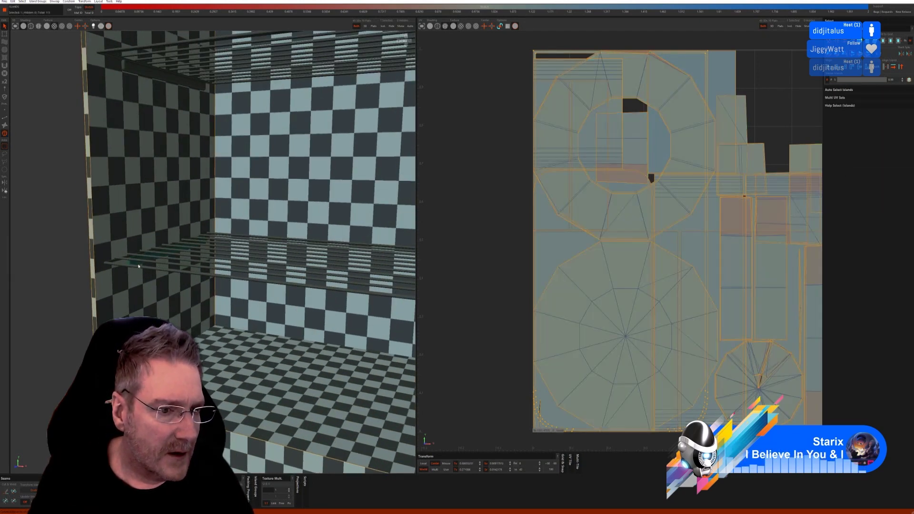
{"action": "left_click", "coordinate": [166, 91], "text": "shift"}
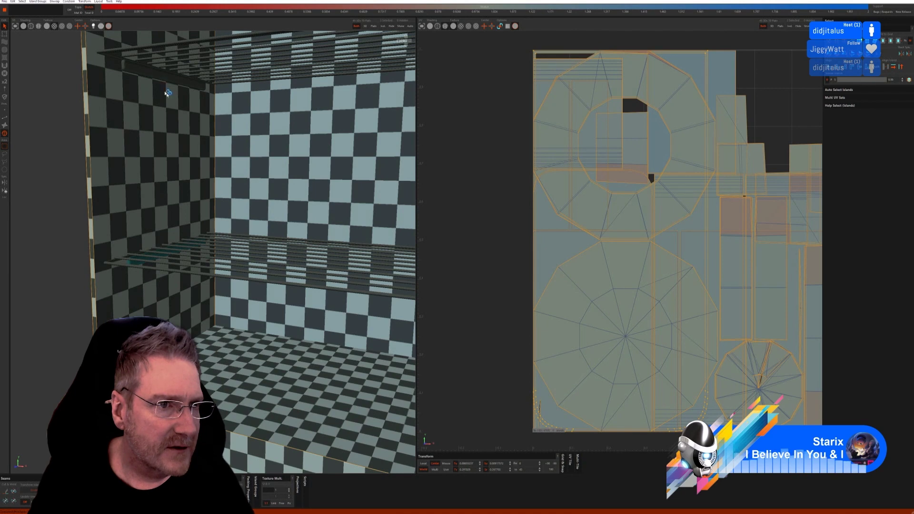
{"action": "scroll", "coordinate": [180, 121], "scroll_direction": "down", "scroll_amount": 5}
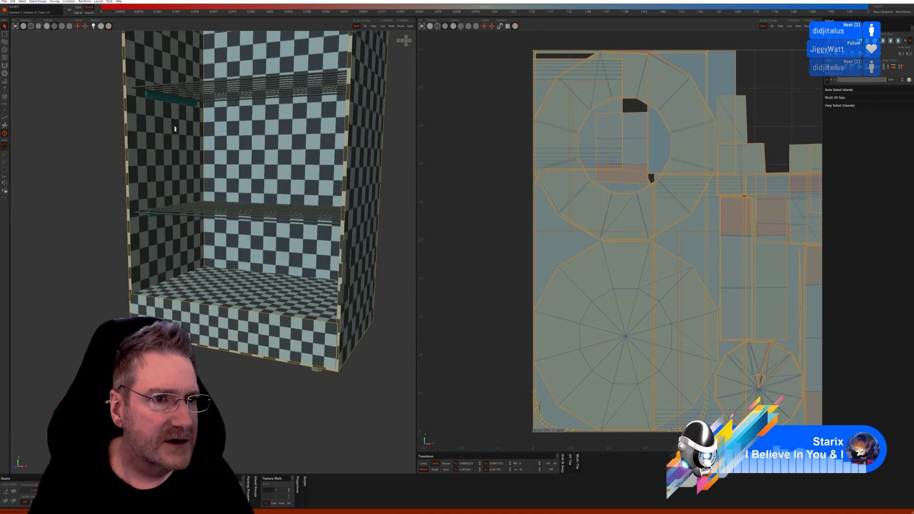
{"action": "left_click_drag", "start_coordinate": [232, 255], "coordinate": [327, 253], "text": "alt"}
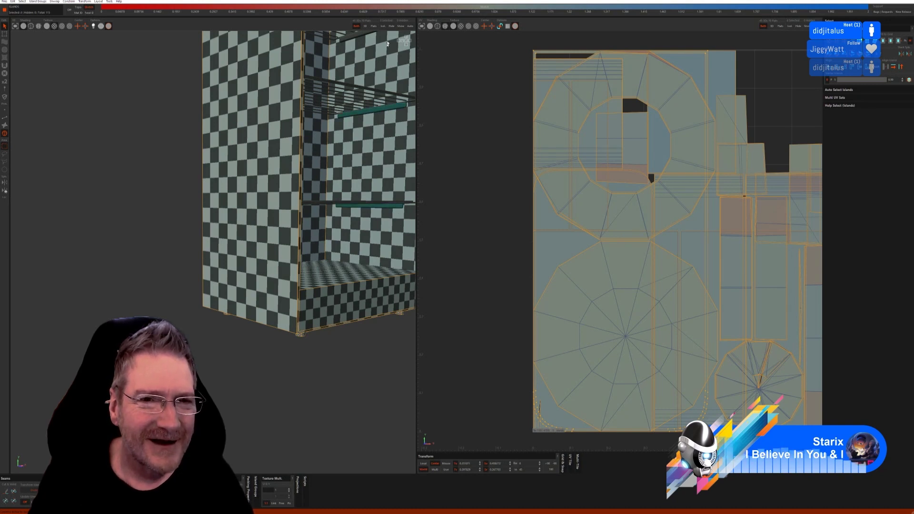
{"action": "left_click", "coordinate": [383, 26]}
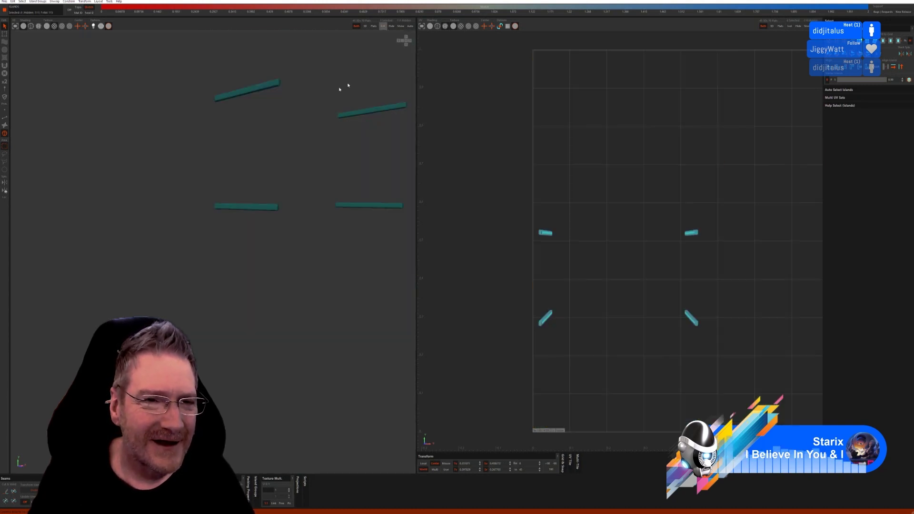
Step: Cut and unfold the four isolated shelf rails with Auto Seams, and show all islands again
{"action": "left_click", "coordinate": [5, 117]}
{"action": "left_click", "coordinate": [855, 160]}
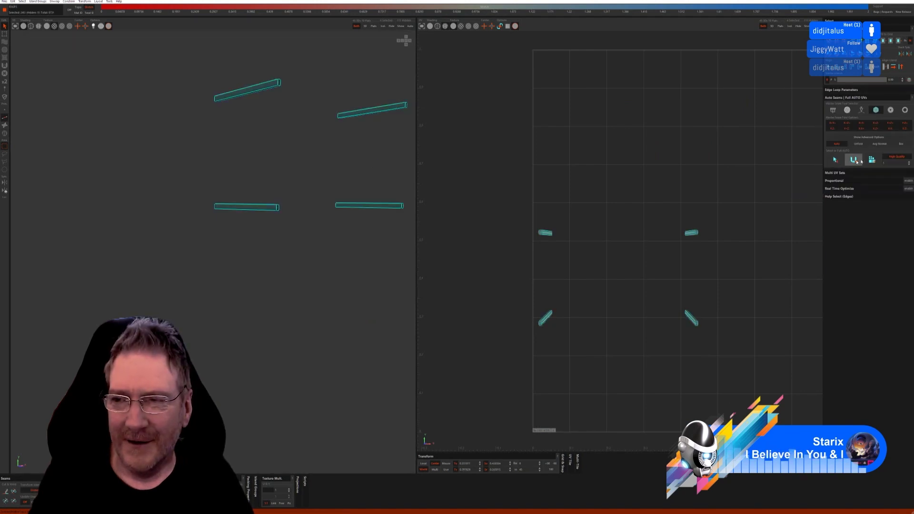
{"action": "left_click", "coordinate": [392, 26]}
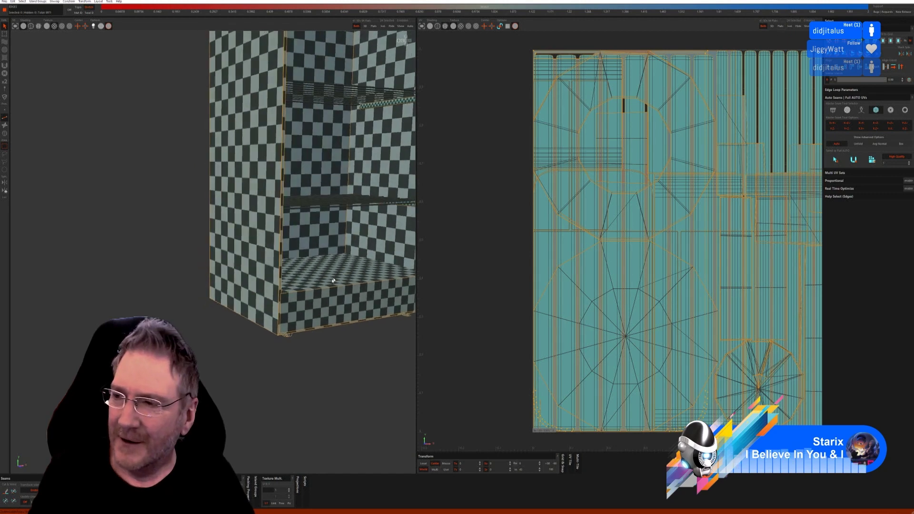
Step: Select the two remaining support rails under the top shelf, one on each inner wall, and isolate them
{"action": "middle_click_drag", "start_coordinate": [332, 280], "coordinate": [287, 270]}
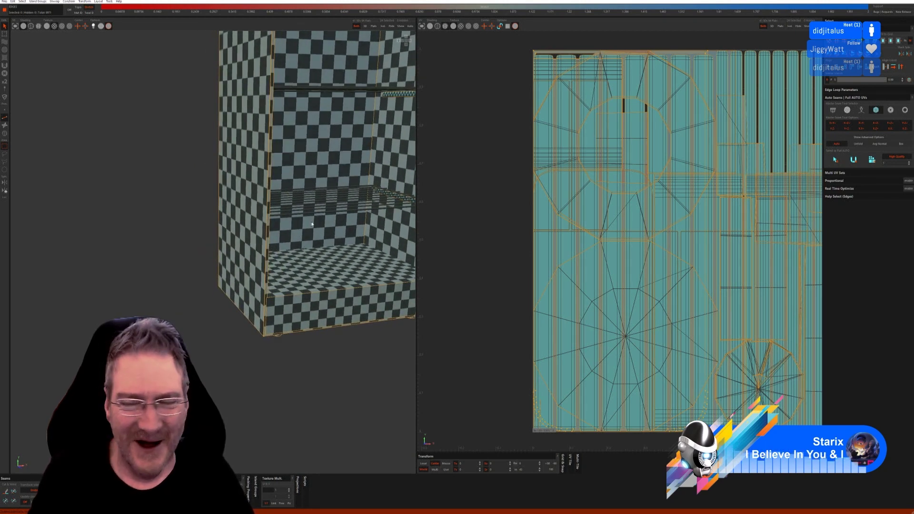
{"action": "middle_click_drag", "start_coordinate": [314, 230], "coordinate": [273, 245]}
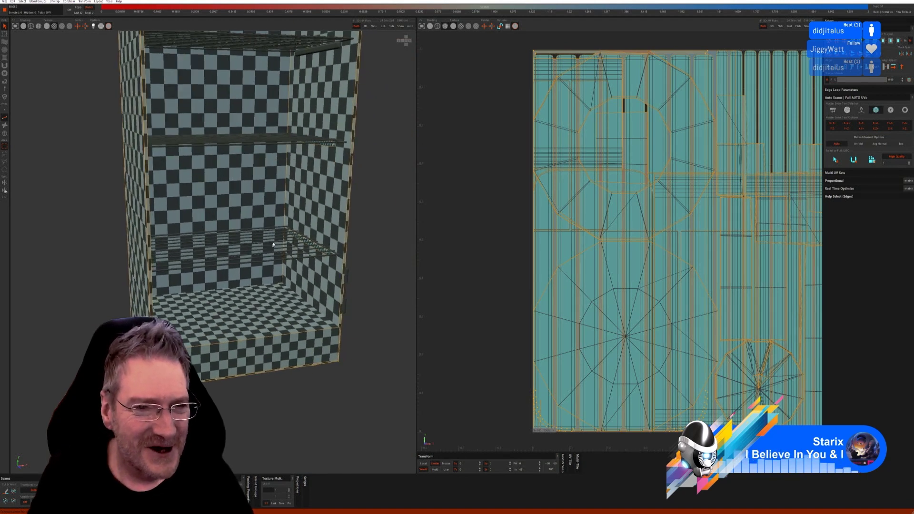
{"action": "middle_click_drag", "start_coordinate": [287, 172], "coordinate": [288, 195]}
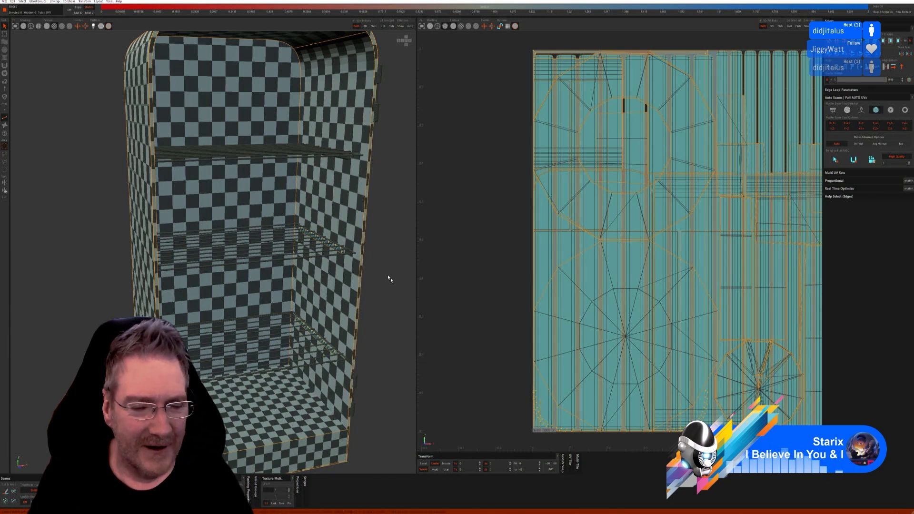
{"action": "left_click_drag", "start_coordinate": [388, 276], "coordinate": [340, 260], "text": "alt"}
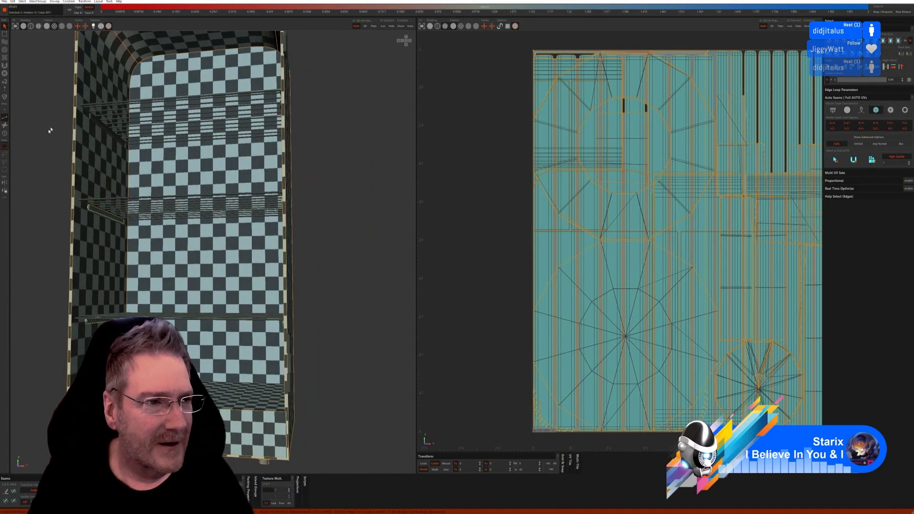
{"action": "left_click", "coordinate": [5, 133]}
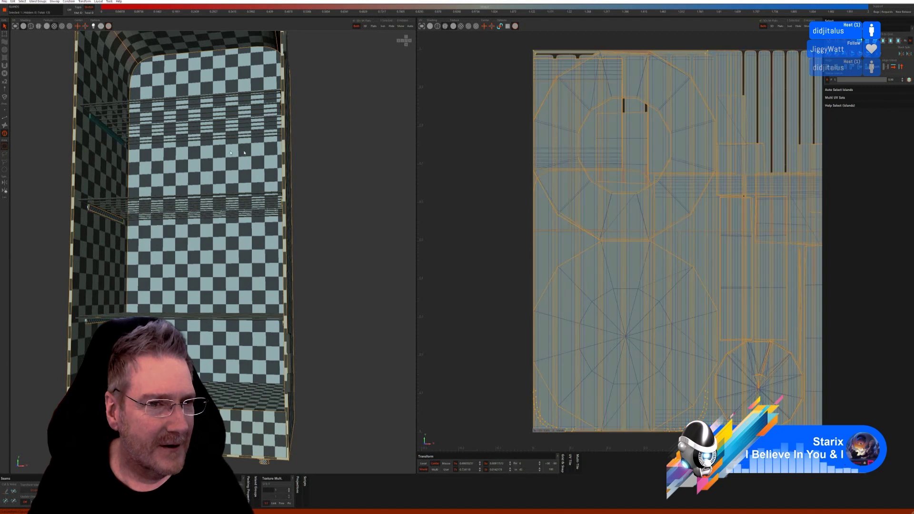
{"action": "middle_click_drag", "start_coordinate": [347, 287], "coordinate": [371, 230]}
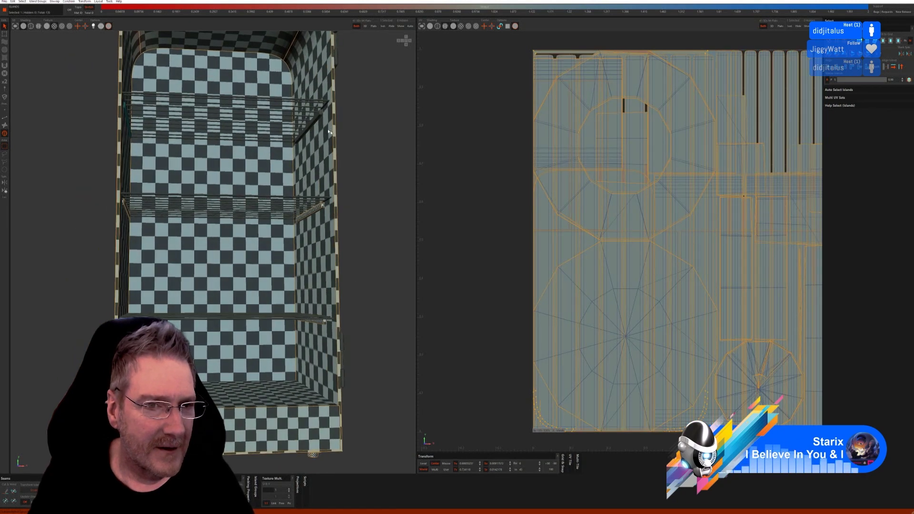
{"action": "left_click", "coordinate": [314, 127], "text": "shift"}
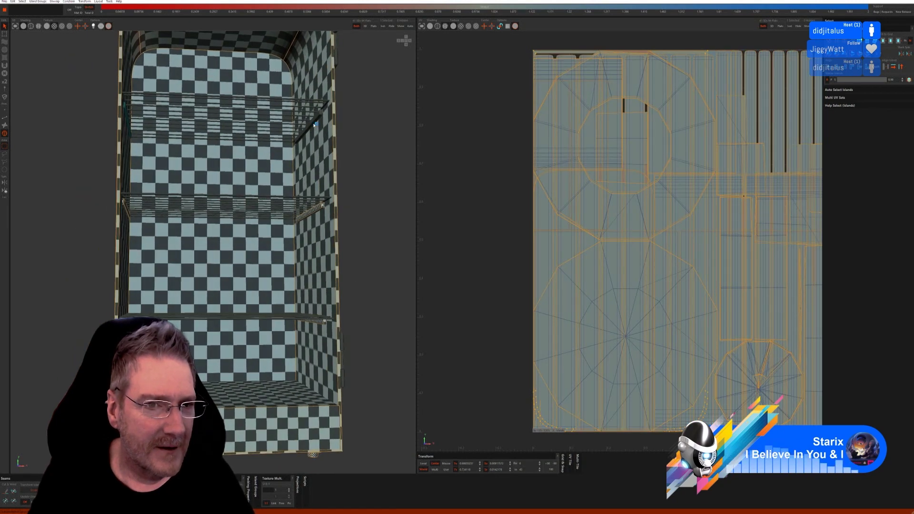
{"action": "left_click", "coordinate": [383, 26]}
Step: Cut, unfold and pack the two isolated top-shelf rails with Auto Seams, and bring back the hidden islands
{"action": "left_click", "coordinate": [4, 118]}
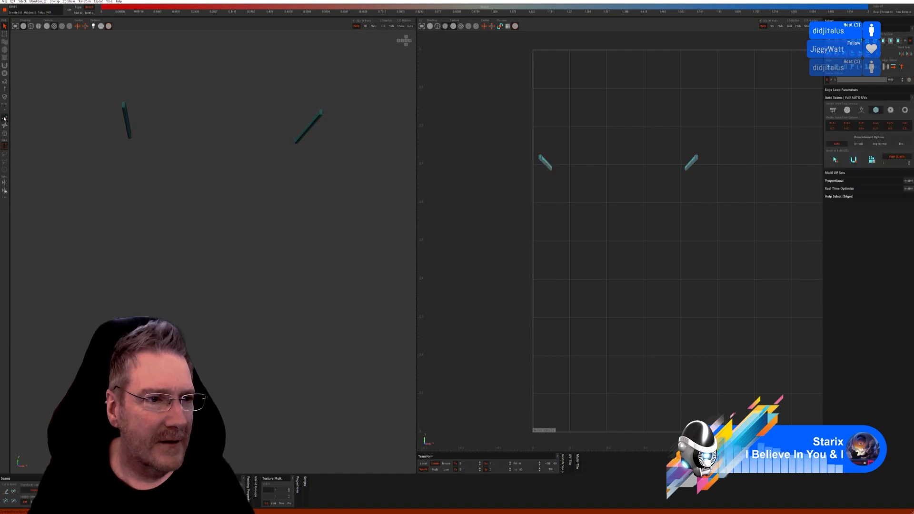
{"action": "left_click", "coordinate": [836, 161]}
{"action": "left_click", "coordinate": [853, 160]}
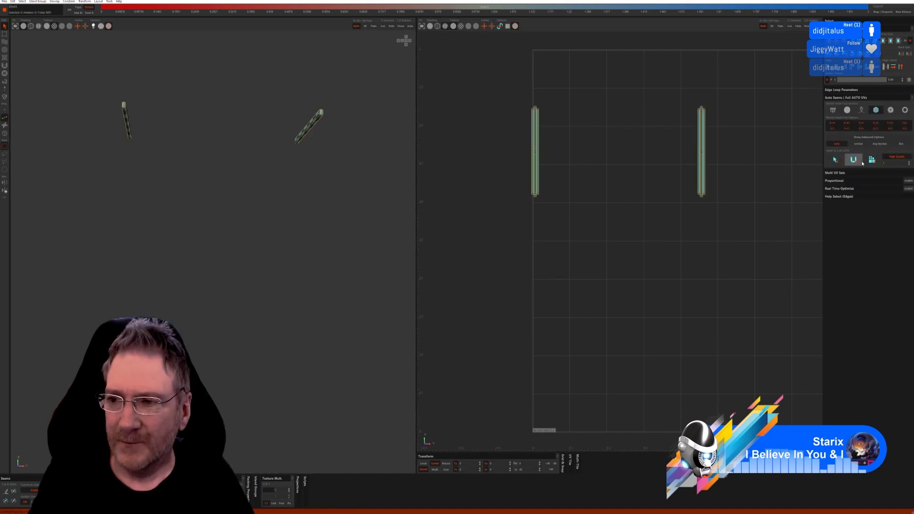
{"action": "left_click", "coordinate": [872, 160]}
{"action": "left_click", "coordinate": [401, 27]}
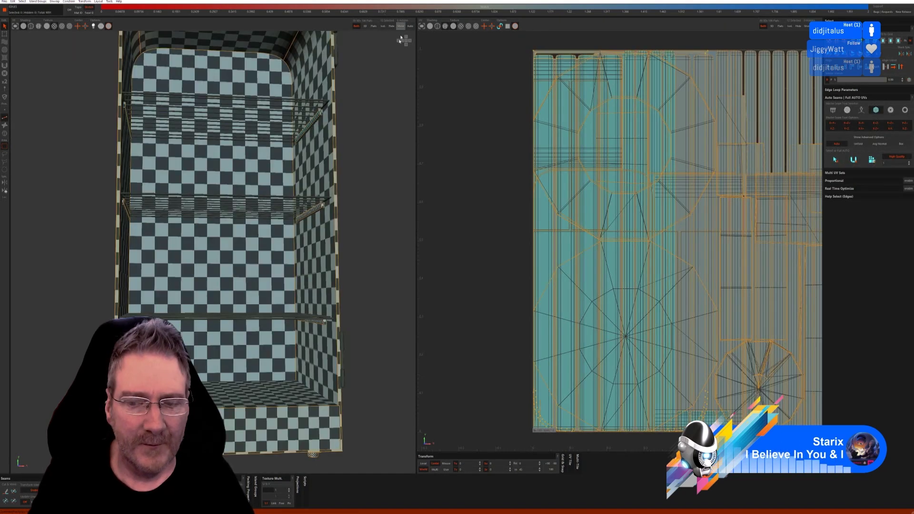
Step: Select the top wire shelf as islands, including its outer frame and all its crossing bars
{"action": "left_click_drag", "start_coordinate": [357, 207], "coordinate": [350, 230], "text": "alt"}
{"action": "scroll", "coordinate": [186, 222], "scroll_direction": "up", "scroll_amount": 3}
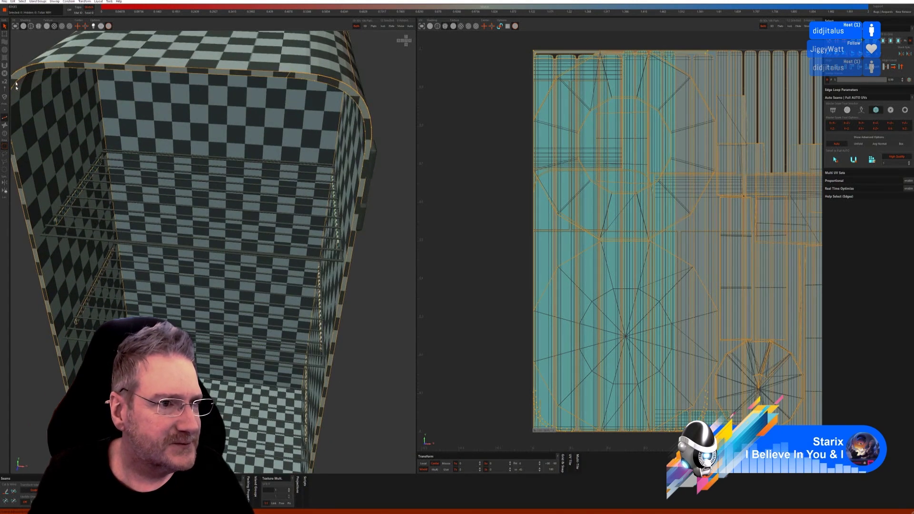
{"action": "left_click", "coordinate": [5, 134]}
{"action": "left_click", "coordinate": [72, 237]}
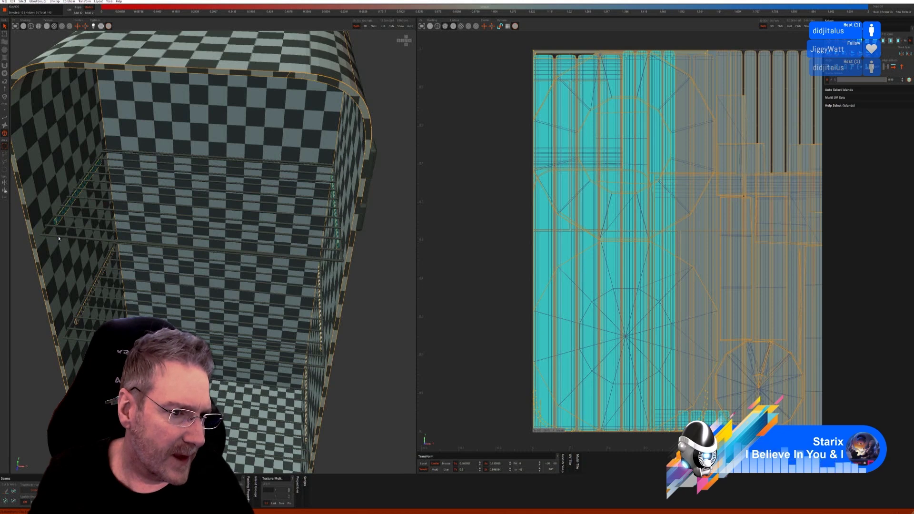
{"action": "left_click", "coordinate": [58, 235]}
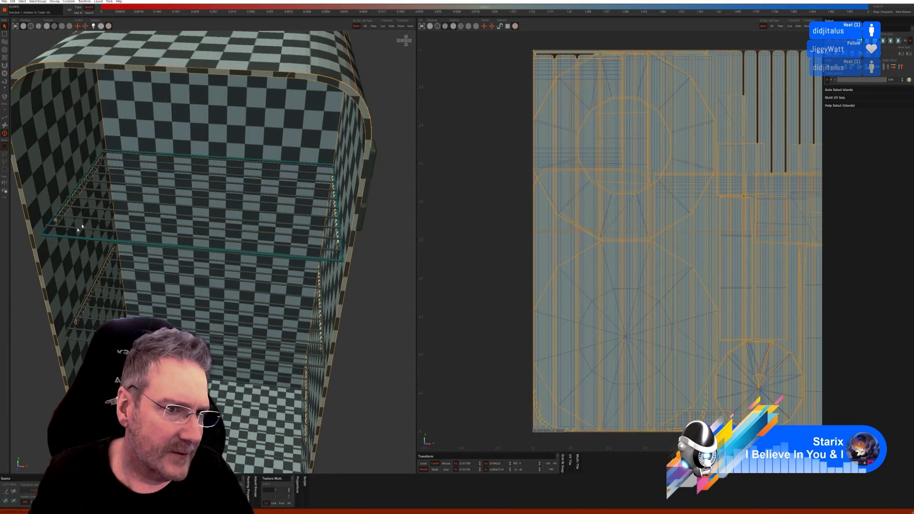
{"action": "left_click", "coordinate": [146, 163], "text": "ctrl"}
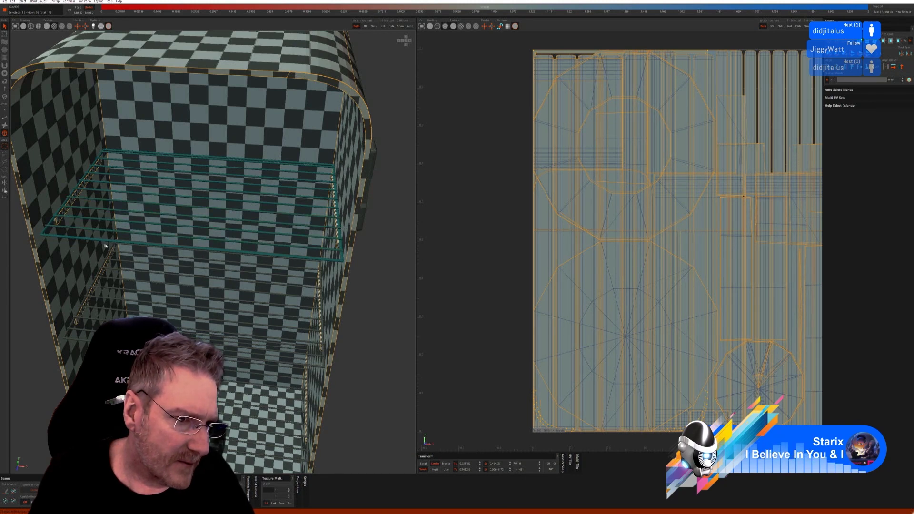
Step: Isolate the selected upper wire shelf of the fridge and switch to edge selection
{"action": "scroll", "coordinate": [140, 247], "scroll_direction": "up", "scroll_amount": 5}
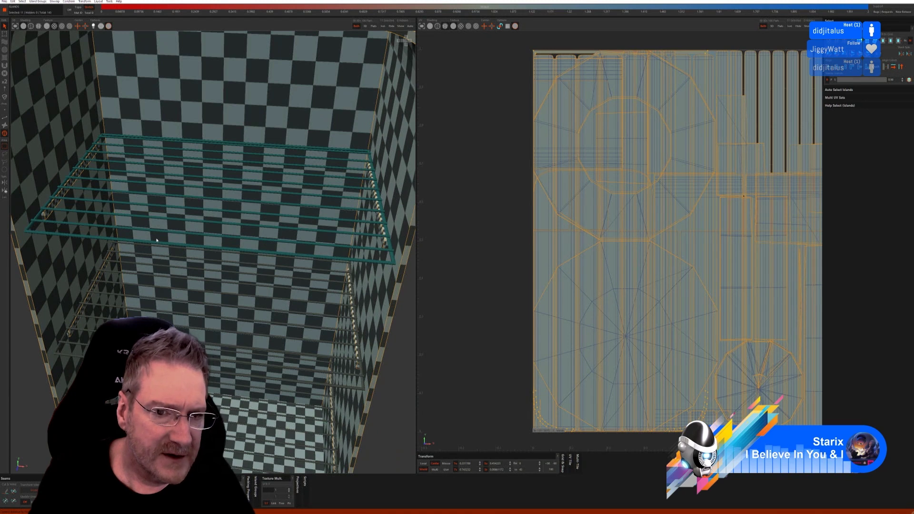
{"action": "left_click", "coordinate": [384, 27]}
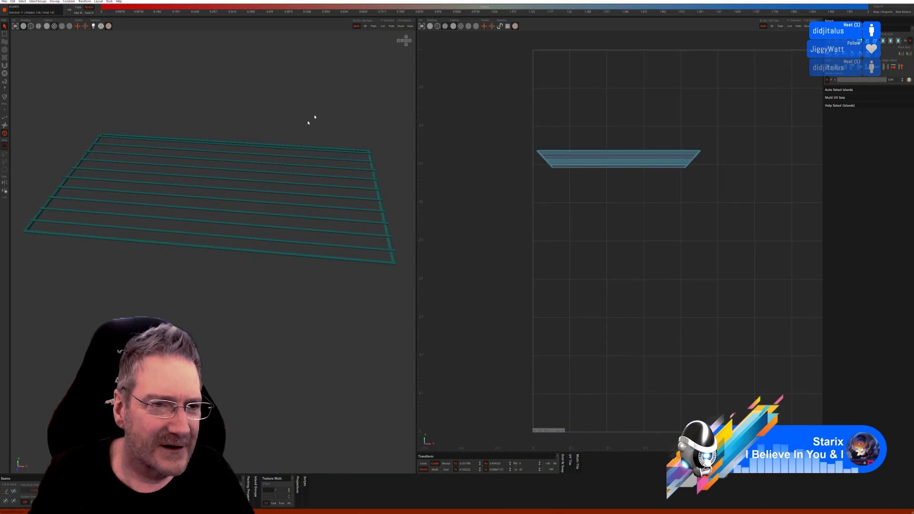
{"action": "left_click", "coordinate": [5, 118]}
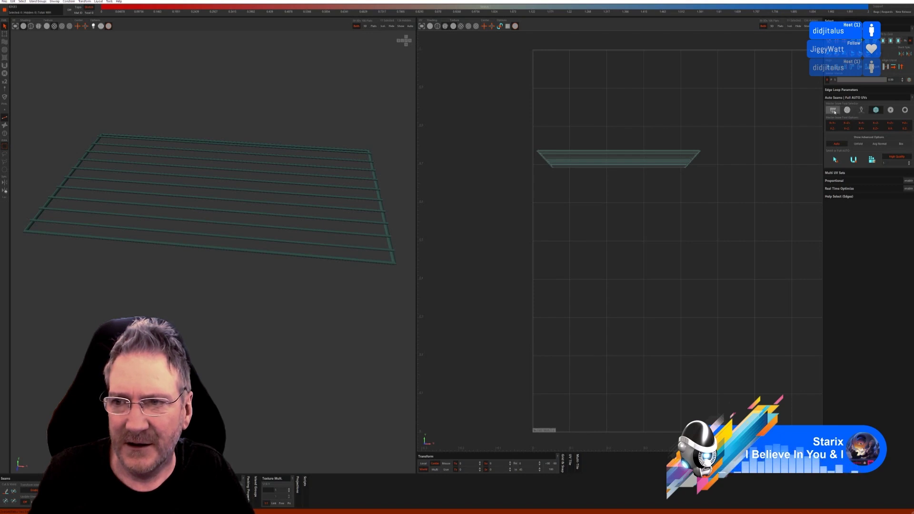
Step: Try selecting the isolated shelf's seam edges automatically with the Sharp Edges method
{"action": "left_click", "coordinate": [833, 111]}
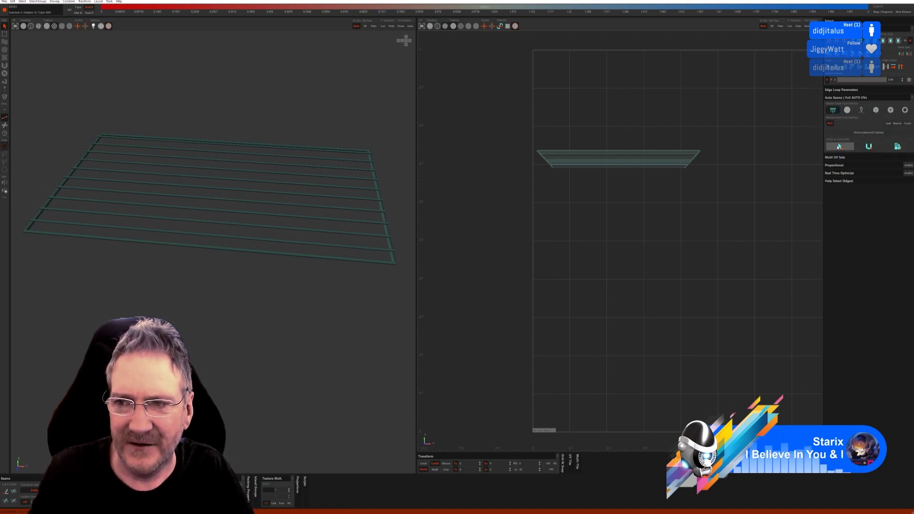
{"action": "left_click", "coordinate": [839, 146]}
{"action": "left_click", "coordinate": [897, 147]}
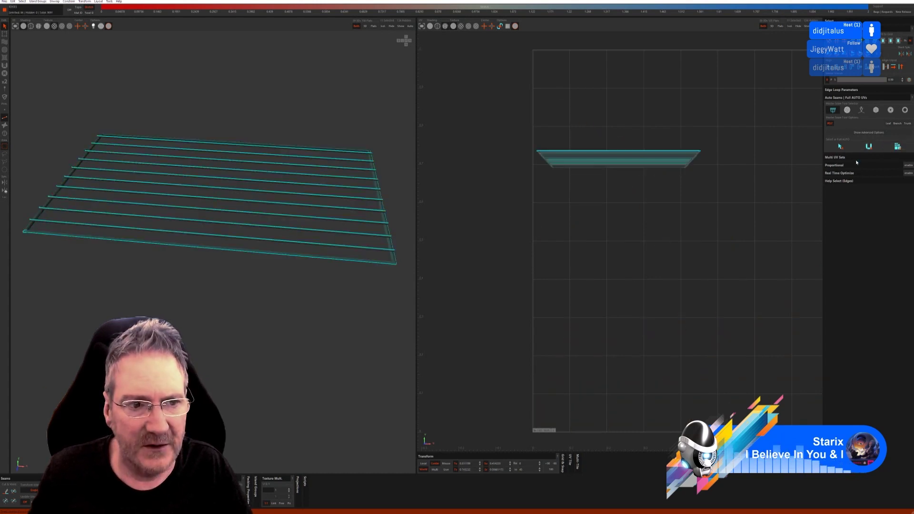
Step: Cut and unwrap the isolated upper shelf with the Mosaic auto-seam method, and show all islands again
{"action": "left_click", "coordinate": [847, 110]}
{"action": "left_click", "coordinate": [840, 153]}
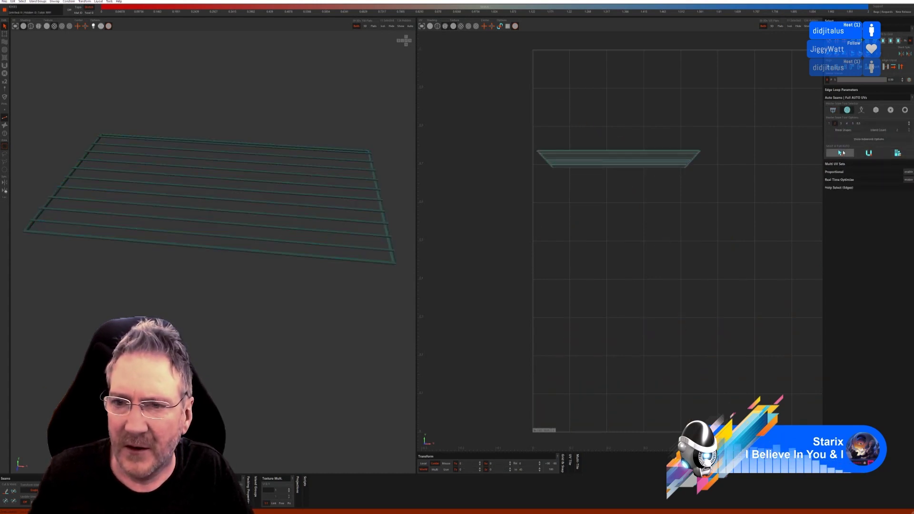
{"action": "left_click", "coordinate": [897, 152]}
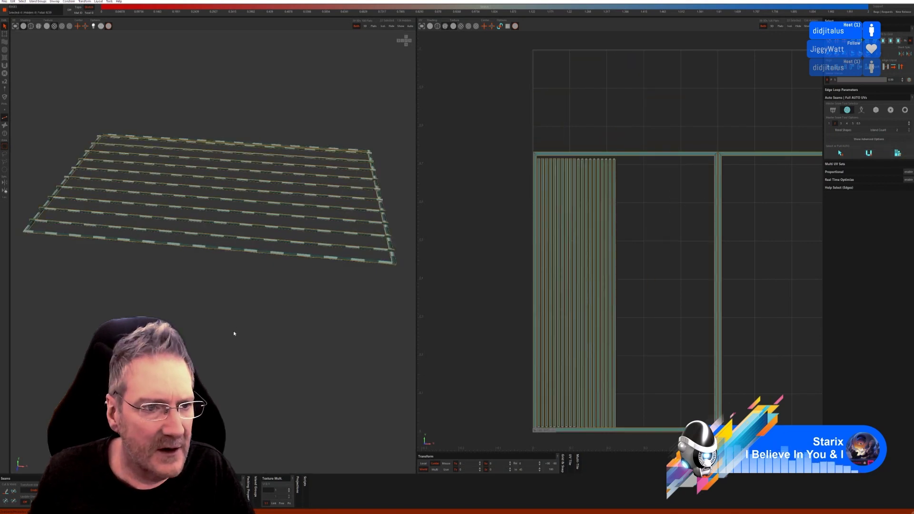
{"action": "left_click_drag", "start_coordinate": [235, 333], "coordinate": [181, 317], "text": "alt"}
{"action": "left_click", "coordinate": [400, 27]}
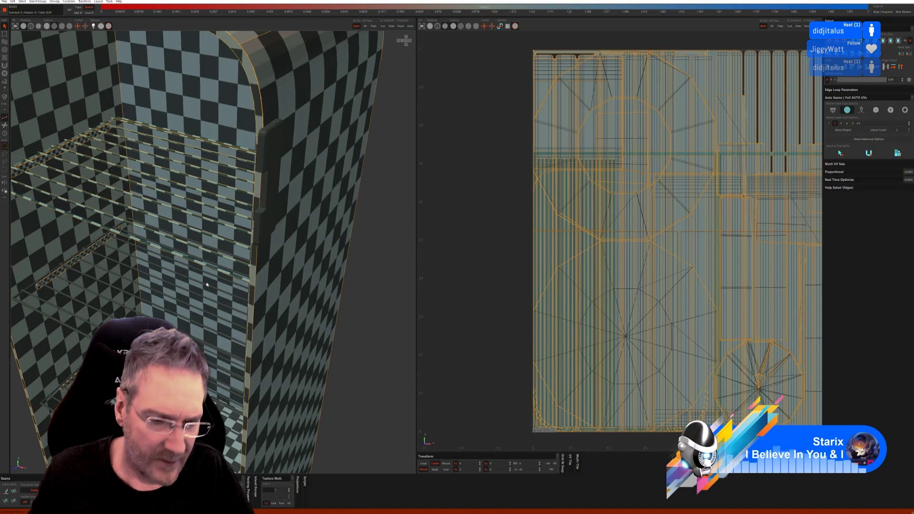
Step: Select all the bars and the frame of the middle wire shelf as islands
{"action": "middle_click_drag", "start_coordinate": [199, 281], "coordinate": [234, 234], "text": "alt"}
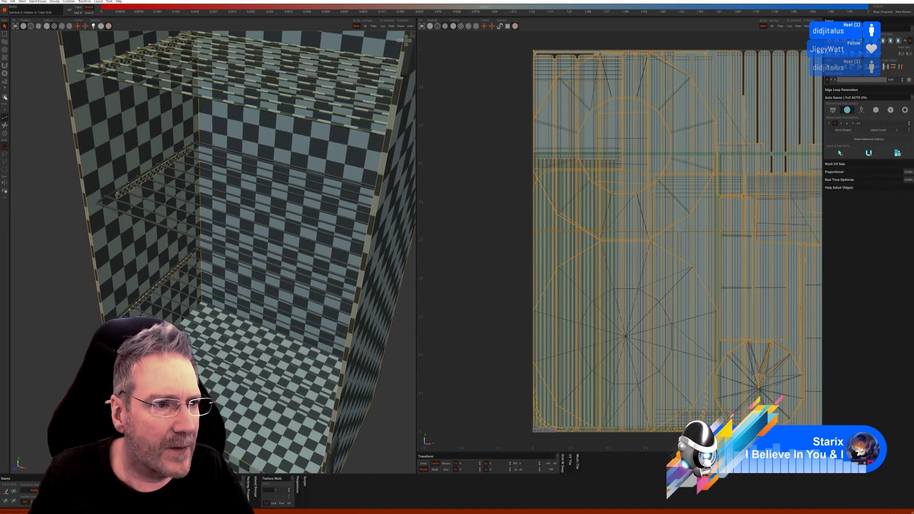
{"action": "left_click", "coordinate": [4, 135]}
{"action": "scroll", "coordinate": [275, 163], "scroll_direction": "up", "scroll_amount": 3}
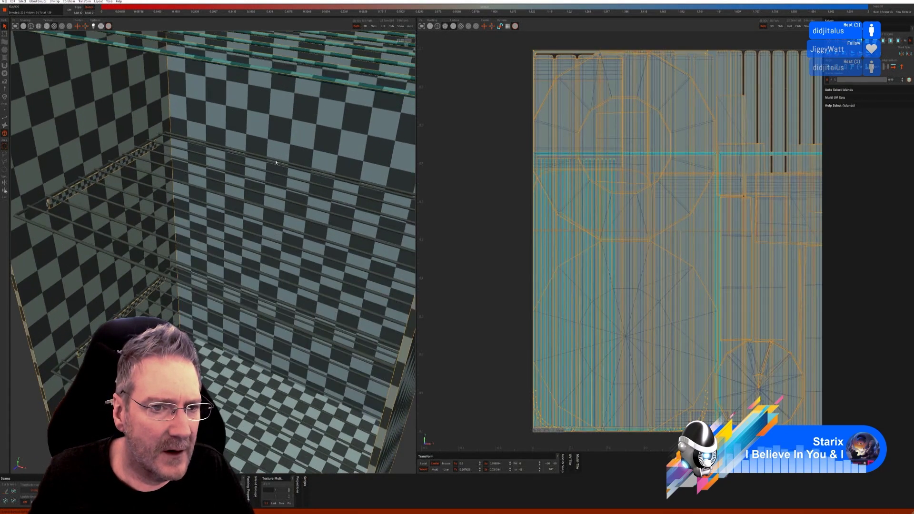
{"action": "left_click", "coordinate": [271, 161]}
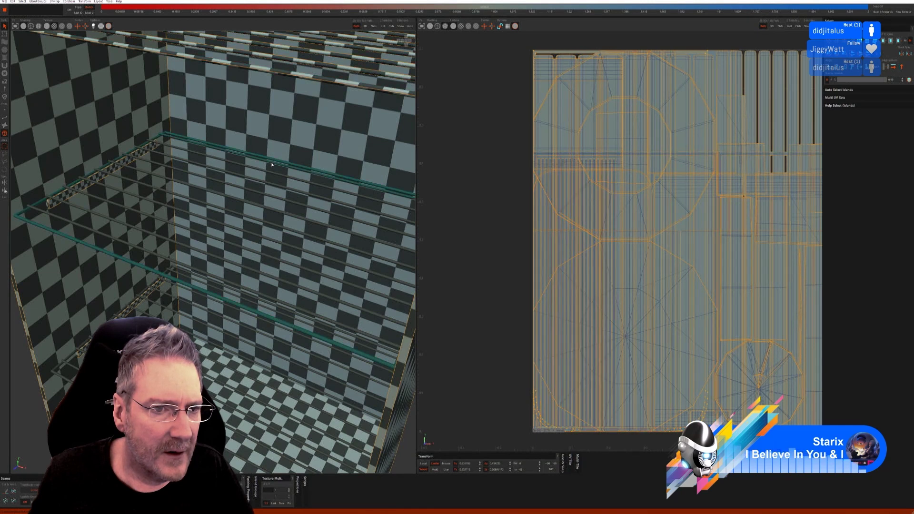
{"action": "left_click", "coordinate": [257, 182], "text": "shift"}
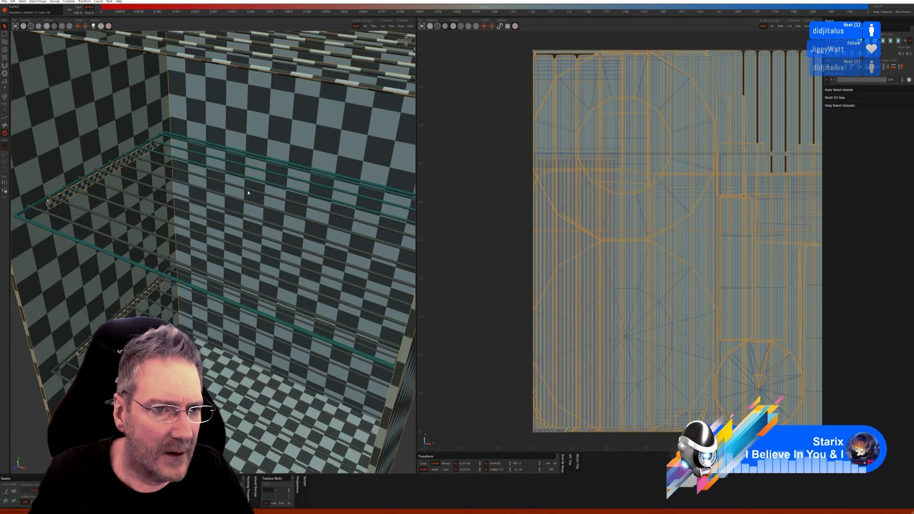
{"action": "left_click", "coordinate": [244, 205], "text": "shift"}
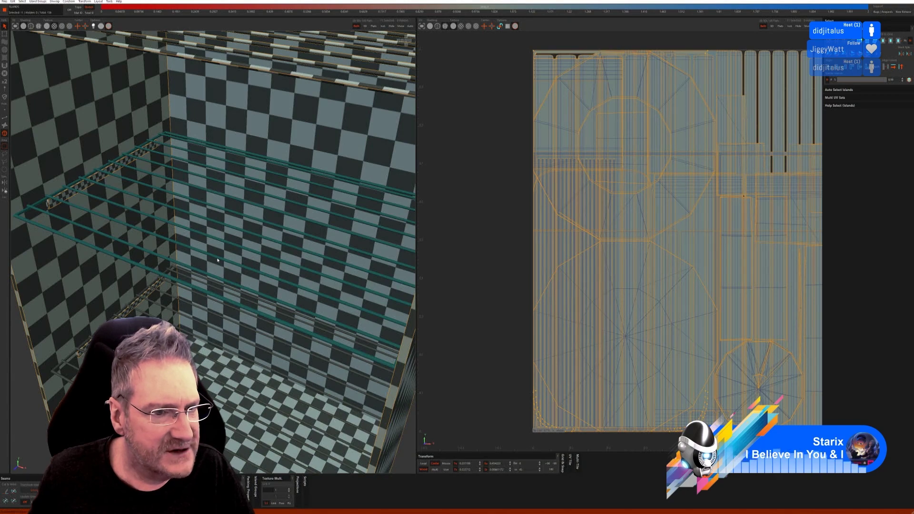
Step: Isolate the middle shelf and unwrap it with Mosaic auto seams, restoring the full model's visibility
{"action": "right_click_drag", "start_coordinate": [218, 260], "coordinate": [221, 303], "text": "alt"}
{"action": "left_click_drag", "start_coordinate": [239, 349], "coordinate": [346, 323], "text": "alt"}
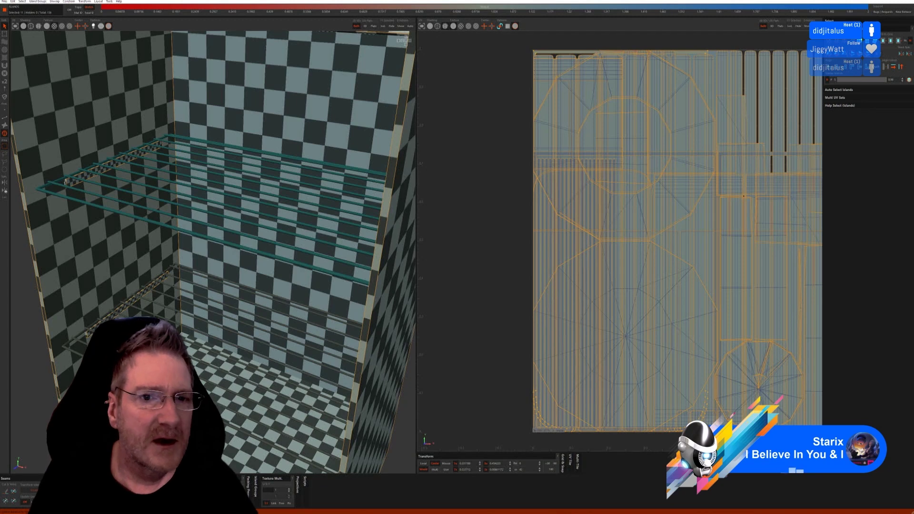
{"action": "left_click", "coordinate": [383, 26]}
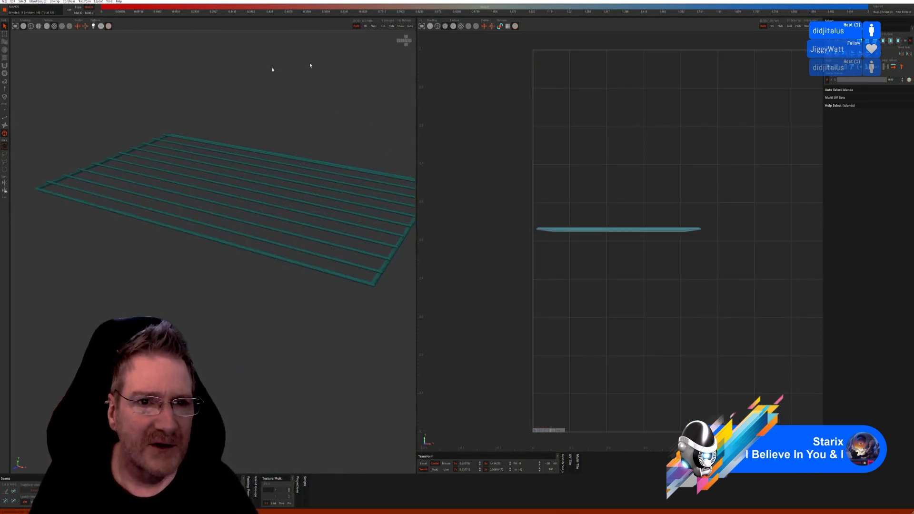
{"action": "left_click", "coordinate": [4, 118]}
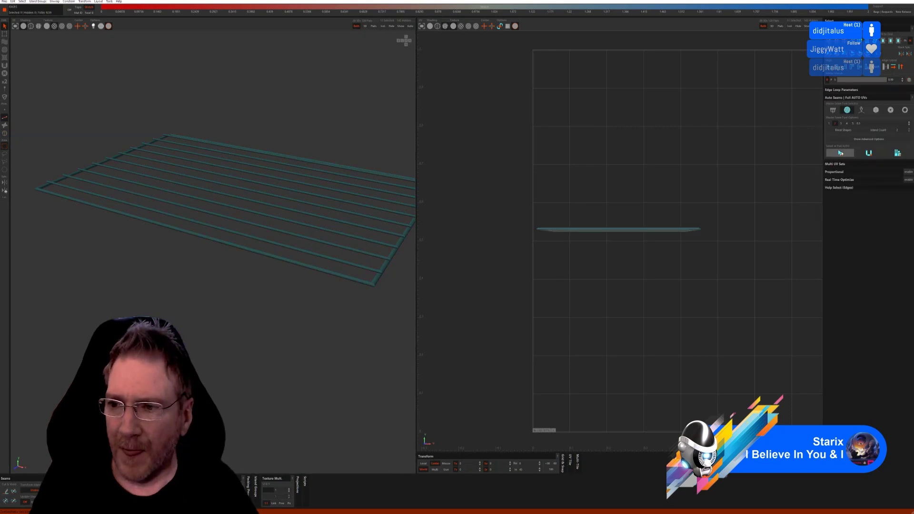
{"action": "left_click", "coordinate": [867, 154]}
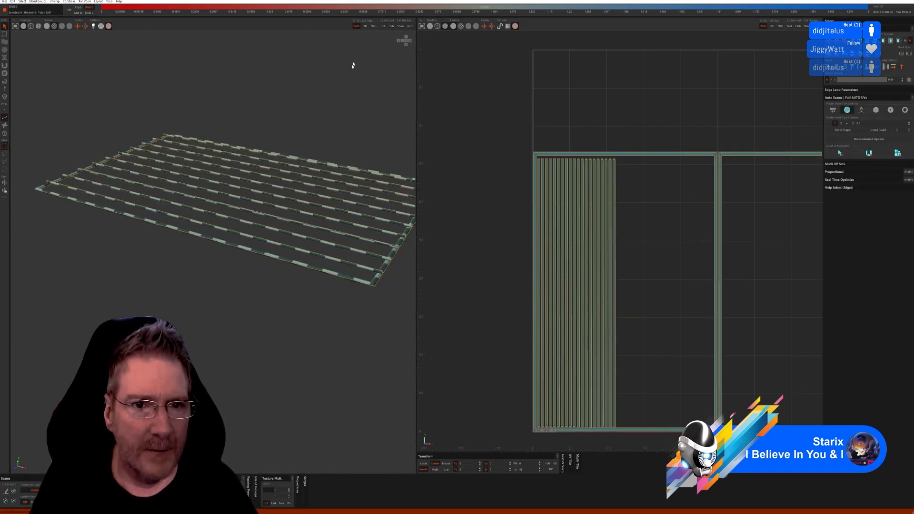
{"action": "left_click", "coordinate": [398, 27]}
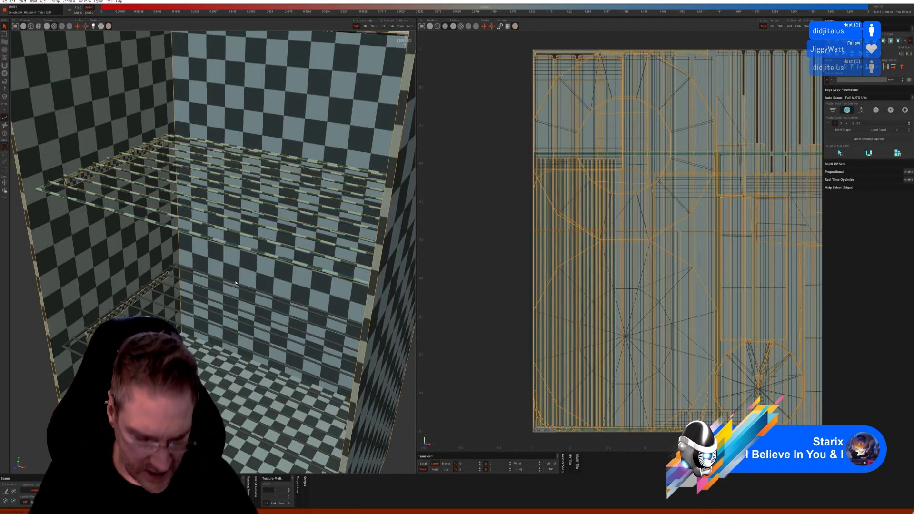
Step: Select every bar and the frame of the bottom wire shelf in island mode
{"action": "middle_click_drag", "start_coordinate": [235, 283], "coordinate": [258, 225]}
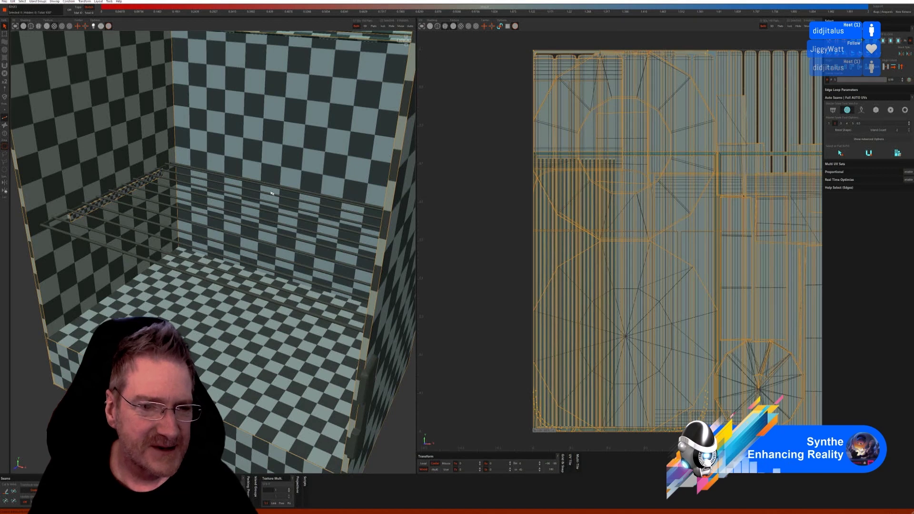
{"action": "scroll", "coordinate": [250, 190], "scroll_direction": "up", "scroll_amount": 3}
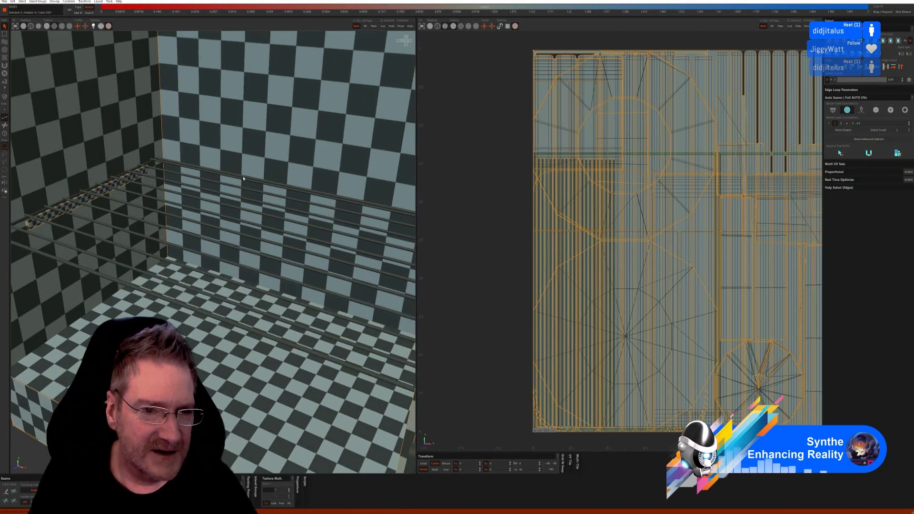
{"action": "left_click", "coordinate": [244, 180]}
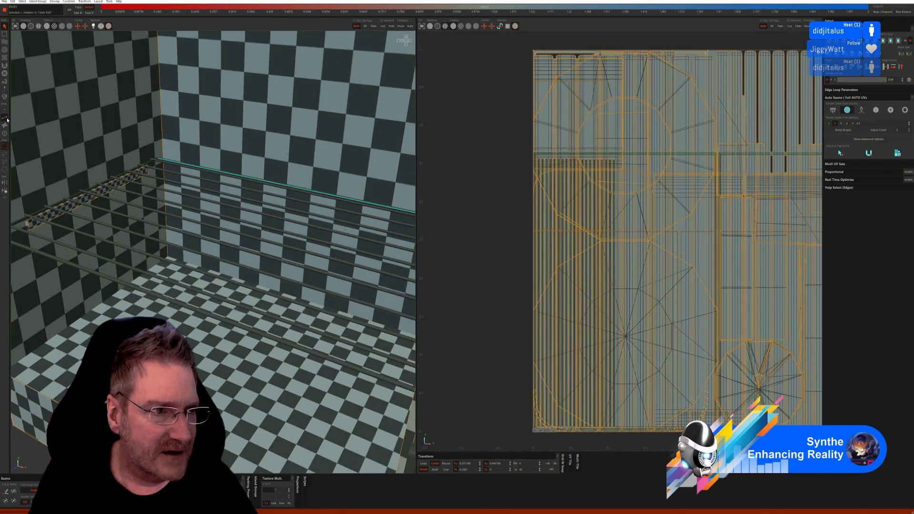
{"action": "left_click", "coordinate": [4, 133]}
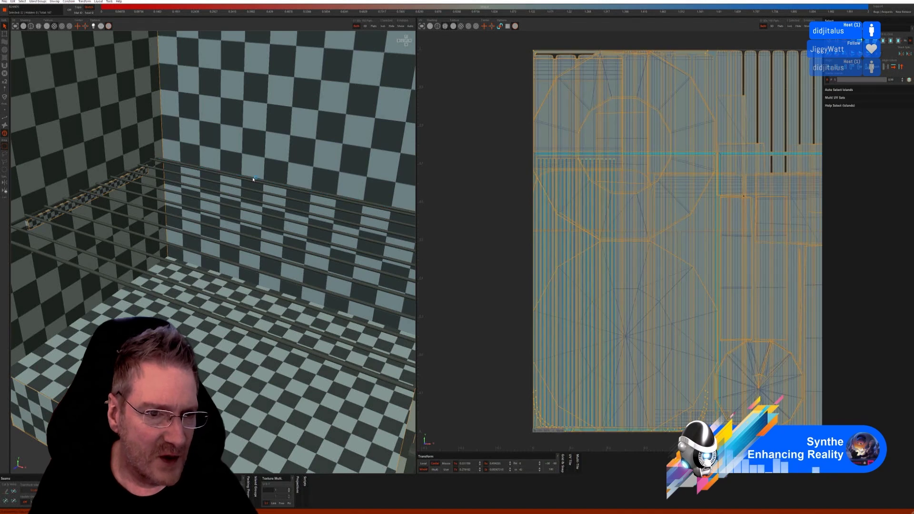
{"action": "left_click", "coordinate": [252, 180]}
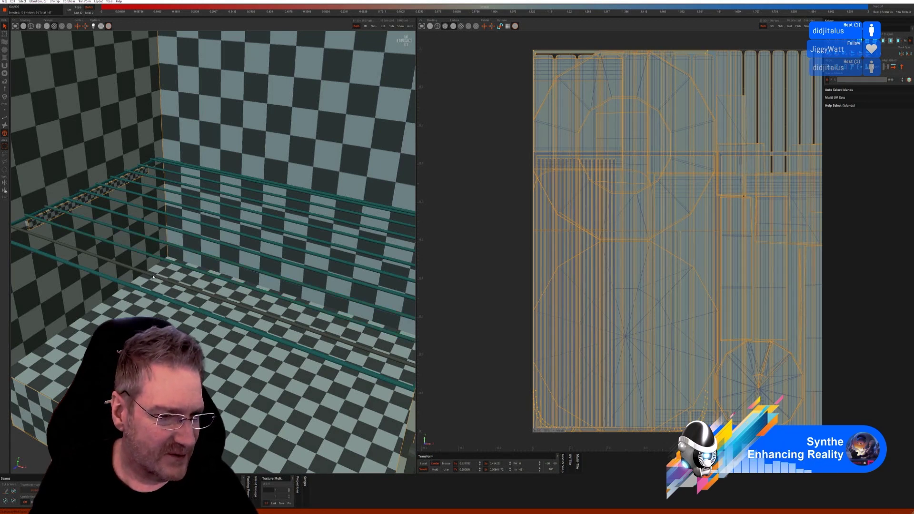
Step: Isolate the bottom shelf, unwrap it using Mosaic auto seams, and bring the rest of the fridge back into view
{"action": "scroll", "coordinate": [153, 264], "scroll_direction": "down", "scroll_amount": 5}
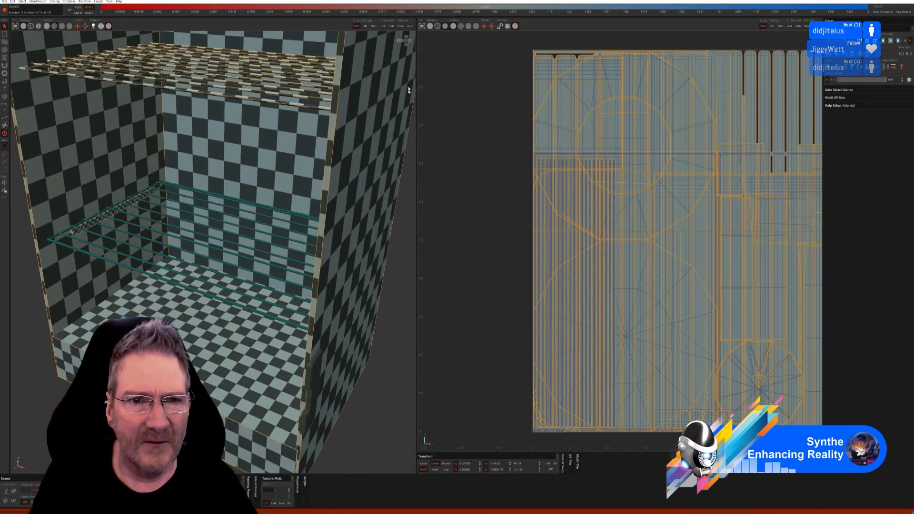
{"action": "left_click", "coordinate": [383, 26]}
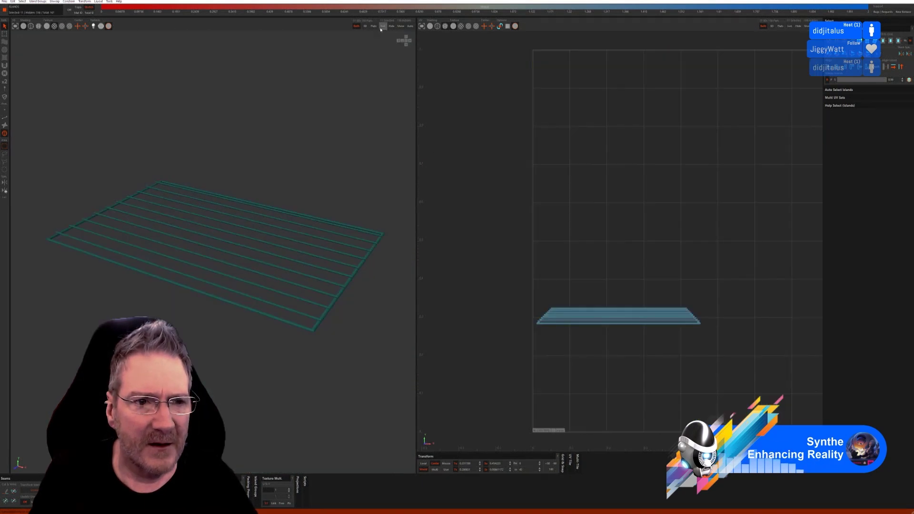
{"action": "left_click", "coordinate": [5, 118]}
{"action": "left_click", "coordinate": [841, 153]}
{"action": "left_click", "coordinate": [870, 157]}
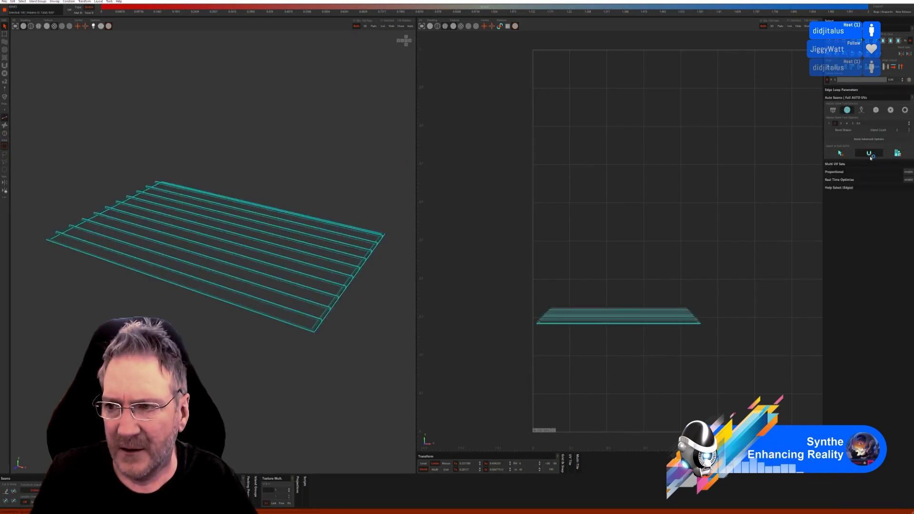
{"action": "left_click", "coordinate": [869, 154]}
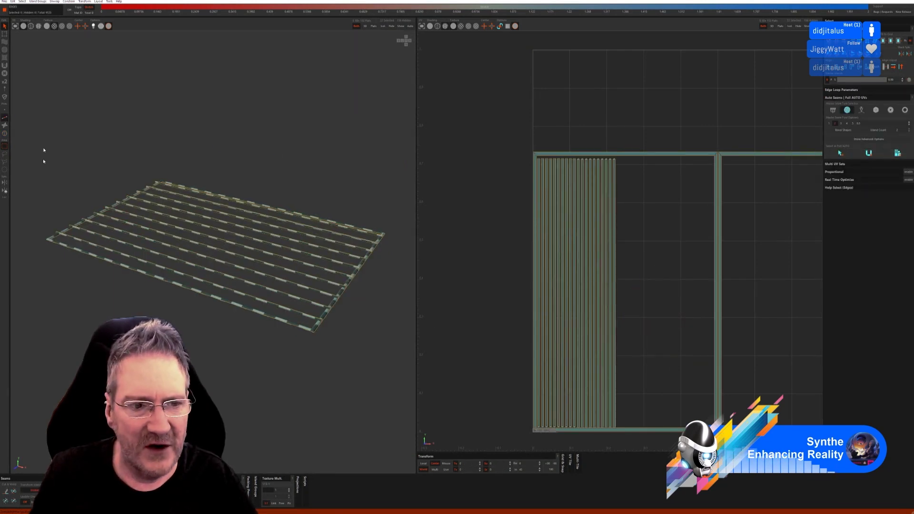
{"action": "left_click", "coordinate": [401, 27]}
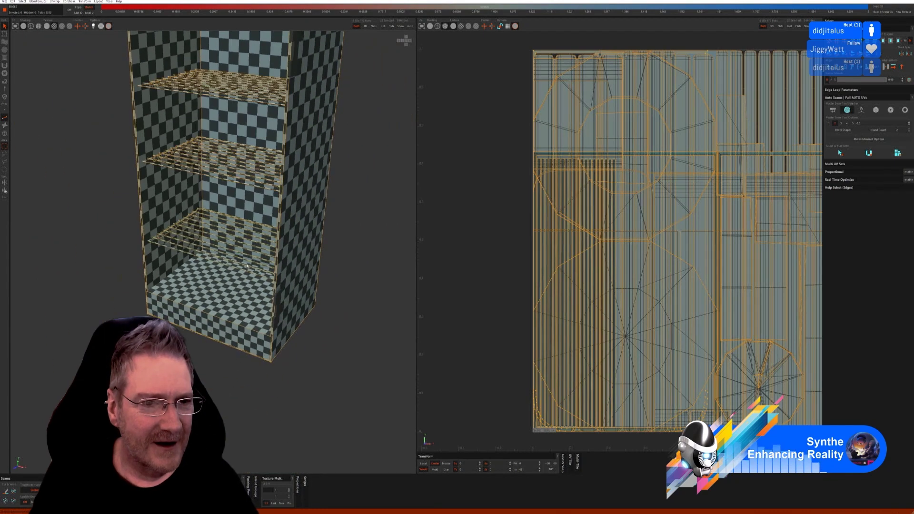
Step: Save the fridge body with its newly unwrapped shelves
{"action": "left_click_drag", "start_coordinate": [200, 380], "coordinate": [228, 377], "text": "alt"}
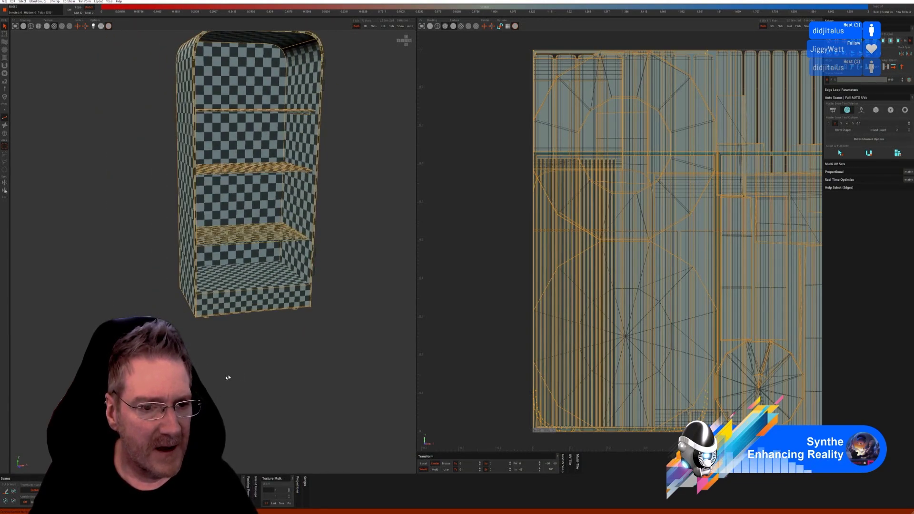
{"action": "left_click", "coordinate": [4, 2]}
{"action": "left_click", "coordinate": [15, 32]}
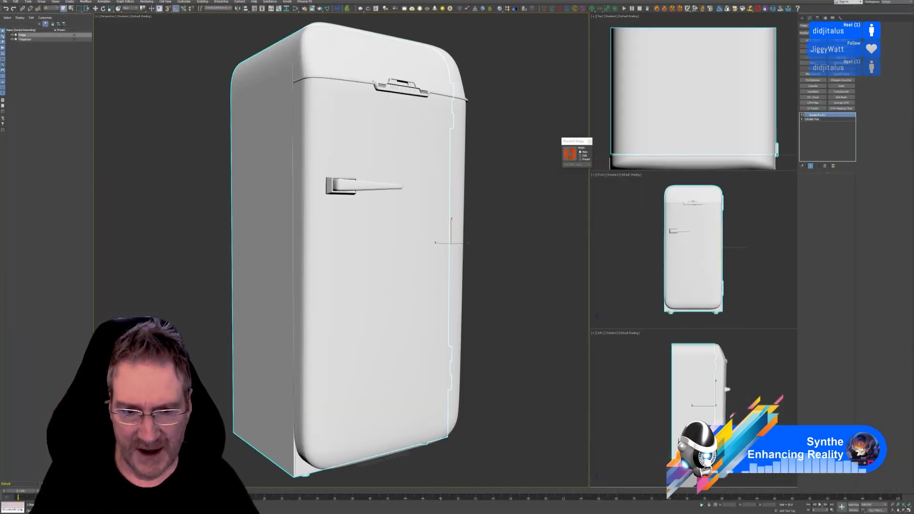
Step: In 3ds Max, isolate the fridge body without its door and examine the shelves and side hinges
{"action": "left_click", "coordinate": [701, 505]}
{"action": "scroll", "coordinate": [466, 312], "scroll_direction": "down", "scroll_amount": 5}
{"action": "scroll", "coordinate": [466, 272], "scroll_direction": "up", "scroll_amount": 3}
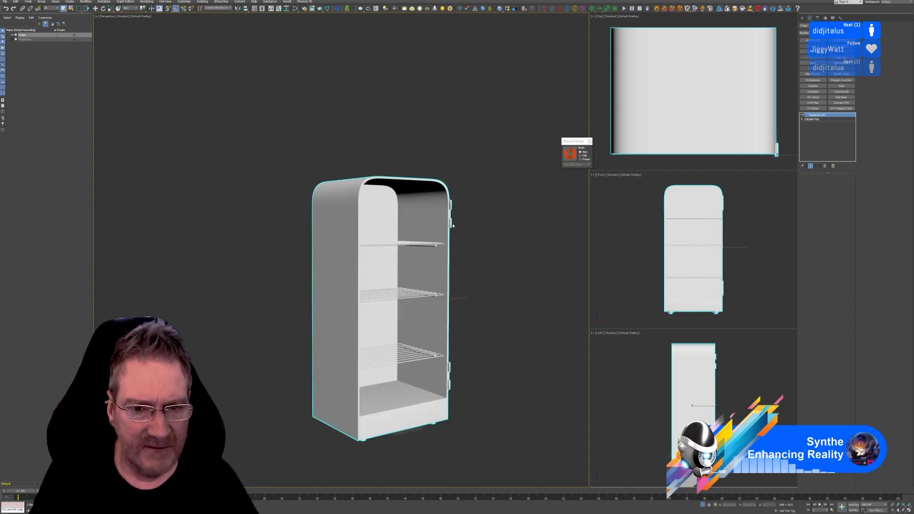
{"action": "scroll", "coordinate": [452, 225], "scroll_direction": "up", "scroll_amount": 6}
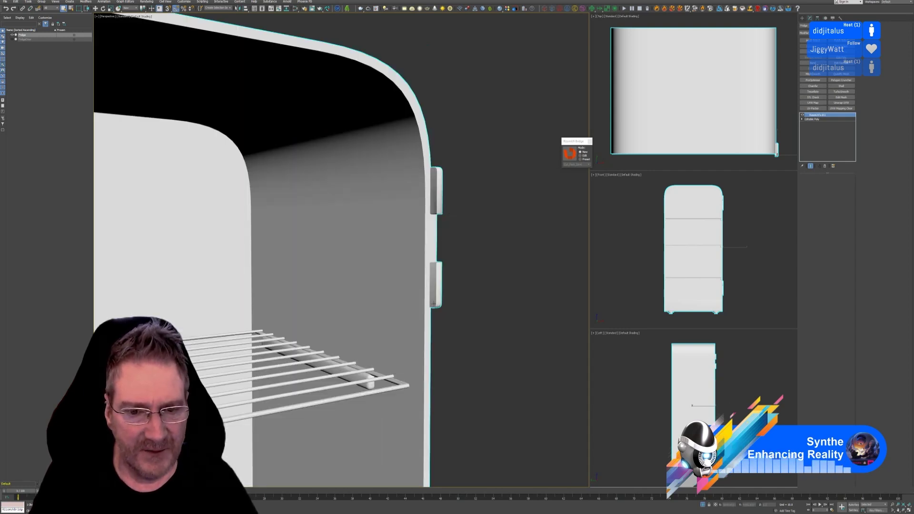
{"action": "scroll", "coordinate": [434, 303], "scroll_direction": "down", "scroll_amount": 6}
{"action": "middle_click_drag", "start_coordinate": [467, 329], "coordinate": [457, 249]}
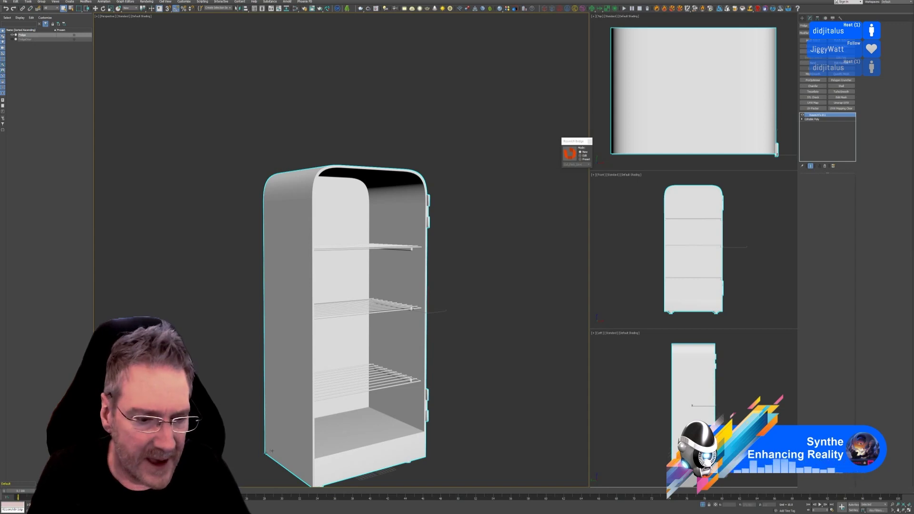
Step: Switch to the web browser, load the copied image link, and examine the tanker truck render enlarged before closing the browser
{"action": "key", "text": "alt+Tab"}
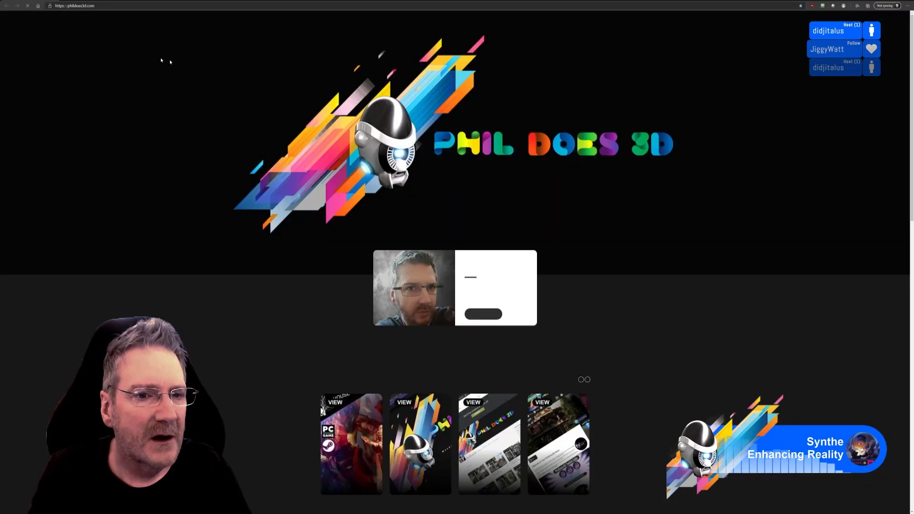
{"action": "left_click", "coordinate": [121, 6]}
{"action": "key", "text": "ctrl+v"}
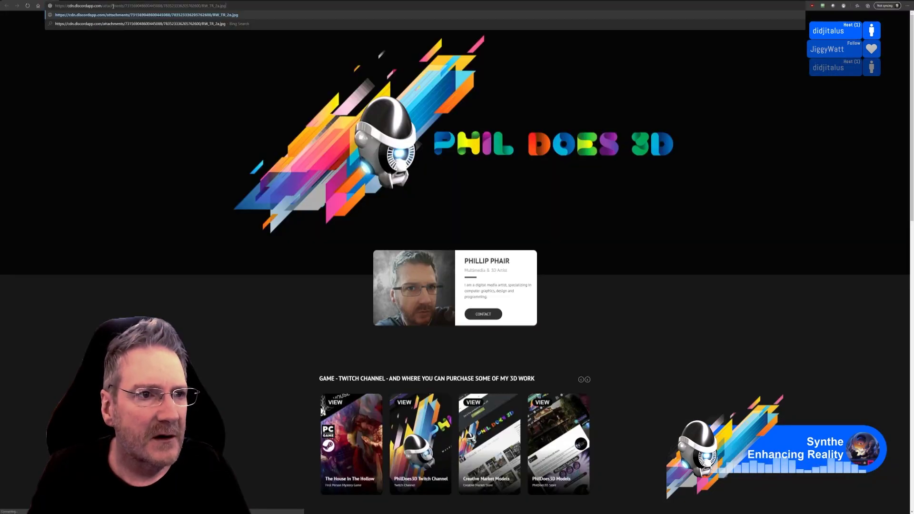
{"action": "key", "text": "Return"}
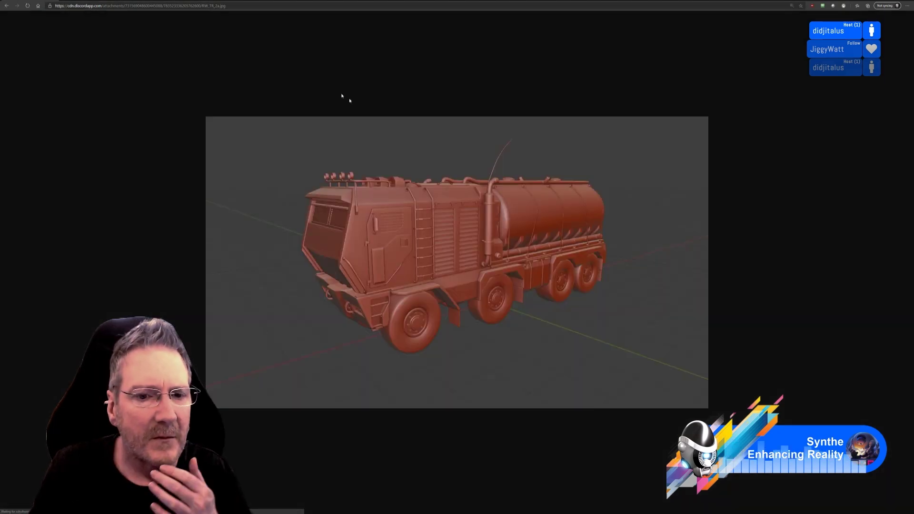
{"action": "scroll", "coordinate": [556, 259], "scroll_direction": "up", "scroll_amount": 4, "text": "ctrl"}
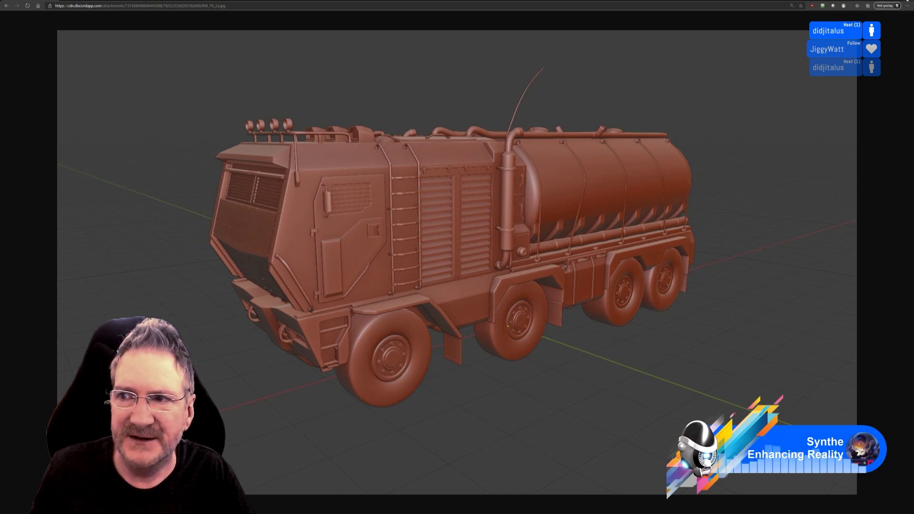
{"action": "left_click", "coordinate": [908, 2]}
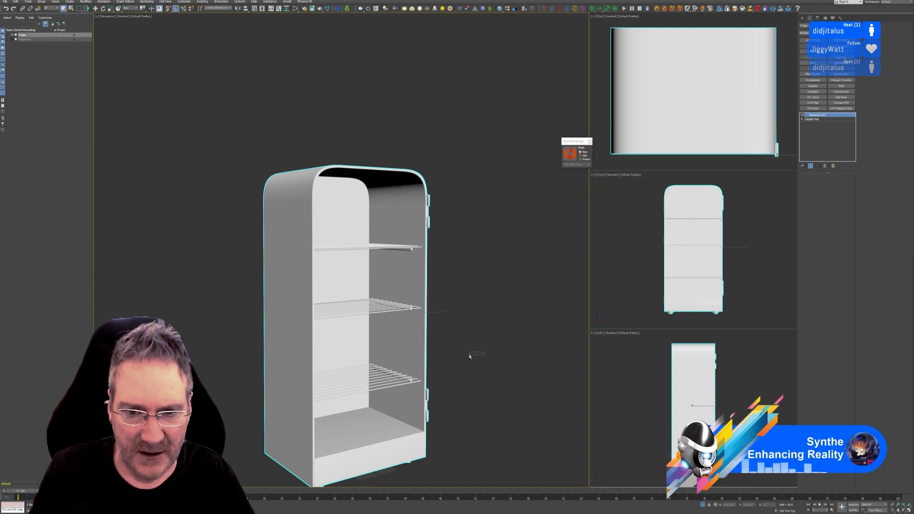
Step: Close the Rizom bridge window and collapse the fridge body's modifier stack into a single Editable Poly
{"action": "middle_click_drag", "start_coordinate": [543, 286], "coordinate": [507, 285], "text": "alt"}
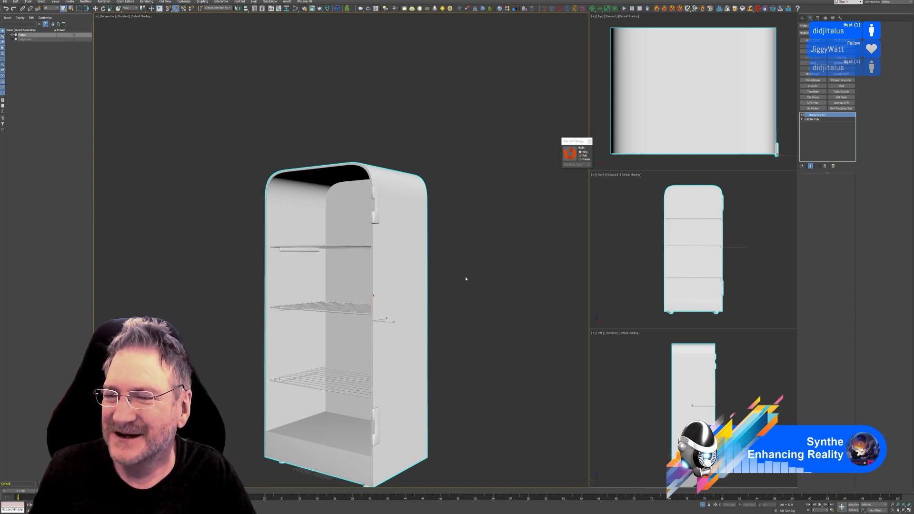
{"action": "middle_click_drag", "start_coordinate": [467, 272], "coordinate": [458, 281], "text": "alt"}
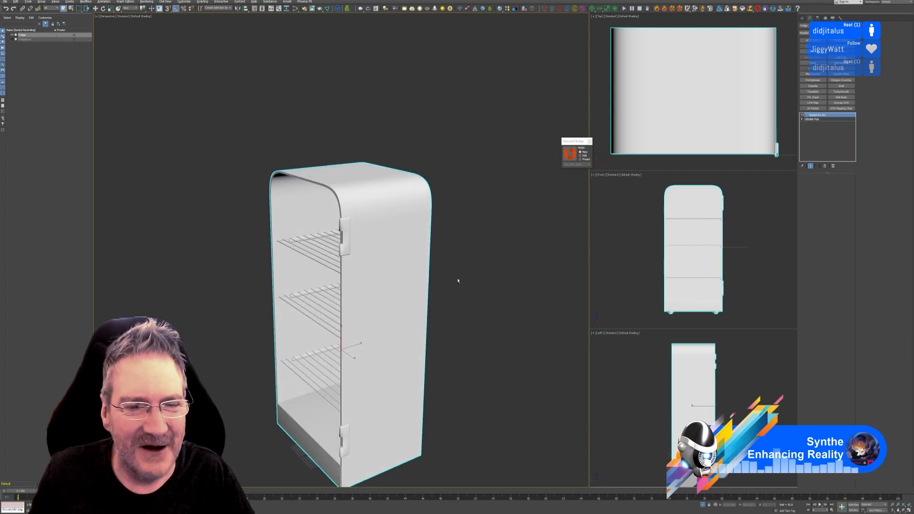
{"action": "scroll", "coordinate": [332, 222], "scroll_direction": "up", "scroll_amount": 3}
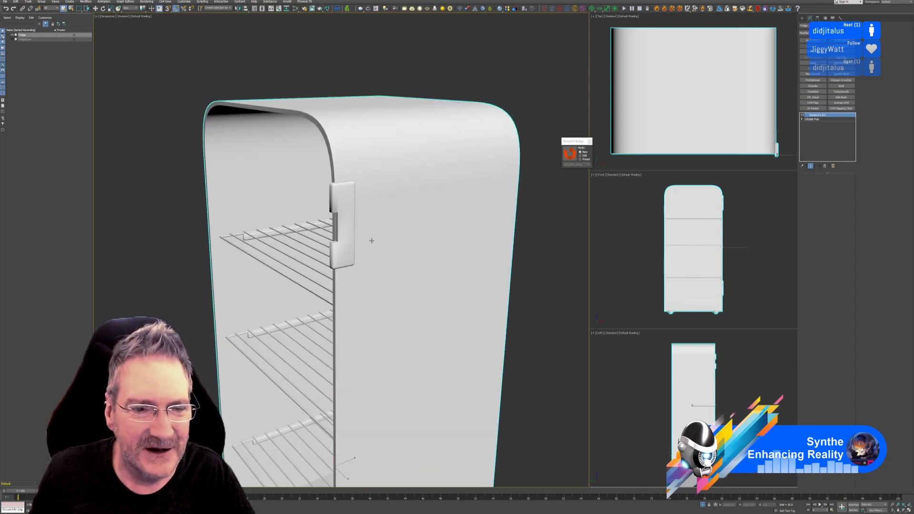
{"action": "scroll", "coordinate": [354, 244], "scroll_direction": "down", "scroll_amount": 1}
{"action": "scroll", "coordinate": [355, 243], "scroll_direction": "down", "scroll_amount": 3}
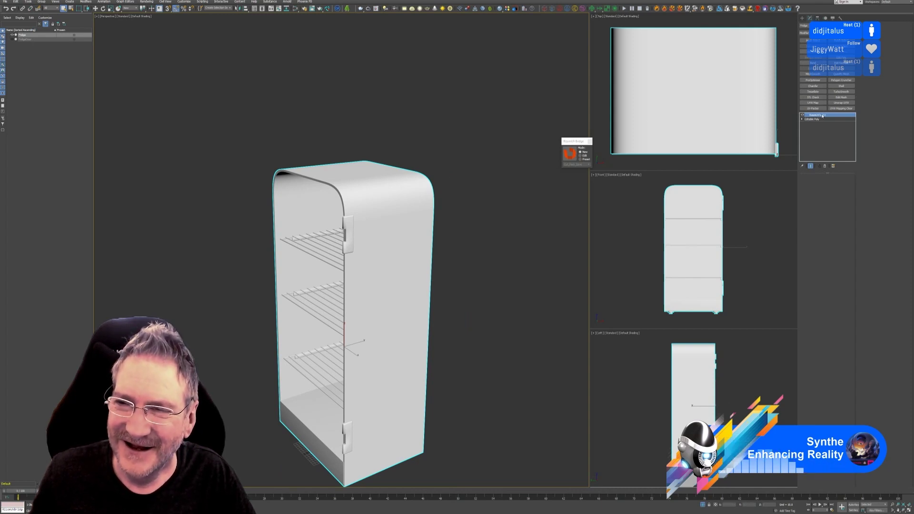
{"action": "left_click", "coordinate": [590, 141]}
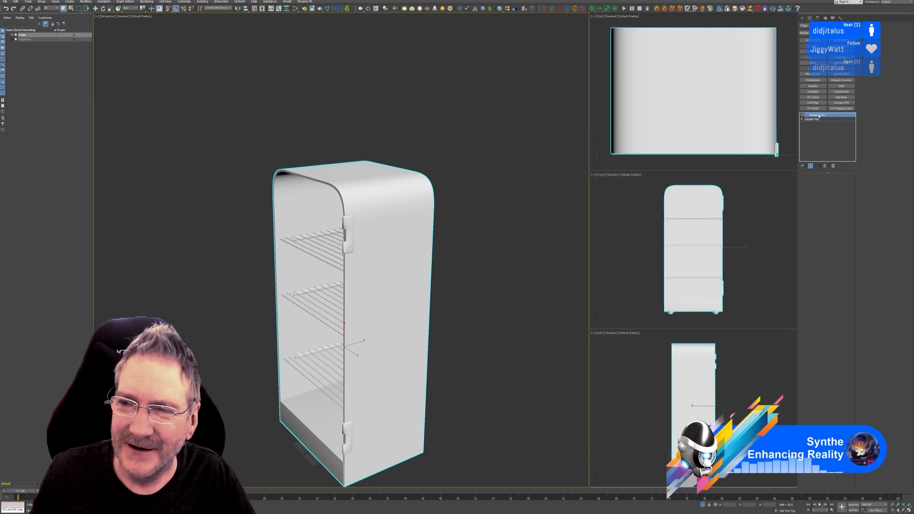
{"action": "right_click", "coordinate": [819, 116]}
{"action": "left_click", "coordinate": [830, 161]}
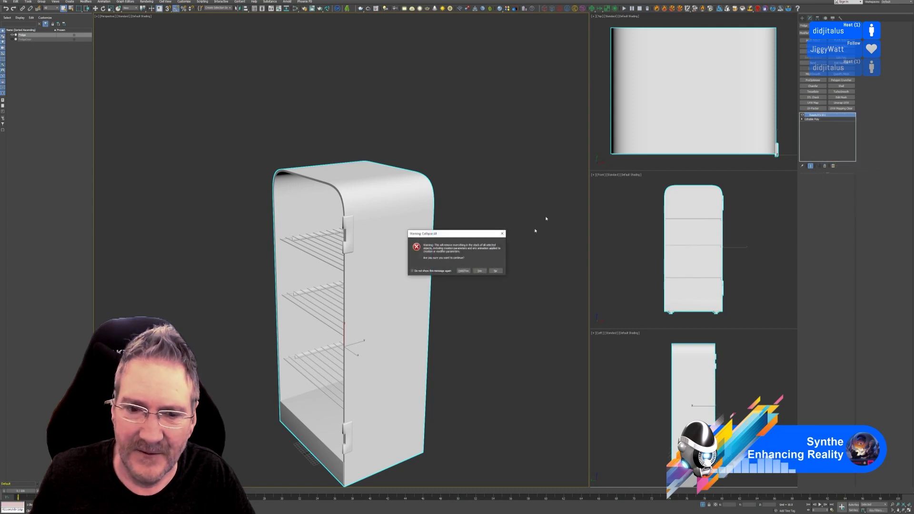
{"action": "left_click", "coordinate": [479, 271]}
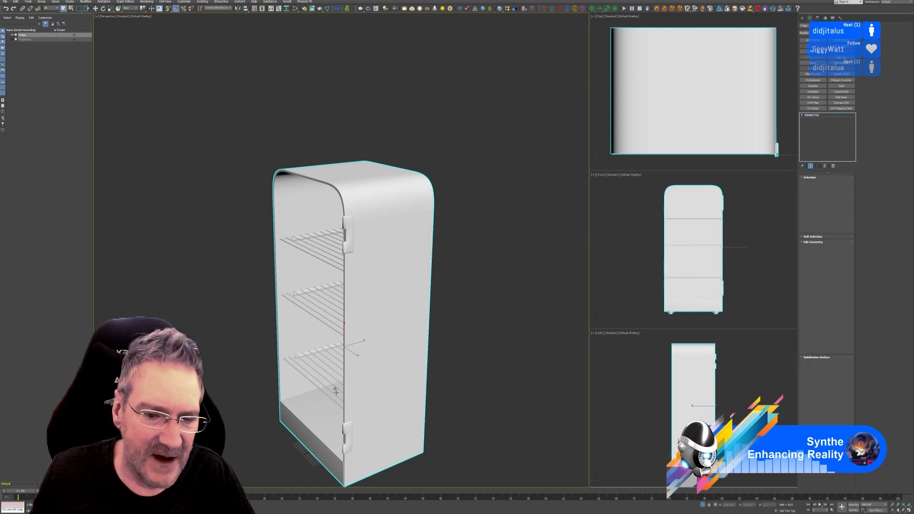
Step: Select the upper and lower hinges as elements and detach them together from the fridge body as a separate object
{"action": "left_click", "coordinate": [837, 183]}
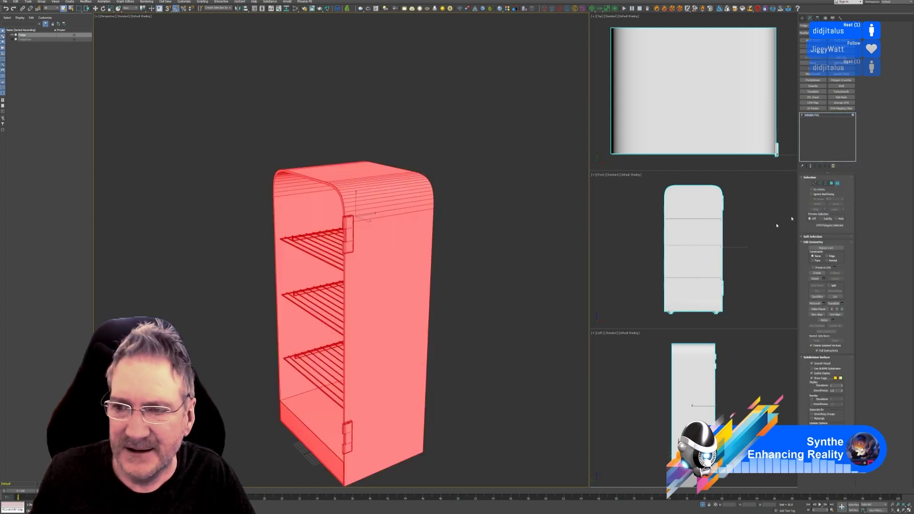
{"action": "key", "text": "ctrl+d"}
{"action": "left_click", "coordinate": [352, 222]}
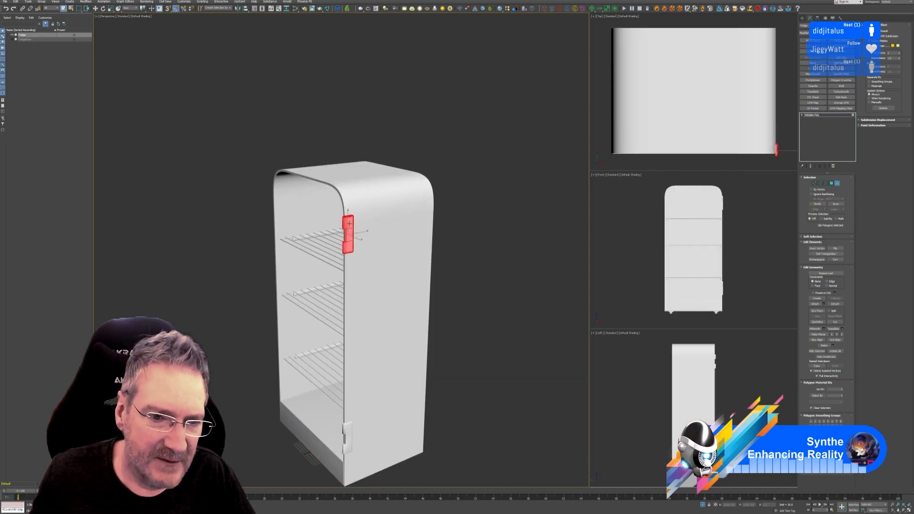
{"action": "left_click", "coordinate": [346, 430], "text": "ctrl"}
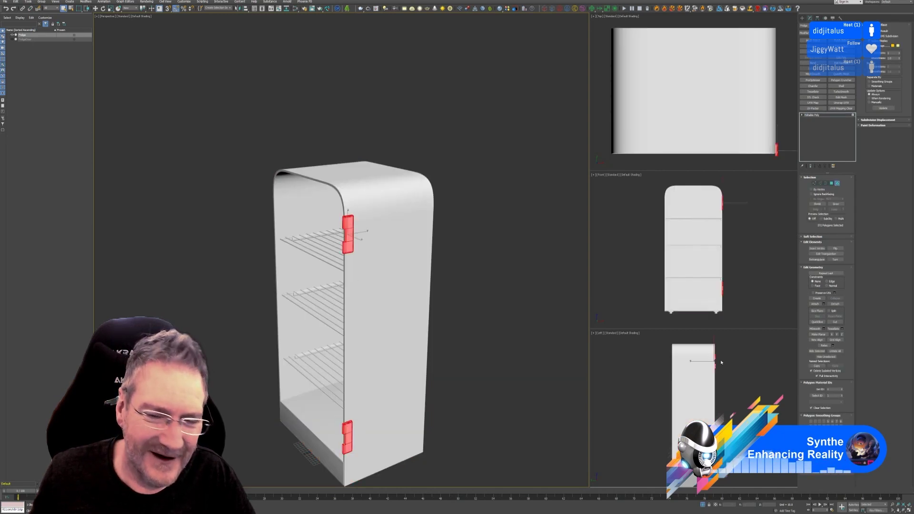
{"action": "left_click", "coordinate": [834, 303]}
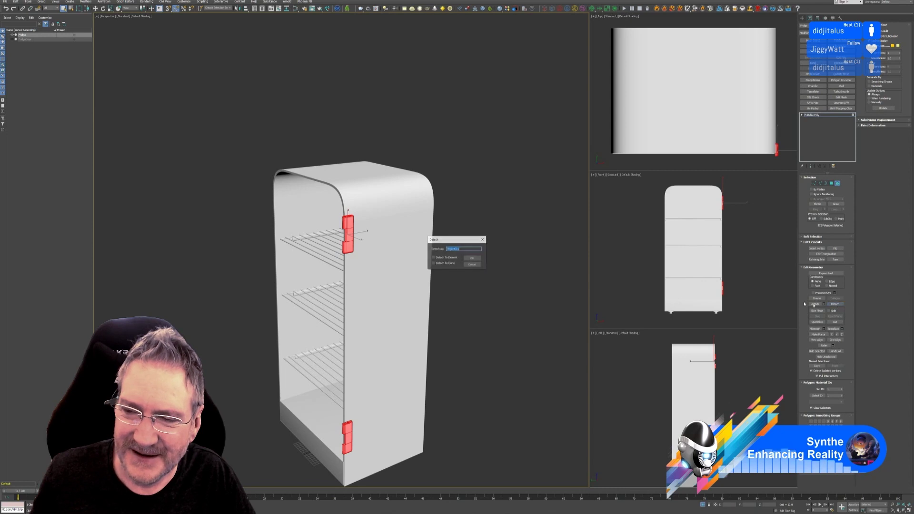
{"action": "left_click", "coordinate": [470, 258]}
{"action": "left_click", "coordinate": [838, 183]}
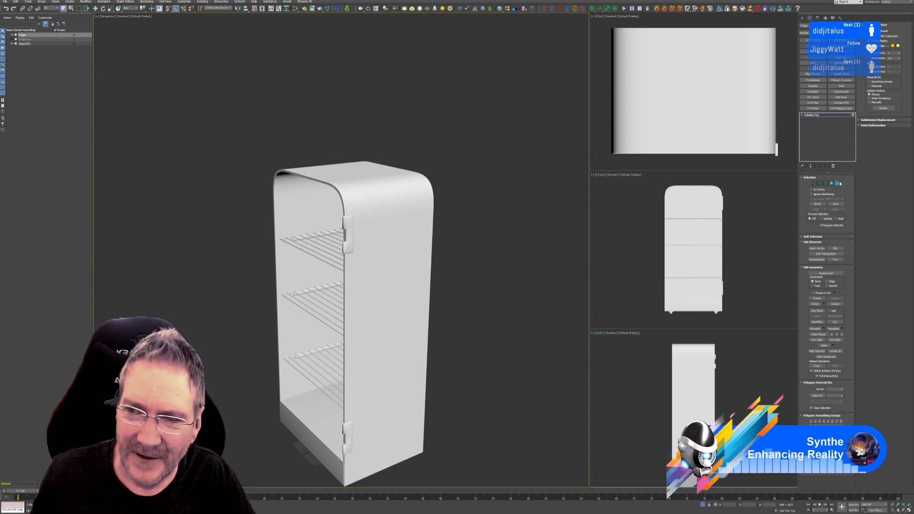
Step: Select the detached hinge object and send it to RizomUV through the Rizom bridge
{"action": "left_click", "coordinate": [484, 217]}
{"action": "left_click", "coordinate": [349, 230]}
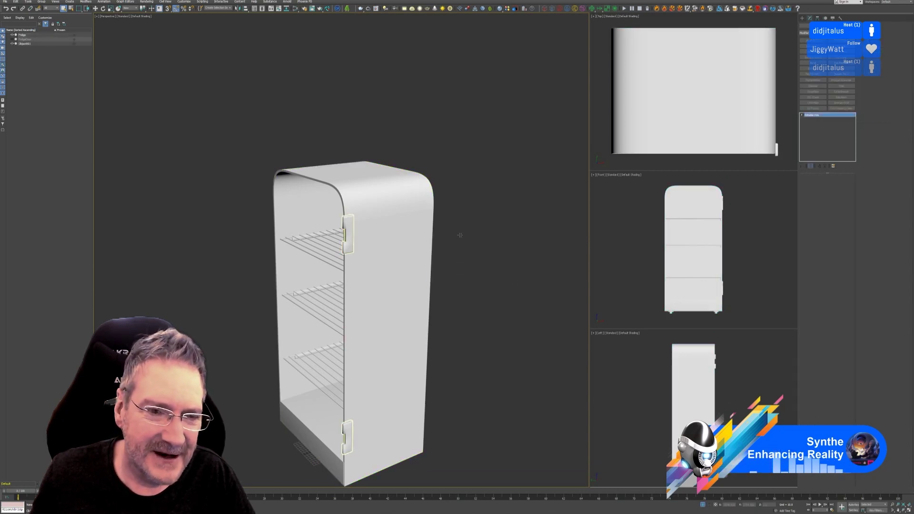
{"action": "left_click", "coordinate": [327, 8]}
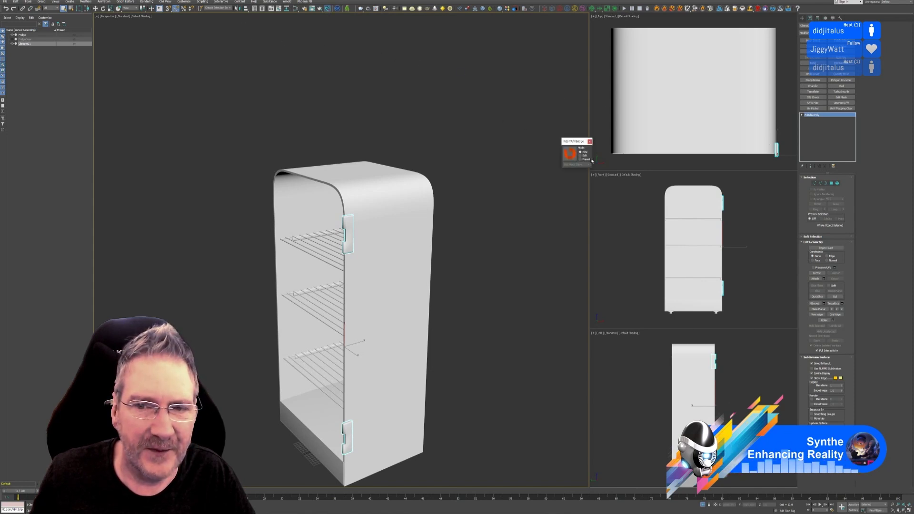
{"action": "left_click", "coordinate": [548, 249]}
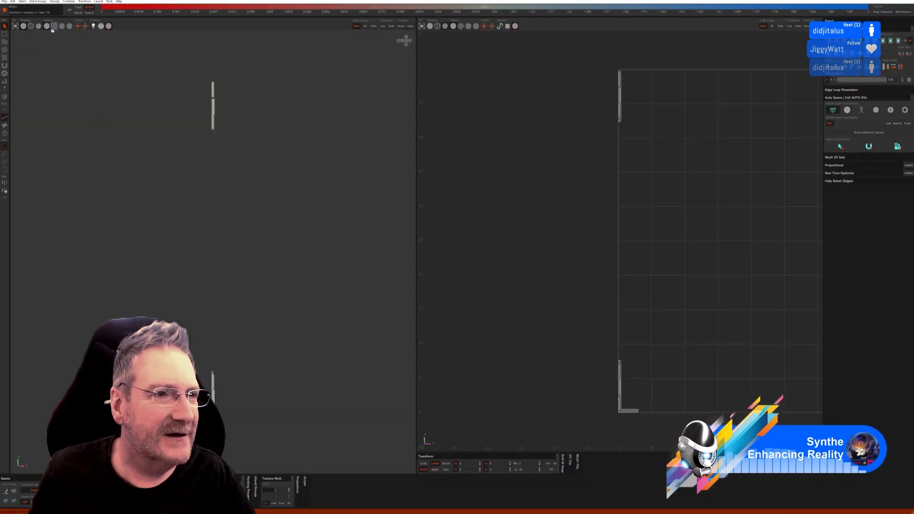
Step: Display the checker texture in RizomUV, unwrap and pack both hinges with auto seams, and save the result
{"action": "left_click", "coordinate": [53, 28]}
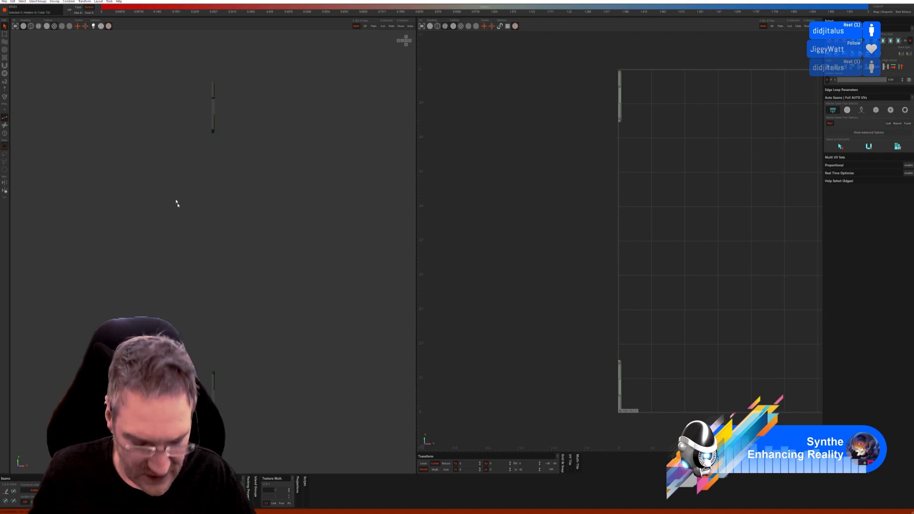
{"action": "left_click_drag", "start_coordinate": [186, 276], "coordinate": [280, 286], "text": "alt"}
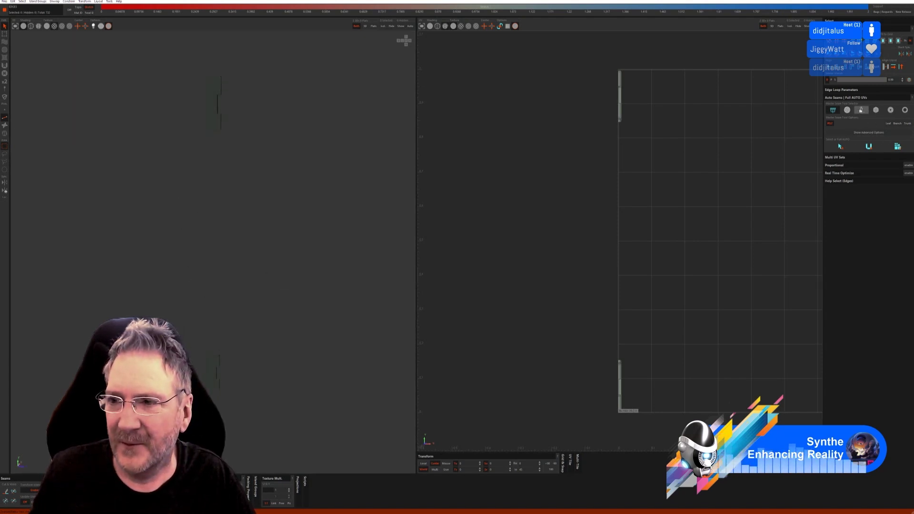
{"action": "left_click", "coordinate": [875, 110]}
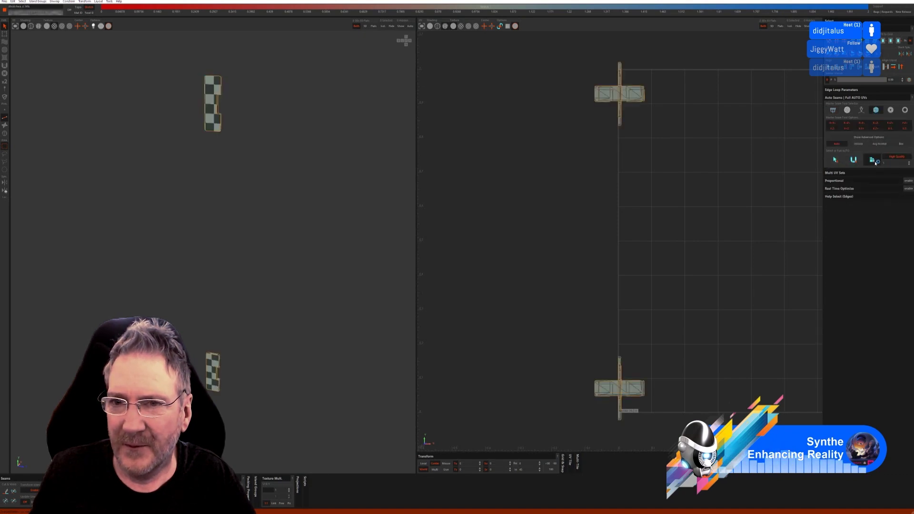
{"action": "left_click", "coordinate": [5, 2]}
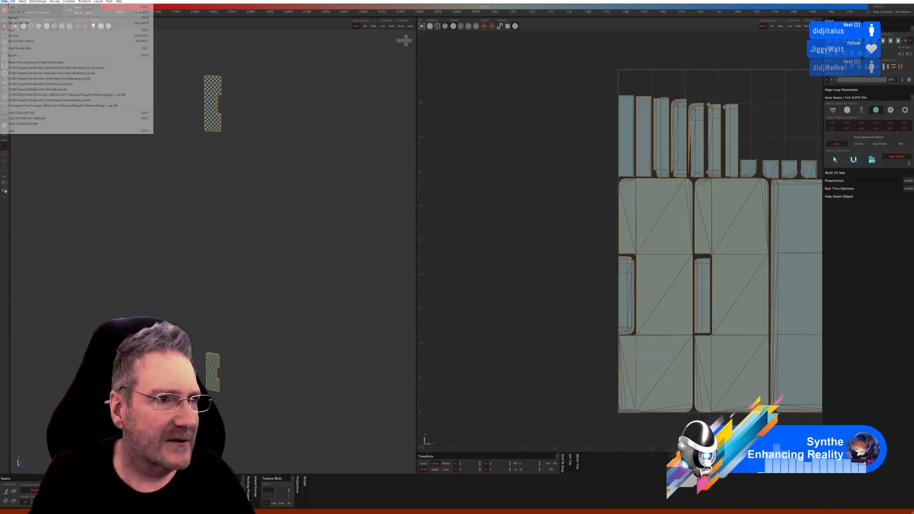
{"action": "left_click", "coordinate": [18, 30]}
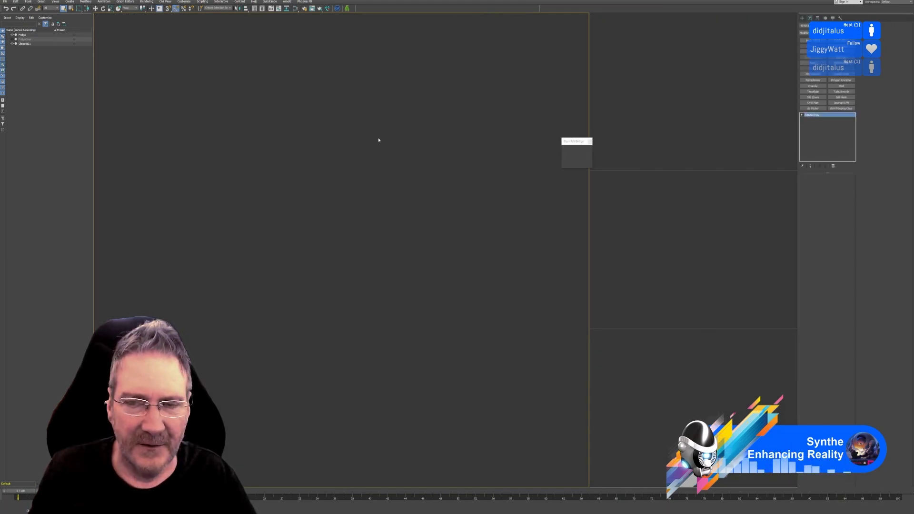
Step: Back in 3ds Max, attach the unwrapped hinges to the fridge body
{"action": "scroll", "coordinate": [508, 199], "scroll_direction": "down", "scroll_amount": 3}
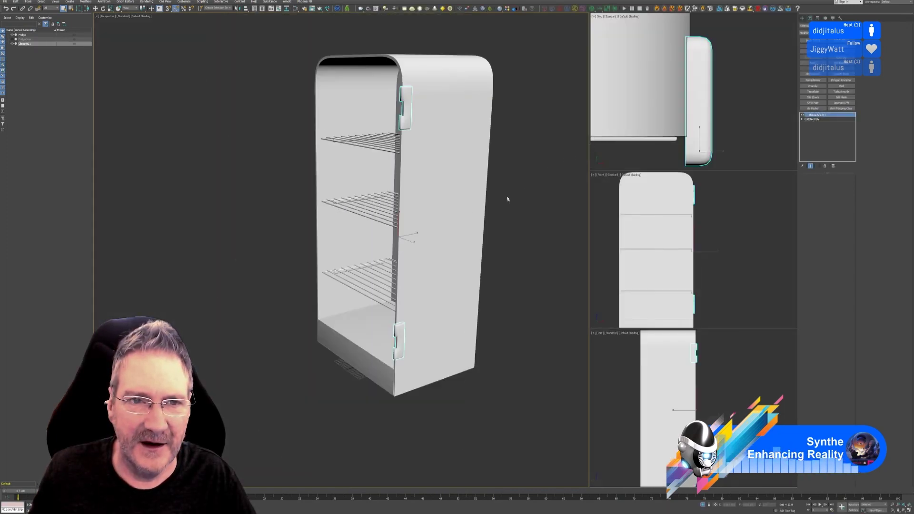
{"action": "middle_click_drag", "start_coordinate": [514, 180], "coordinate": [493, 205]}
{"action": "left_click", "coordinate": [510, 177]}
{"action": "left_click", "coordinate": [462, 157]}
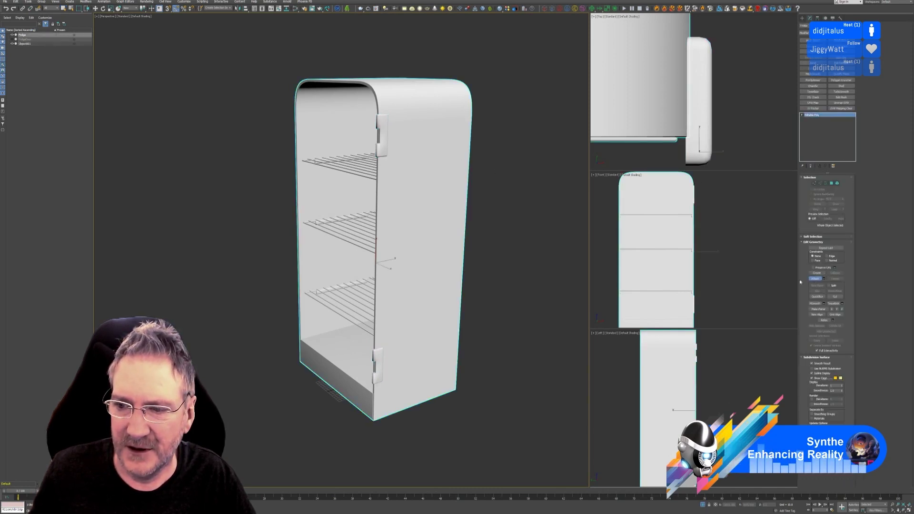
{"action": "left_click", "coordinate": [374, 145]}
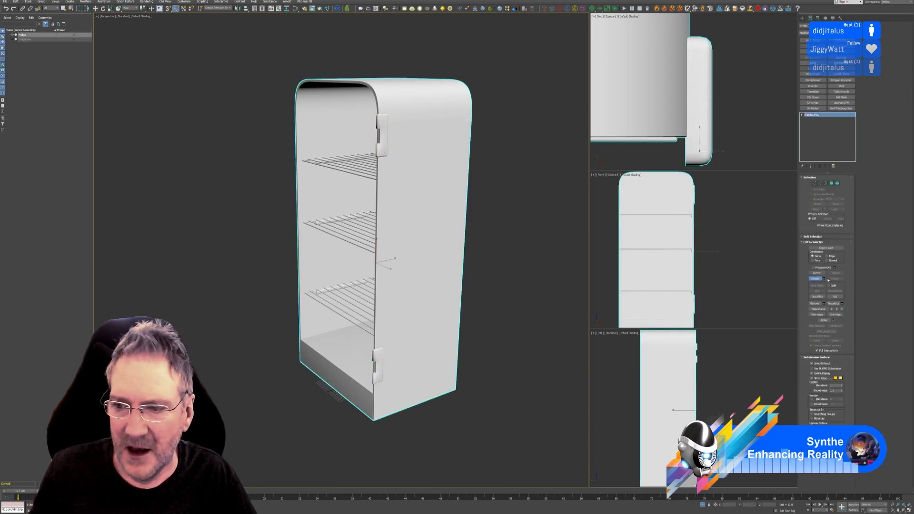
{"action": "key", "text": "w"}
Step: Apply an Unwrap UVW modifier to the fridge, pack all of its UVs together, and hide the green seam lines
{"action": "left_click", "coordinate": [841, 103]}
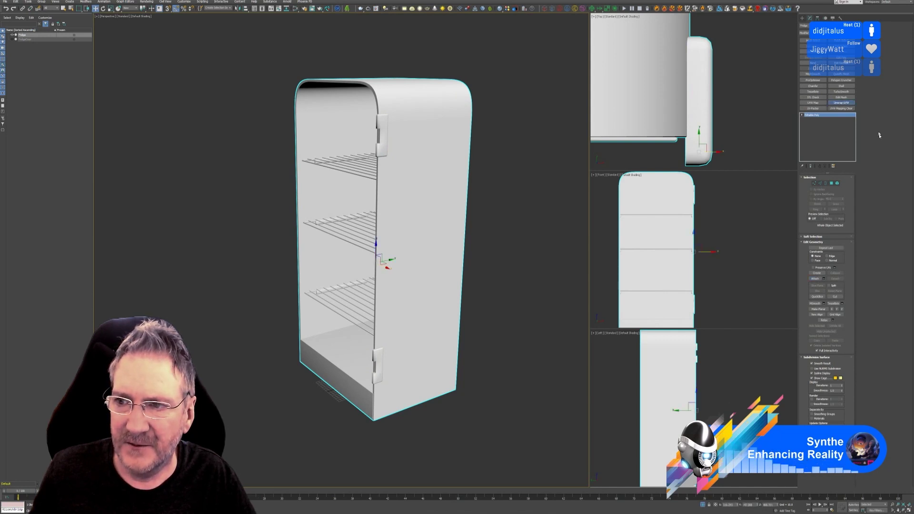
{"action": "left_click", "coordinate": [828, 280]}
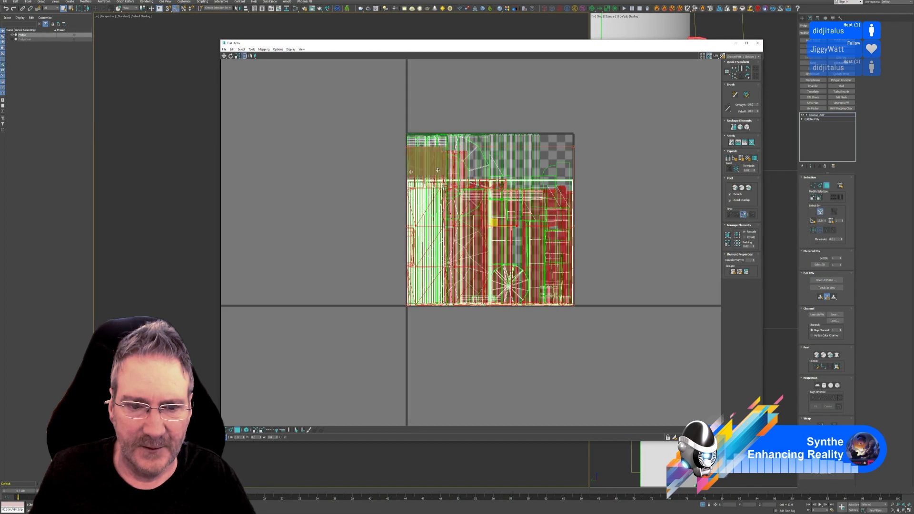
{"action": "left_click_drag", "start_coordinate": [371, 85], "coordinate": [602, 341]}
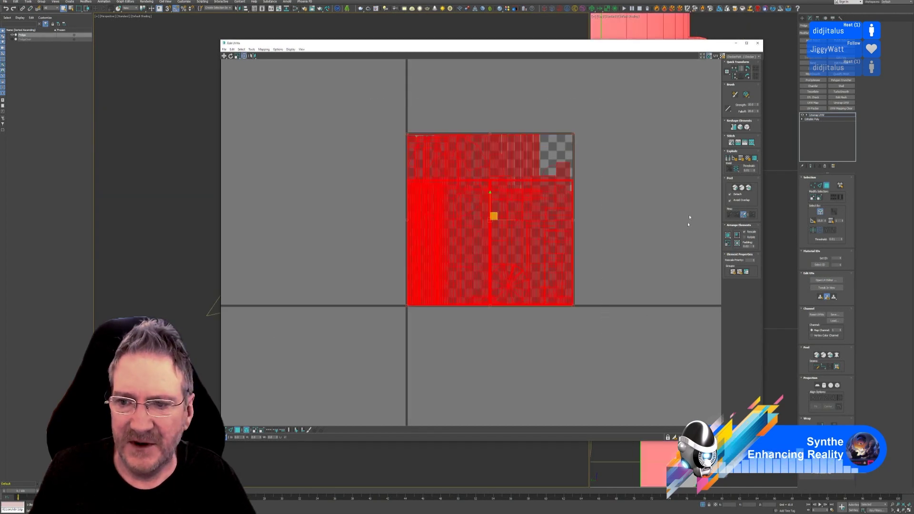
{"action": "left_click", "coordinate": [727, 244]}
{"action": "left_click", "coordinate": [665, 199]}
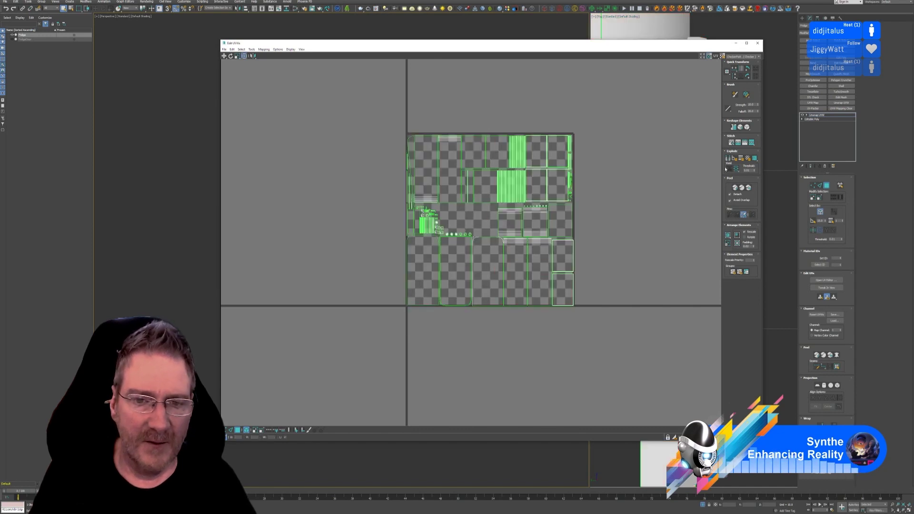
{"action": "left_click", "coordinate": [758, 43]}
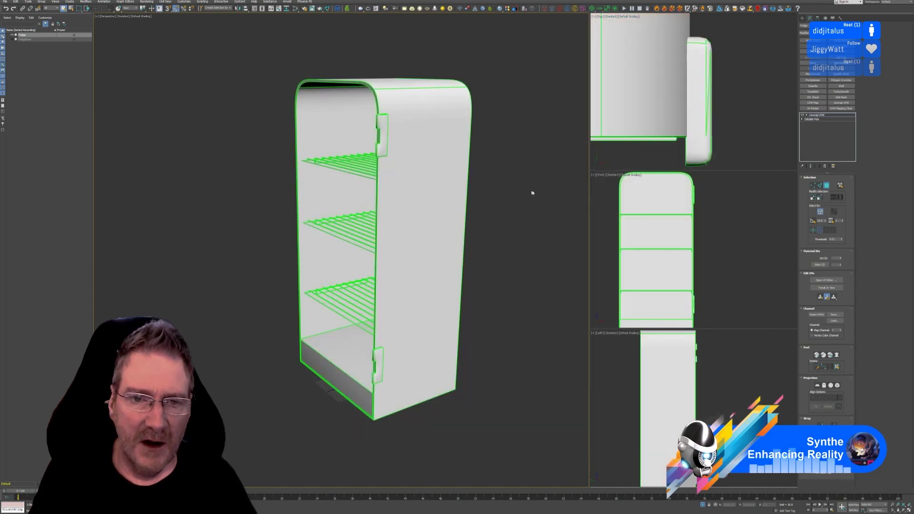
{"action": "middle_click_drag", "start_coordinate": [464, 184], "coordinate": [461, 189]}
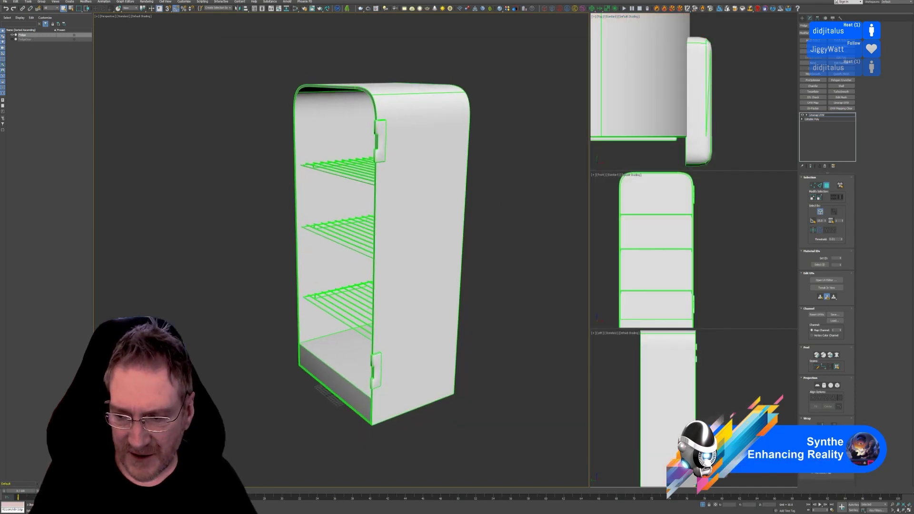
{"action": "left_click", "coordinate": [813, 446]}
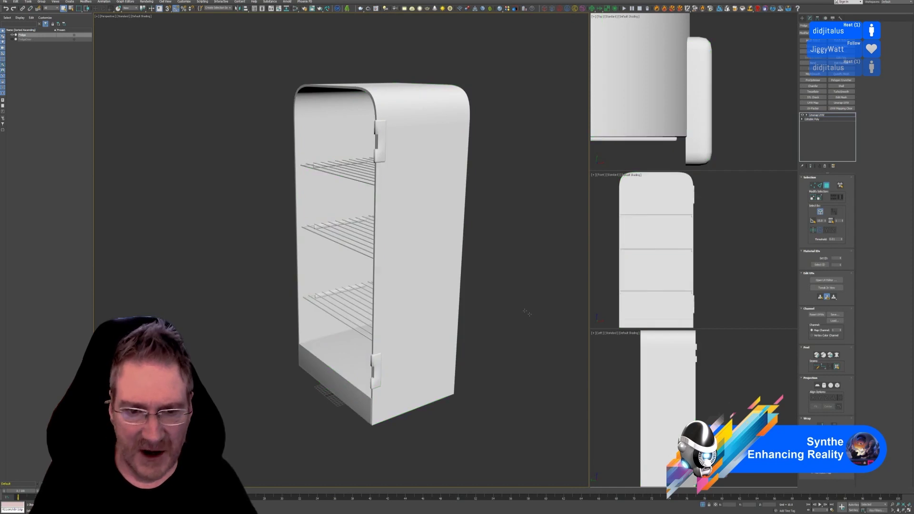
Step: Open the Slate Material Editor and add a Checker map beside the fridge's material node
{"action": "middle_click_drag", "start_coordinate": [449, 216], "coordinate": [442, 214]}
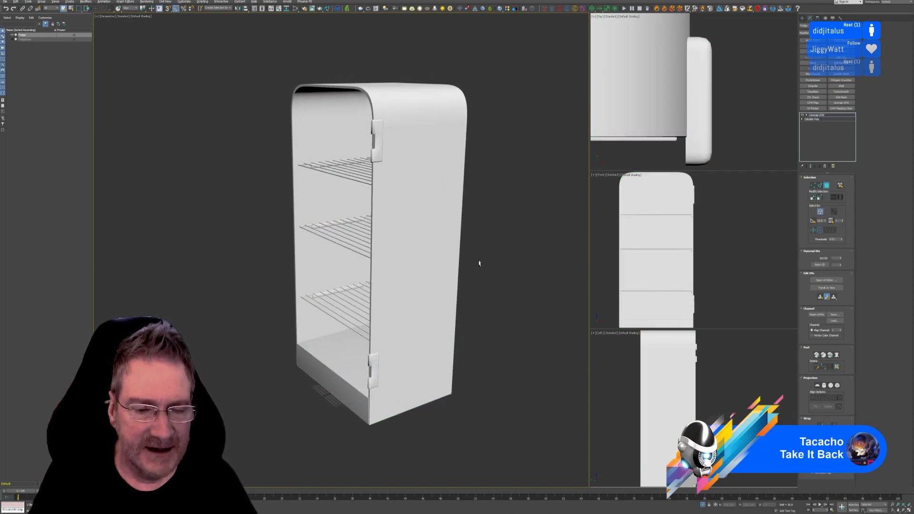
{"action": "middle_click_drag", "start_coordinate": [475, 257], "coordinate": [446, 232], "text": "alt"}
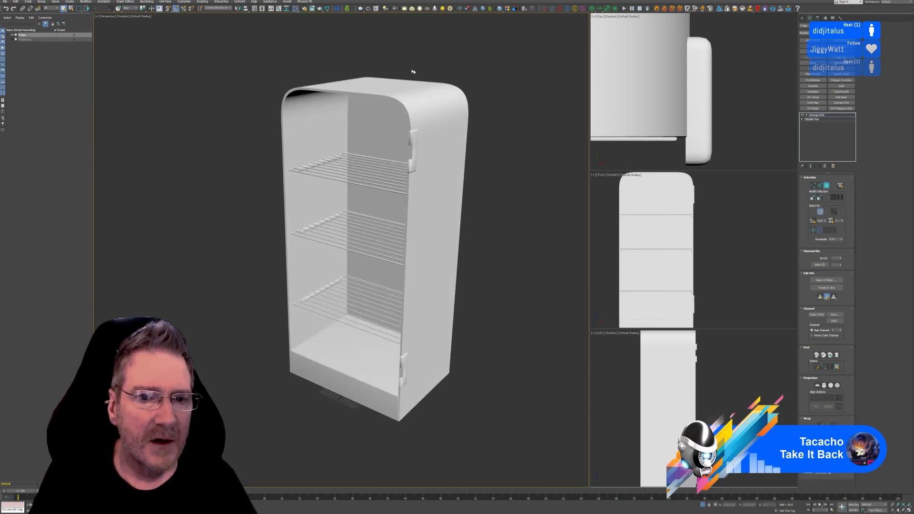
{"action": "key", "text": "m"}
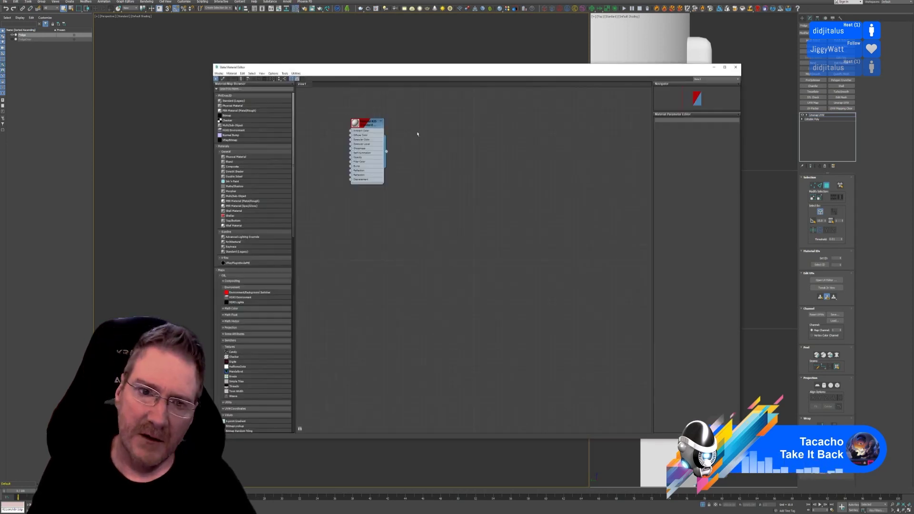
{"action": "right_click", "coordinate": [419, 117]}
{"action": "left_click", "coordinate": [428, 197]}
{"action": "middle_click_drag", "start_coordinate": [432, 170], "coordinate": [513, 220]}
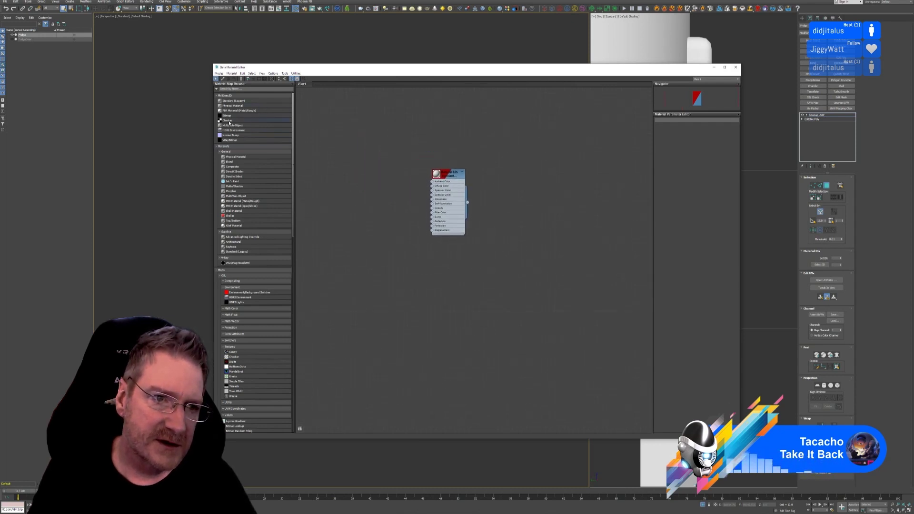
{"action": "left_click_drag", "start_coordinate": [354, 152], "coordinate": [355, 152]}
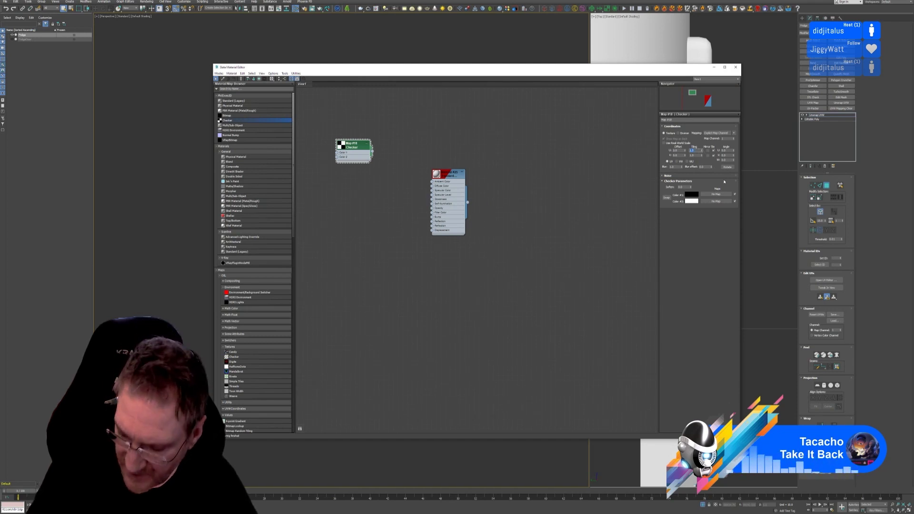
Step: Set the Checker map's tiling to 30, connect it to the material's Diffuse Color, and close the material editor
{"action": "type", "text": "20"}
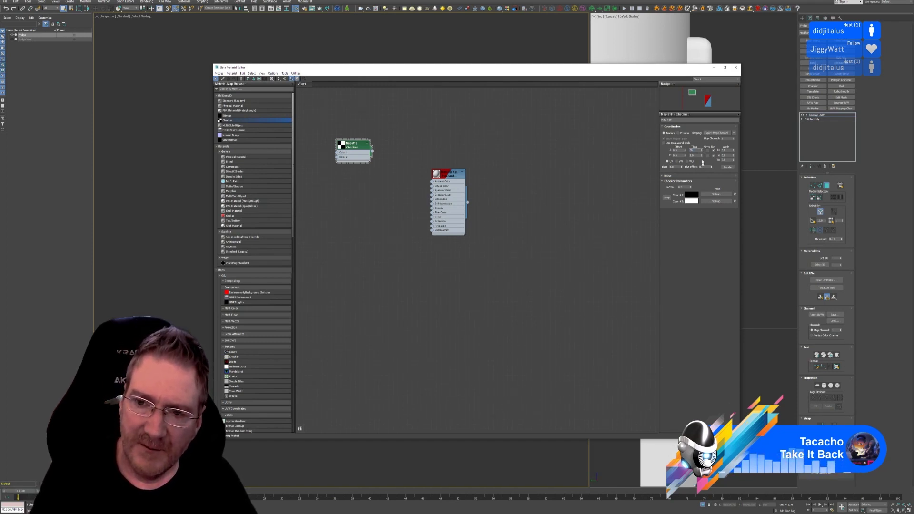
{"action": "type", "text": "30"}
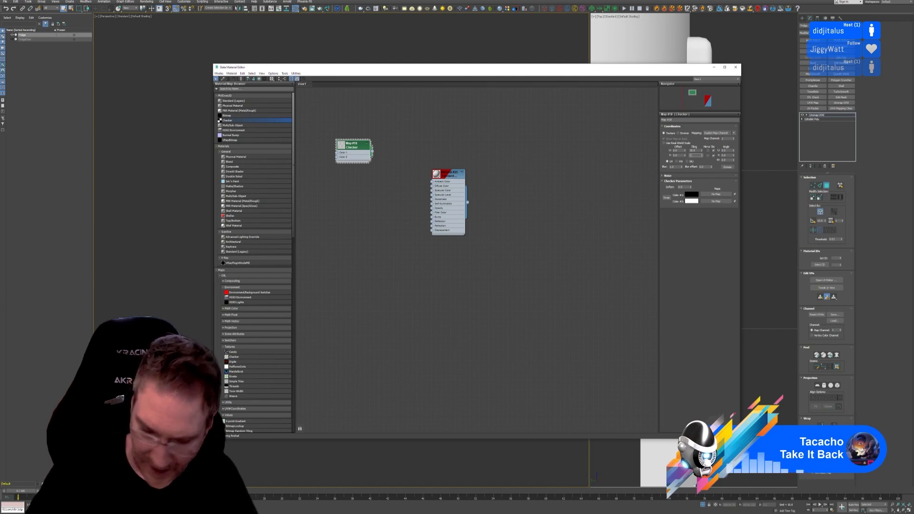
{"action": "key", "text": "Return"}
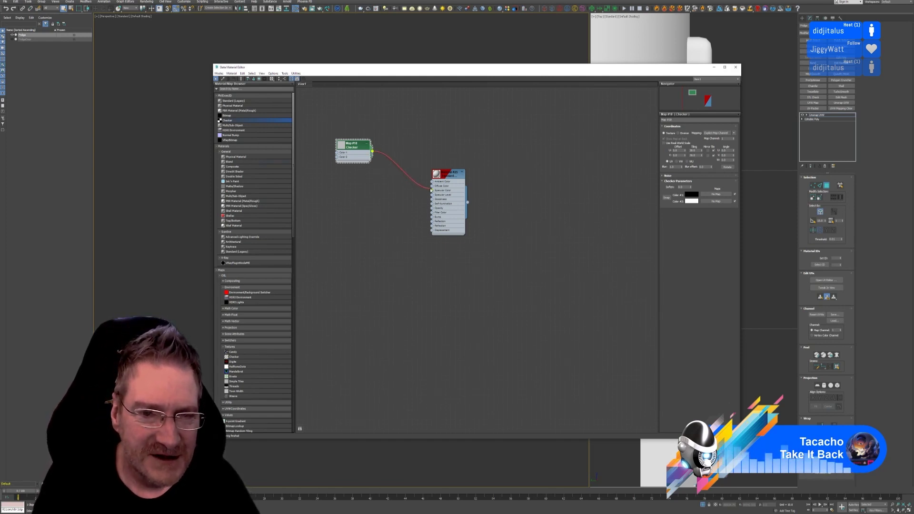
{"action": "left_click_drag", "start_coordinate": [431, 190], "coordinate": [432, 187]}
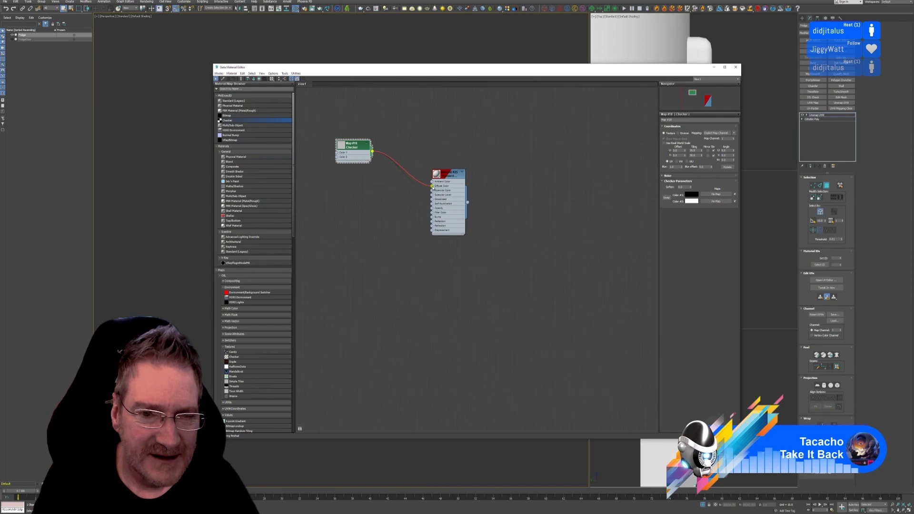
{"action": "left_click", "coordinate": [736, 67]}
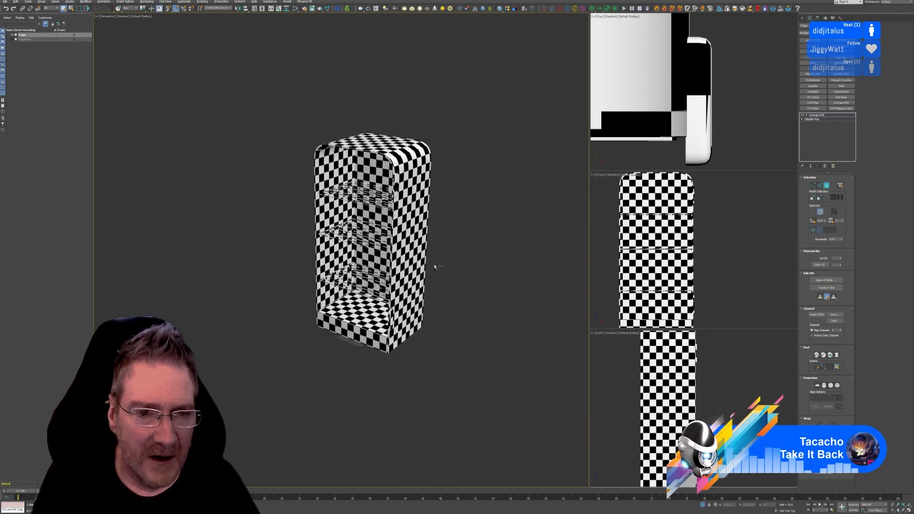
Step: Examine the checker pattern on all sides of the fridge body, its underside, and its interior for UV stretching
{"action": "middle_click_drag", "start_coordinate": [445, 268], "coordinate": [346, 263], "text": "alt"}
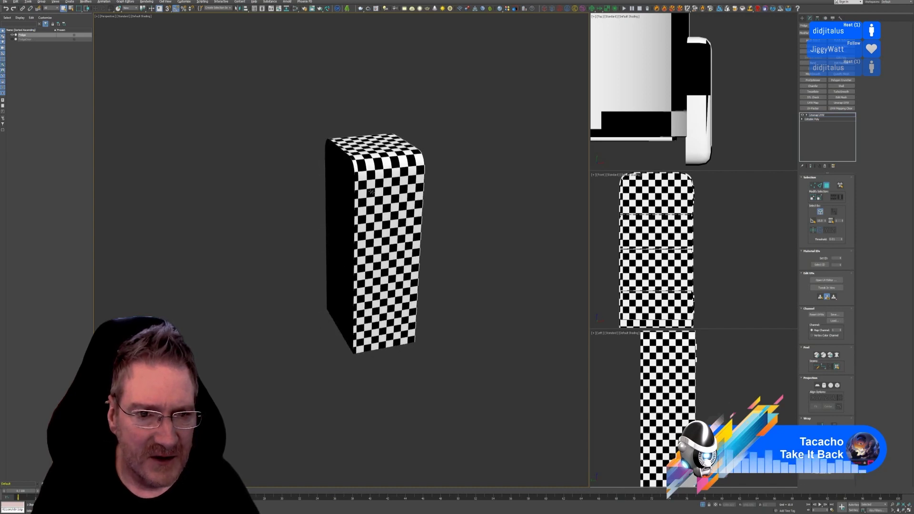
{"action": "middle_click_drag", "start_coordinate": [435, 289], "coordinate": [394, 204], "text": "alt"}
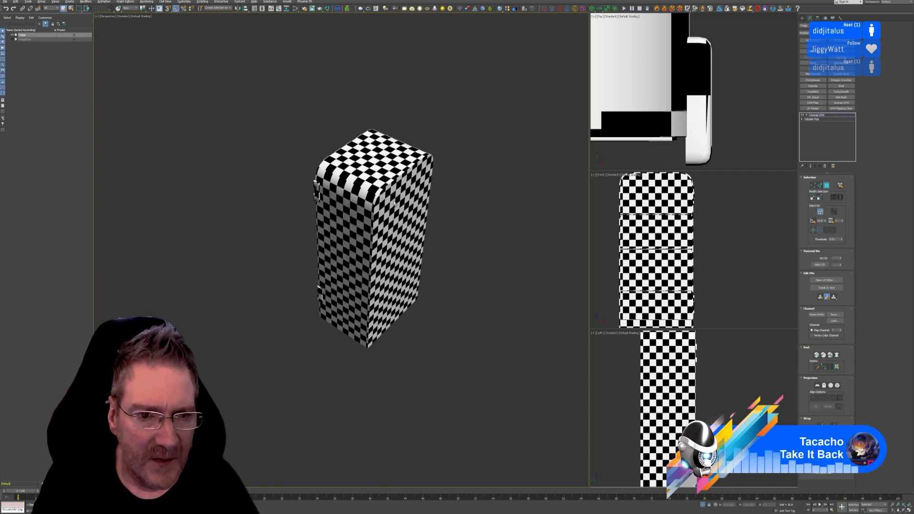
{"action": "middle_click_drag", "start_coordinate": [459, 257], "coordinate": [320, 249], "text": "alt"}
{"action": "middle_click_drag", "start_coordinate": [411, 212], "coordinate": [532, 257], "text": "alt"}
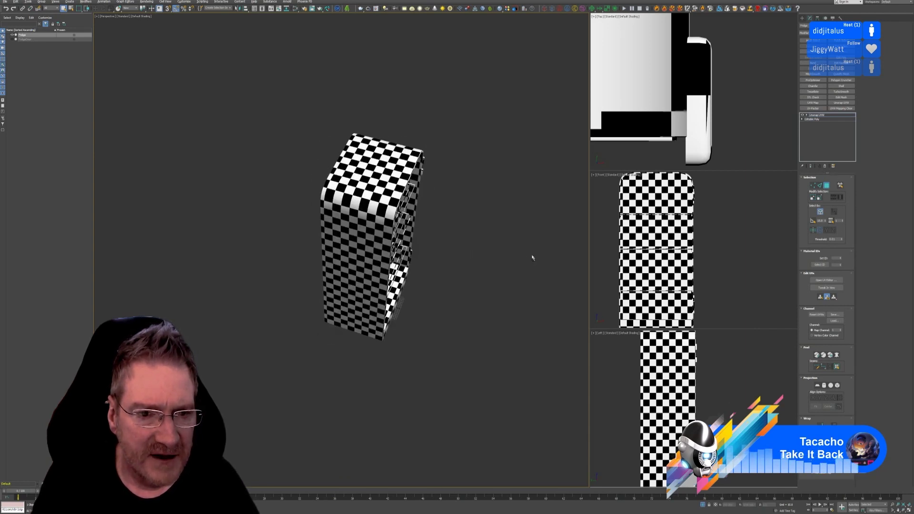
{"action": "scroll", "coordinate": [358, 198], "scroll_direction": "up", "scroll_amount": 5}
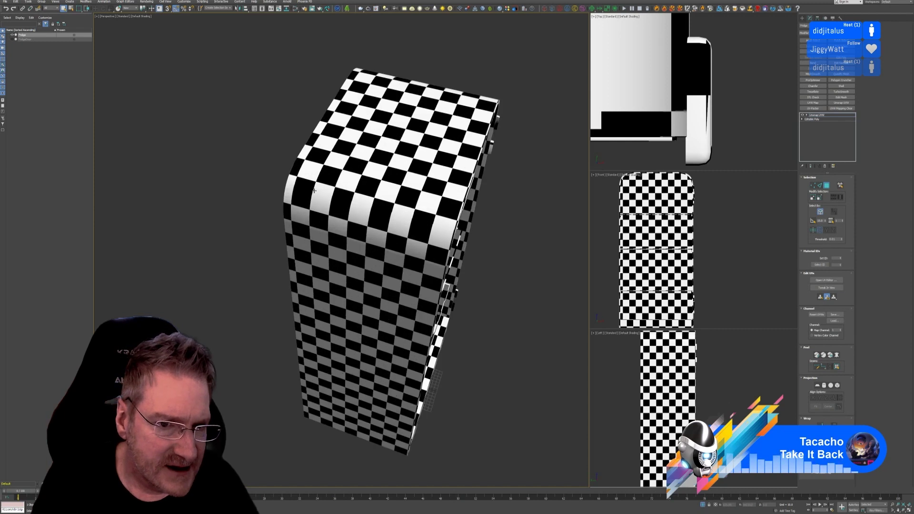
{"action": "scroll", "coordinate": [474, 251], "scroll_direction": "down", "scroll_amount": 5}
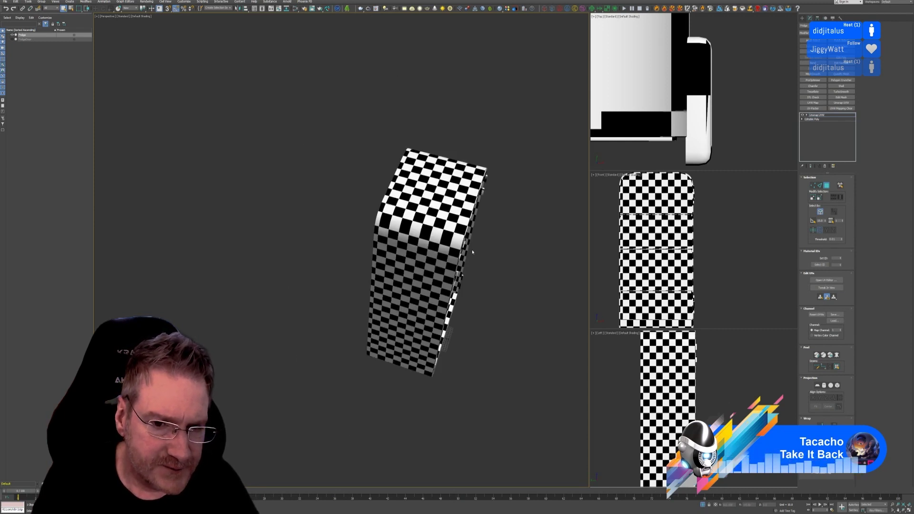
{"action": "middle_click_drag", "start_coordinate": [492, 277], "coordinate": [489, 239], "text": "alt"}
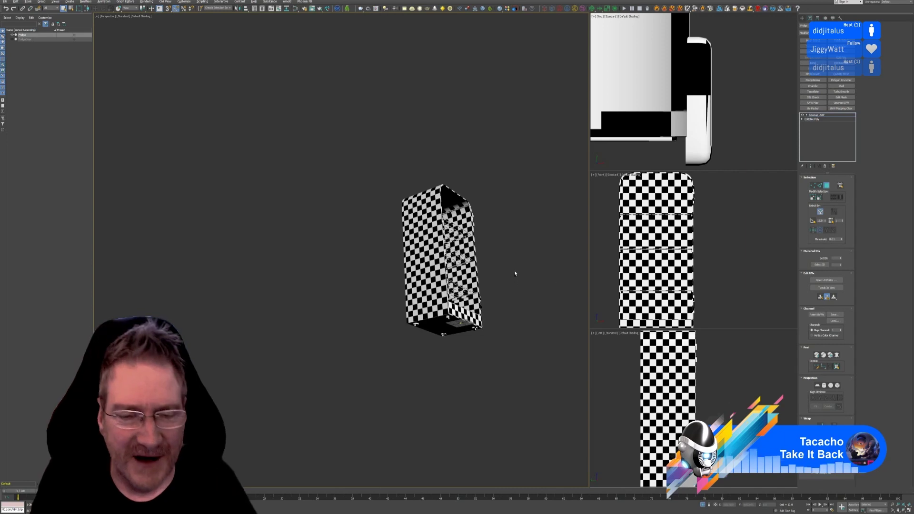
{"action": "middle_click_drag", "start_coordinate": [514, 271], "coordinate": [541, 280], "text": "alt"}
{"action": "scroll", "coordinate": [457, 262], "scroll_direction": "up", "scroll_amount": 5}
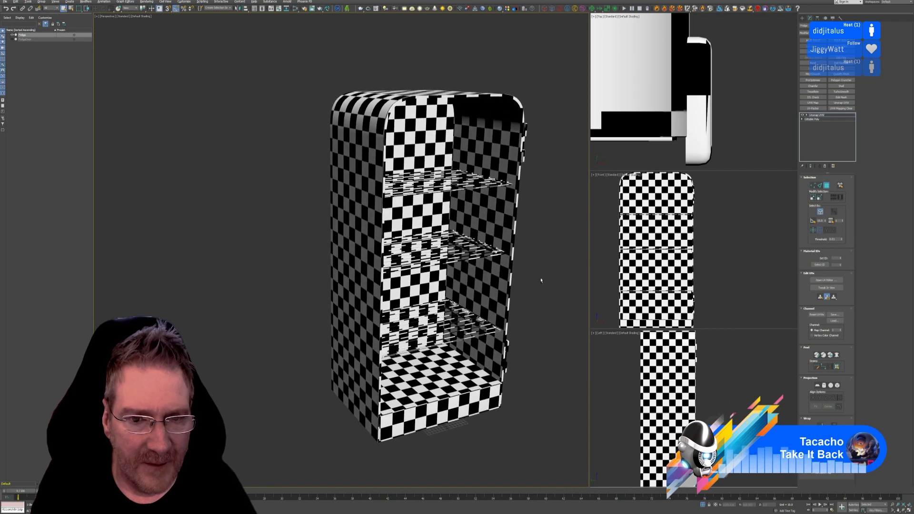
Step: Disconnect the Checker map from the material's Diffuse Color so the fridge is plain again, and close the material editor
{"action": "left_click", "coordinate": [297, 9]}
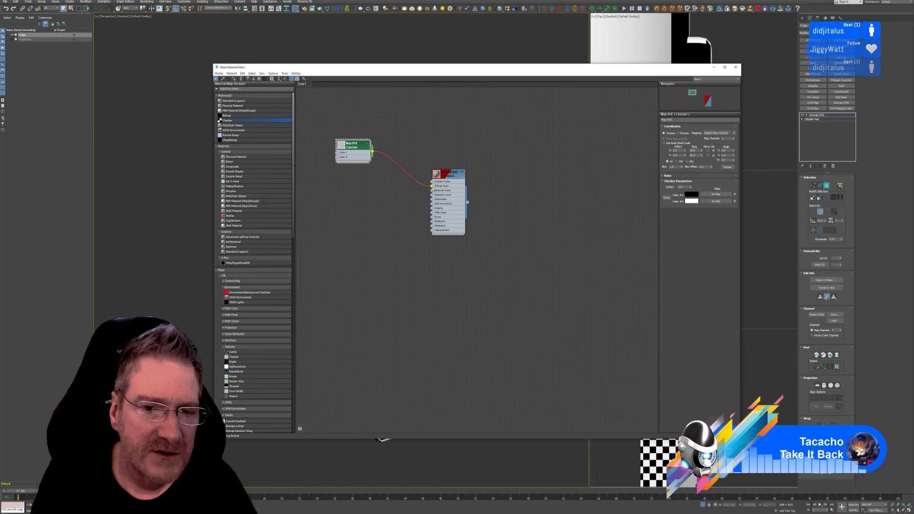
{"action": "left_click_drag", "start_coordinate": [433, 188], "coordinate": [415, 191]}
{"action": "left_click", "coordinate": [735, 67]}
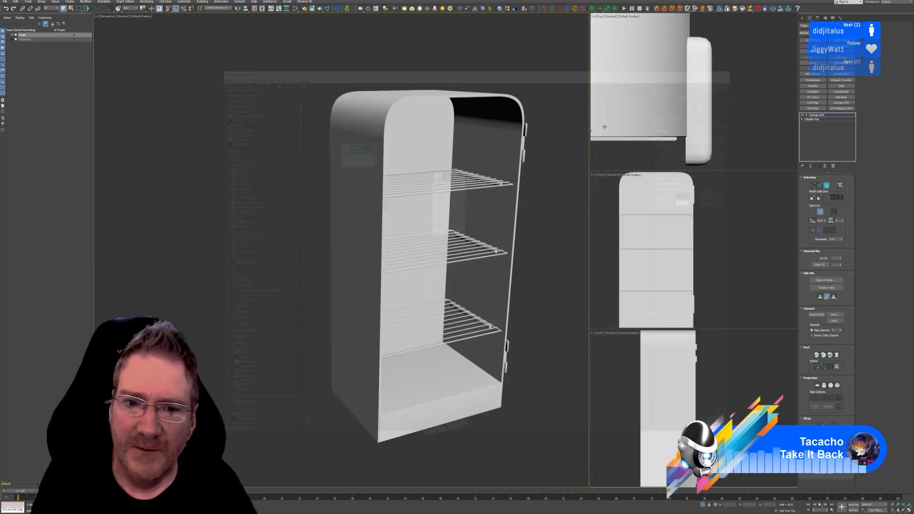
{"action": "scroll", "coordinate": [387, 205], "scroll_direction": "down", "scroll_amount": 3}
{"action": "middle_click_drag", "start_coordinate": [381, 146], "coordinate": [316, 146]}
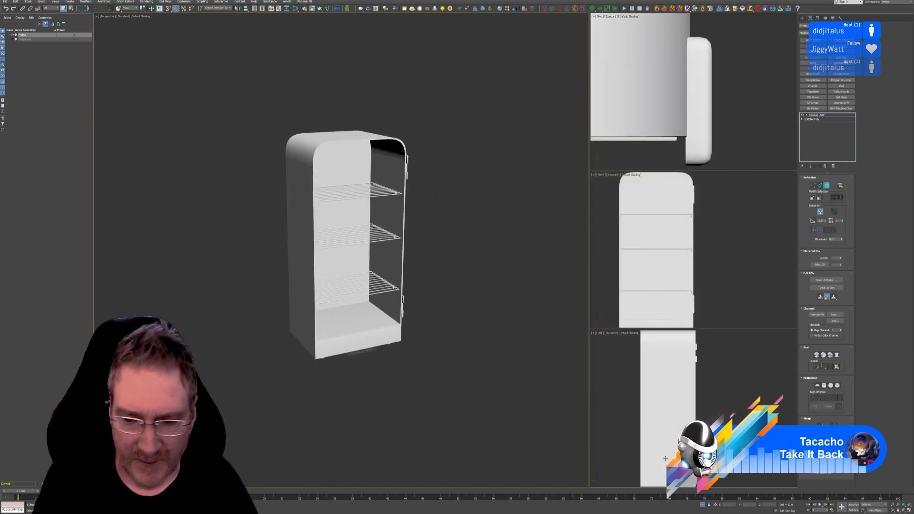
Step: Leave isolation mode to show the complete fridge with its door, and save the scene
{"action": "left_click", "coordinate": [703, 505]}
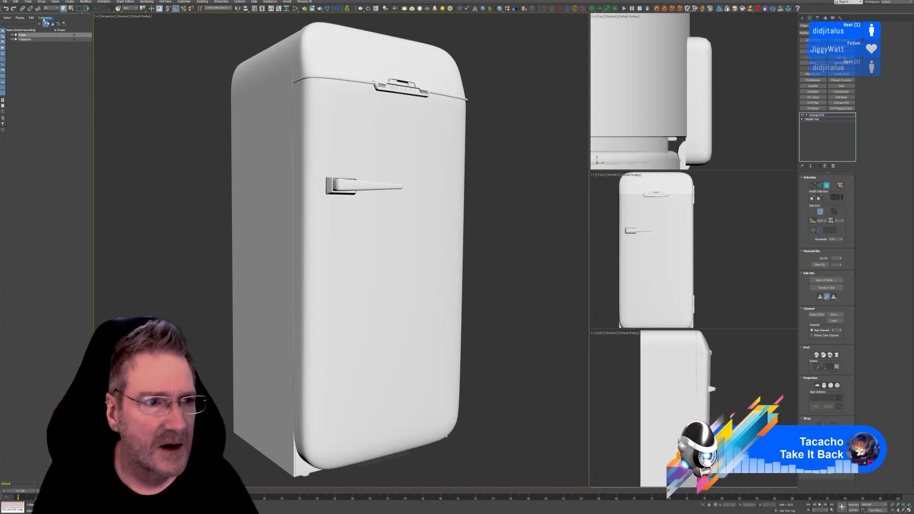
{"action": "left_click", "coordinate": [6, 2]}
{"action": "left_click", "coordinate": [14, 42]}
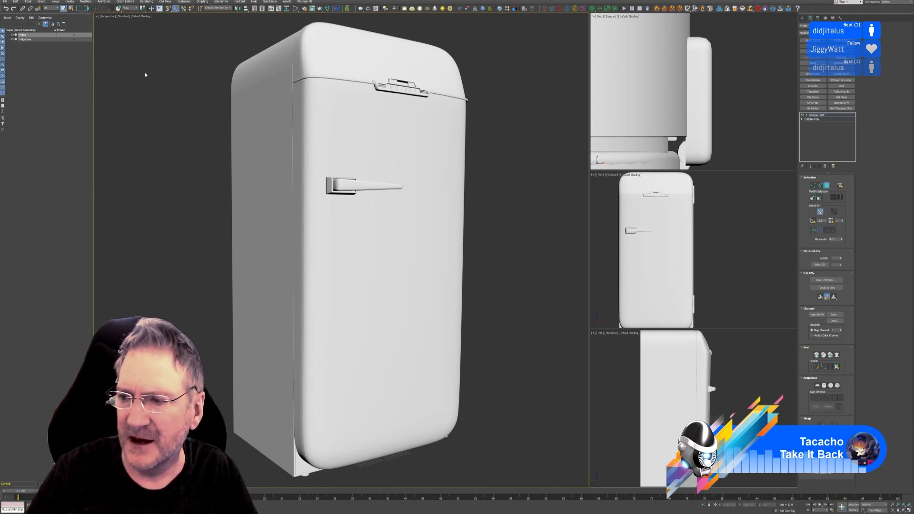
Step: Examine the fridge body's packed UV islands up close in the UV editor, and close the editor
{"action": "double_click", "coordinate": [261, 66]}
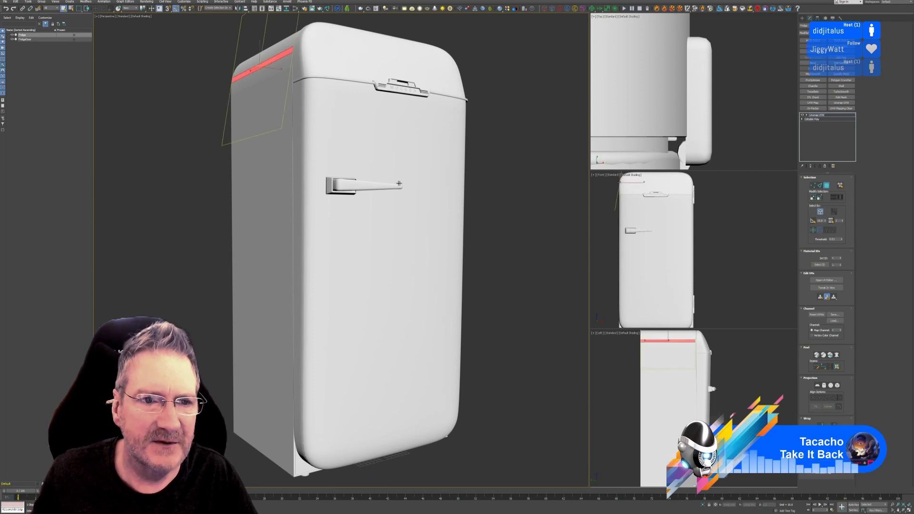
{"action": "left_click", "coordinate": [827, 186]}
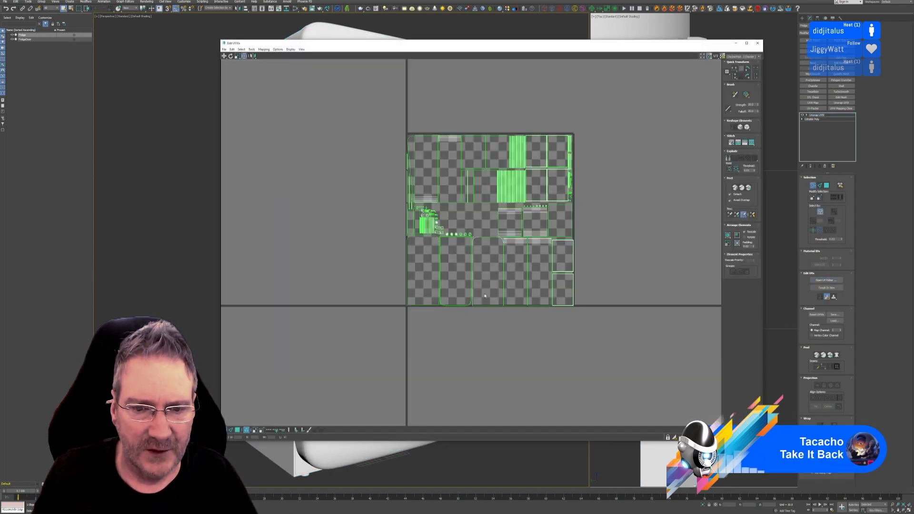
{"action": "scroll", "coordinate": [516, 196], "scroll_direction": "up", "scroll_amount": 5}
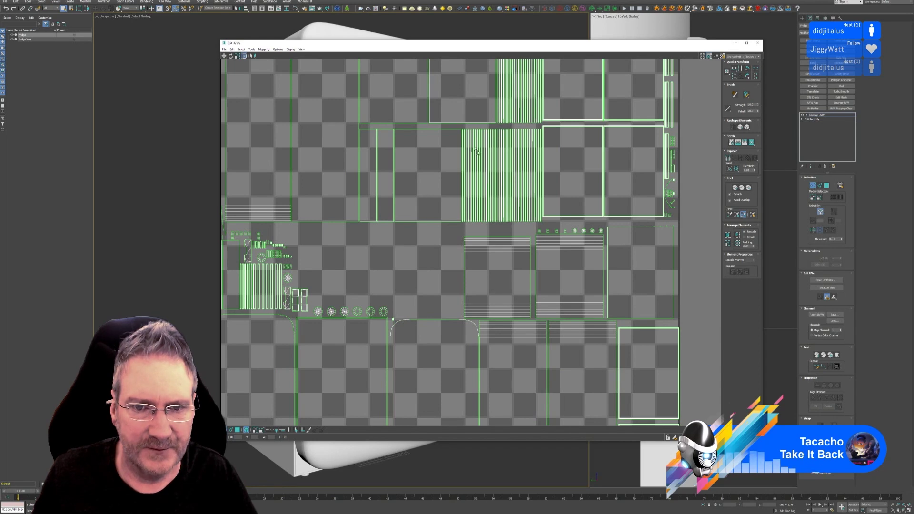
{"action": "left_click_drag", "start_coordinate": [449, 45], "coordinate": [486, 65]}
{"action": "left_click", "coordinate": [787, 65]}
{"action": "left_click", "coordinate": [787, 65]}
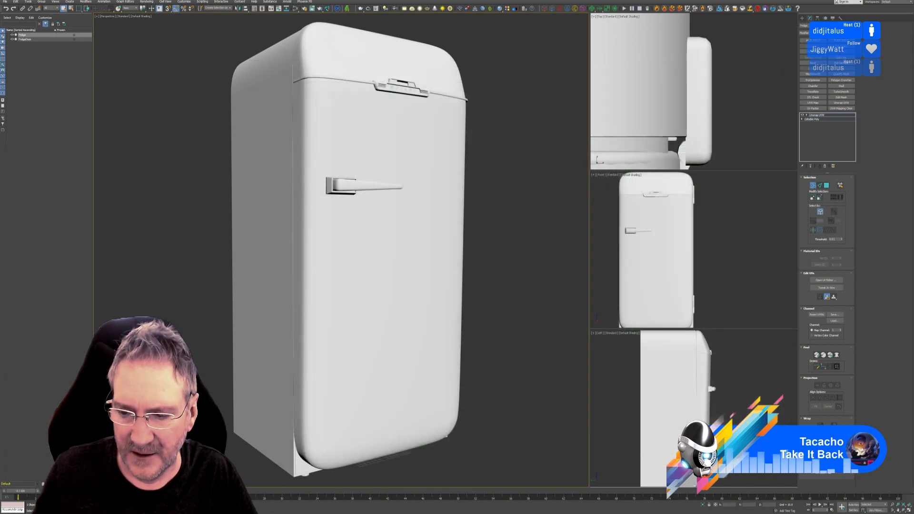
Step: Leave the UV sub-object mode and isolate the fridge body, viewing it from above
{"action": "left_click", "coordinate": [813, 185]}
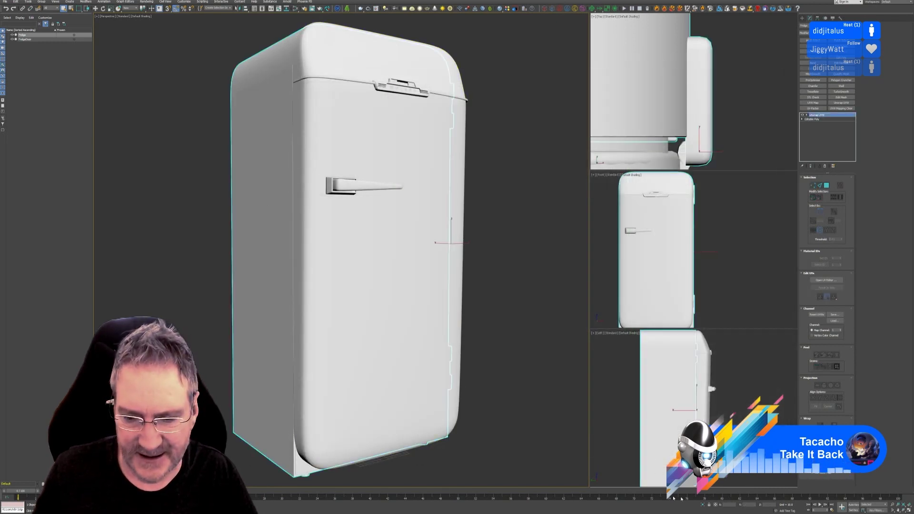
{"action": "left_click", "coordinate": [704, 505]}
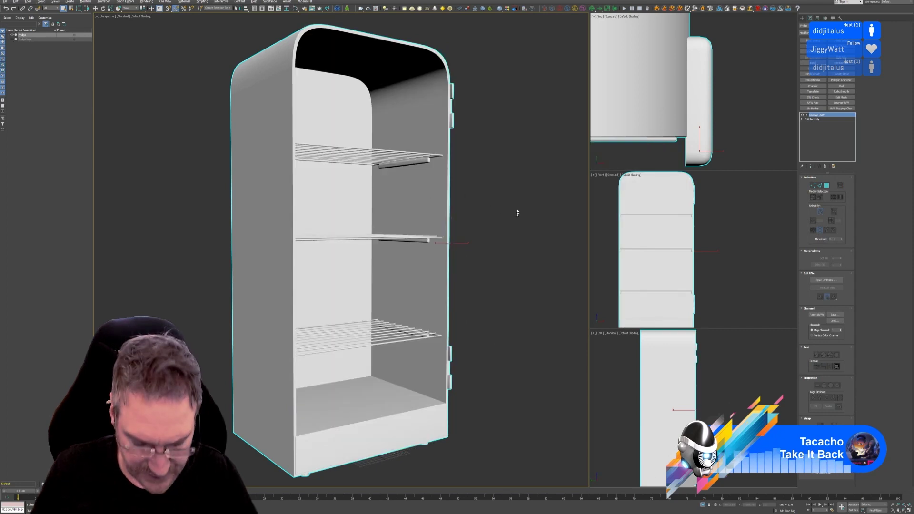
{"action": "mouse_move", "coordinate": [506, 228]}
{"action": "middle_mouse_down", "text": "alt"}
{"action": "mouse_move", "coordinate": [490, 239]}
{"action": "mouse_move", "coordinate": [494, 251]}
{"action": "mouse_move", "coordinate": [495, 231]}
{"action": "middle_mouse_up", "text": "alt"}
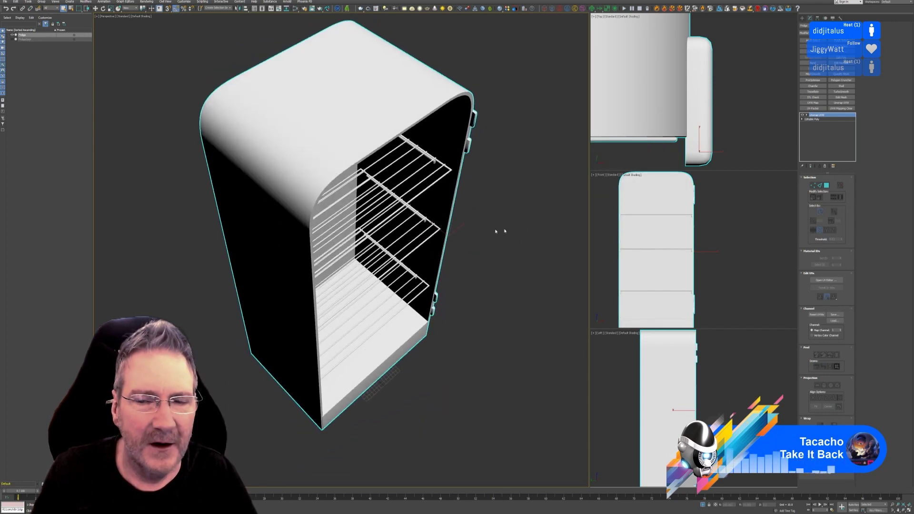
Step: Reopen the UV editor, move it clear of the fridge's top, and show the green map seams on the model
{"action": "left_click", "coordinate": [826, 280]}
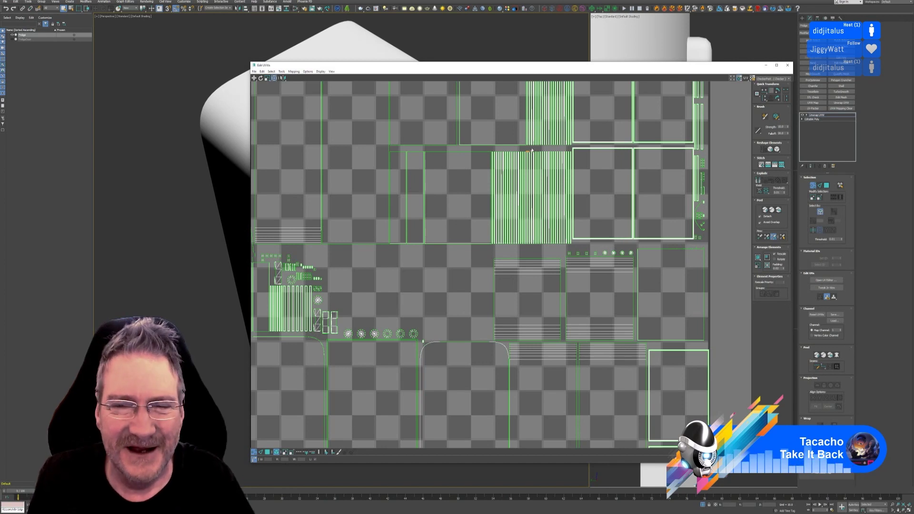
{"action": "left_click_drag", "start_coordinate": [452, 65], "coordinate": [443, 187]}
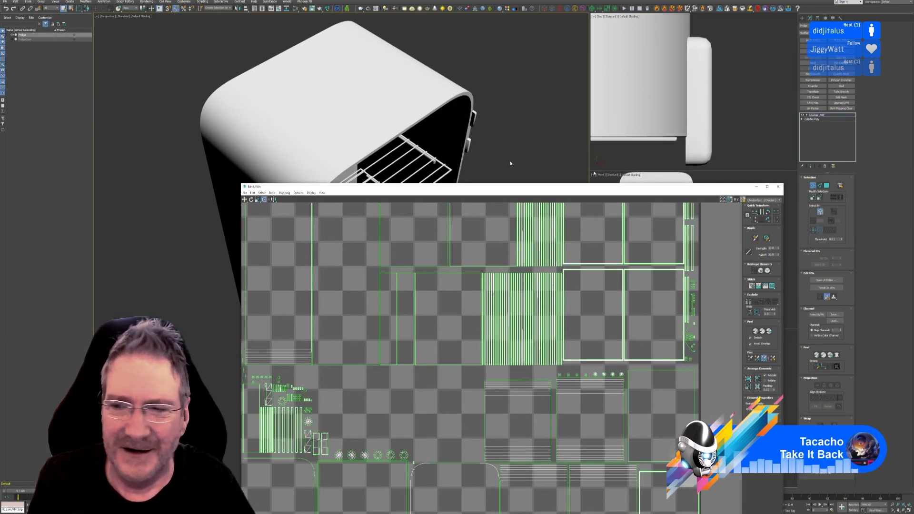
{"action": "key", "text": "alt+Tab"}
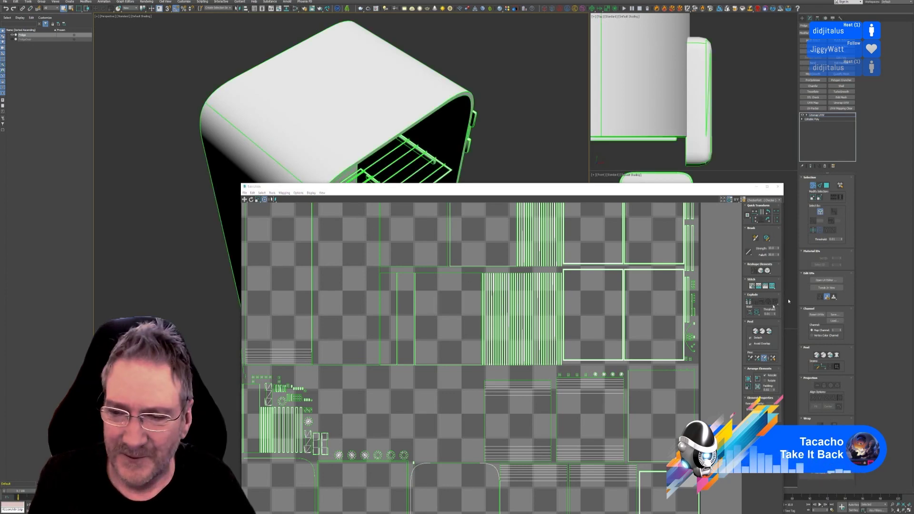
Step: Move the UV editor clear of the fridge, select the long seam edge on the top's rounded corner opposite the hinges, and inspect its UV islands
{"action": "left_click_drag", "start_coordinate": [486, 192], "coordinate": [584, 114]}
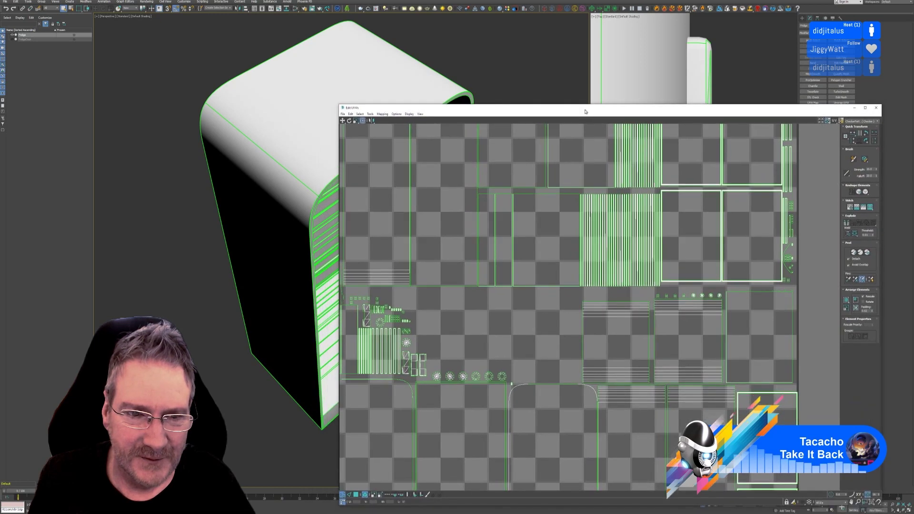
{"action": "left_click", "coordinate": [350, 495]}
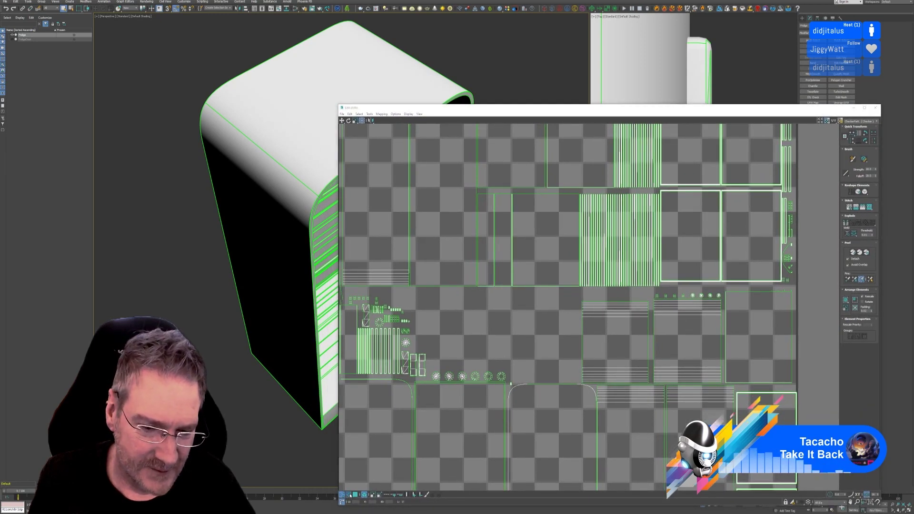
{"action": "left_click", "coordinate": [298, 180]}
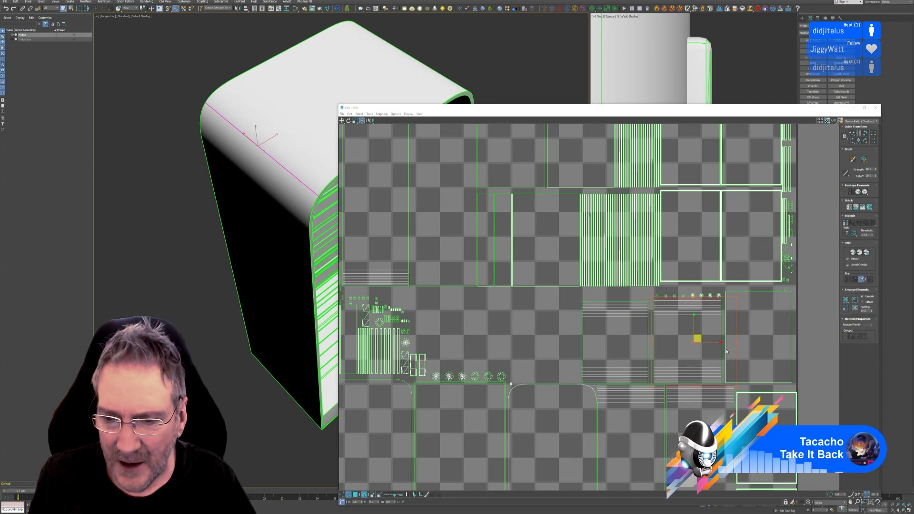
{"action": "scroll", "coordinate": [726, 352], "scroll_direction": "up", "scroll_amount": 3}
{"action": "scroll", "coordinate": [731, 381], "scroll_direction": "down", "scroll_amount": 6}
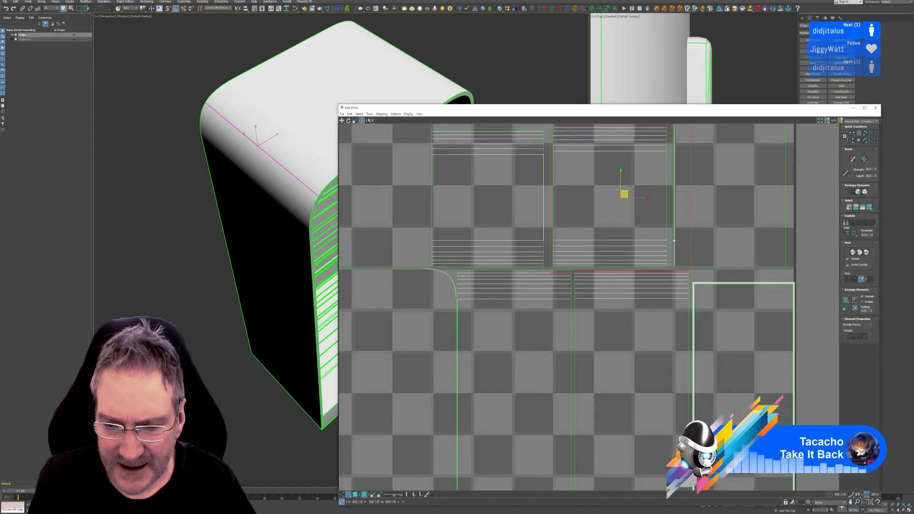
{"action": "scroll", "coordinate": [652, 270], "scroll_direction": "up", "scroll_amount": 5}
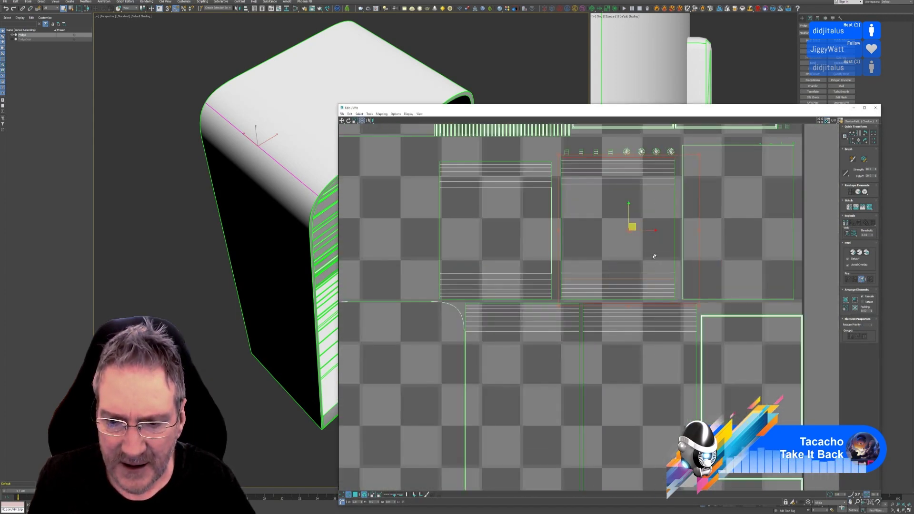
{"action": "left_click", "coordinate": [364, 494]}
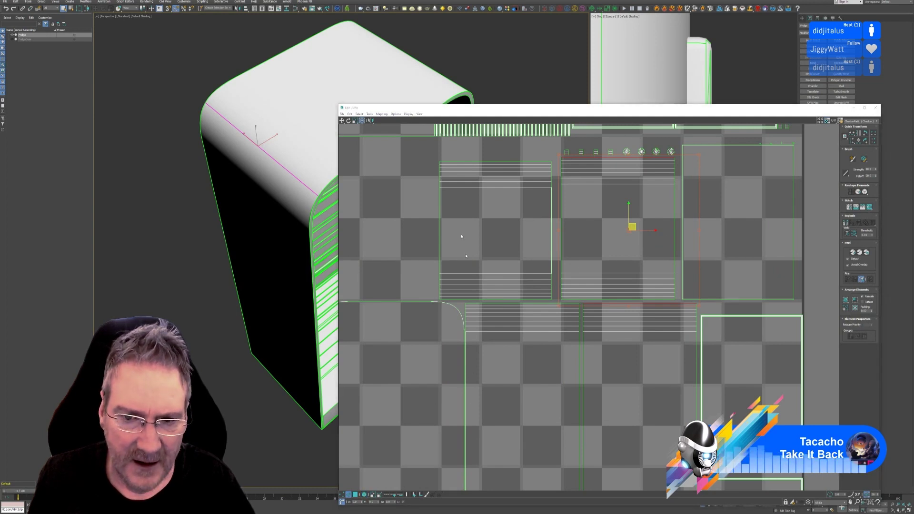
{"action": "left_click", "coordinate": [402, 149]}
{"action": "left_click", "coordinate": [282, 168]}
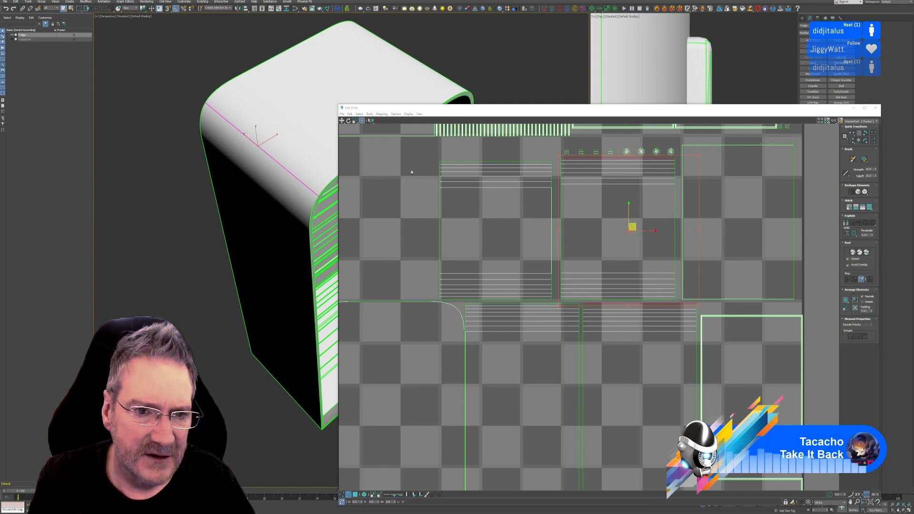
{"action": "scroll", "coordinate": [519, 286], "scroll_direction": "down", "scroll_amount": 5}
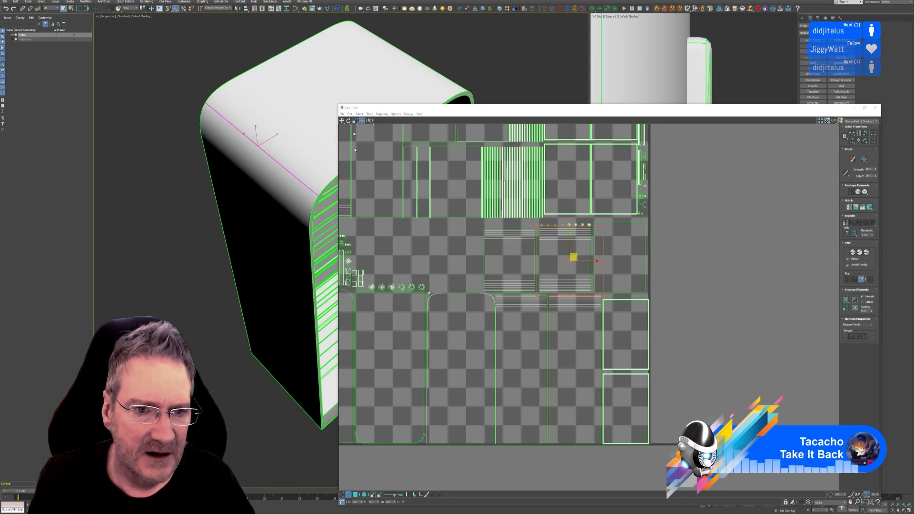
Step: Stitch the selected seam on the corner opposite the hinges, with Align Clusters and Scale Clusters enabled
{"action": "left_click", "coordinate": [369, 114]}
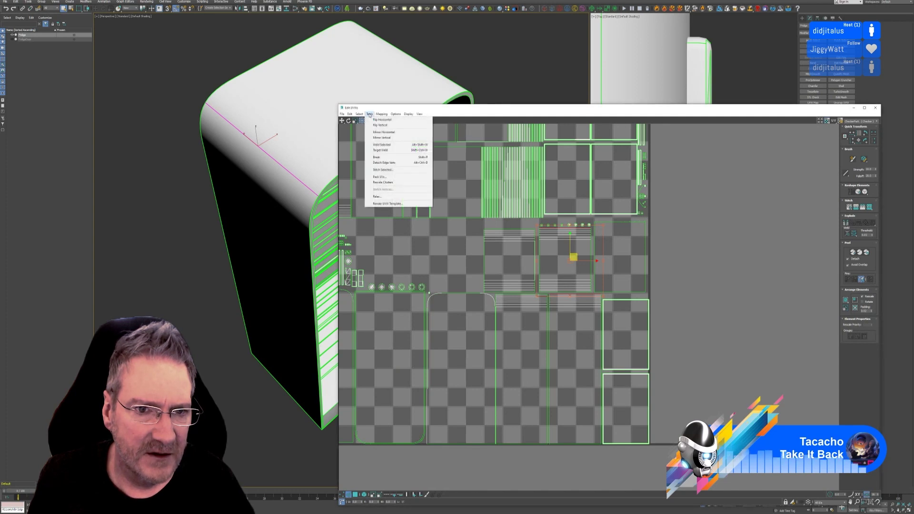
{"action": "left_click", "coordinate": [382, 170]}
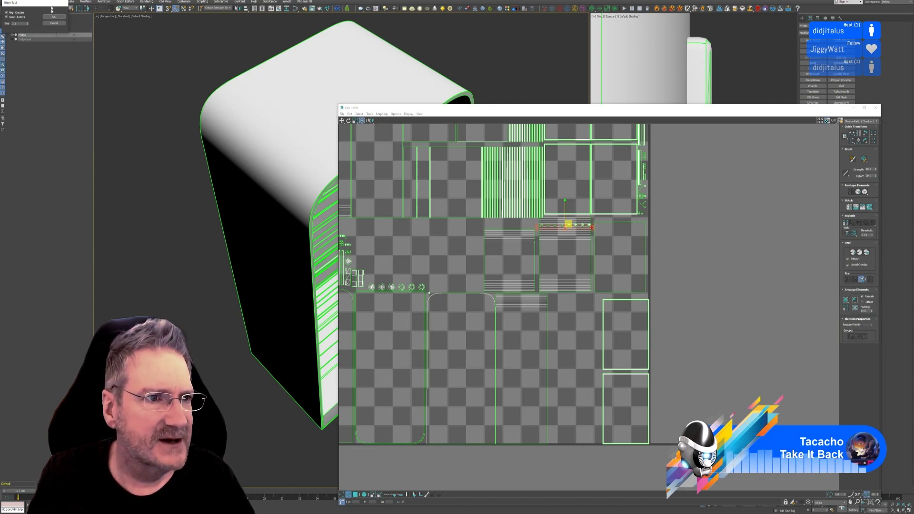
{"action": "left_click_drag", "start_coordinate": [51, 4], "coordinate": [219, 53]}
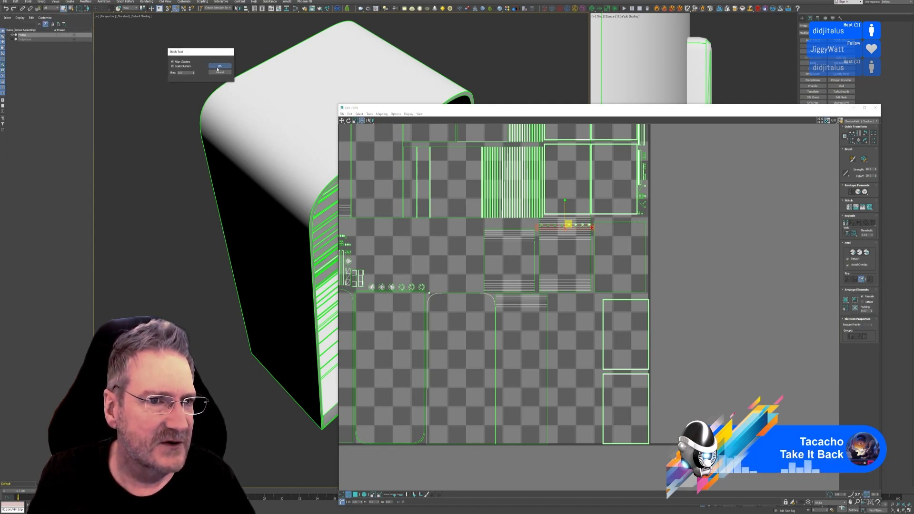
{"action": "left_click", "coordinate": [218, 69]}
Step: Select the matching seam edge on the top's hinge-side rounded corner and stitch it with Align Clusters and Scale Clusters enabled
{"action": "middle_click_drag", "start_coordinate": [508, 86], "coordinate": [301, 219], "text": "alt"}
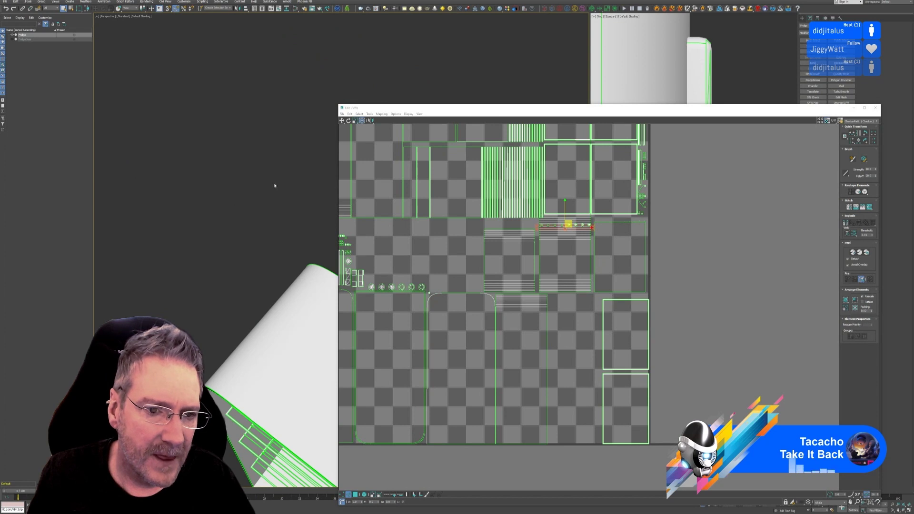
{"action": "middle_click_drag", "start_coordinate": [275, 186], "coordinate": [244, 151], "text": "alt"}
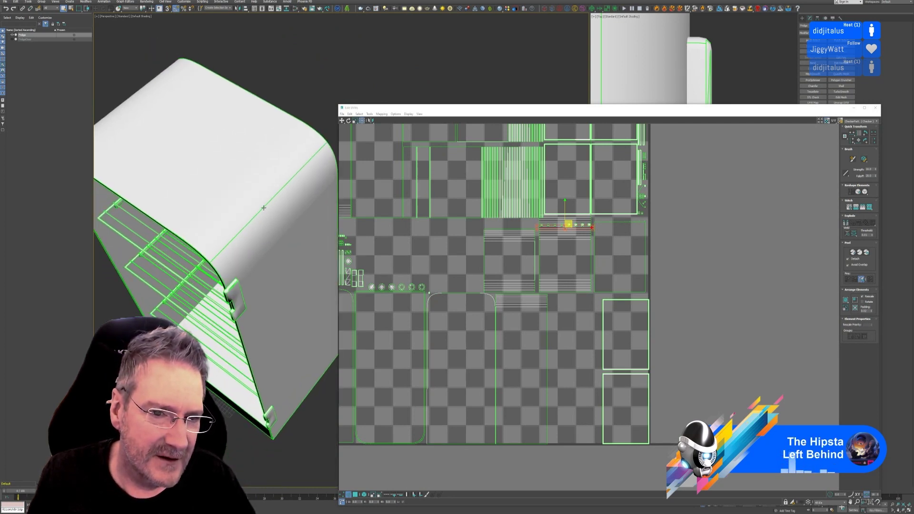
{"action": "left_click", "coordinate": [264, 208]}
{"action": "left_click", "coordinate": [370, 114]}
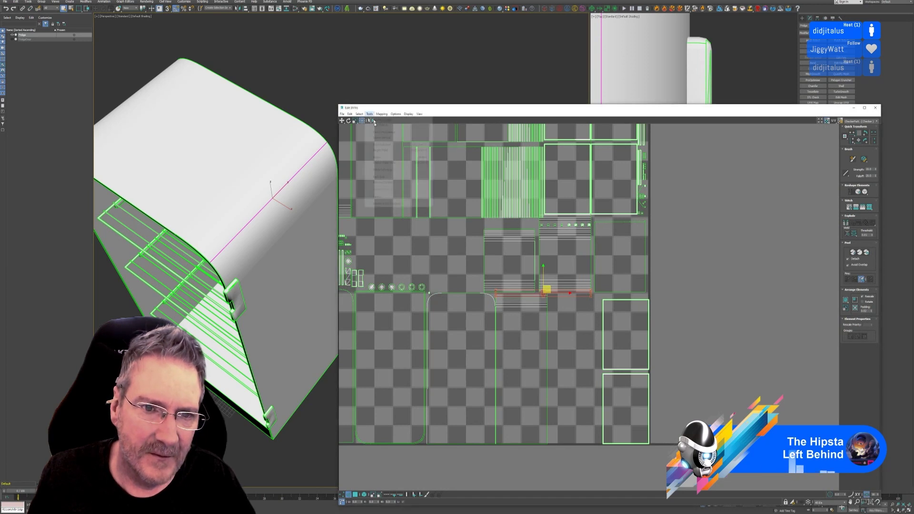
{"action": "left_click", "coordinate": [387, 170]}
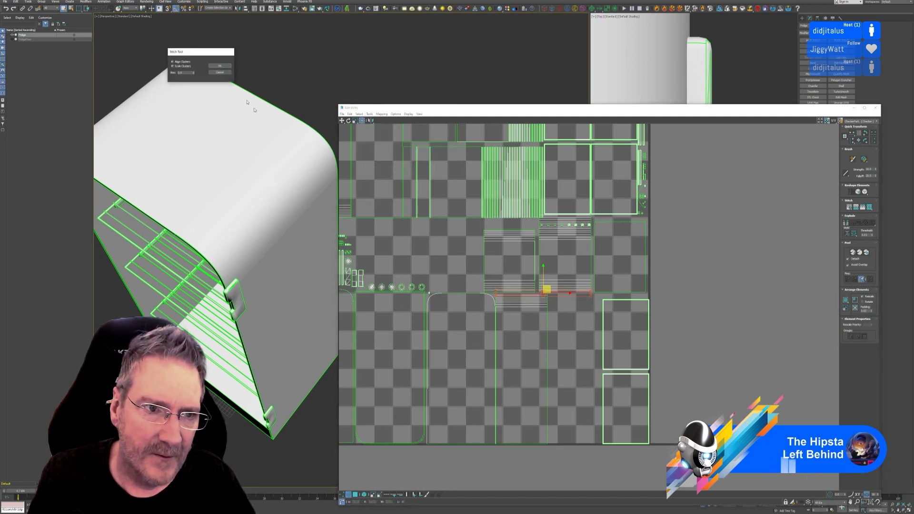
{"action": "left_click", "coordinate": [220, 67]}
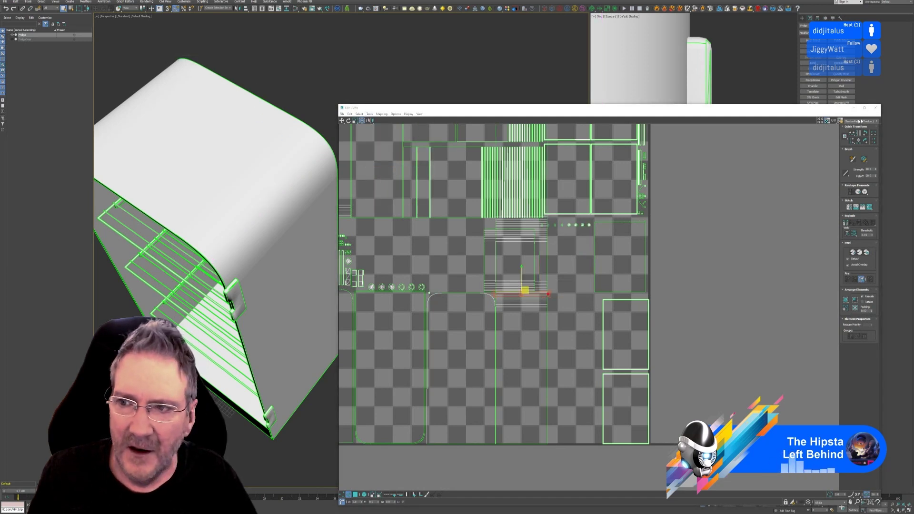
Step: Select all of the fridge body's UVs, repack the islands in the UV square, and close the UV editor
{"action": "scroll", "coordinate": [599, 251], "scroll_direction": "down", "scroll_amount": 5}
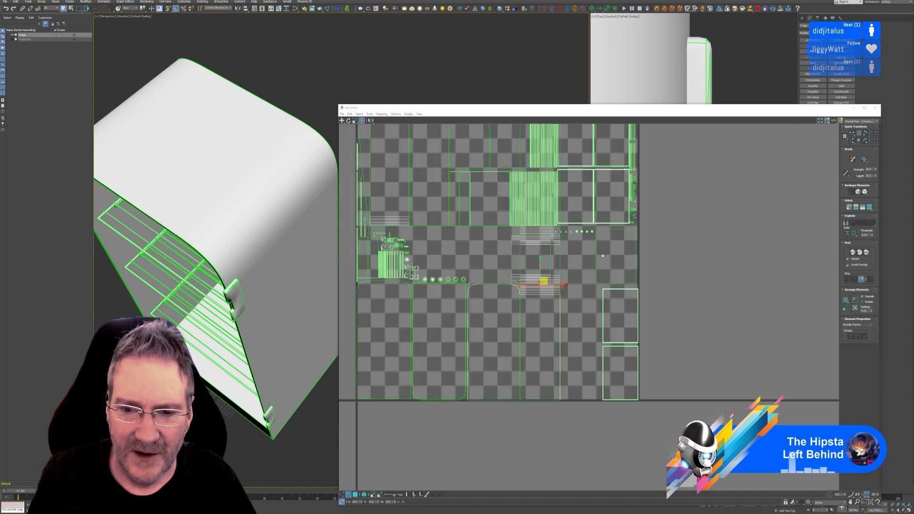
{"action": "left_click_drag", "start_coordinate": [438, 150], "coordinate": [694, 394]}
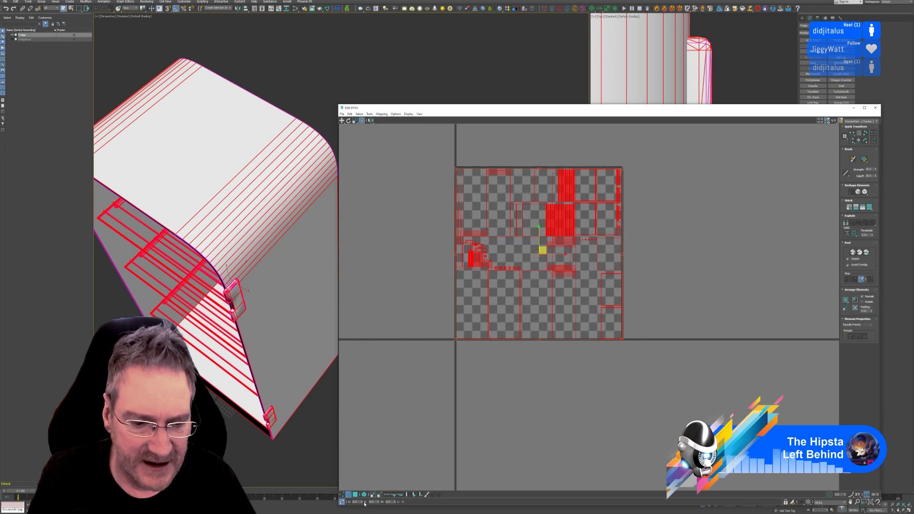
{"action": "left_click_drag", "start_coordinate": [432, 146], "coordinate": [668, 396]}
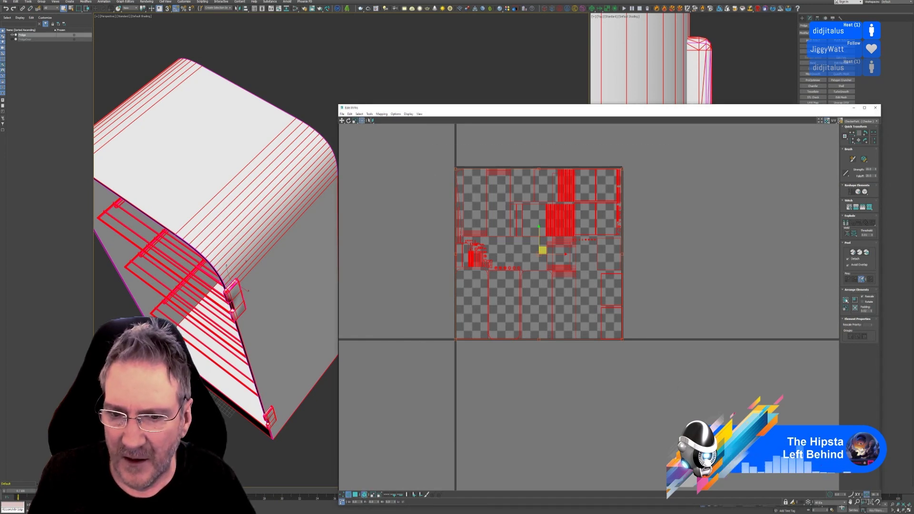
{"action": "left_click", "coordinate": [846, 300]}
{"action": "left_click", "coordinate": [875, 108]}
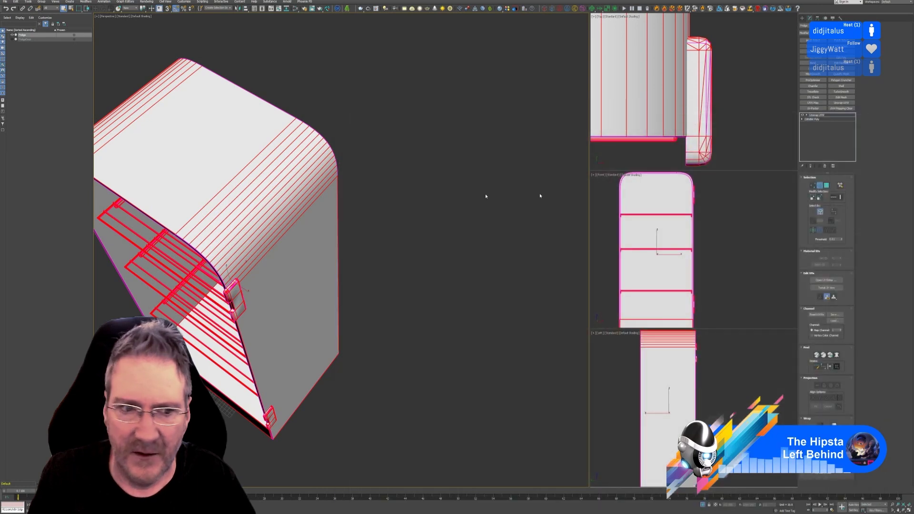
Step: Switch to polygon selection, then leave the UV sub-object mode and deselect the fridge body
{"action": "middle_click_drag", "start_coordinate": [411, 193], "coordinate": [461, 191], "text": "alt"}
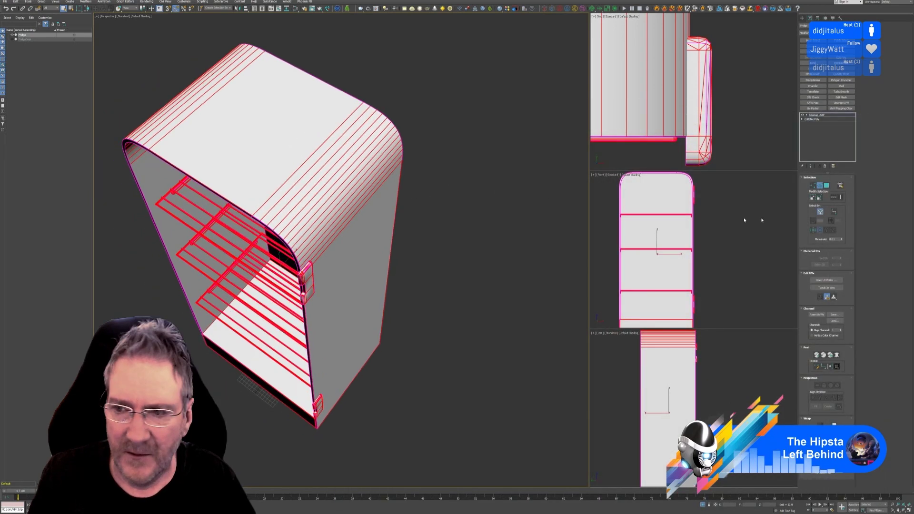
{"action": "left_click", "coordinate": [828, 187]}
{"action": "left_click", "coordinate": [812, 451]}
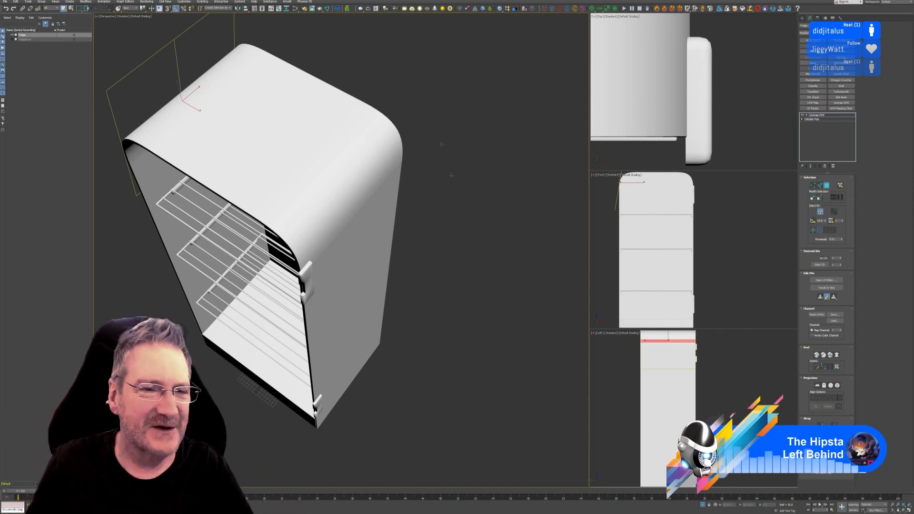
{"action": "middle_click_drag", "start_coordinate": [423, 286], "coordinate": [450, 278], "text": "alt"}
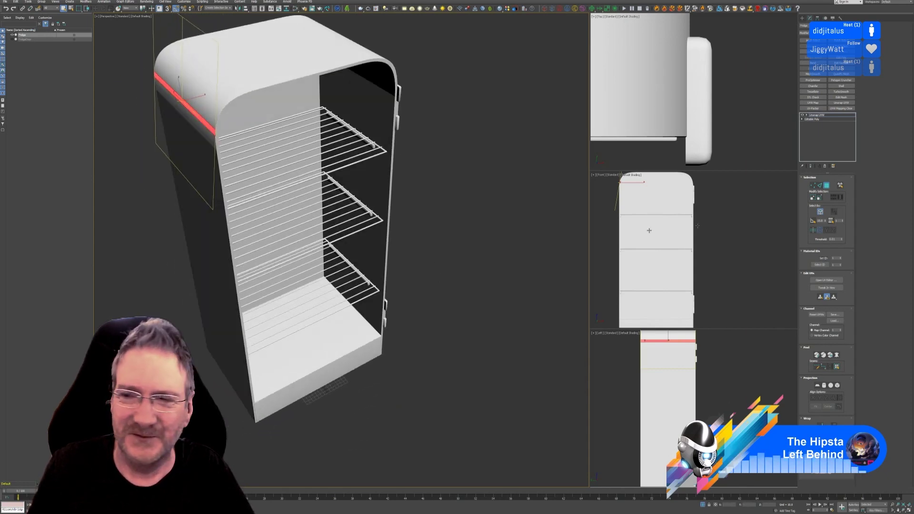
{"action": "left_click", "coordinate": [827, 186]}
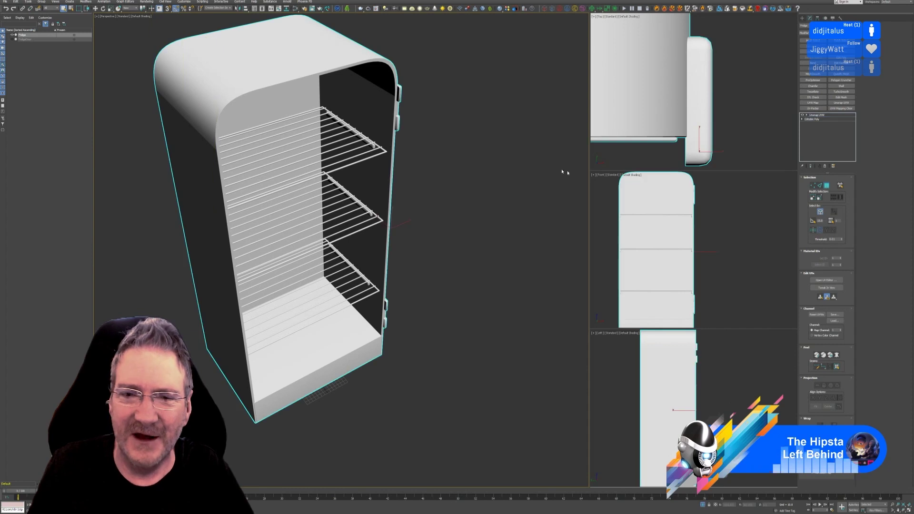
{"action": "left_click", "coordinate": [541, 163]}
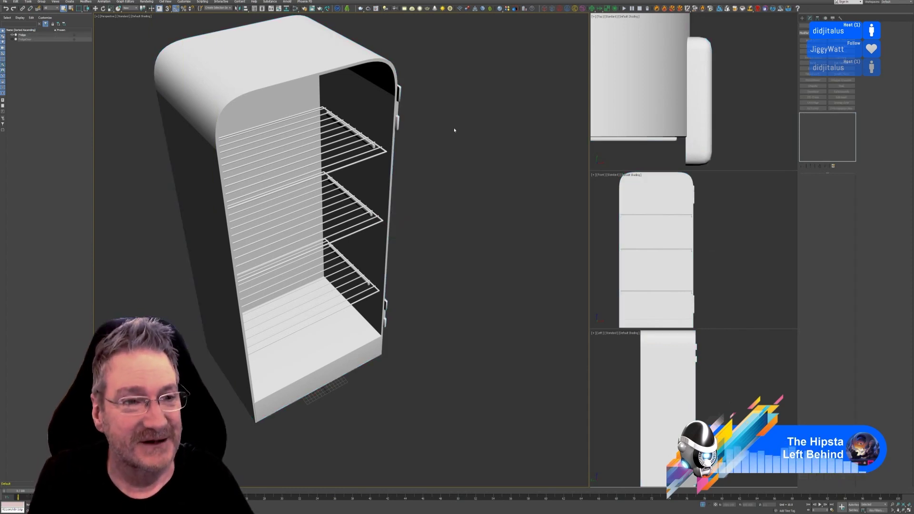
Step: Connect the Checker map to the material's Diffuse Color and inspect the checker pattern on the fridge body's outside and interior
{"action": "left_click", "coordinate": [296, 9]}
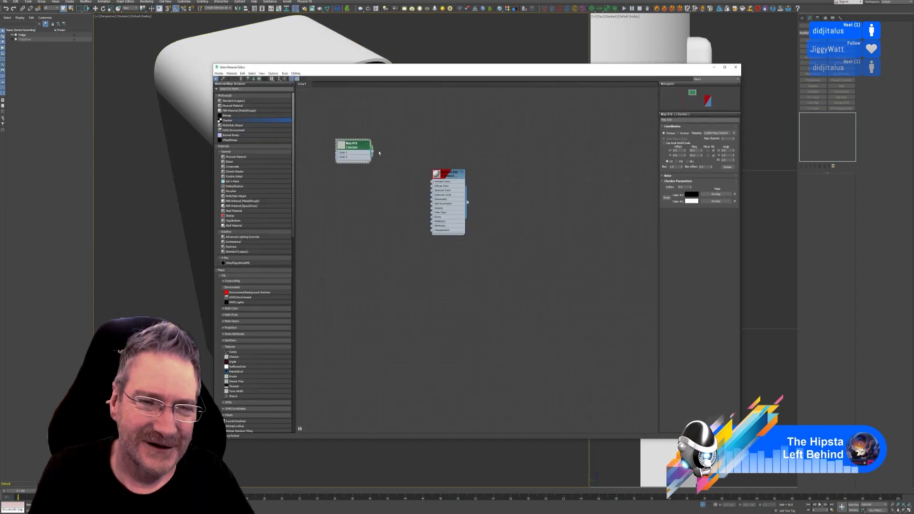
{"action": "left_click_drag", "start_coordinate": [372, 151], "coordinate": [433, 190]}
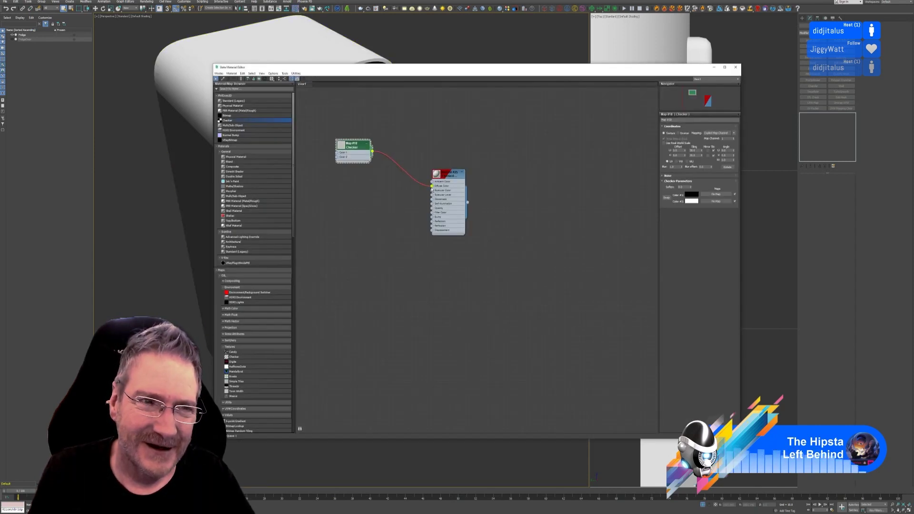
{"action": "left_click", "coordinate": [727, 70]}
{"action": "middle_click_drag", "start_coordinate": [481, 199], "coordinate": [451, 174], "text": "alt"}
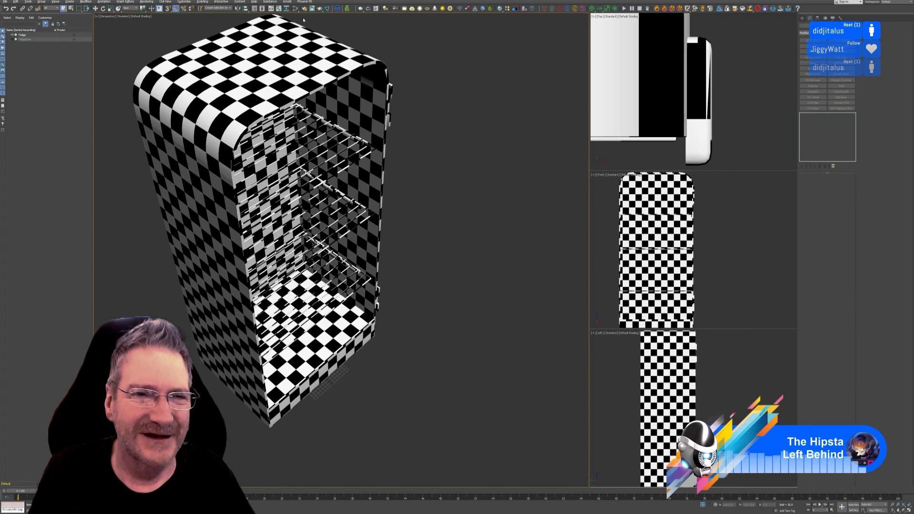
{"action": "left_click", "coordinate": [208, 170]}
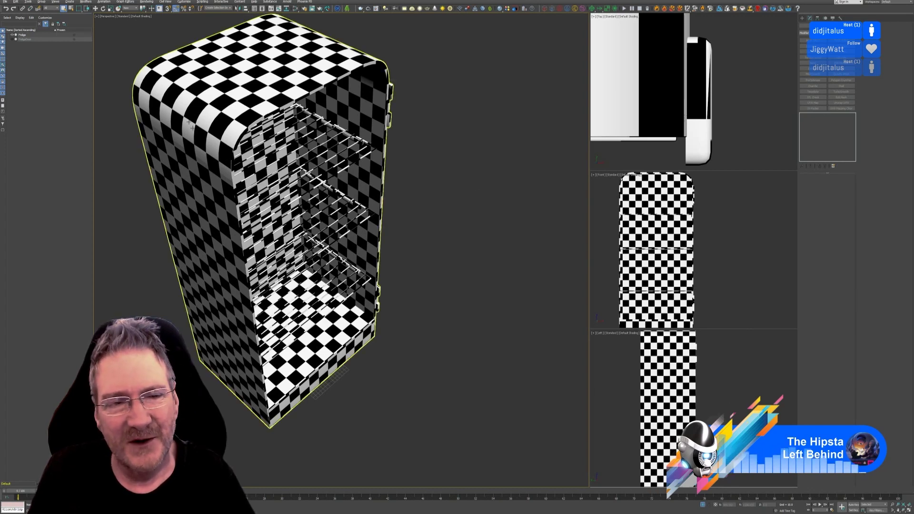
{"action": "left_click", "coordinate": [423, 211]}
{"action": "middle_click_drag", "start_coordinate": [460, 233], "coordinate": [443, 207], "text": "alt"}
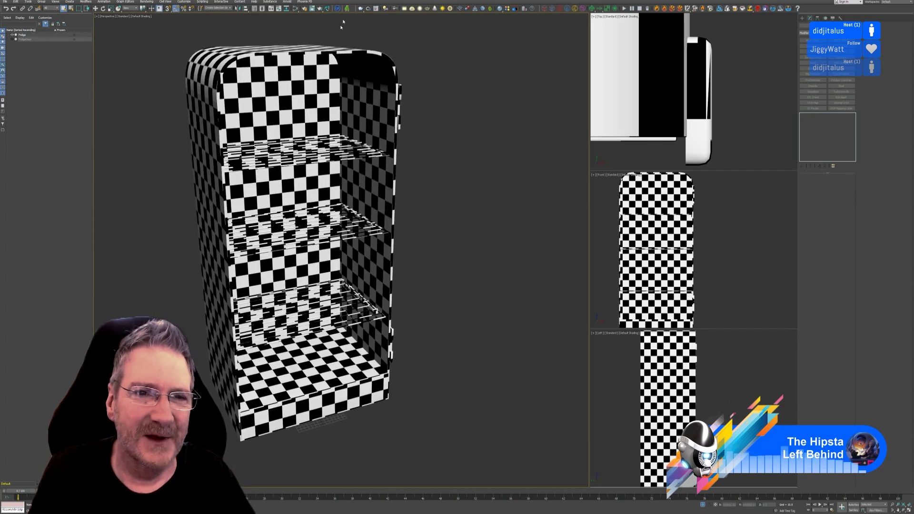
Step: Disconnect the Checker map from the material's Diffuse Color and close the material editor
{"action": "left_click", "coordinate": [297, 9]}
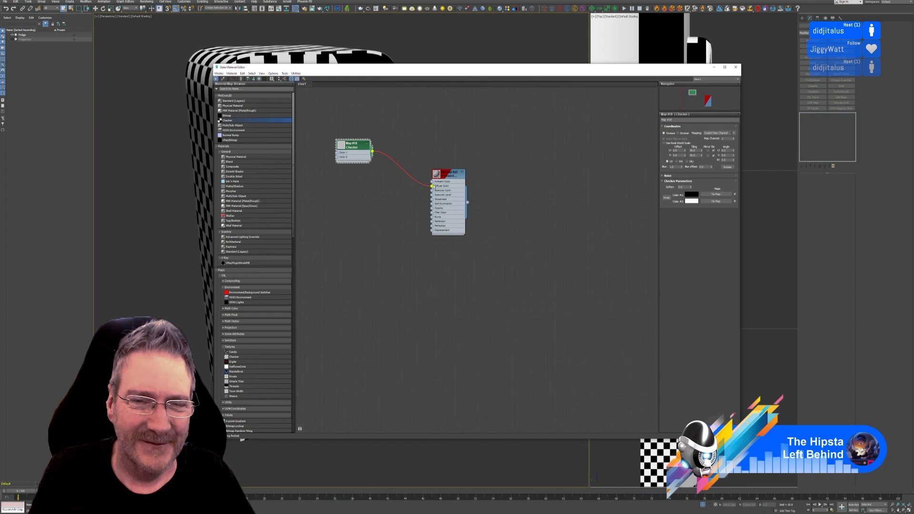
{"action": "left_click_drag", "start_coordinate": [432, 186], "coordinate": [588, 181]}
{"action": "left_click", "coordinate": [736, 68]}
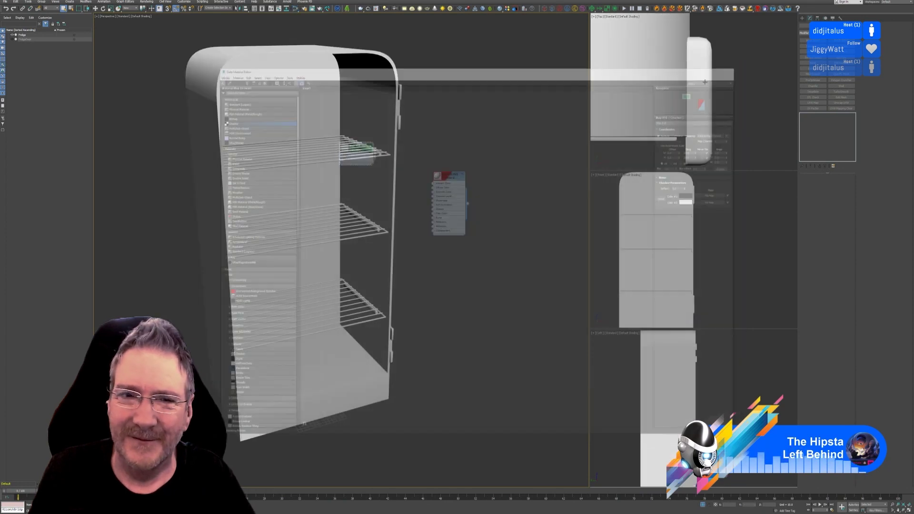
Step: Leave isolation mode to show the whole fridge, and select its door
{"action": "scroll", "coordinate": [402, 182], "scroll_direction": "down", "scroll_amount": 3}
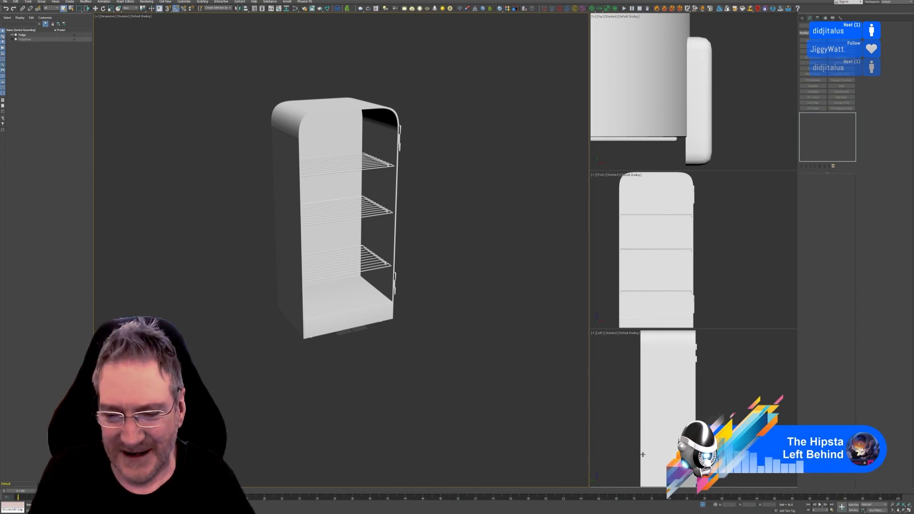
{"action": "left_click", "coordinate": [703, 505]}
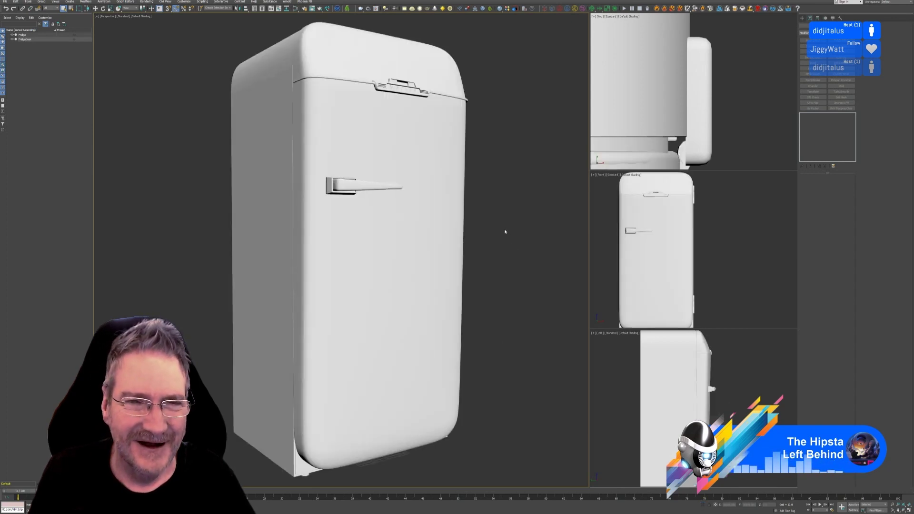
{"action": "left_click", "coordinate": [445, 159]}
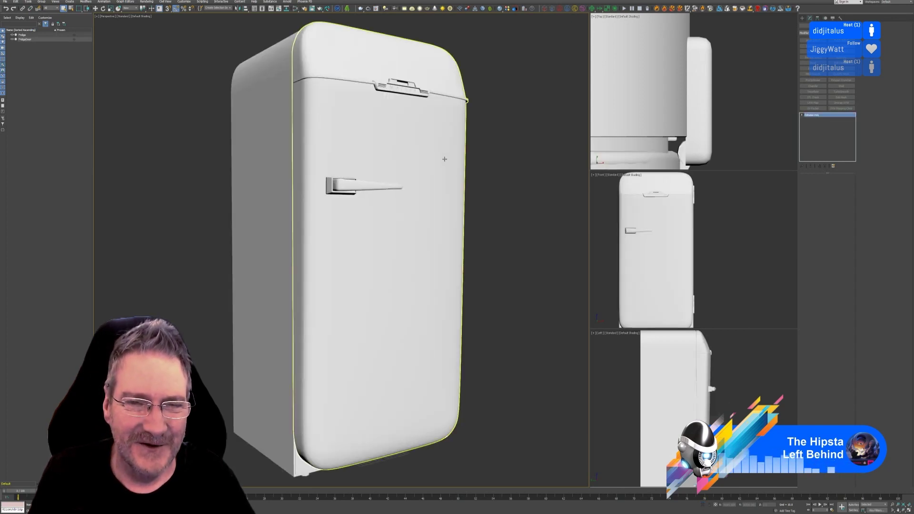
Step: Isolate the fridge door and save the scene
{"action": "left_click", "coordinate": [703, 505]}
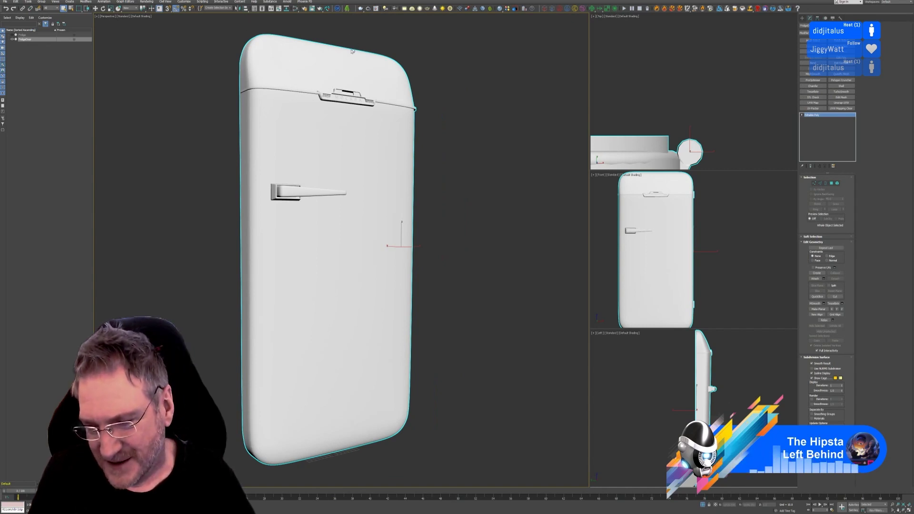
{"action": "left_click", "coordinate": [6, 2]}
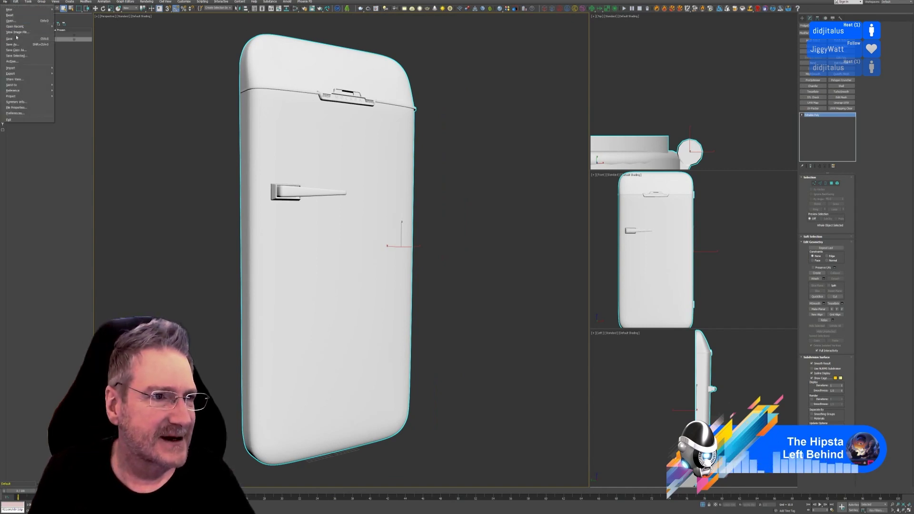
{"action": "left_click", "coordinate": [13, 38]}
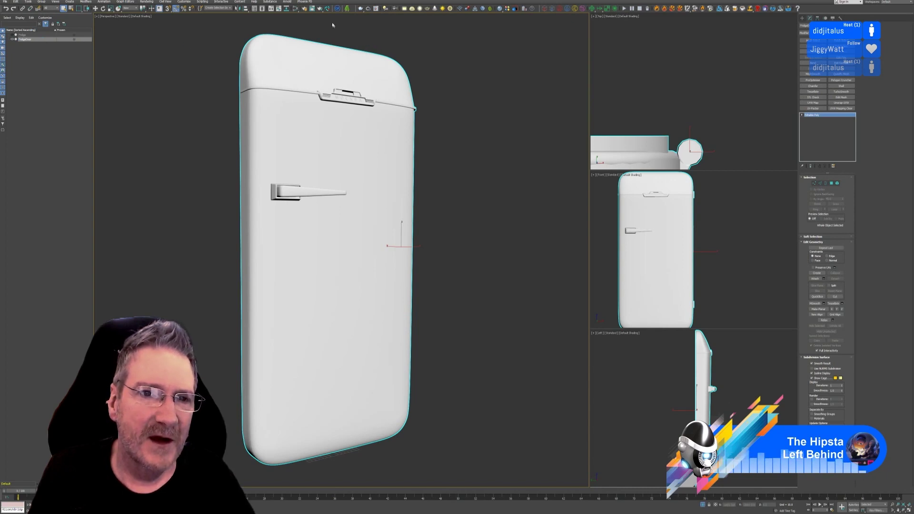
Step: Send the door to RizomUV and show it in the 3D view with the checker texture and without wireframe
{"action": "left_click", "coordinate": [327, 9]}
{"action": "left_click", "coordinate": [572, 155]}
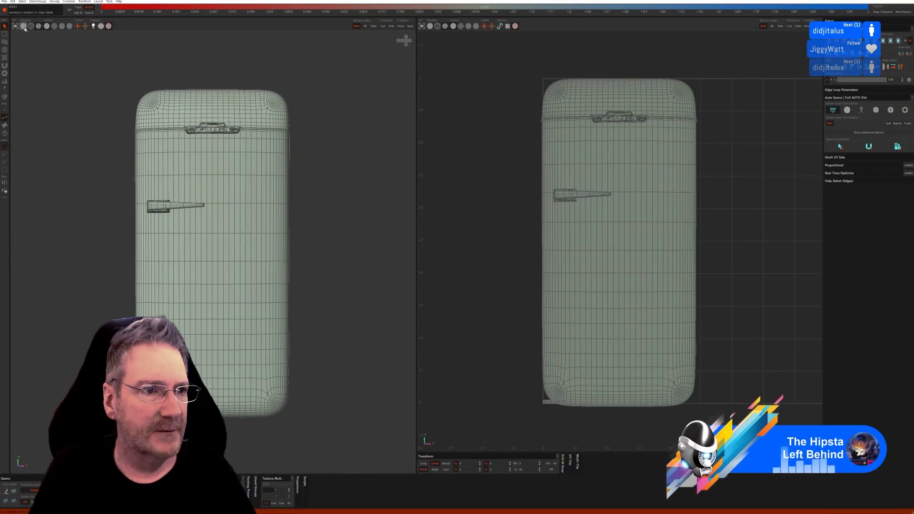
{"action": "left_click", "coordinate": [31, 27]}
{"action": "left_click", "coordinate": [55, 27]}
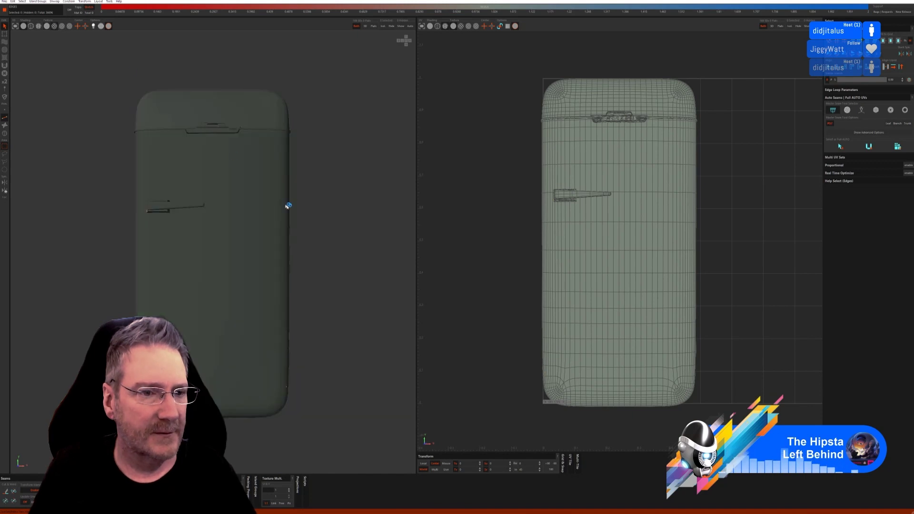
Step: Select the UV island of the mounting block behind the door handle and isolate it
{"action": "left_click", "coordinate": [5, 133]}
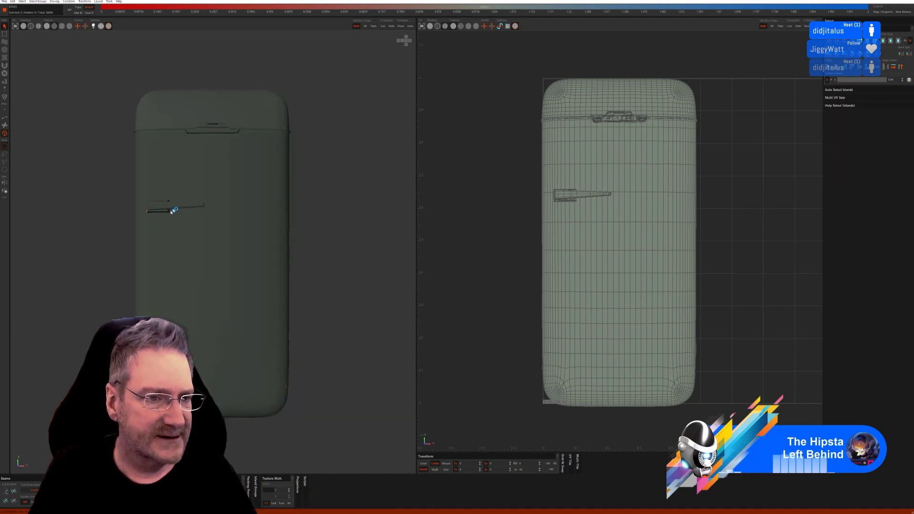
{"action": "scroll", "coordinate": [163, 212], "scroll_direction": "up", "scroll_amount": 3}
{"action": "scroll", "coordinate": [164, 212], "scroll_direction": "up", "scroll_amount": 4}
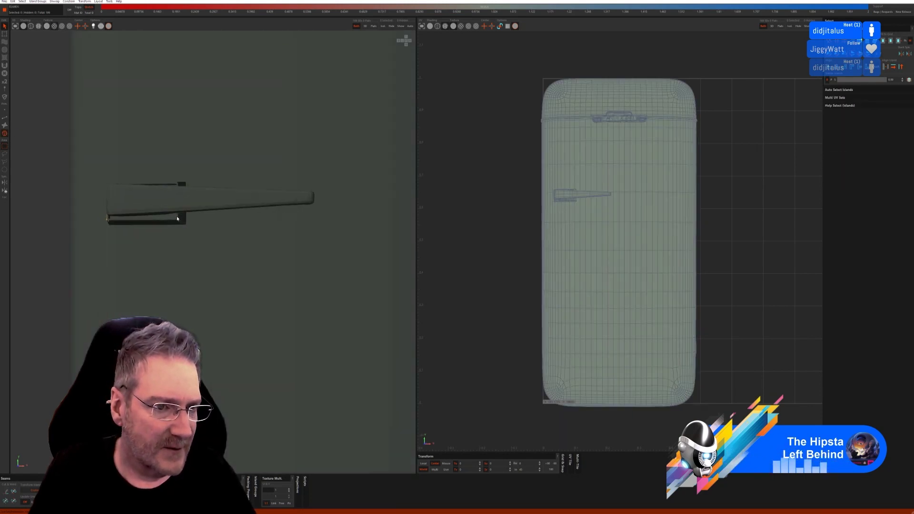
{"action": "left_click", "coordinate": [231, 208]}
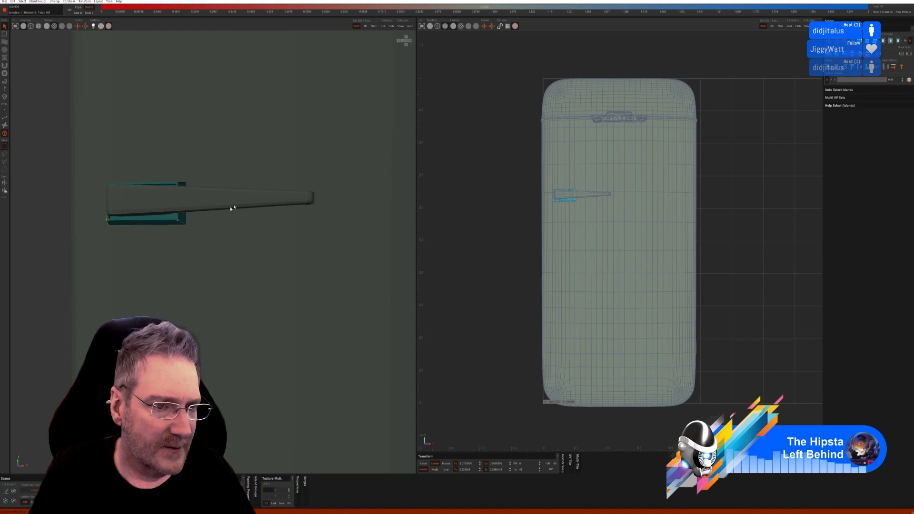
{"action": "left_click", "coordinate": [383, 26]}
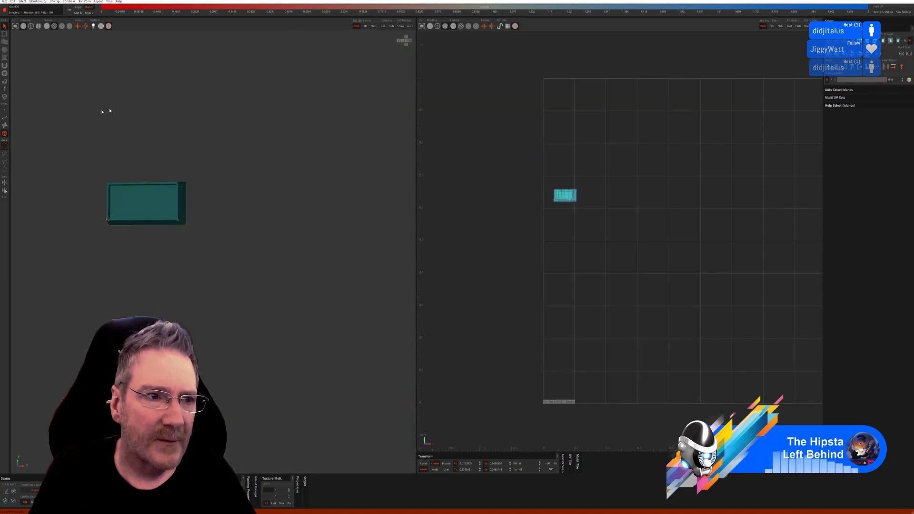
Step: Cut the mounting block with box-type auto seams, then unfold and pack its islands
{"action": "left_click", "coordinate": [5, 117]}
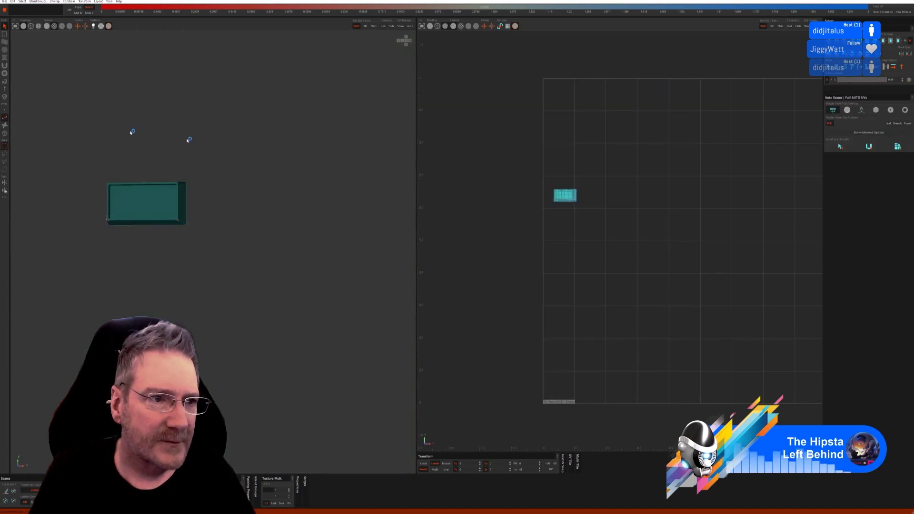
{"action": "left_click", "coordinate": [875, 111]}
{"action": "left_click", "coordinate": [873, 161]}
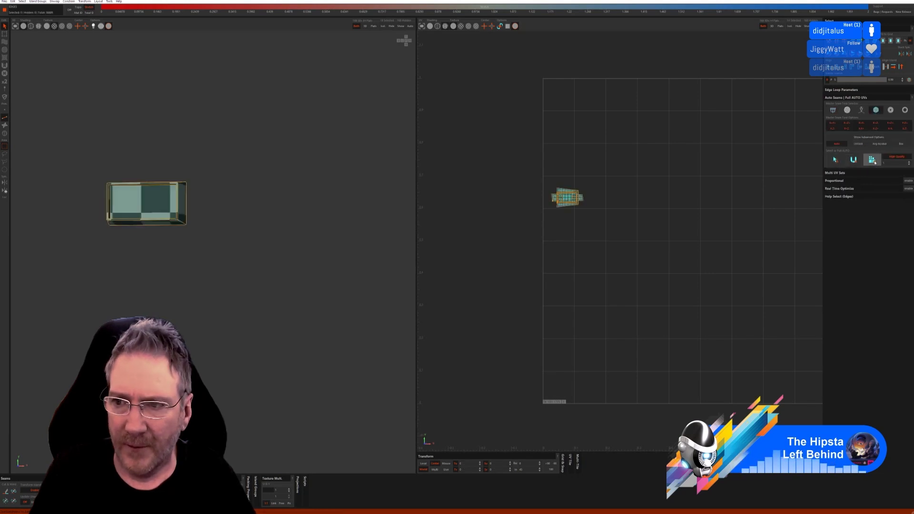
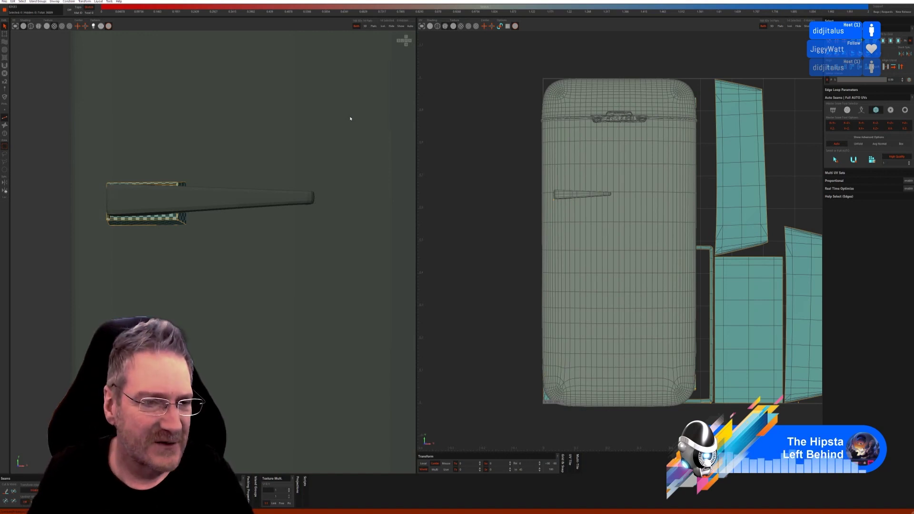
Step: Select the island of the tapered door handle lever and isolate it
{"action": "left_click", "coordinate": [198, 201]}
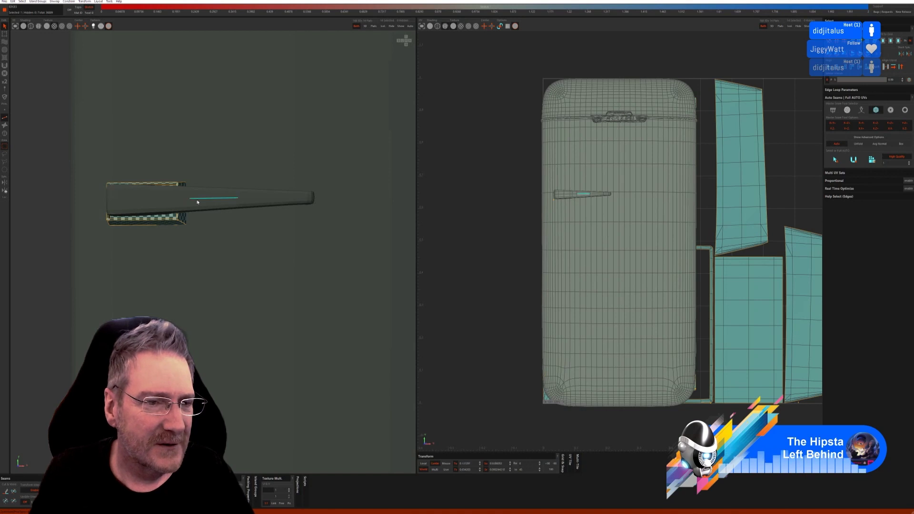
{"action": "left_click", "coordinate": [4, 134]}
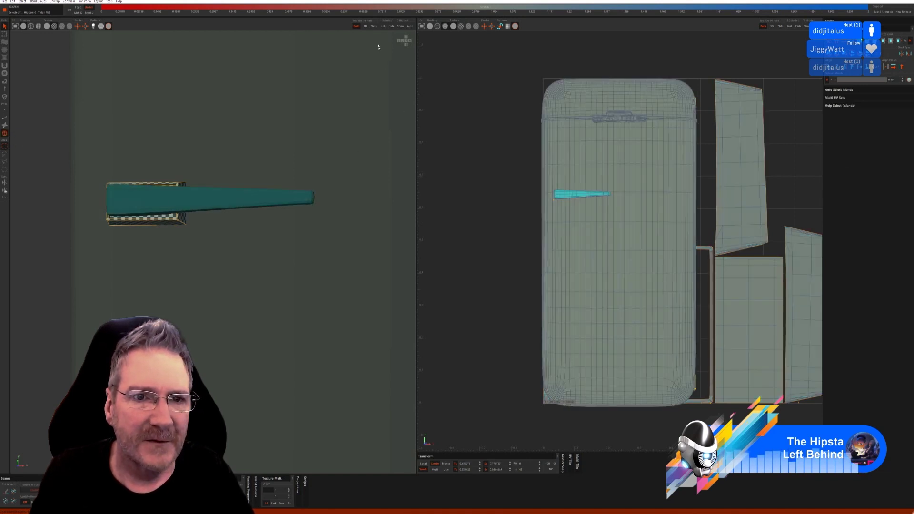
{"action": "left_click", "coordinate": [383, 26]}
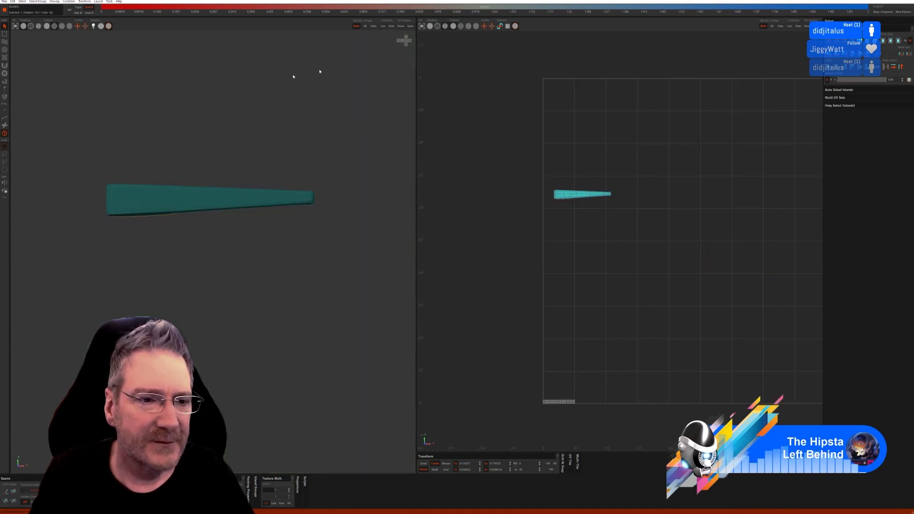
Step: Cut, unfold and pack the handle lever with box-type auto seams, check its checker pattern and unhide the rest of the door
{"action": "left_click", "coordinate": [4, 118]}
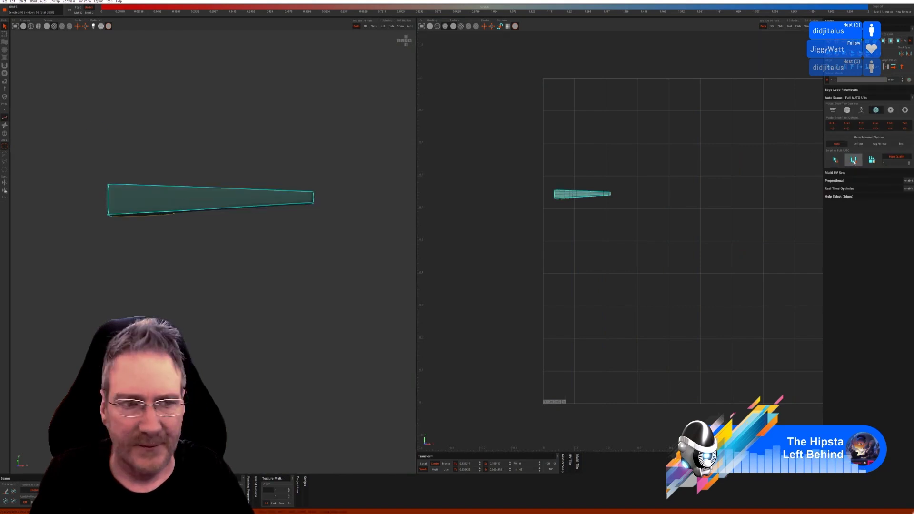
{"action": "left_click", "coordinate": [872, 160]}
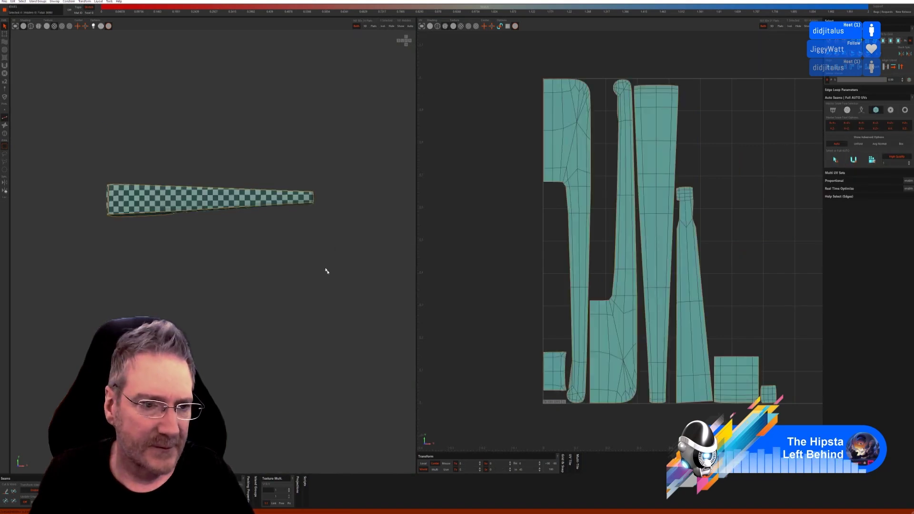
{"action": "mouse_move", "coordinate": [312, 275]}
{"action": "left_mouse_down", "text": "alt"}
{"action": "mouse_move", "coordinate": [308, 241]}
{"action": "mouse_move", "coordinate": [265, 269]}
{"action": "mouse_move", "coordinate": [275, 290]}
{"action": "mouse_move", "coordinate": [306, 263]}
{"action": "left_mouse_up", "text": "alt"}
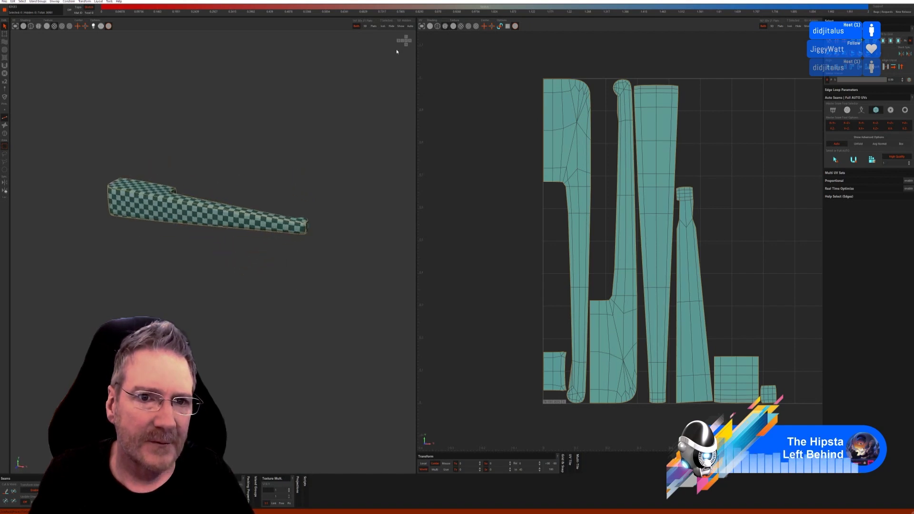
{"action": "left_click", "coordinate": [400, 26]}
Step: Select the inner plate of the МОСКВА badge near the door's upper edge and isolate it
{"action": "scroll", "coordinate": [241, 189], "scroll_direction": "down", "scroll_amount": 5}
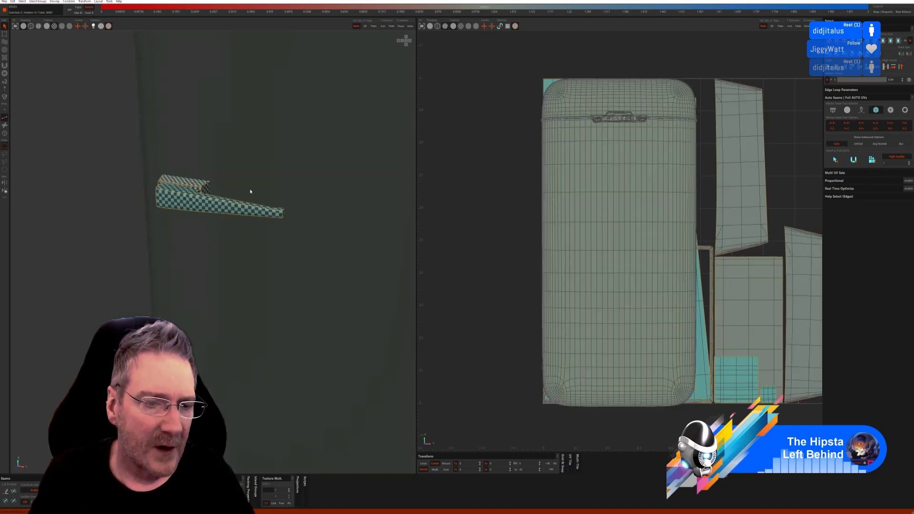
{"action": "scroll", "coordinate": [312, 68], "scroll_direction": "up", "scroll_amount": 5}
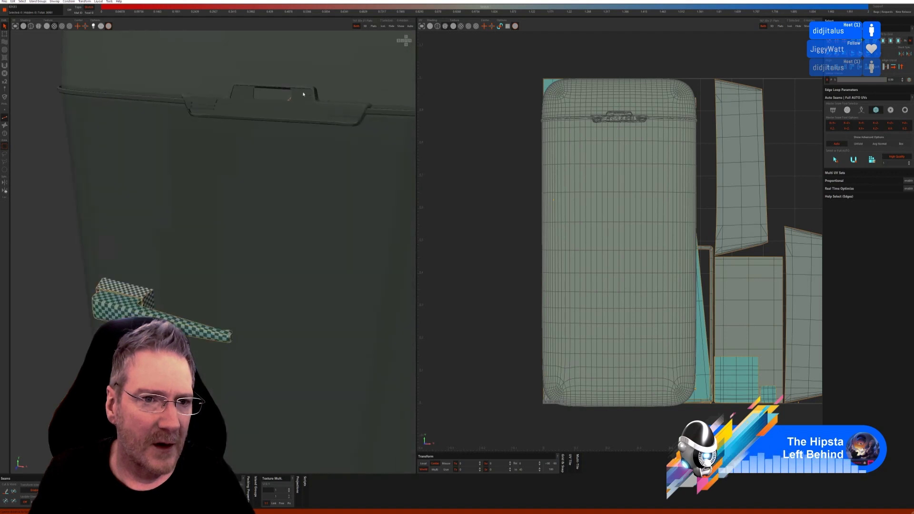
{"action": "left_click", "coordinate": [5, 133]}
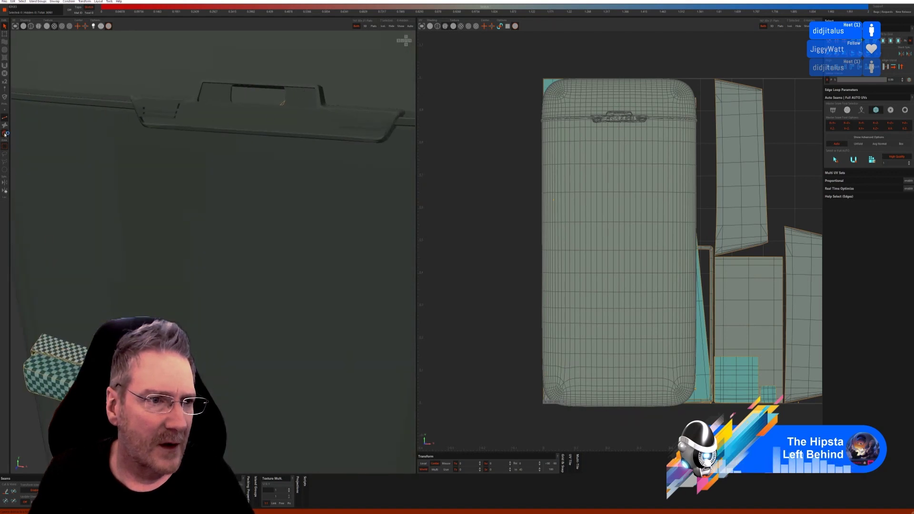
{"action": "left_click", "coordinate": [204, 110]}
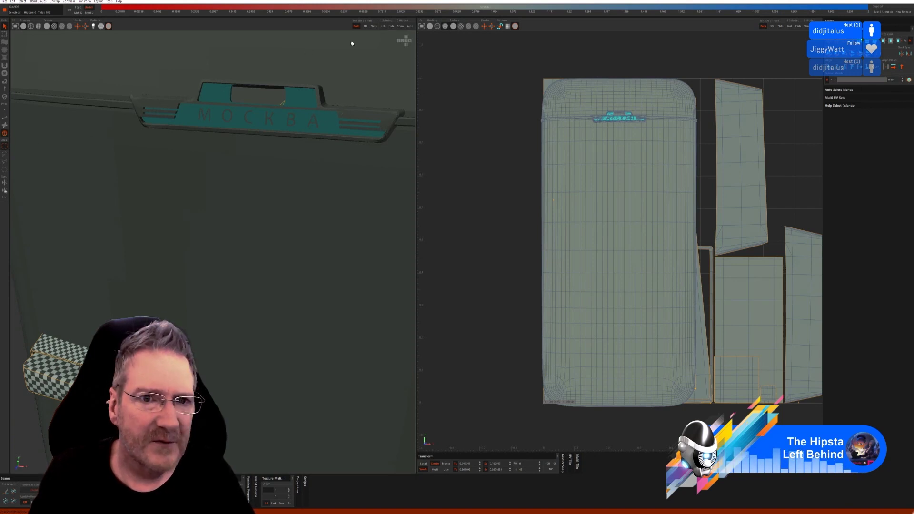
{"action": "left_click", "coordinate": [384, 26]}
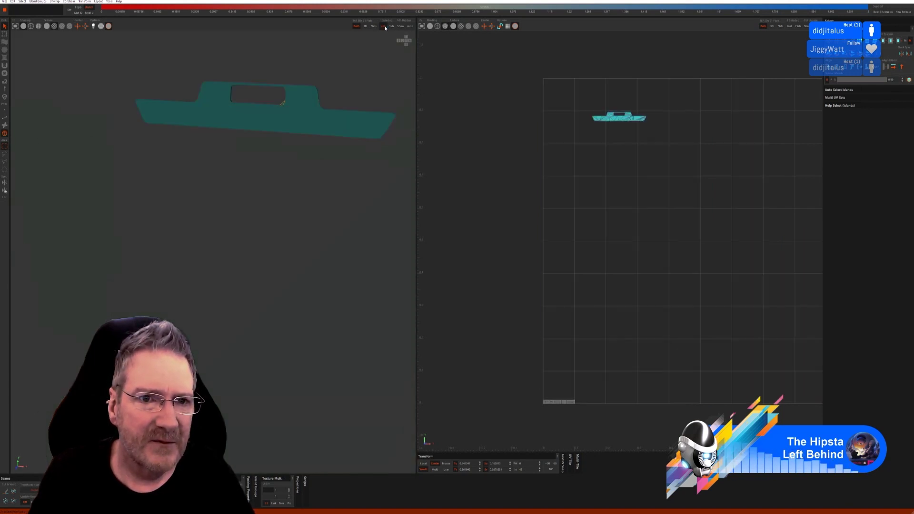
Step: Cut the badge's inner plate with box-type auto seams, unfold and pack it, and show all door parts again
{"action": "left_click", "coordinate": [4, 117]}
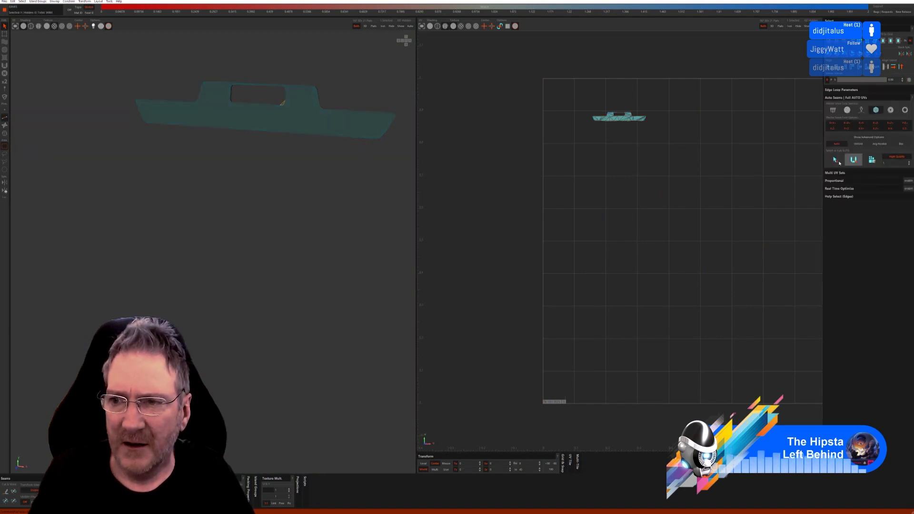
{"action": "left_click", "coordinate": [835, 160]}
{"action": "left_click", "coordinate": [853, 160]}
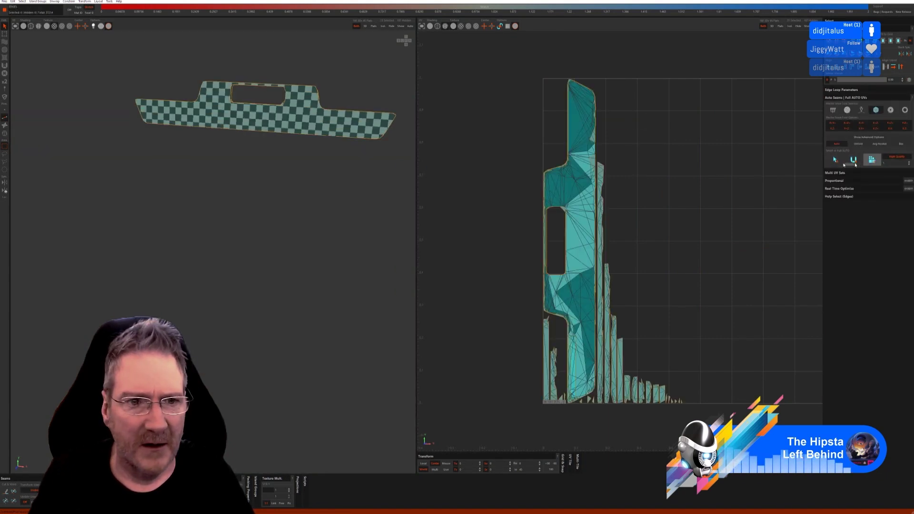
{"action": "left_click", "coordinate": [401, 26]}
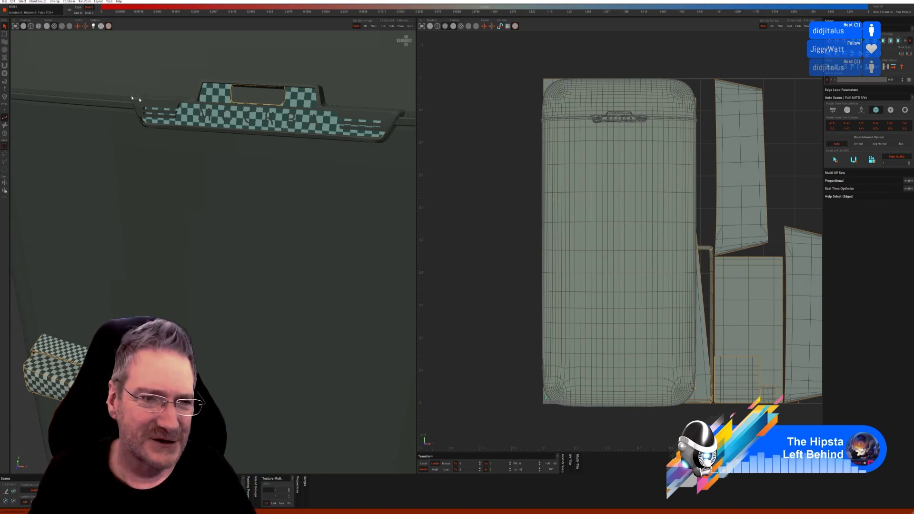
Step: Select the frame surrounding the МОСКВА badge plate and isolate it
{"action": "left_click", "coordinate": [5, 134]}
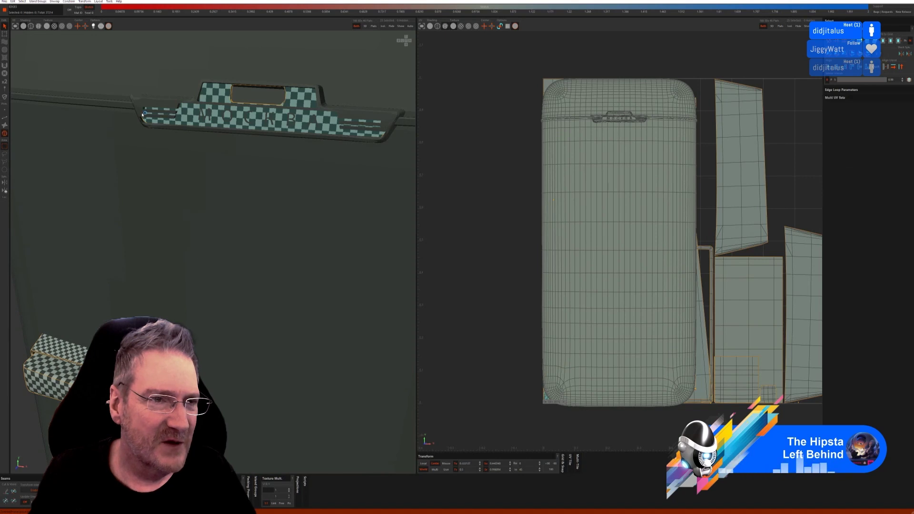
{"action": "left_click", "coordinate": [142, 102]}
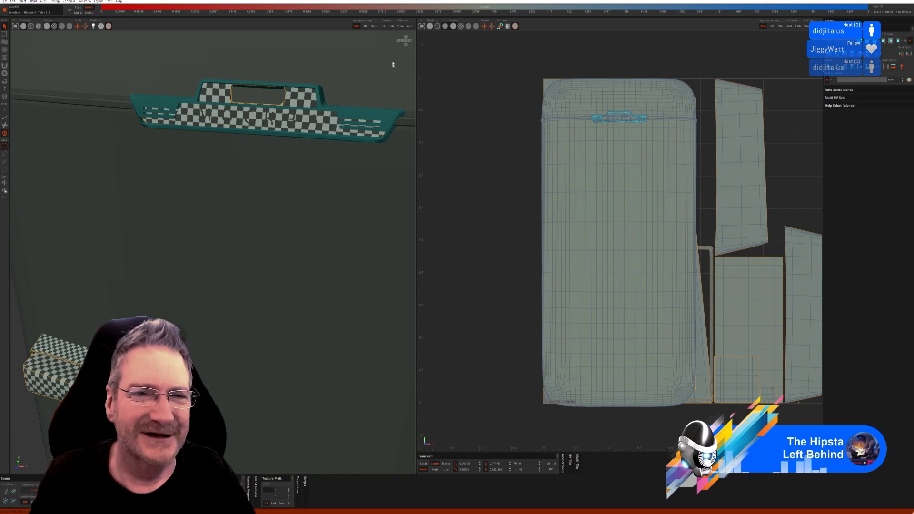
{"action": "left_click", "coordinate": [383, 27]}
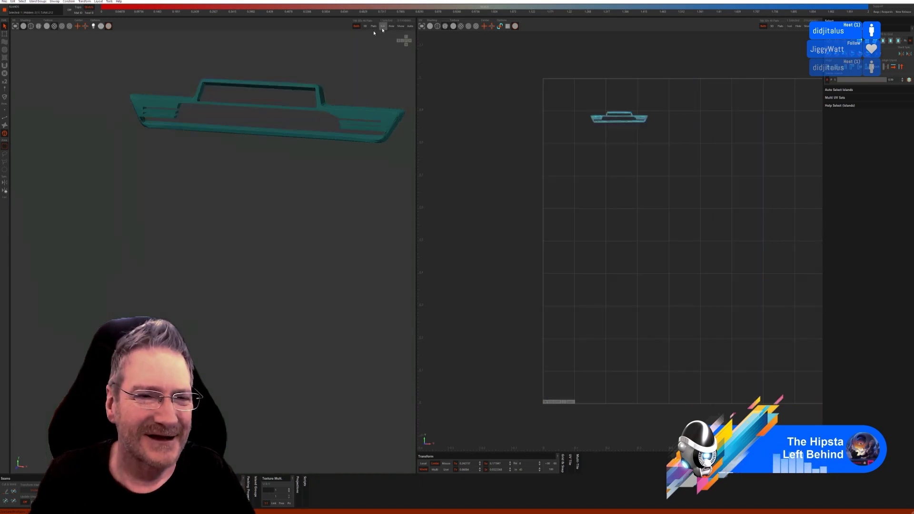
Step: Cut the badge frame with box-type auto seams, unfold and pack its islands, and unhide the other door parts
{"action": "left_click", "coordinate": [5, 119]}
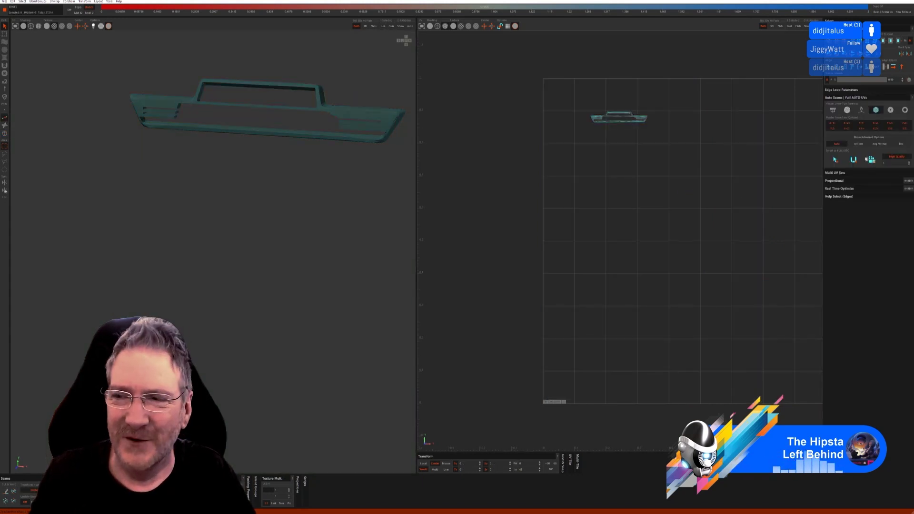
{"action": "left_click", "coordinate": [835, 160]}
{"action": "left_click", "coordinate": [853, 160]}
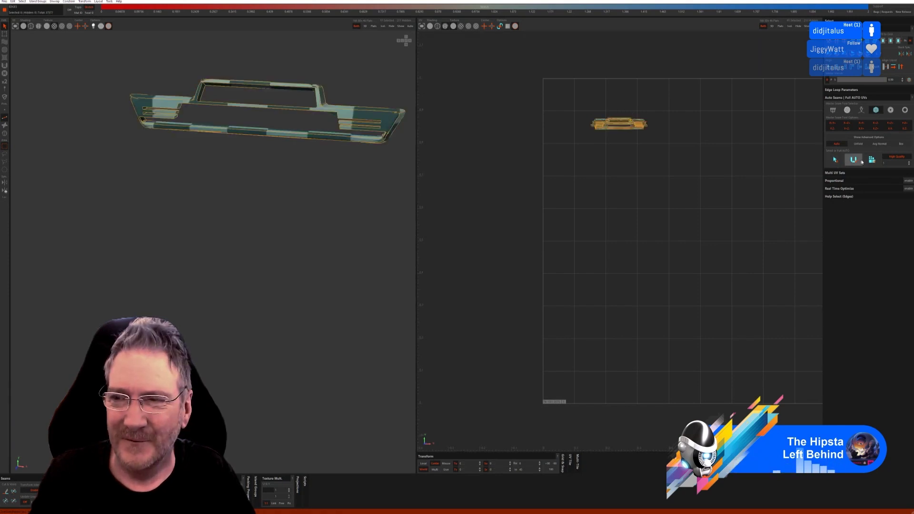
{"action": "left_click", "coordinate": [875, 161]}
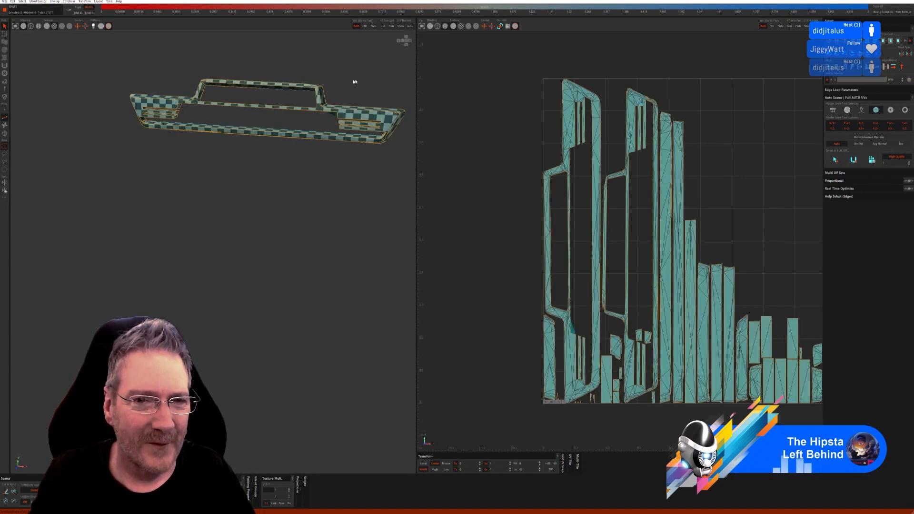
{"action": "left_click", "coordinate": [400, 28]}
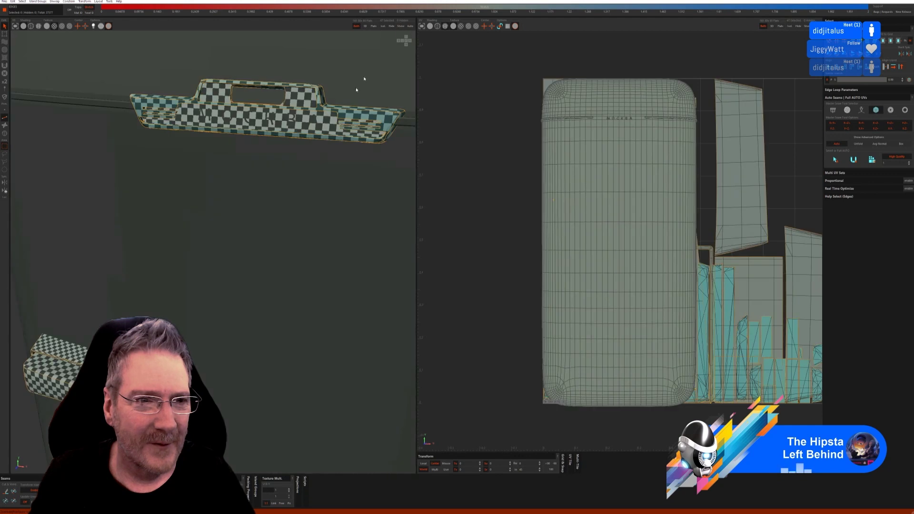
Step: Select the МОСКВА letters on the badge plate and isolate them
{"action": "left_click", "coordinate": [4, 133]}
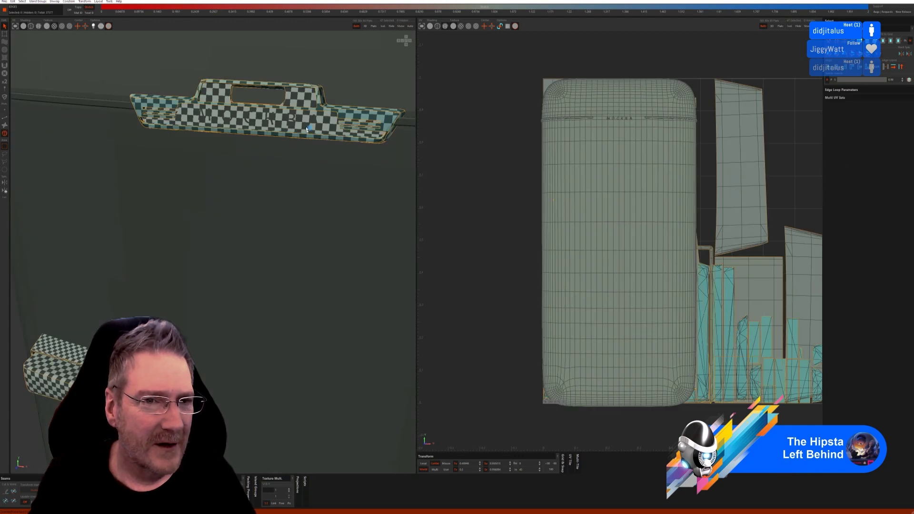
{"action": "scroll", "coordinate": [295, 119], "scroll_direction": "up", "scroll_amount": 5}
{"action": "scroll", "coordinate": [340, 112], "scroll_direction": "up", "scroll_amount": 3}
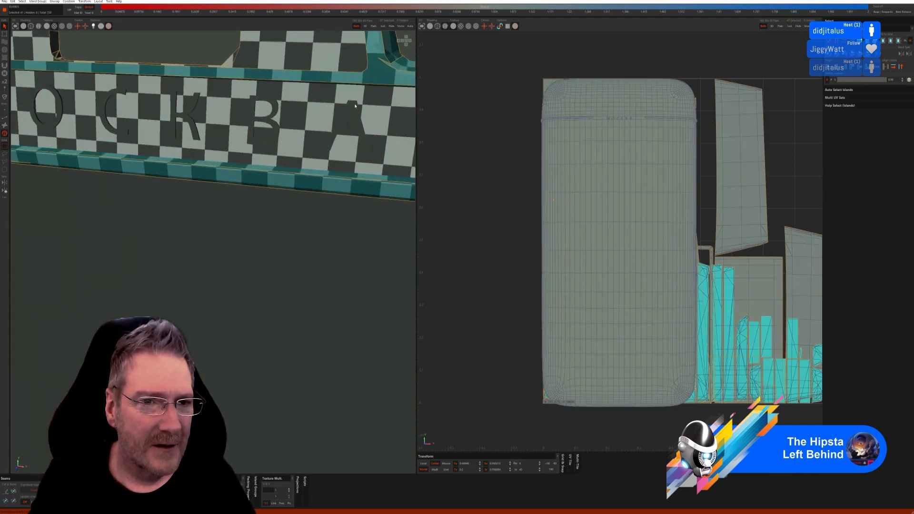
{"action": "left_click", "coordinate": [356, 105]}
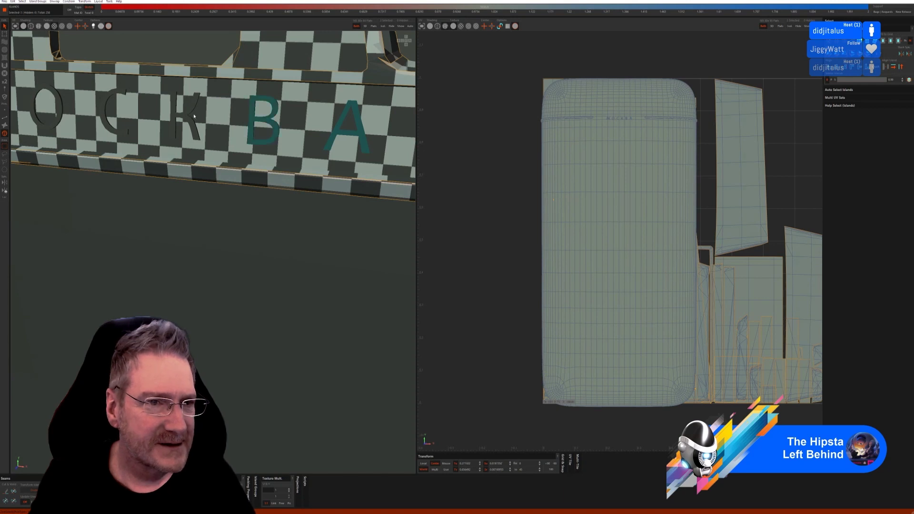
{"action": "left_click", "coordinate": [106, 104], "text": "shift"}
{"action": "scroll", "coordinate": [61, 109], "scroll_direction": "down", "scroll_amount": 5}
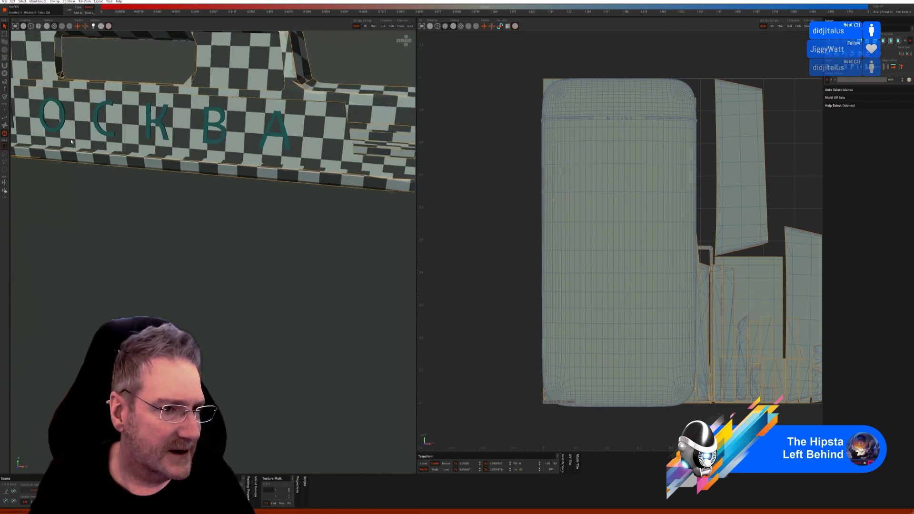
{"action": "left_click", "coordinate": [16, 124], "text": "shift"}
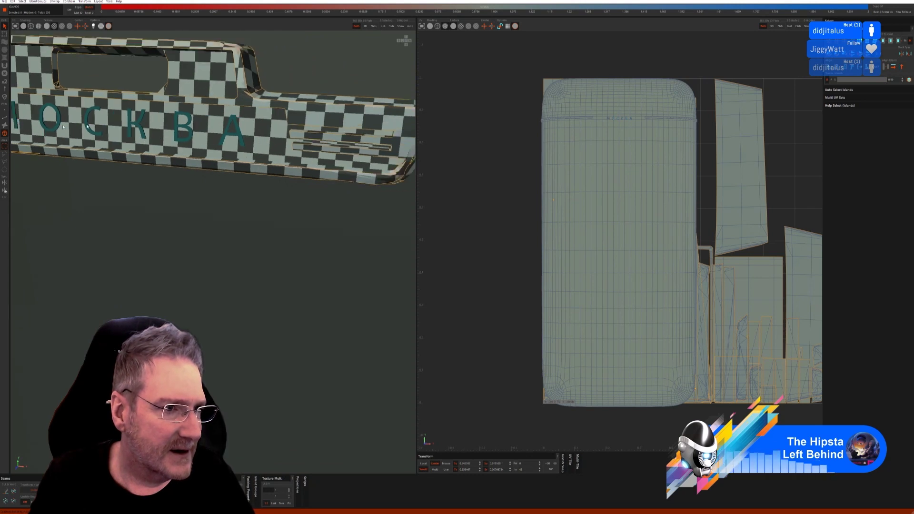
{"action": "scroll", "coordinate": [142, 158], "scroll_direction": "down", "scroll_amount": 3}
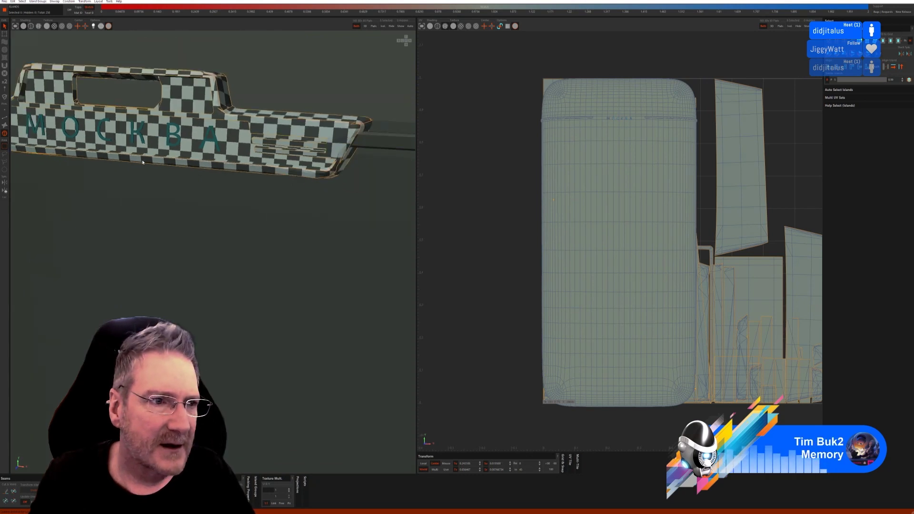
{"action": "left_click", "coordinate": [383, 25]}
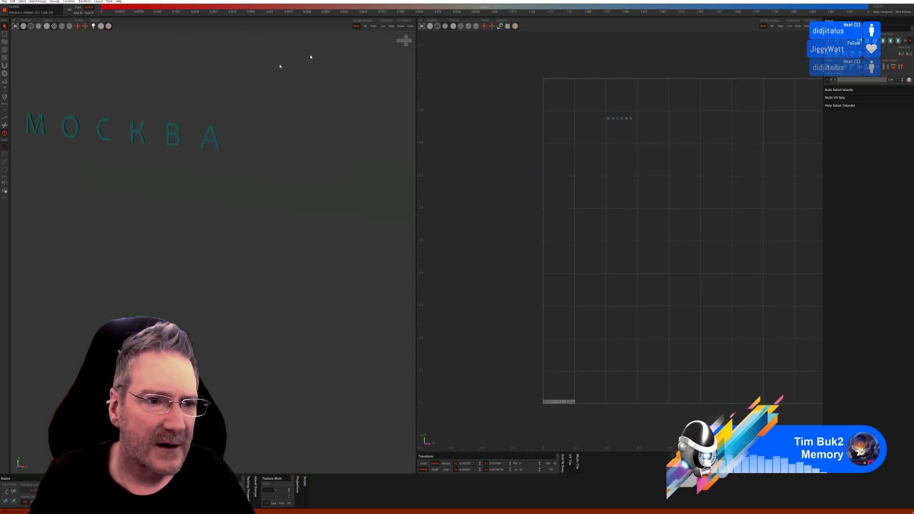
Step: Cut the МОСКВА letters with box-type auto seams, unfold and pack their islands, and show all door parts again
{"action": "left_click", "coordinate": [4, 117]}
{"action": "left_click", "coordinate": [888, 111]}
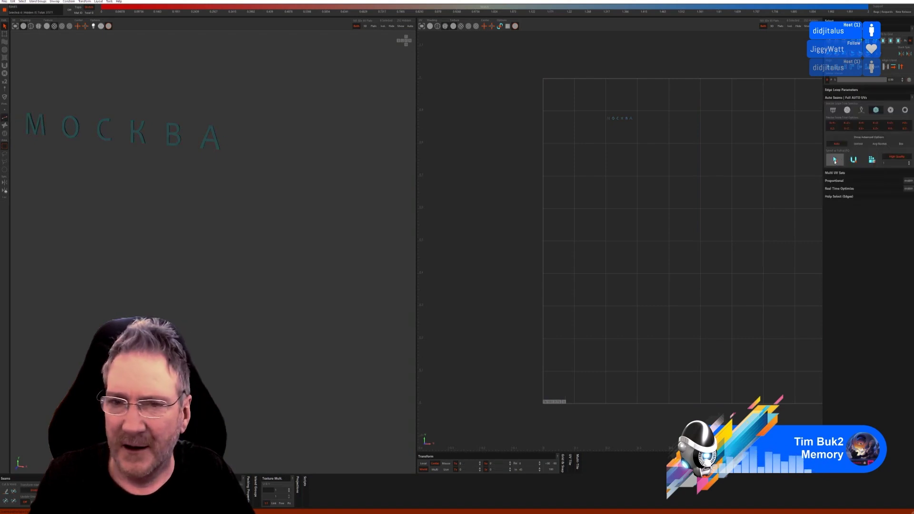
{"action": "left_click", "coordinate": [870, 160]}
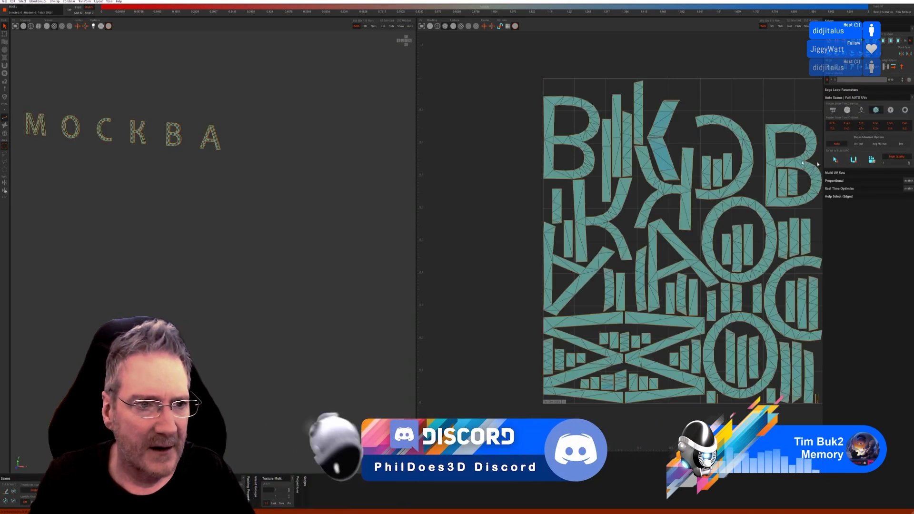
{"action": "left_click", "coordinate": [401, 27]}
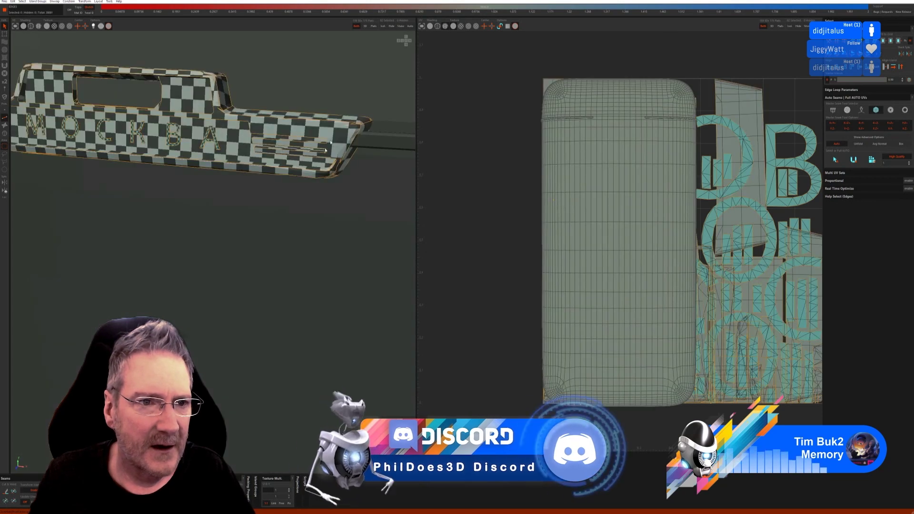
Step: Select the thin trim strips running across the door on both sides of the badge and isolate them
{"action": "scroll", "coordinate": [311, 145], "scroll_direction": "down", "scroll_amount": 5}
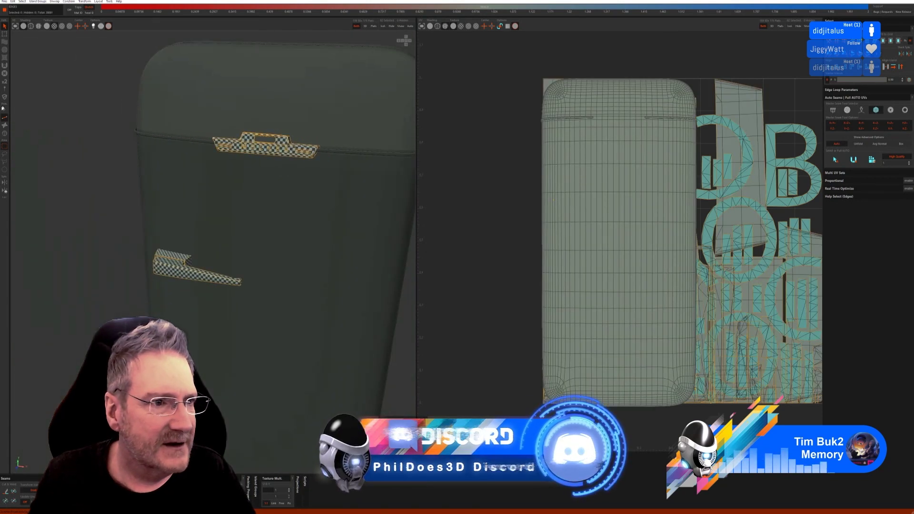
{"action": "key", "text": "F4"}
{"action": "left_click", "coordinate": [335, 153]}
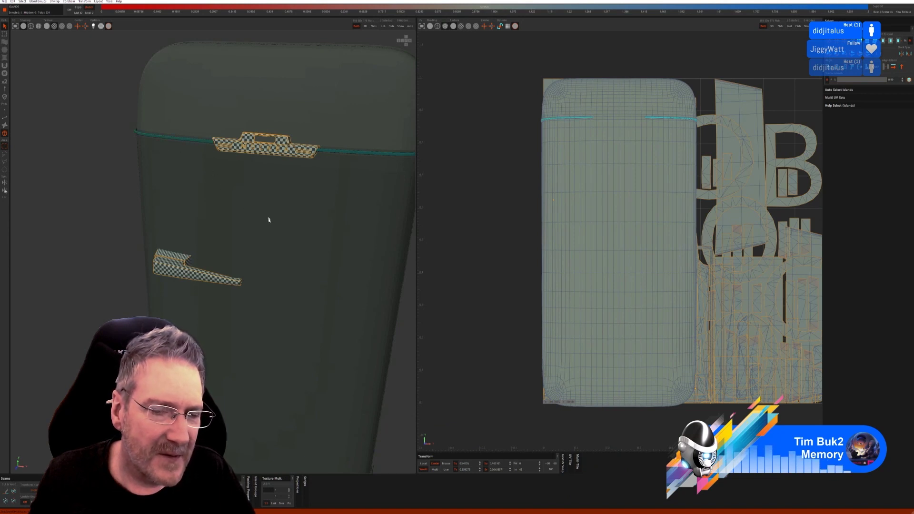
{"action": "right_click_drag", "start_coordinate": [255, 253], "coordinate": [174, 247], "text": "alt"}
{"action": "left_click_drag", "start_coordinate": [122, 245], "coordinate": [144, 234], "text": "alt"}
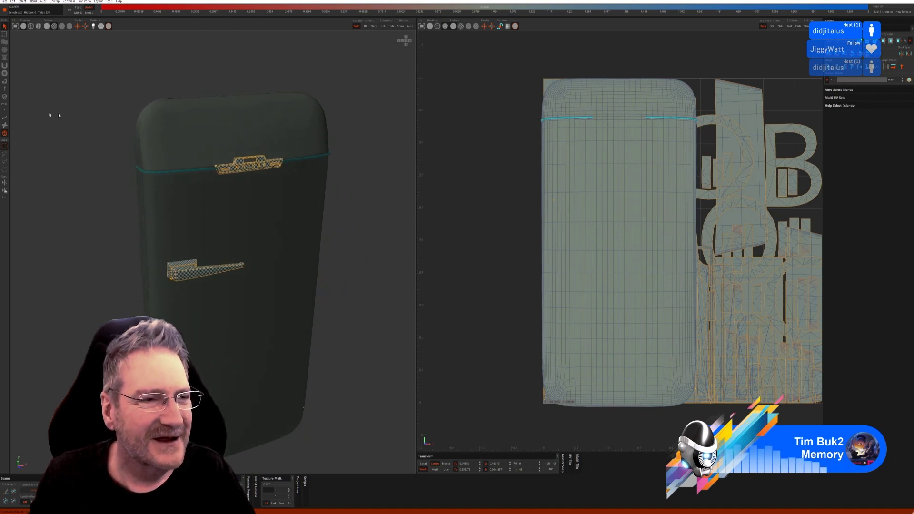
{"action": "left_click", "coordinate": [384, 27]}
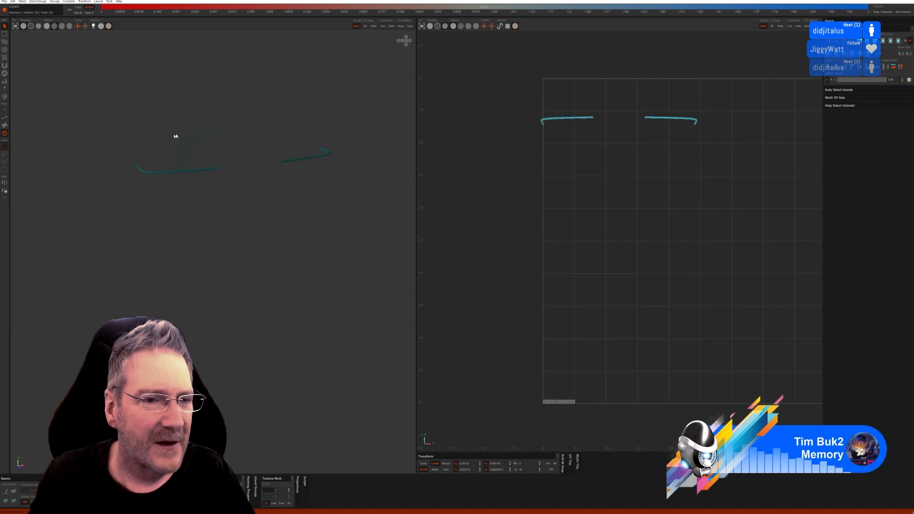
Step: Cut the door trim strips with box-type auto seams, unfold and pack them, and unhide the remaining parts
{"action": "left_click", "coordinate": [5, 118]}
{"action": "left_click", "coordinate": [834, 162]}
{"action": "left_click", "coordinate": [835, 162]}
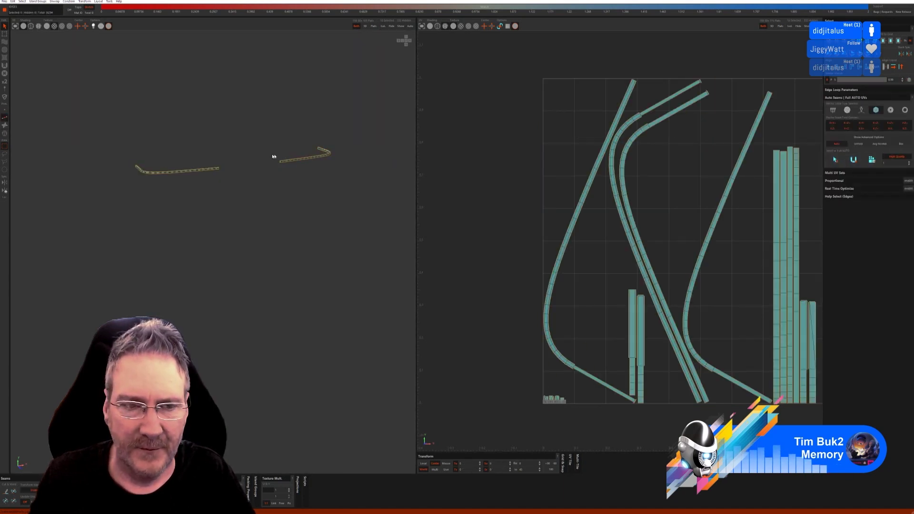
{"action": "scroll", "coordinate": [274, 157], "scroll_direction": "up", "scroll_amount": 3}
{"action": "scroll", "coordinate": [325, 157], "scroll_direction": "up", "scroll_amount": 7}
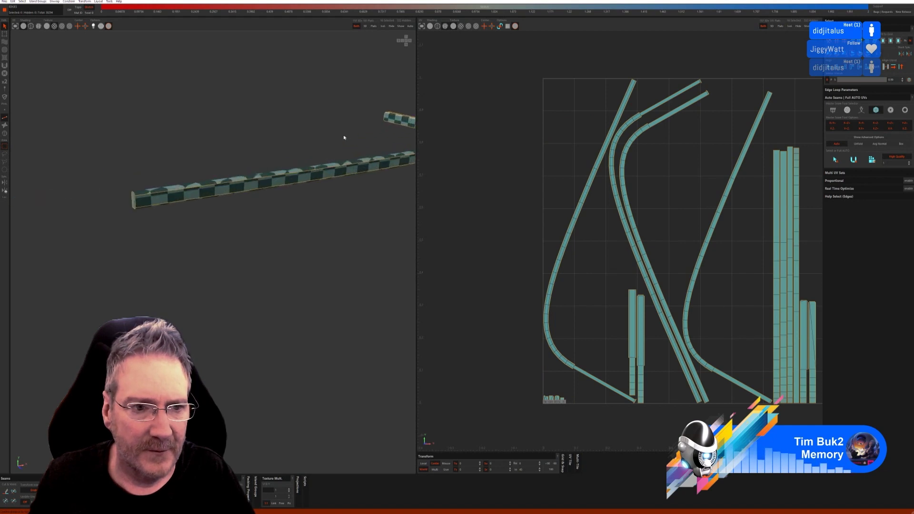
{"action": "scroll", "coordinate": [344, 139], "scroll_direction": "down", "scroll_amount": 3}
{"action": "left_click", "coordinate": [400, 26]}
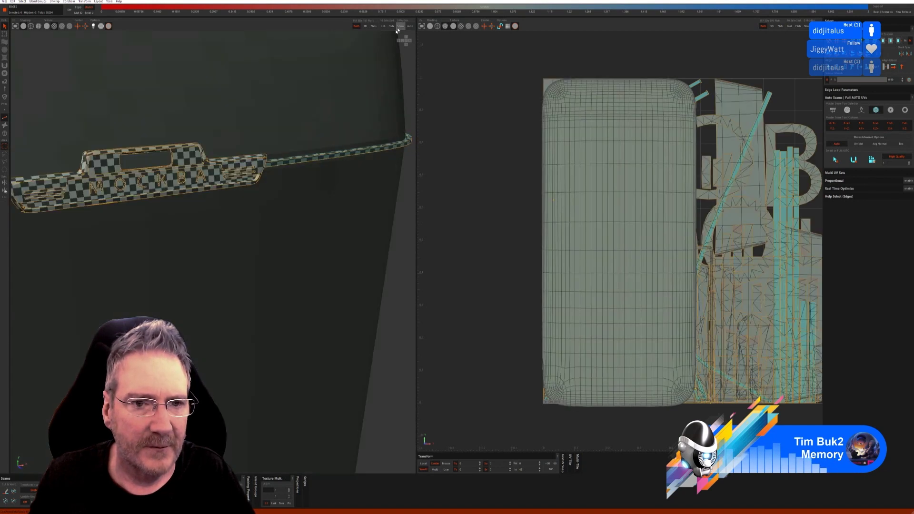
Step: Select the large outer door panel and isolate it
{"action": "scroll", "coordinate": [302, 173], "scroll_direction": "down", "scroll_amount": 6}
{"action": "scroll", "coordinate": [294, 173], "scroll_direction": "down", "scroll_amount": 2}
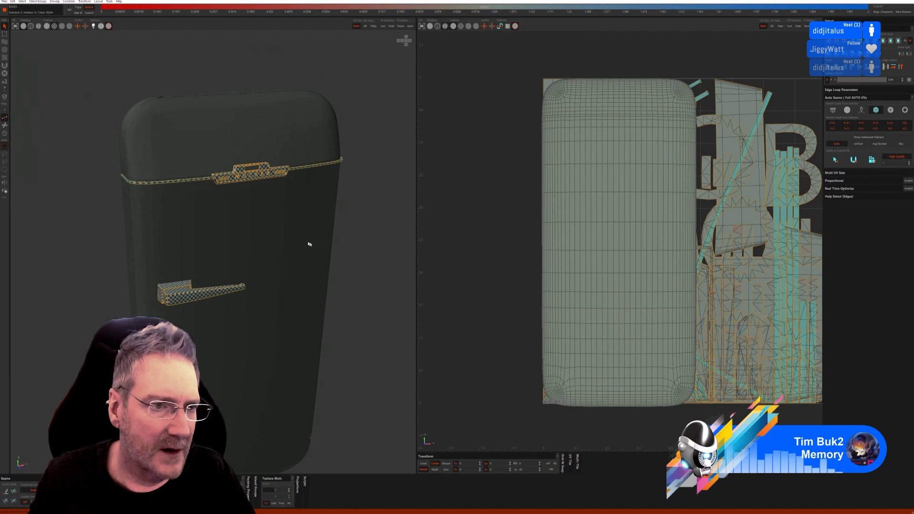
{"action": "middle_click_drag", "start_coordinate": [338, 253], "coordinate": [360, 248]}
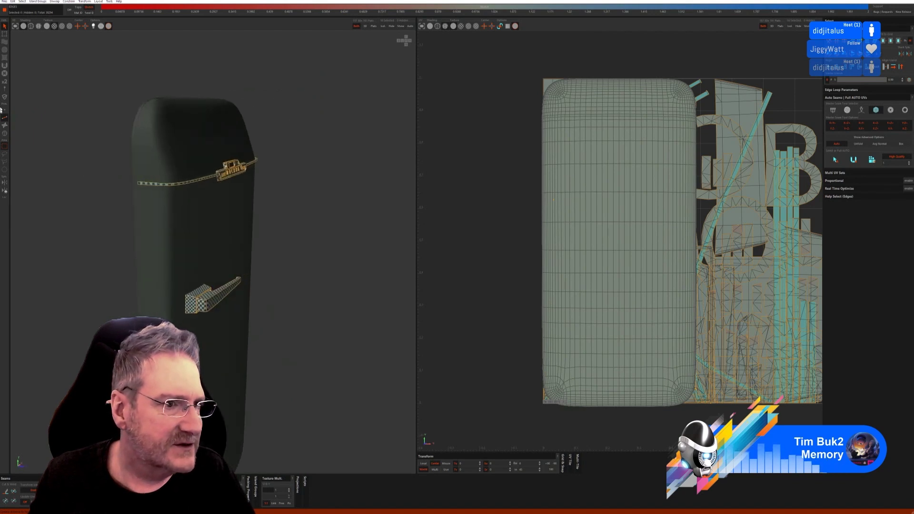
{"action": "left_click", "coordinate": [4, 137]}
{"action": "left_click", "coordinate": [189, 133]}
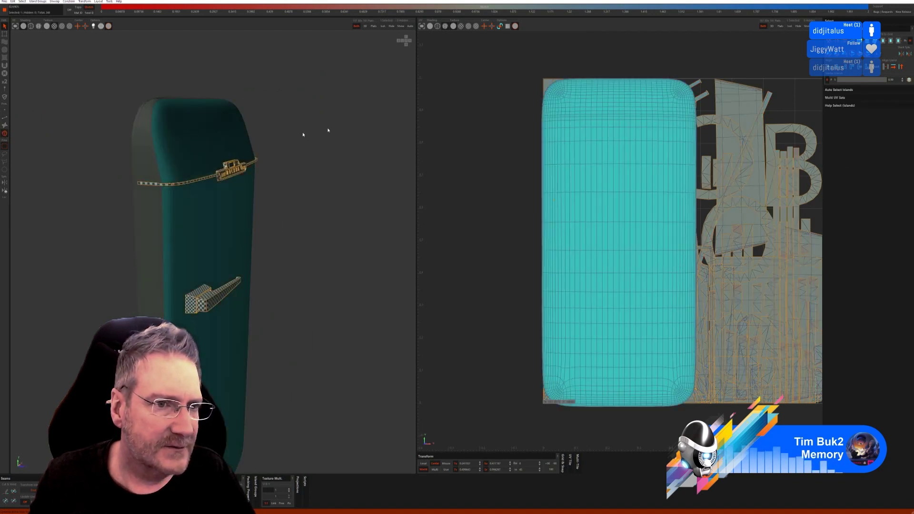
{"action": "middle_click_drag", "start_coordinate": [330, 213], "coordinate": [329, 171]}
{"action": "left_click", "coordinate": [383, 26]}
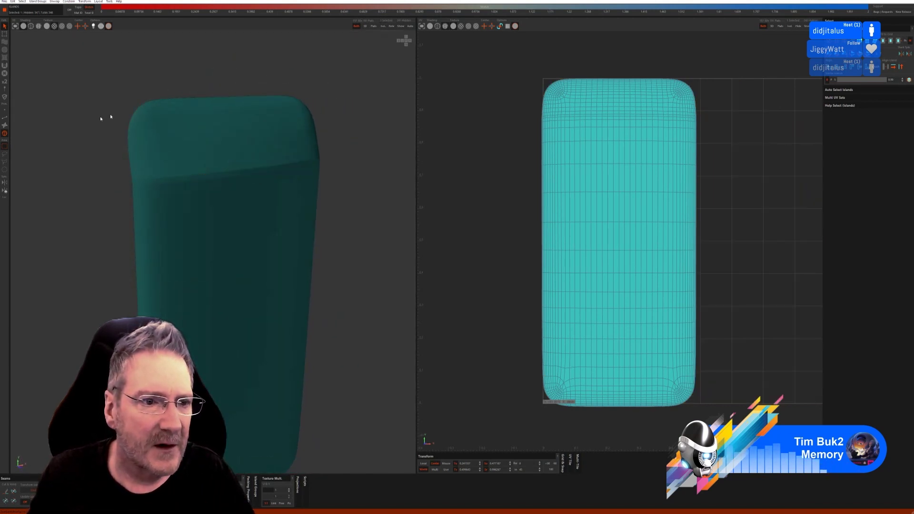
Step: Cut the door panel with mosaic-type auto seams, unfold and pack its islands, and bring back the hidden parts
{"action": "left_click", "coordinate": [5, 117]}
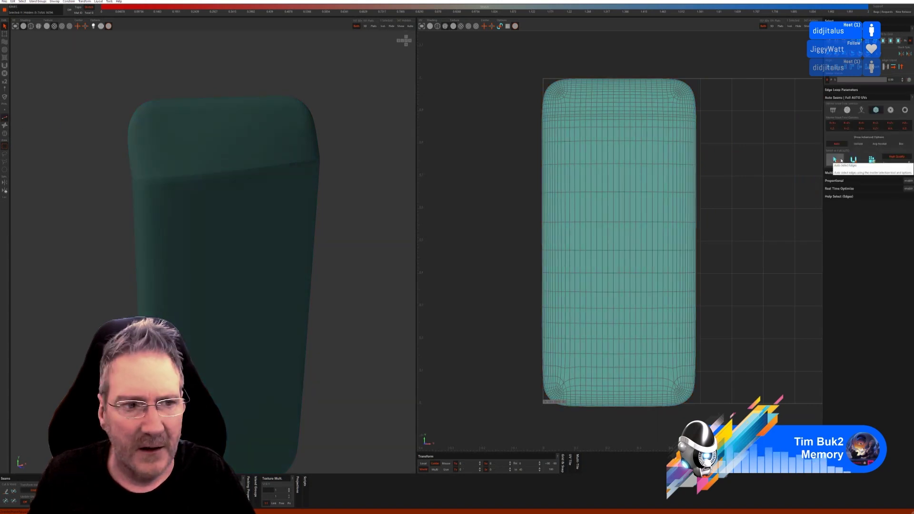
{"action": "left_click", "coordinate": [841, 161]}
{"action": "key", "text": "ctrl+z"}
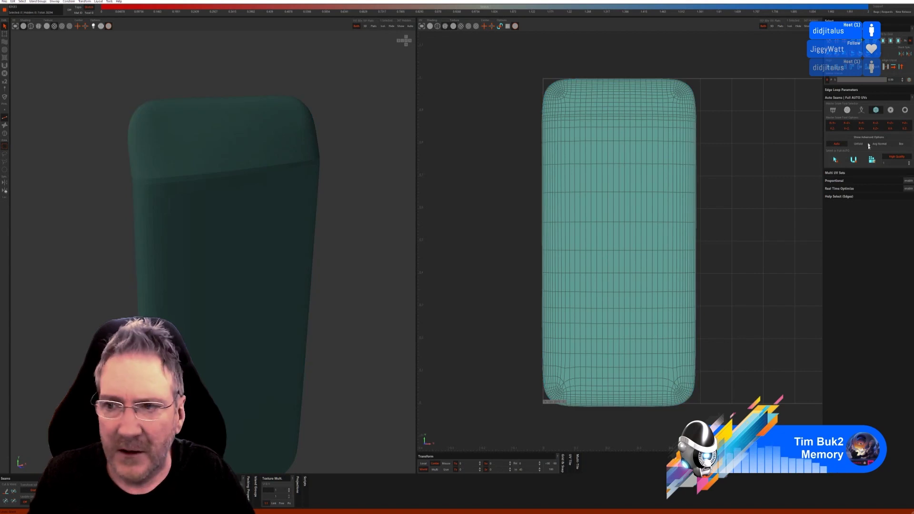
{"action": "left_click", "coordinate": [846, 111]}
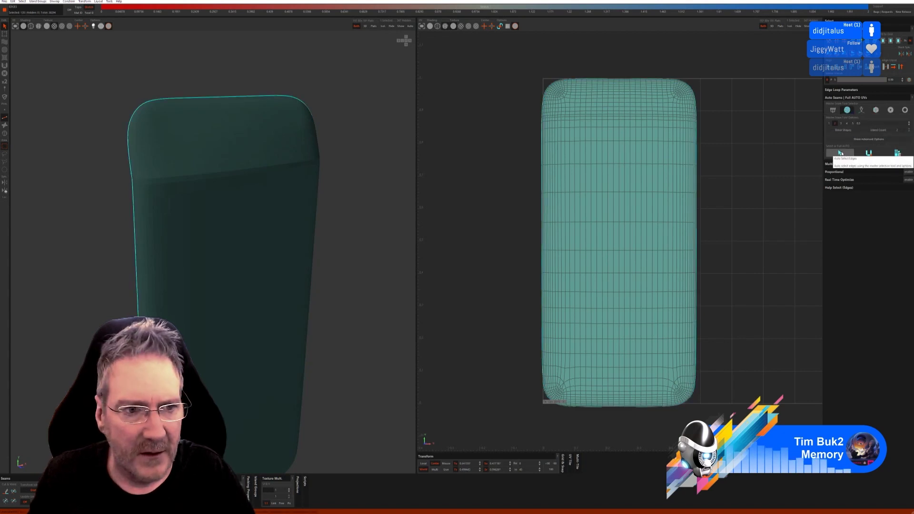
{"action": "left_click", "coordinate": [897, 153]}
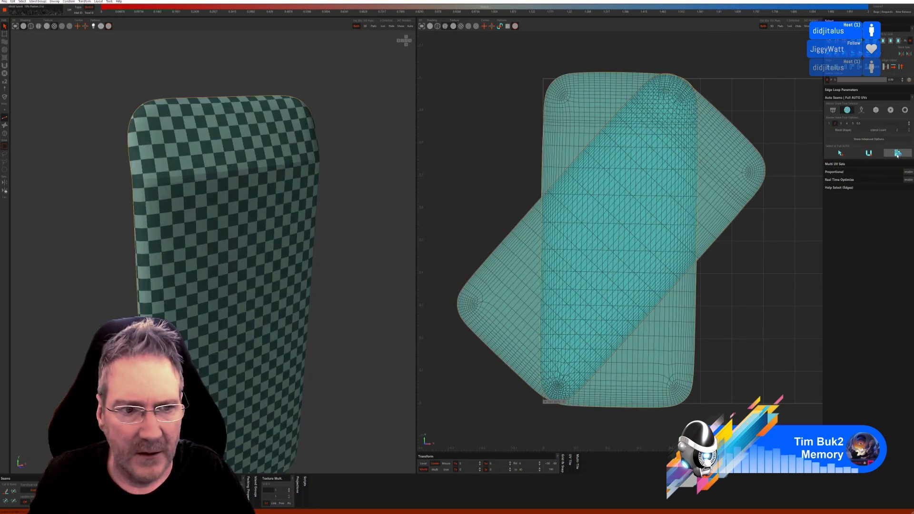
{"action": "middle_click_drag", "start_coordinate": [337, 238], "coordinate": [306, 250]}
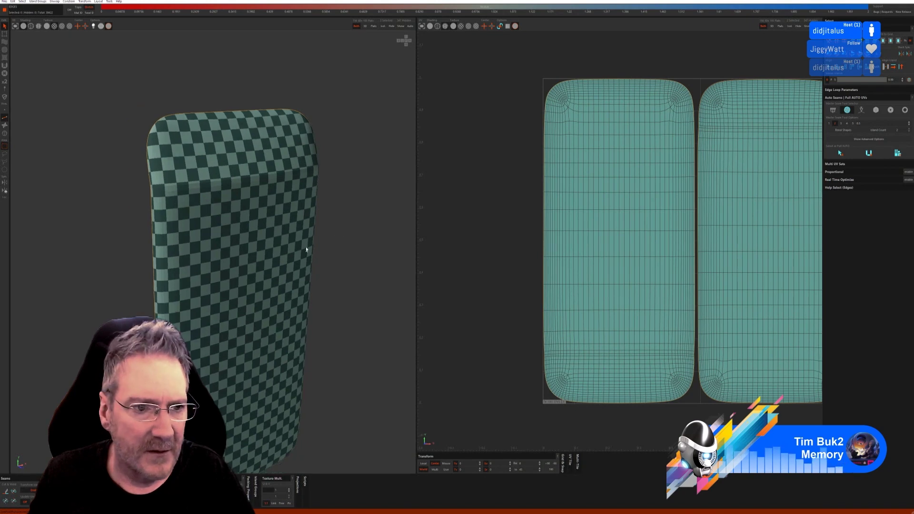
{"action": "mouse_move", "coordinate": [333, 280]}
{"action": "middle_mouse_down"}
{"action": "mouse_move", "coordinate": [338, 288]}
{"action": "mouse_move", "coordinate": [381, 280]}
{"action": "mouse_move", "coordinate": [292, 279]}
{"action": "mouse_move", "coordinate": [347, 276]}
{"action": "mouse_move", "coordinate": [317, 274]}
{"action": "middle_mouse_up"}
{"action": "left_click", "coordinate": [400, 27]}
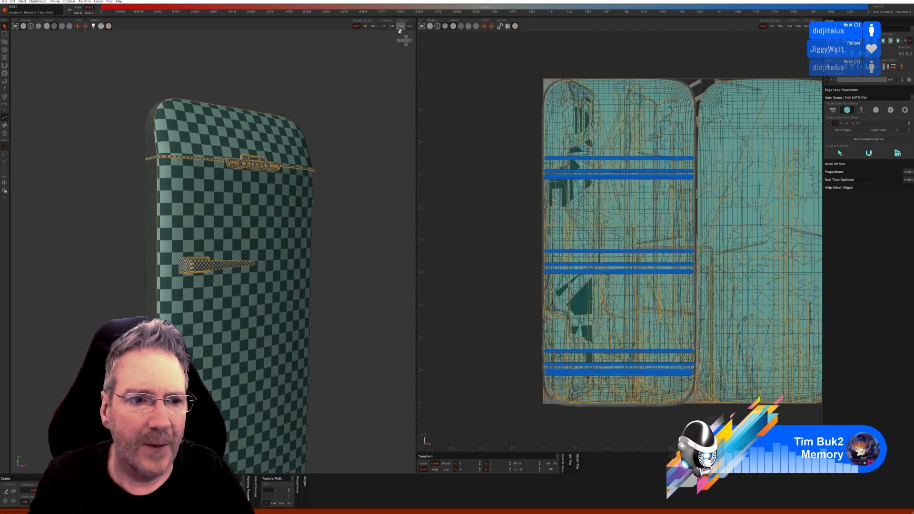
Step: Select the narrow rim strip running around the door behind the outer panel and isolate it
{"action": "left_click", "coordinate": [5, 133]}
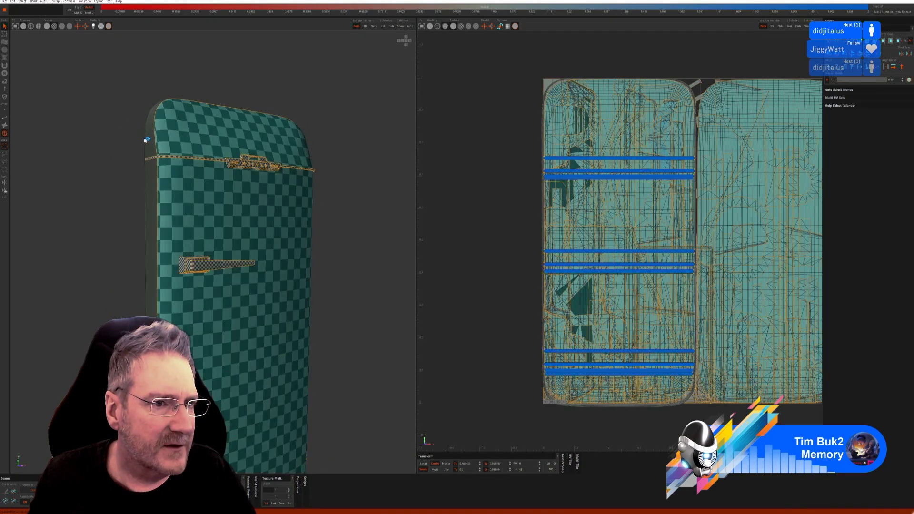
{"action": "left_click", "coordinate": [151, 141]}
{"action": "middle_click_drag", "start_coordinate": [375, 231], "coordinate": [326, 235]}
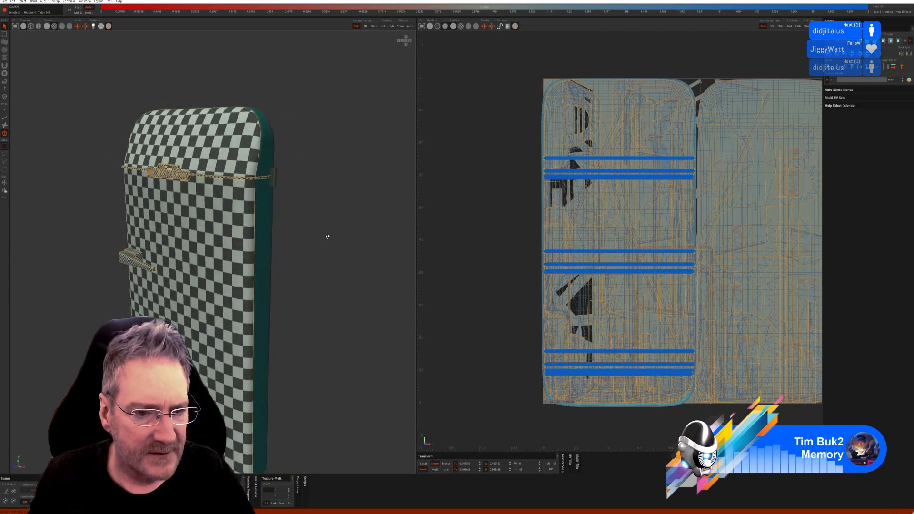
{"action": "left_click", "coordinate": [383, 26]}
Step: Try cutting and unfolding the door's rim strip with mosaic-type auto seams, and undo the attempt
{"action": "left_click", "coordinate": [4, 118]}
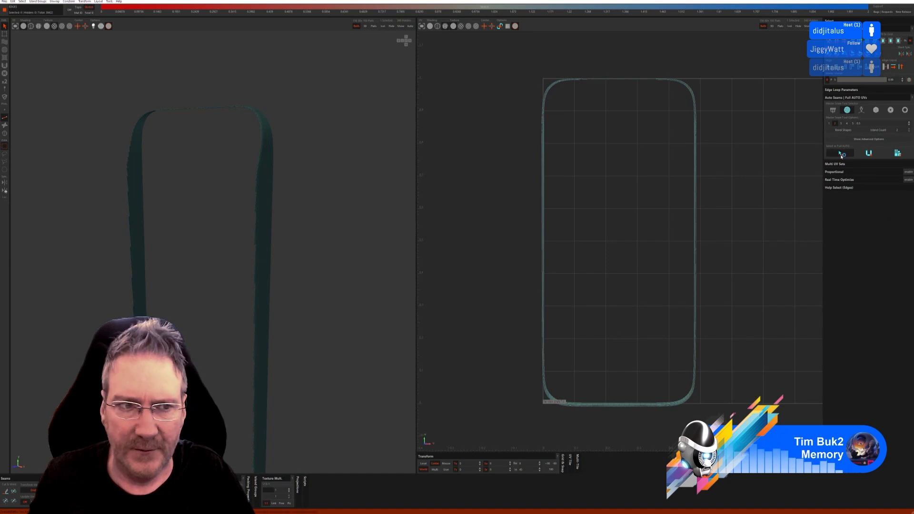
{"action": "left_click", "coordinate": [864, 154]}
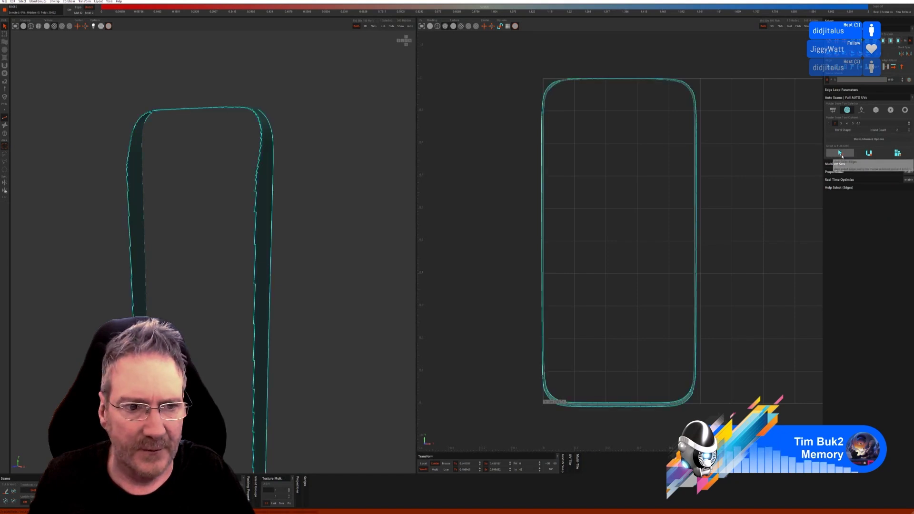
{"action": "left_click", "coordinate": [898, 154]}
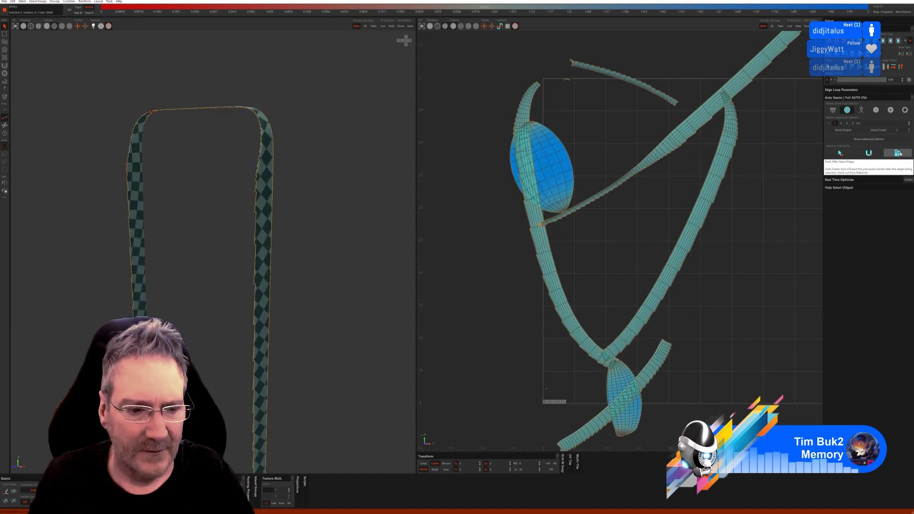
{"action": "key", "text": "ctrl+z"}
{"action": "key", "text": "ctrl+z"}
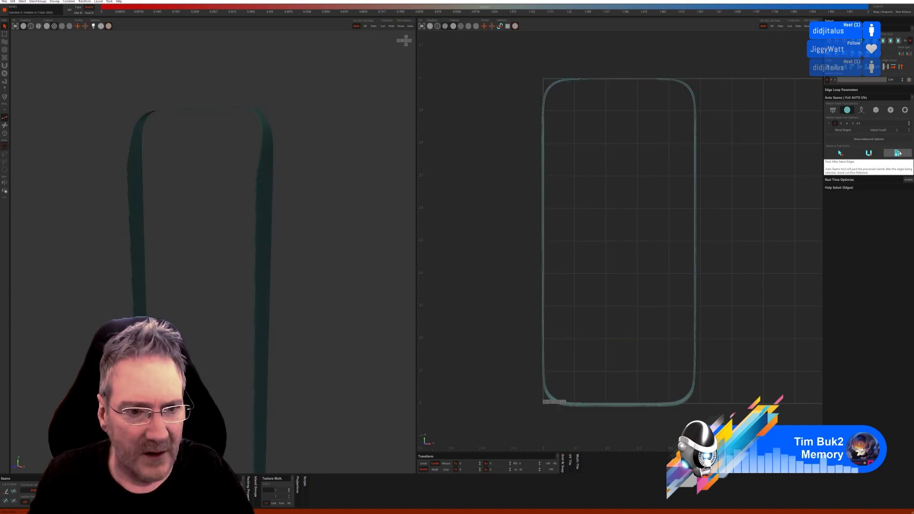
Step: Cut the door's rim strip with pelt-type auto seams, and unfold and pack the resulting islands
{"action": "left_click", "coordinate": [862, 111]}
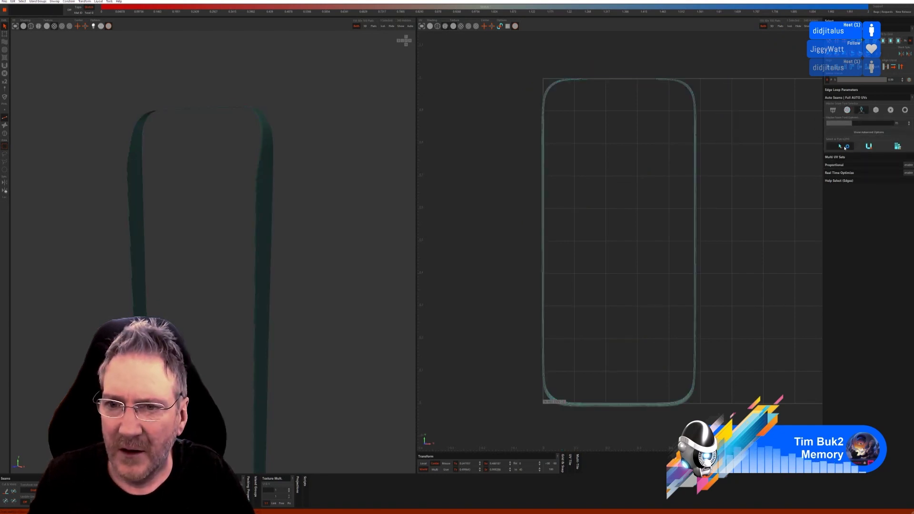
{"action": "left_click", "coordinate": [867, 147]}
{"action": "left_click", "coordinate": [898, 147]}
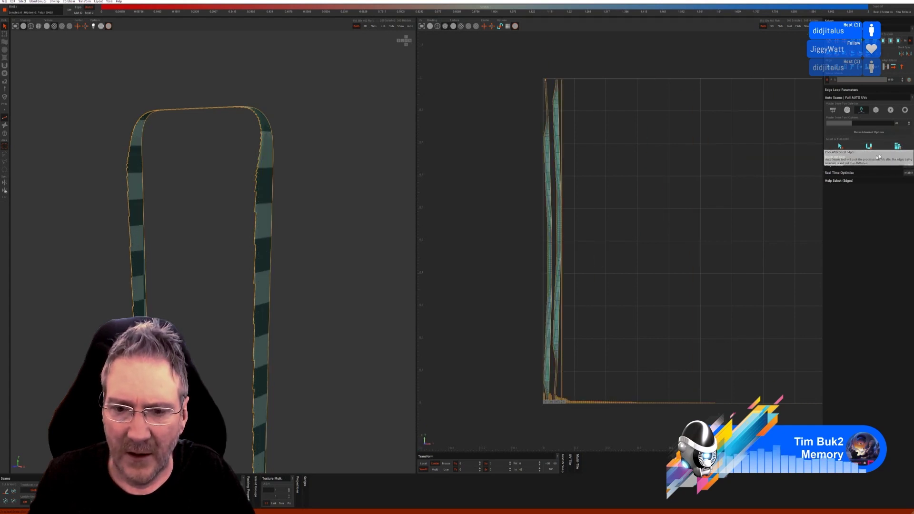
Step: Bring back the hidden parts, then select and isolate the flat frame bordering the door's inner side
{"action": "middle_click_drag", "start_coordinate": [281, 249], "coordinate": [356, 254]}
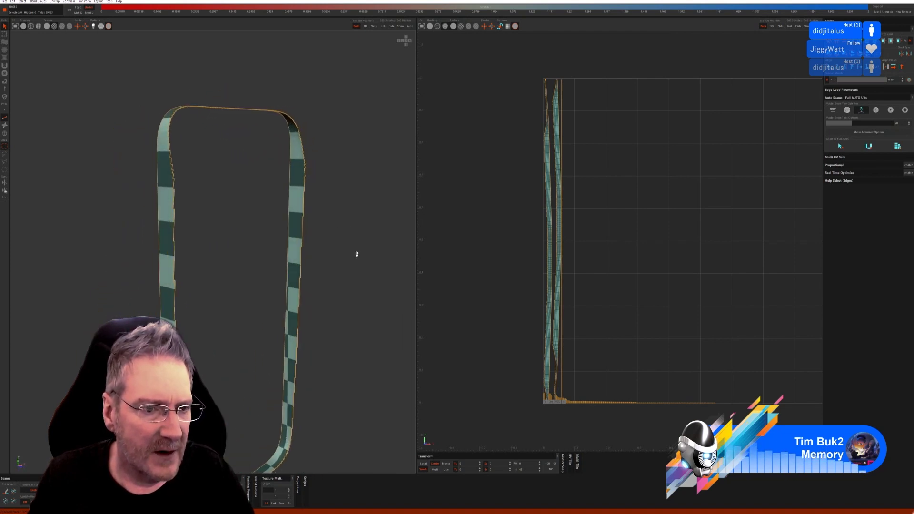
{"action": "left_click", "coordinate": [401, 25]}
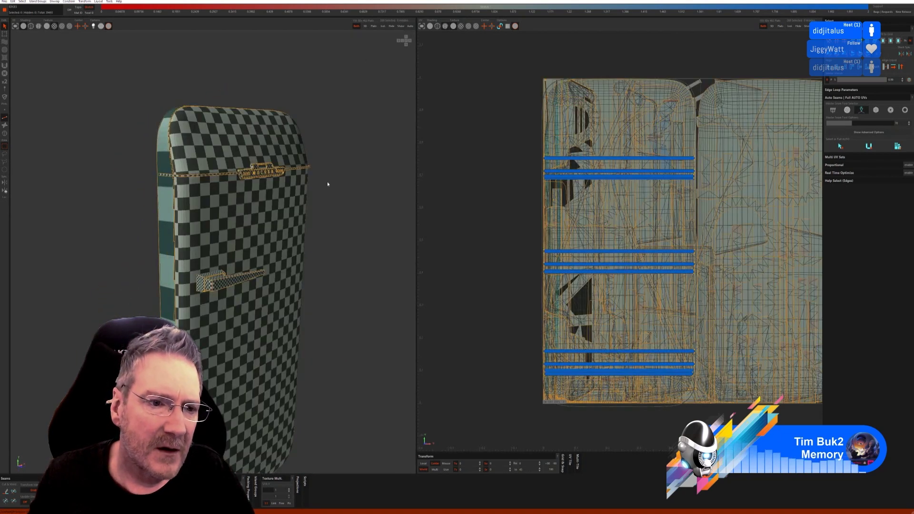
{"action": "middle_click_drag", "start_coordinate": [327, 181], "coordinate": [313, 190]}
{"action": "middle_click_drag", "start_coordinate": [337, 266], "coordinate": [266, 163]}
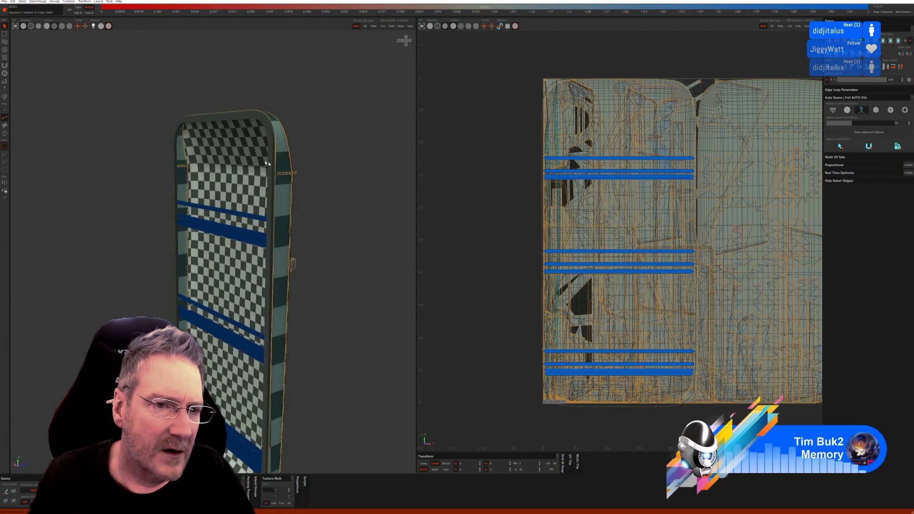
{"action": "left_click", "coordinate": [4, 134]}
{"action": "left_click", "coordinate": [279, 139]}
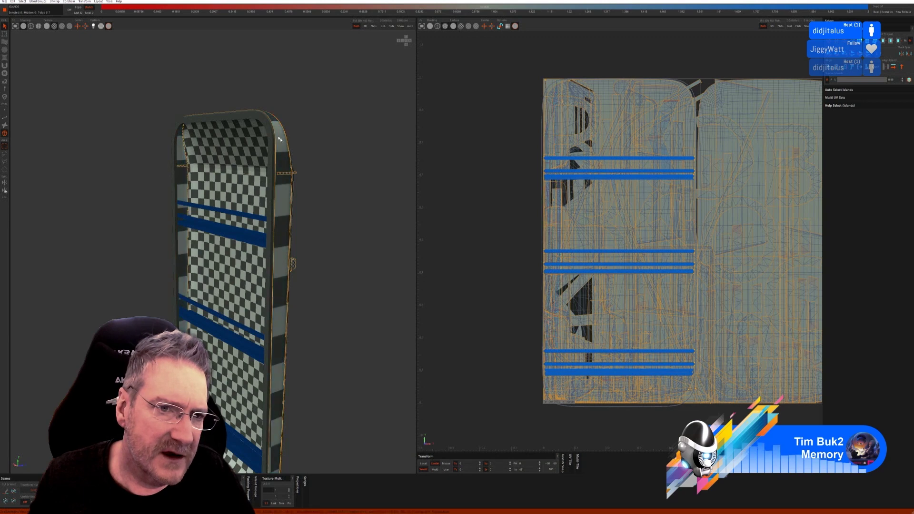
{"action": "left_click", "coordinate": [266, 129]}
{"action": "middle_click_drag", "start_coordinate": [219, 104], "coordinate": [271, 137]}
{"action": "left_click", "coordinate": [391, 26]}
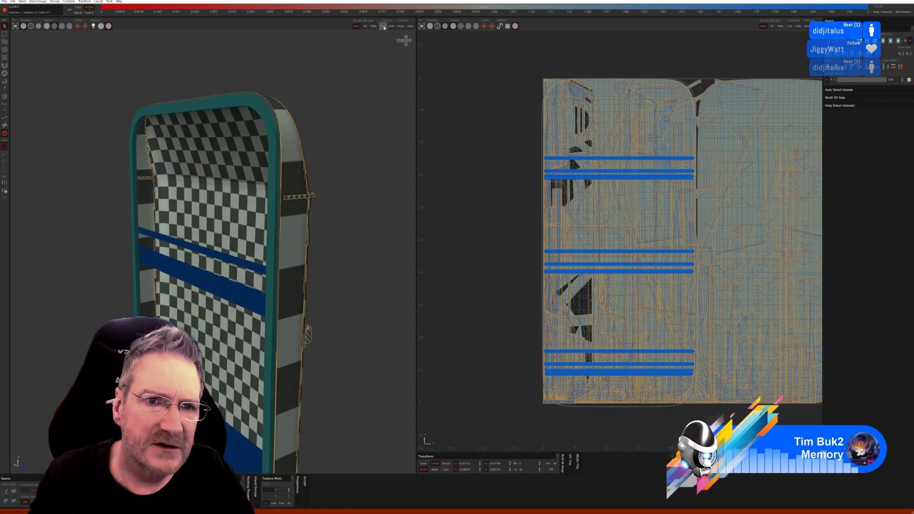
Step: Cut the flat inner frame with pelt-type auto seams, unfold and pack its islands, and bring back the hidden parts
{"action": "left_click", "coordinate": [4, 117]}
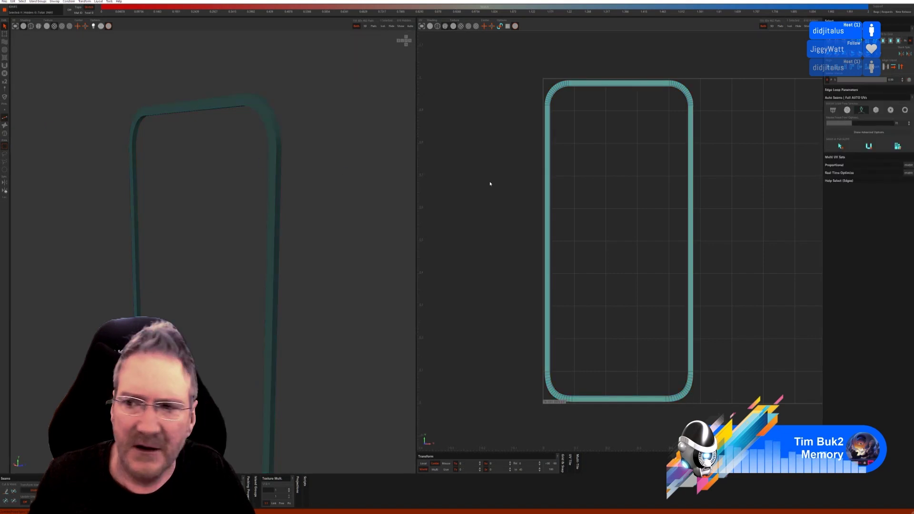
{"action": "left_click", "coordinate": [840, 146]}
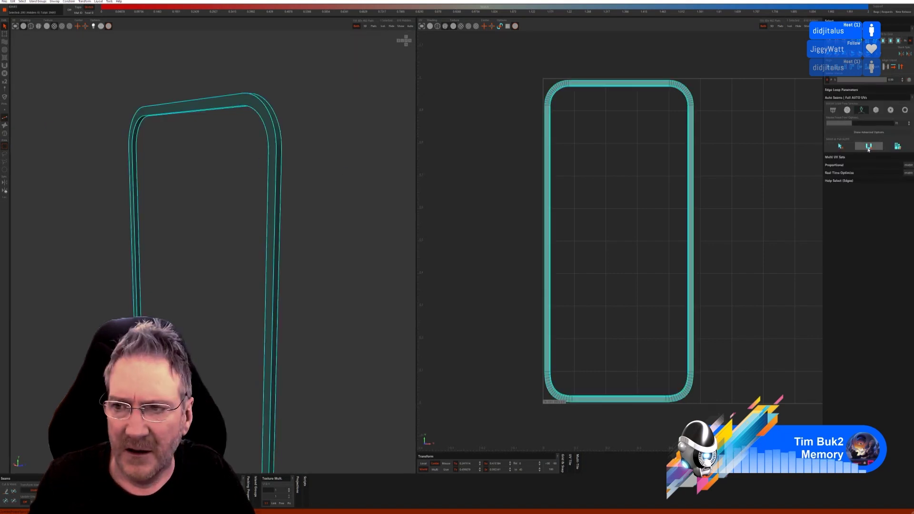
{"action": "left_click", "coordinate": [897, 146]}
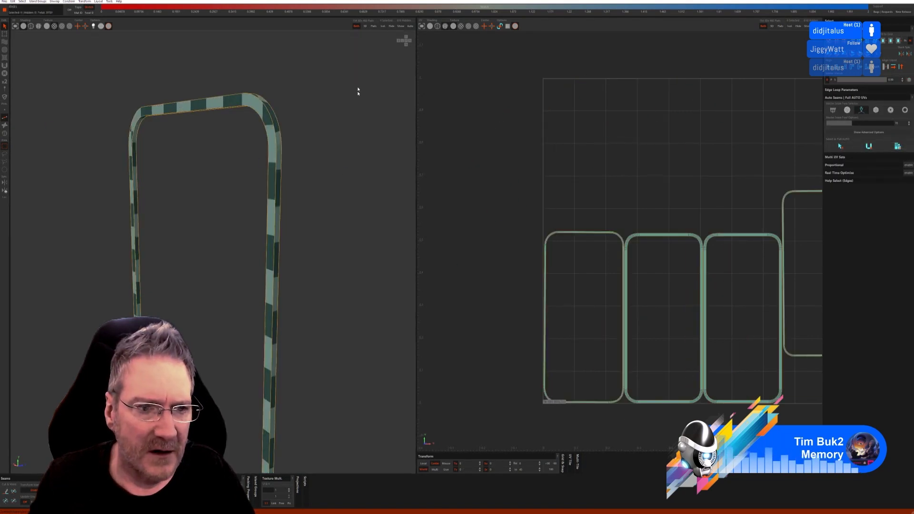
{"action": "left_click", "coordinate": [400, 25]}
Step: Select the thin strip between the door's flat inner frame and its outer side, and isolate it
{"action": "scroll", "coordinate": [292, 112], "scroll_direction": "up", "scroll_amount": 4}
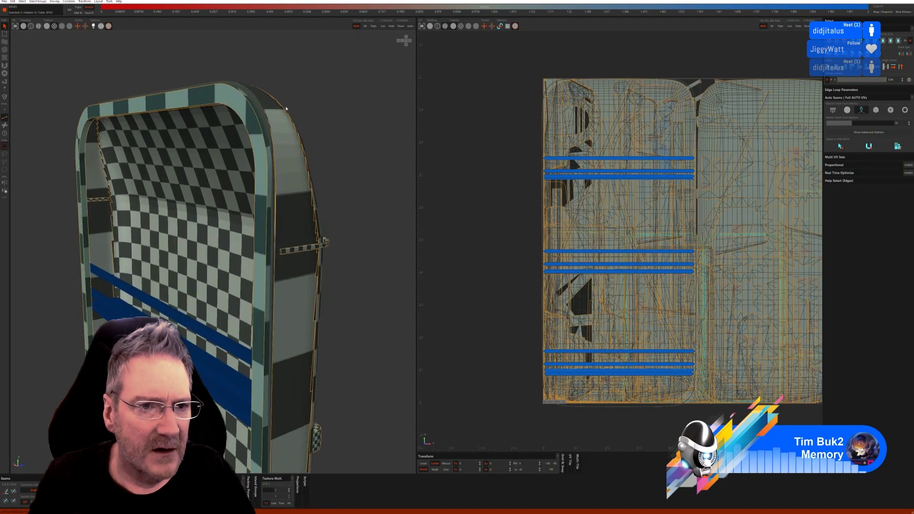
{"action": "left_click", "coordinate": [4, 132]}
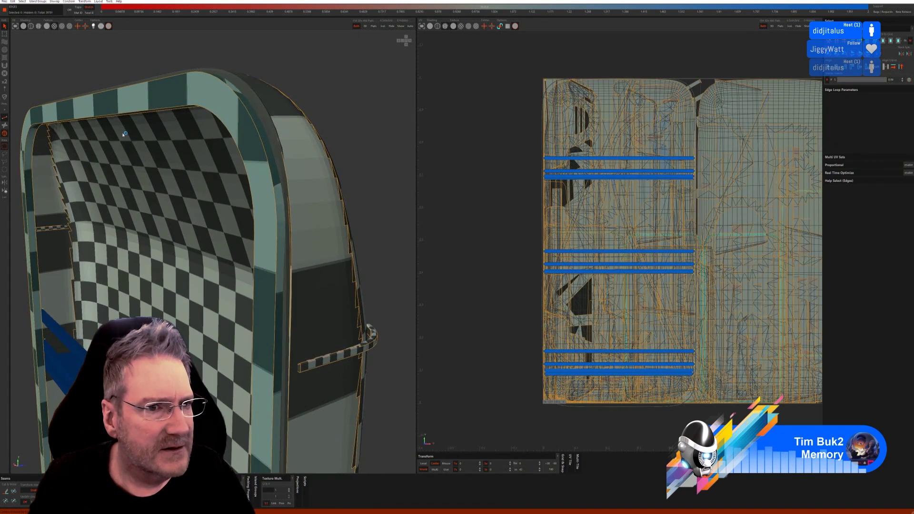
{"action": "left_click", "coordinate": [260, 111]}
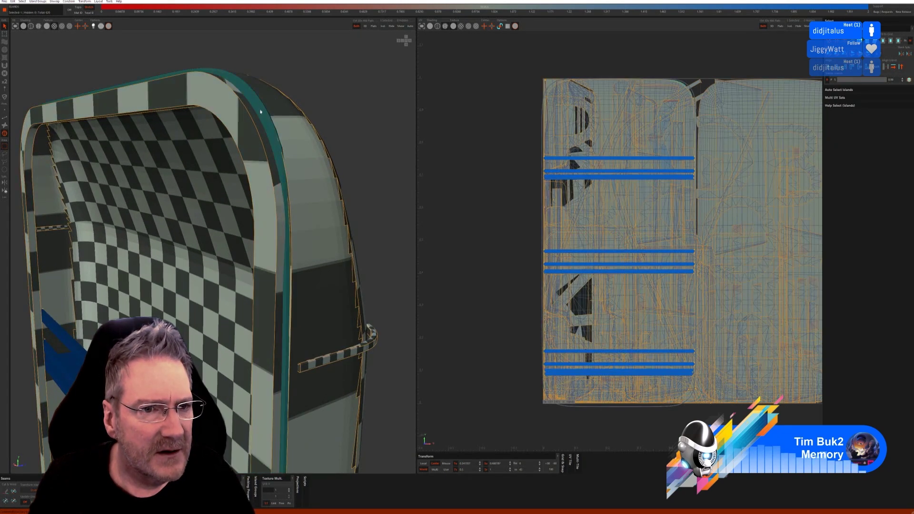
{"action": "left_click", "coordinate": [382, 26]}
{"action": "scroll", "coordinate": [255, 147], "scroll_direction": "down", "scroll_amount": 3}
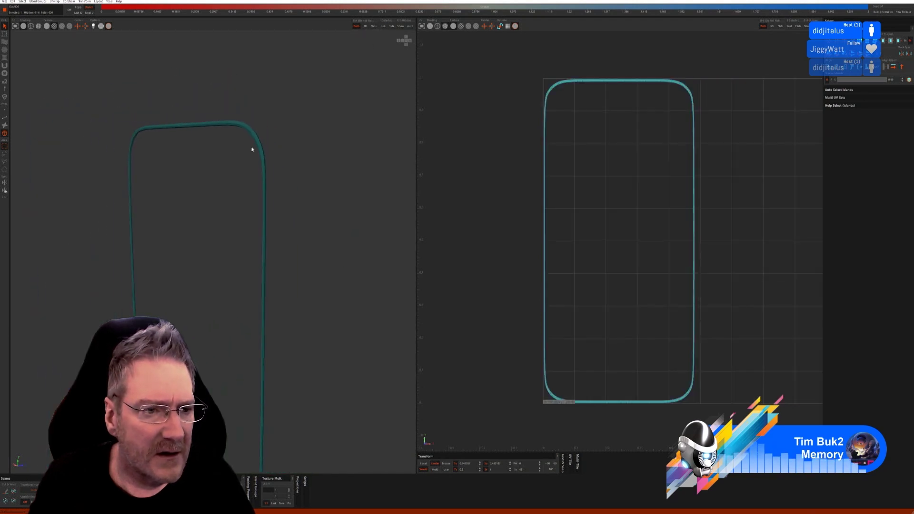
Step: Try cutting and unfolding the thin strip with pelt-type and mosaic-type auto seams, and undo the attempts
{"action": "left_click", "coordinate": [4, 118]}
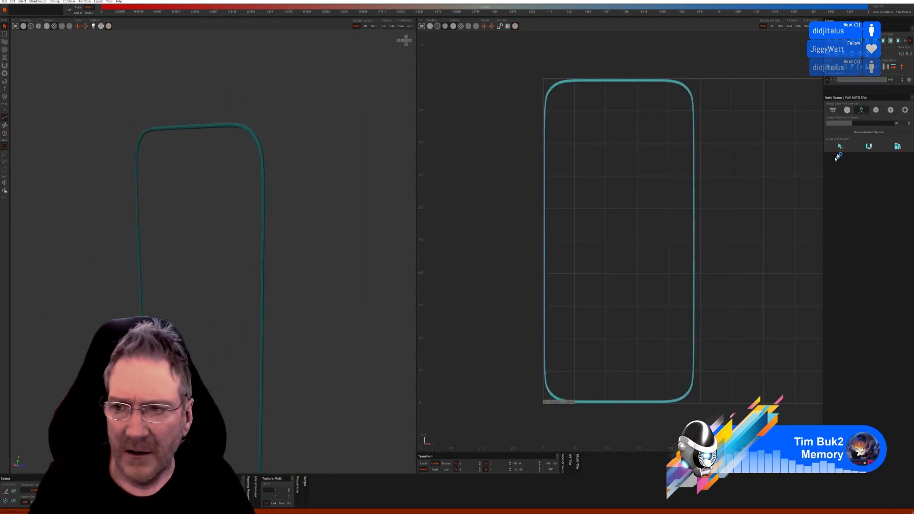
{"action": "left_click", "coordinate": [868, 147]}
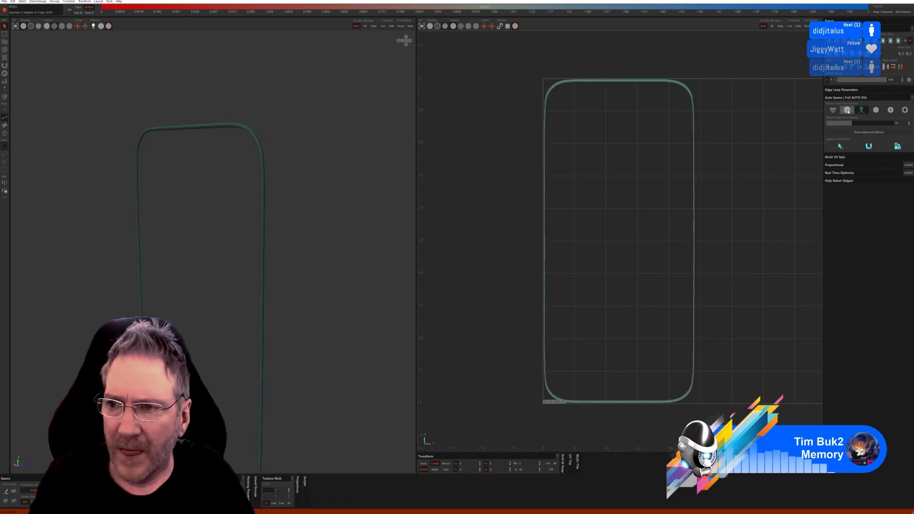
{"action": "left_click", "coordinate": [847, 110]}
{"action": "left_click", "coordinate": [841, 153]}
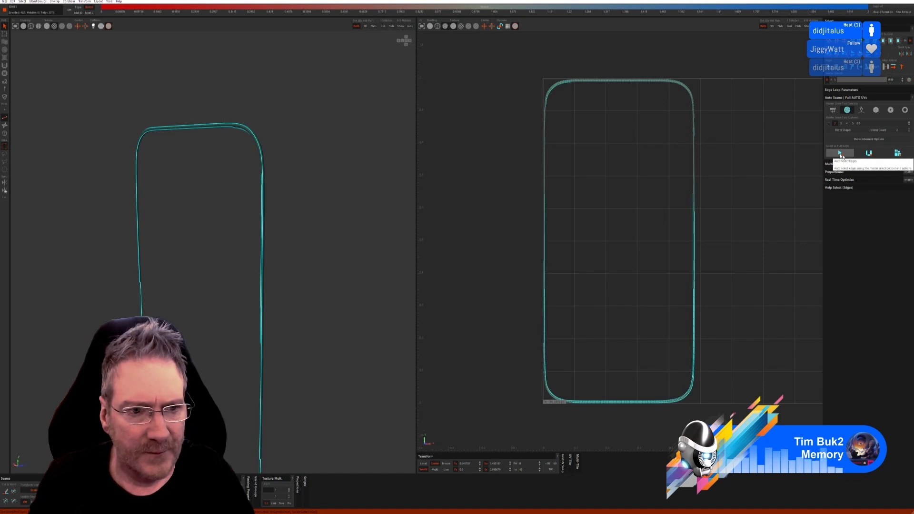
{"action": "left_click", "coordinate": [868, 153]}
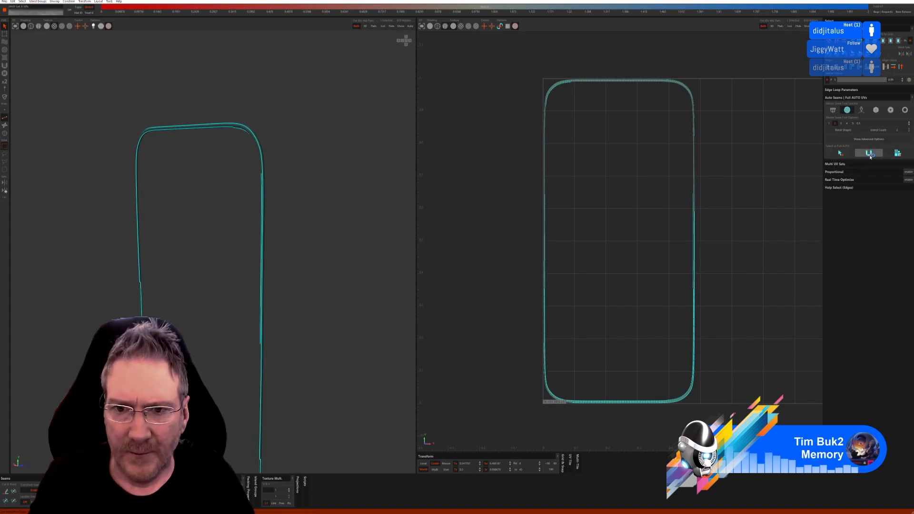
{"action": "left_click", "coordinate": [897, 153]}
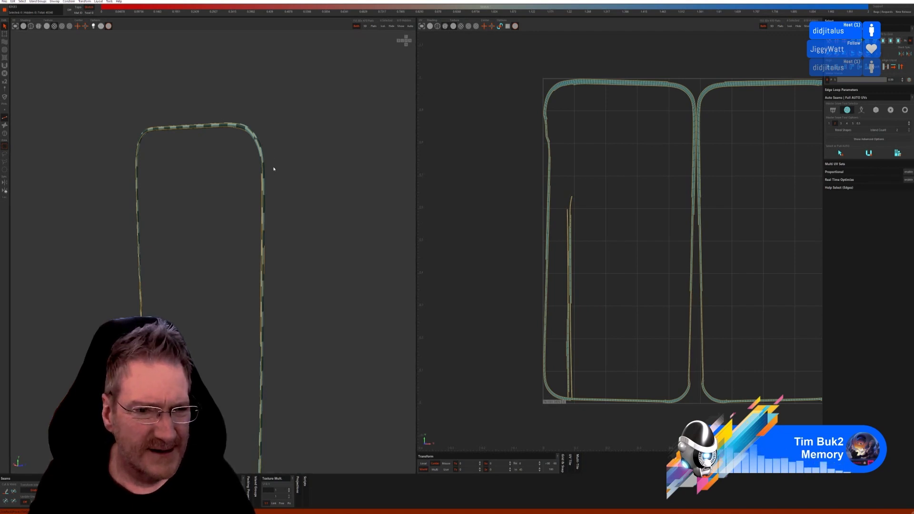
{"action": "scroll", "coordinate": [551, 184], "scroll_direction": "down", "scroll_amount": 2}
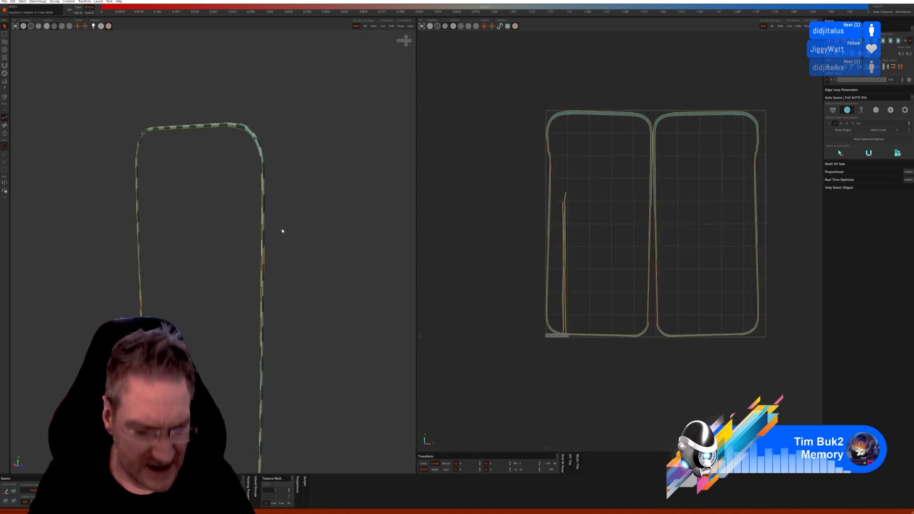
{"action": "key", "text": "ctrl+z"}
{"action": "key", "text": "ctrl+z"}
{"action": "key", "text": "ctrl+z"}
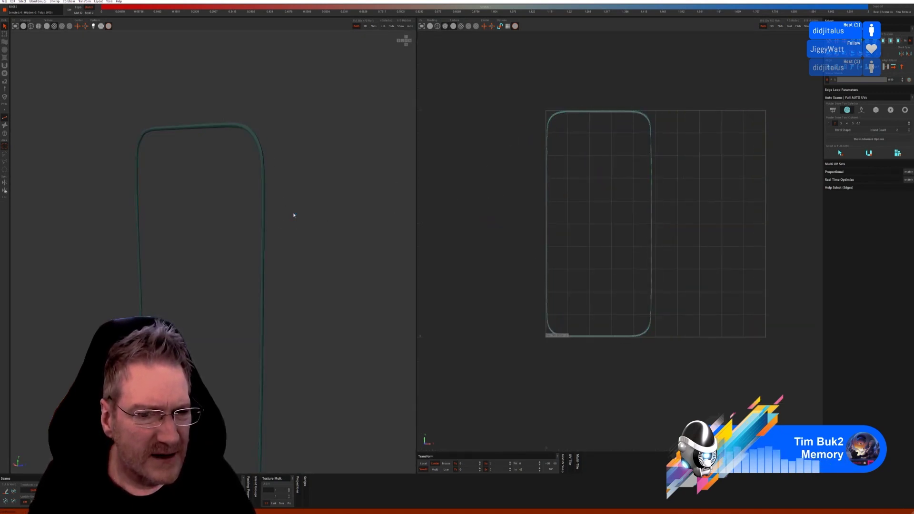
Step: Cut the thin strip with box-type auto seams, unfold and pack its islands, and bring back the hidden parts
{"action": "left_click", "coordinate": [876, 110]}
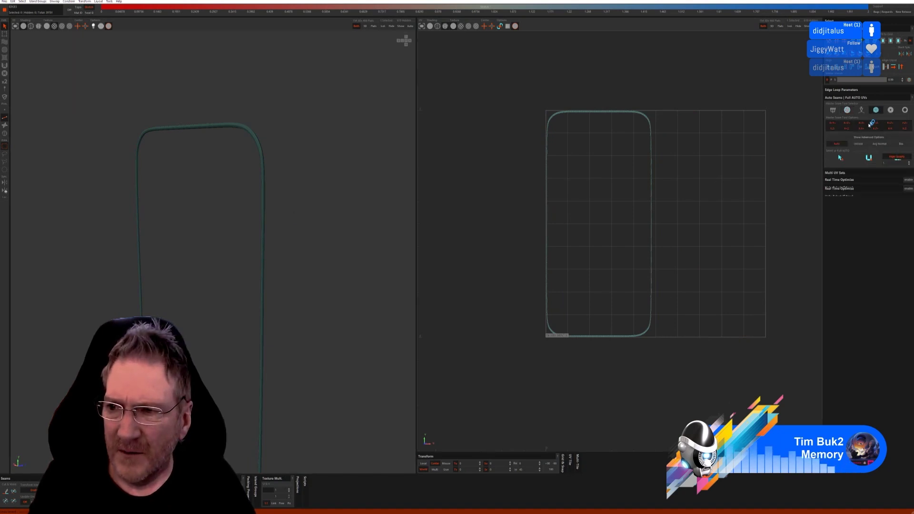
{"action": "left_click", "coordinate": [838, 161]}
{"action": "left_click", "coordinate": [871, 160]}
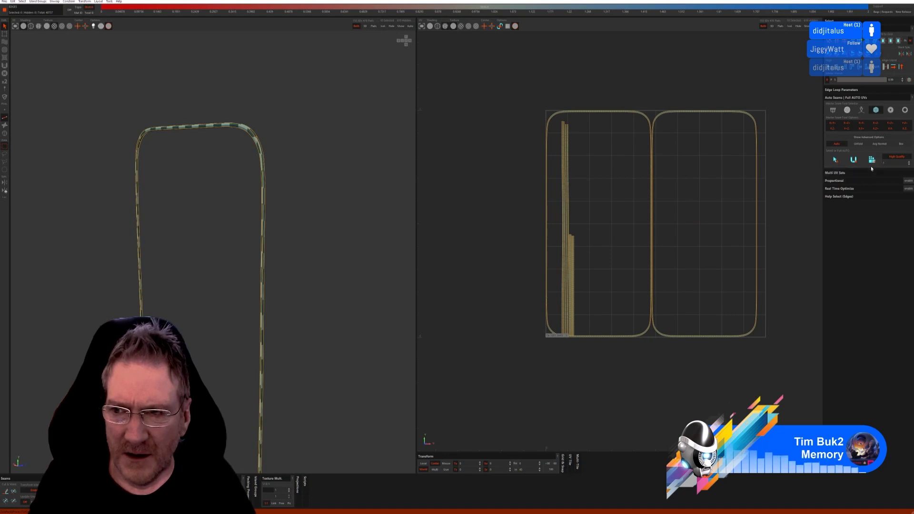
{"action": "left_click", "coordinate": [871, 161]}
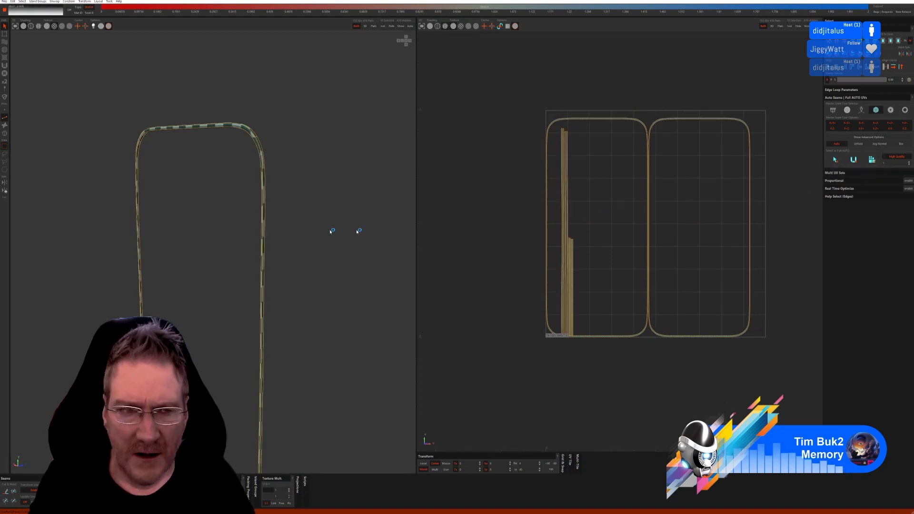
{"action": "scroll", "coordinate": [265, 204], "scroll_direction": "up", "scroll_amount": 2}
{"action": "scroll", "coordinate": [286, 190], "scroll_direction": "down", "scroll_amount": 1}
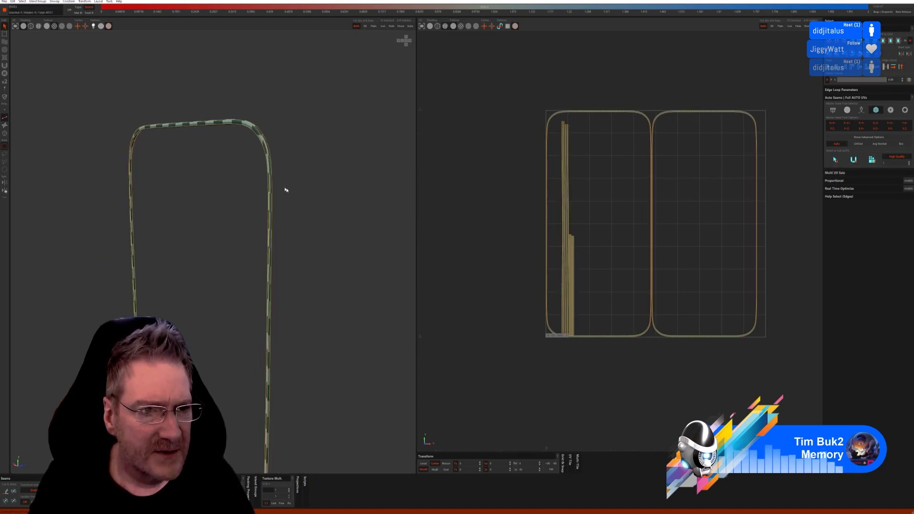
{"action": "middle_click_drag", "start_coordinate": [339, 231], "coordinate": [272, 229]}
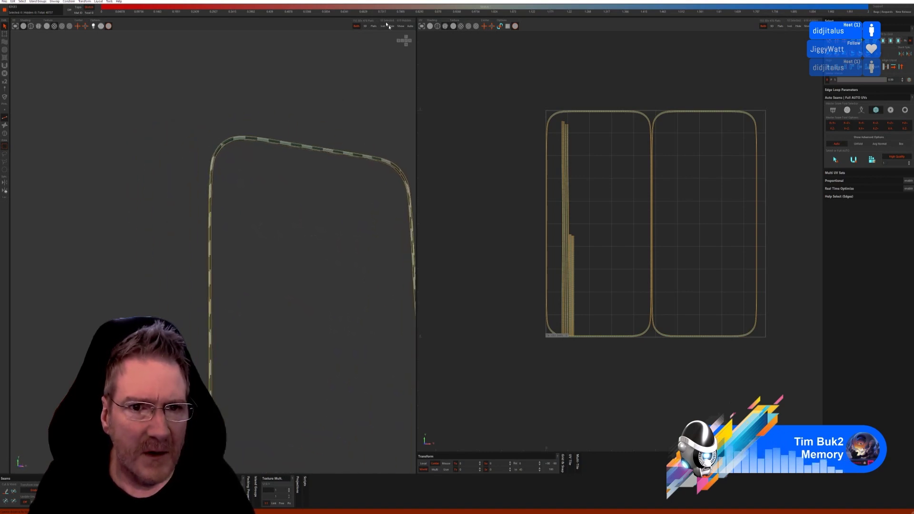
{"action": "left_click", "coordinate": [401, 27]}
Step: Select the wide lower shelf slab at each of the three shelf levels inside the door and isolate the three slabs
{"action": "scroll", "coordinate": [403, 38], "scroll_direction": "down", "scroll_amount": 4}
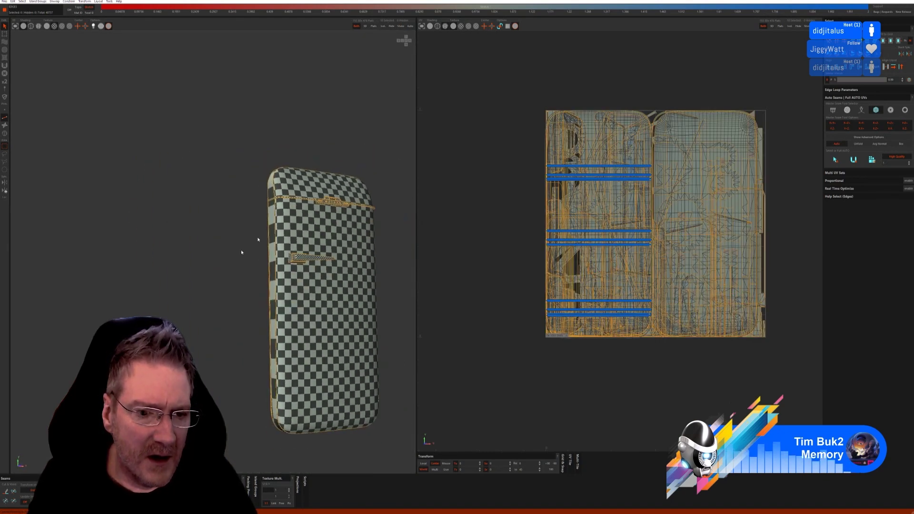
{"action": "middle_click_drag", "start_coordinate": [241, 252], "coordinate": [143, 300]}
{"action": "scroll", "coordinate": [164, 286], "scroll_direction": "up", "scroll_amount": 10}
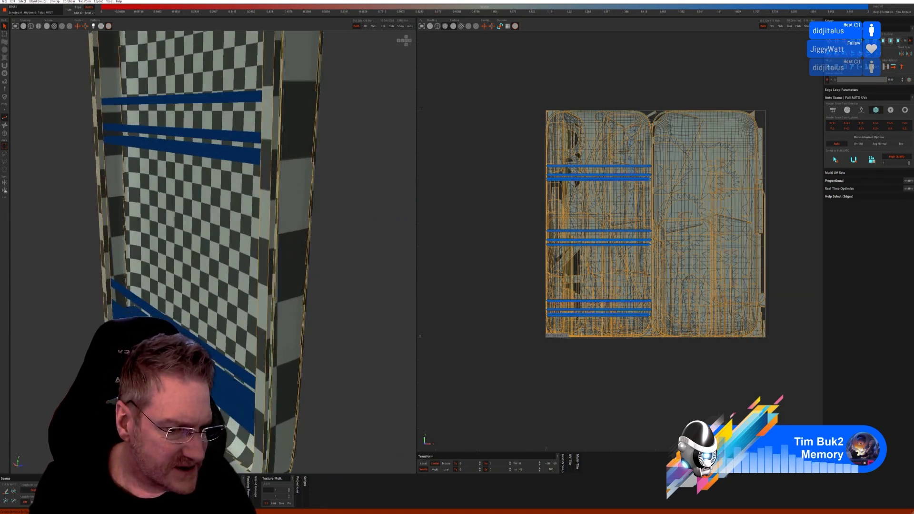
{"action": "left_click", "coordinate": [5, 134]}
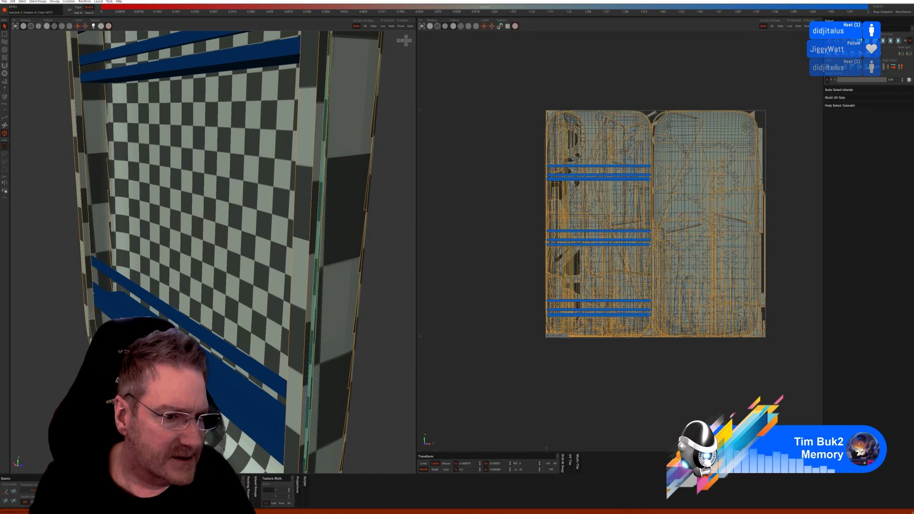
{"action": "middle_click_drag", "start_coordinate": [222, 190], "coordinate": [228, 137]}
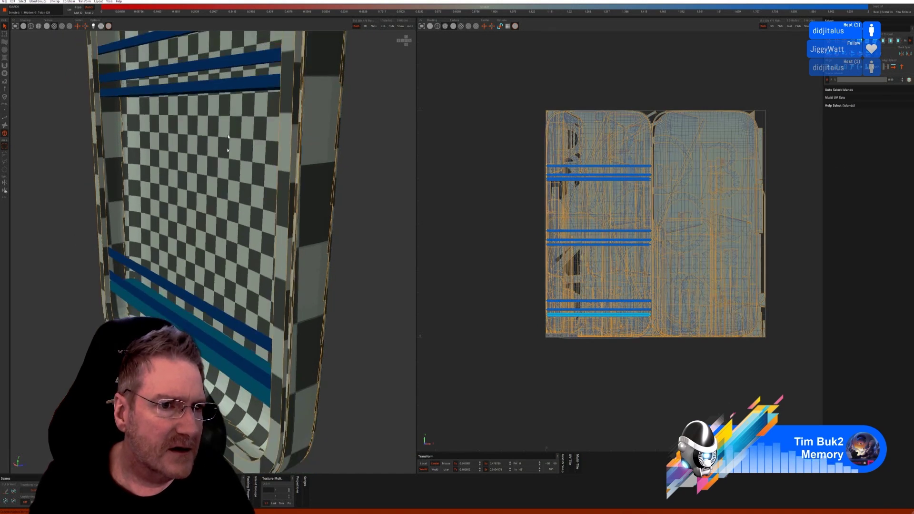
{"action": "middle_click_drag", "start_coordinate": [316, 195], "coordinate": [317, 203]}
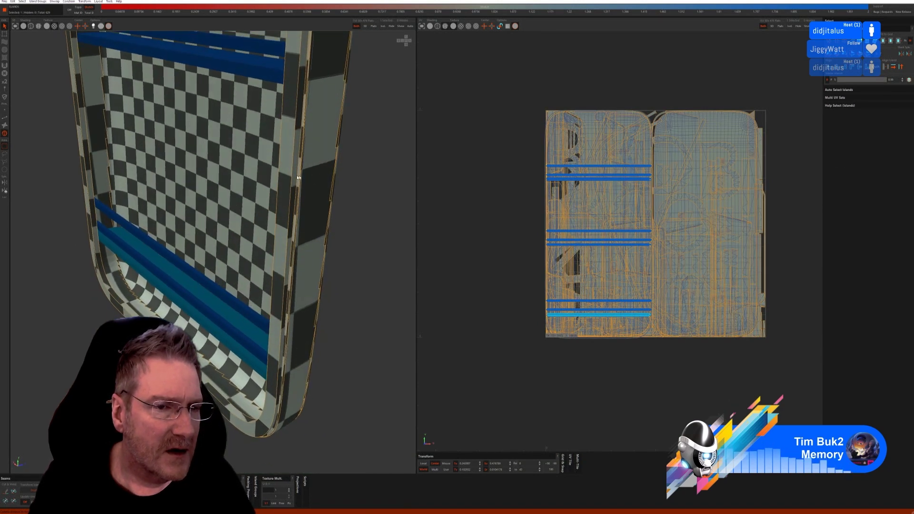
{"action": "scroll", "coordinate": [299, 177], "scroll_direction": "down", "scroll_amount": 4}
{"action": "left_click", "coordinate": [247, 111], "text": "shift"}
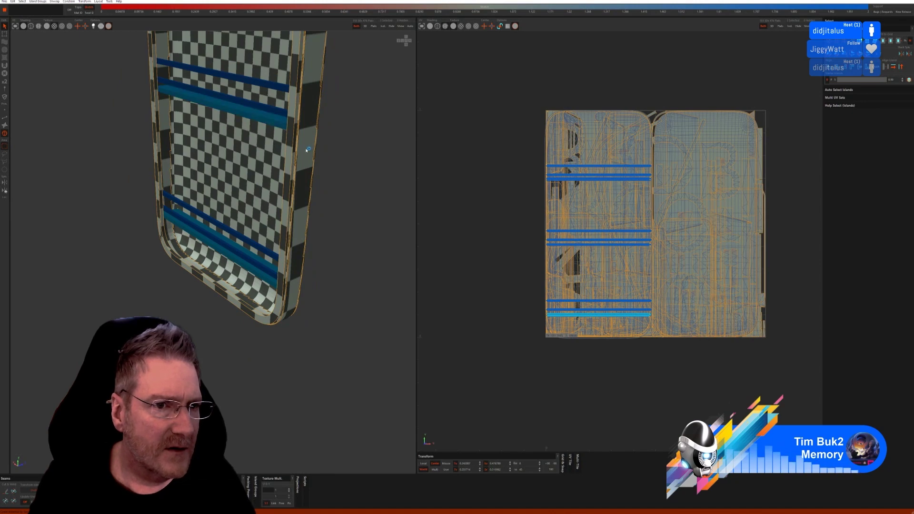
{"action": "middle_click_drag", "start_coordinate": [360, 126], "coordinate": [304, 155]}
{"action": "left_click", "coordinate": [287, 141], "text": "shift"}
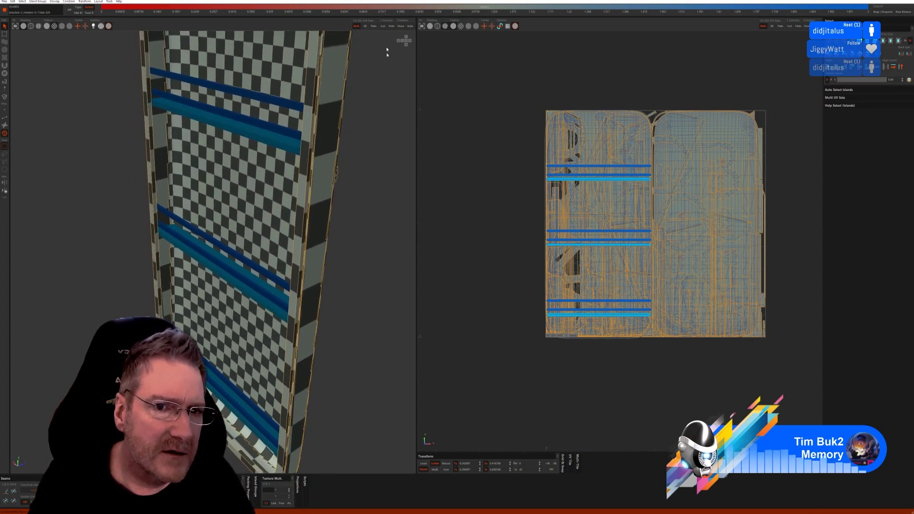
{"action": "left_click", "coordinate": [382, 27]}
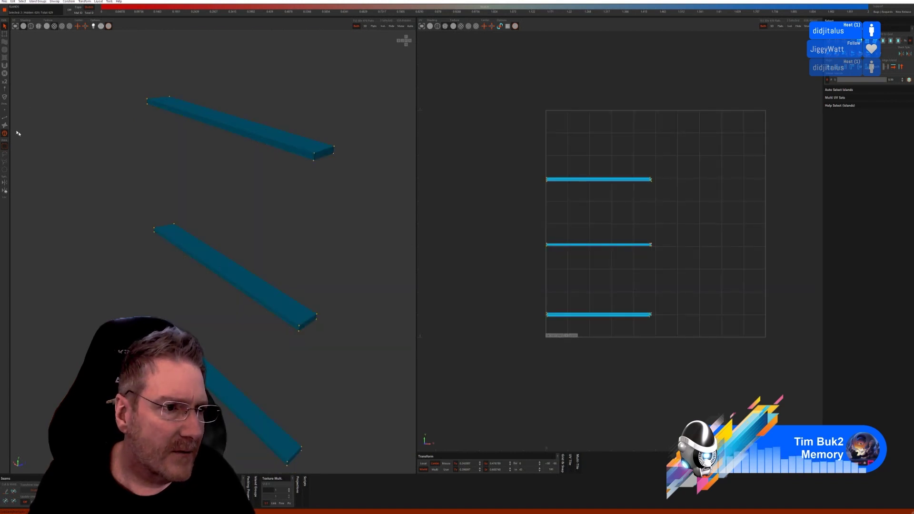
Step: Cut the three shelf slabs with box-type auto seams, unfold and pack their islands, and bring back the hidden parts
{"action": "left_click", "coordinate": [5, 117]}
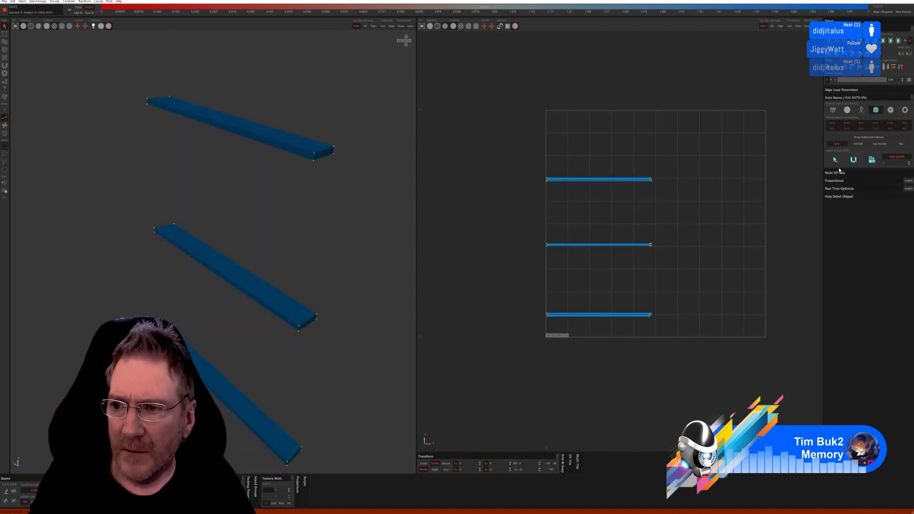
{"action": "left_click", "coordinate": [835, 160]}
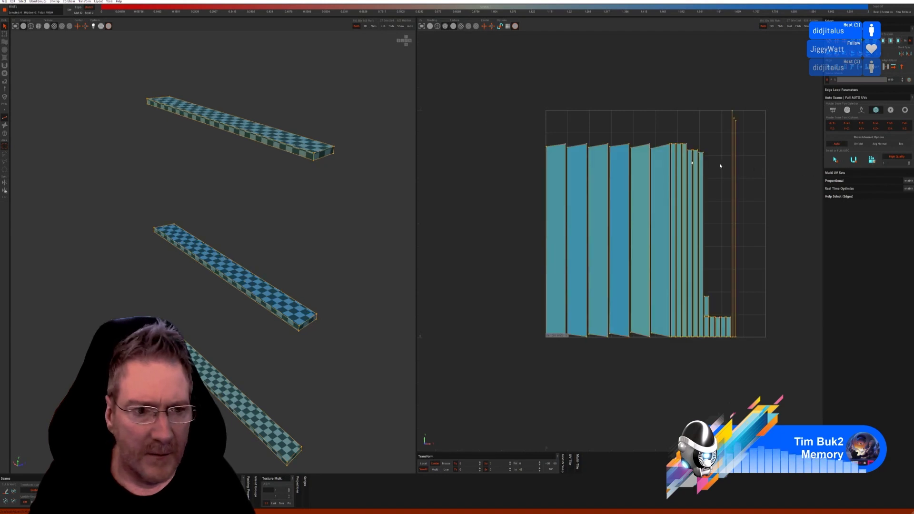
{"action": "left_click", "coordinate": [400, 26]}
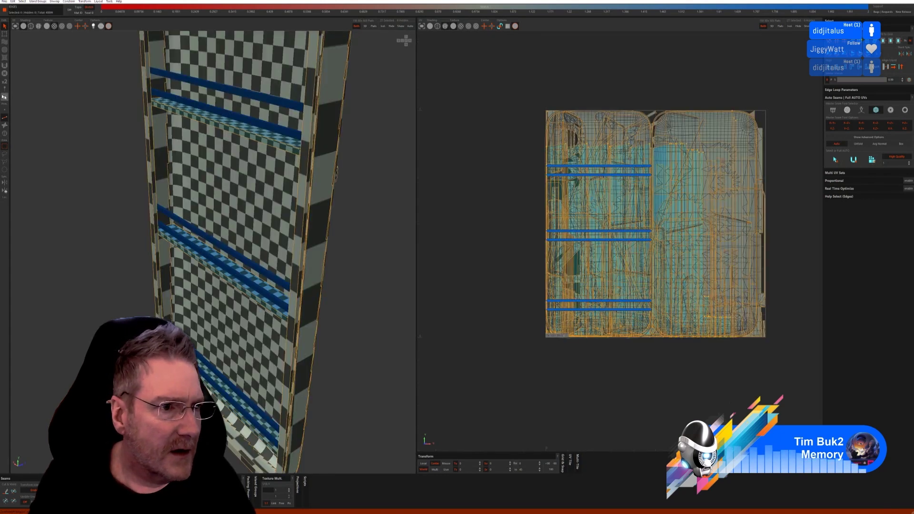
Step: Select the two thin rail bars at each of the three shelf levels inside the door and isolate the six bars
{"action": "left_click", "coordinate": [5, 131]}
{"action": "left_click", "coordinate": [230, 116]}
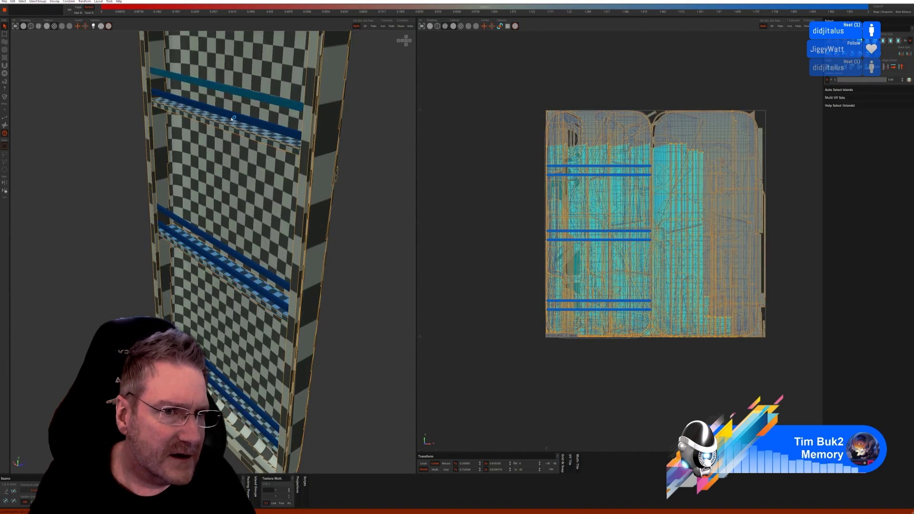
{"action": "left_click", "coordinate": [230, 115], "text": "shift"}
{"action": "left_click", "coordinate": [219, 244], "text": "shift"}
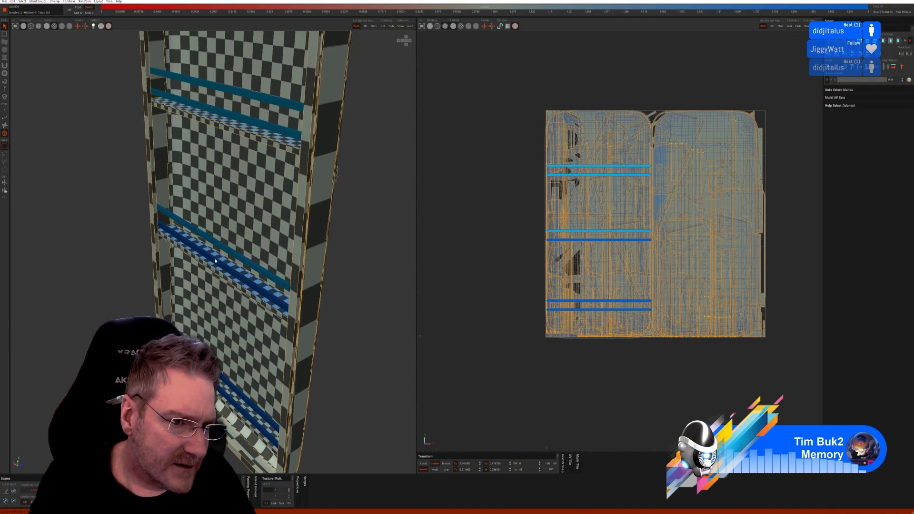
{"action": "left_click", "coordinate": [236, 279], "text": "shift"}
{"action": "left_click", "coordinate": [265, 415], "text": "shift"}
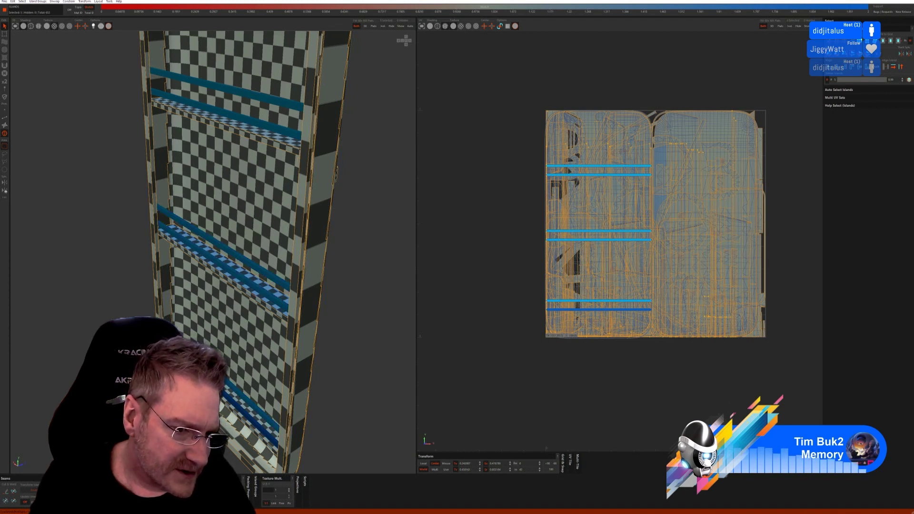
{"action": "left_click", "coordinate": [263, 430], "text": "shift"}
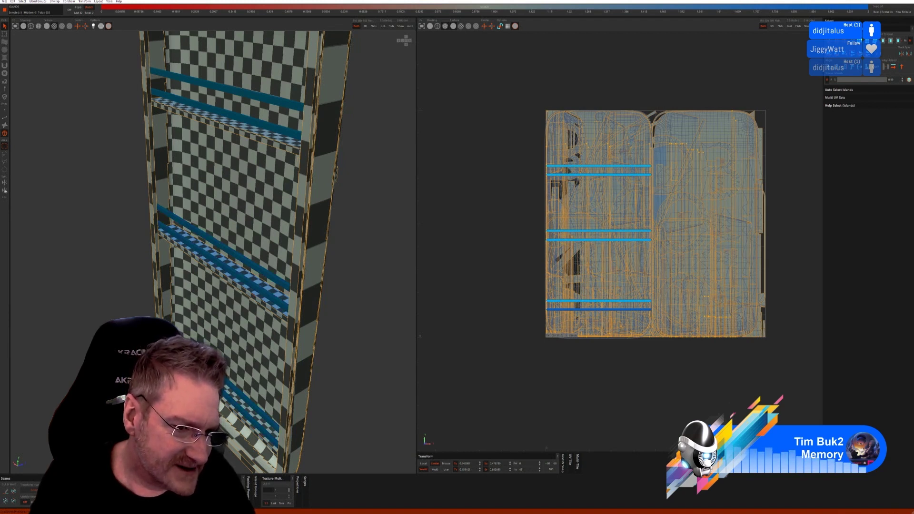
{"action": "left_click", "coordinate": [222, 109], "text": "shift"}
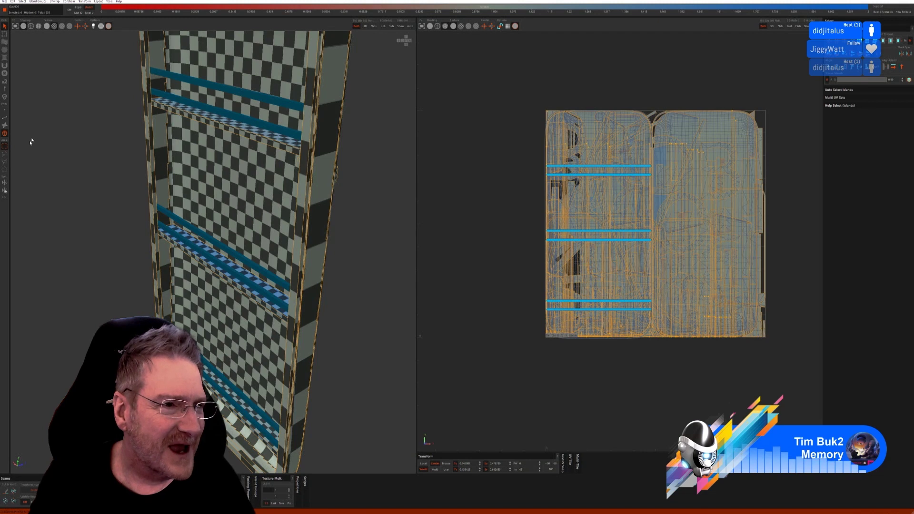
{"action": "left_click", "coordinate": [383, 26]}
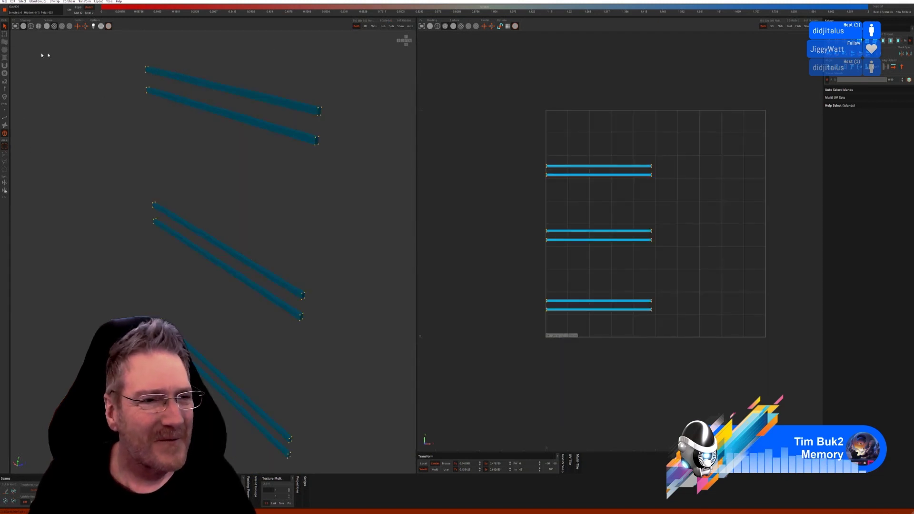
Step: Cut the six rail bars with box-type auto seams, unfold and pack their islands, and bring back the hidden parts
{"action": "left_click", "coordinate": [5, 118]}
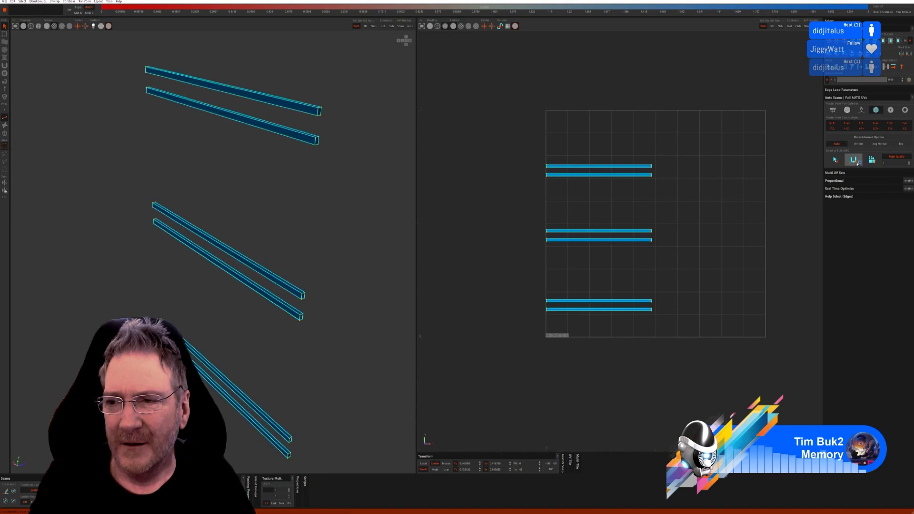
{"action": "left_click", "coordinate": [857, 164]}
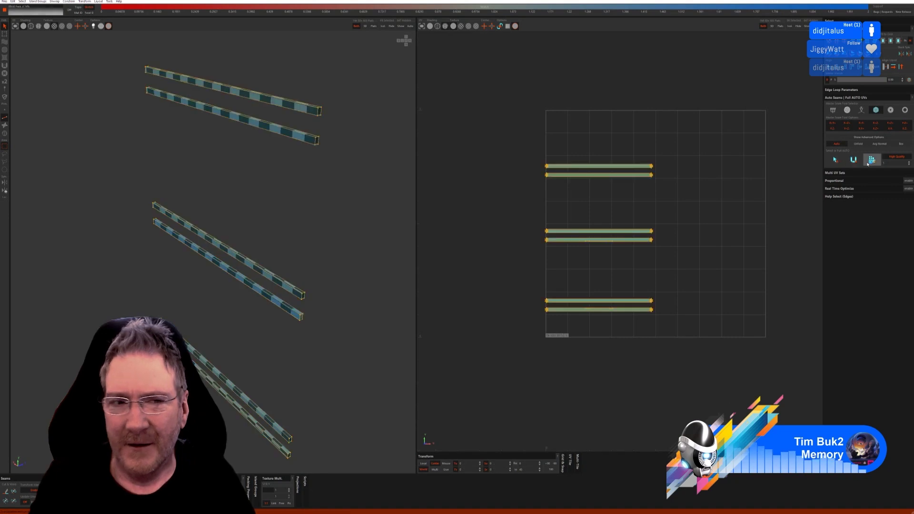
{"action": "left_click", "coordinate": [401, 25]}
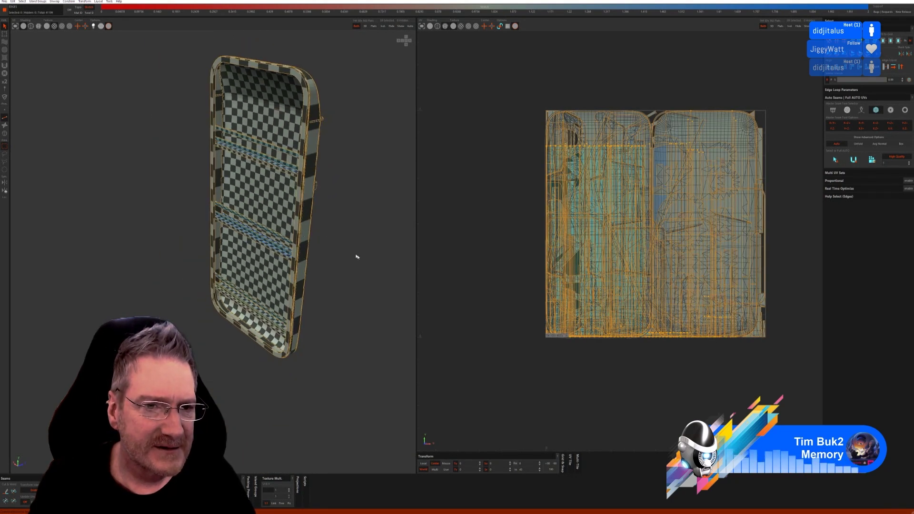
Step: Select the upper and lower hinge pieces on the door's side edge and isolate them
{"action": "left_click_drag", "start_coordinate": [357, 257], "coordinate": [424, 258], "text": "alt"}
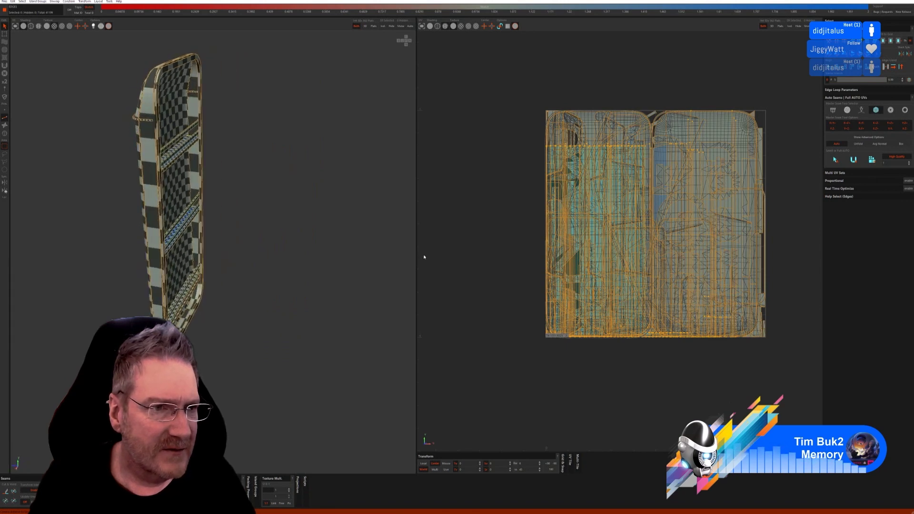
{"action": "middle_click_drag", "start_coordinate": [424, 258], "coordinate": [267, 154]}
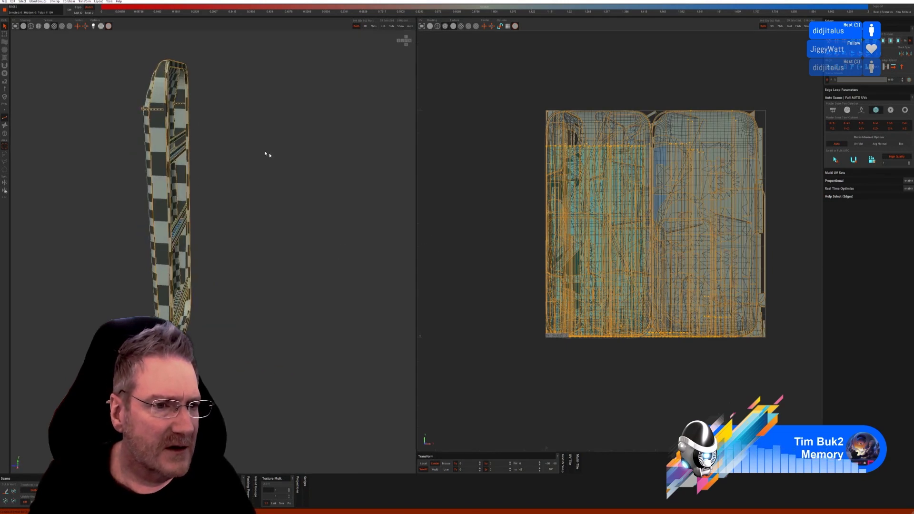
{"action": "scroll", "coordinate": [265, 152], "scroll_direction": "up", "scroll_amount": 5}
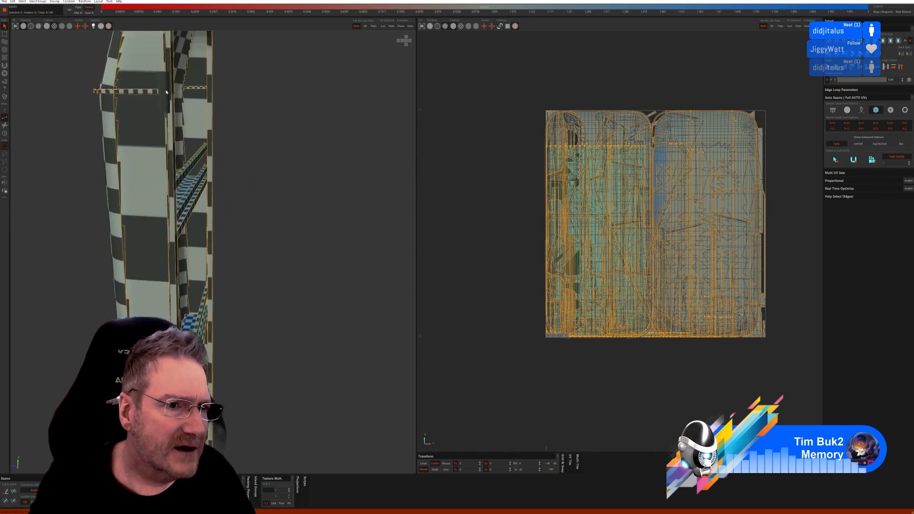
{"action": "left_click", "coordinate": [5, 133]}
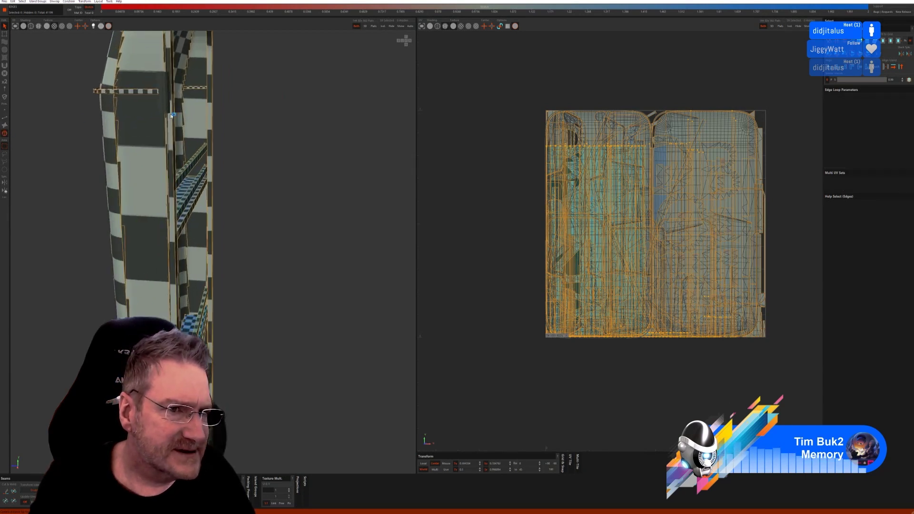
{"action": "left_click", "coordinate": [163, 128]}
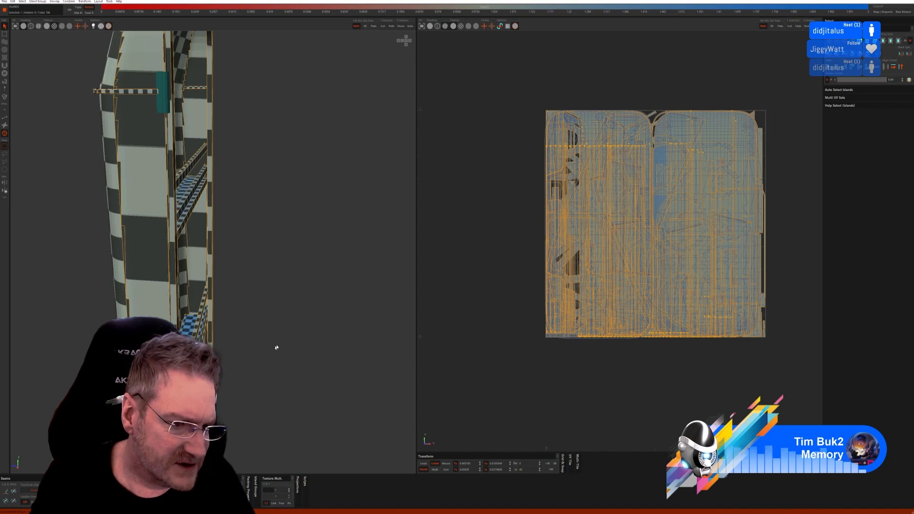
{"action": "middle_click_drag", "start_coordinate": [275, 333], "coordinate": [292, 116]}
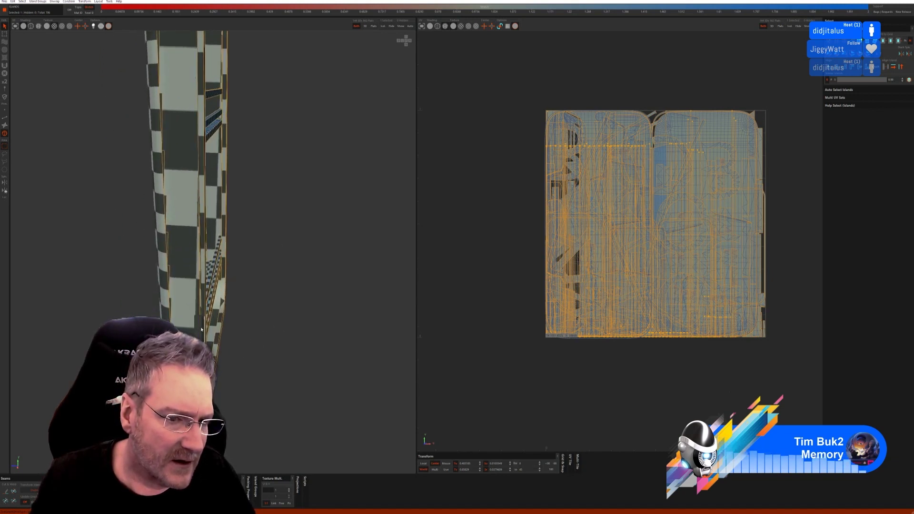
{"action": "left_click", "coordinate": [391, 26]}
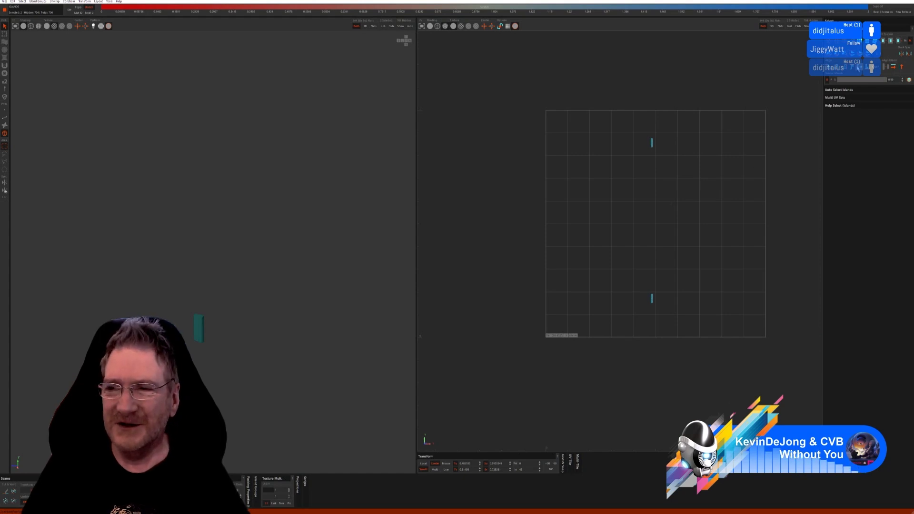
Step: Cut the two hinge pieces with box-type auto seams, then unfold and pack their islands
{"action": "left_click", "coordinate": [5, 117]}
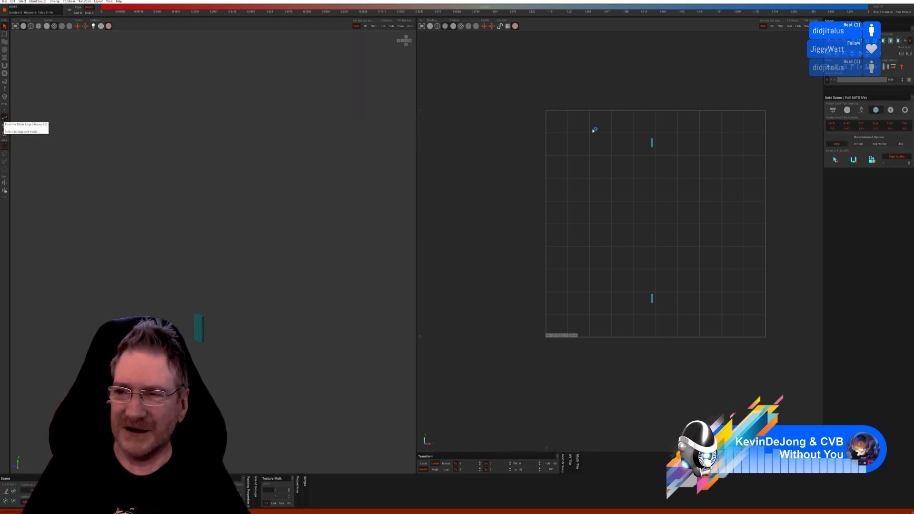
{"action": "left_click", "coordinate": [835, 160]}
{"action": "left_click", "coordinate": [870, 161]}
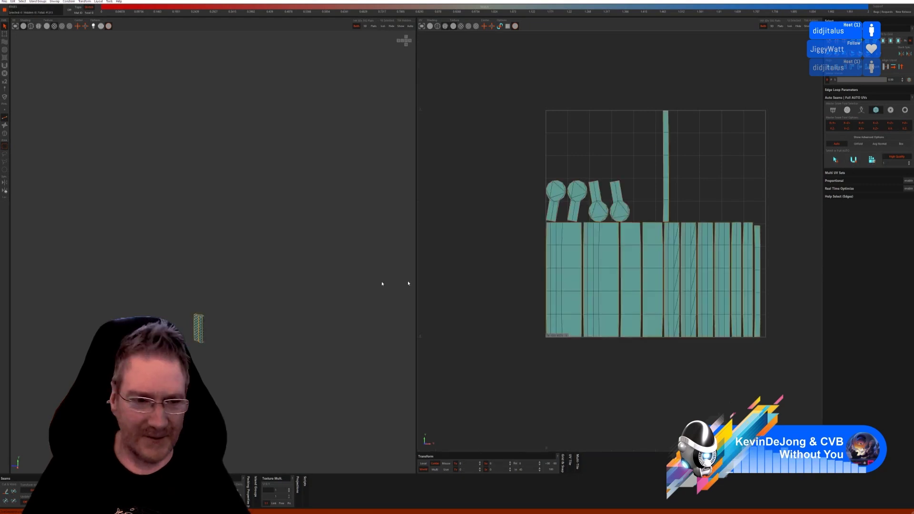
Step: Weld a vertical seam along the rounded barrel of the hinge piece to join its neighbouring islands
{"action": "scroll", "coordinate": [209, 320], "scroll_direction": "up", "scroll_amount": 3}
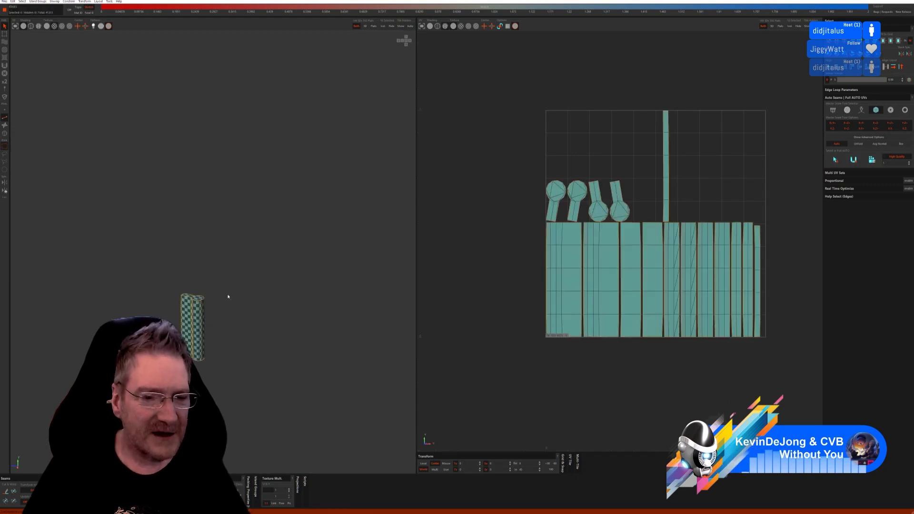
{"action": "scroll", "coordinate": [226, 354], "scroll_direction": "up", "scroll_amount": 1}
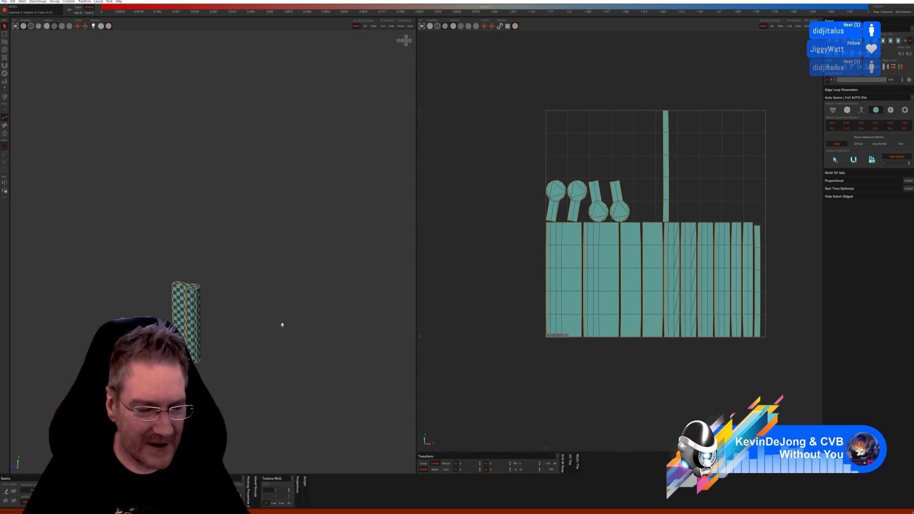
{"action": "scroll", "coordinate": [286, 338], "scroll_direction": "down", "scroll_amount": 2}
{"action": "scroll", "coordinate": [291, 319], "scroll_direction": "up", "scroll_amount": 2}
{"action": "left_click_drag", "start_coordinate": [291, 320], "coordinate": [237, 313], "text": "alt"}
{"action": "middle_click_drag", "start_coordinate": [237, 313], "coordinate": [206, 329]}
{"action": "scroll", "coordinate": [206, 330], "scroll_direction": "up", "scroll_amount": 2}
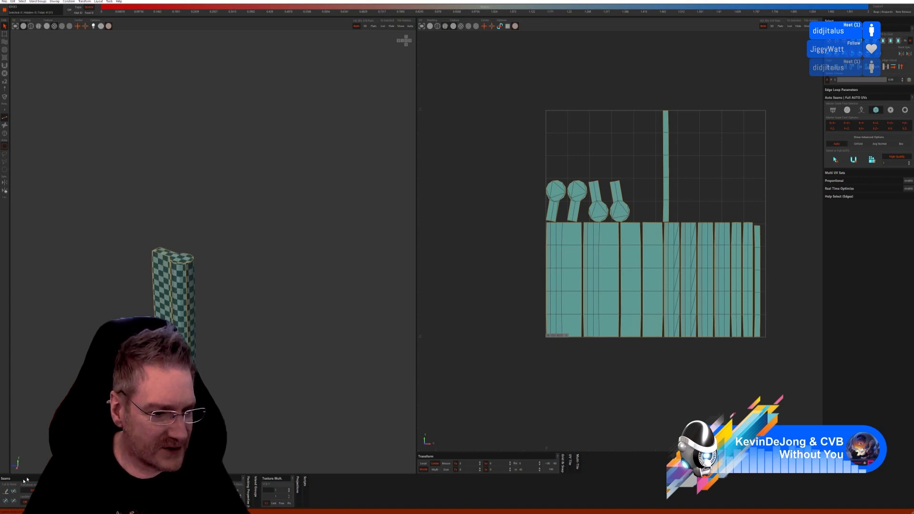
{"action": "left_click", "coordinate": [183, 309]}
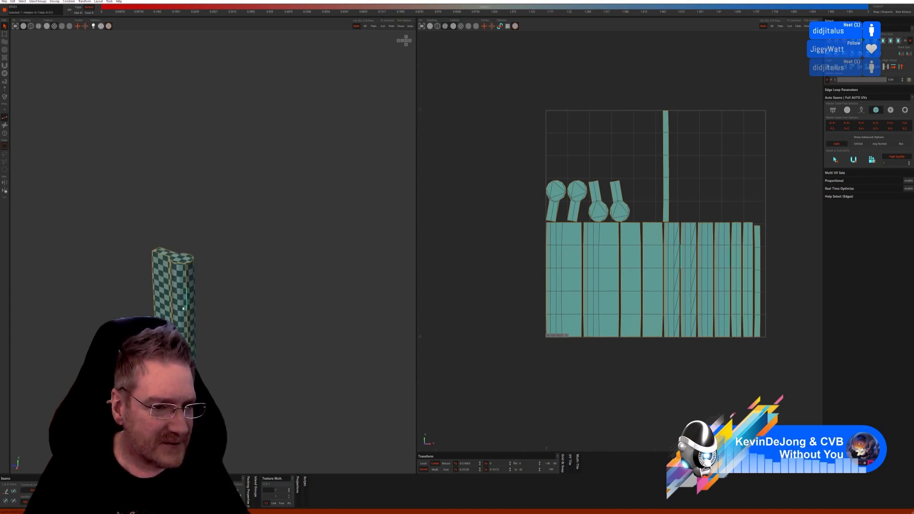
{"action": "left_click", "coordinate": [187, 271]}
{"action": "left_click", "coordinate": [188, 364], "text": "shift"}
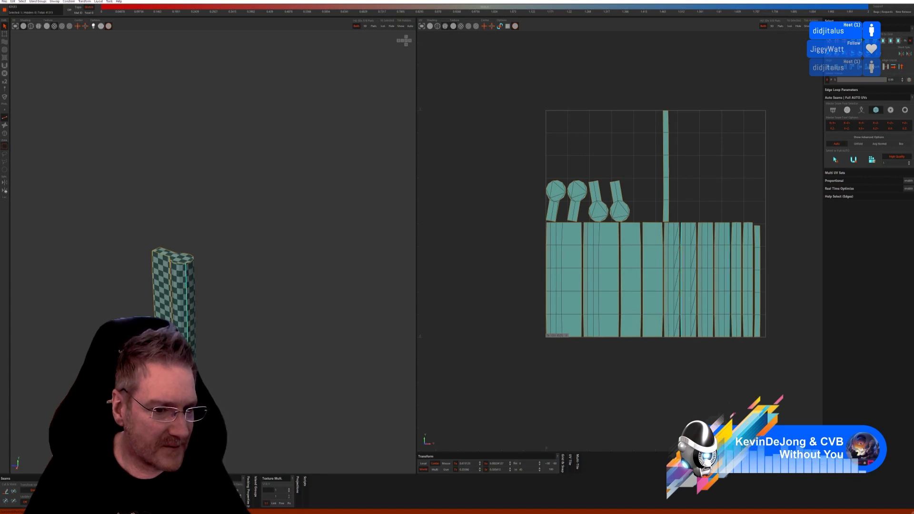
{"action": "left_click", "coordinate": [13, 491]}
Step: Weld the remaining vertical seam on the front of the hinge barrel and bring back the hidden parts
{"action": "scroll", "coordinate": [243, 292], "scroll_direction": "down", "scroll_amount": 3}
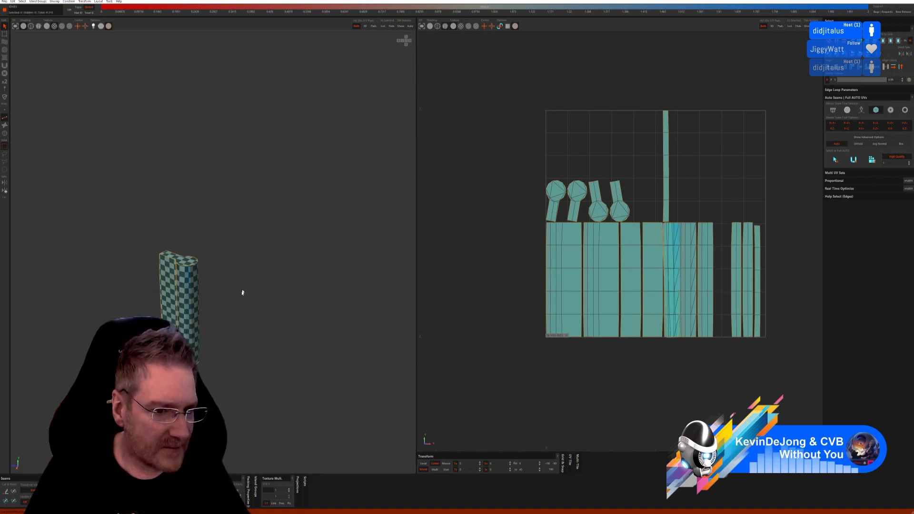
{"action": "scroll", "coordinate": [243, 300], "scroll_direction": "down", "scroll_amount": 1}
{"action": "scroll", "coordinate": [252, 240], "scroll_direction": "down", "scroll_amount": 2}
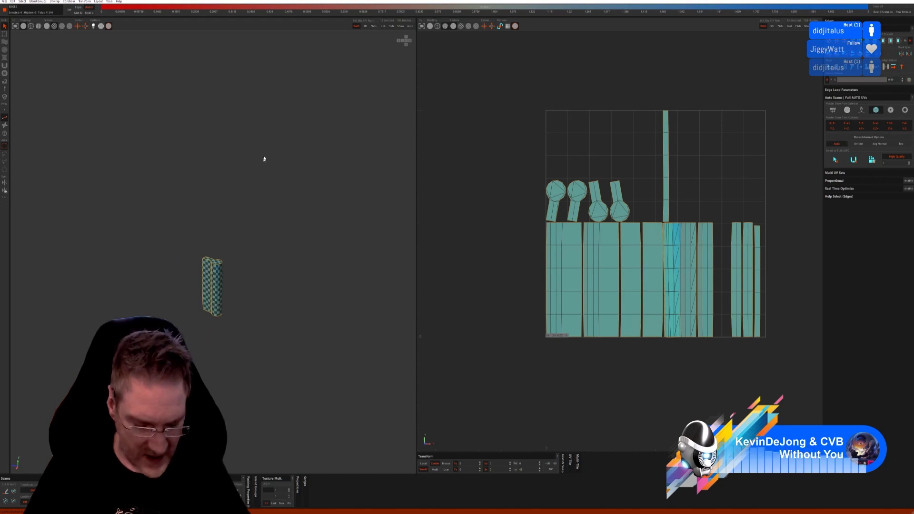
{"action": "middle_click_drag", "start_coordinate": [267, 71], "coordinate": [299, 126], "text": "alt"}
{"action": "middle_click_drag", "start_coordinate": [281, 271], "coordinate": [290, 251]}
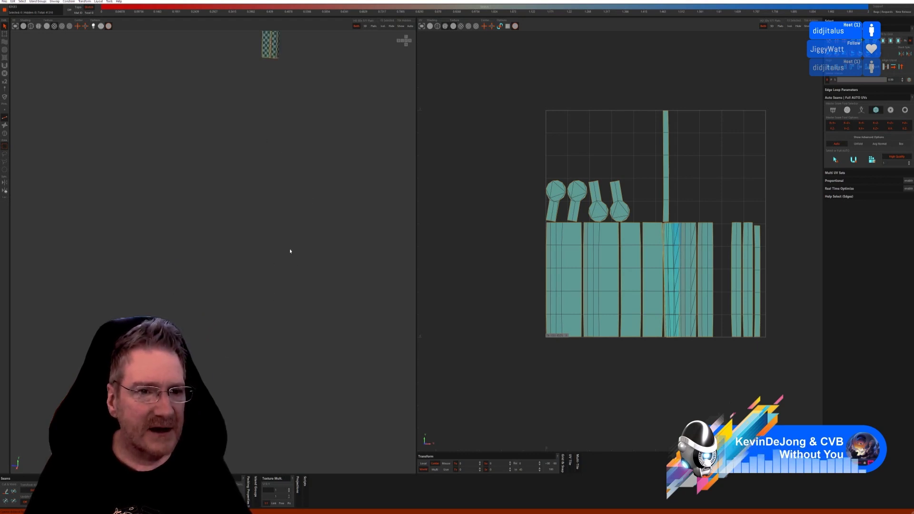
{"action": "mouse_move", "coordinate": [305, 148]}
{"action": "middle_mouse_down", "text": "alt"}
{"action": "mouse_move", "coordinate": [296, 220]}
{"action": "mouse_move", "coordinate": [302, 165]}
{"action": "middle_mouse_up", "text": "alt"}
{"action": "scroll", "coordinate": [259, 205], "scroll_direction": "up", "scroll_amount": 5}
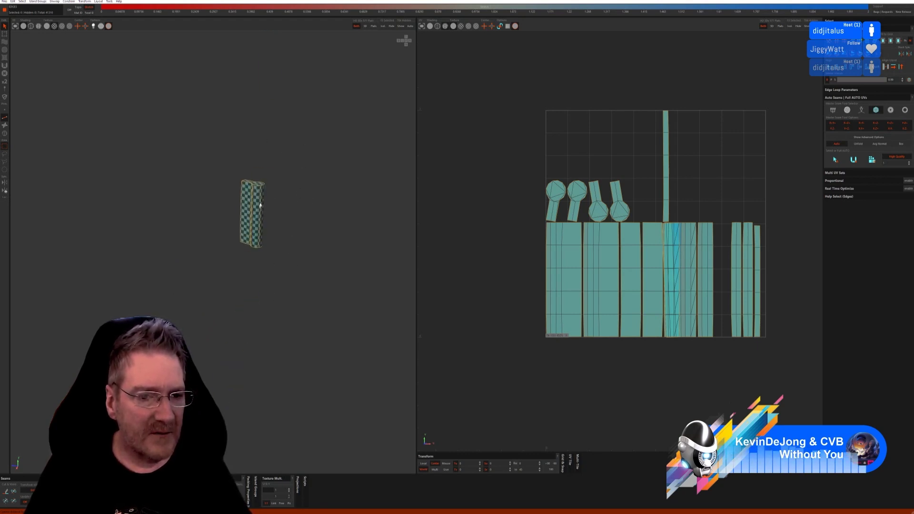
{"action": "scroll", "coordinate": [271, 201], "scroll_direction": "up", "scroll_amount": 2}
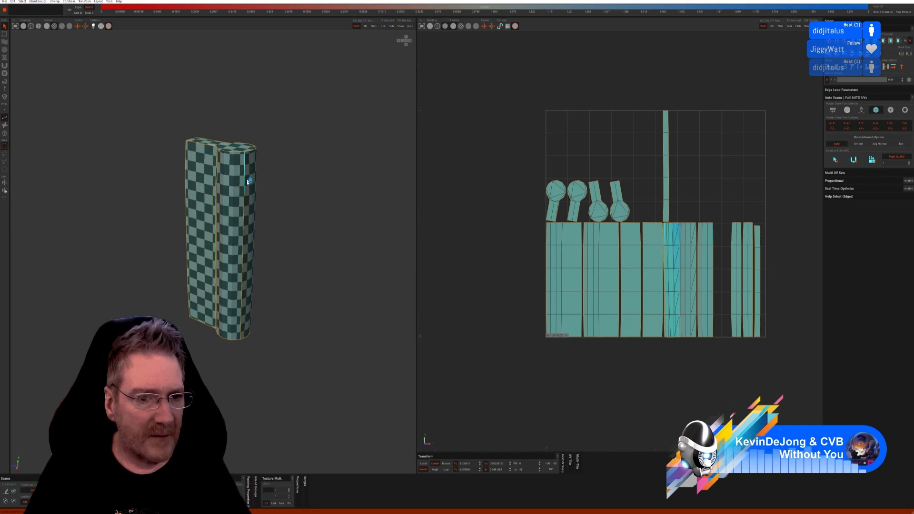
{"action": "left_click", "coordinate": [240, 339]}
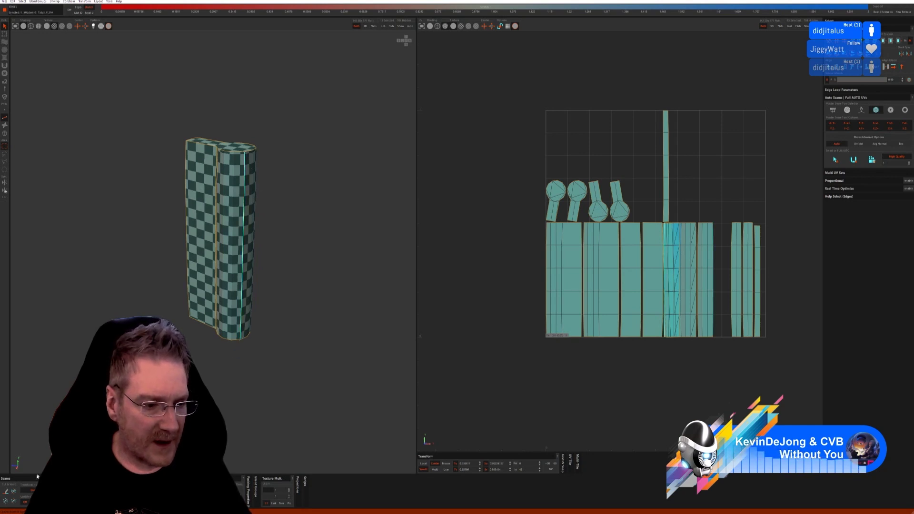
{"action": "left_click", "coordinate": [14, 492]}
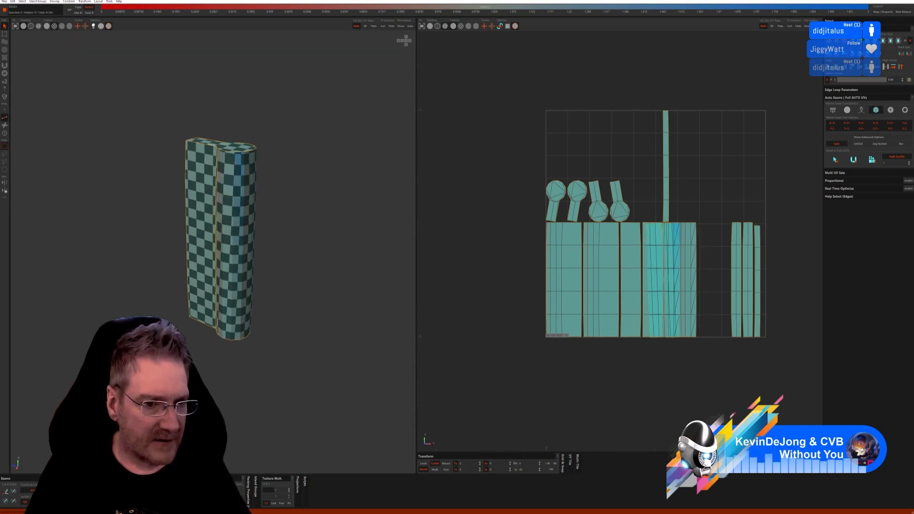
{"action": "left_click", "coordinate": [400, 26]}
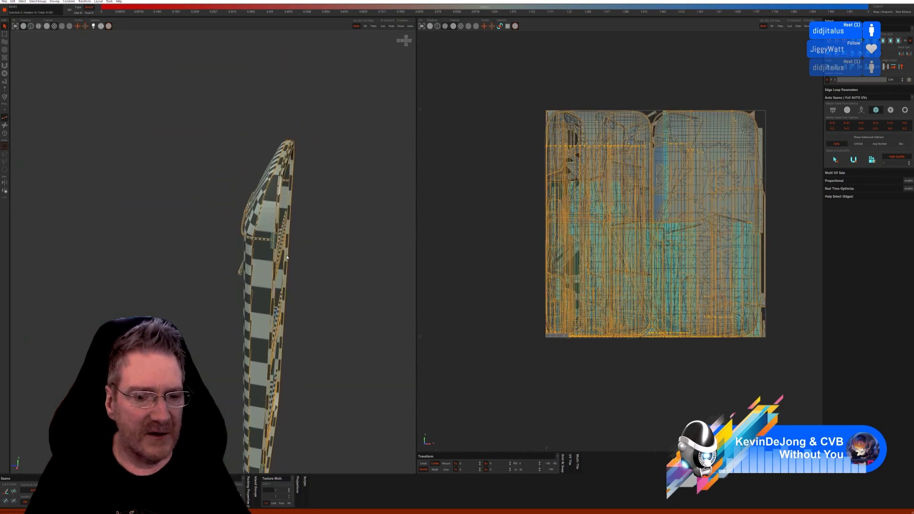
Step: Save the unwrapped fridge door from the inside-facing view and return to 3ds Max
{"action": "scroll", "coordinate": [287, 257], "scroll_direction": "down", "scroll_amount": 1}
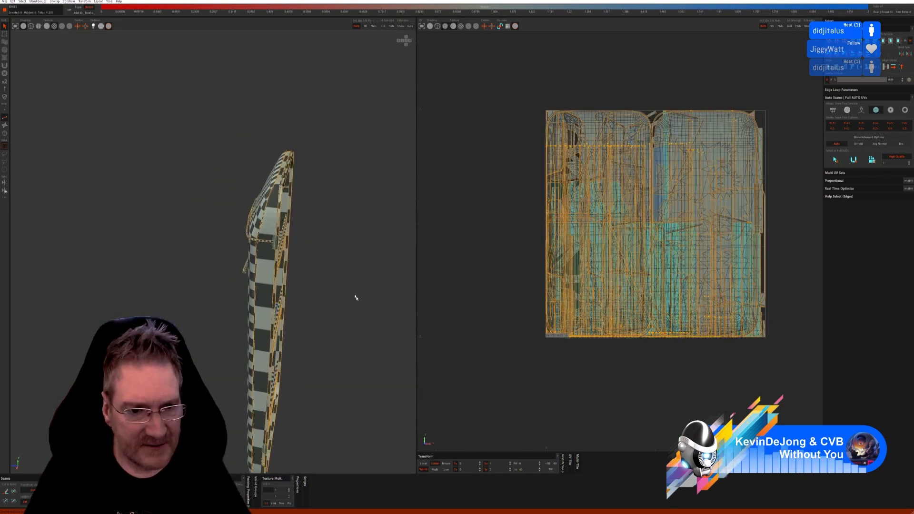
{"action": "left_click_drag", "start_coordinate": [350, 285], "coordinate": [322, 284]}
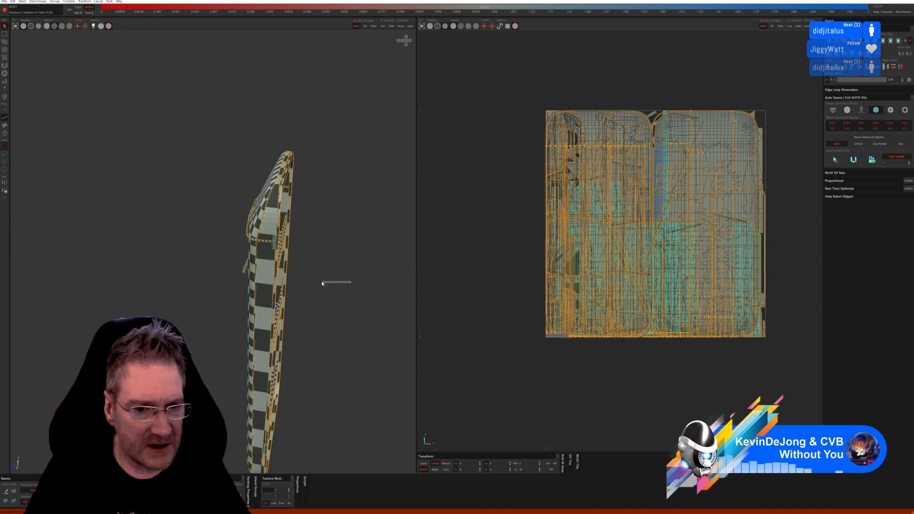
{"action": "left_click_drag", "start_coordinate": [378, 295], "coordinate": [343, 278], "text": "alt"}
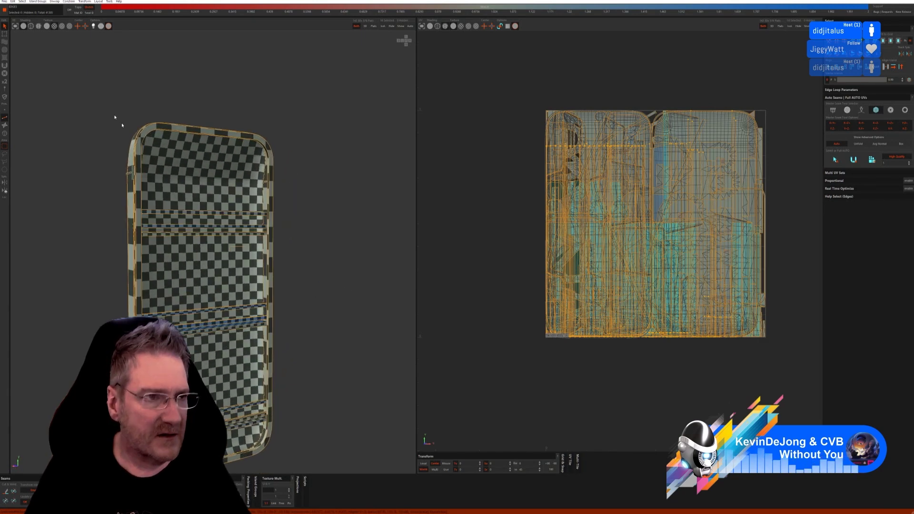
{"action": "left_click", "coordinate": [6, 2]}
{"action": "left_click", "coordinate": [17, 30]}
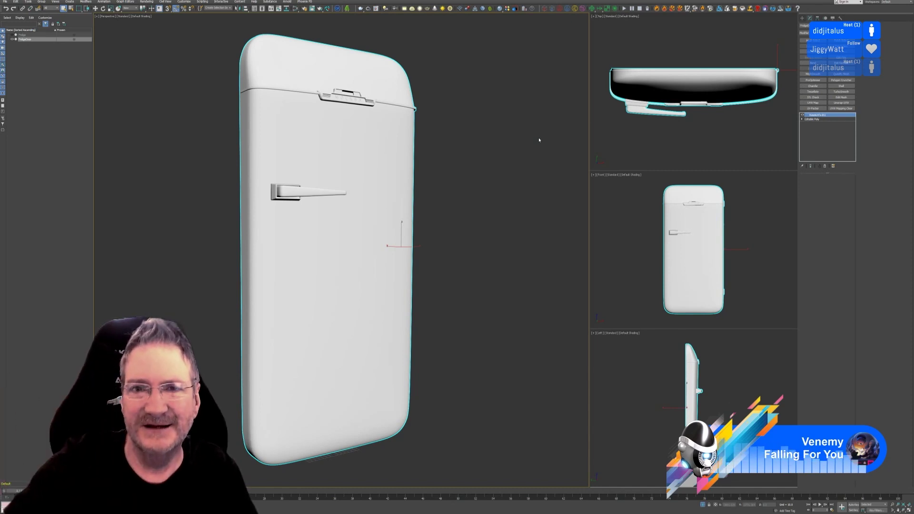
Step: Collapse the fridge door's whole modifier stack down to its Editable Poly base
{"action": "scroll", "coordinate": [540, 140], "scroll_direction": "down", "scroll_amount": 3}
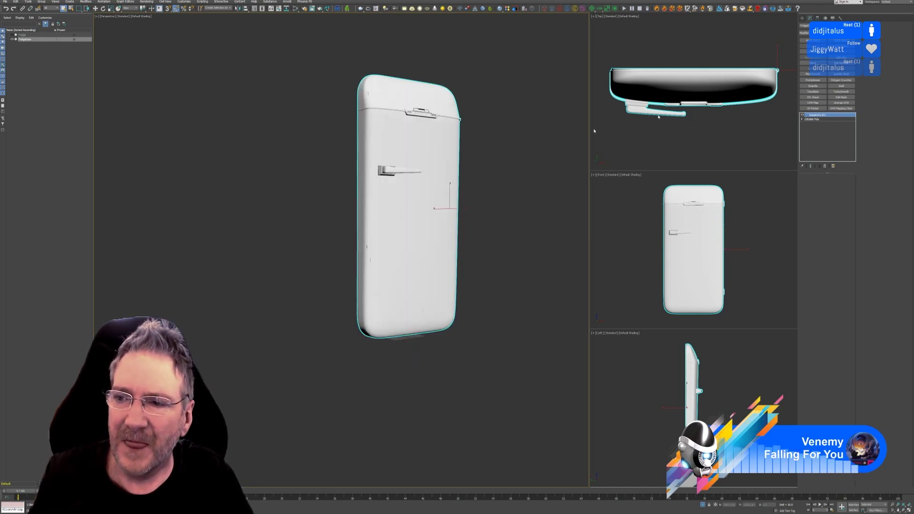
{"action": "scroll", "coordinate": [445, 187], "scroll_direction": "up", "scroll_amount": 3}
{"action": "middle_click_drag", "start_coordinate": [488, 186], "coordinate": [457, 197]}
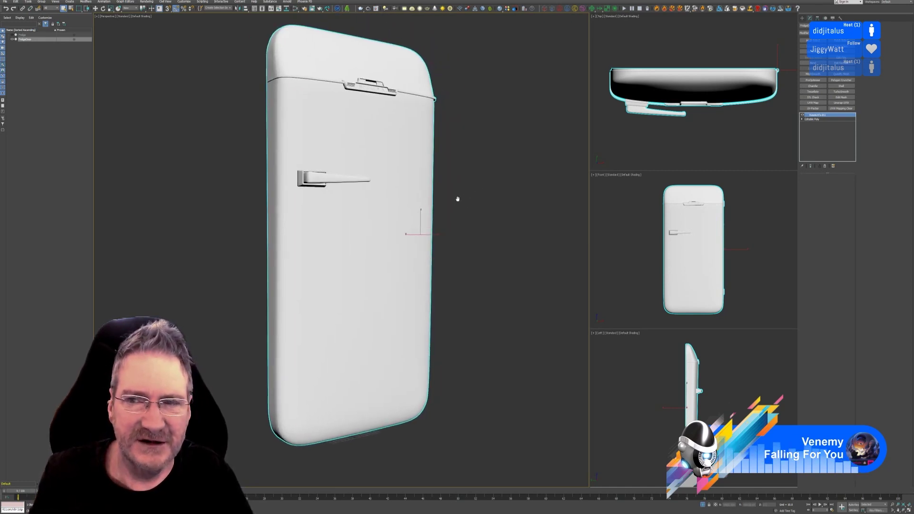
{"action": "right_click", "coordinate": [820, 115]}
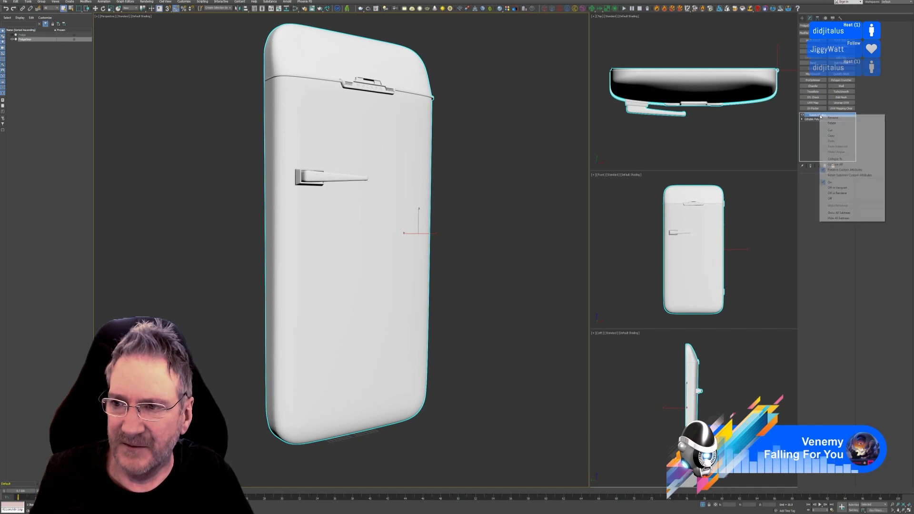
{"action": "left_click", "coordinate": [836, 165]}
{"action": "left_click", "coordinate": [480, 272]}
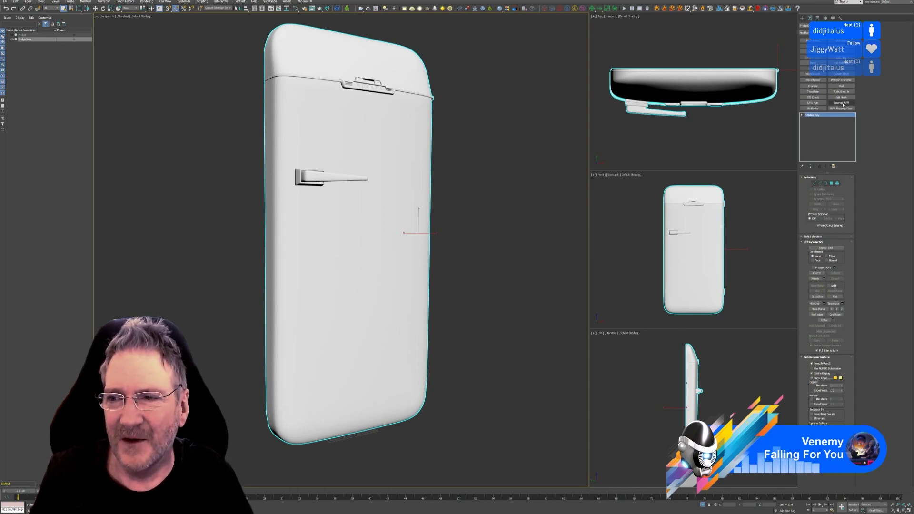
Step: Add an Unwrap UVW modifier to the door and pack all its UV islands within the UV tile
{"action": "left_click", "coordinate": [841, 103]}
{"action": "left_click", "coordinate": [826, 280]}
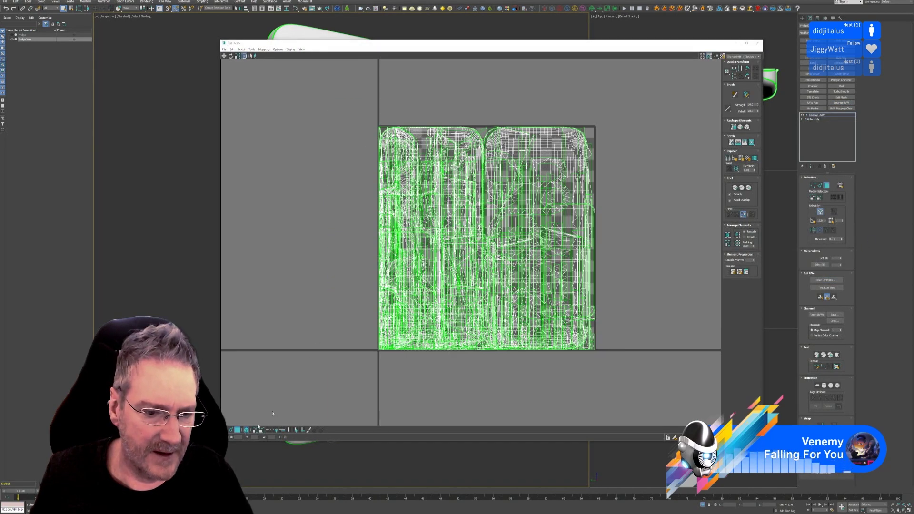
{"action": "left_click_drag", "start_coordinate": [335, 97], "coordinate": [636, 376]}
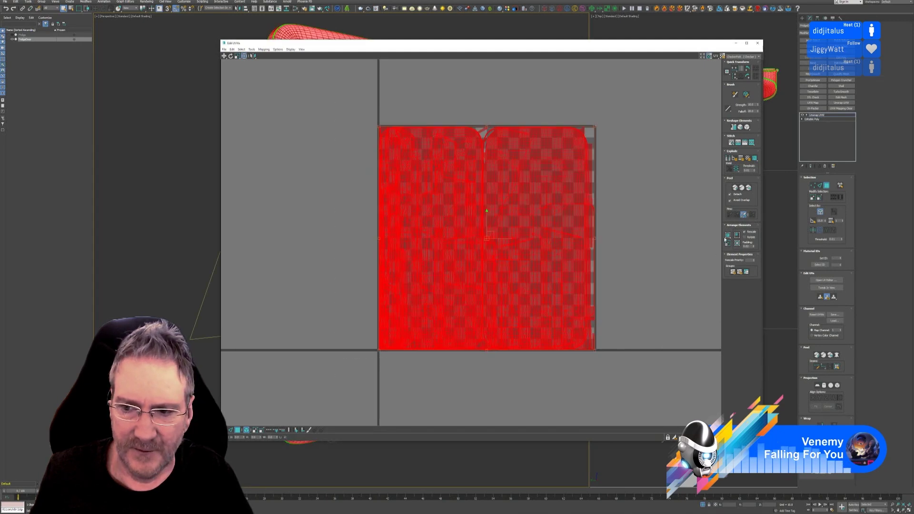
{"action": "left_click", "coordinate": [727, 236]}
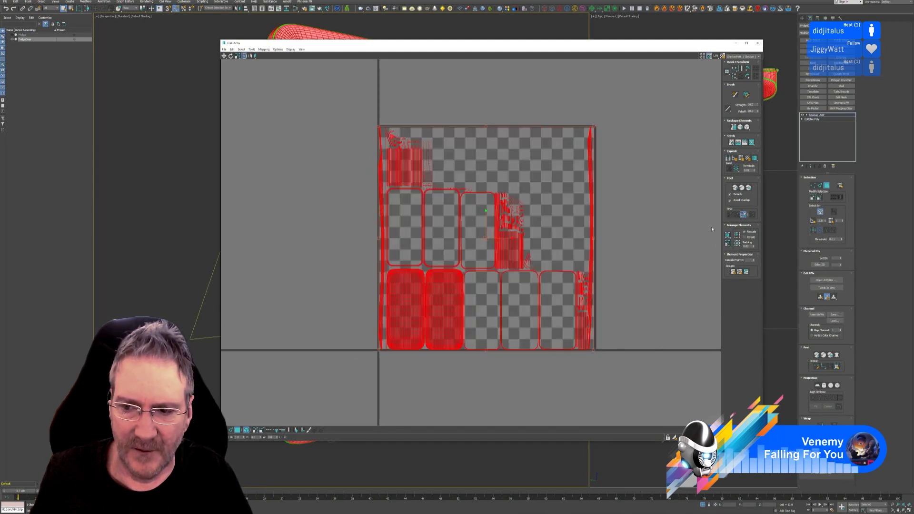
{"action": "left_click", "coordinate": [757, 43]}
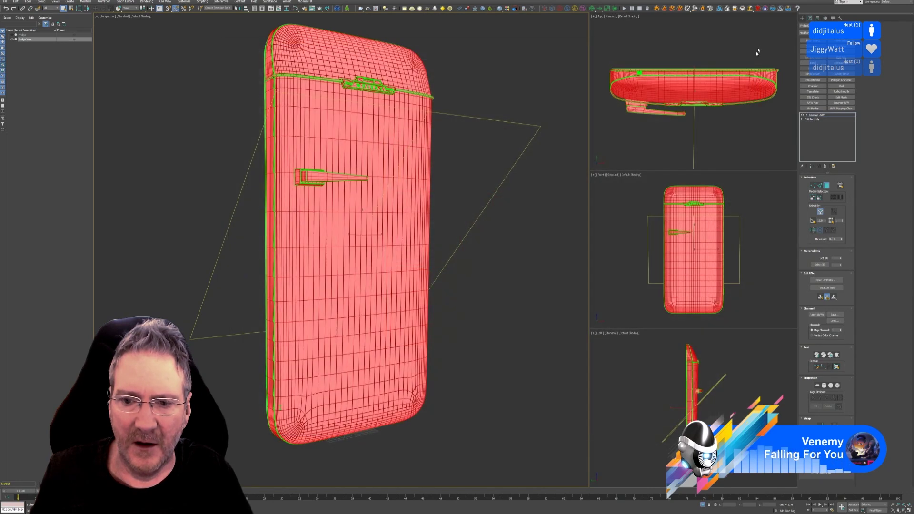
{"action": "left_click", "coordinate": [826, 186]}
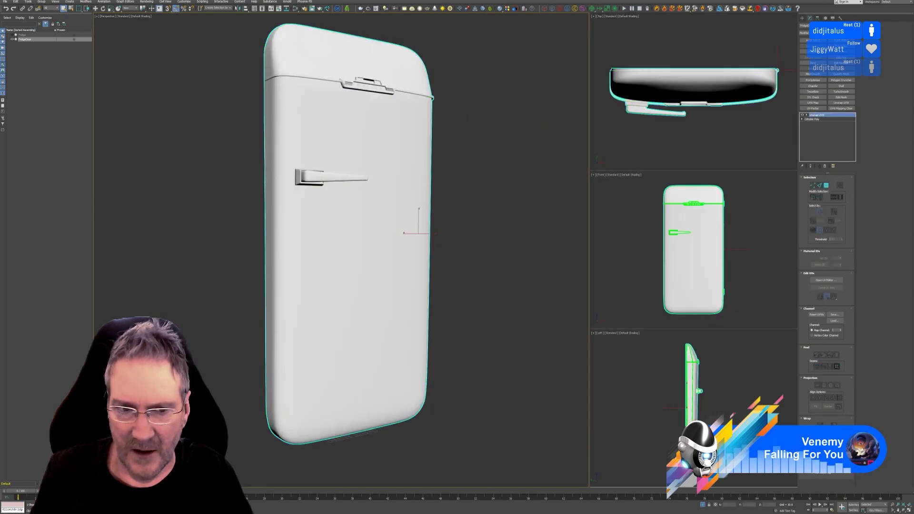
Step: Connect the Checker map to the material's Diffuse Color and inspect the checker pattern on the door's front and inside
{"action": "scroll", "coordinate": [466, 274], "scroll_direction": "down", "scroll_amount": 4}
{"action": "middle_click_drag", "start_coordinate": [463, 259], "coordinate": [426, 253]}
{"action": "scroll", "coordinate": [403, 299], "scroll_direction": "up", "scroll_amount": 4}
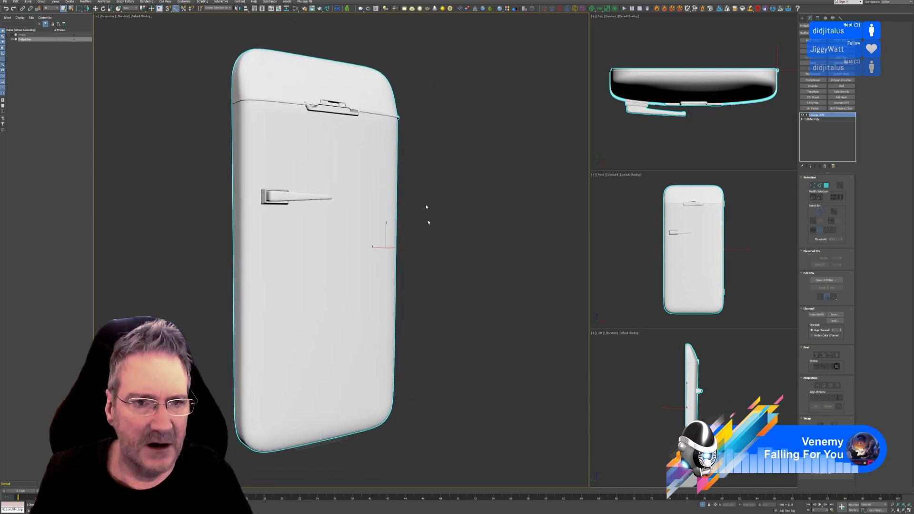
{"action": "middle_click_drag", "start_coordinate": [493, 260], "coordinate": [485, 264], "text": "alt"}
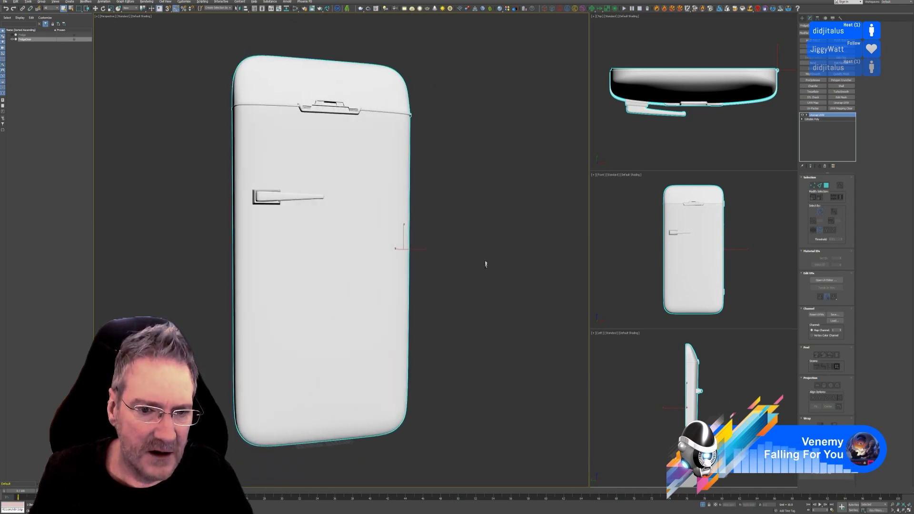
{"action": "left_click", "coordinate": [300, 10]}
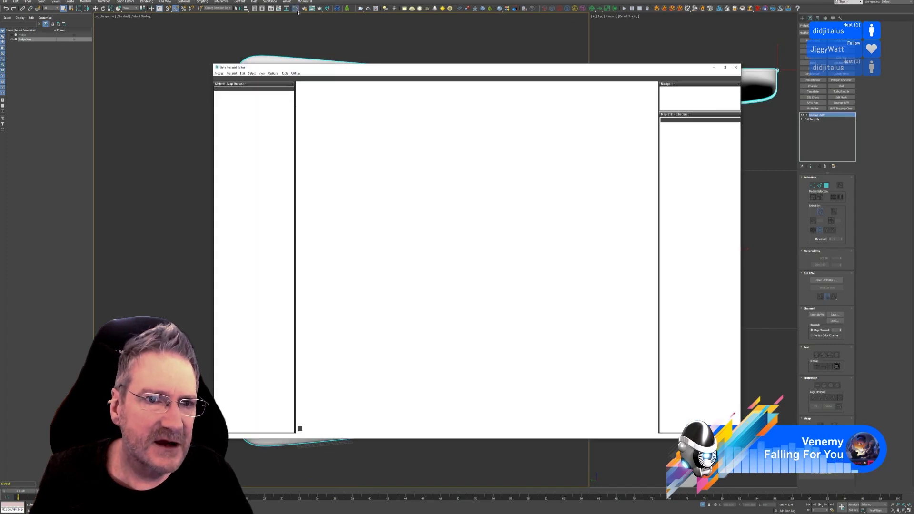
{"action": "left_click_drag", "start_coordinate": [373, 153], "coordinate": [432, 186]}
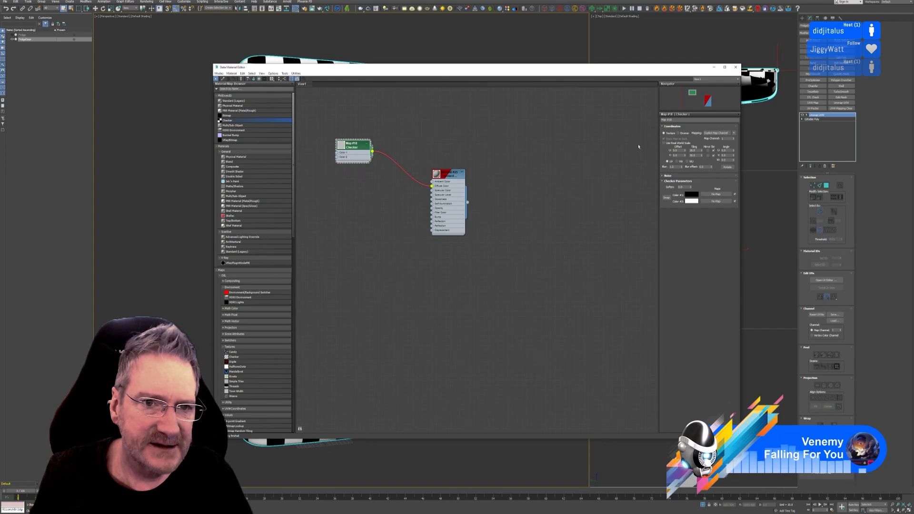
{"action": "left_click", "coordinate": [735, 67]}
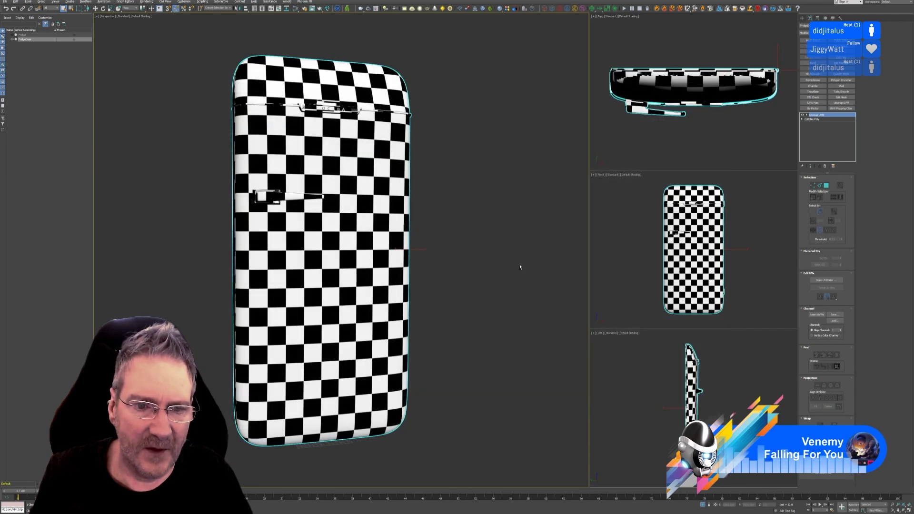
{"action": "mouse_move", "coordinate": [520, 267]}
{"action": "middle_mouse_down", "text": "alt"}
{"action": "mouse_move", "coordinate": [516, 243]}
{"action": "mouse_move", "coordinate": [522, 273]}
{"action": "mouse_move", "coordinate": [503, 271]}
{"action": "middle_mouse_up", "text": "alt"}
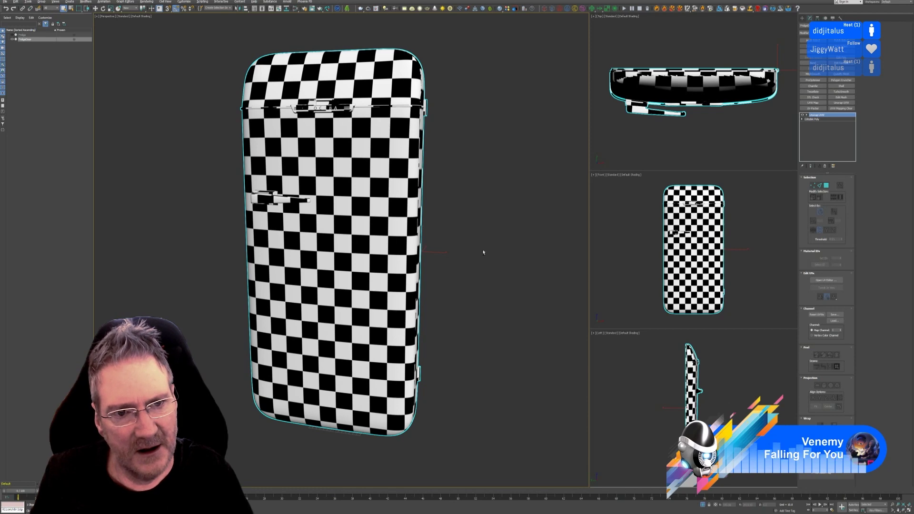
{"action": "middle_click_drag", "start_coordinate": [483, 252], "coordinate": [411, 242], "text": "alt"}
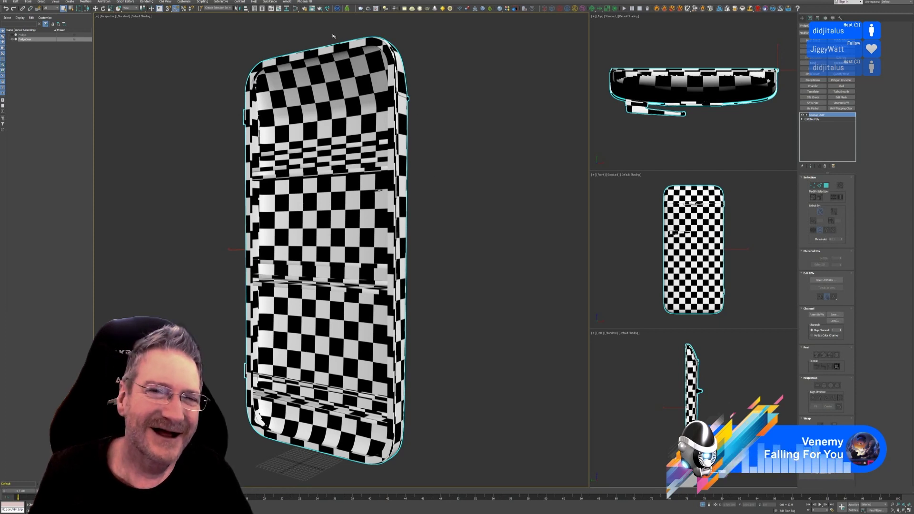
Step: Disconnect the Checker map from the material's Diffuse Color and close the material editor
{"action": "left_click", "coordinate": [295, 9]}
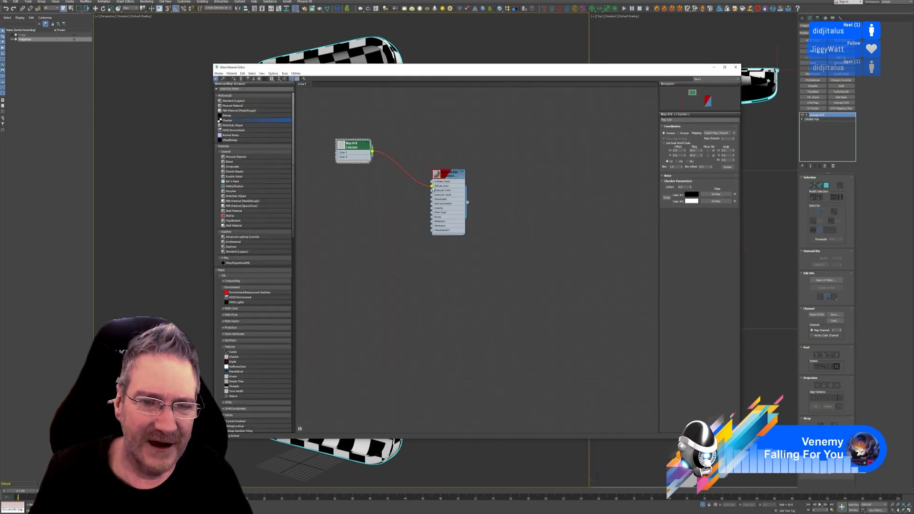
{"action": "left_click_drag", "start_coordinate": [433, 187], "coordinate": [402, 190]}
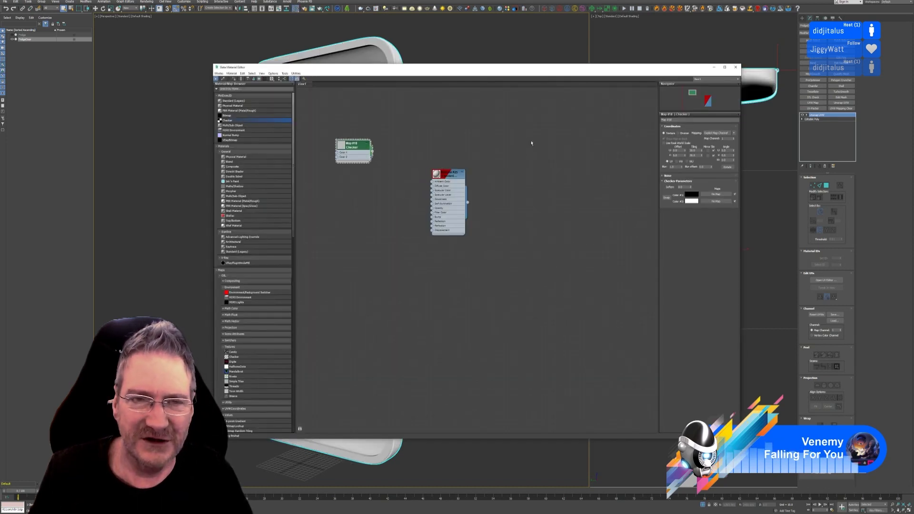
{"action": "left_click", "coordinate": [735, 67]}
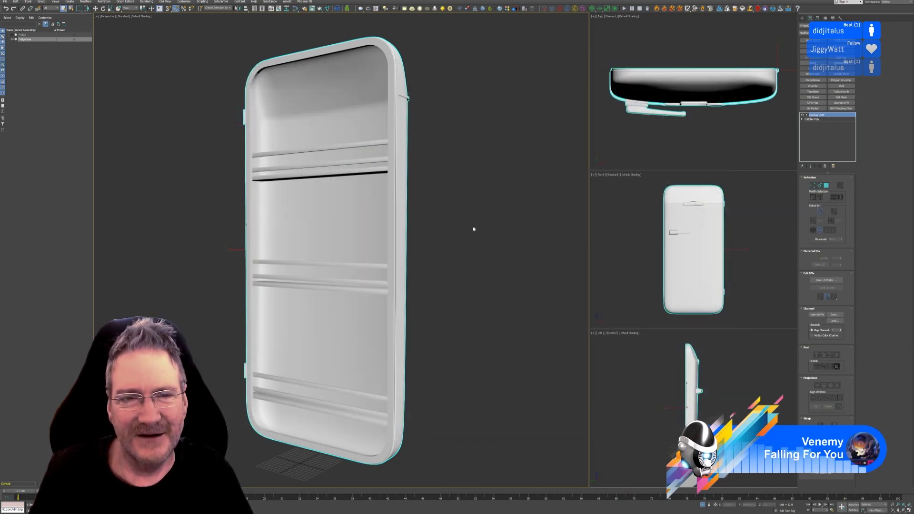
Step: End the door's isolation to show the whole fridge and frame it in the viewports
{"action": "left_click", "coordinate": [702, 505]}
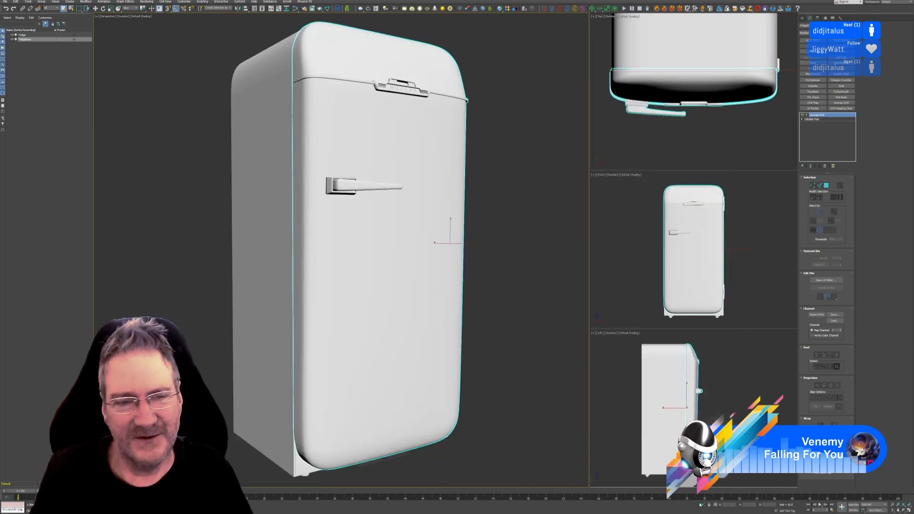
{"action": "scroll", "coordinate": [705, 127], "scroll_direction": "down", "scroll_amount": 3}
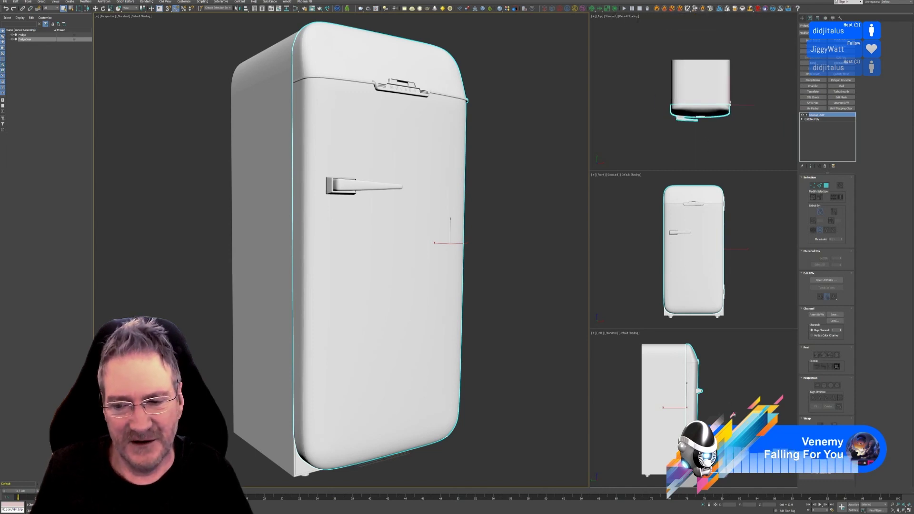
{"action": "middle_click_drag", "start_coordinate": [711, 405], "coordinate": [736, 408]}
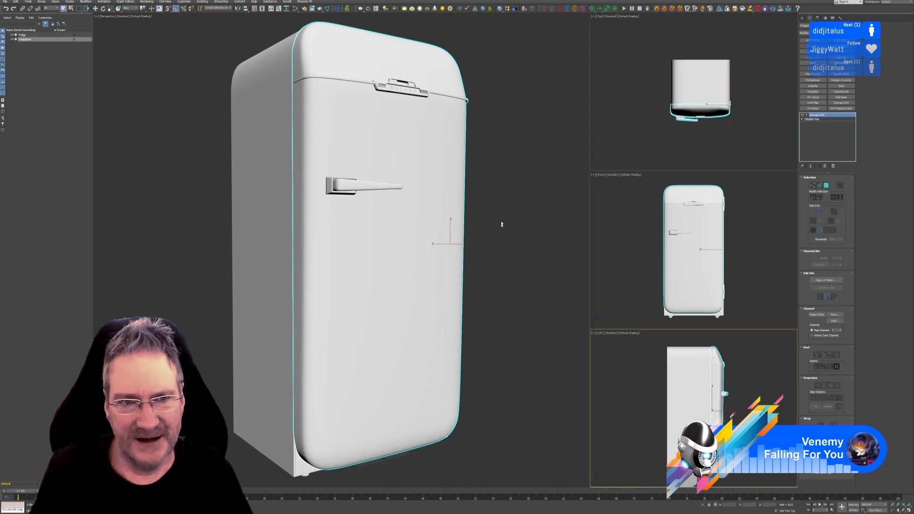
{"action": "middle_click_drag", "start_coordinate": [501, 224], "coordinate": [489, 205]}
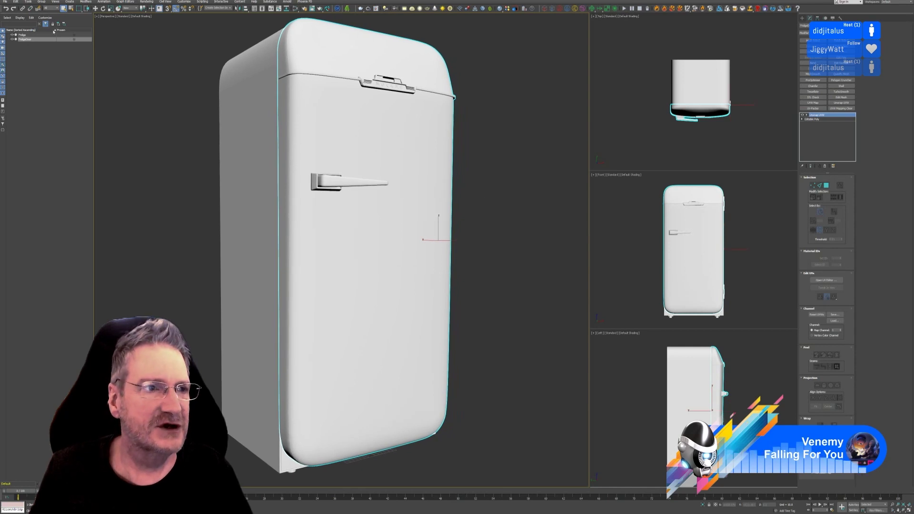
Step: Save the scene with the unwrapped fridge door under its existing file name
{"action": "left_click", "coordinate": [4, 3]}
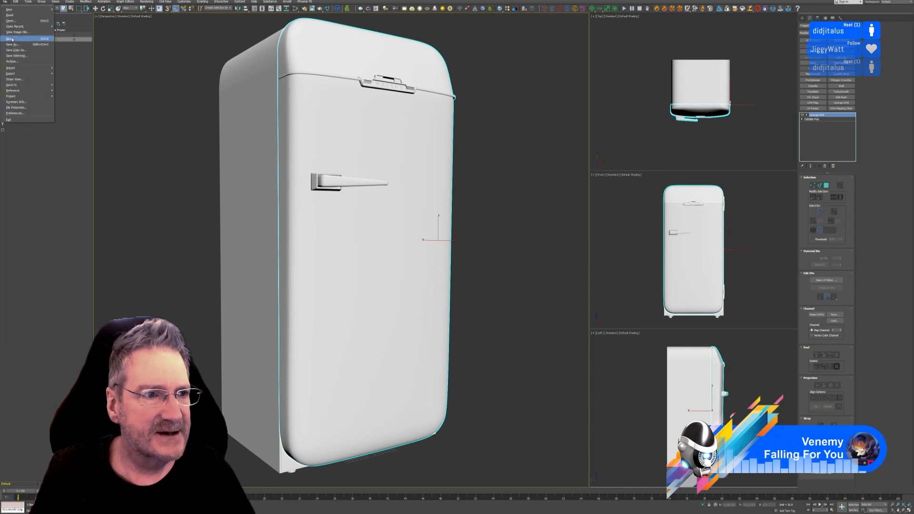
{"action": "left_click", "coordinate": [14, 38]}
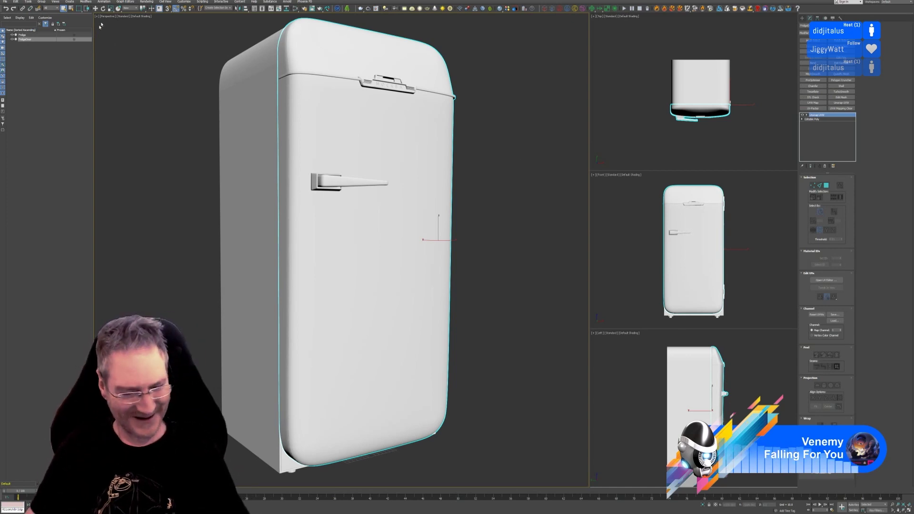
{"action": "left_click", "coordinate": [9, 1]}
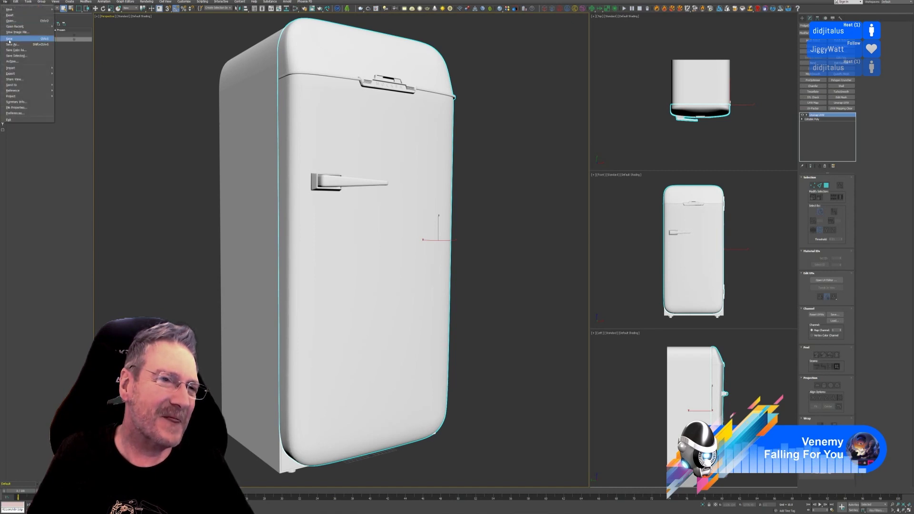
{"action": "left_click", "coordinate": [9, 41]}
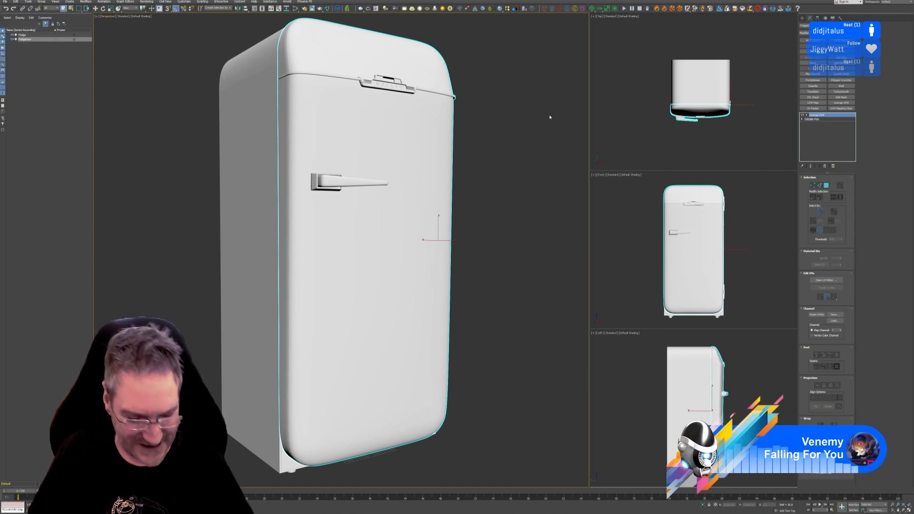